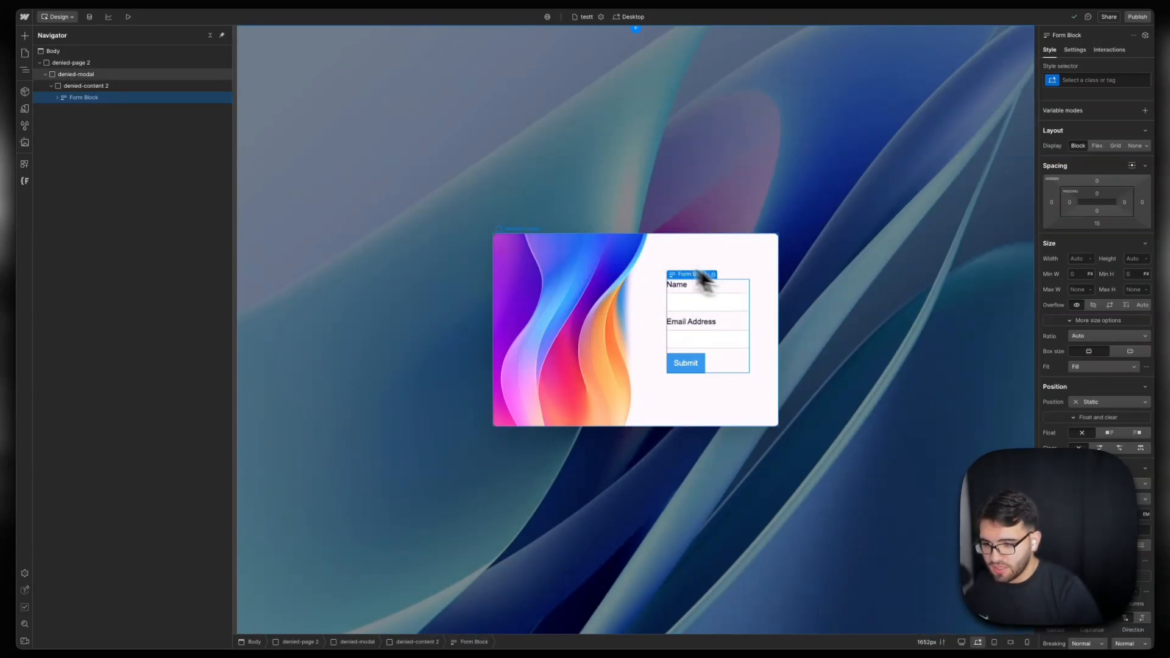
Step: Delete the existing Form Block and add a new Form Block inside denied-content 2
key(Delete)
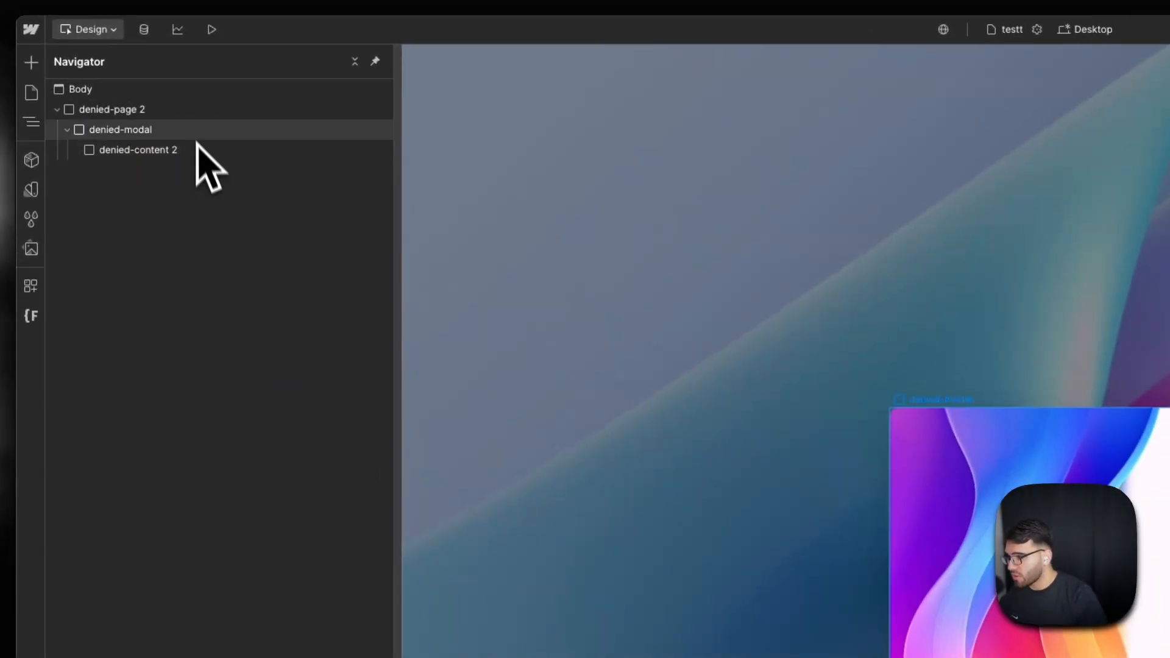
click(194, 151)
key(super+k)
text(form)
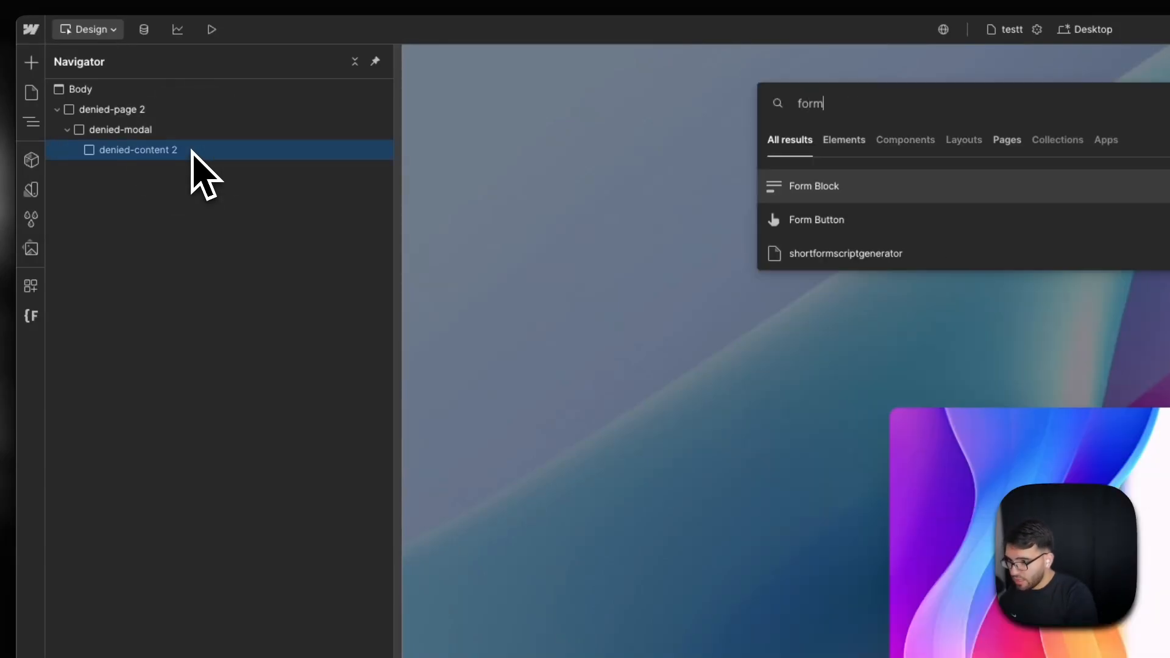
key(Return)
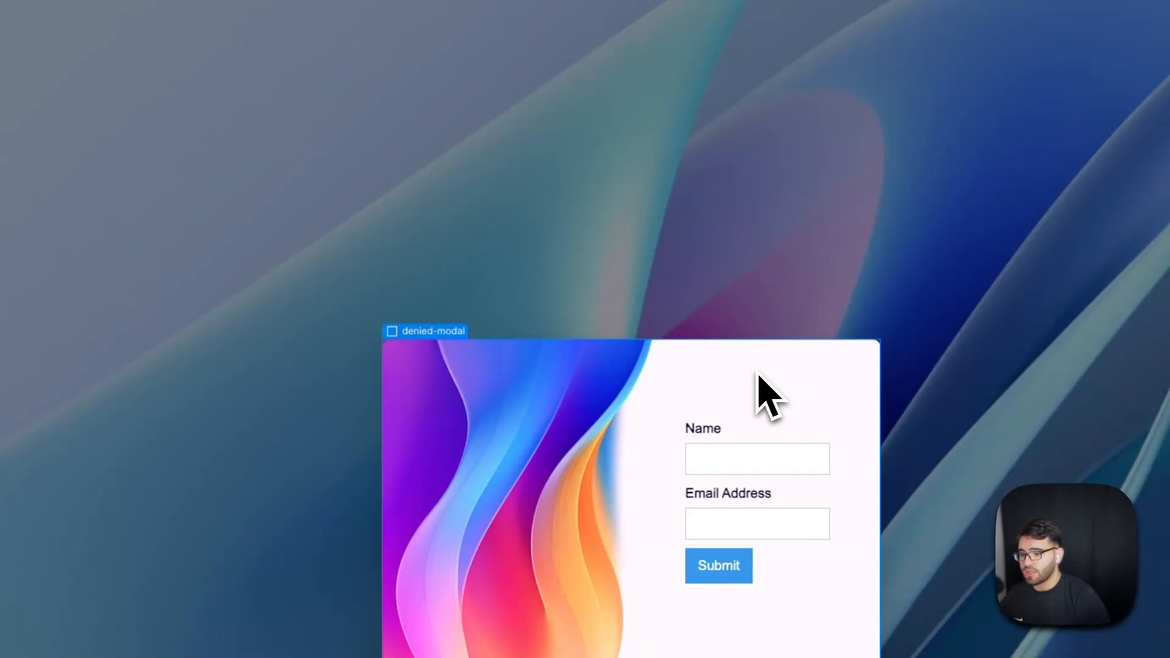
Step: Open the settings of the form's first text field and examine its field name
click(750, 473)
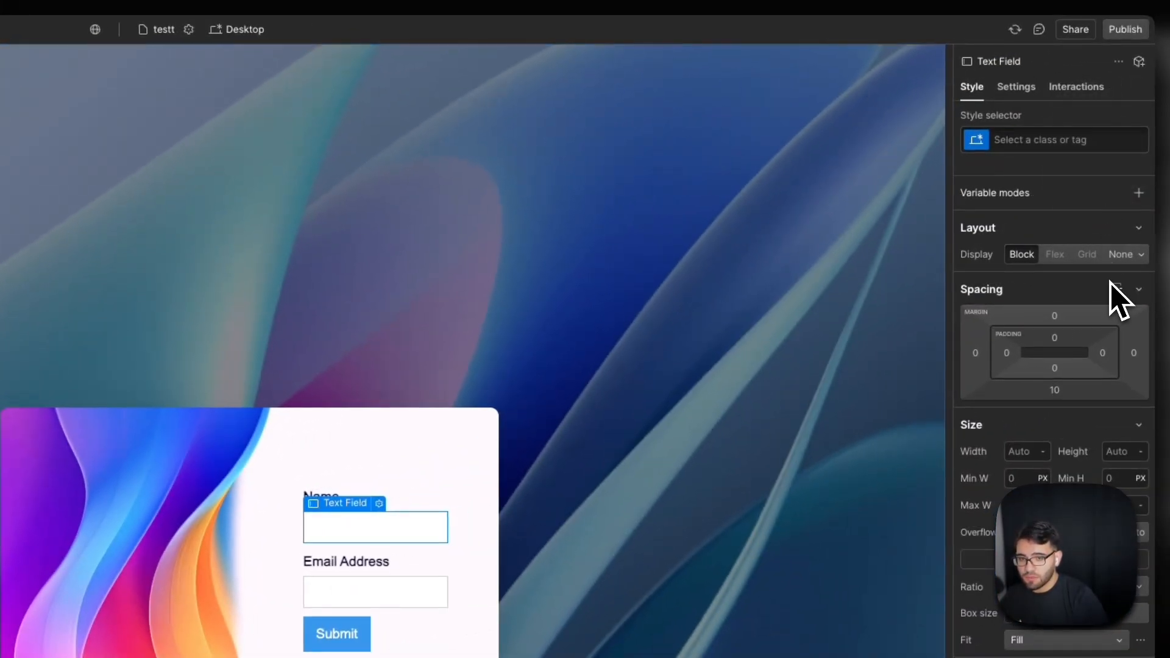
click(1017, 91)
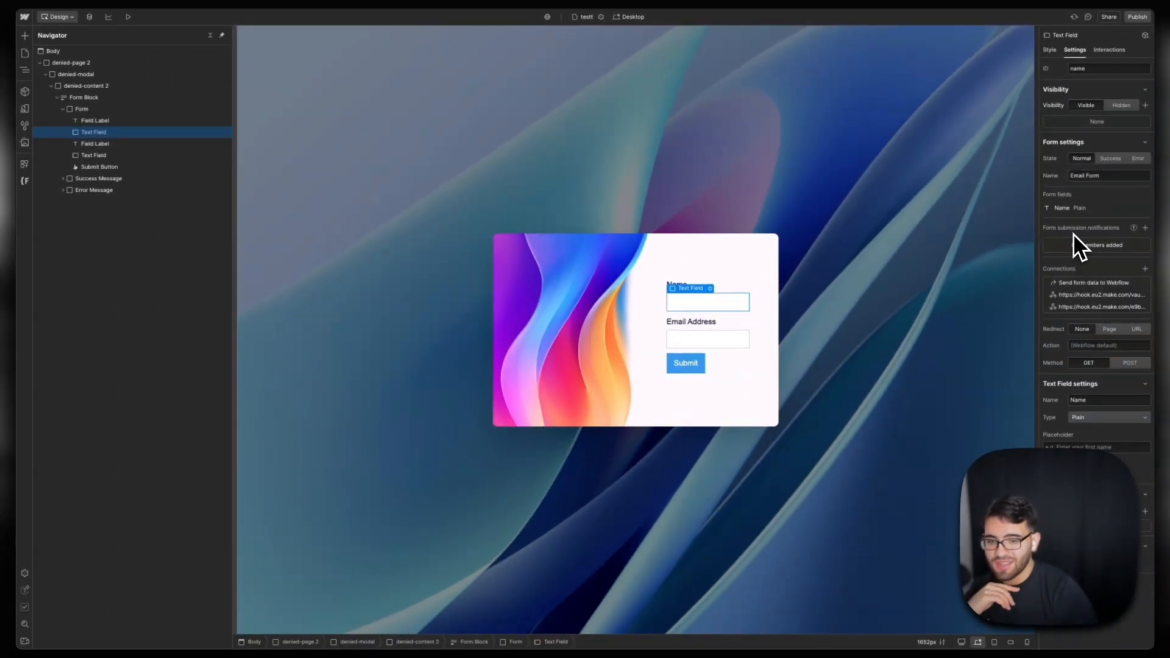
drag(1088, 401, 1068, 404)
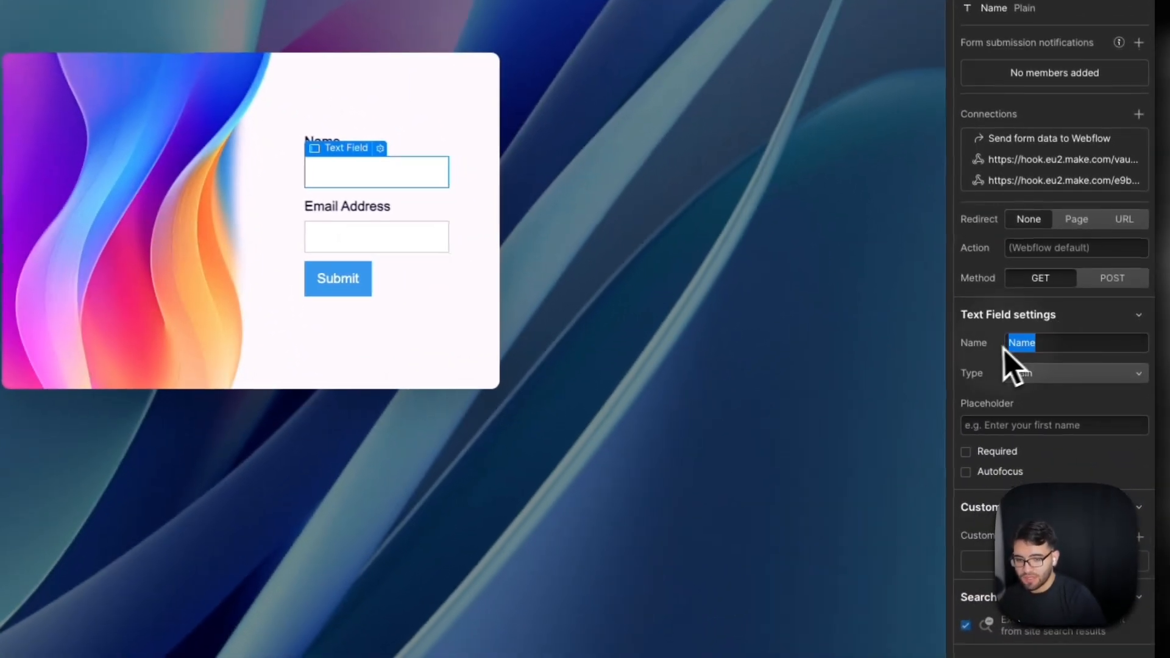
click(1067, 405)
drag(1040, 342, 1007, 340)
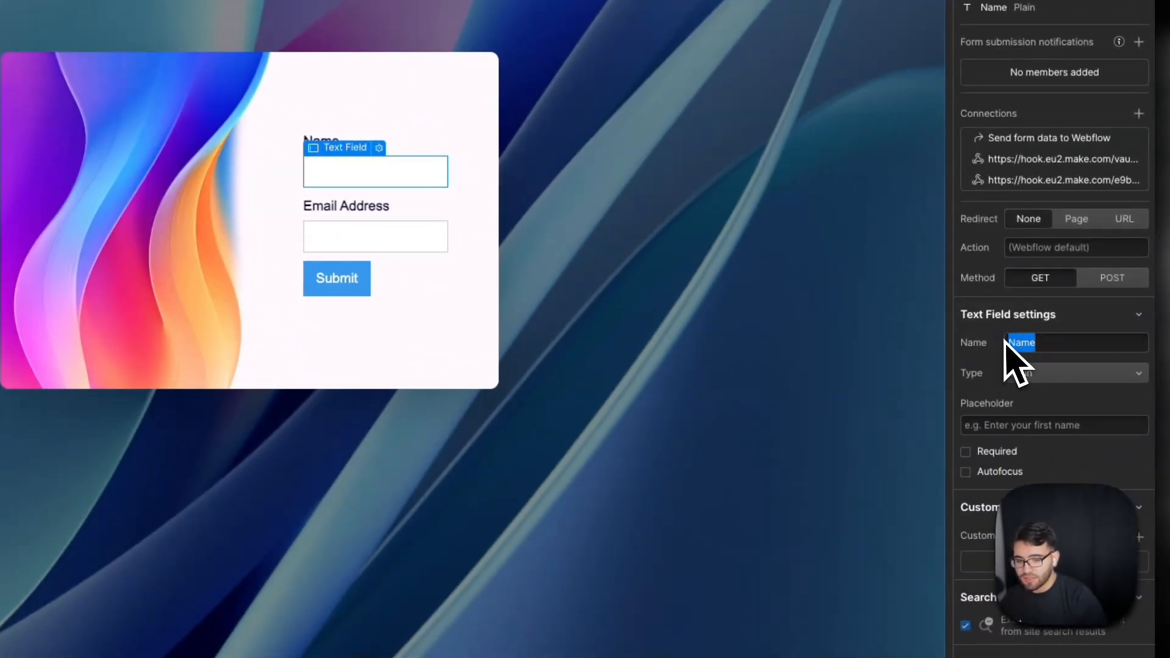
click(1005, 342)
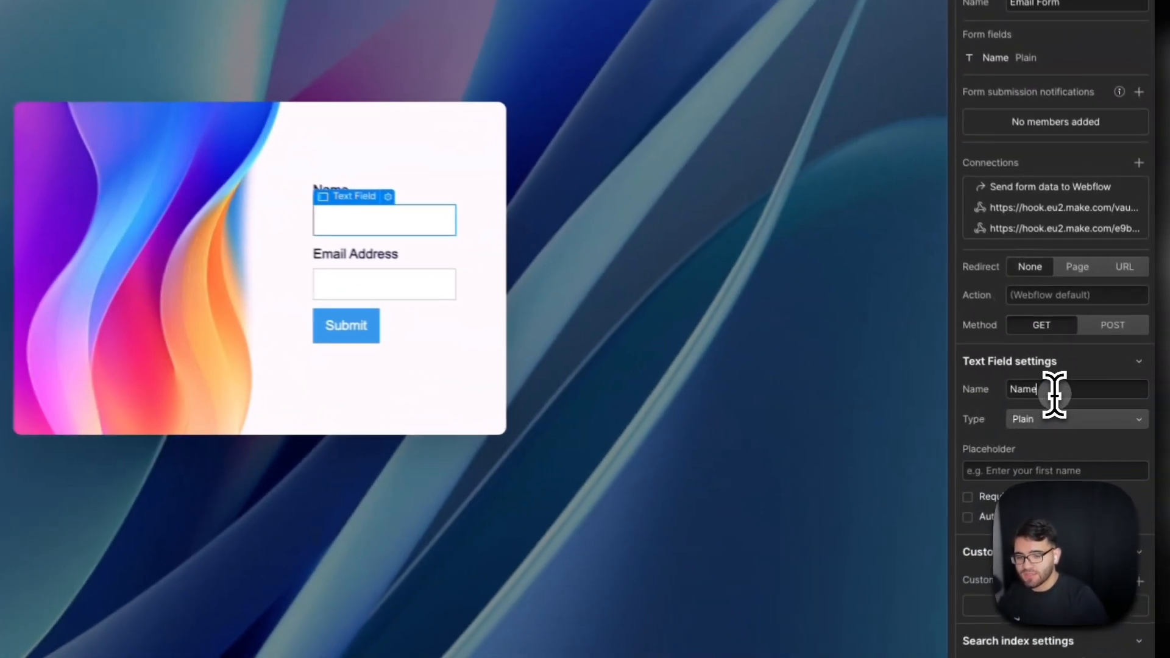
drag(1095, 401, 1071, 400)
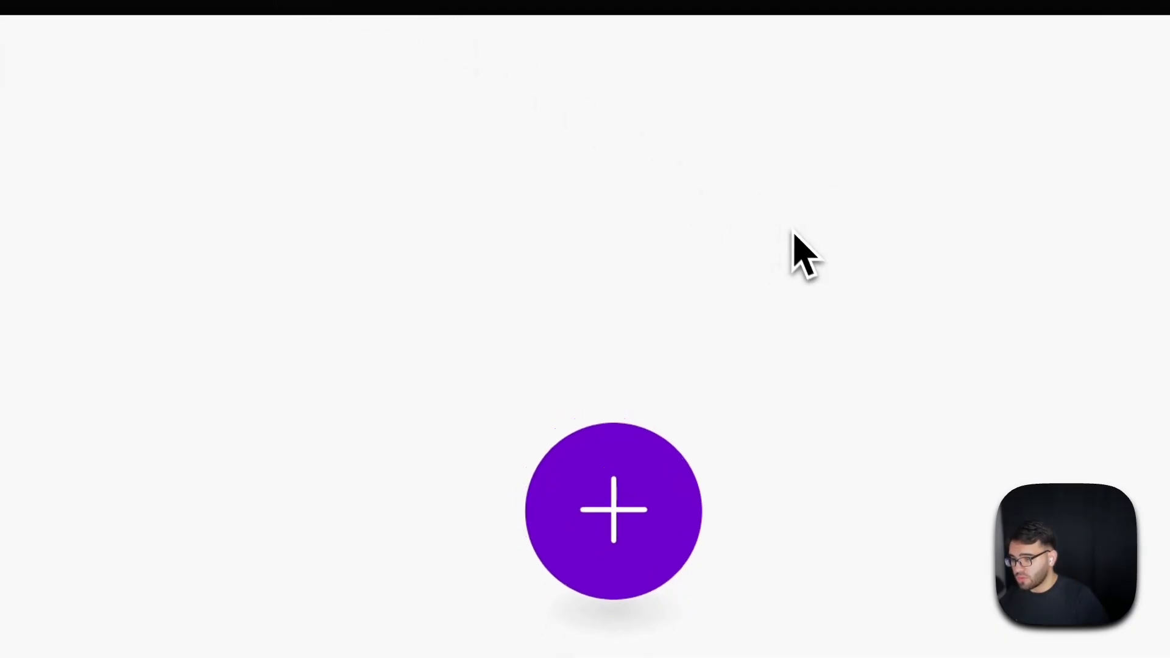
Step: Switch to Make and add the Webhooks Custom webhook trigger as the new scenario's first module
click(470, 419)
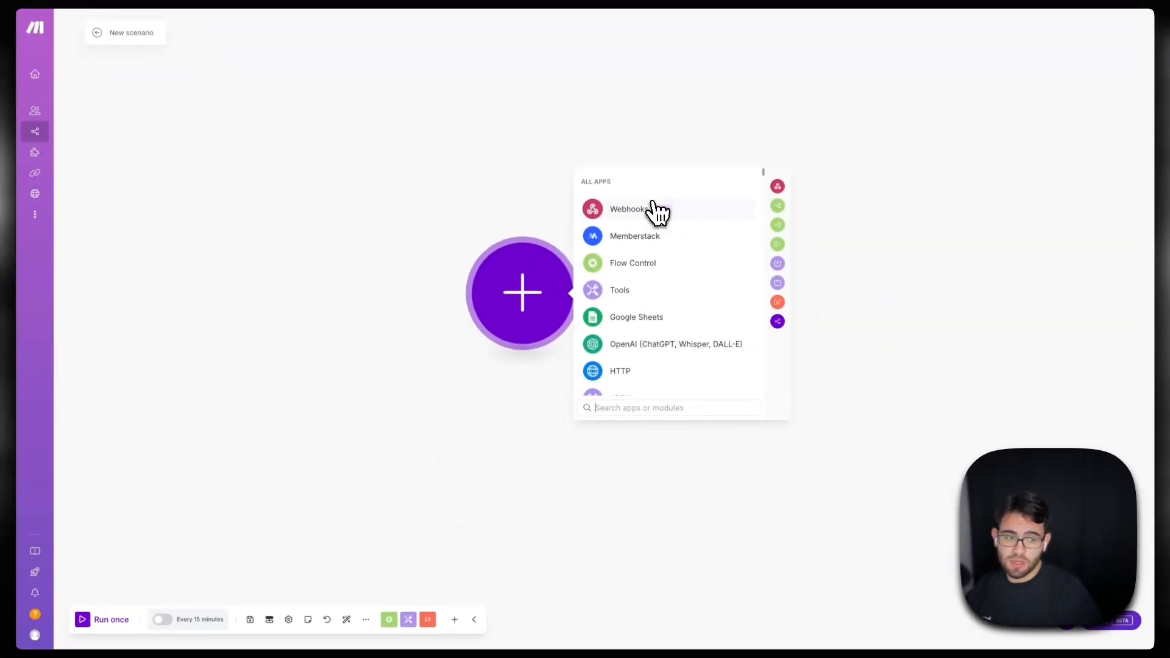
click(652, 209)
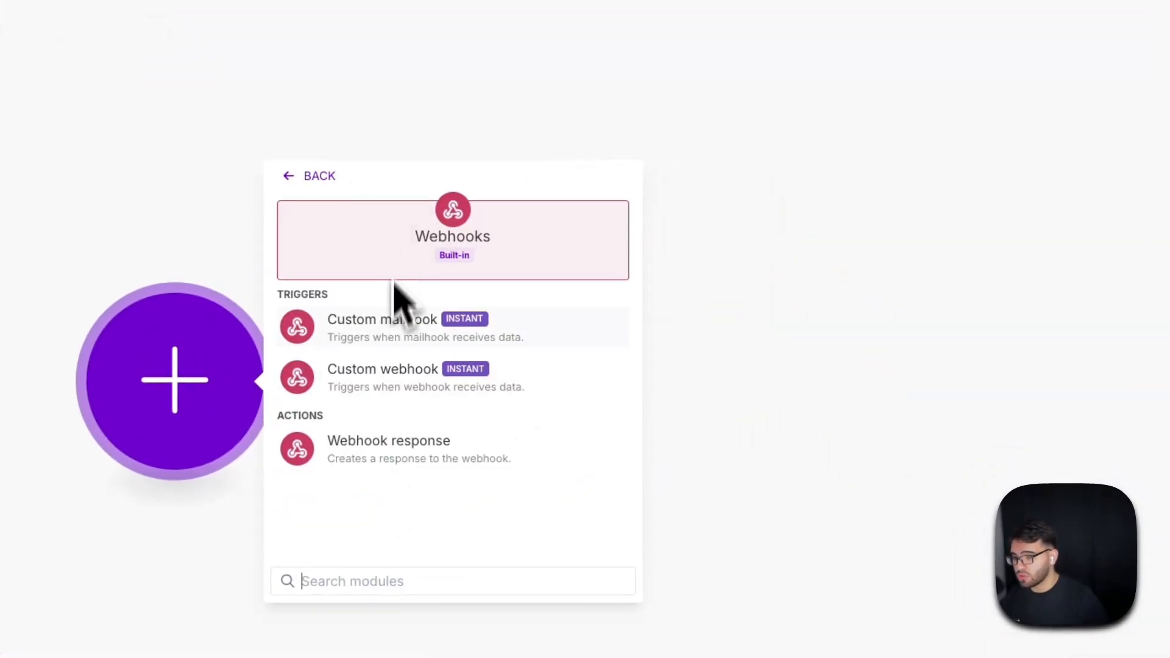
click(630, 291)
Step: Create a new webhook named testytvideoform for the Custom webhook module
click(624, 378)
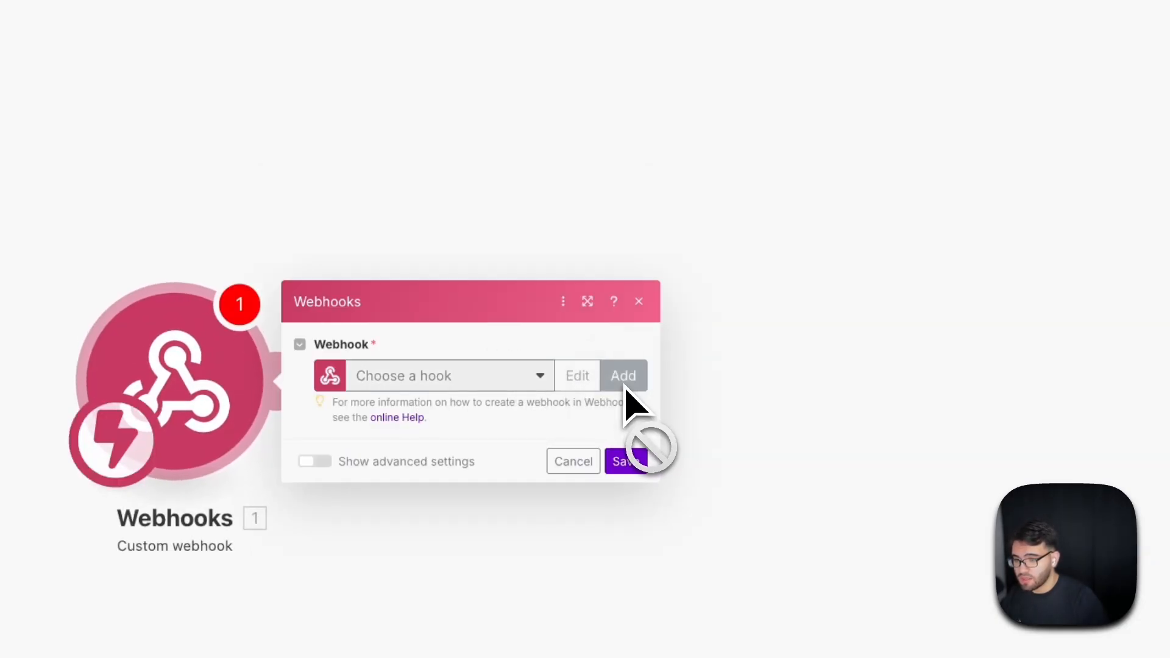
triple_click(941, 314)
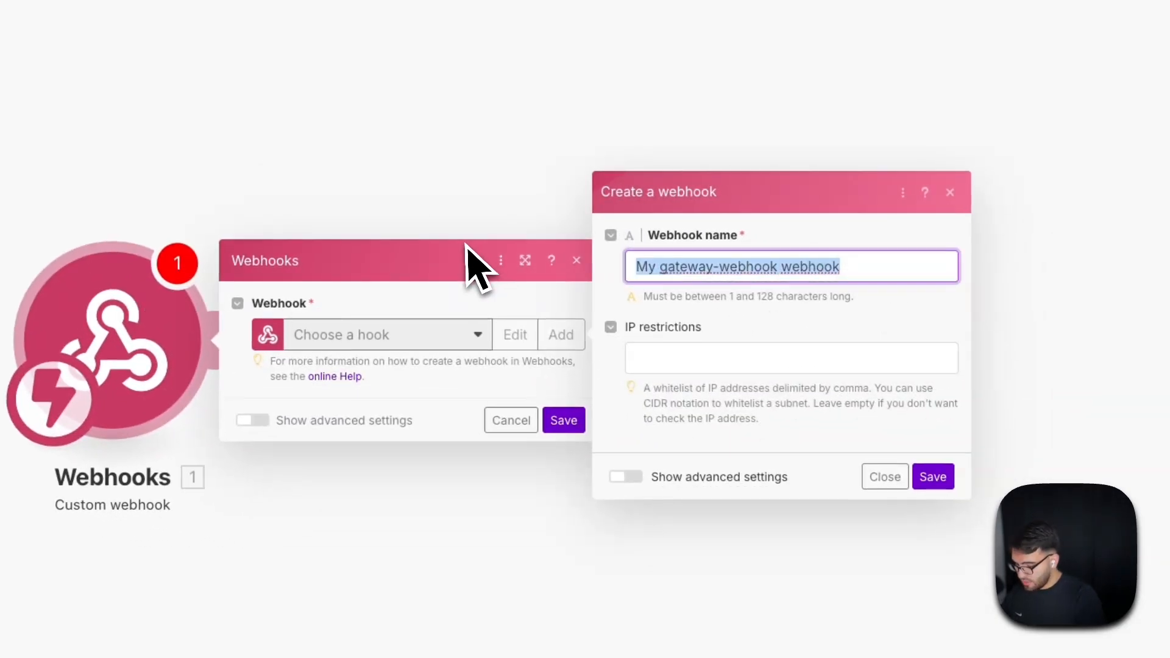
text(testytvideoform)
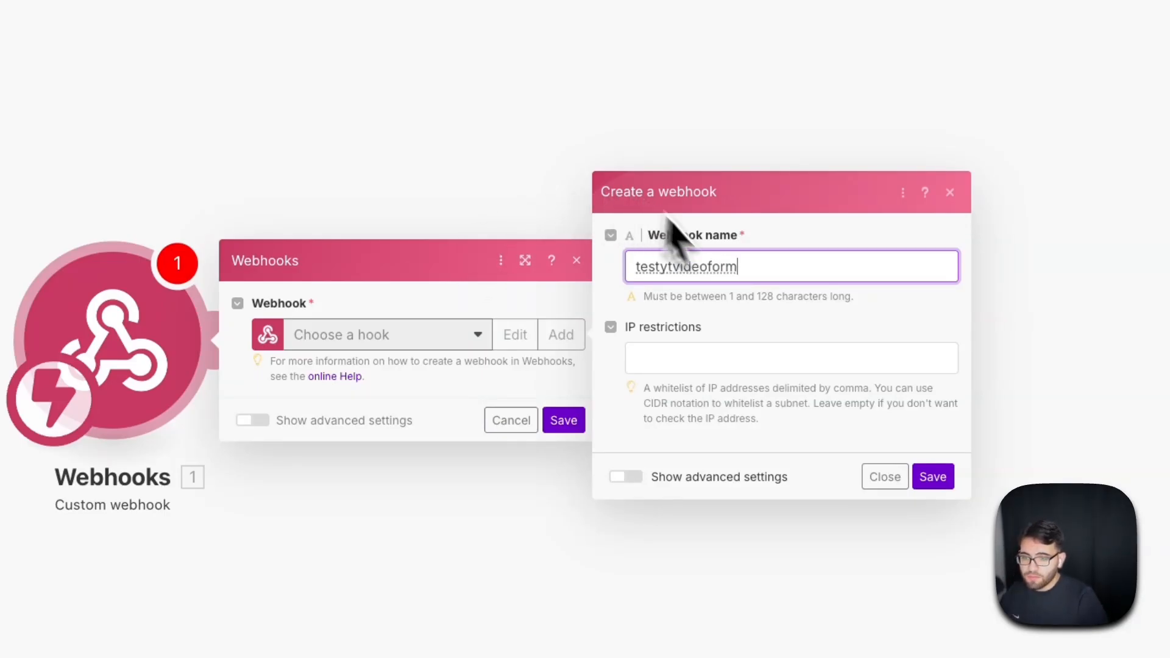
click(815, 360)
click(934, 476)
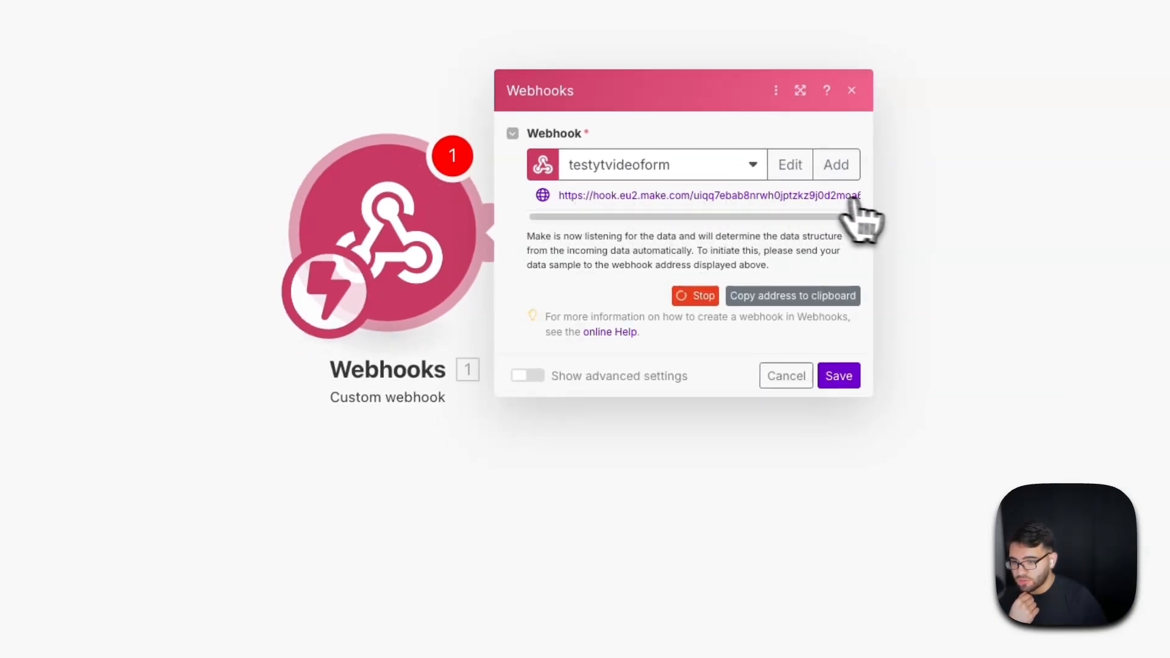
Step: Copy the testytvideoform webhook's address to the clipboard and save the Webhooks module
click(850, 301)
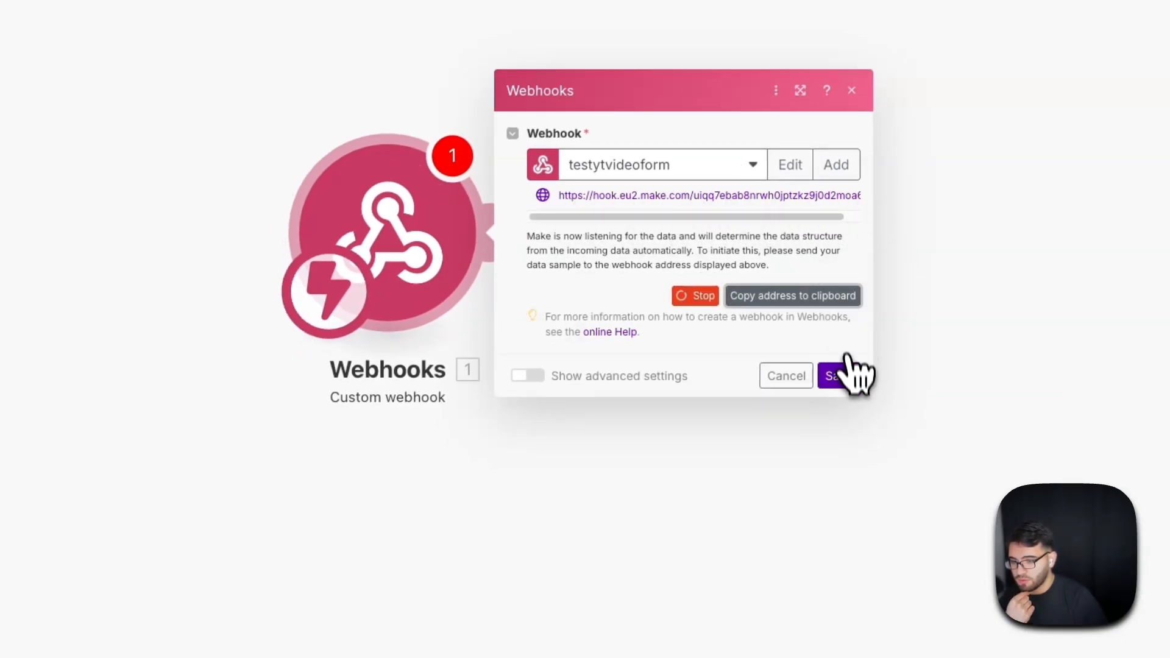
click(841, 375)
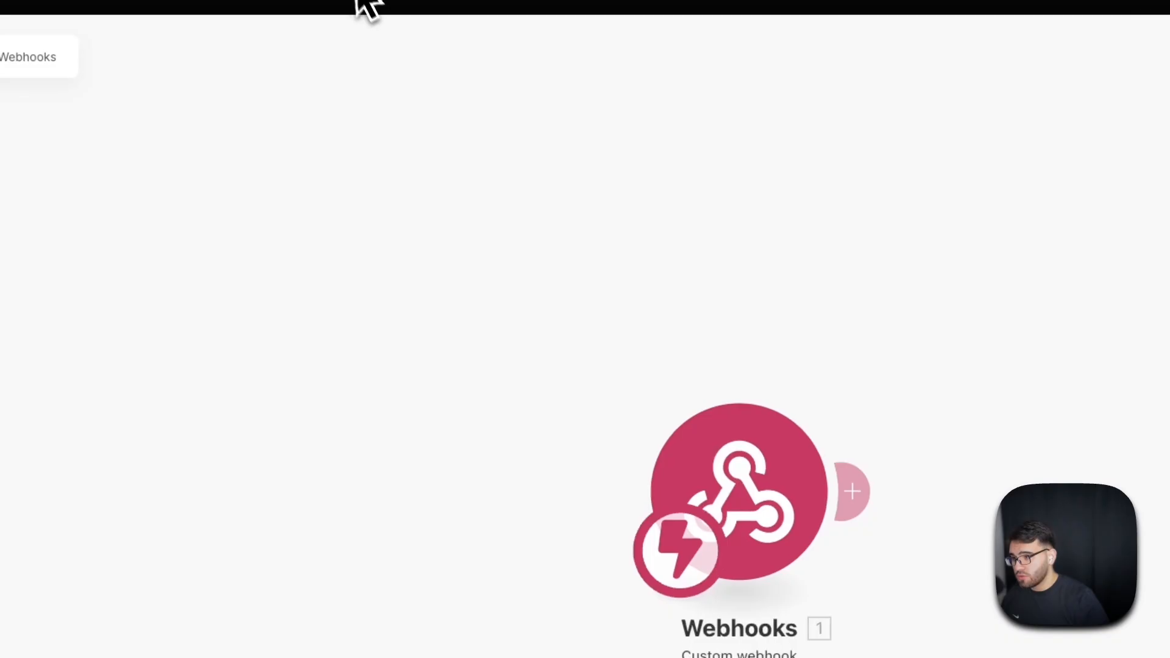
drag(748, 337, 547, 329)
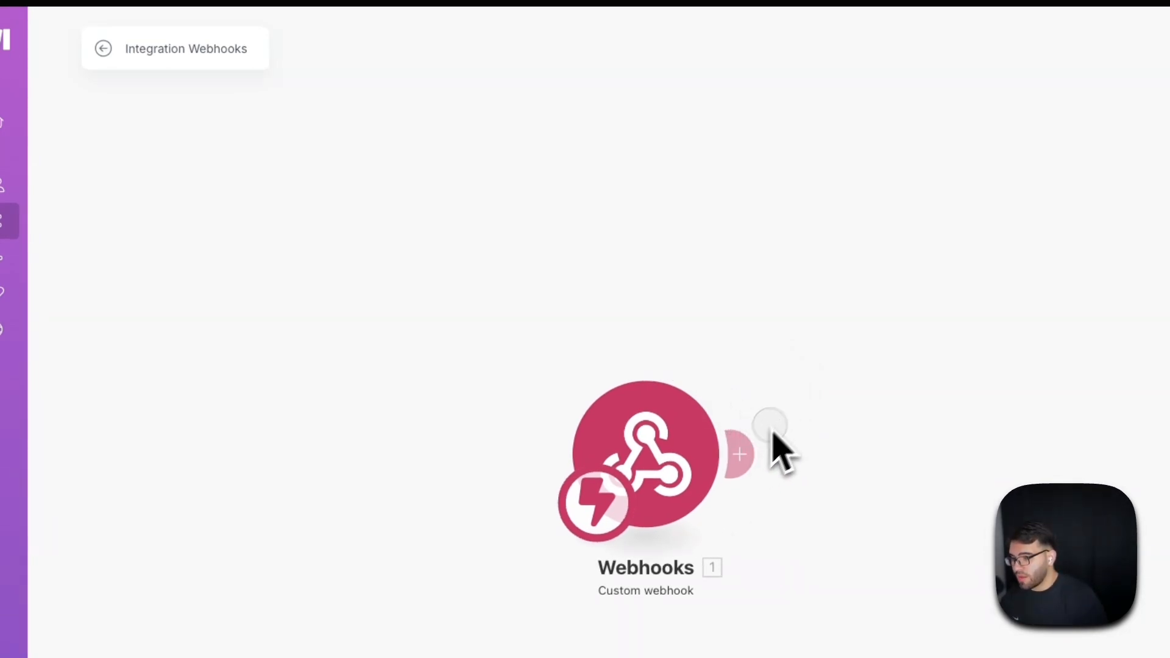
drag(772, 425, 738, 364)
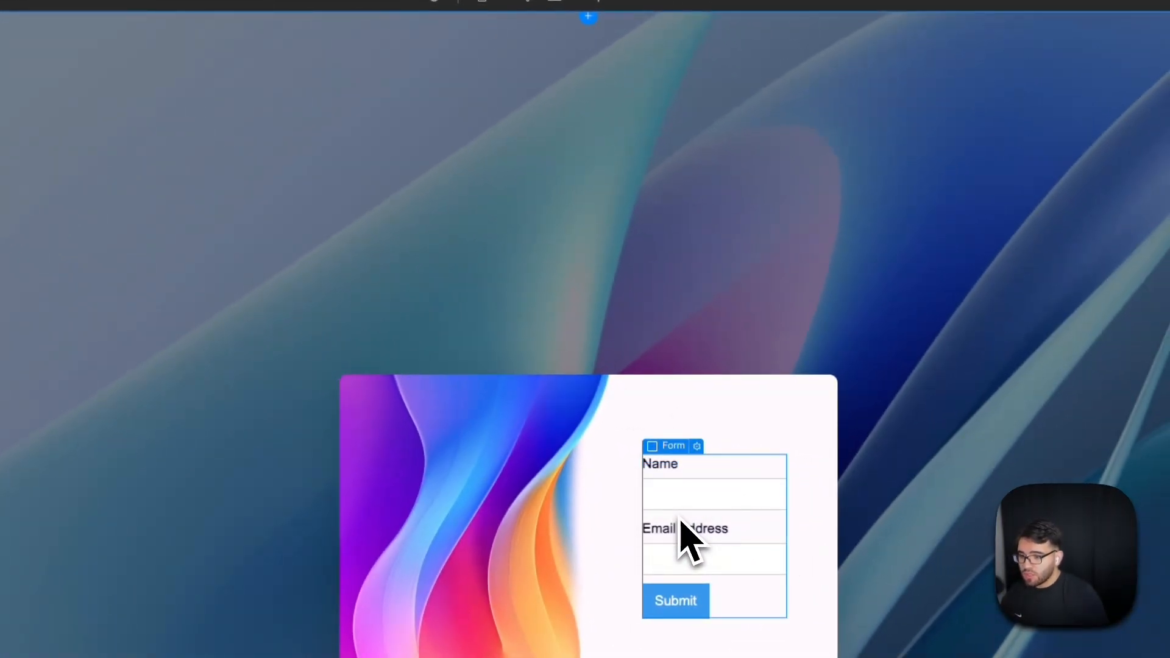
Step: Back in Webflow, delete the form's Name label and set the first text field's ID to Test1
click(707, 470)
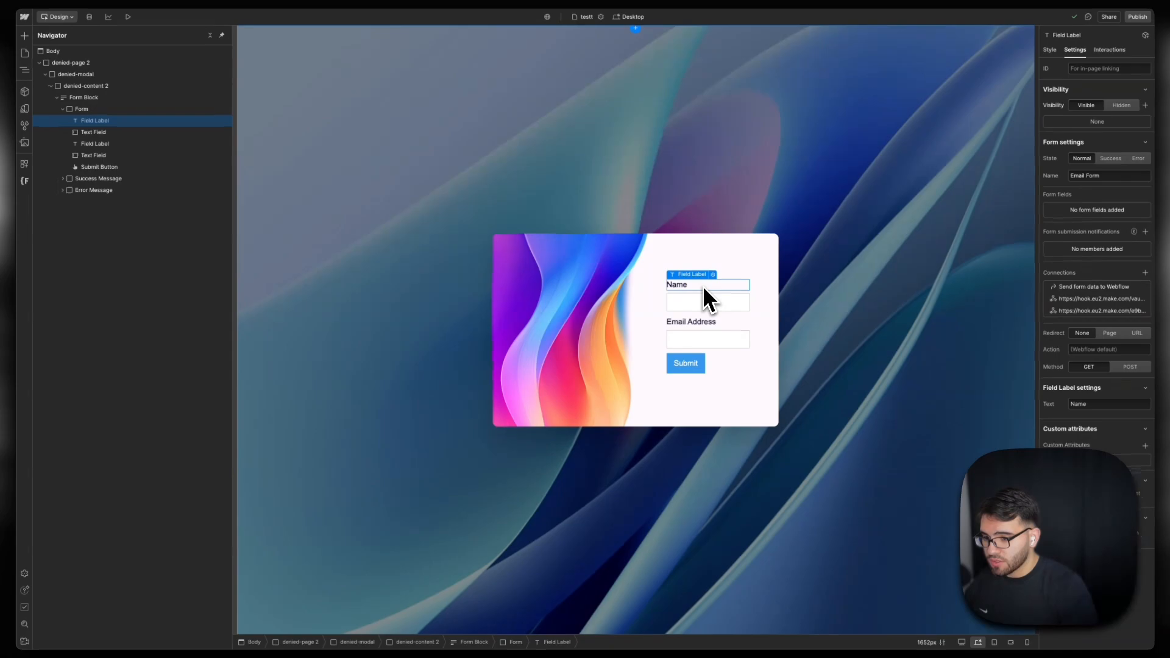
key(Delete)
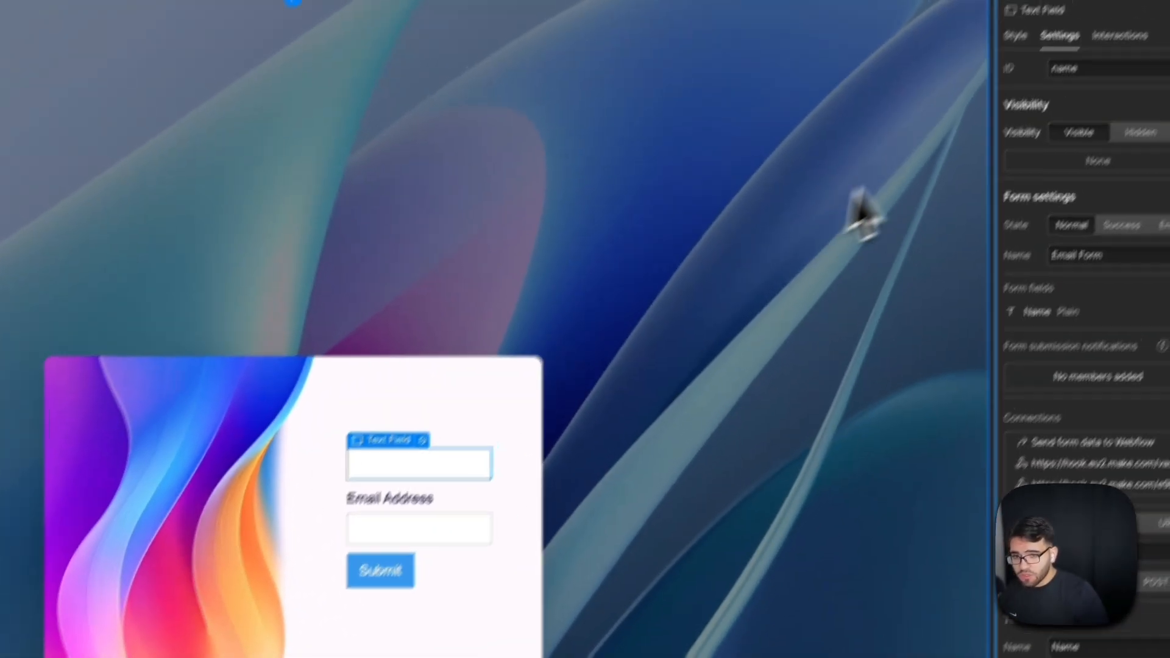
drag(1081, 69, 1031, 69)
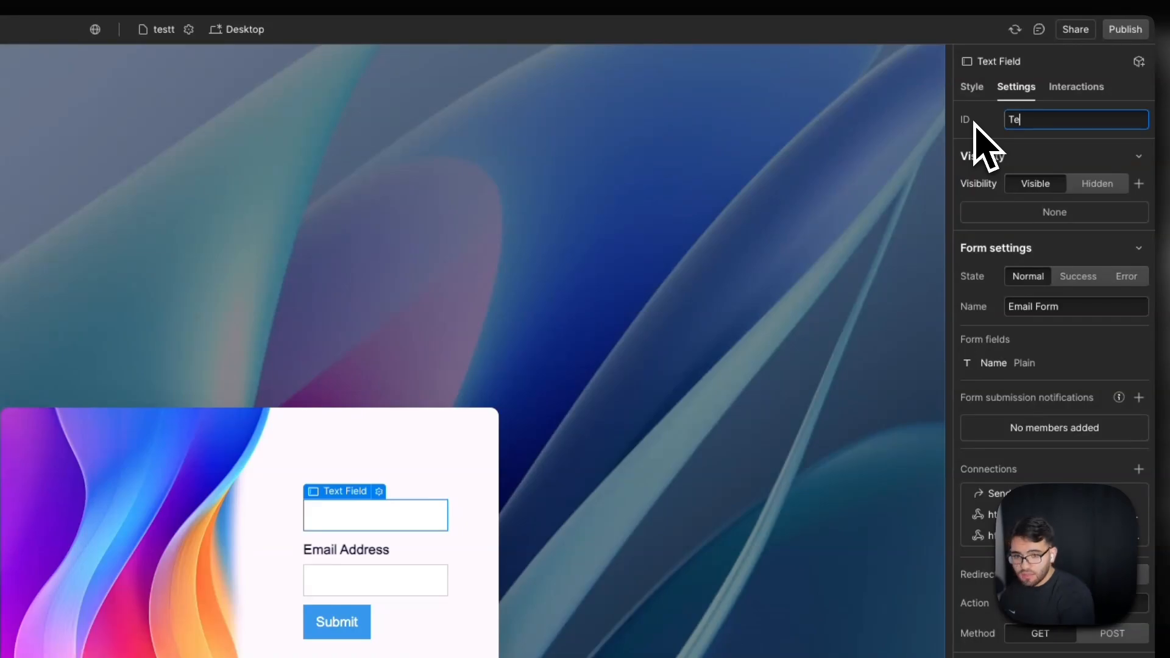
text(Test1)
key(Return)
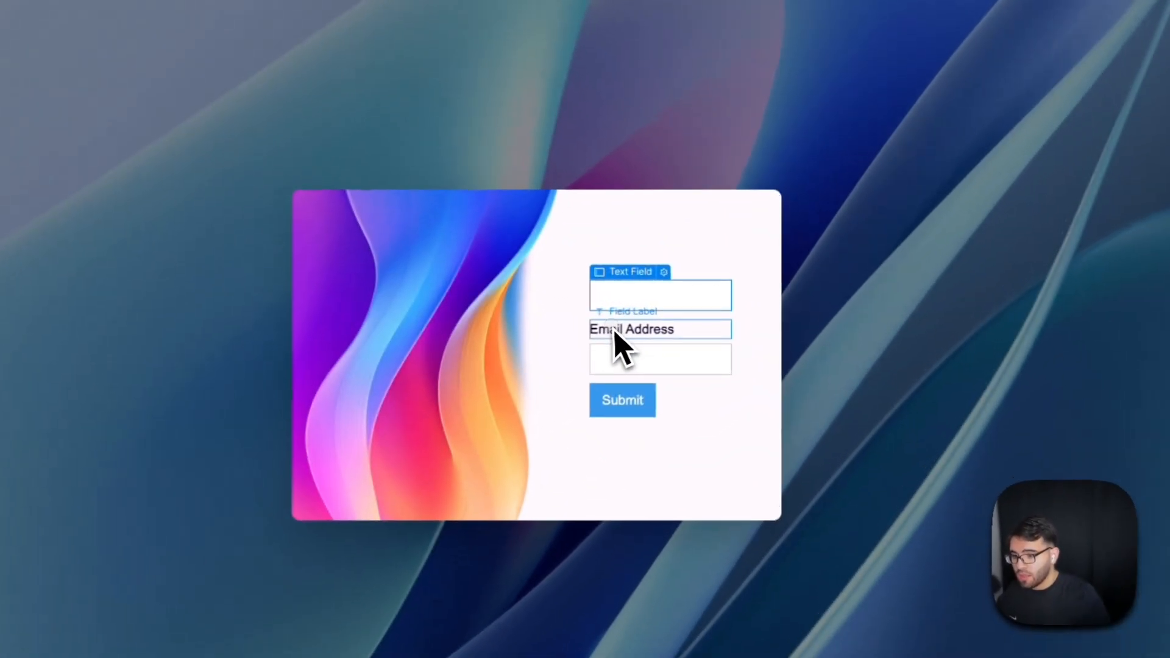
Step: Change the Email Address label to test2 and set the ID of the text field below it to test2
double_click(679, 315)
click(619, 331)
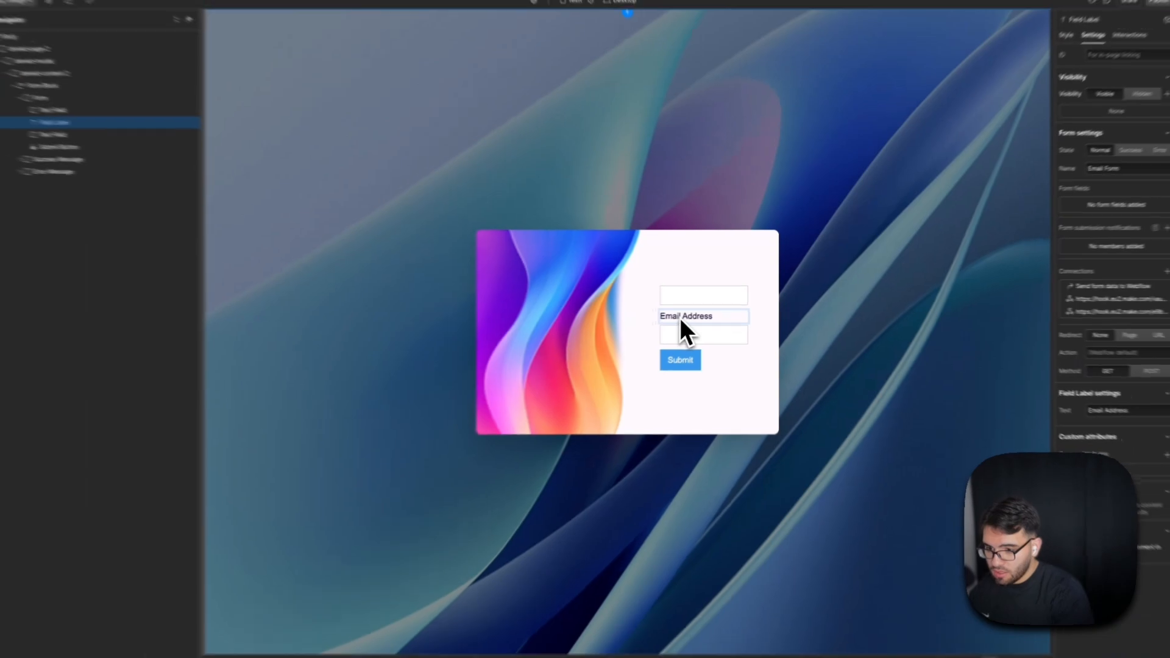
text(a)
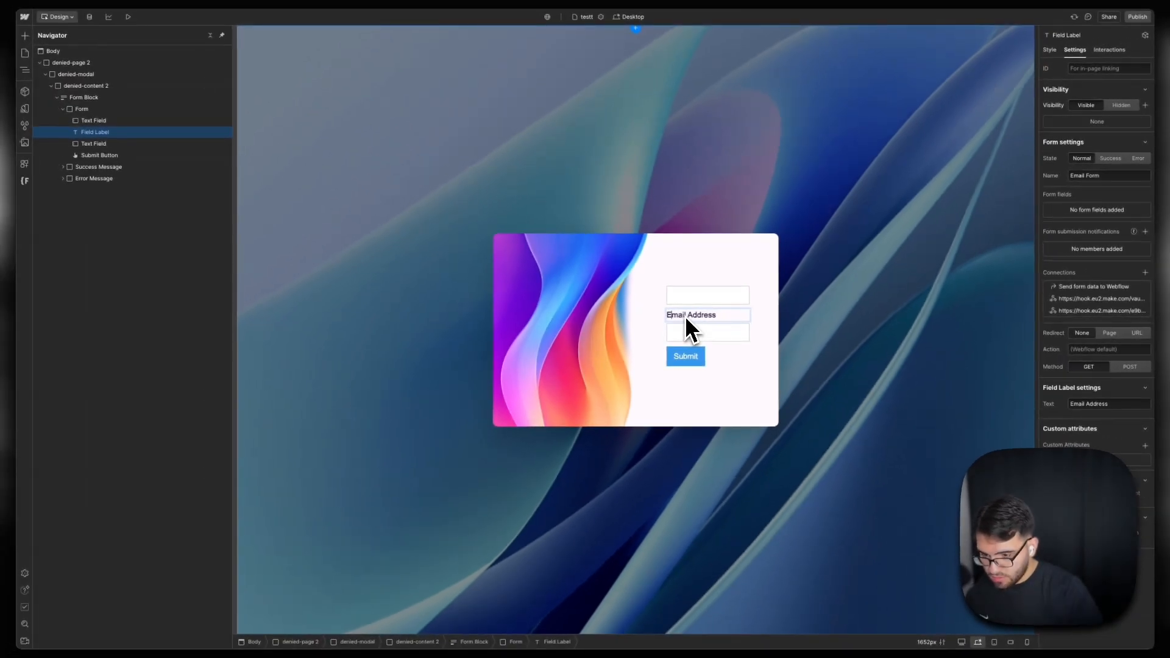
key(BackSpace)
key(BackSpace)
key(BackSpace)
key(BackSpace)
key(BackSpace)
key(BackSpace)
key(BackSpace)
key(BackSpace)
key(BackSpace)
key(BackSpace)
key(BackSpace)
key(BackSpace)
key(BackSpace)
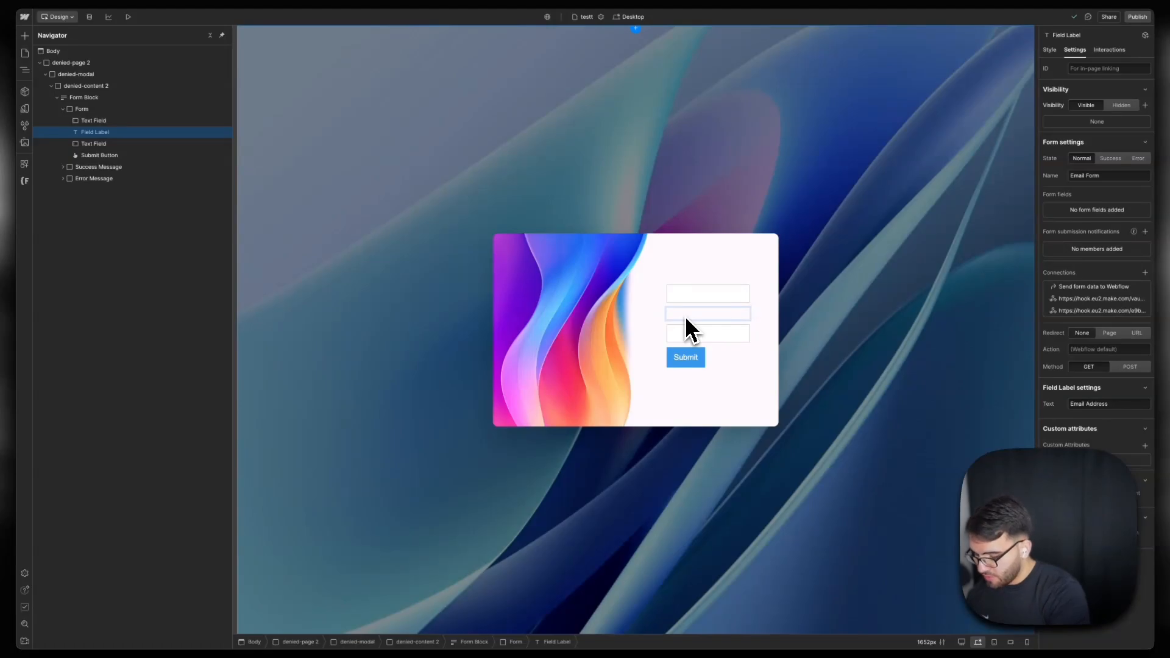
text(test2)
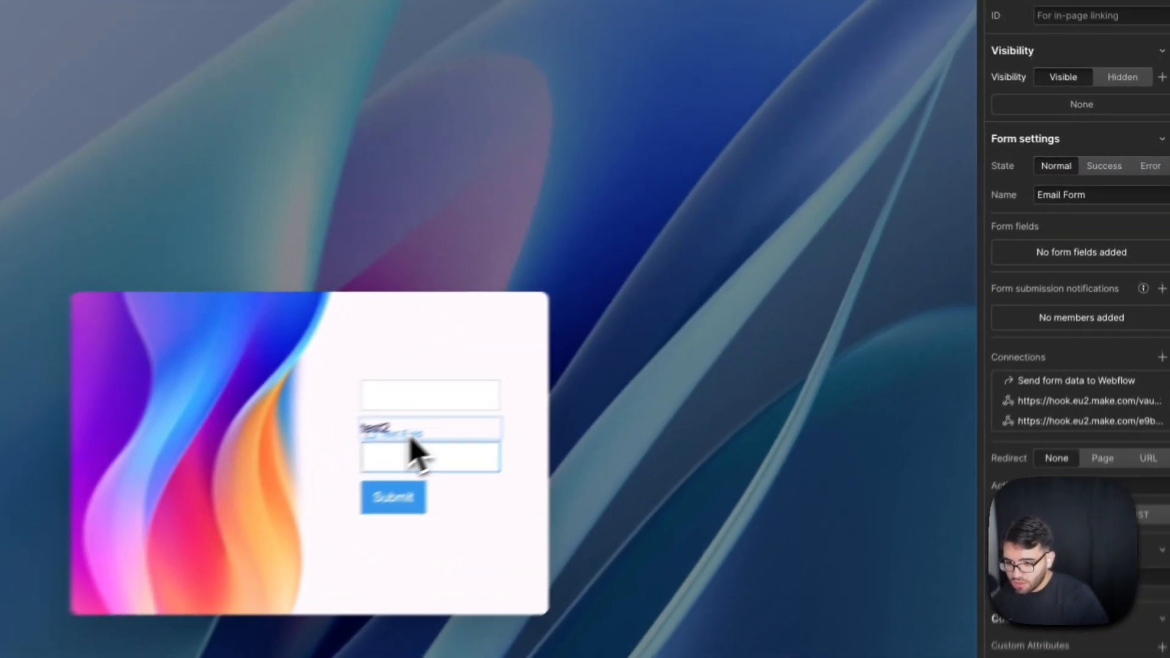
click(413, 451)
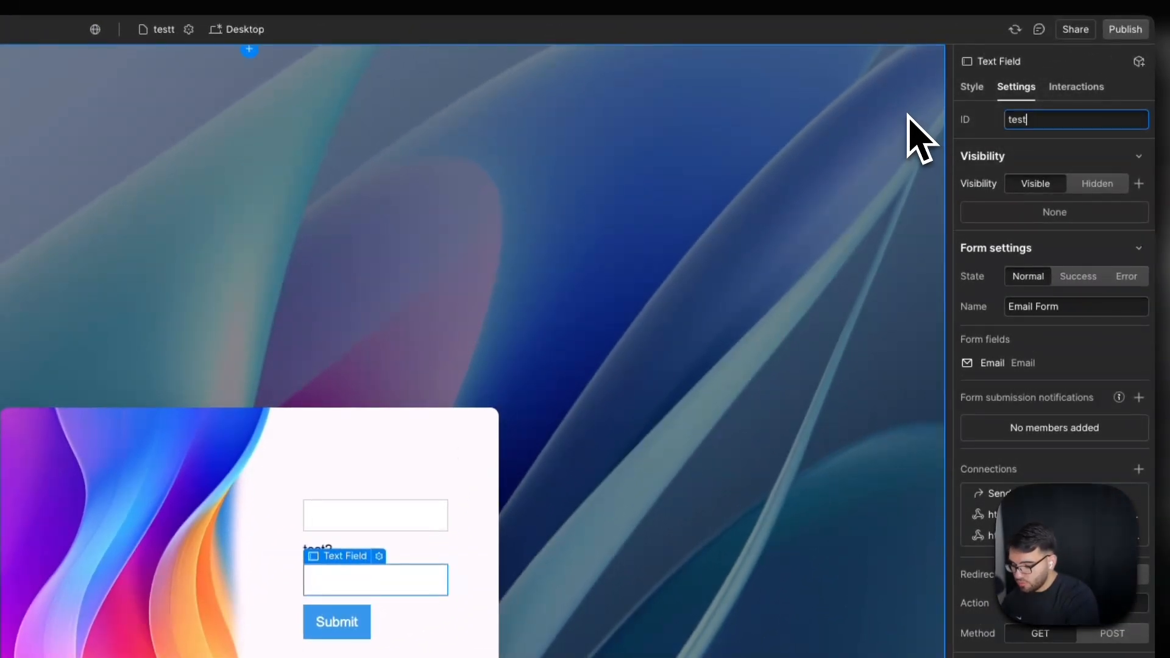
click(977, 132)
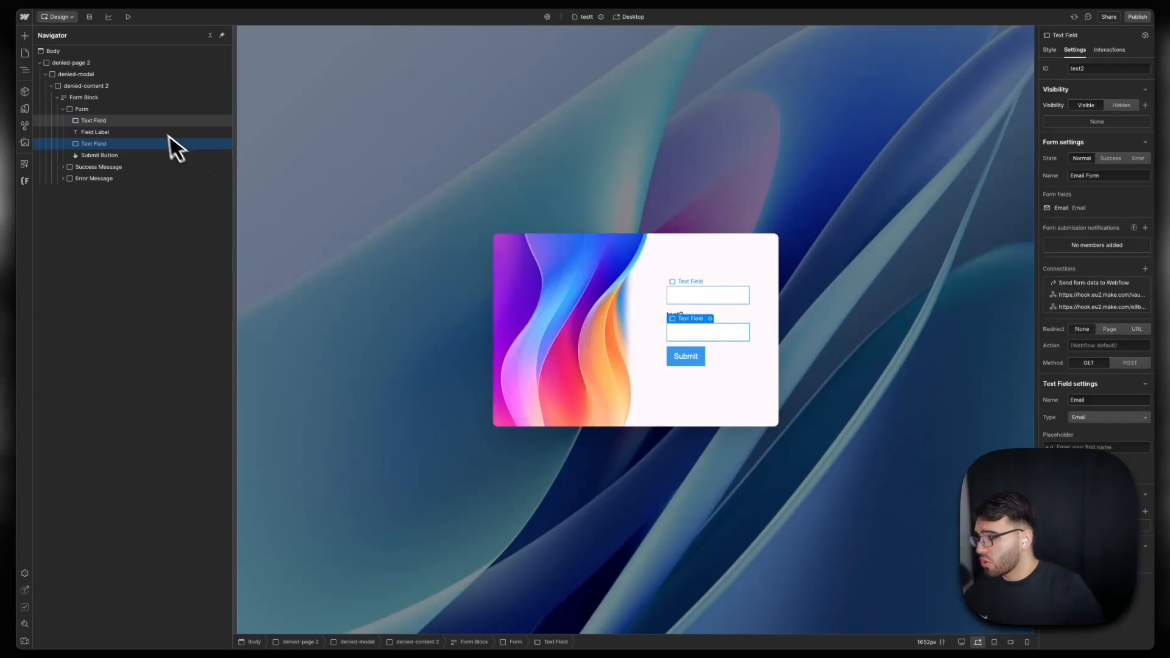
Step: Add a Textarea element to the Form
click(143, 111)
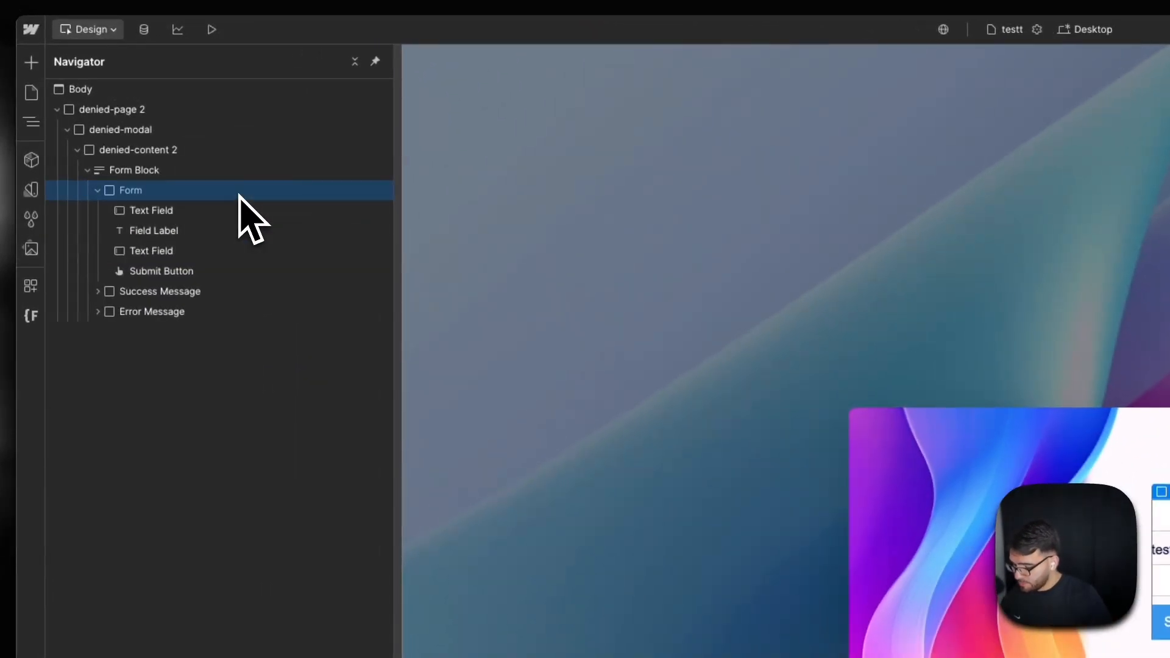
key(super+k)
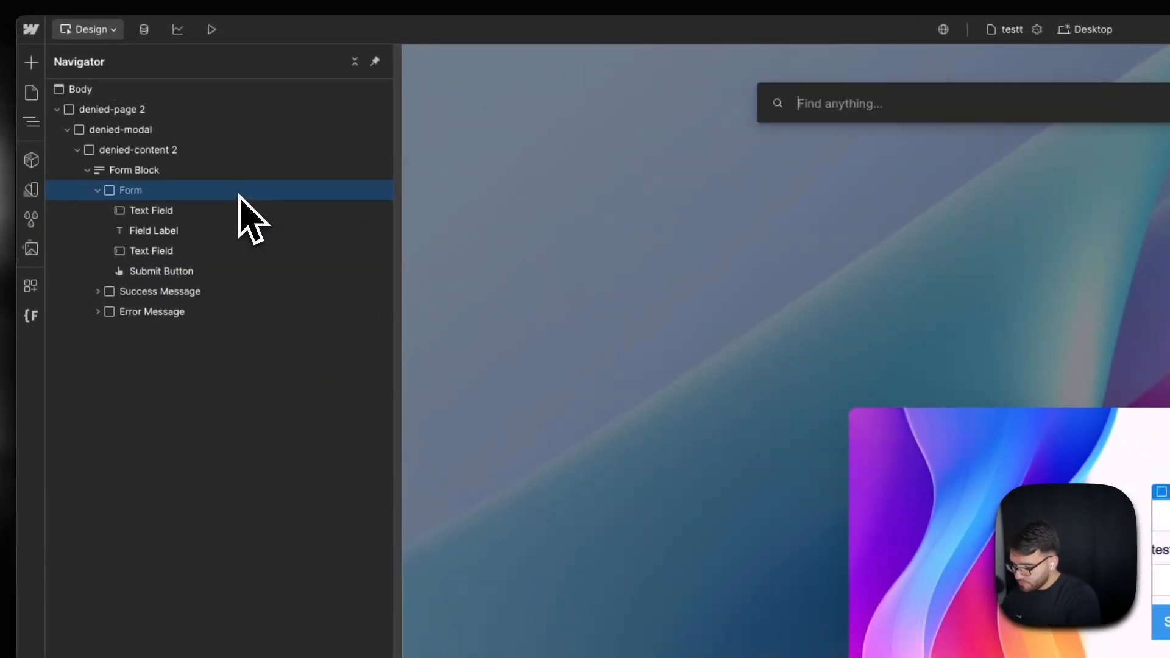
text(text)
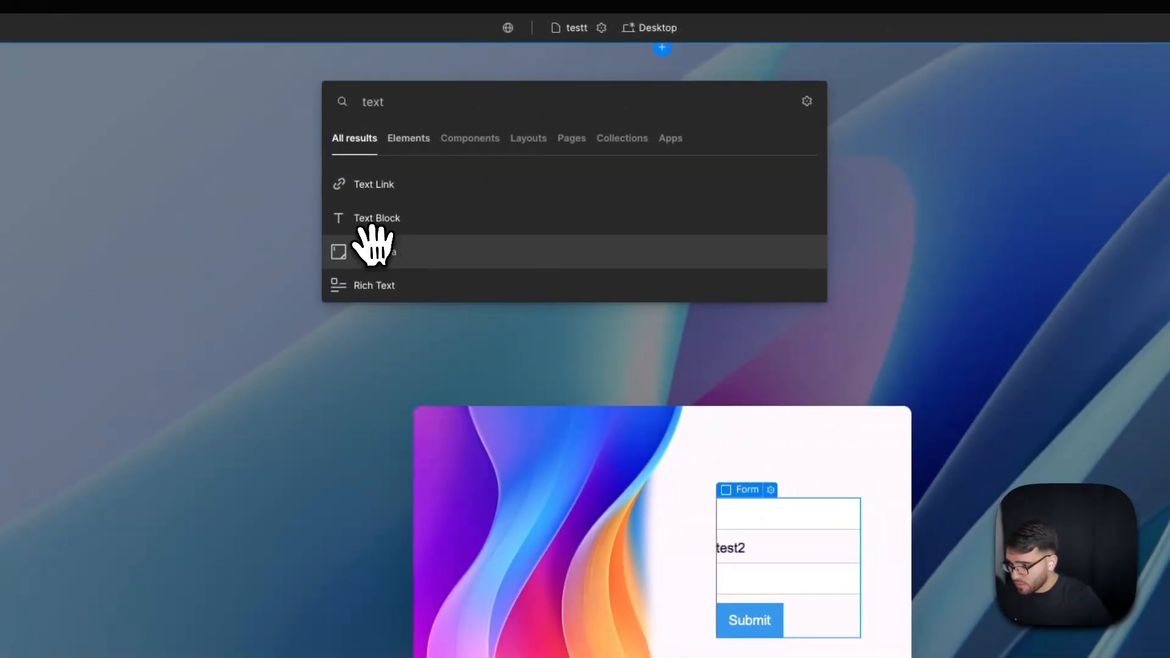
click(370, 247)
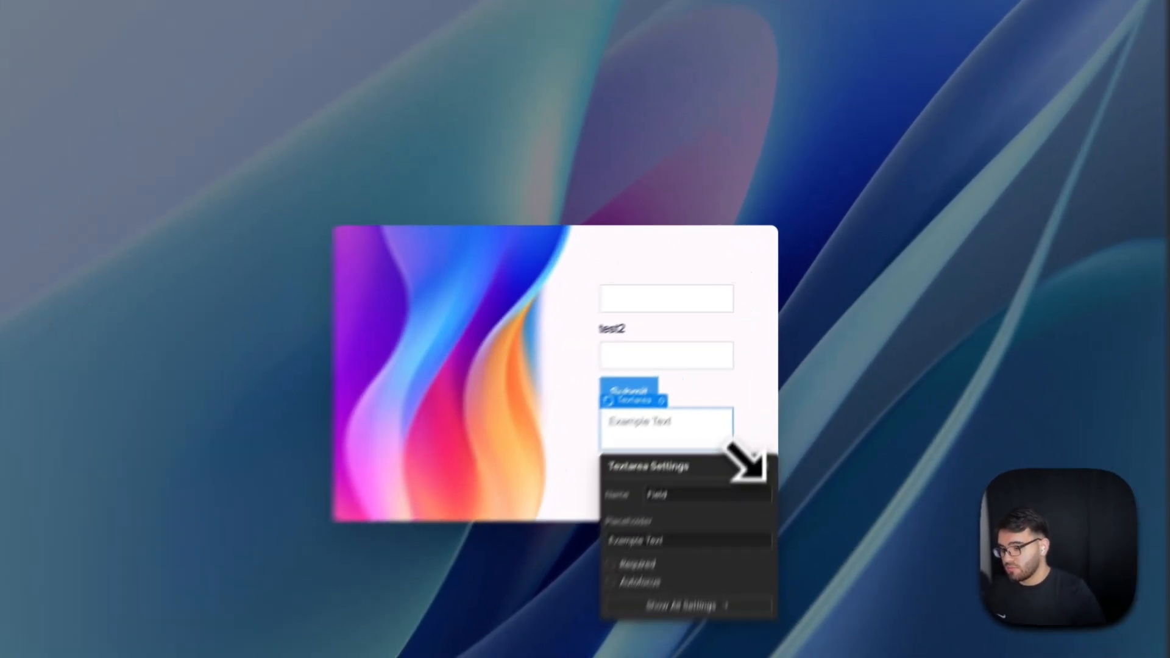
mouse_move(750, 378)
mouse_down()
mouse_move(756, 416)
mouse_move(753, 397)
mouse_up()
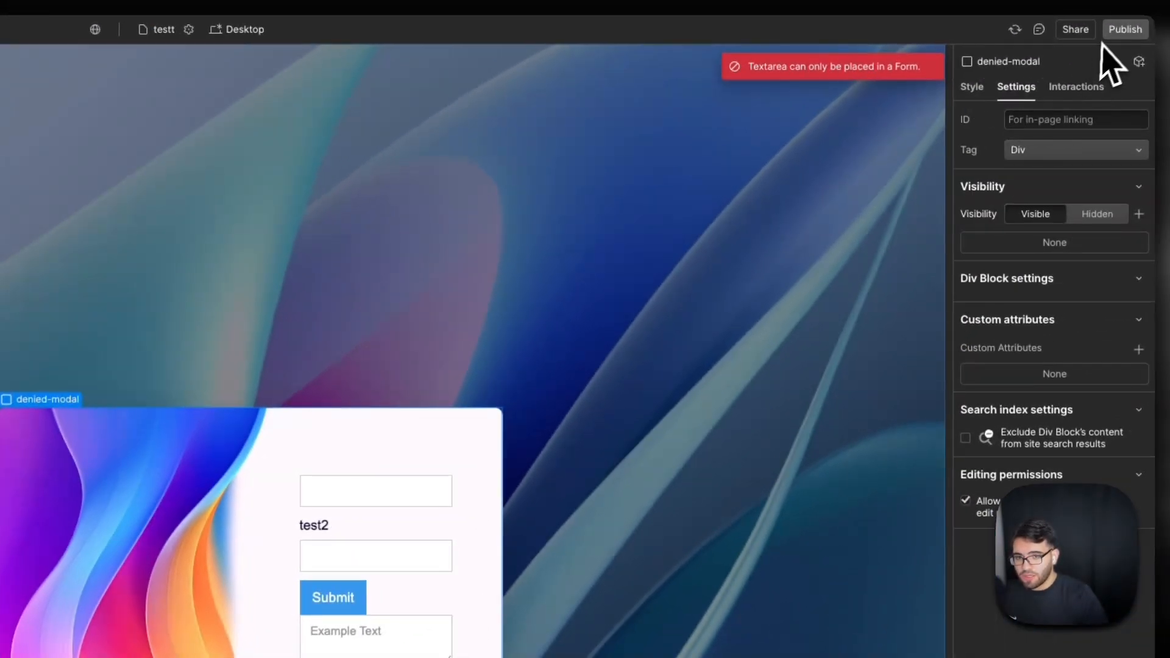
Step: Publish the site to the selected domains and try resizing the text area on the published page
click(1125, 29)
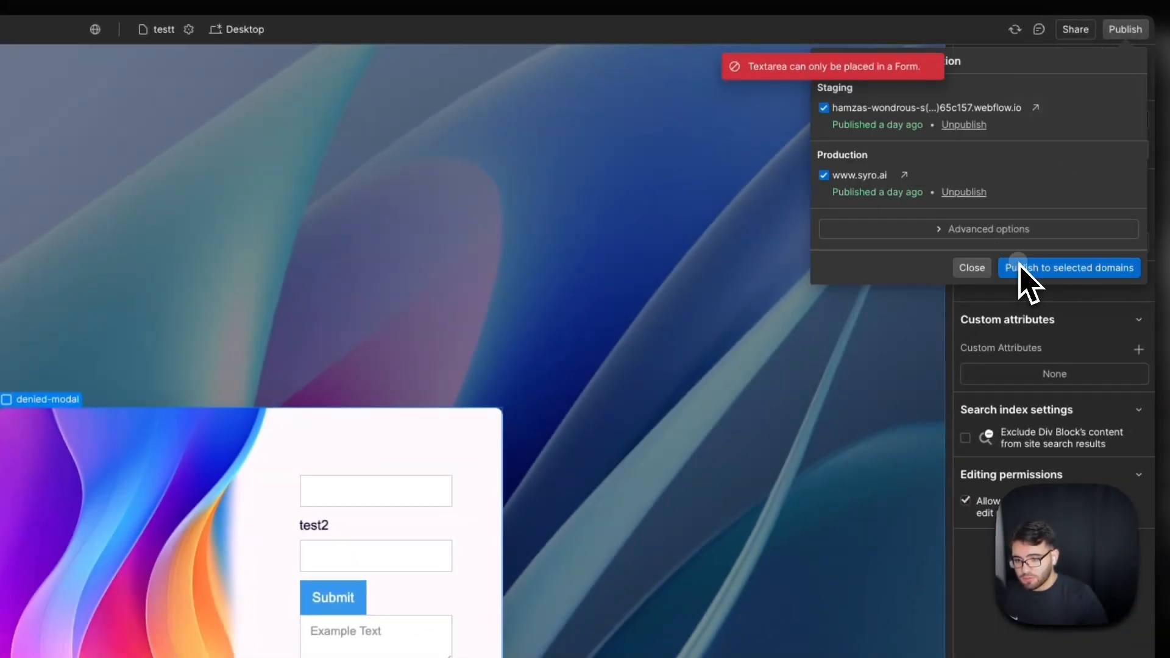
click(1019, 265)
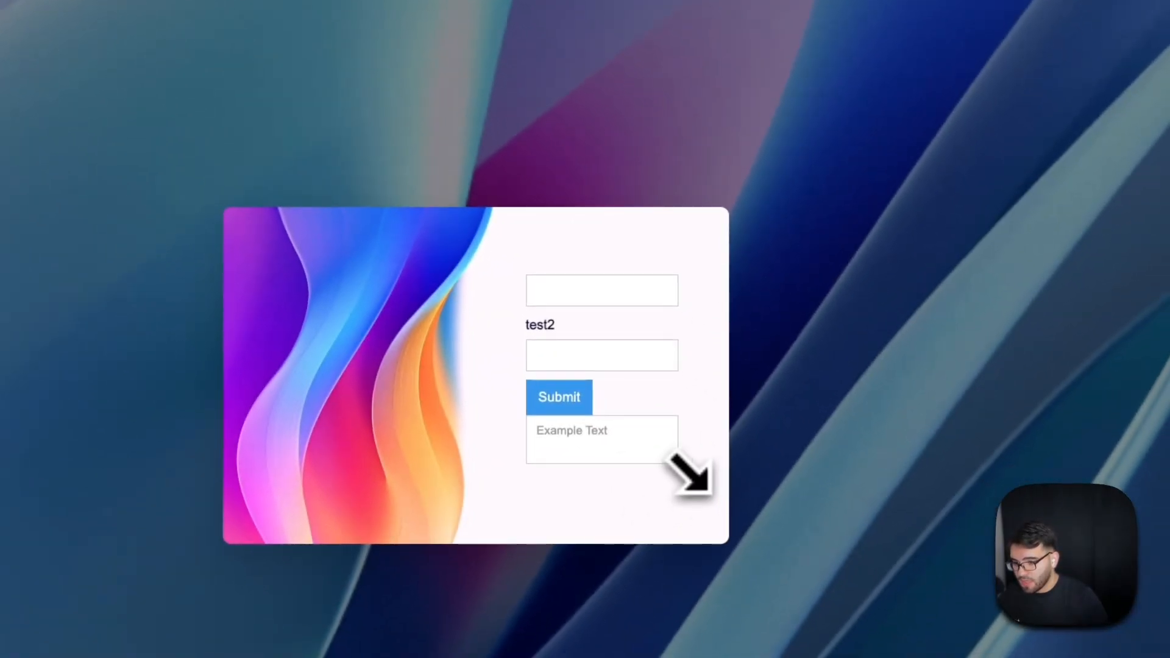
drag(675, 461, 720, 499)
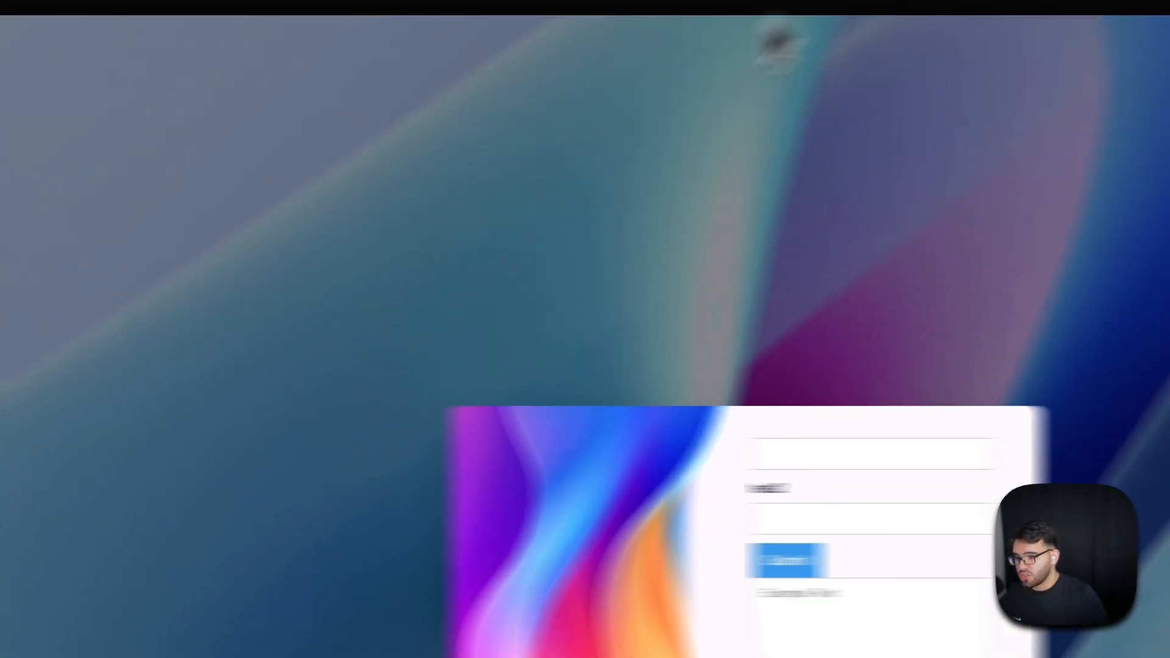
right_click(841, 597)
Step: Back in Webflow, select the form's Textarea element and its ID value in the element settings
click(262, 3)
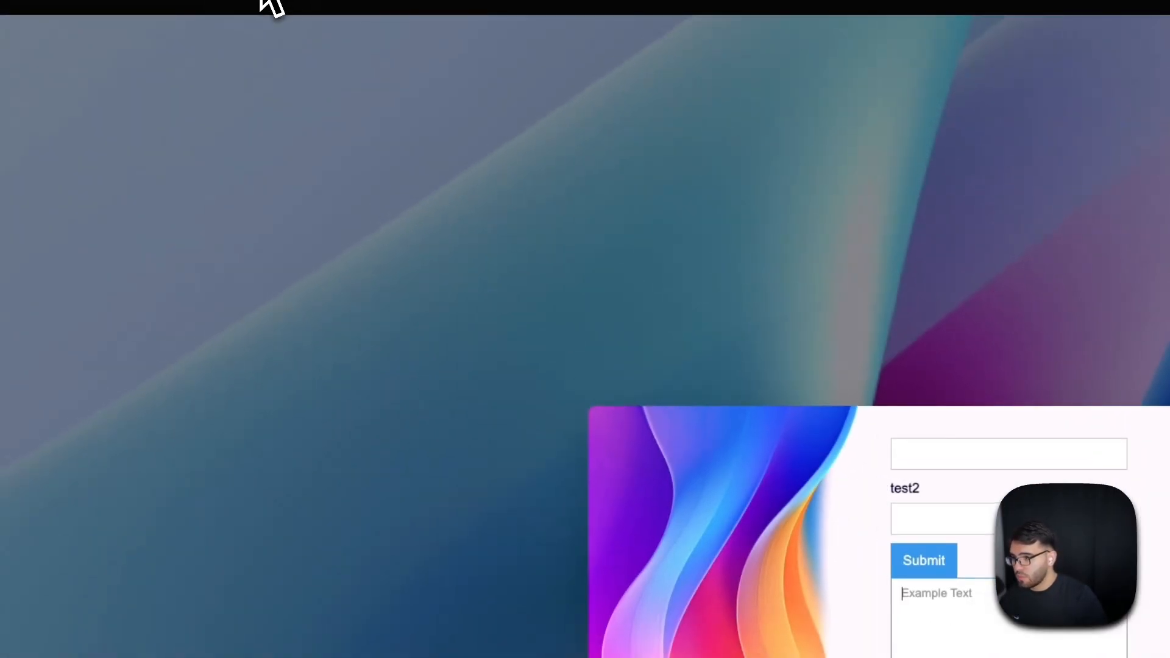
click(262, 2)
click(847, 639)
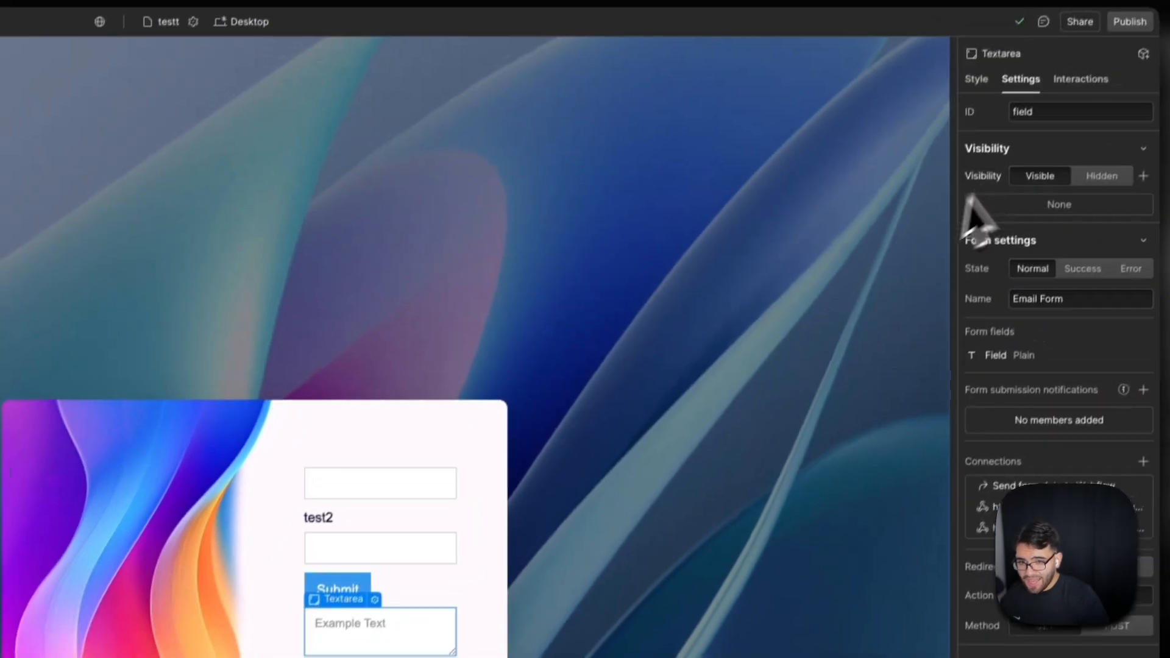
click(1039, 120)
double_click(1037, 122)
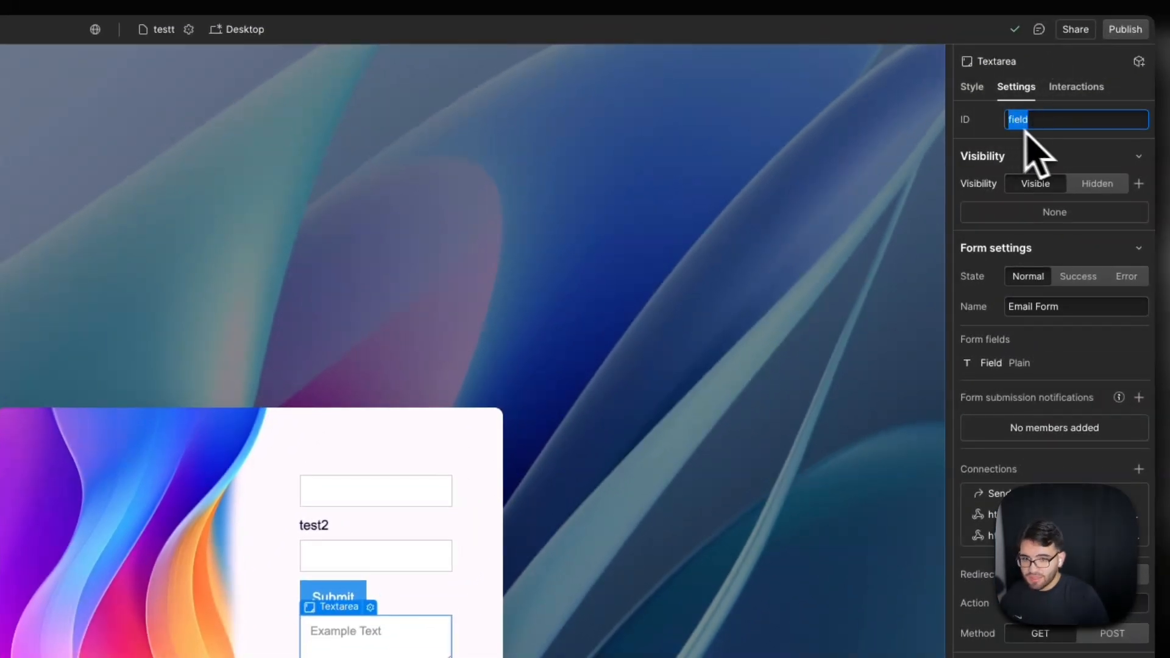
key(Return)
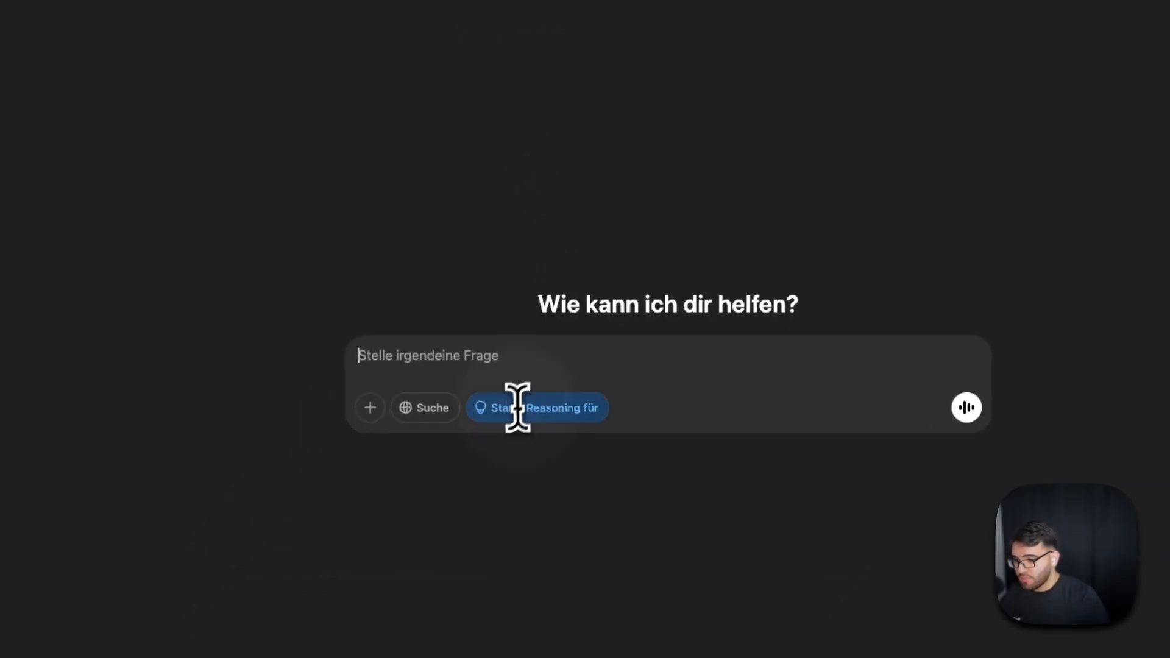
Step: In ChatGPT, start the prompt "for this text area give me simple css code which will disable resizing:"
text(for t)
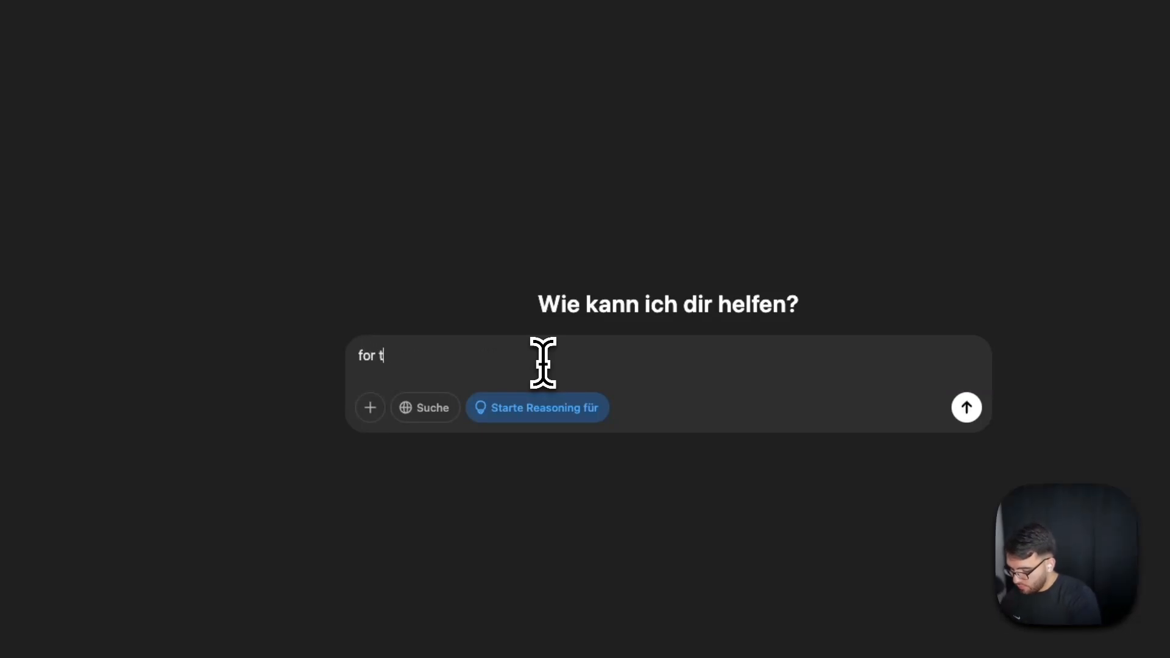
text(his )
text(te)
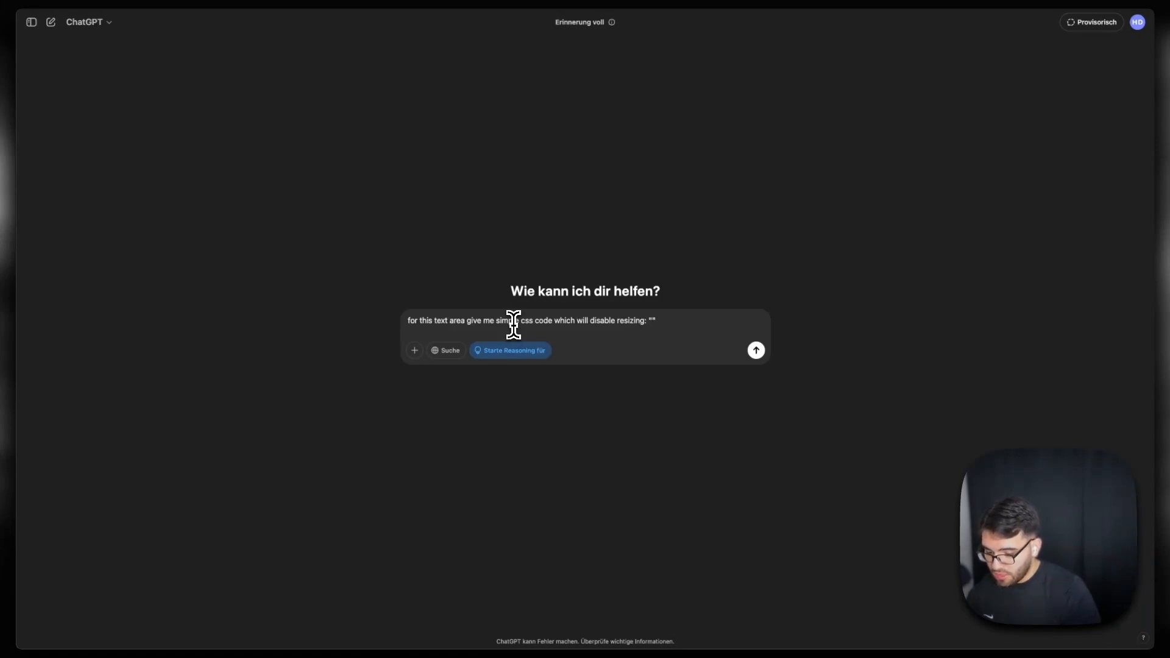
right_click(679, 324)
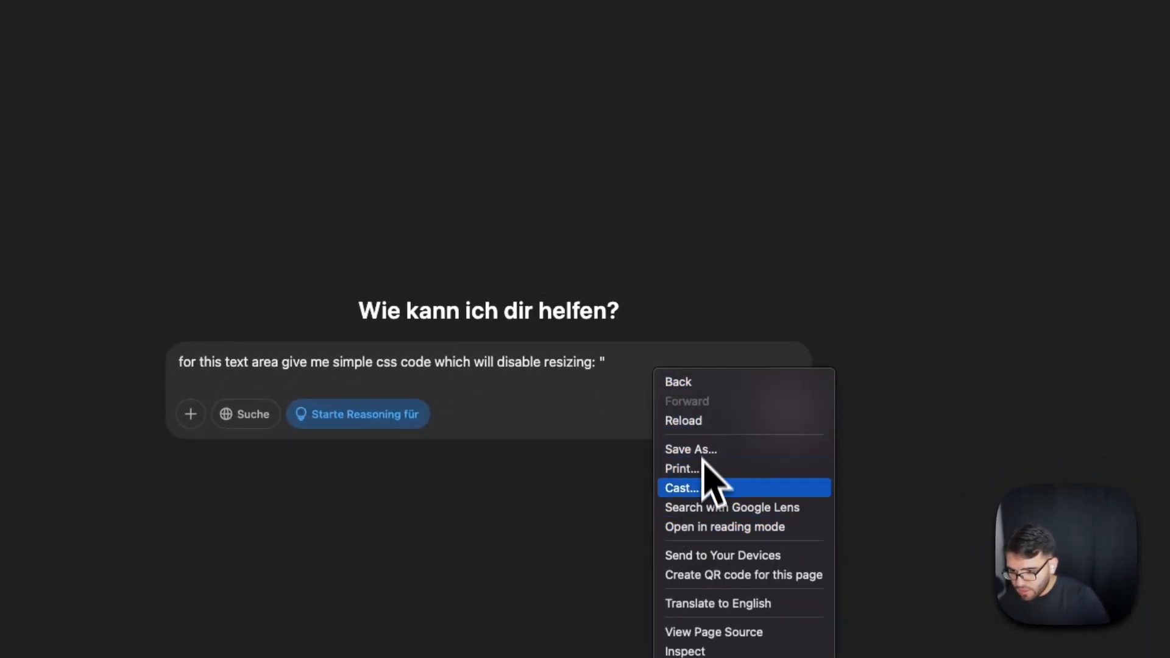
click(676, 131)
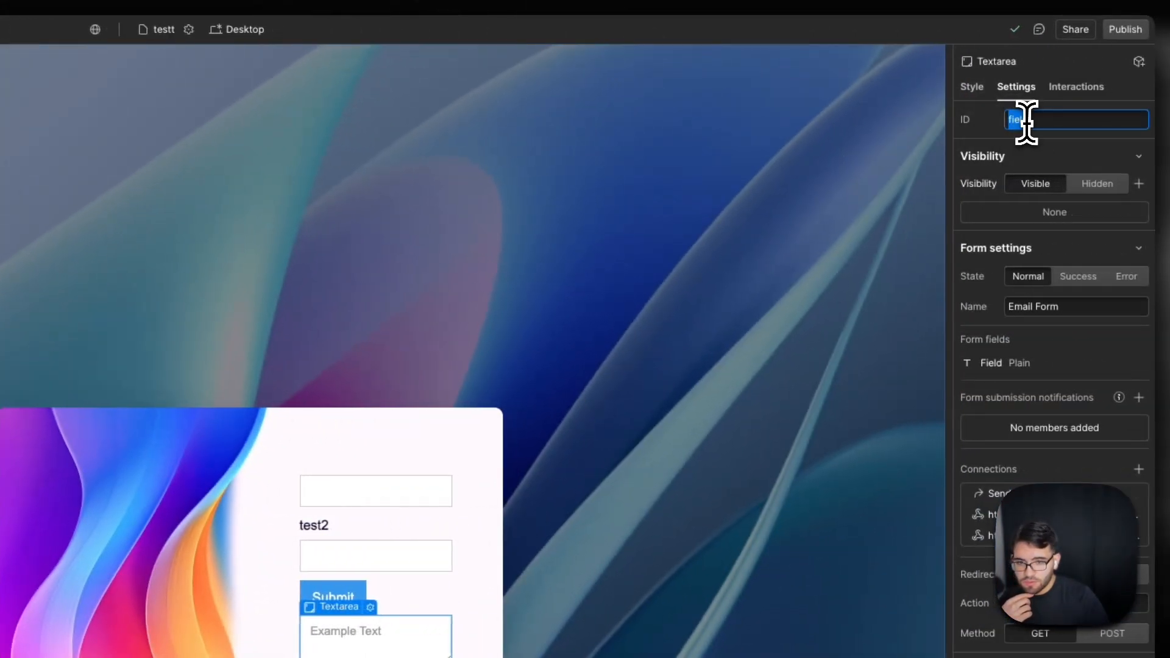
Step: Copy the Textarea's ID from Webflow, insert "field" thats the id into the ChatGPT prompt, and send it
right_click(1026, 119)
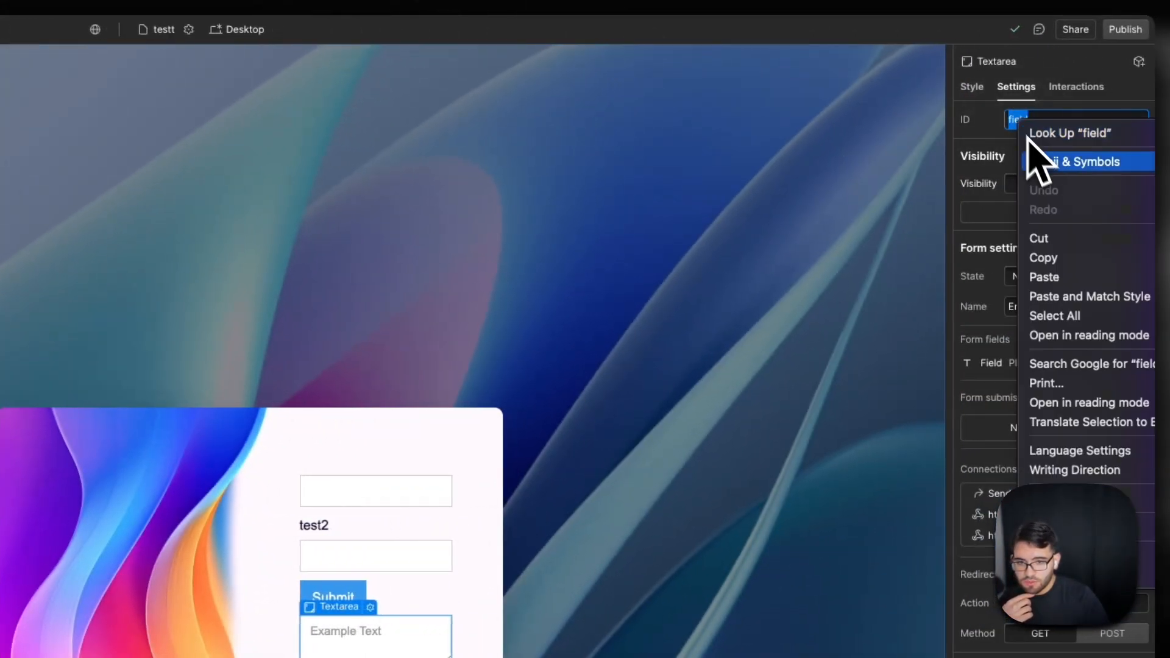
click(1059, 268)
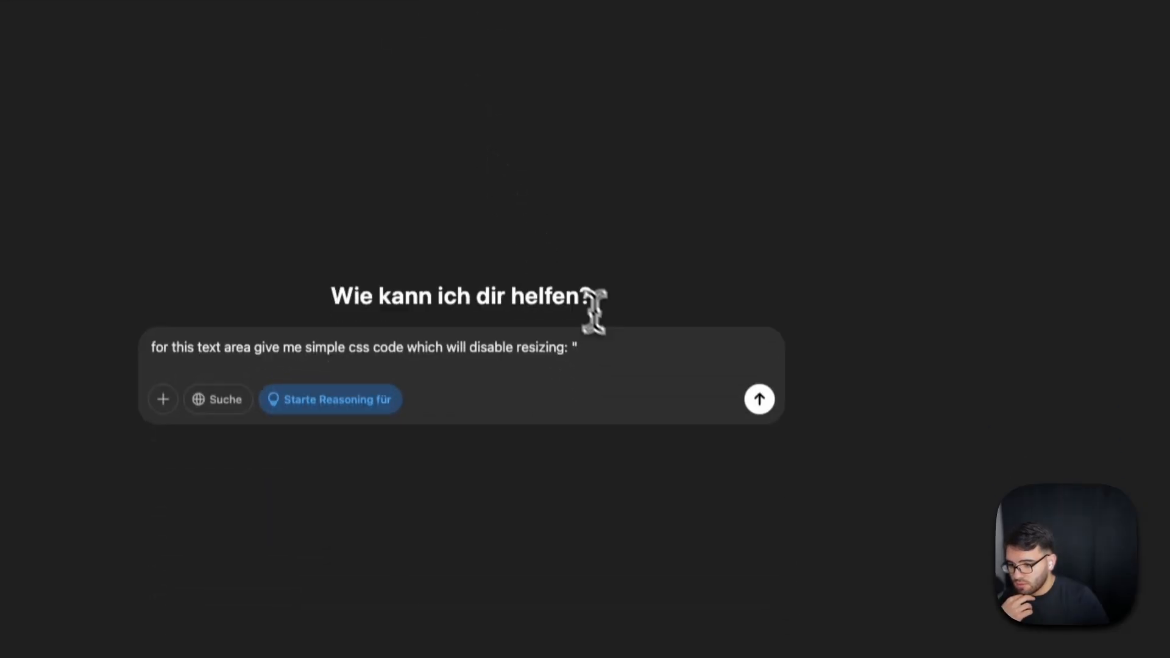
right_click(618, 350)
click(676, 467)
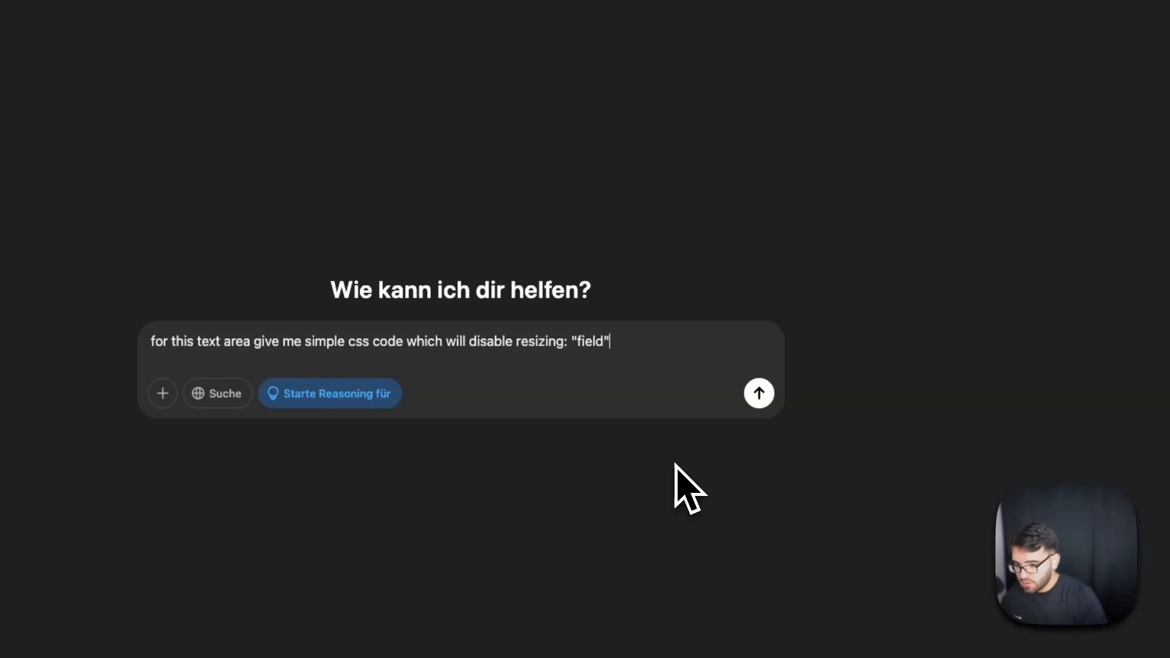
text(thats the id)
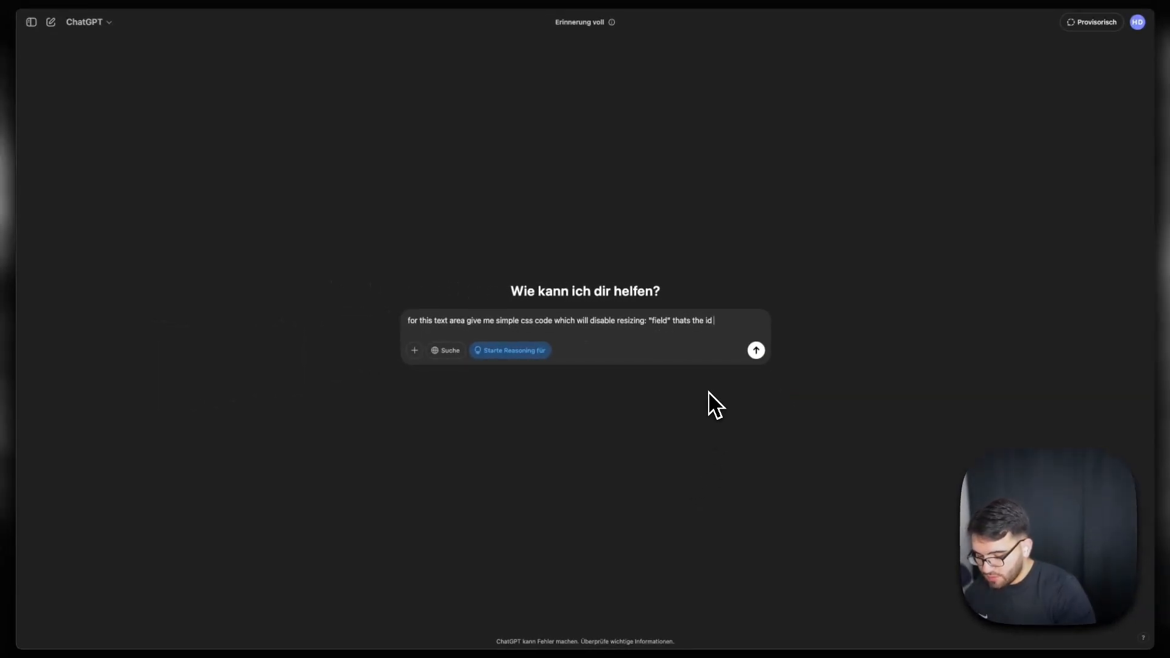
key(Return)
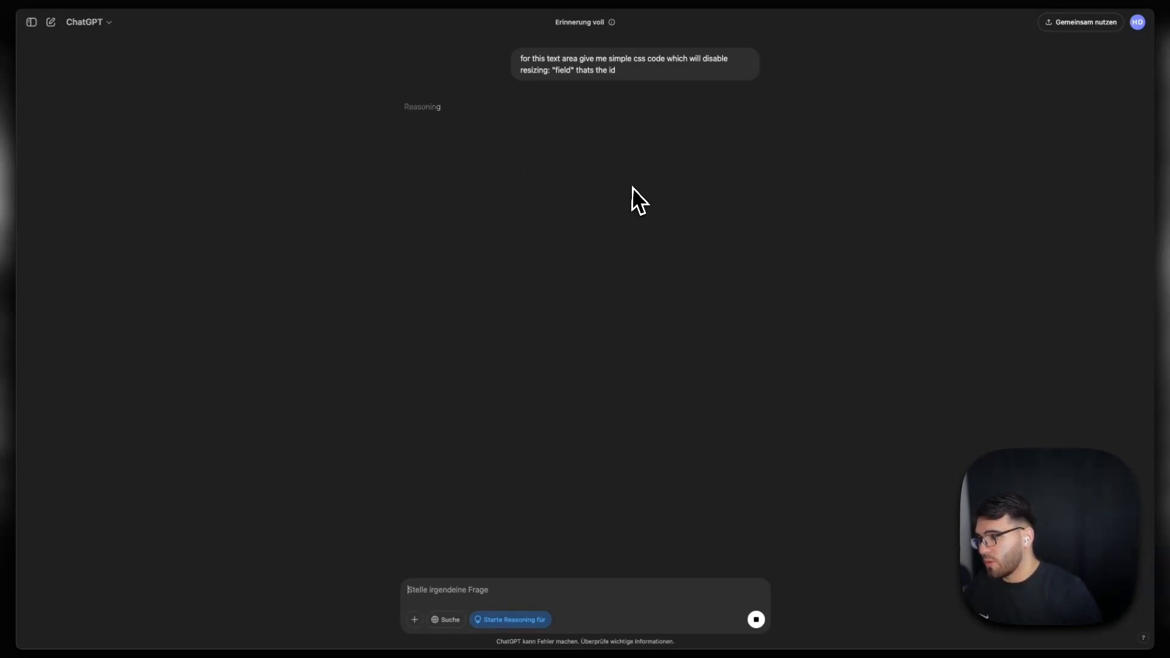
Step: Copy ChatGPT's #field resize: none rule into the testt page's head code in Webflow, wrapped in style tags
drag(386, 197, 364, 164)
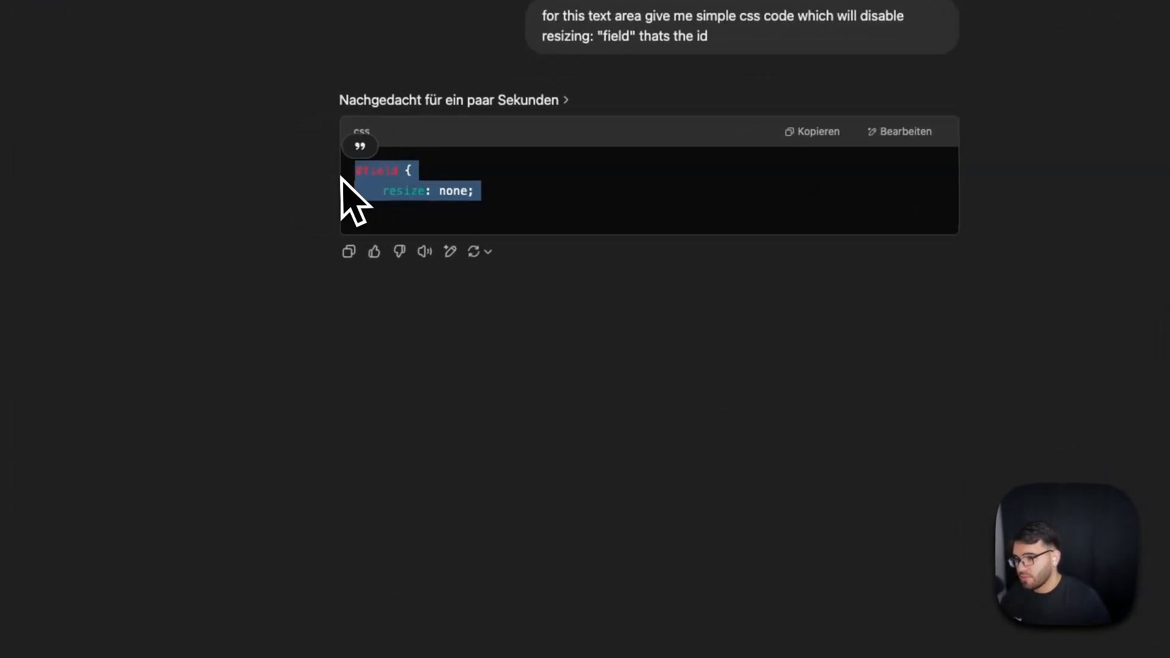
click(755, 134)
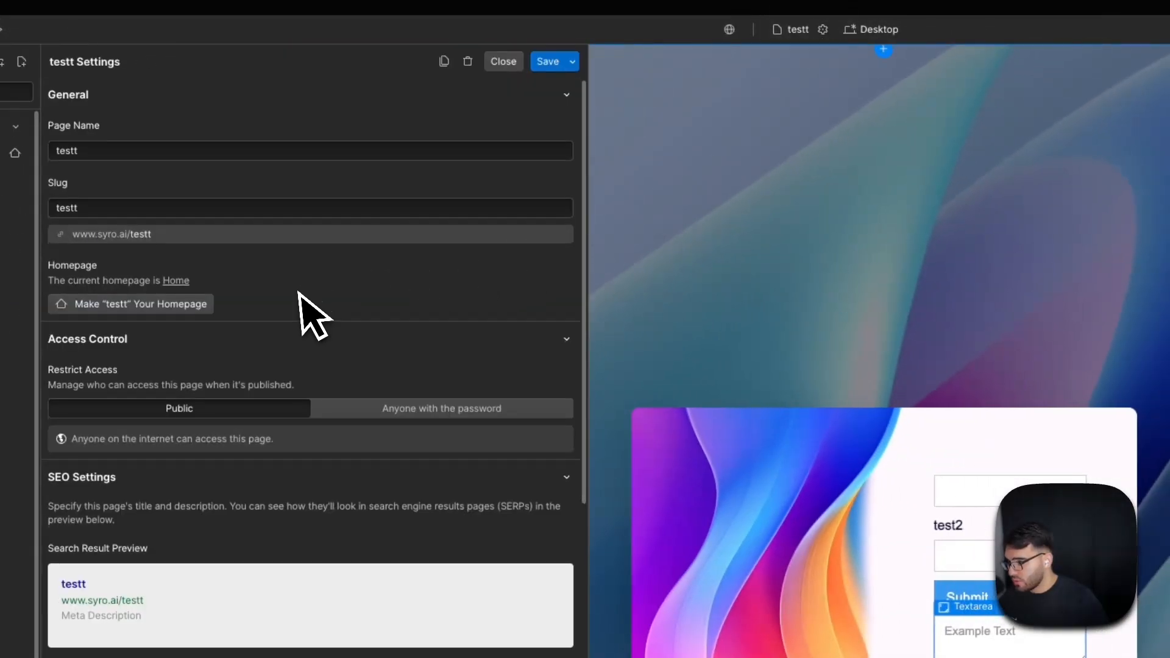
scroll(313, 313, down, 10)
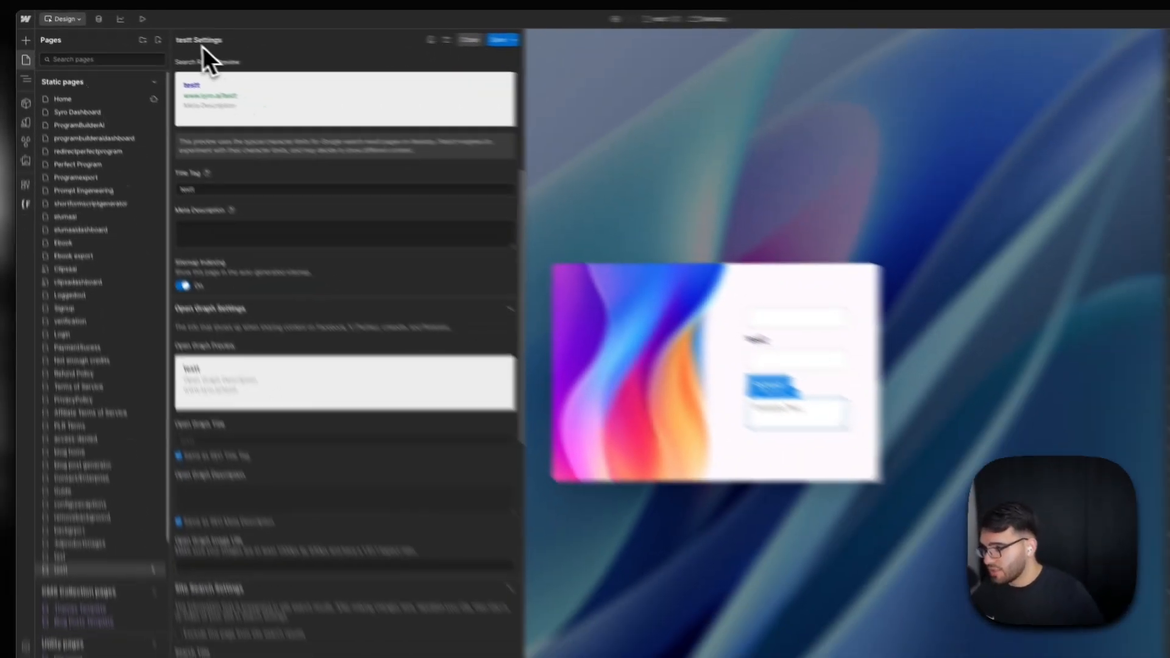
scroll(354, 445, down, 10)
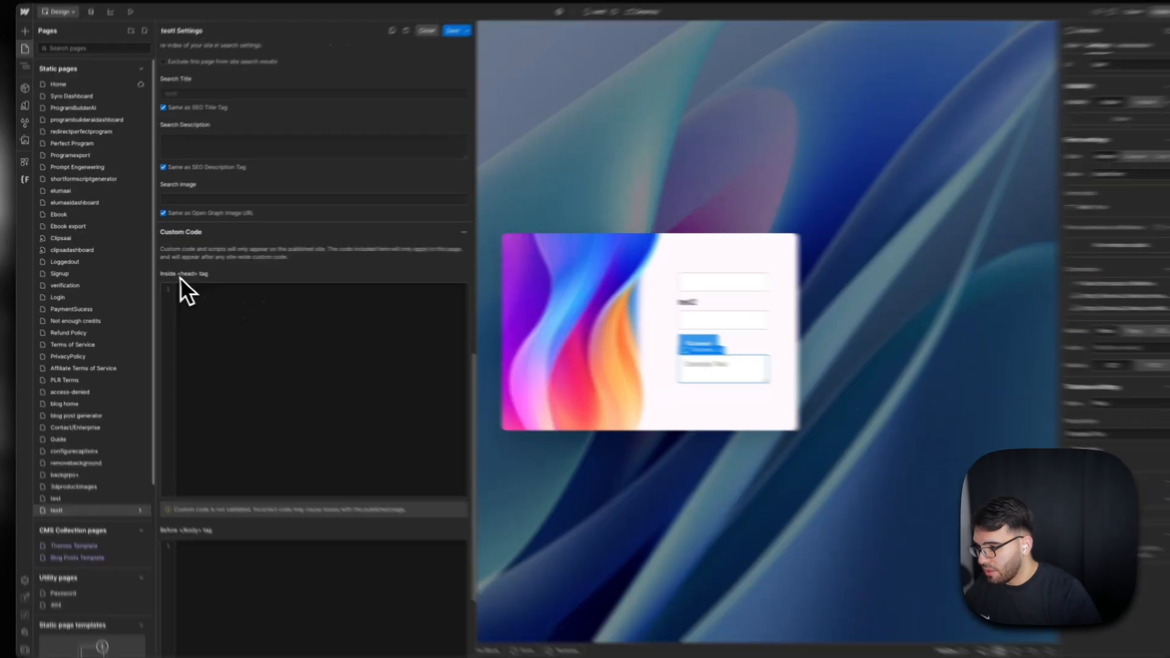
click(212, 307)
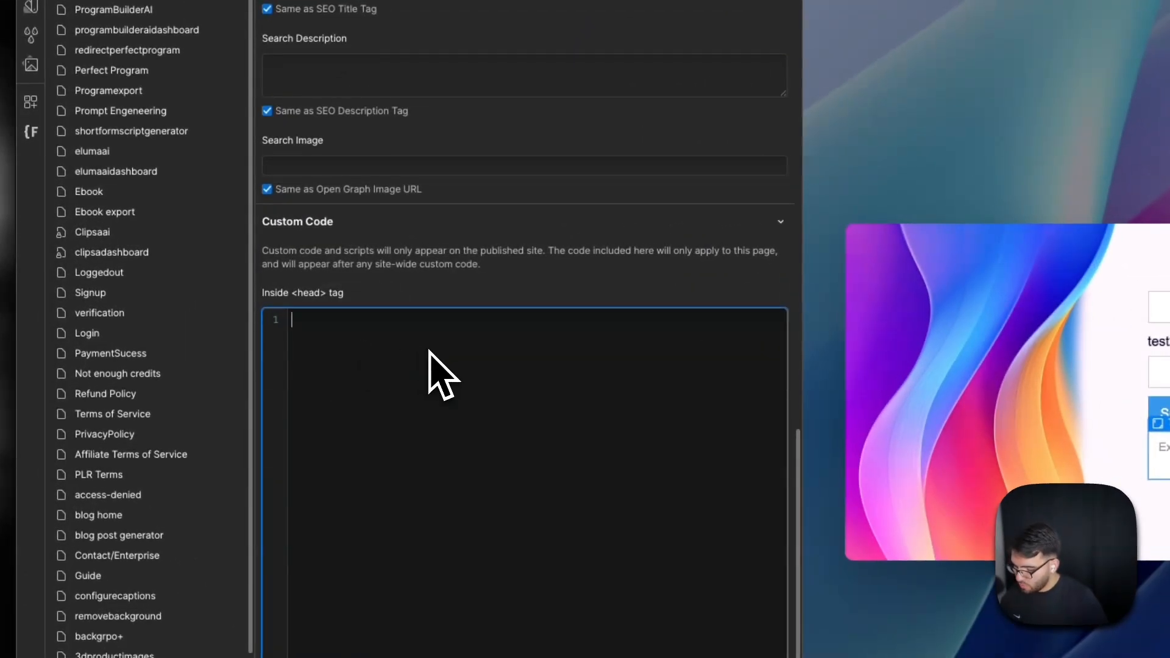
text(style>)
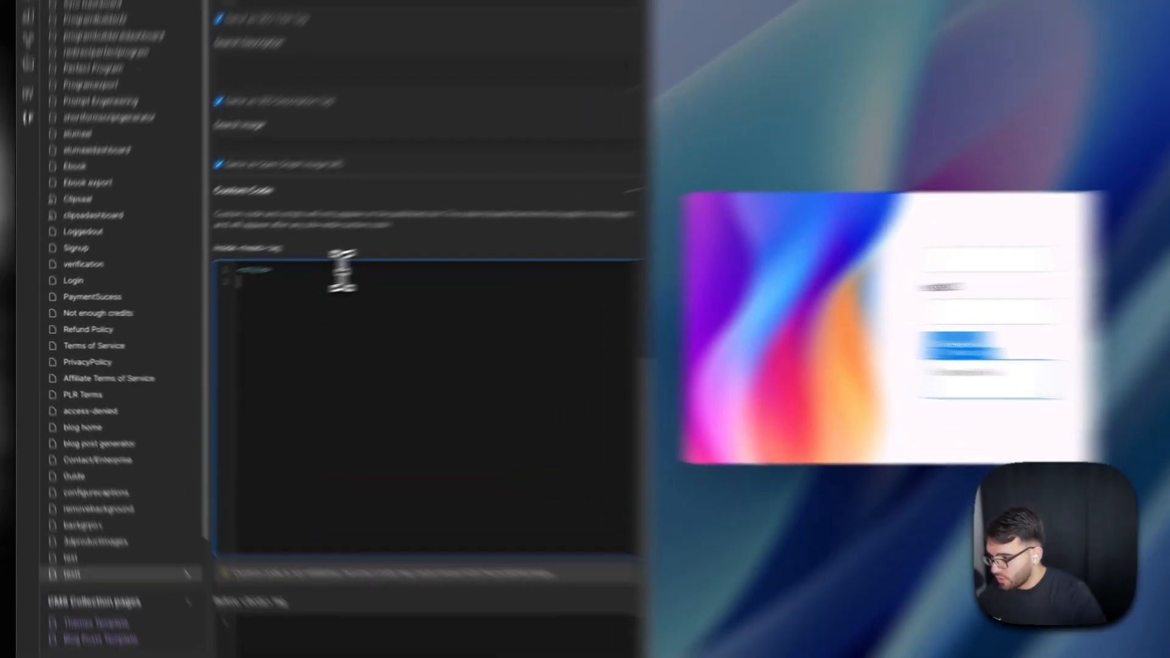
right_click(223, 300)
click(253, 373)
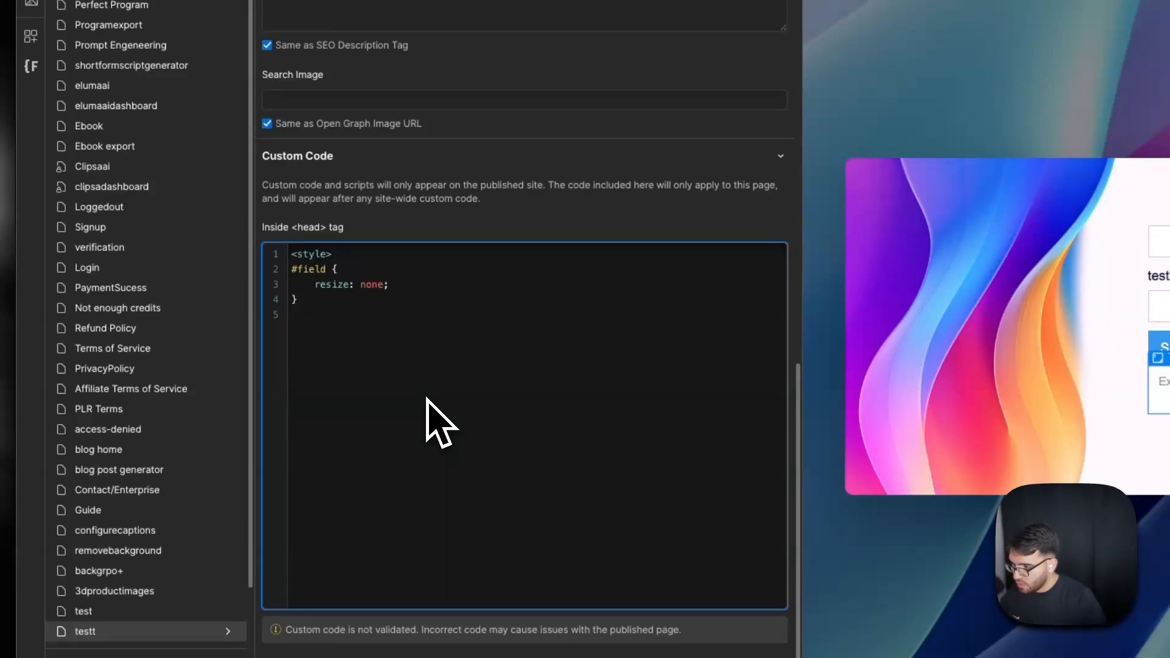
text(</style>)
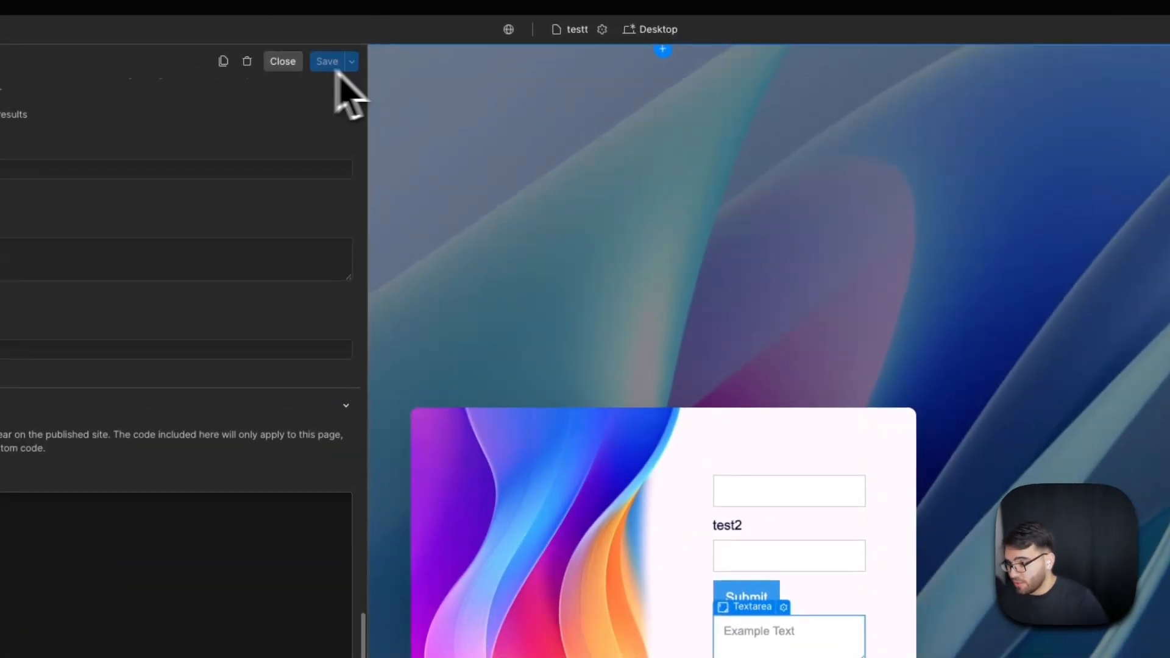
Step: Save the testt page settings and publish the site to the selected domains
click(443, 36)
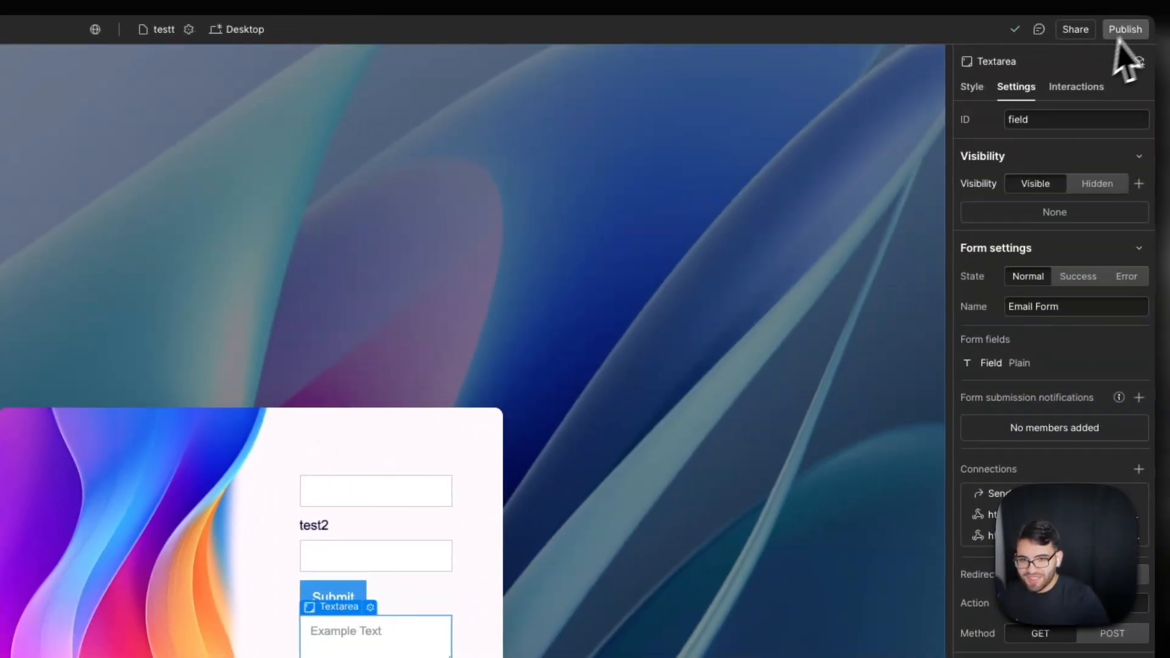
click(1119, 33)
click(1015, 271)
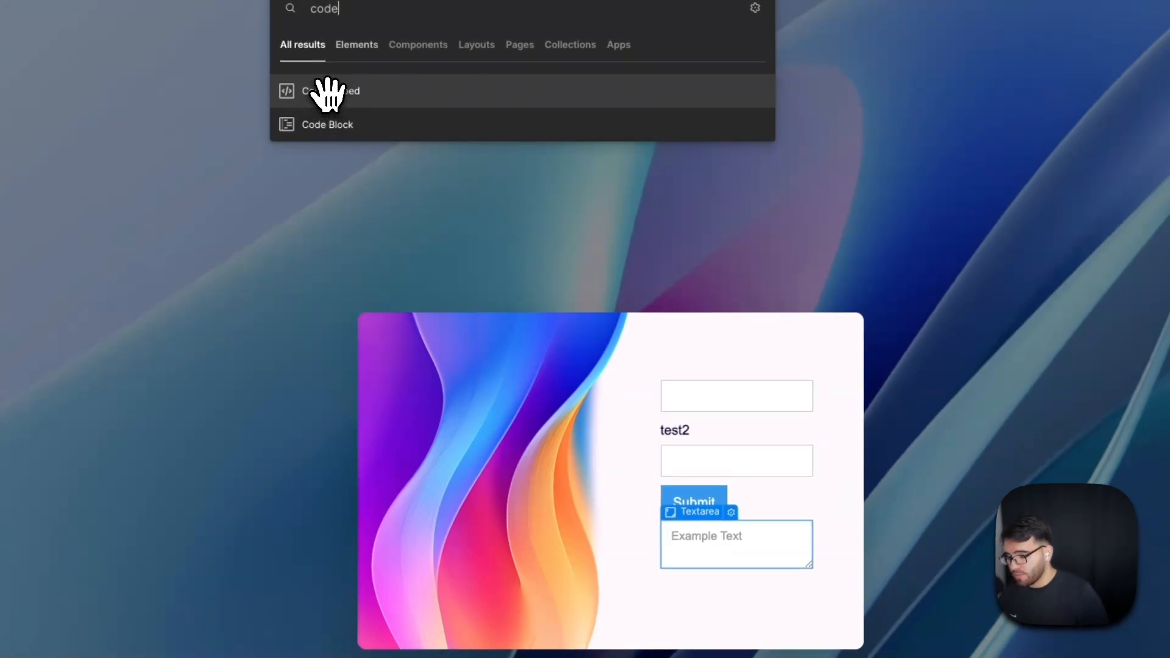
Step: Add a Code Embed to the form containing the #field resize: none rule and close its editor
click(327, 92)
right_click(366, 363)
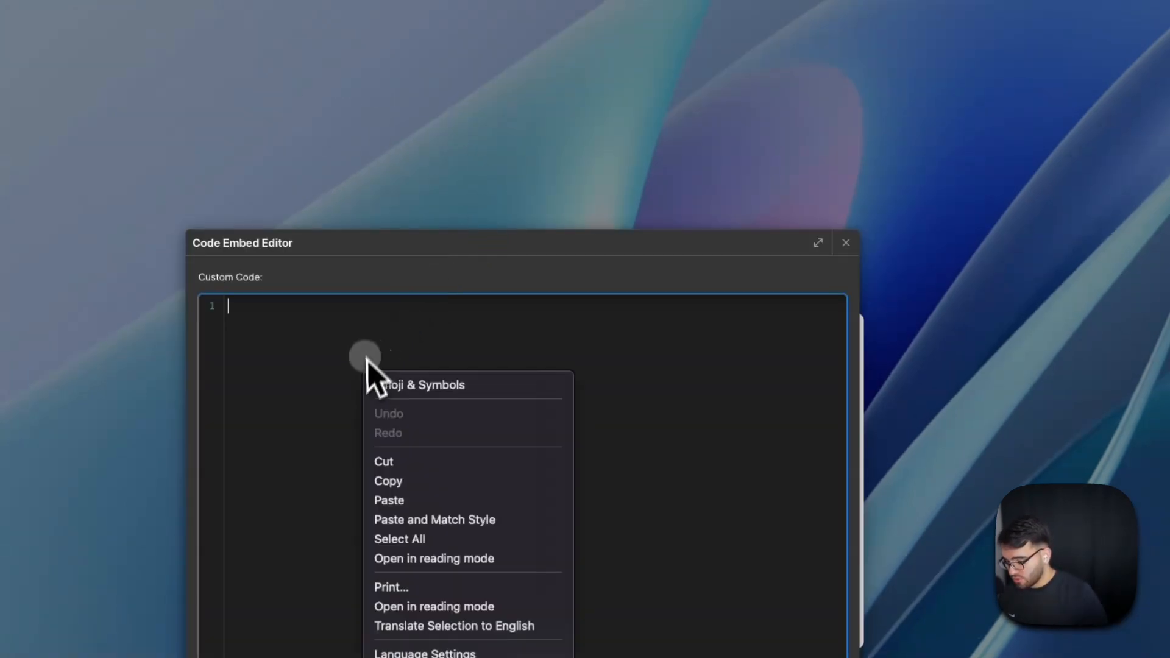
click(422, 499)
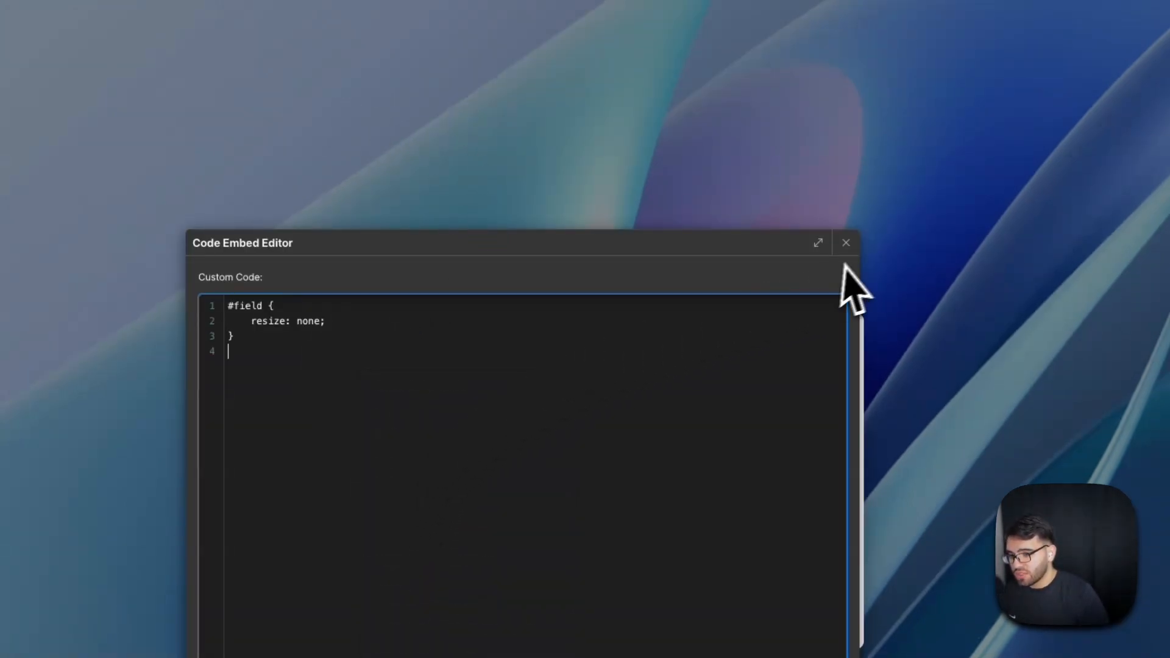
click(846, 243)
Step: Enter some sample text in the text area on the published page to test it
click(671, 522)
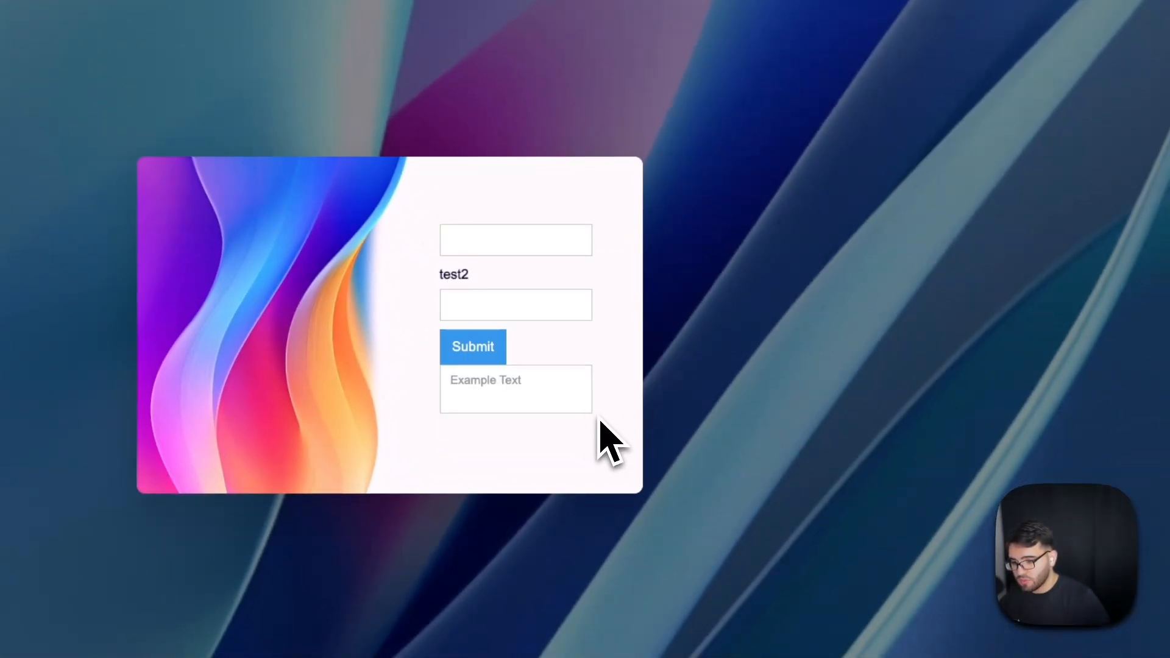
click(581, 393)
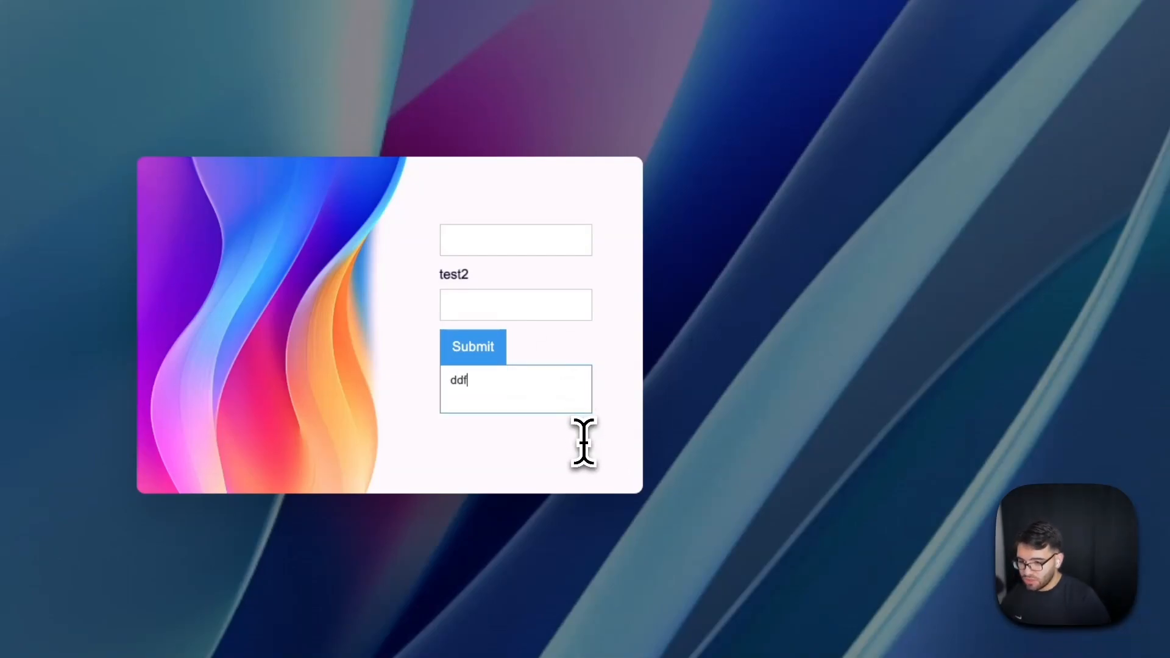
text(ddfff)
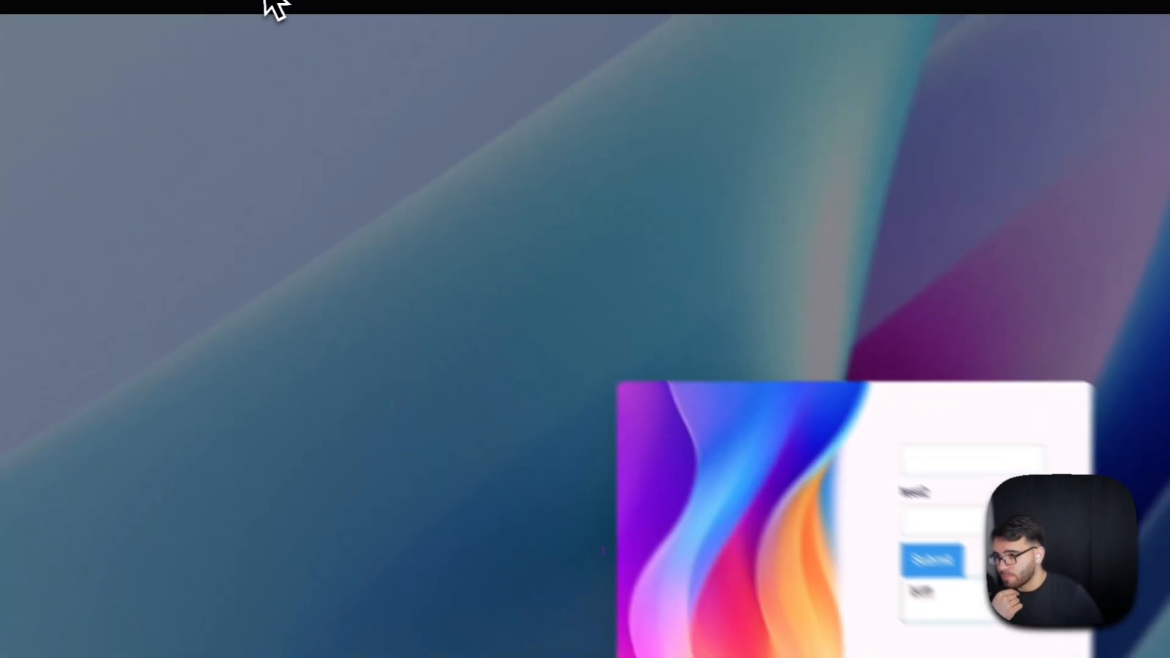
Step: Delete the Code Embed from the Form in Webflow and set the Textarea's ID to field1
click(231, 2)
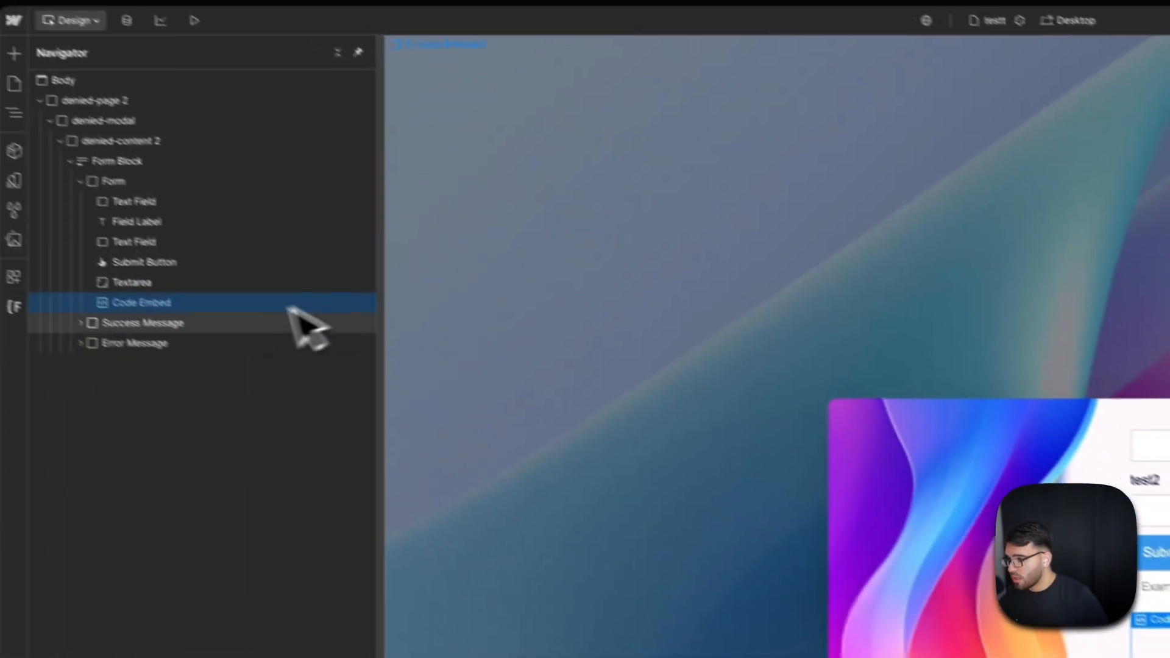
click(222, 314)
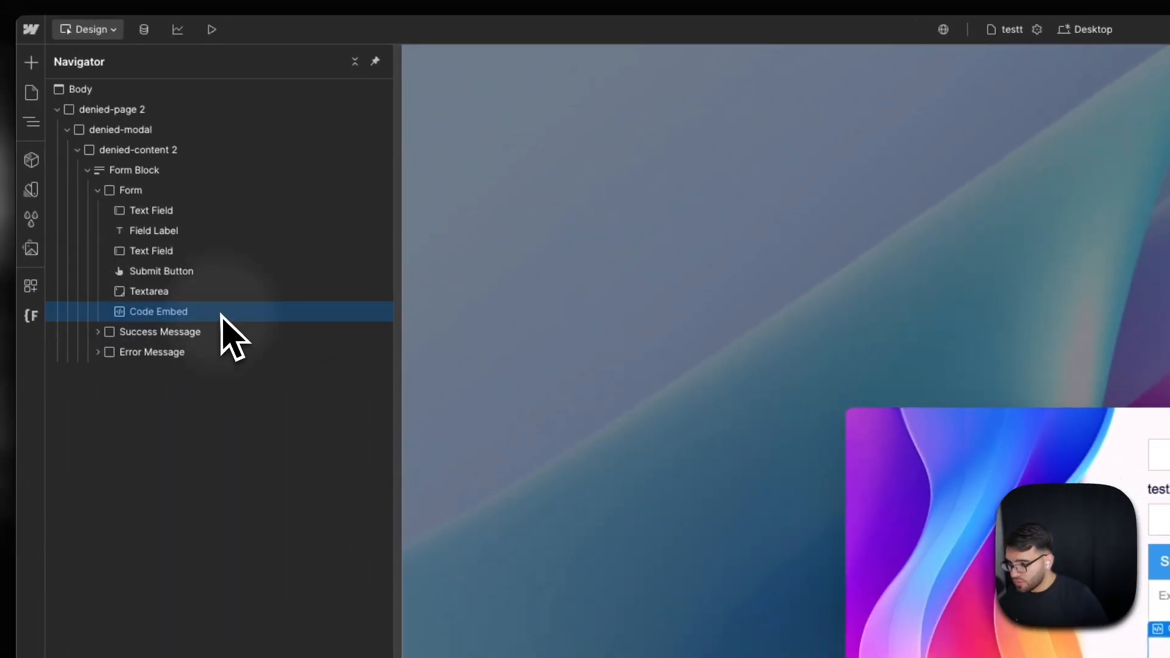
key(Delete)
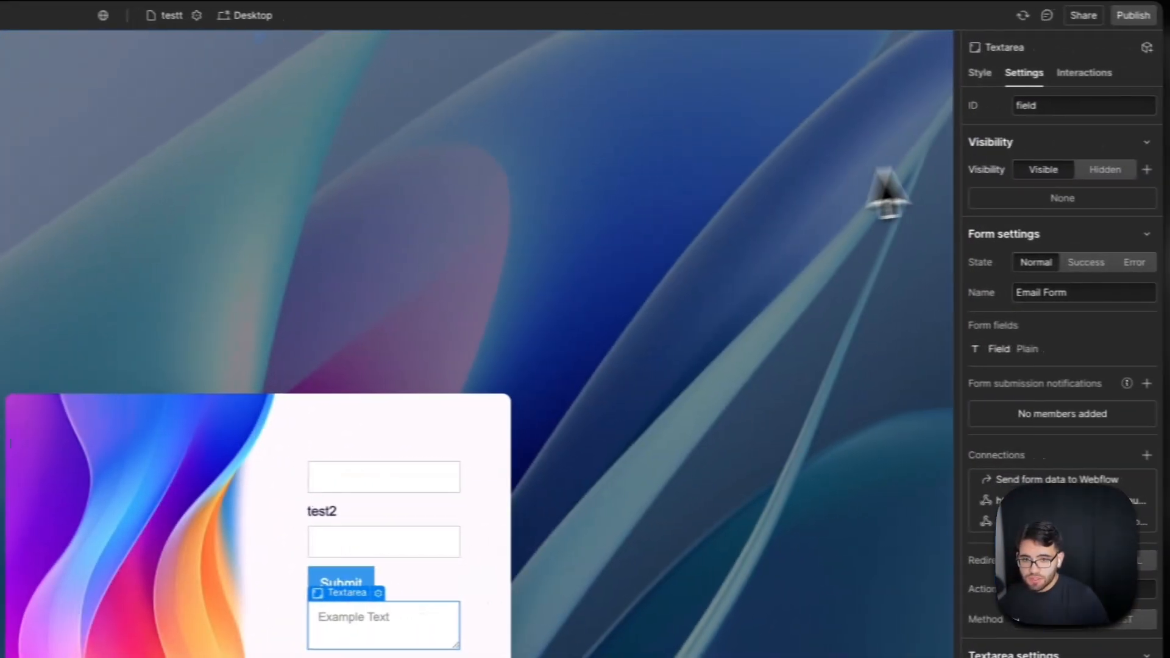
click(1038, 105)
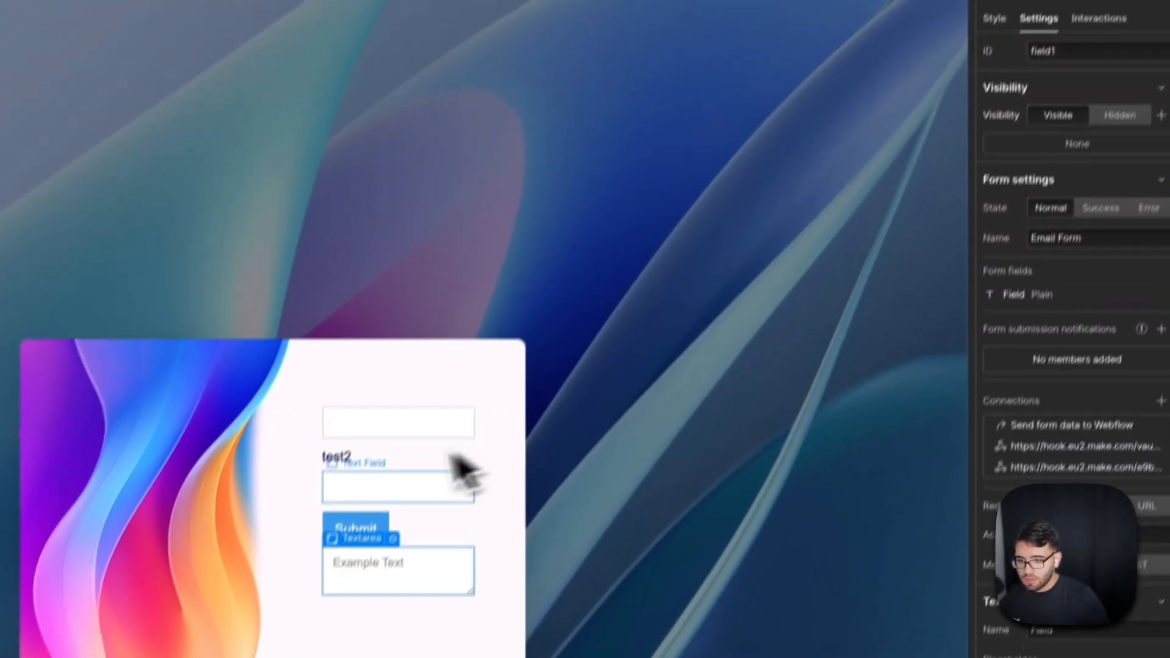
Step: Set the ID of the first Text Field, above the test2 label, to test1
click(436, 542)
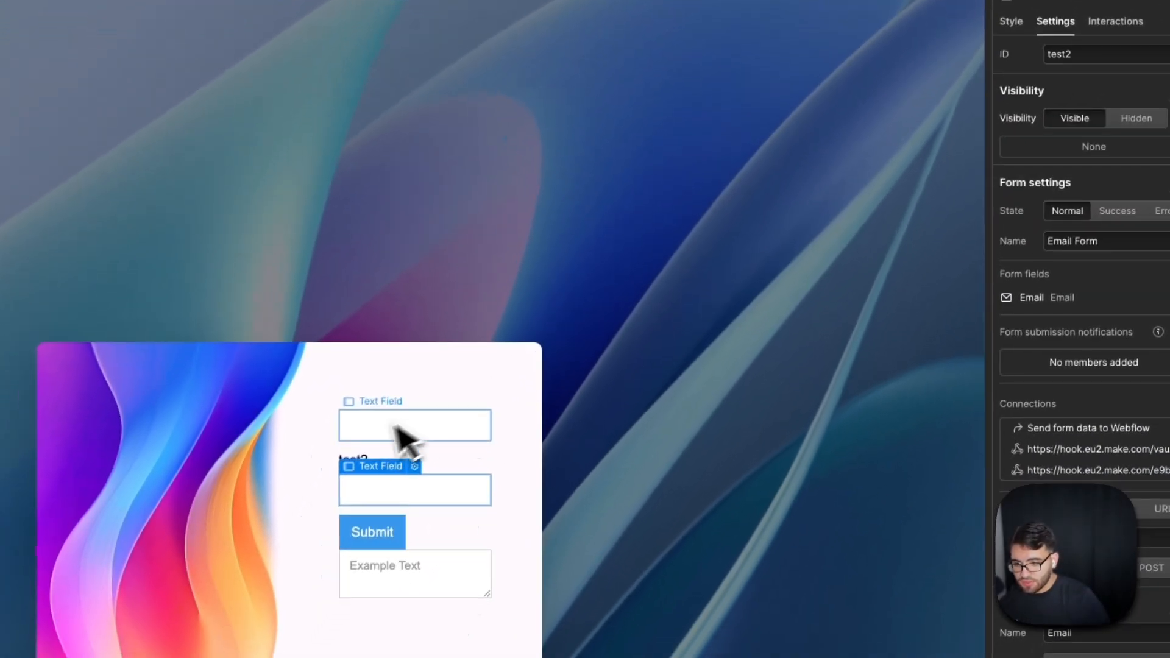
click(369, 491)
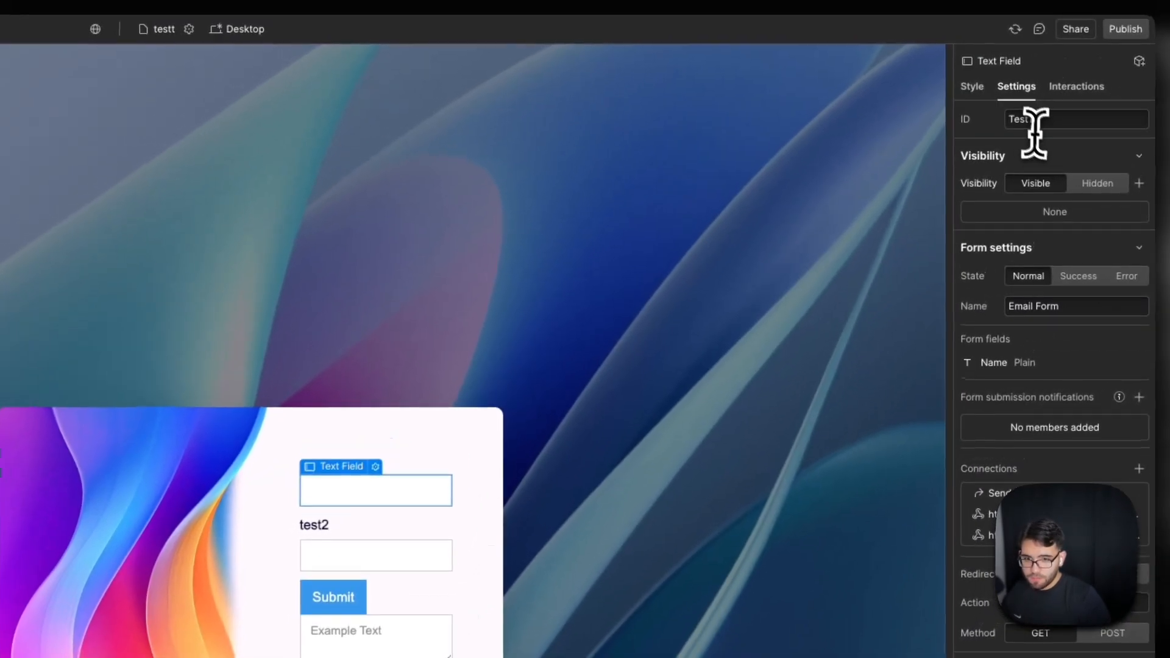
click(1060, 50)
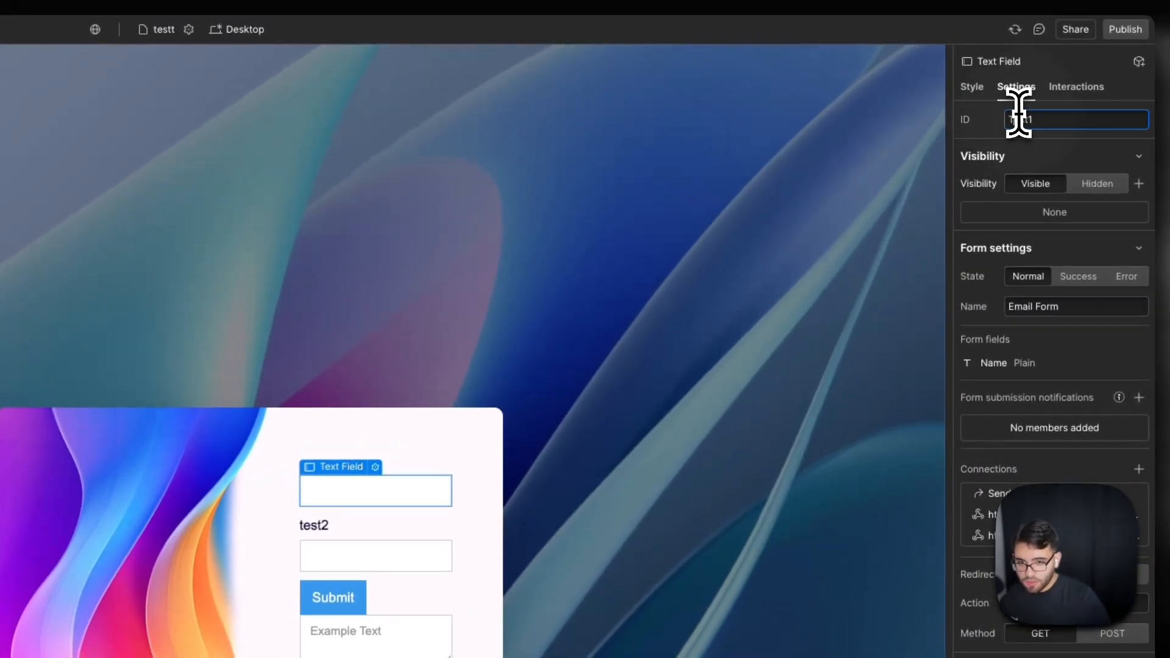
click(983, 124)
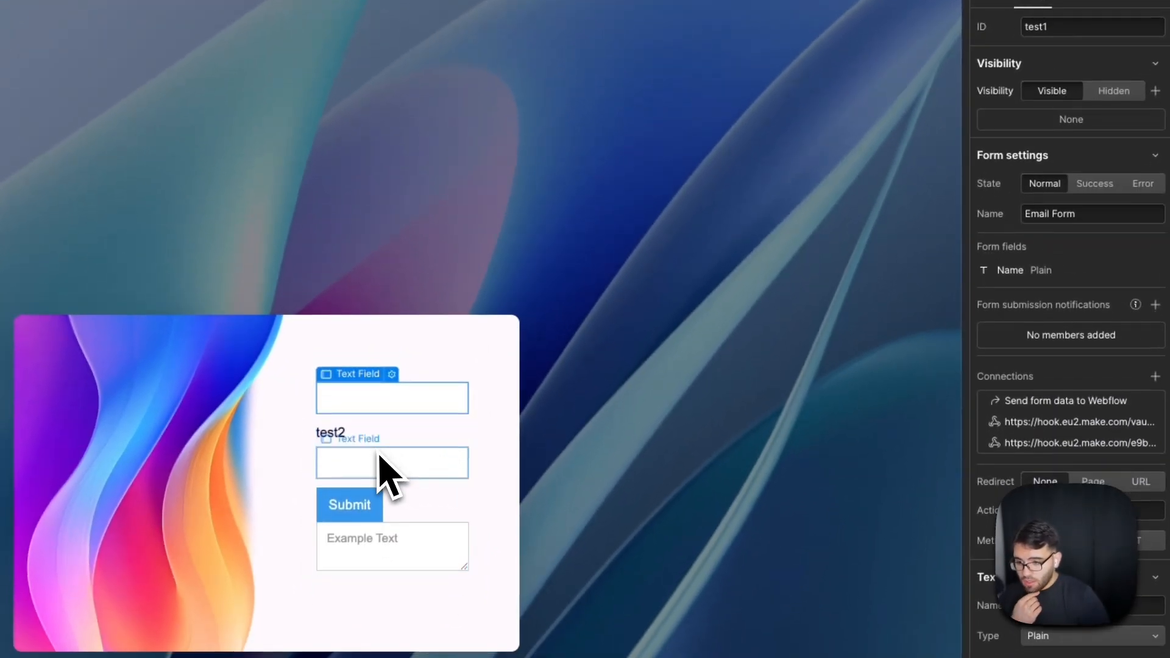
Step: Check the ID in the Submit Button's settings
click(360, 593)
click(1057, 26)
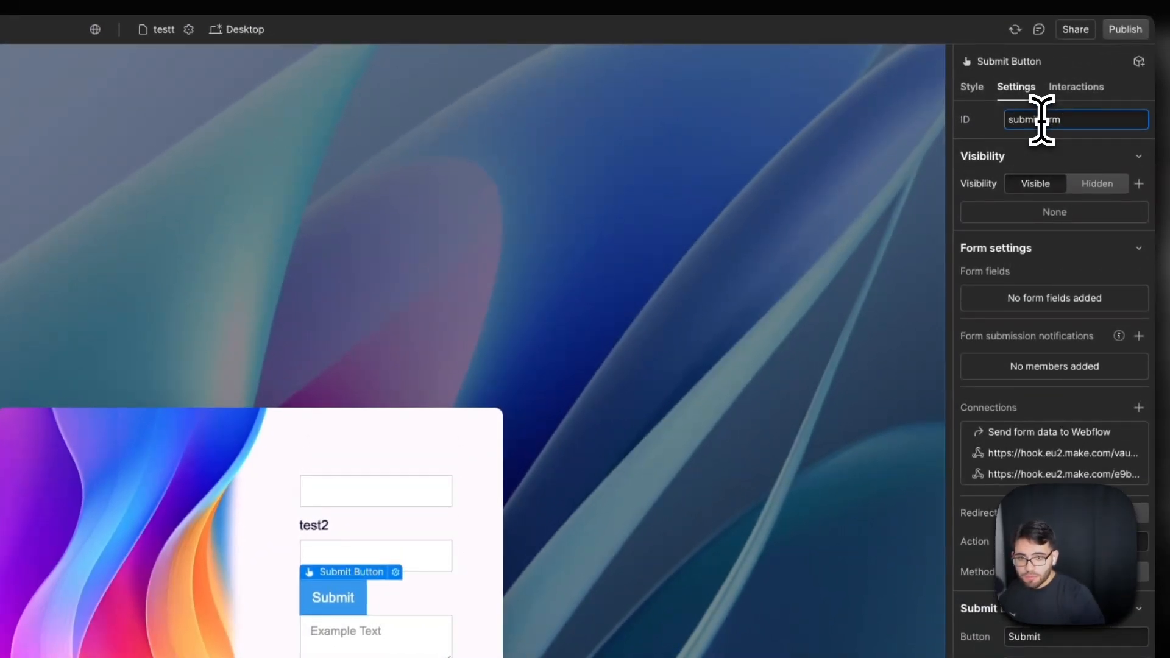
click(990, 133)
Step: Replace the Form element's ID with yttestform
click(171, 191)
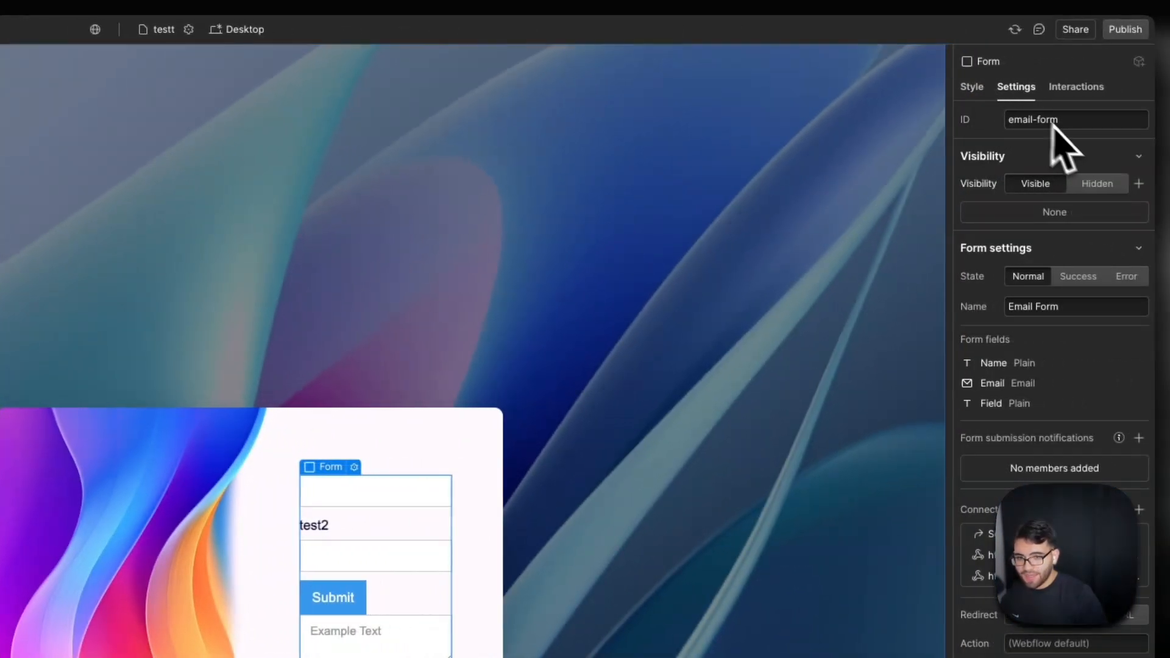
drag(1053, 121, 993, 118)
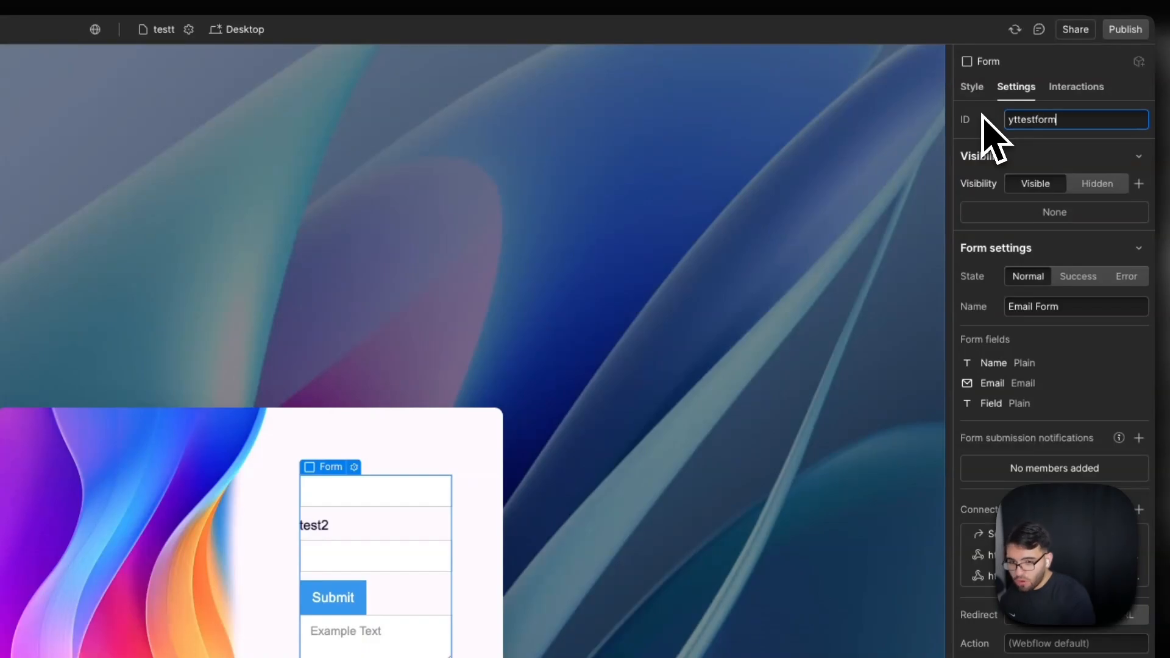
click(985, 114)
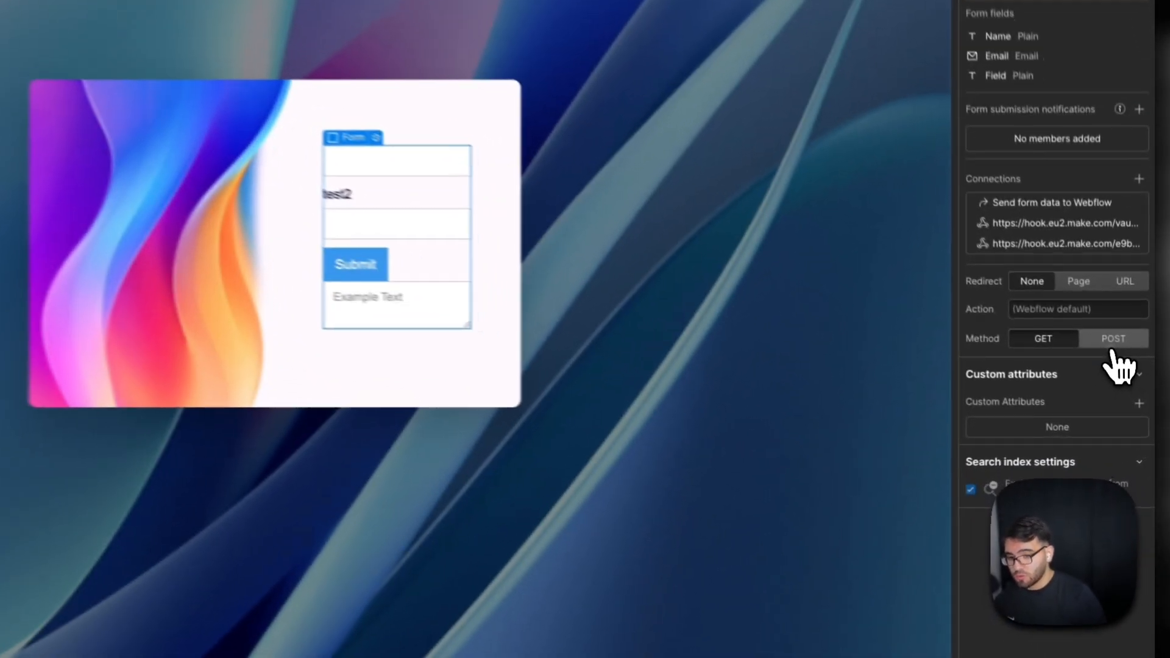
Step: Set the form's method to POST and publish the site to the selected domains
click(1129, 389)
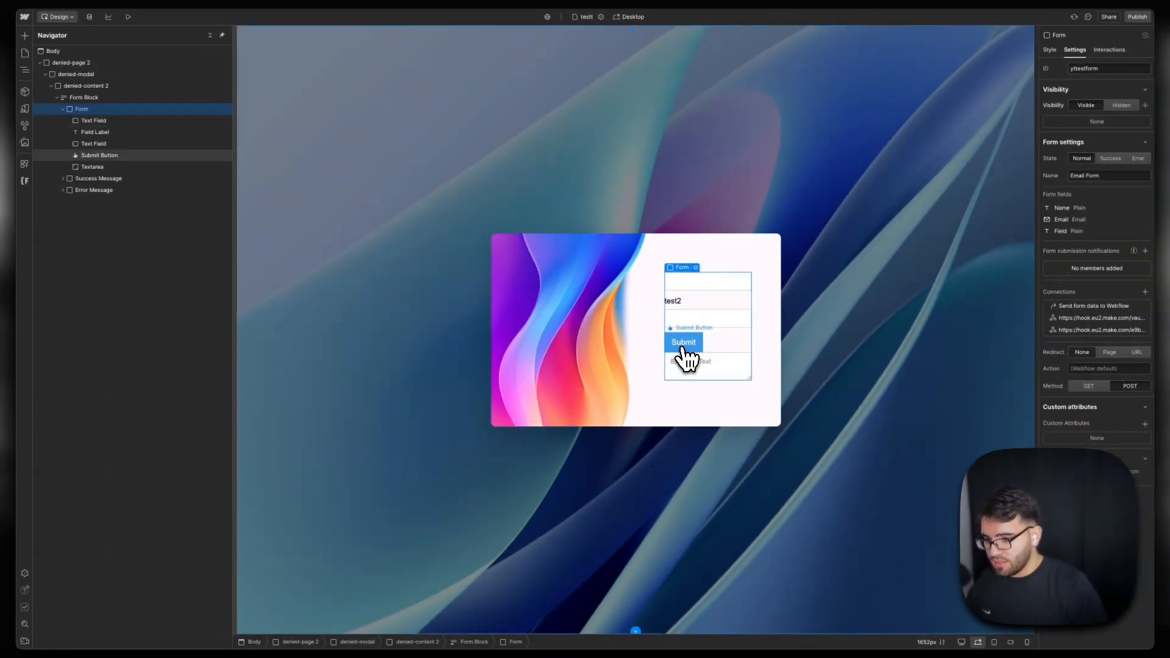
click(1135, 17)
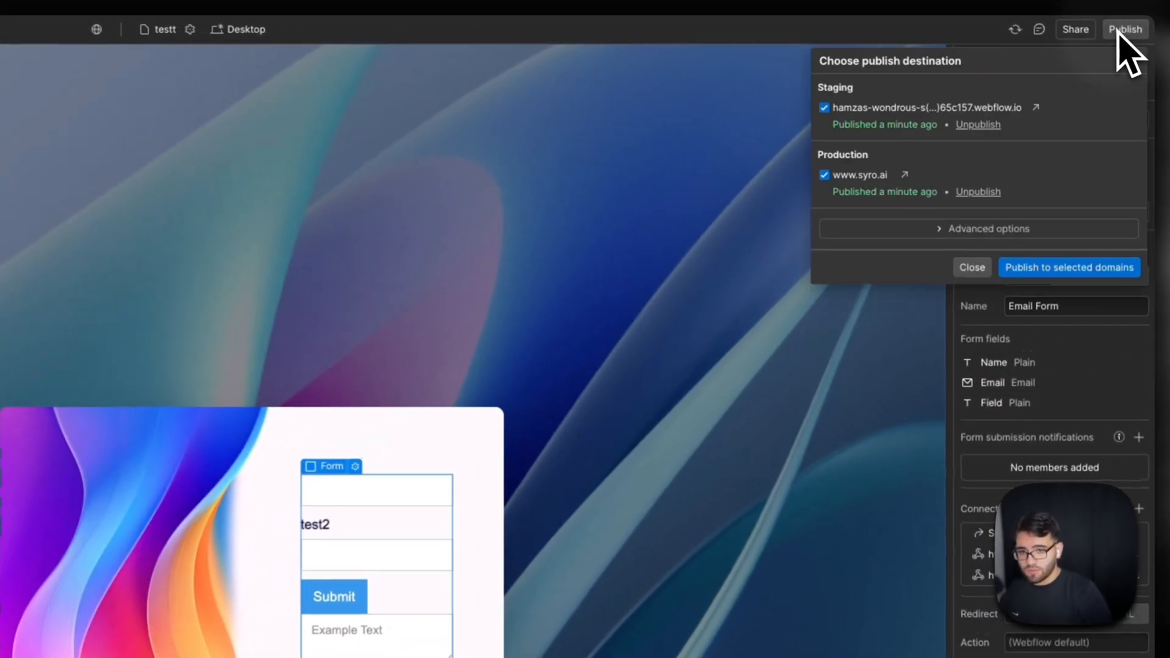
click(1028, 267)
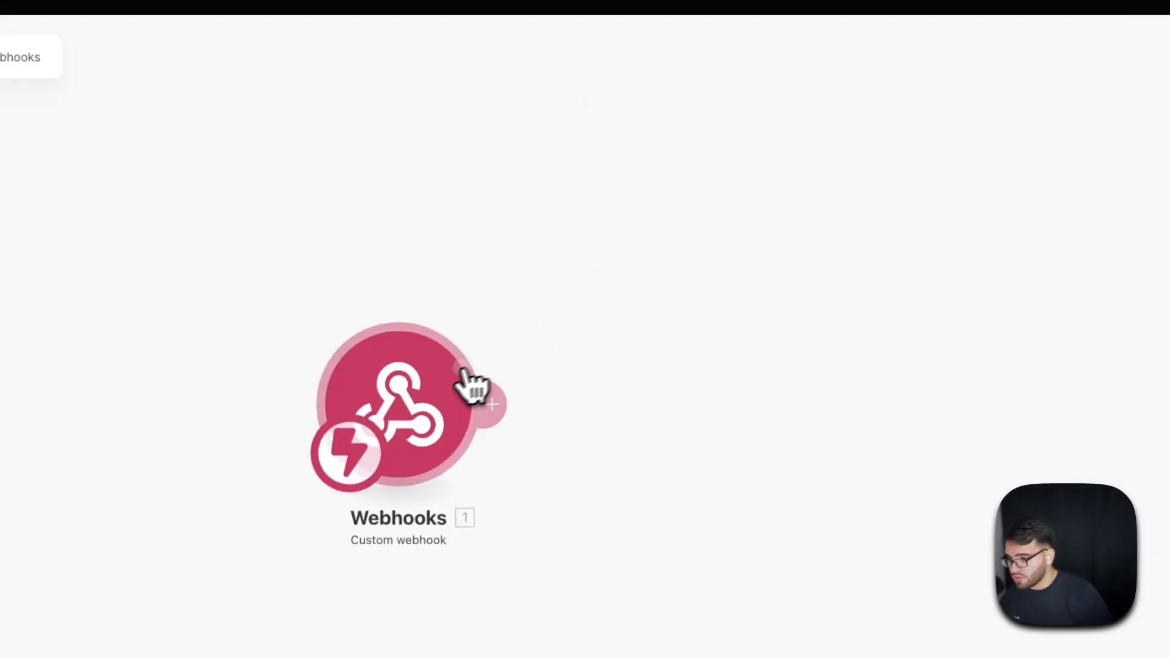
Step: Switch to Make and copy the address of the testytvideoform custom webhook
click(470, 387)
drag(572, 394, 762, 393)
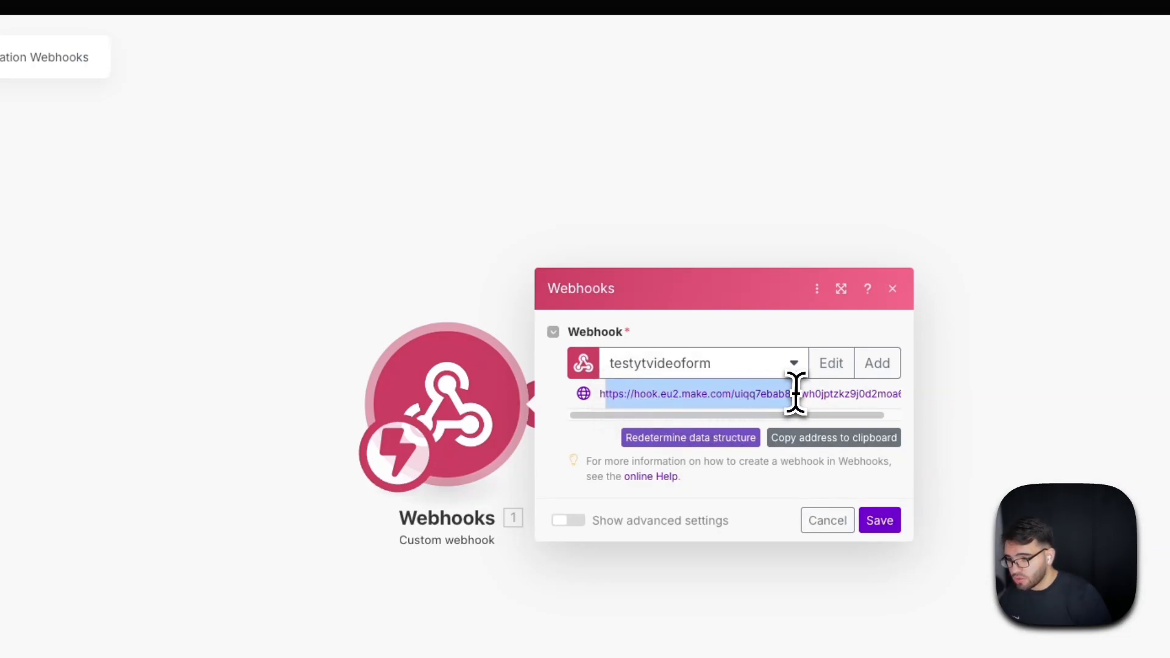
click(824, 438)
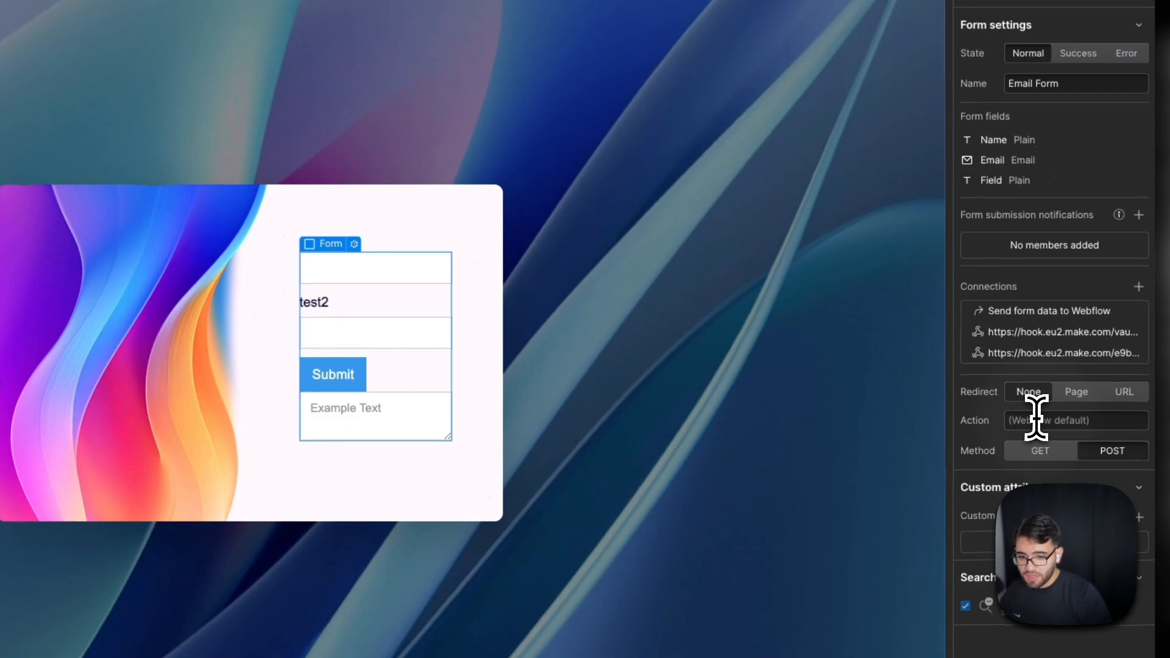
Step: Back in Webflow, paste the copied webhook address as the form's Action and publish to the selected domains
right_click(1039, 422)
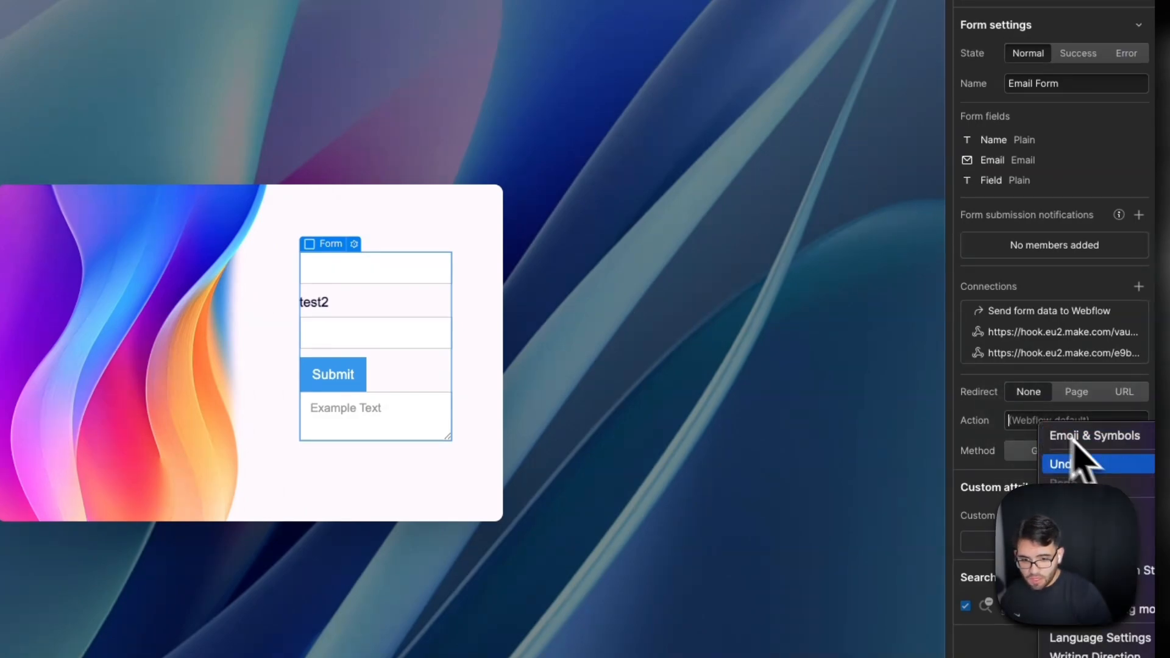
click(1085, 550)
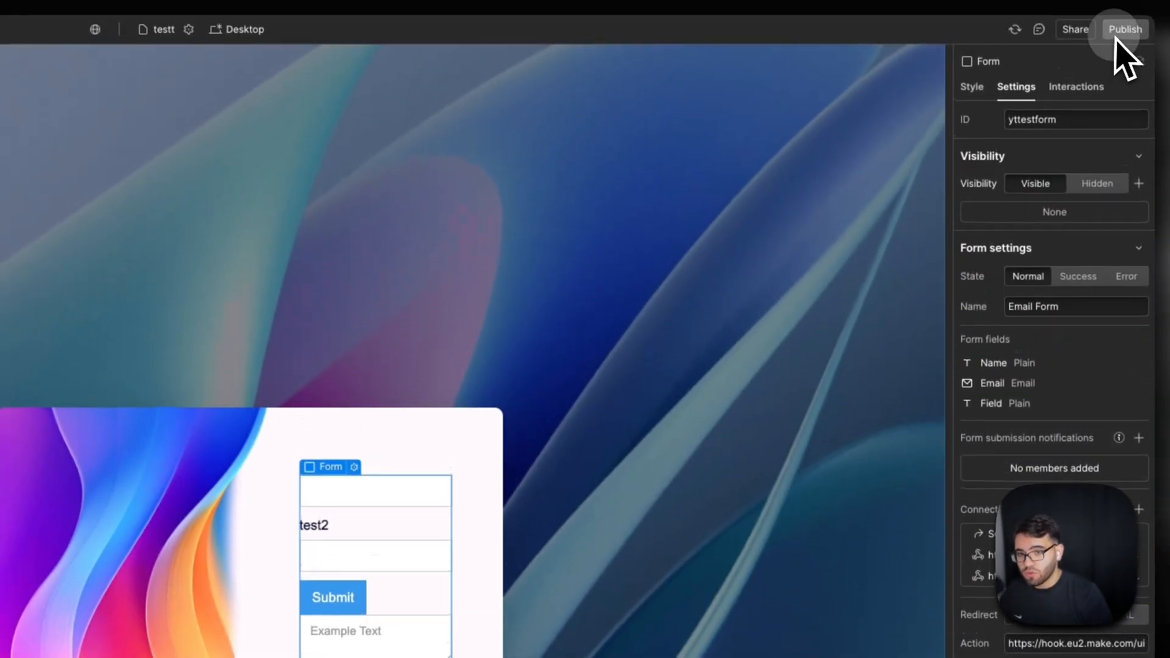
click(1125, 30)
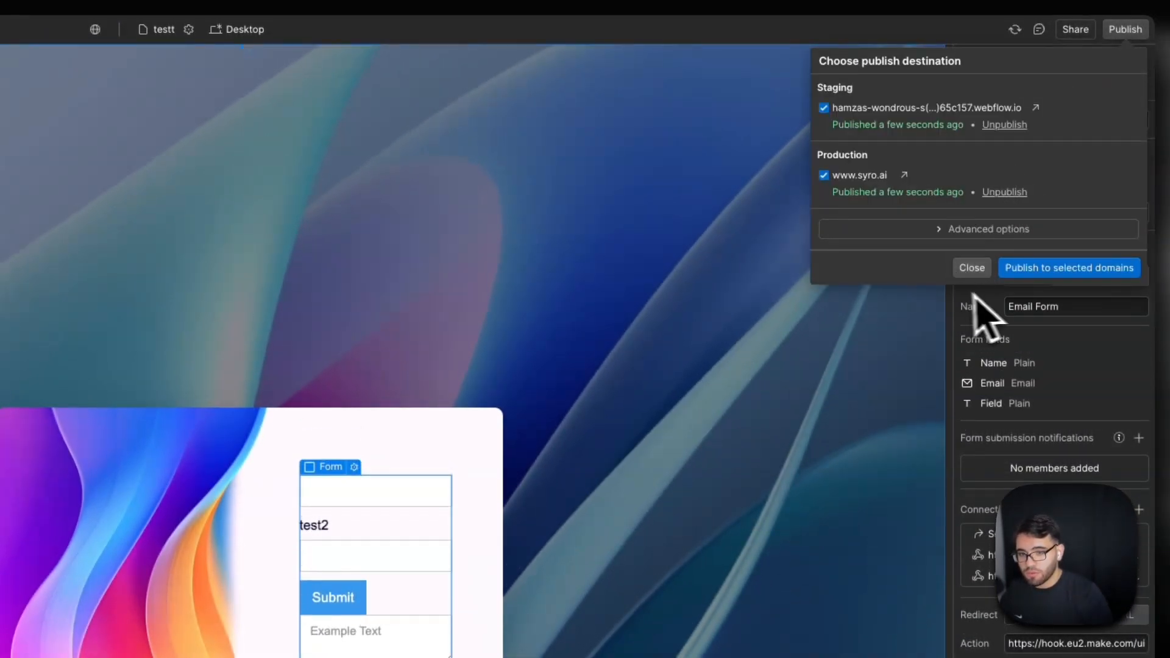
click(1021, 274)
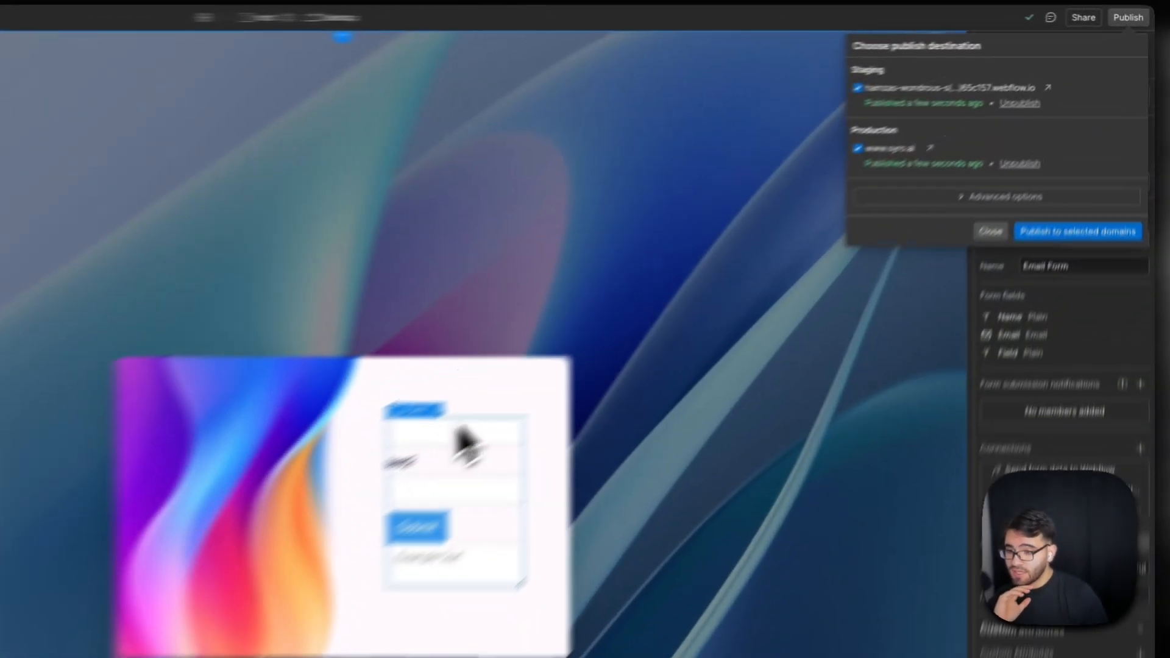
Step: Change the first Text Field's background color to red #ff4f4f
click(705, 282)
click(706, 284)
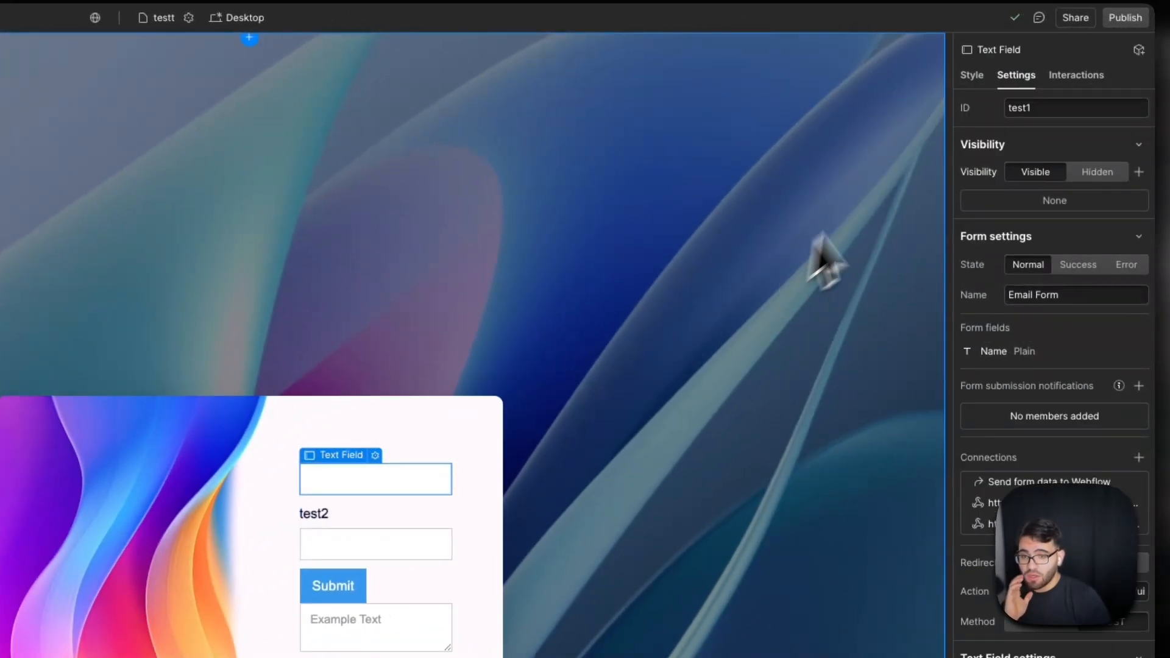
click(974, 76)
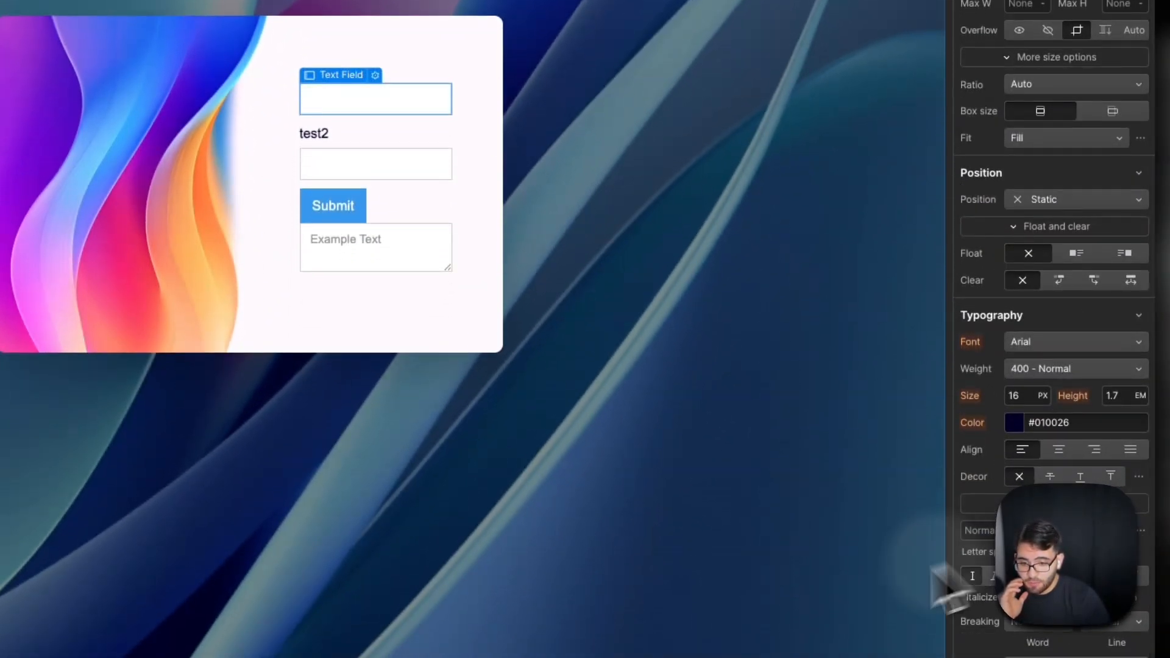
scroll(1015, 247, down, 10)
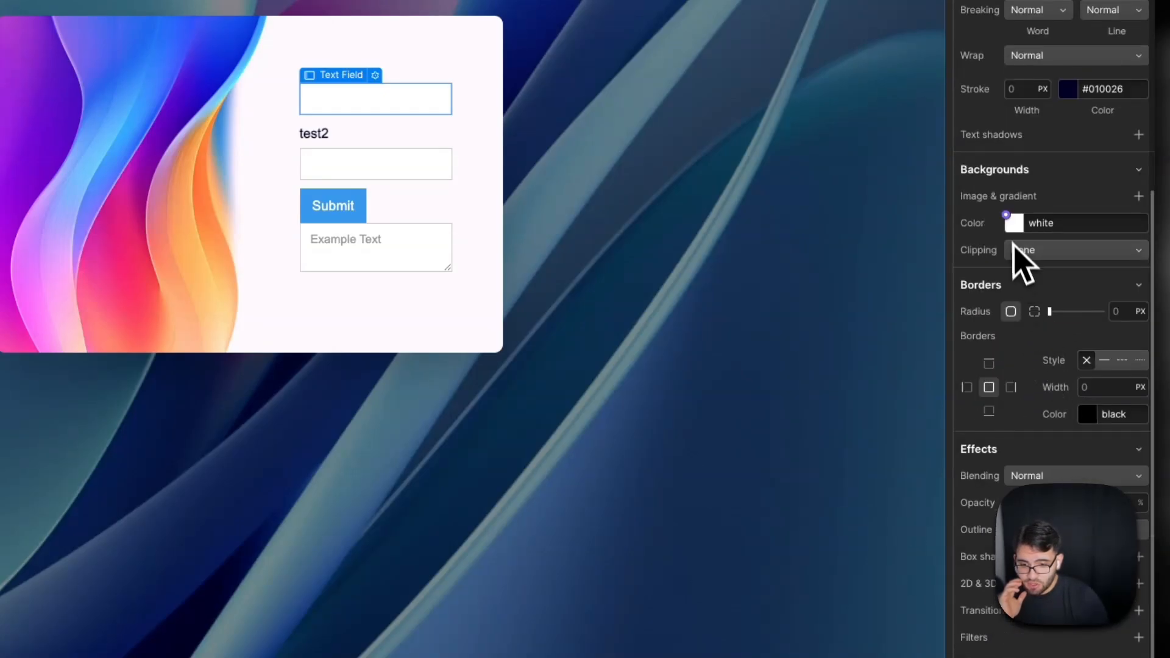
click(1014, 223)
drag(1058, 305, 1091, 218)
click(1091, 218)
scroll(1060, 298, down, 1)
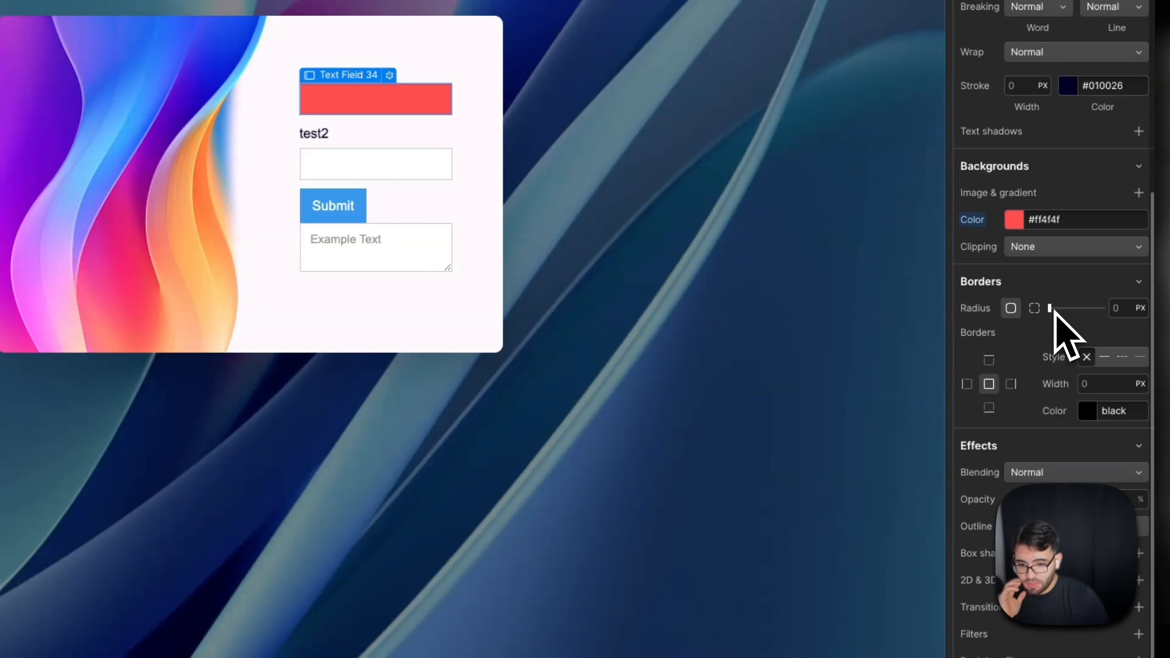
Step: Give the first Text Field a 14 px corner radius and a 5 px border
drag(1056, 312, 1091, 316)
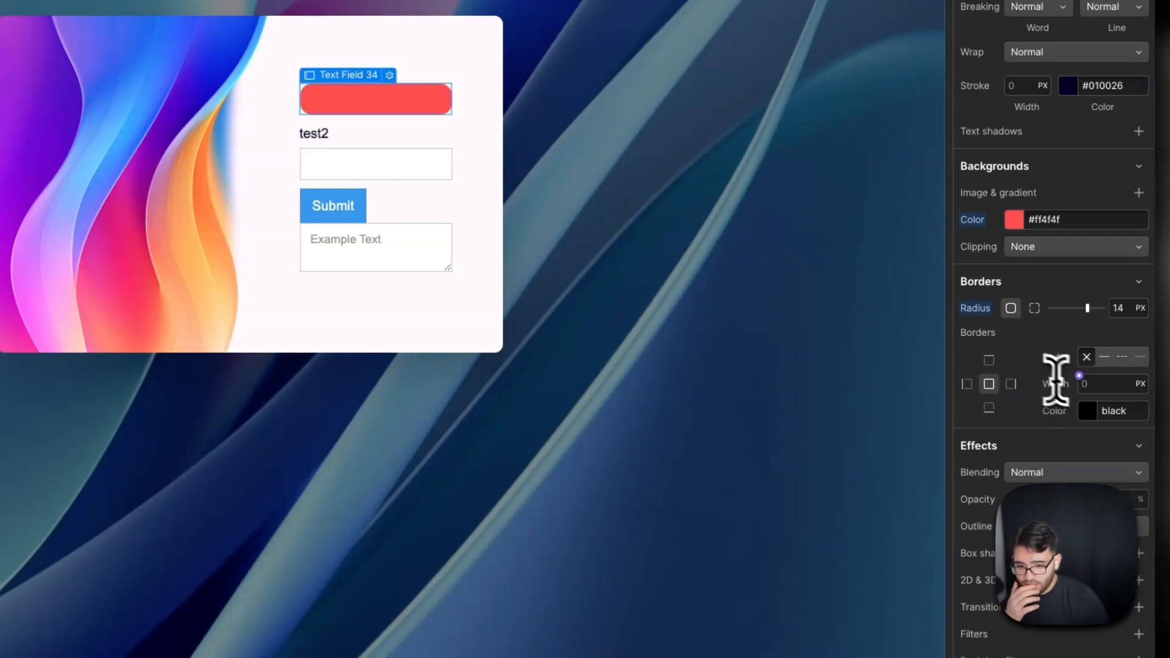
click(1107, 386)
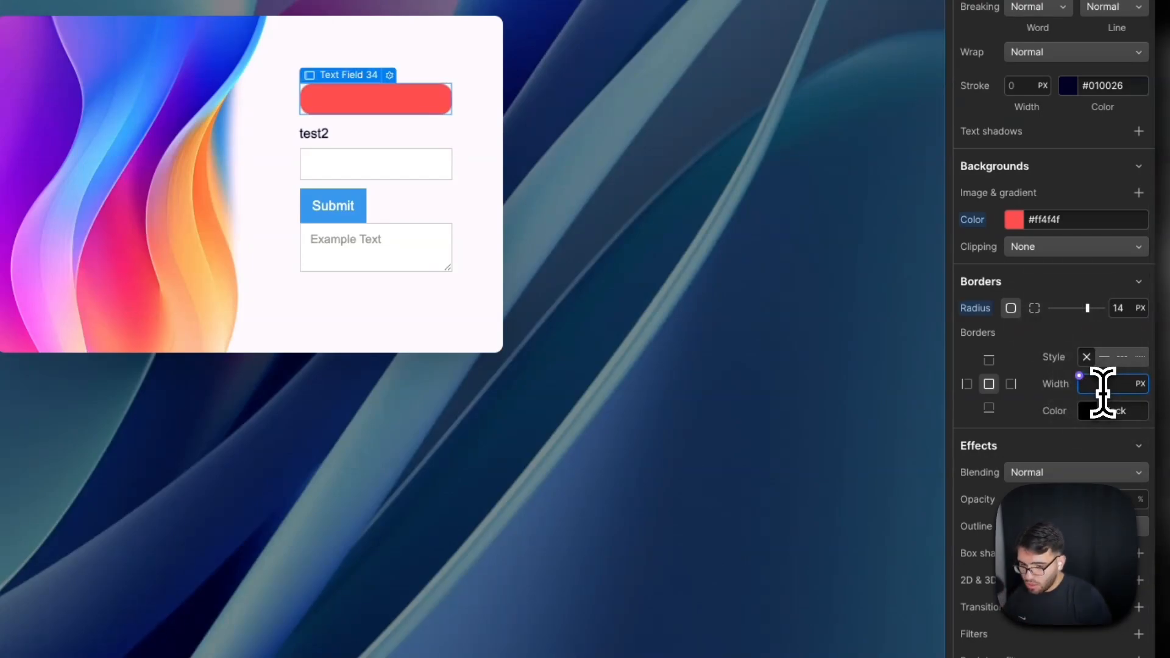
text(5)
key(Return)
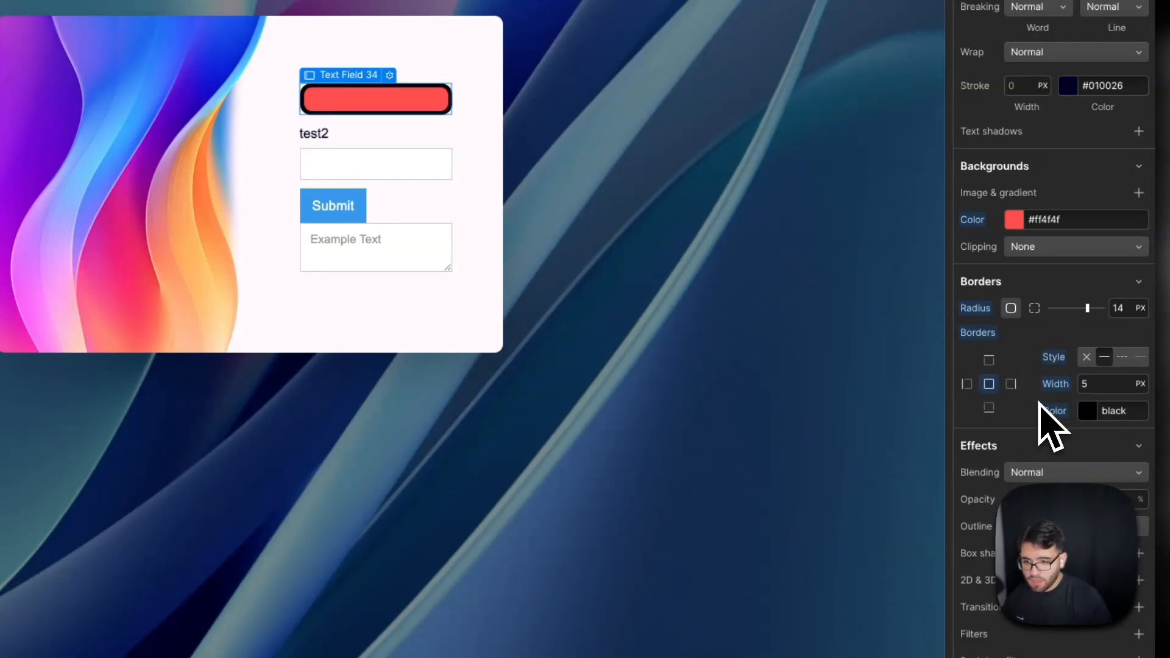
scroll(1044, 415, up, 15)
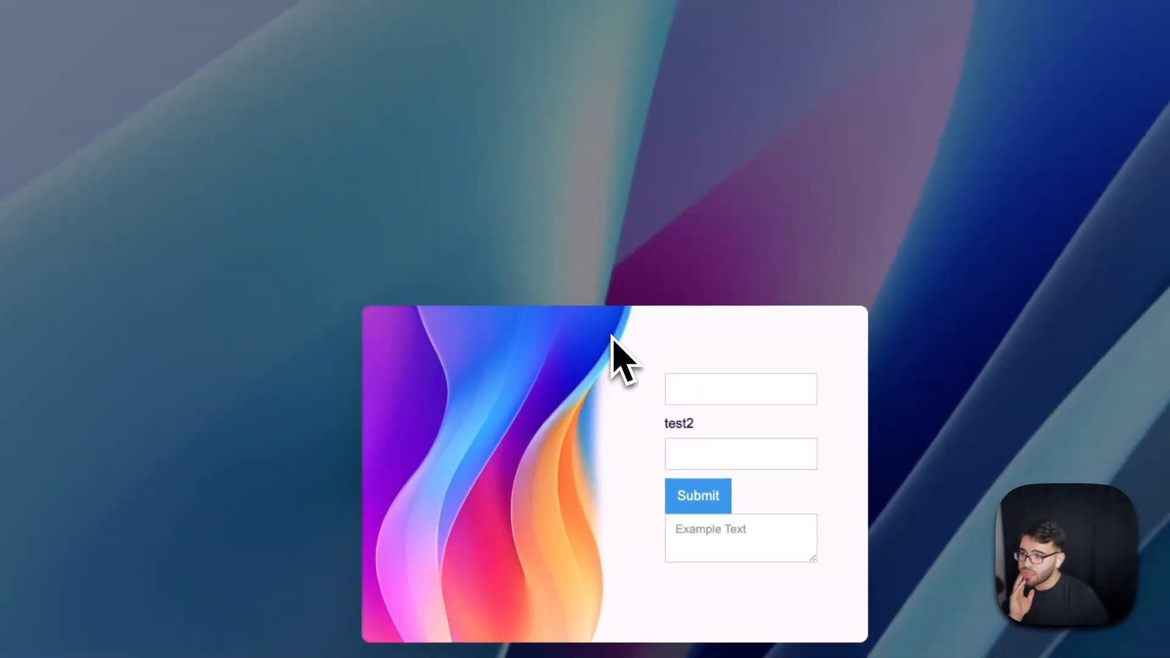
Step: On the published page, enter test in the first field and text area, and a test e-mail address in the second field
click(759, 389)
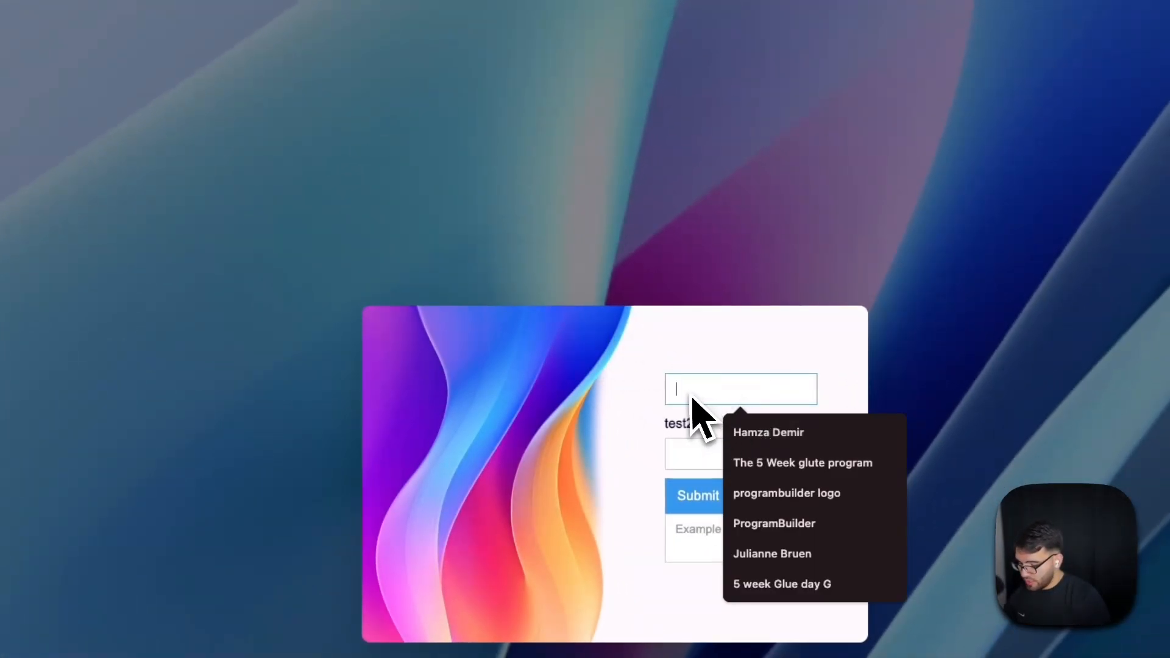
text(test)
click(691, 454)
text(test)
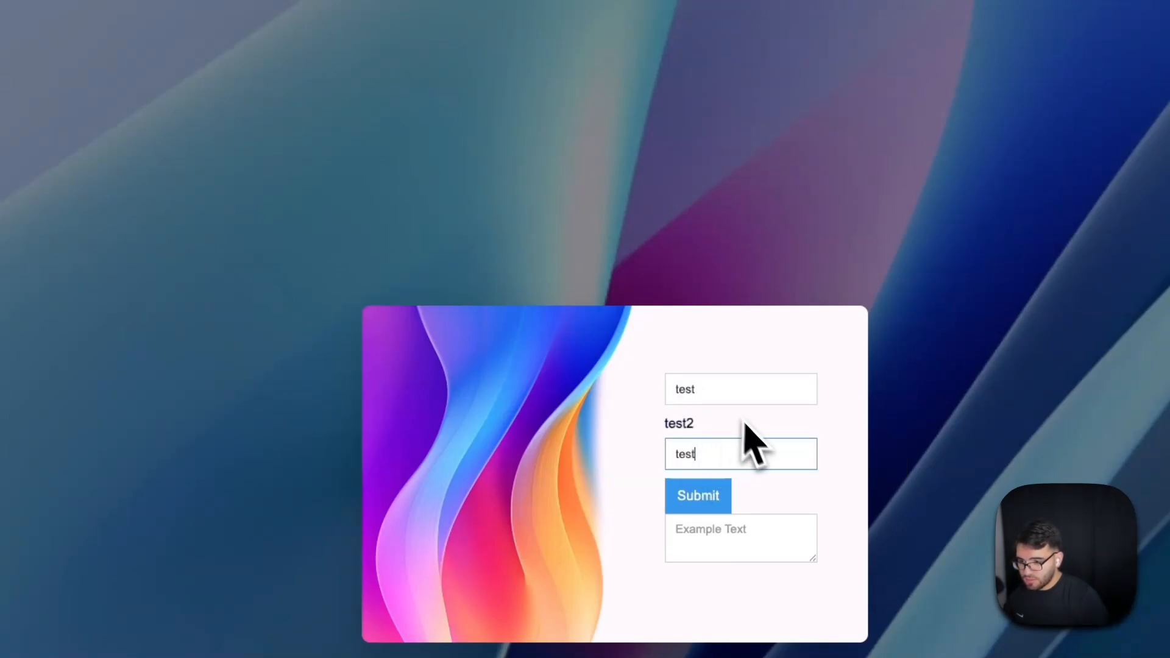
click(744, 520)
text(test)
click(715, 500)
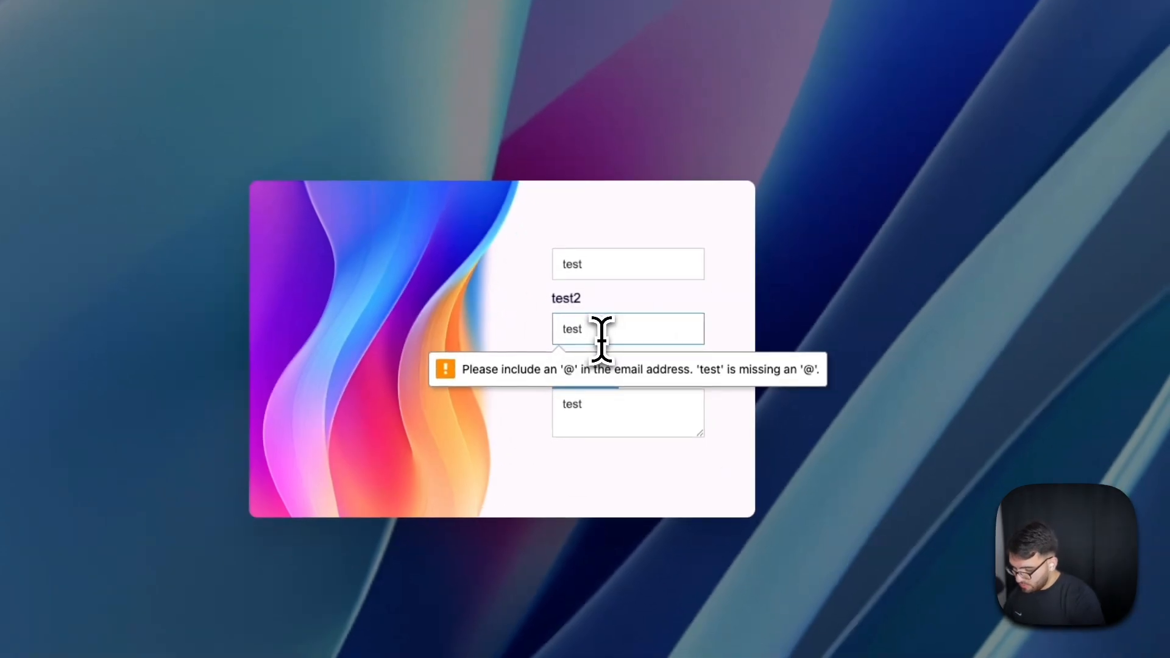
text(@gmai)
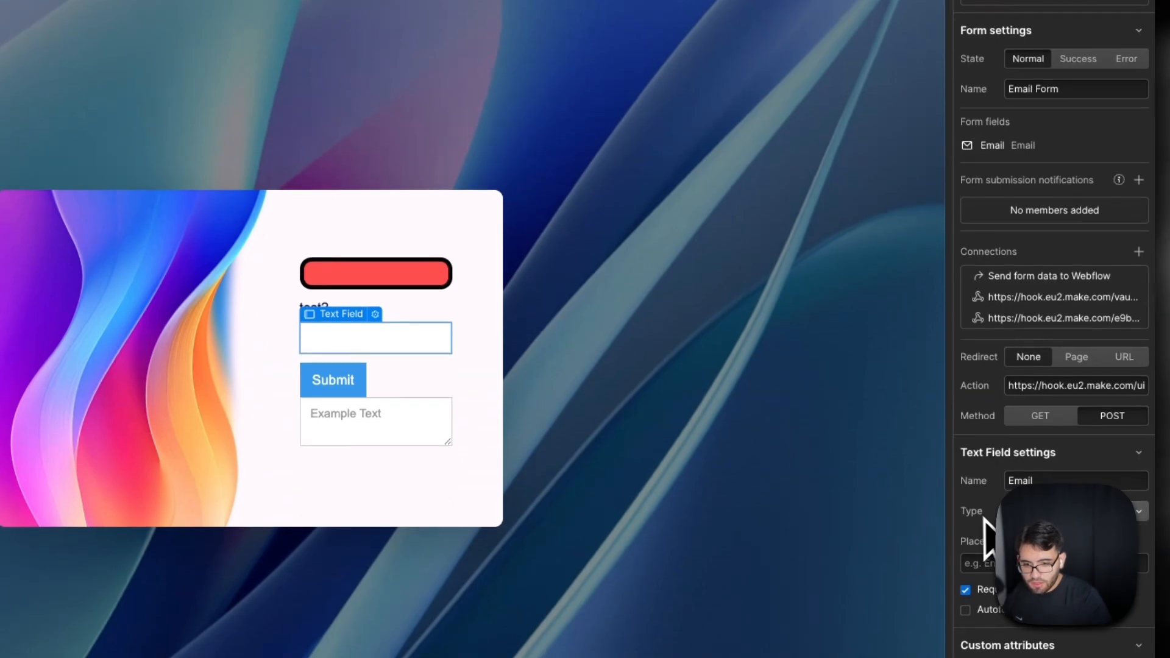
Step: Check the Type setting of the second Text Field in Webflow
click(1032, 512)
click(1028, 499)
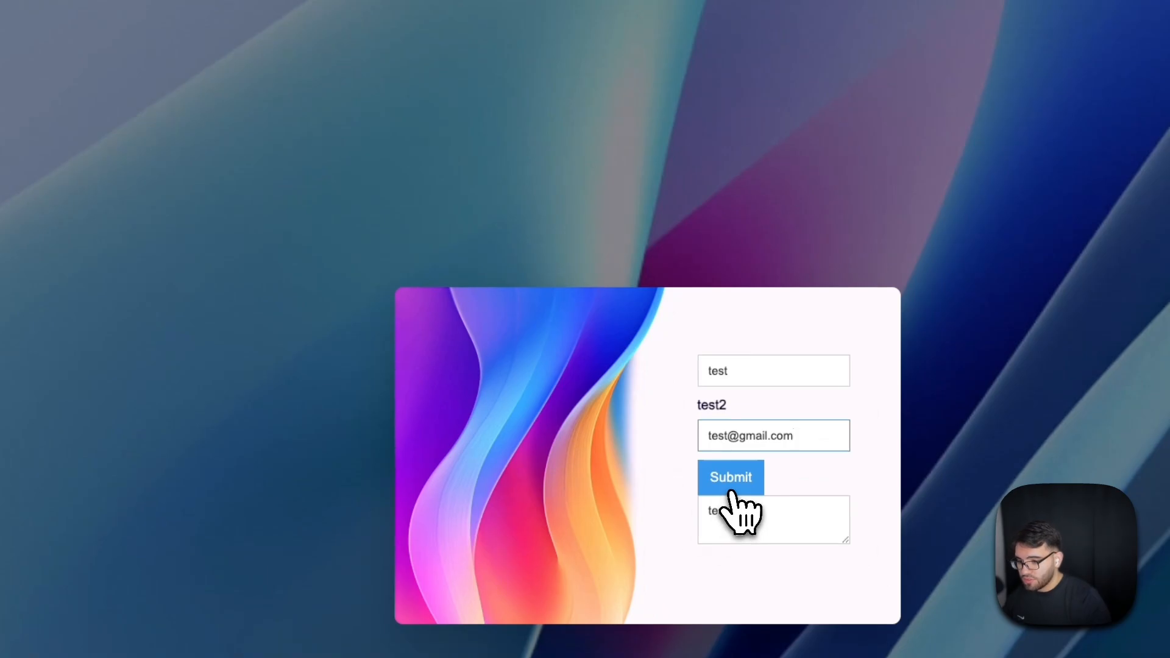
Step: Submit the published form, and run the Make scenario once using the existing webhook data
click(734, 491)
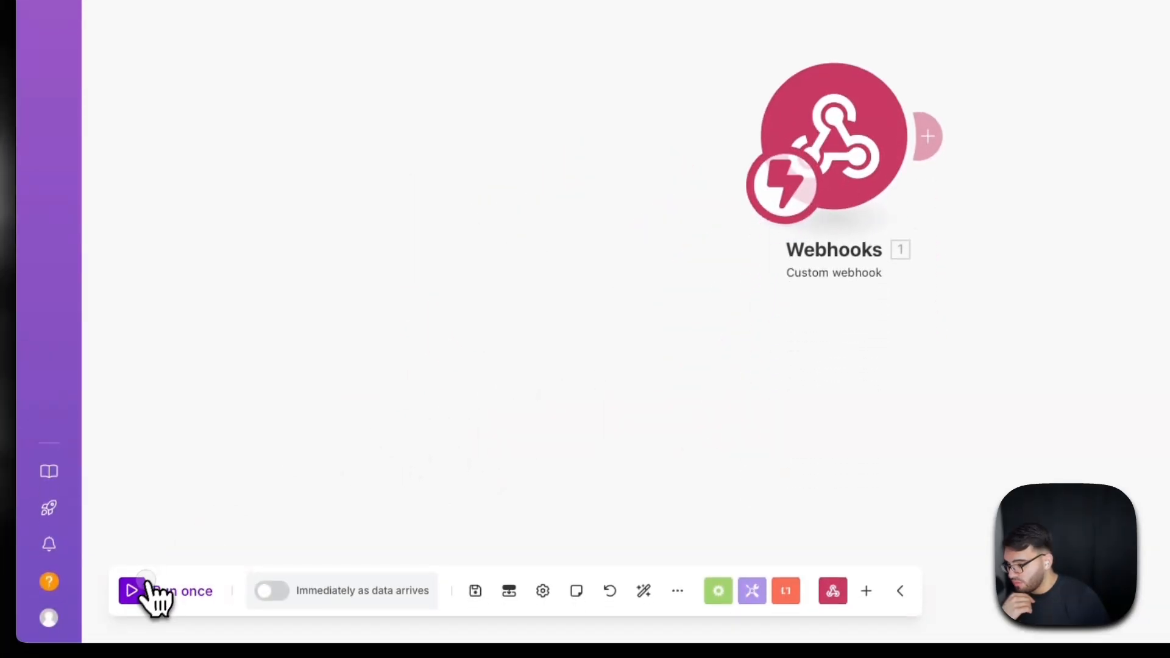
click(155, 637)
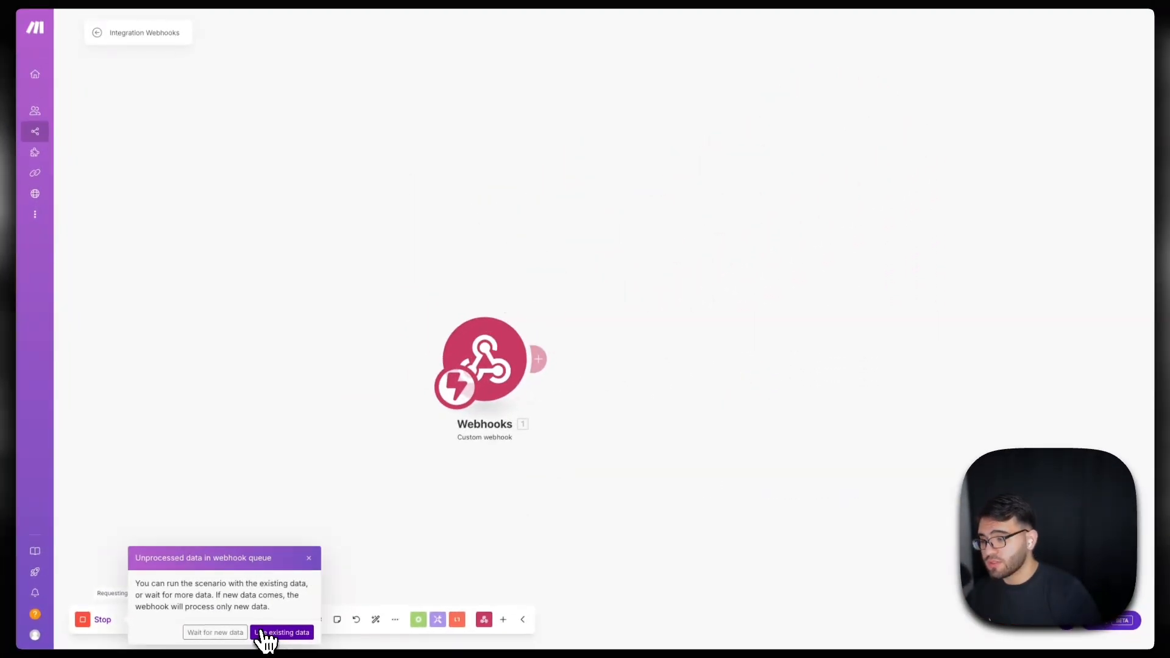
click(262, 632)
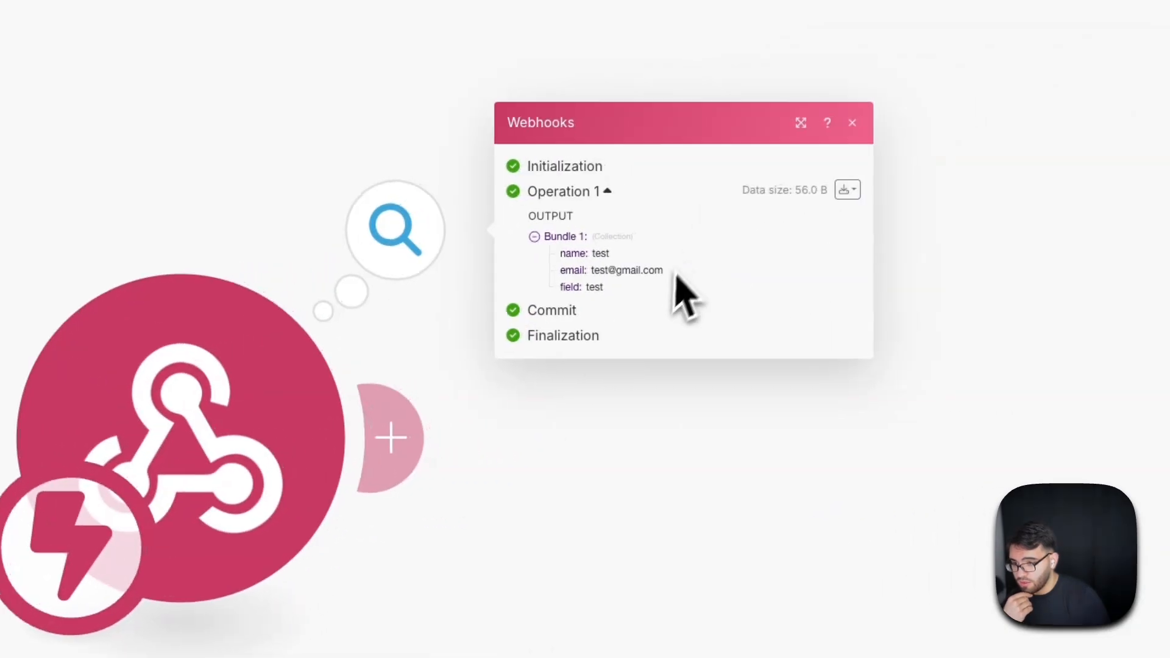
Step: Close the Custom webhook's run output and add a Webhooks module of type Webhook response after it
drag(928, 250, 851, 217)
click(638, 306)
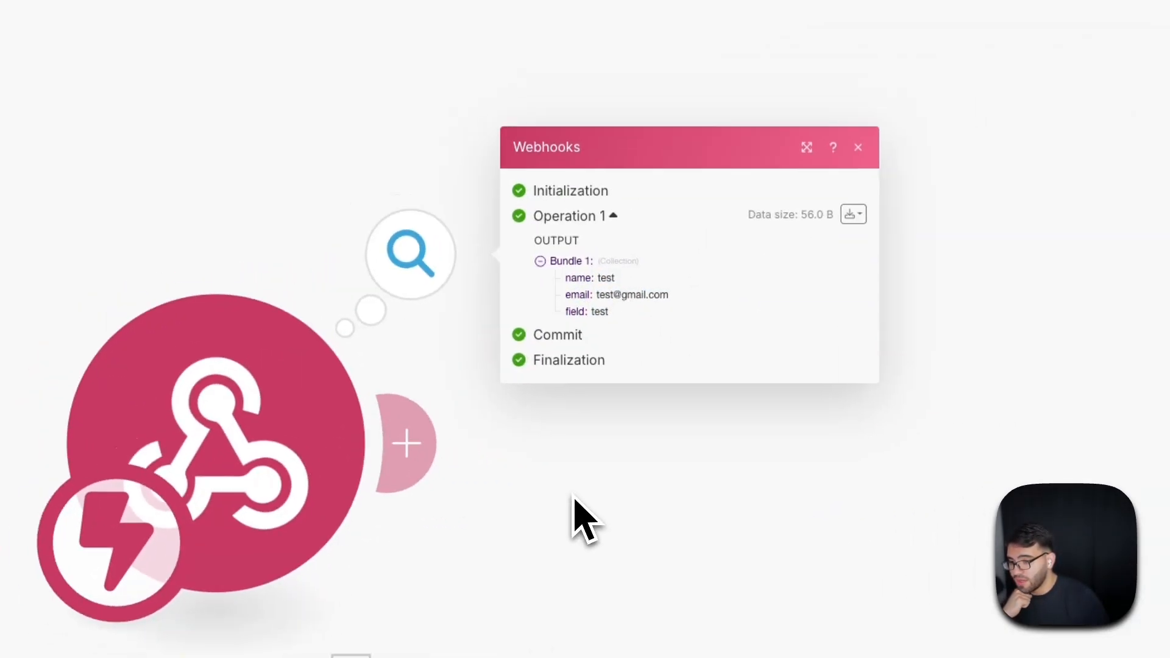
click(342, 409)
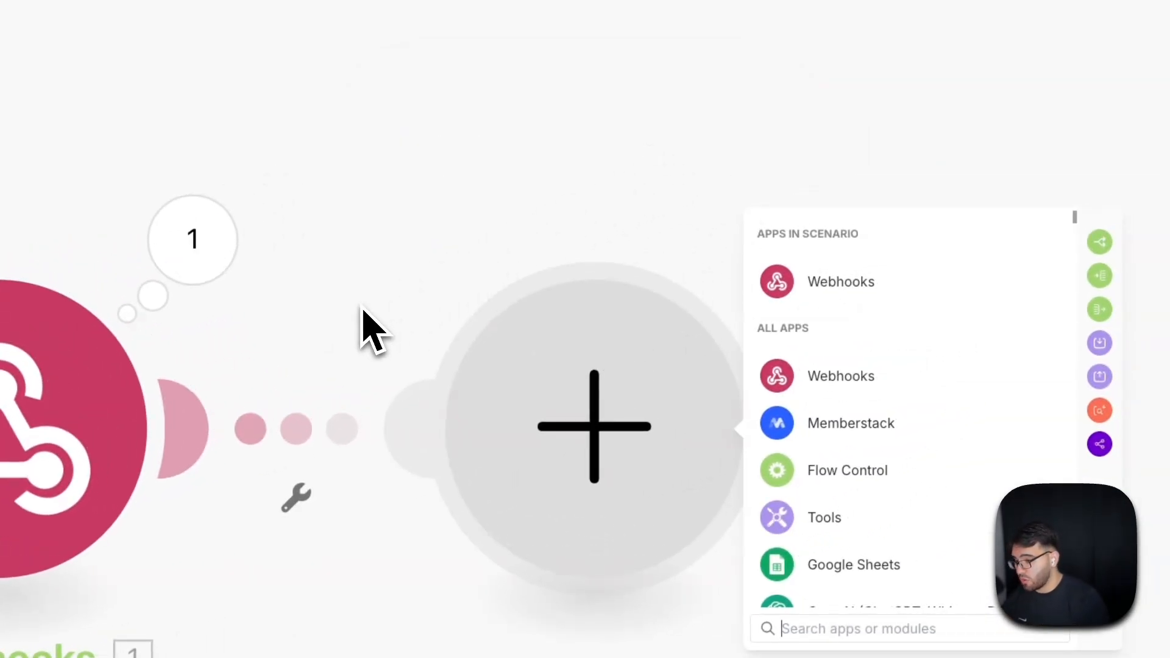
click(296, 431)
click(321, 441)
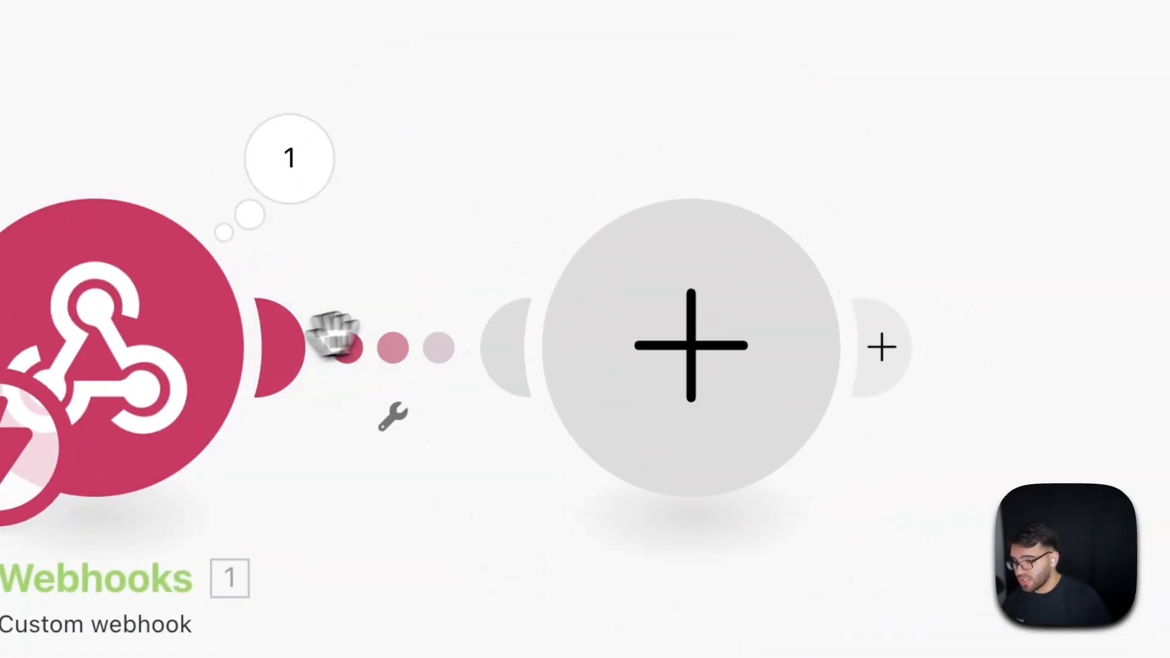
click(762, 293)
click(901, 281)
click(929, 290)
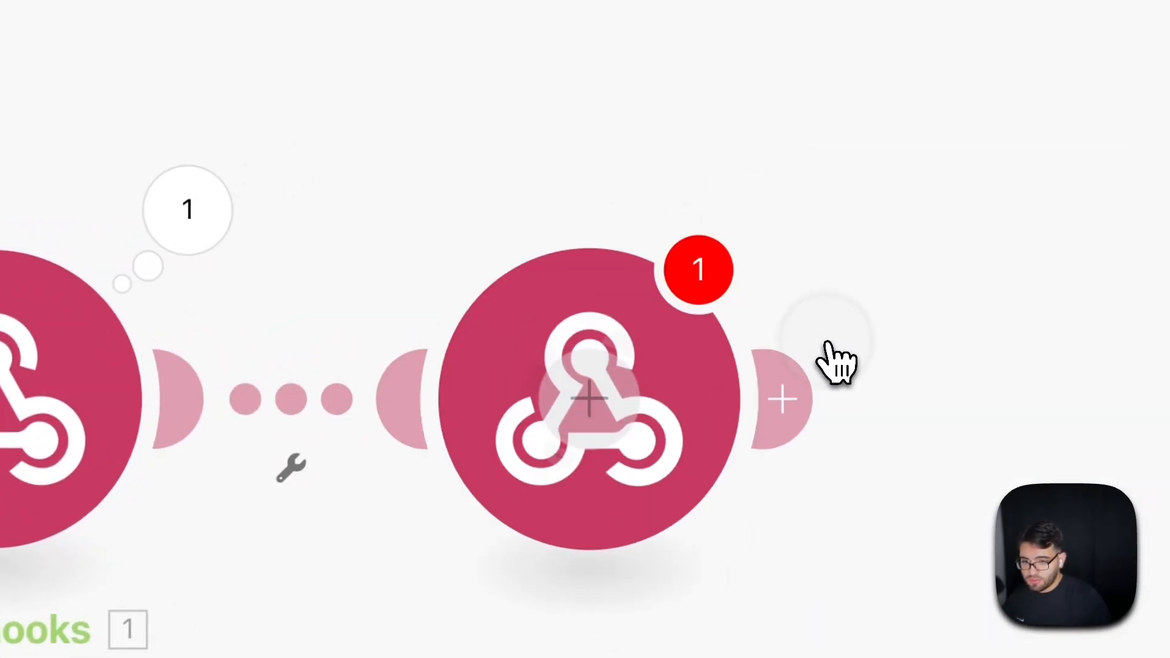
Step: Try to set up a filter between the two webhook modules using the name field in its condition
click(473, 300)
click(340, 402)
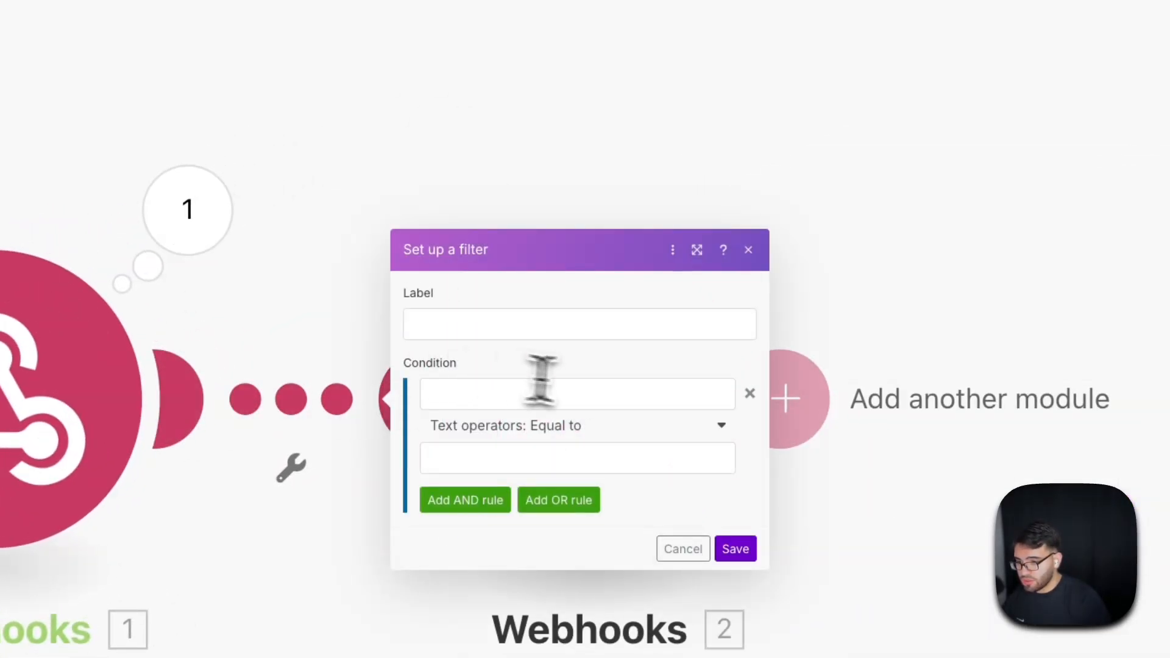
click(594, 395)
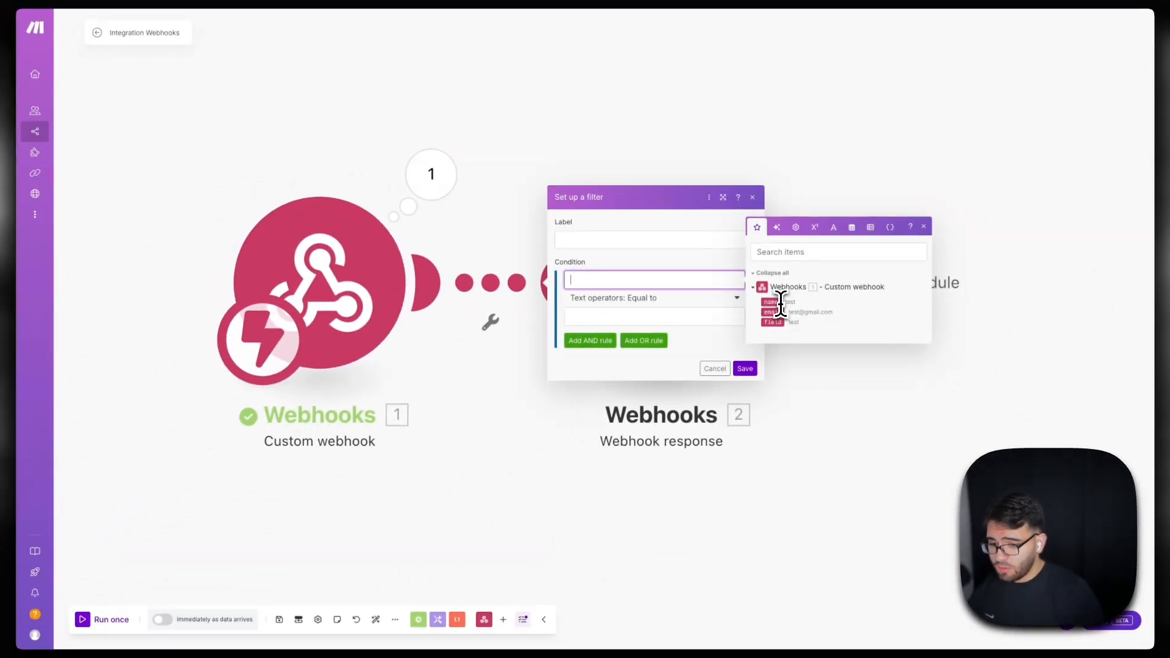
drag(771, 302, 717, 276)
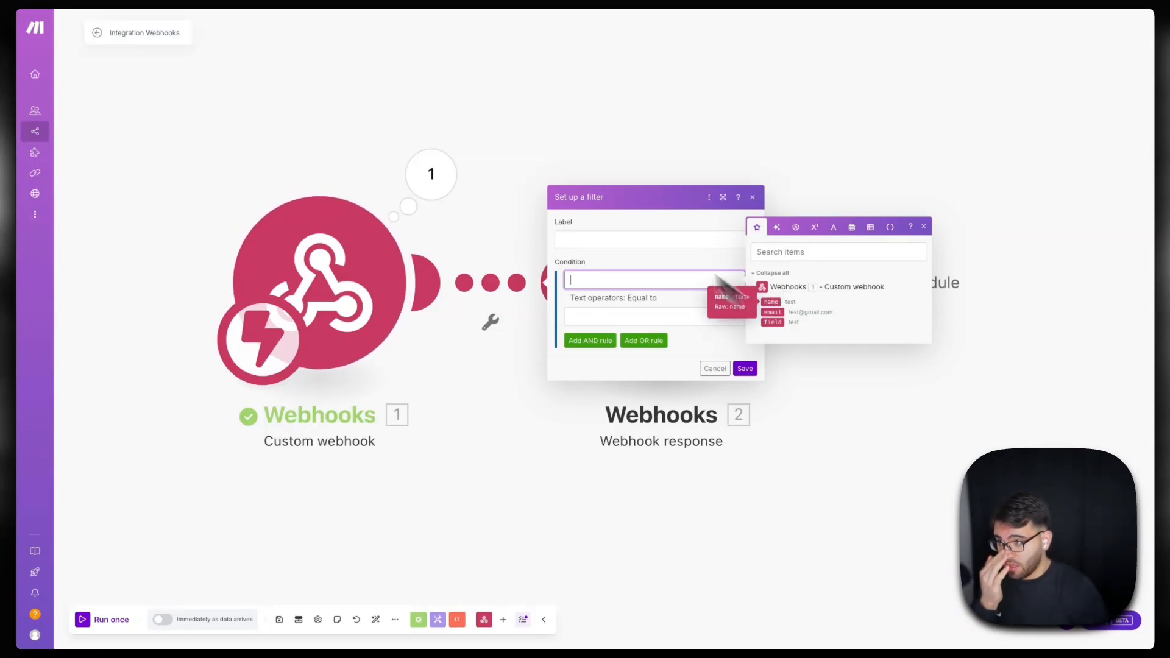
click(448, 99)
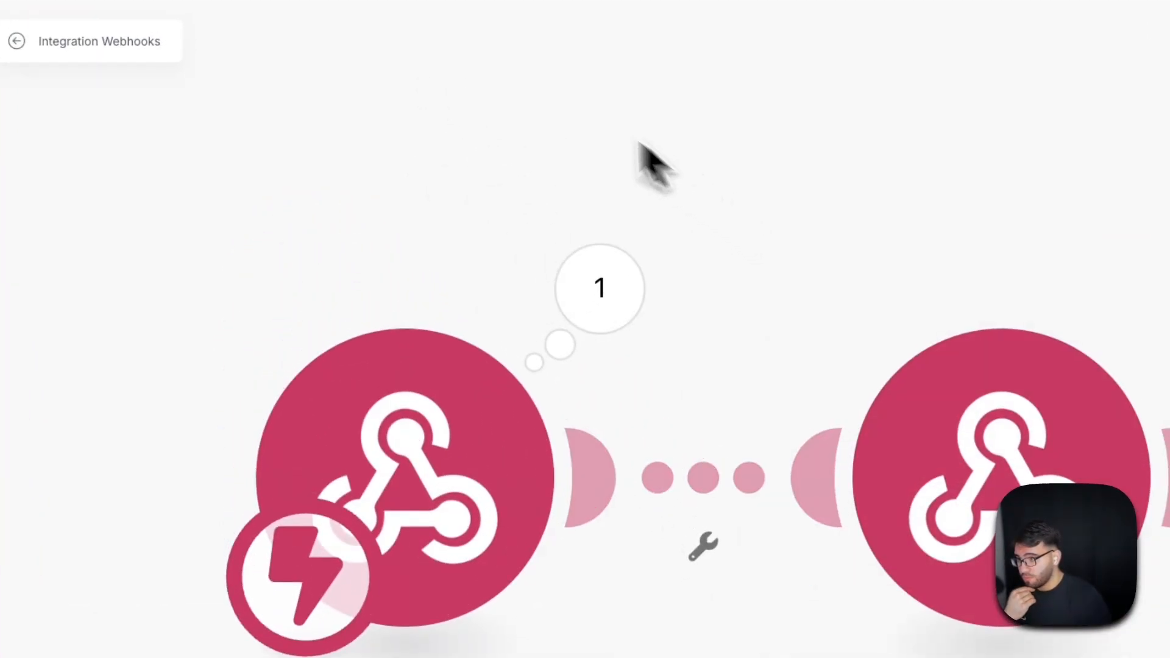
Step: Unlink the Webhook response module from the Custom webhook
scroll(436, 448, down, 4)
drag(671, 177, 796, 105)
right_click(664, 325)
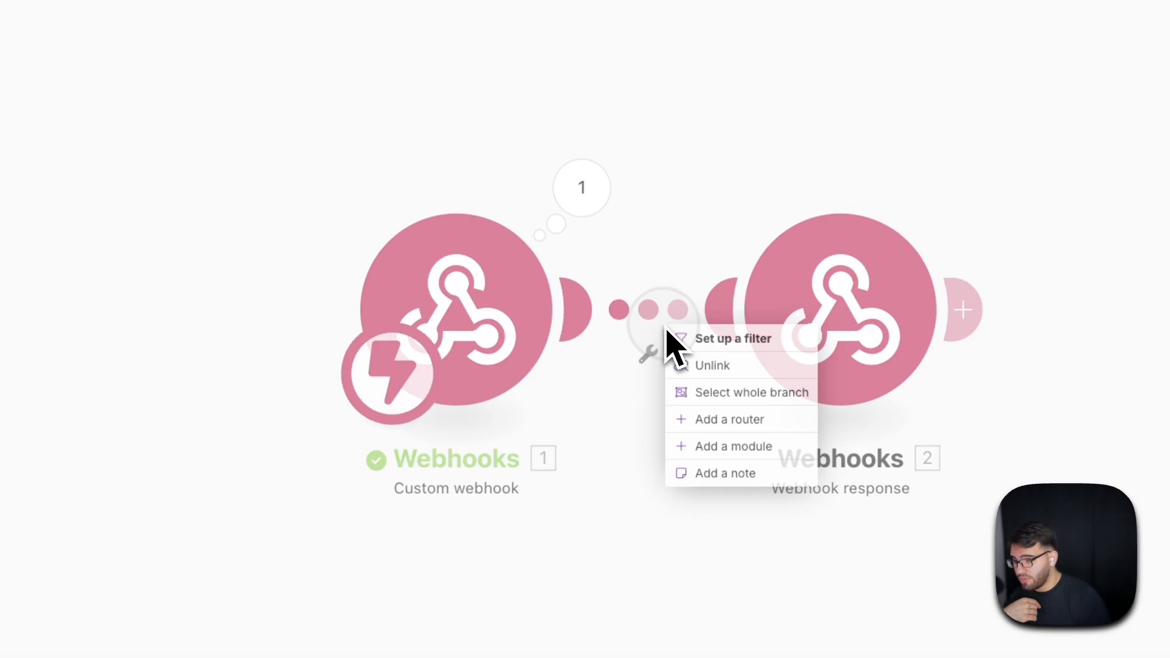
click(700, 365)
Step: Run the scenario once with a submission from the published form, and review the Custom webhook's output bundle
click(122, 602)
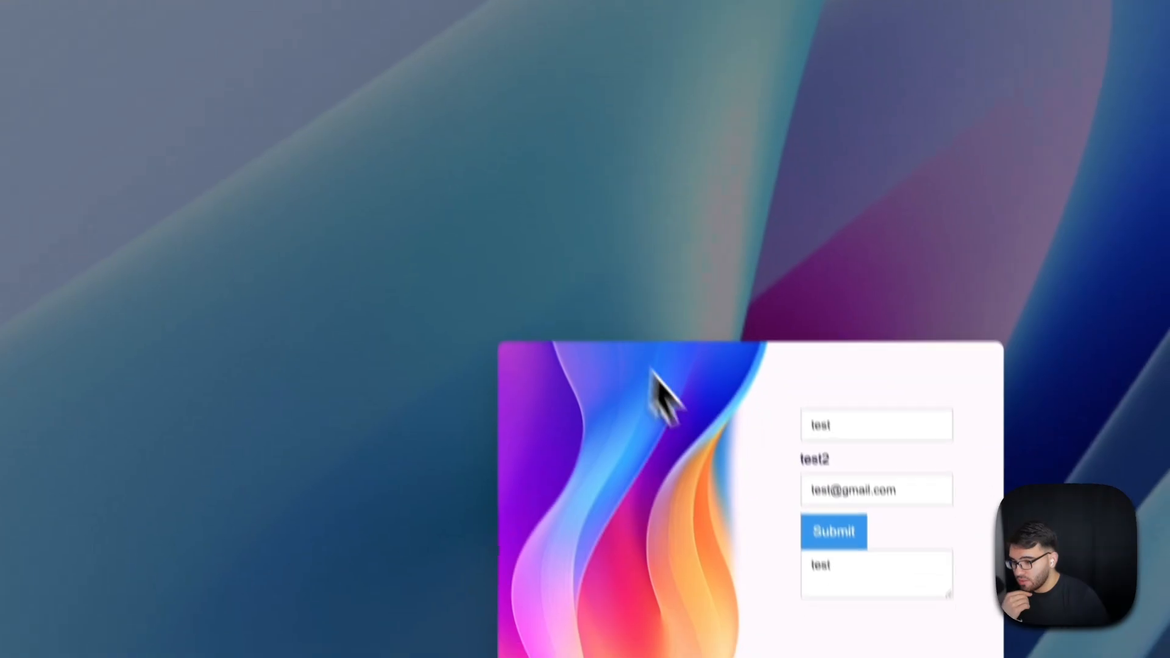
click(821, 518)
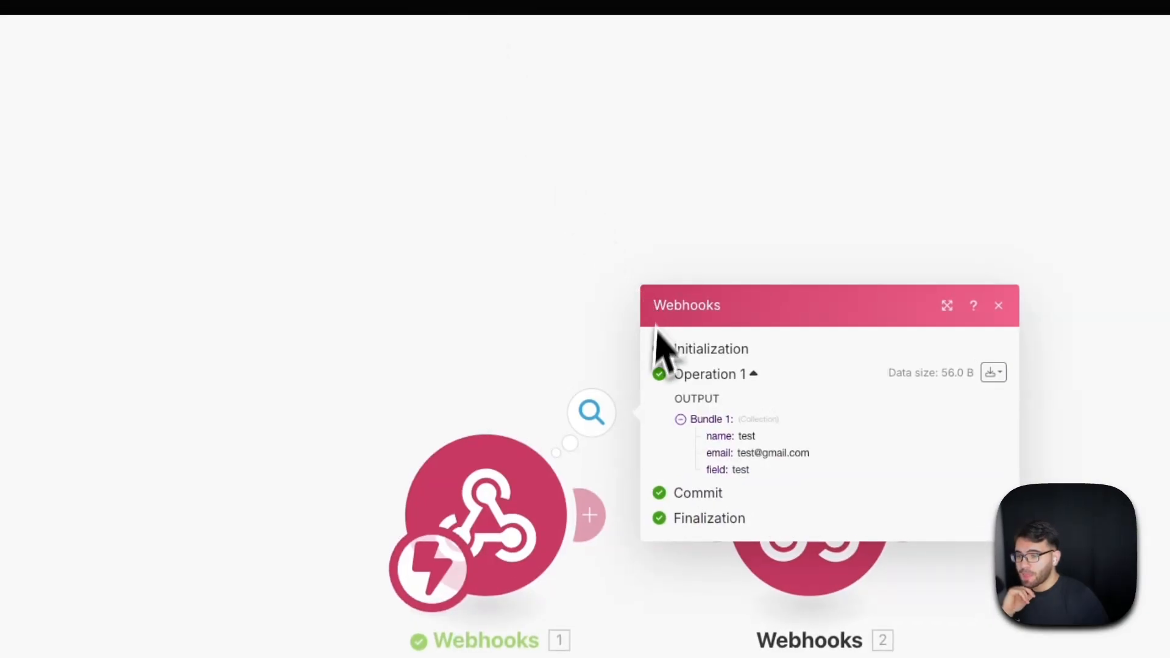
scroll(497, 338, down, 2)
scroll(476, 338, up, 3)
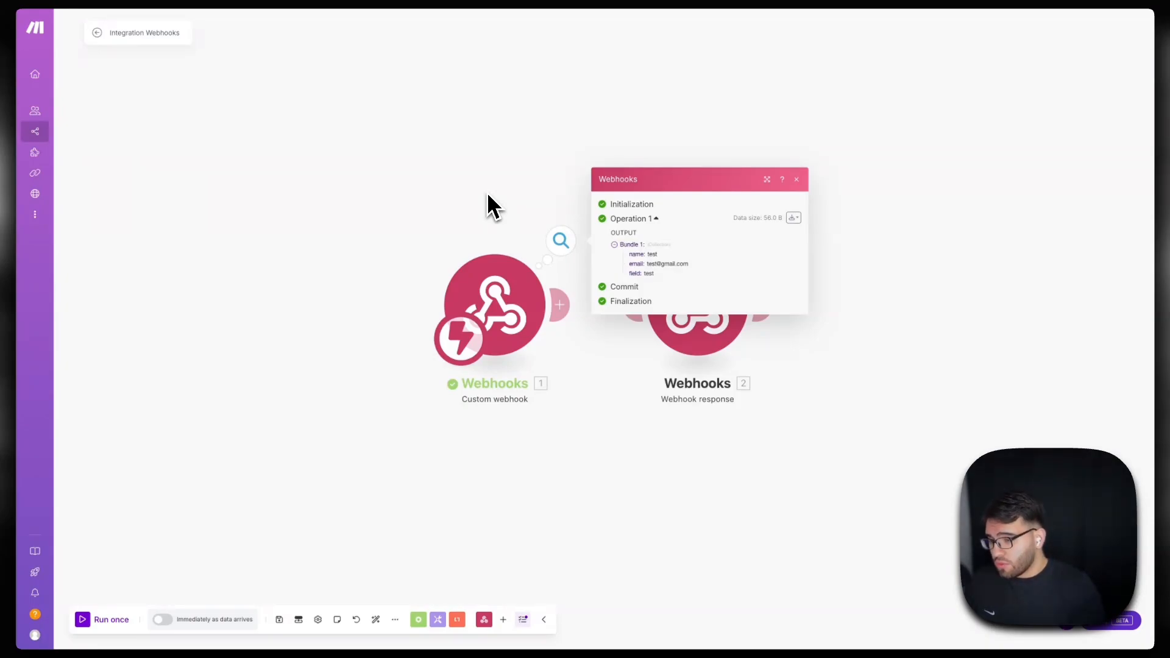
click(526, 244)
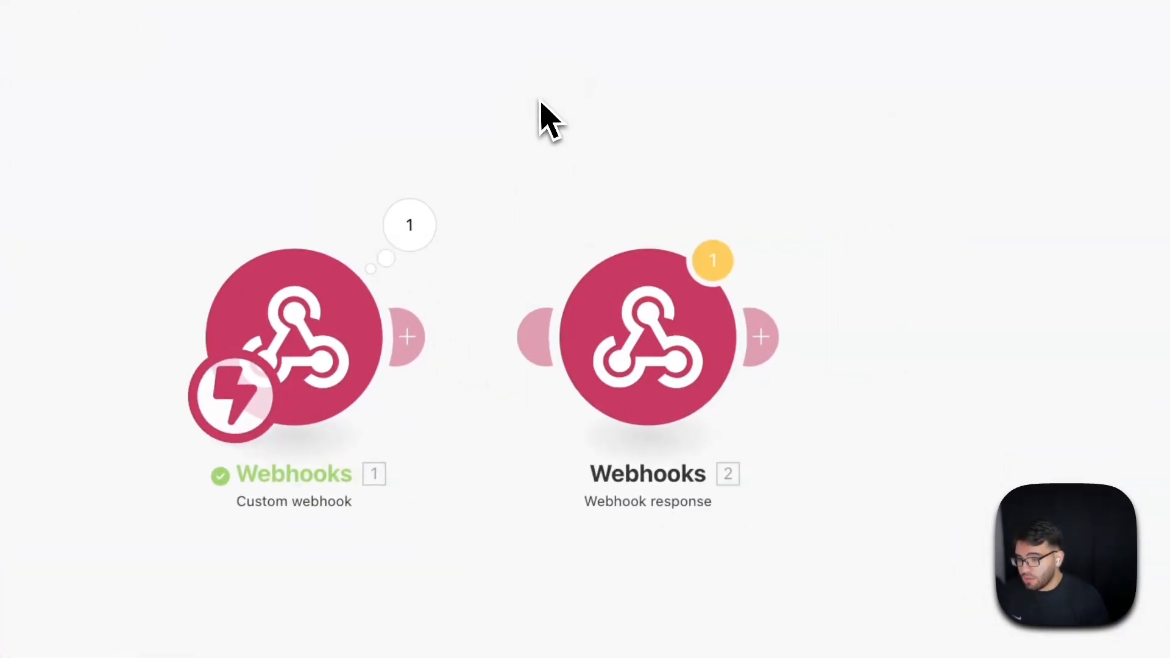
Step: Link the Custom webhook to the Webhook response module again and open the response module's Status and Body settings
drag(444, 332, 573, 347)
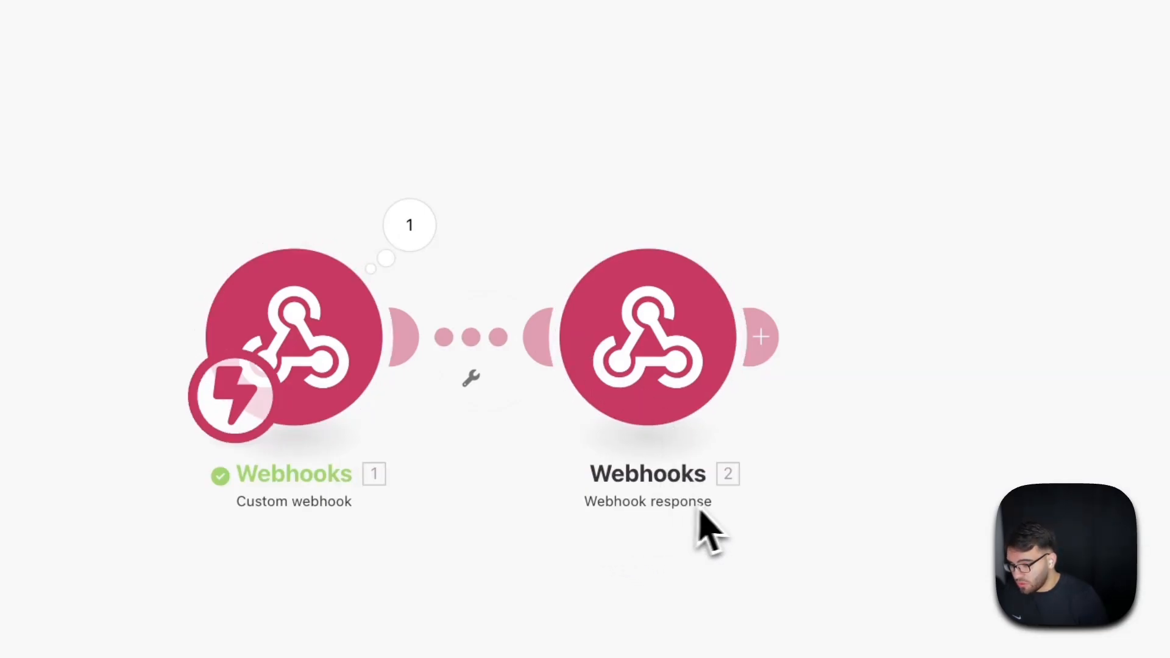
click(701, 396)
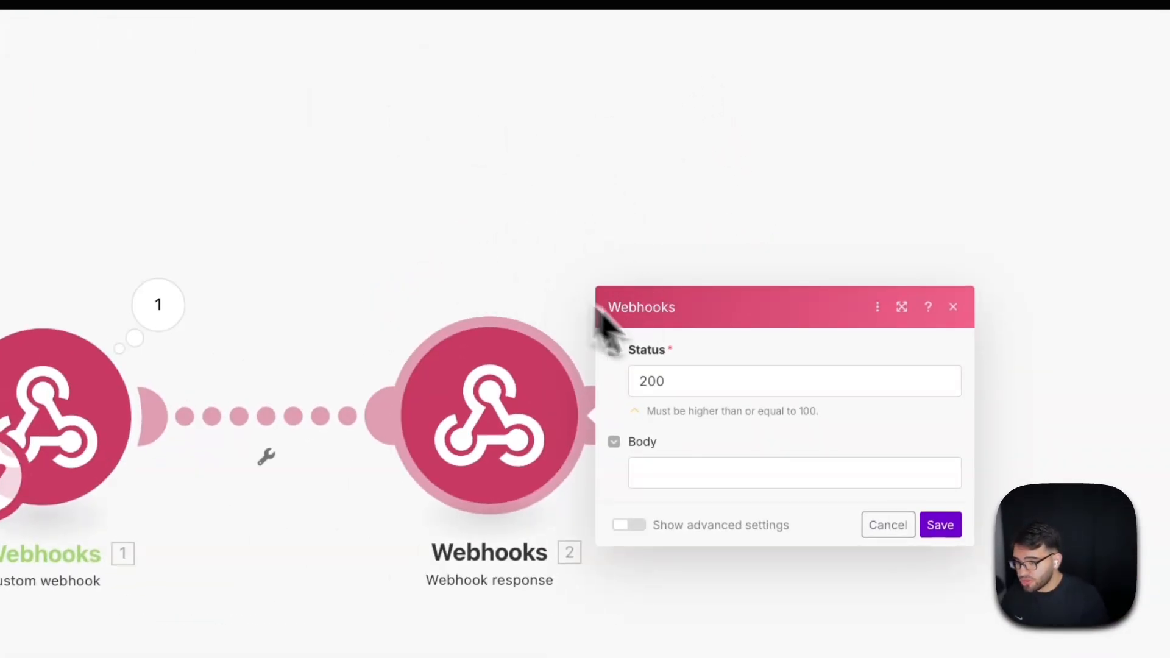
click(708, 381)
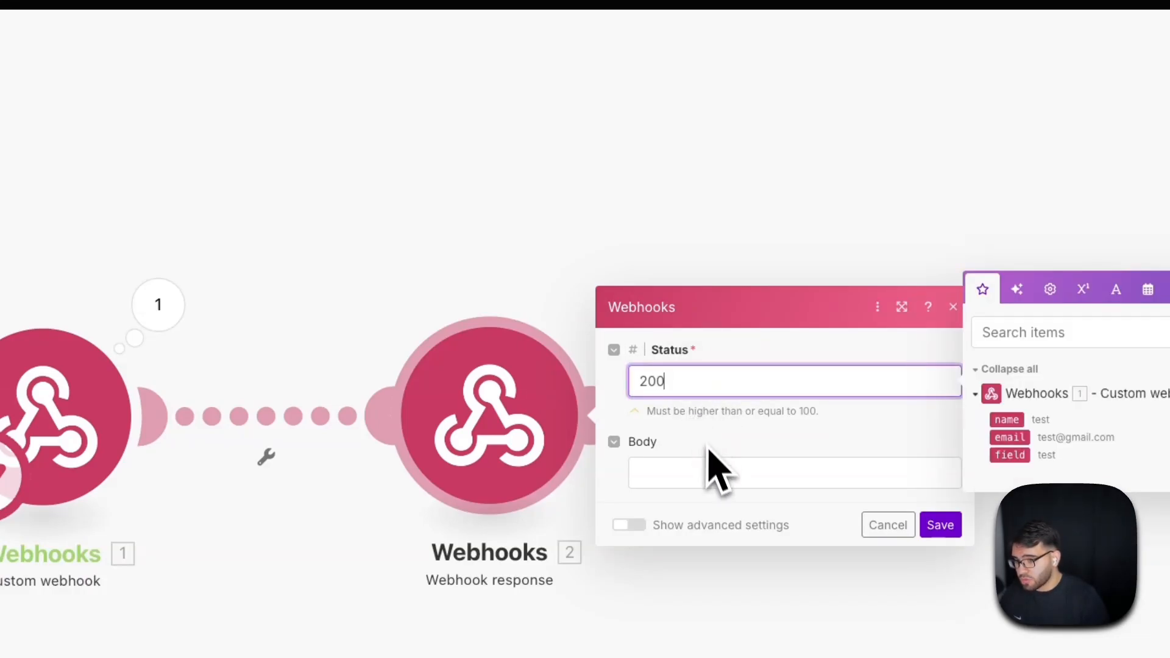
double_click(641, 384)
click(692, 442)
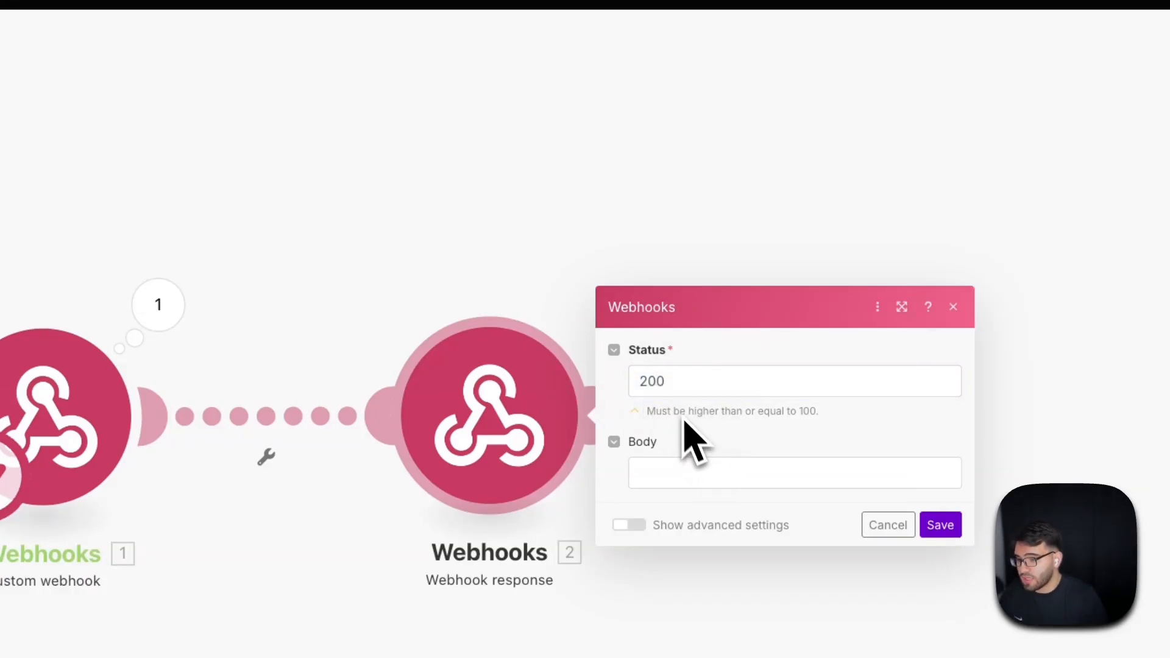
click(660, 480)
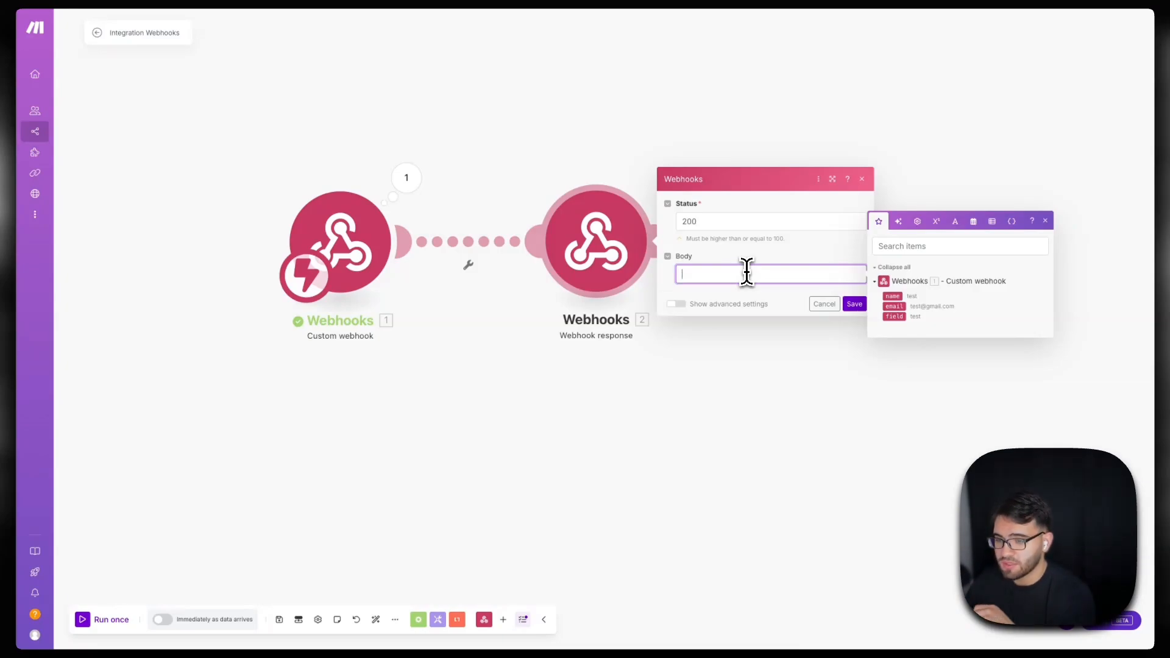
Step: Set the response Status to 302 and add a custom header item under the advanced settings
drag(739, 225, 607, 222)
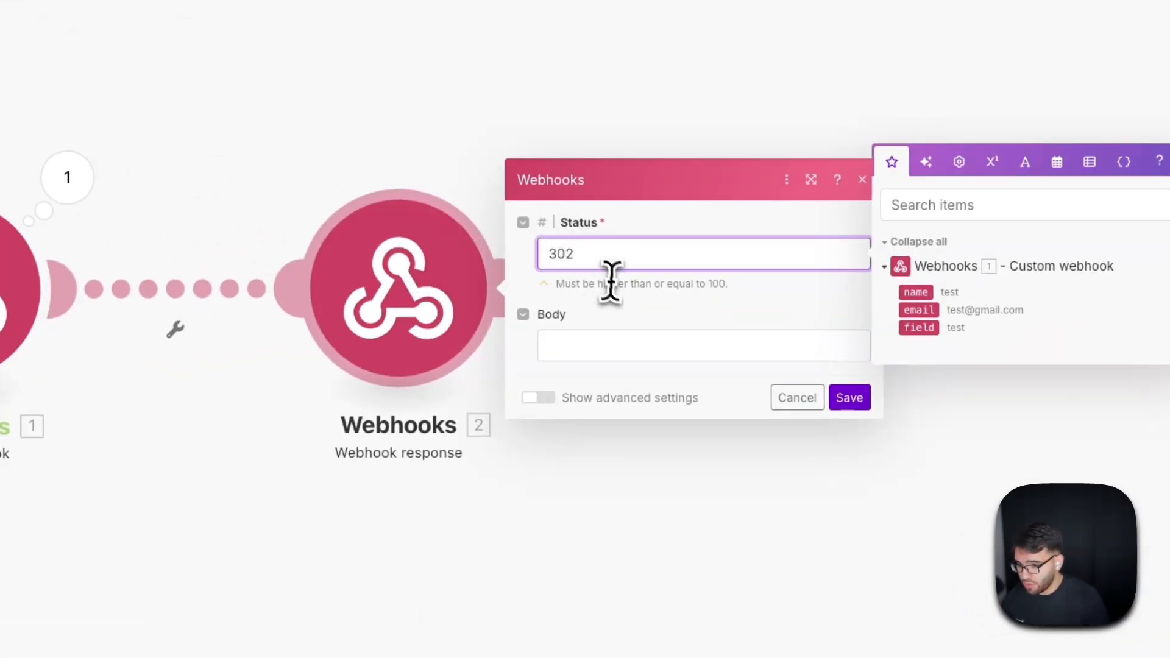
click(580, 399)
click(539, 397)
click(578, 380)
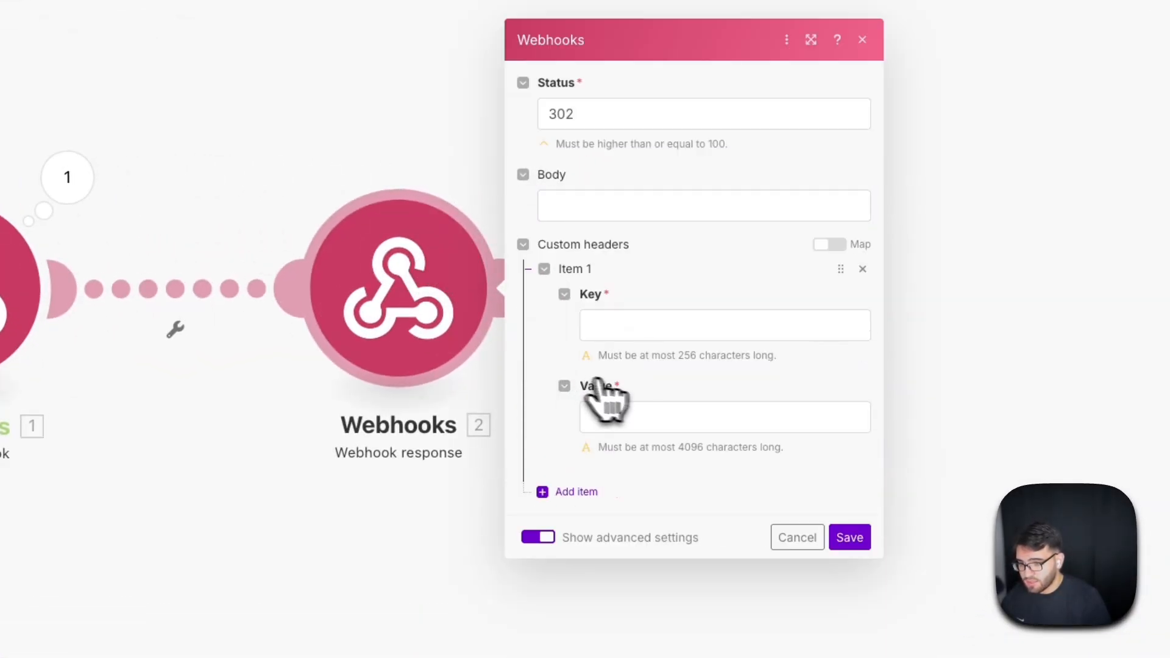
click(661, 327)
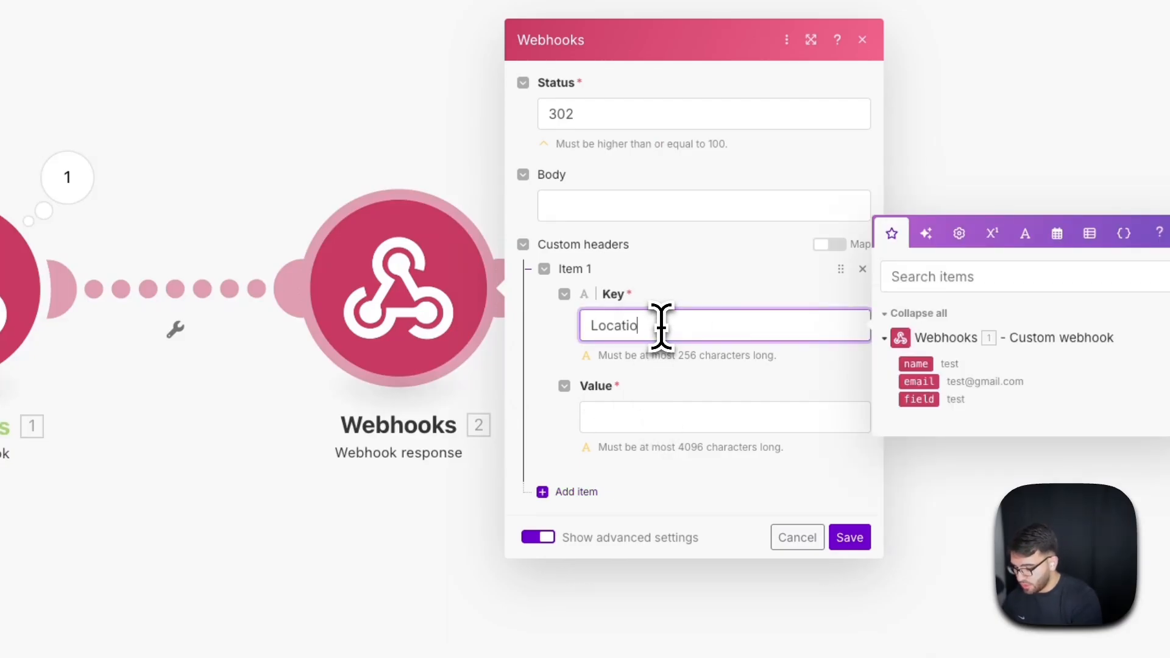
click(706, 418)
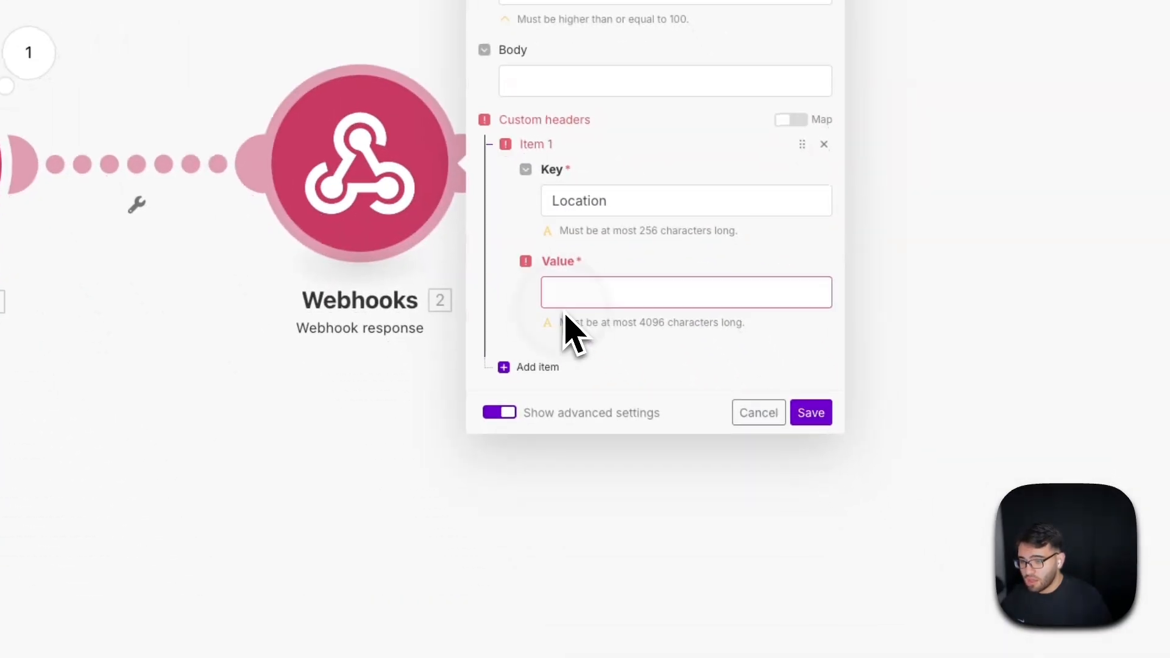
right_click(580, 289)
right_click(573, 287)
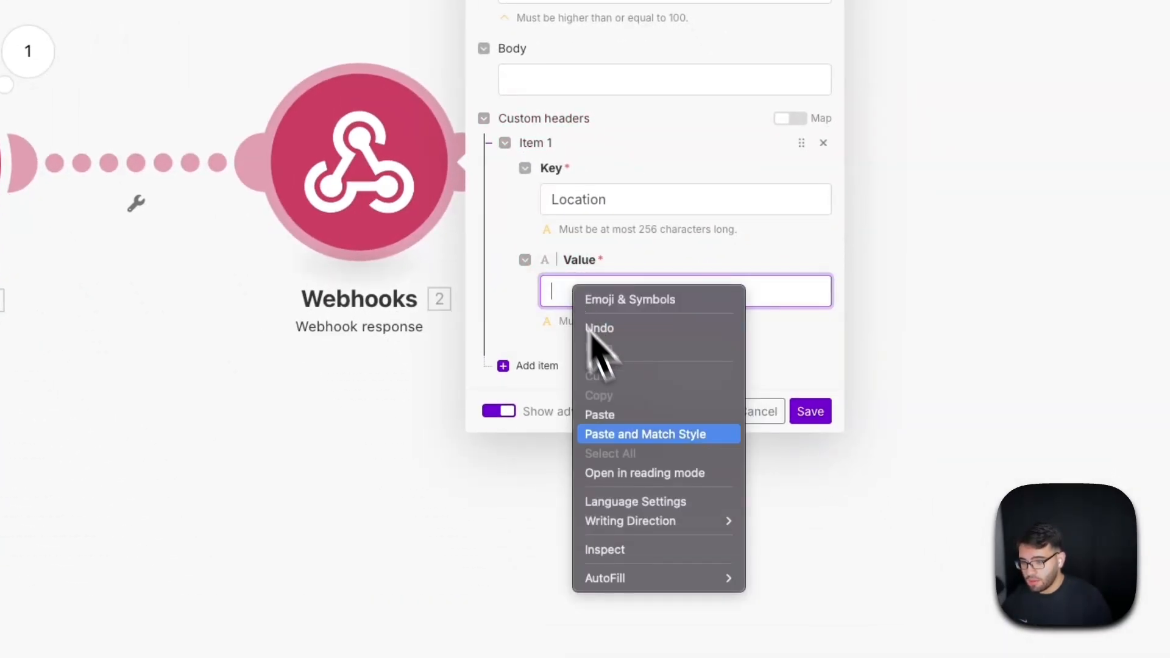
click(624, 415)
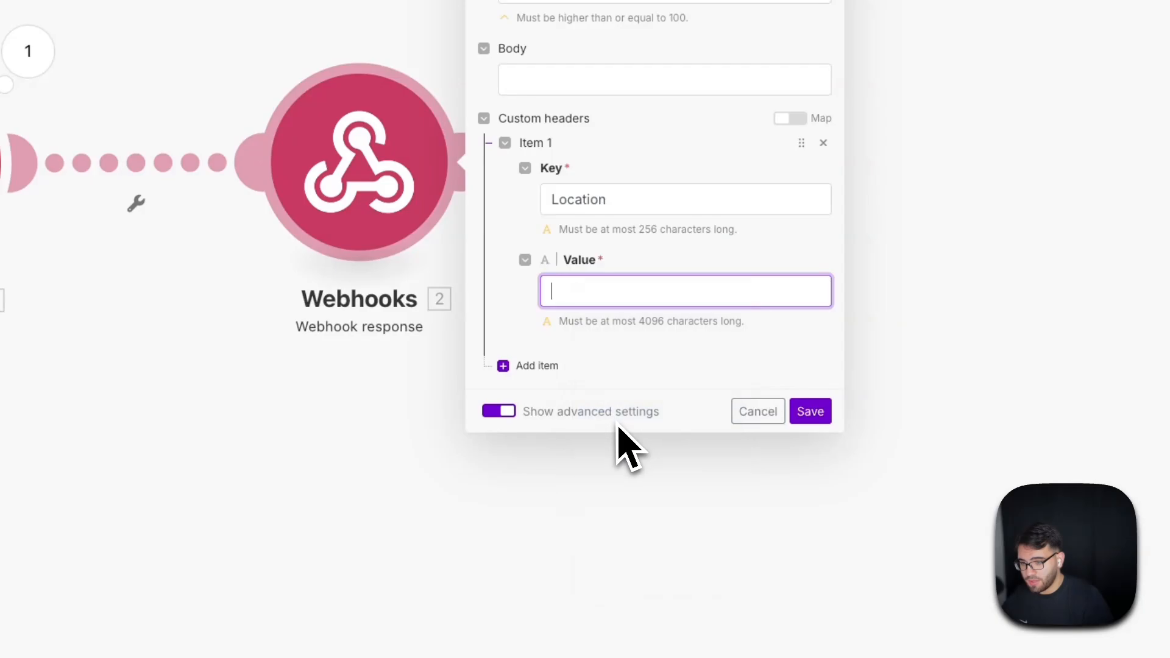
click(631, 334)
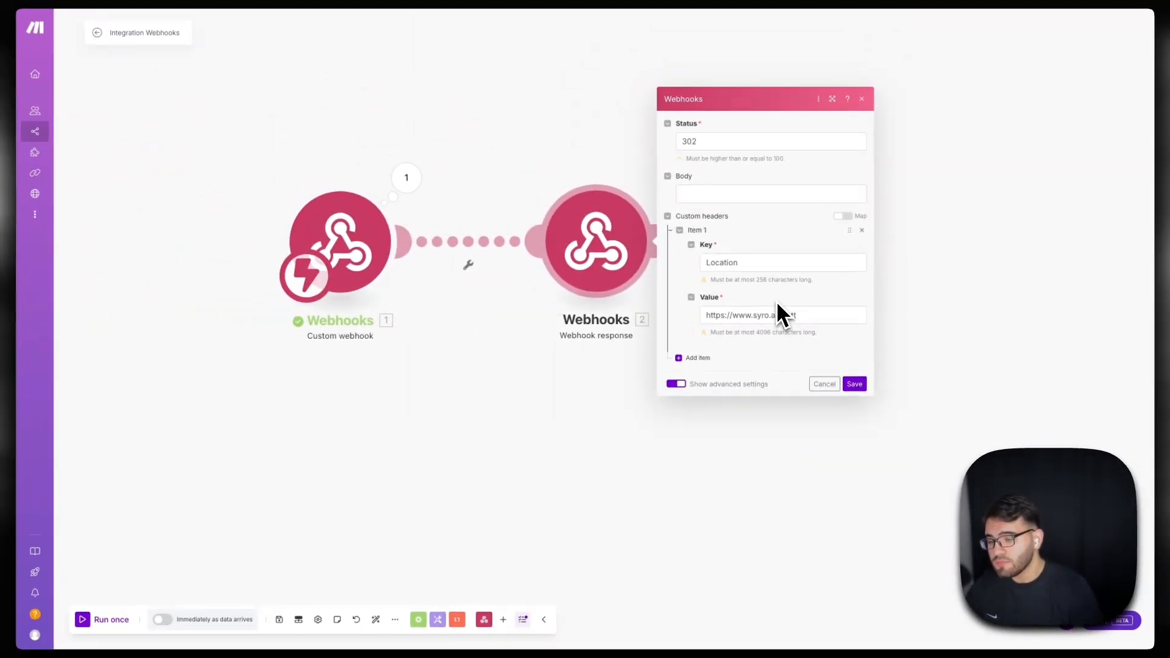
drag(674, 122, 821, 340)
click(816, 334)
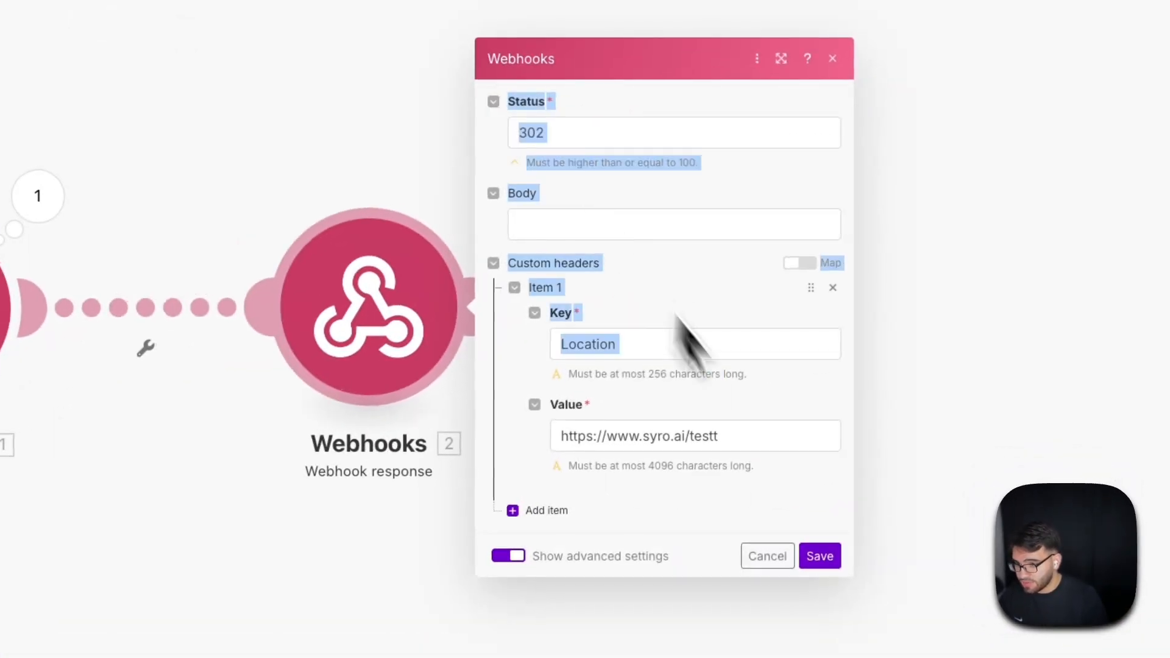
drag(747, 448, 535, 431)
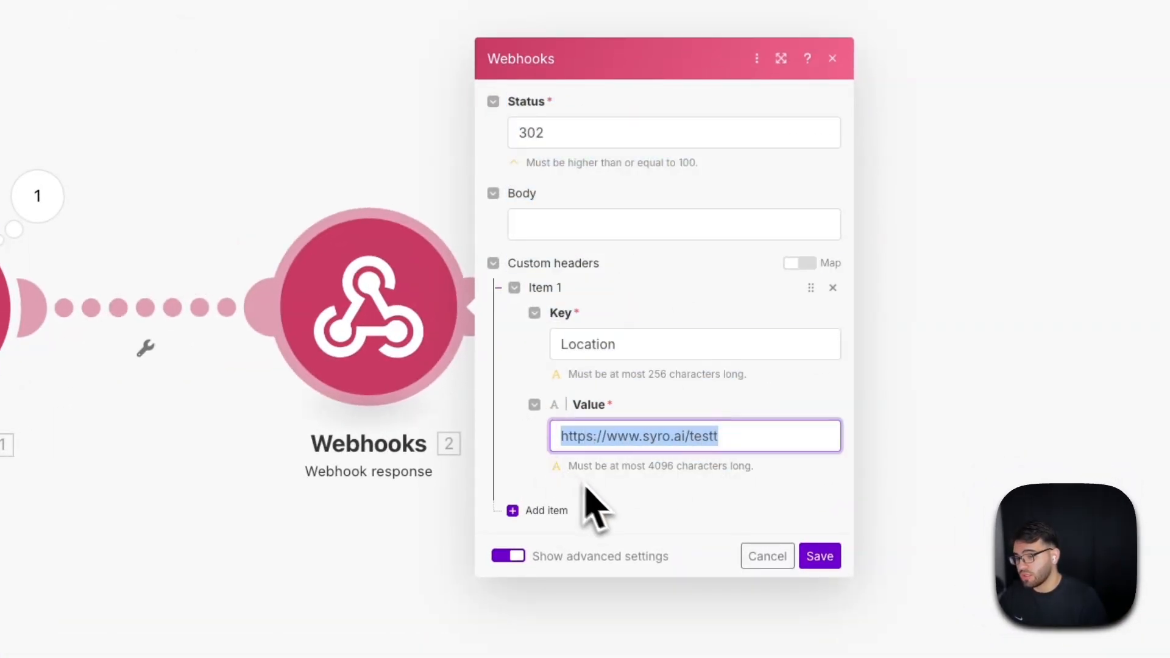
click(609, 511)
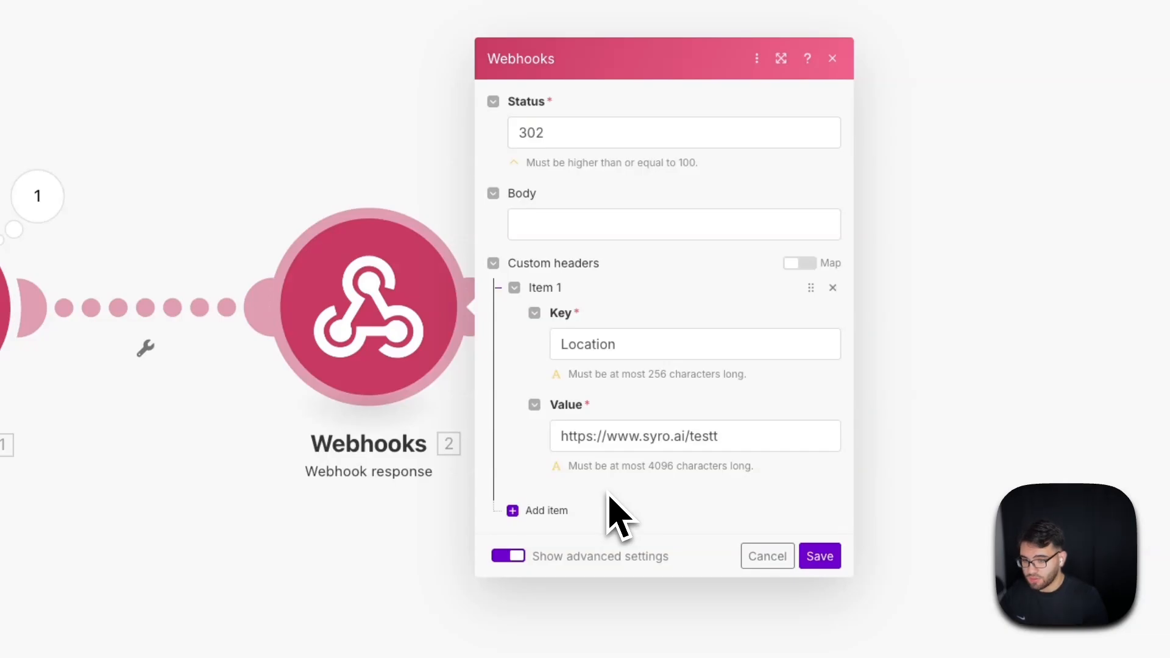
click(767, 556)
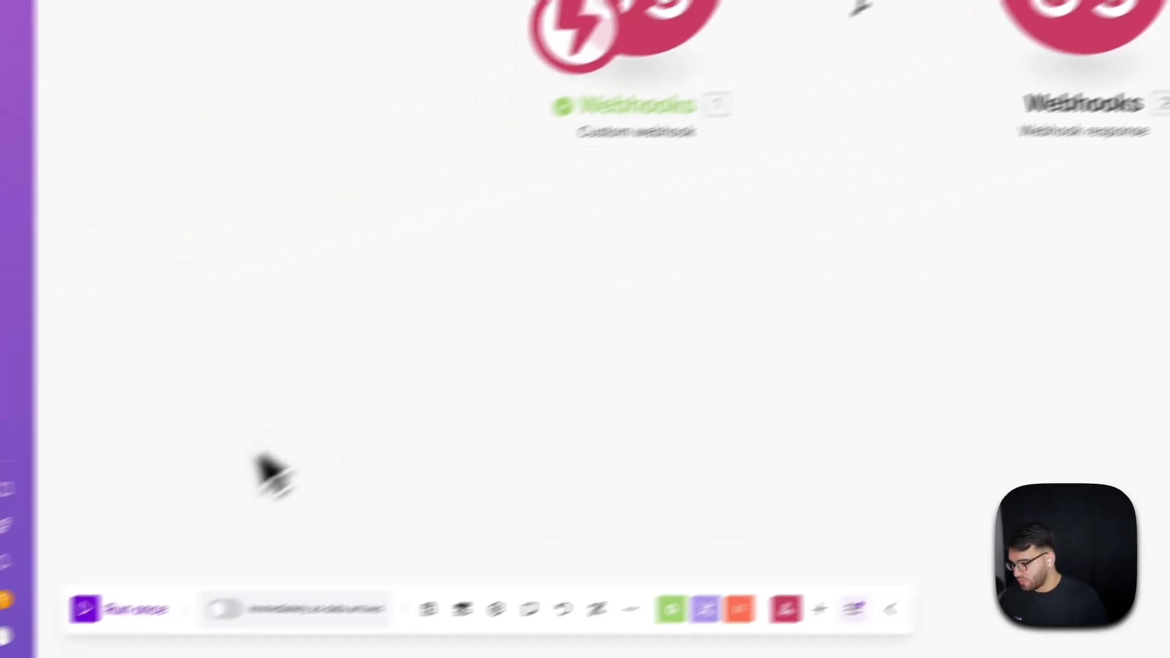
Step: Run the scenario once and submit the published form to test the redirect response
click(106, 610)
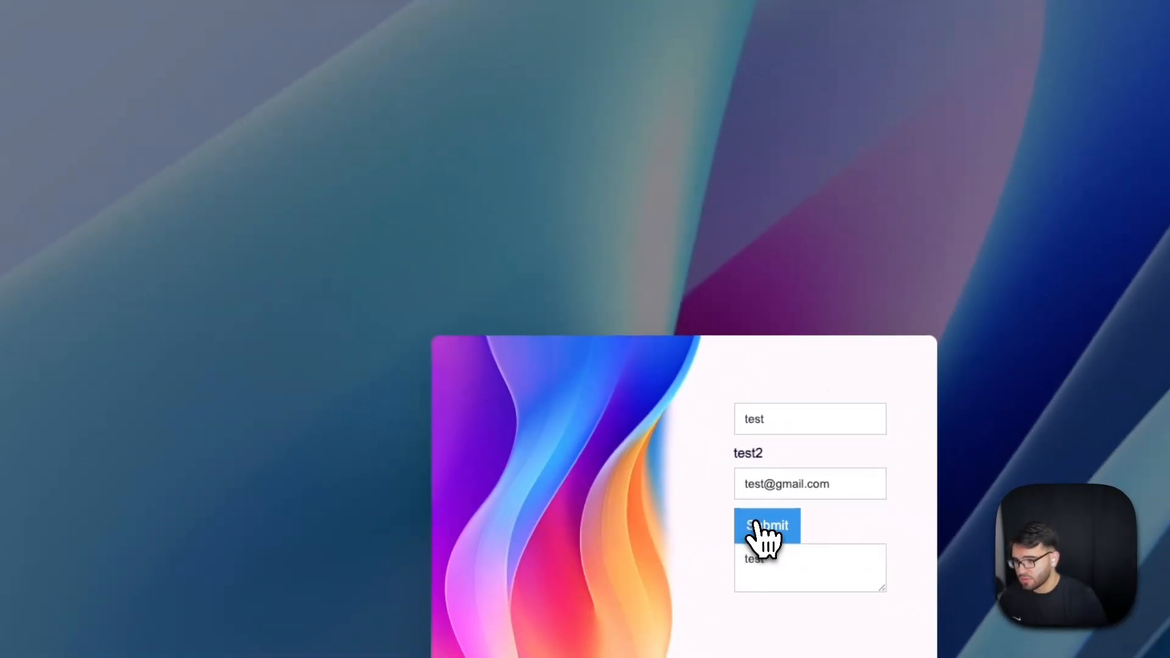
click(758, 526)
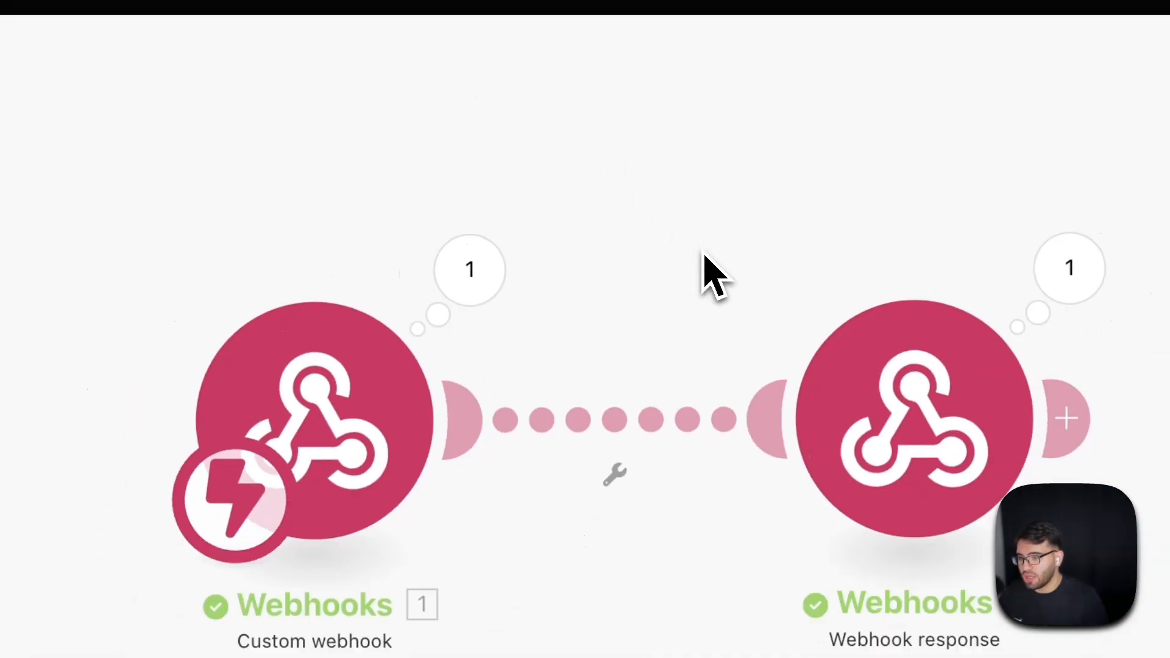
Step: Inspect the Webhook response's run data and custom headers, and check the Location URL in the module's settings
click(1069, 269)
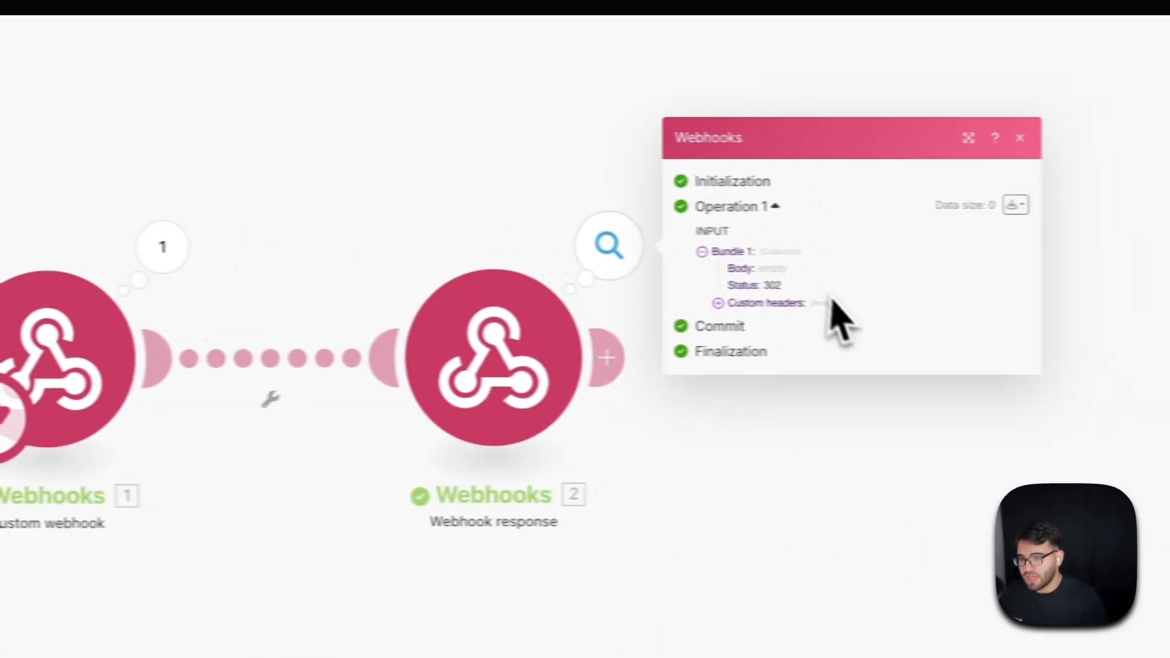
click(802, 303)
click(819, 314)
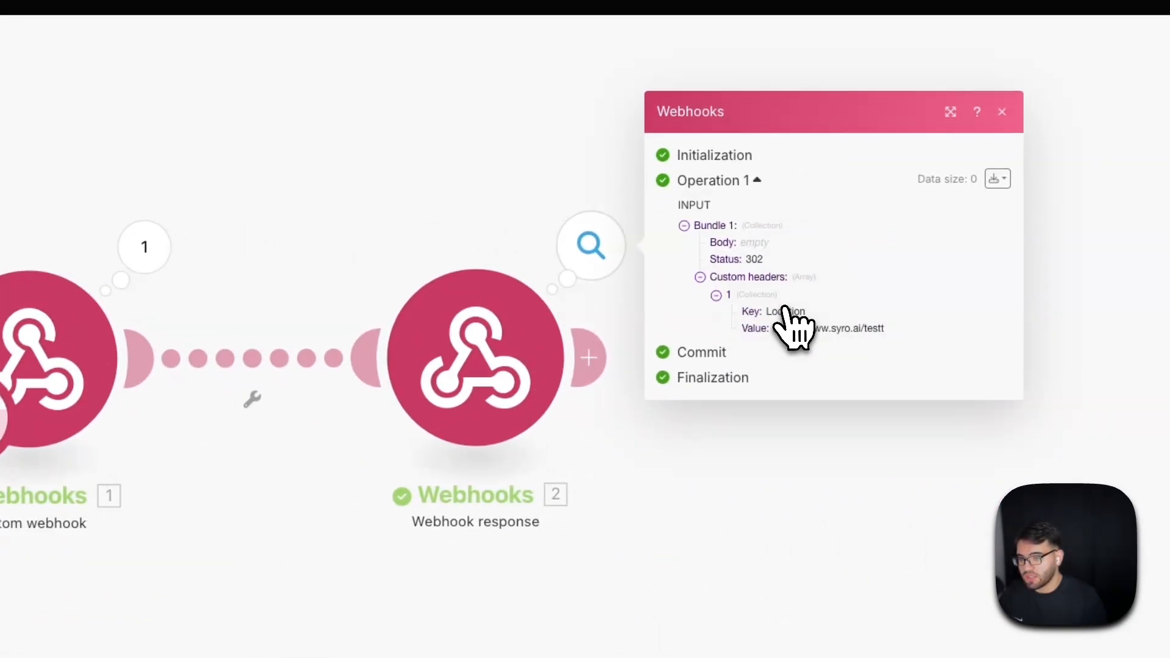
drag(884, 333, 782, 343)
click(375, 196)
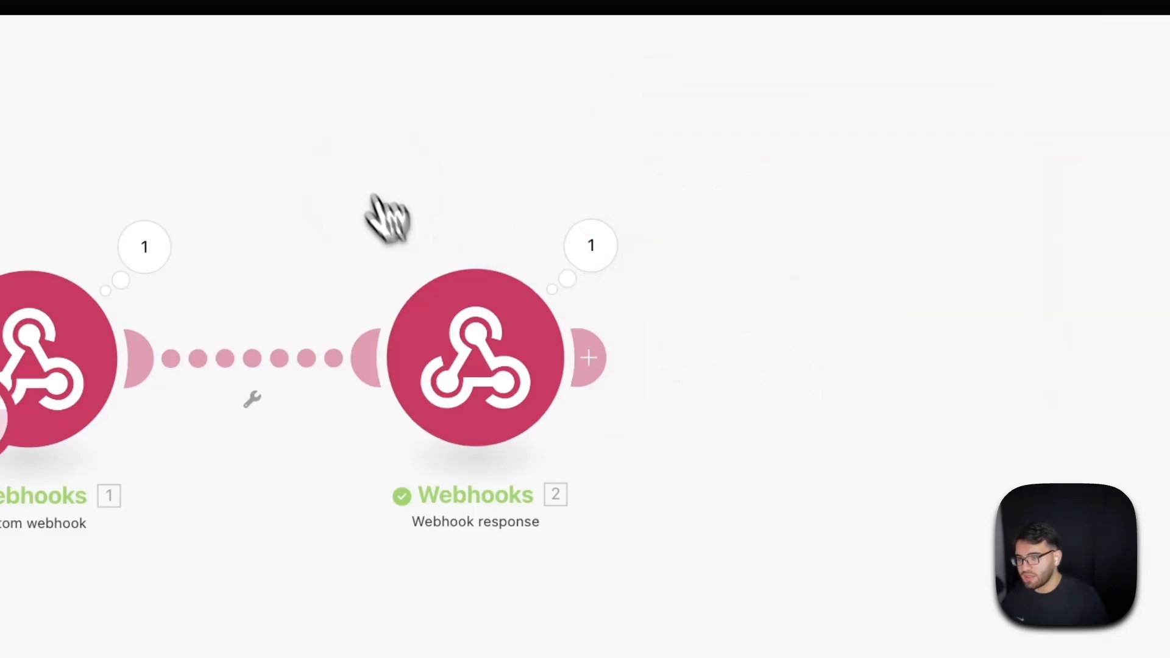
click(465, 331)
drag(810, 481, 554, 477)
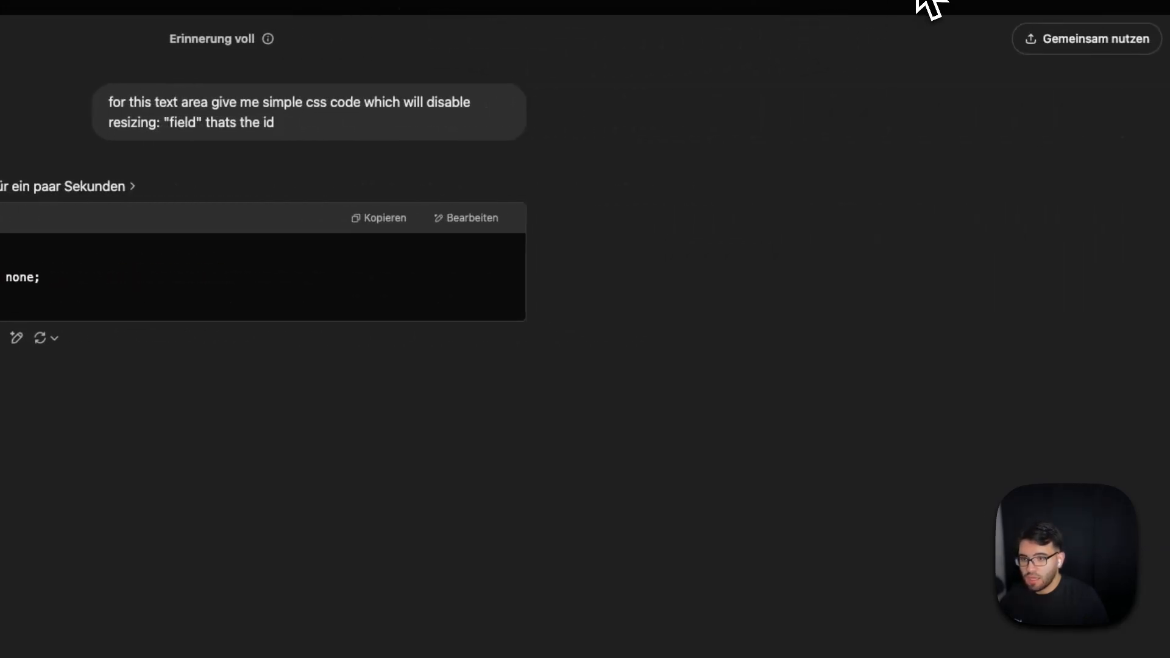
click(919, 1)
text(goo)
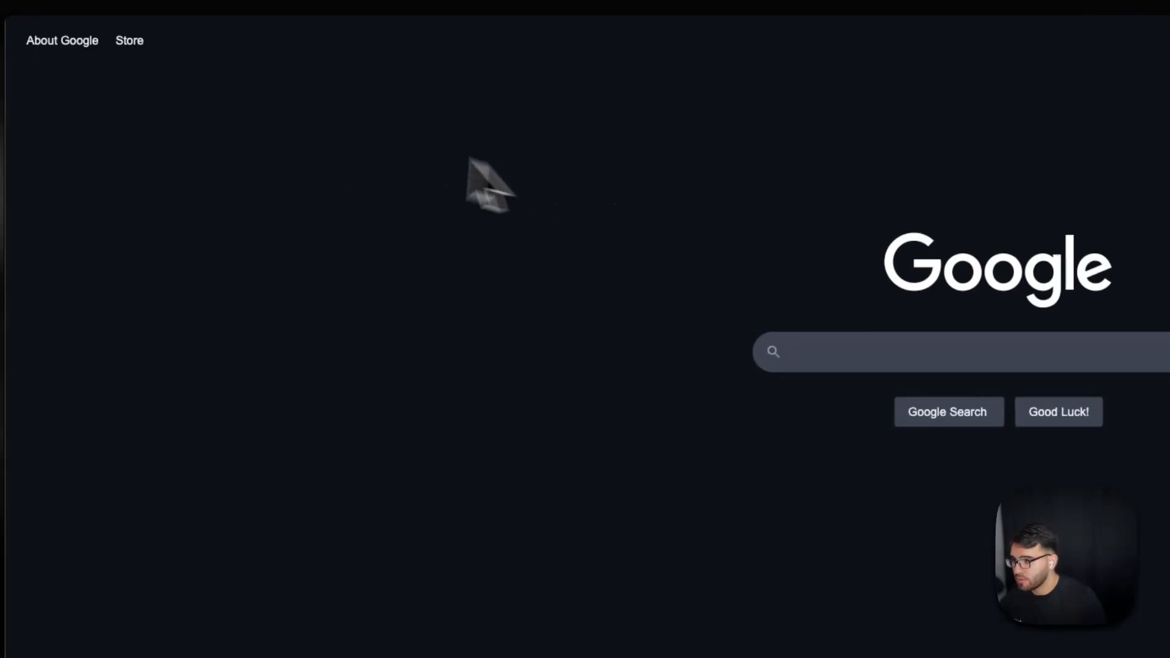
click(288, 11)
click(447, 225)
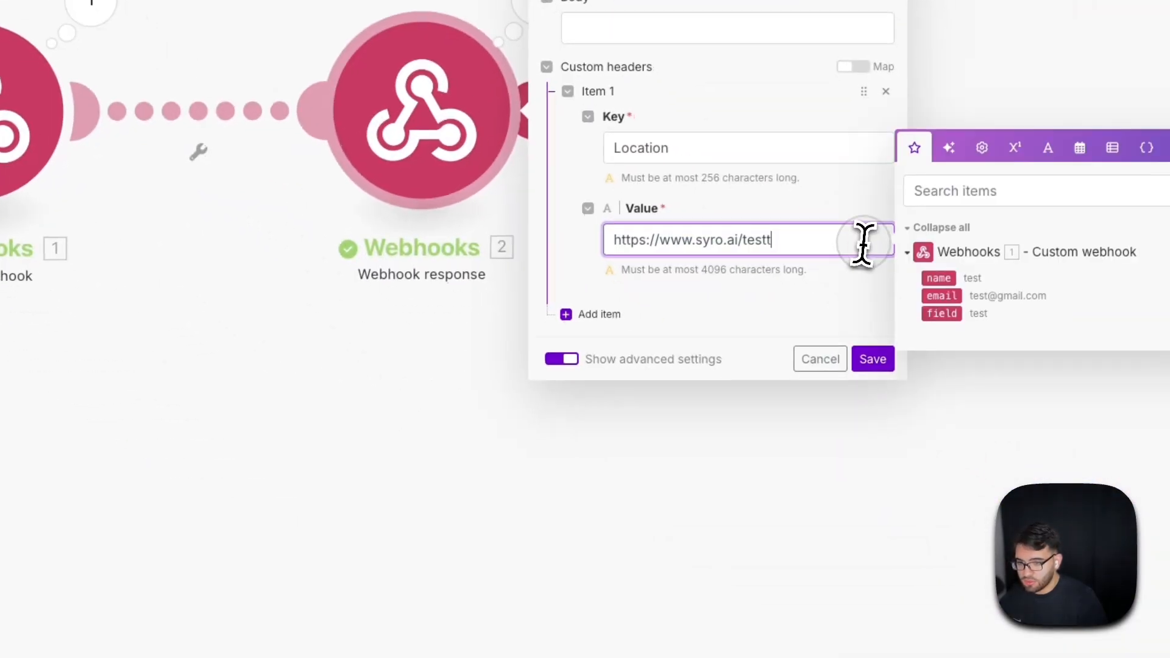
drag(862, 242, 514, 230)
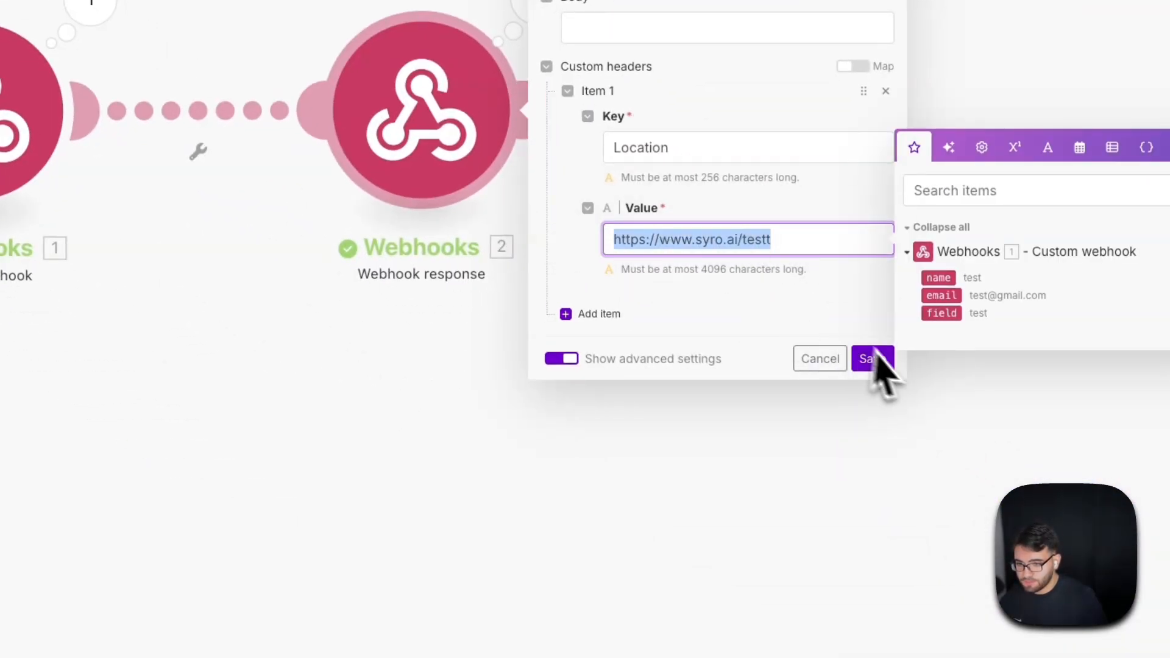
right_click(805, 216)
triple_click(735, 237)
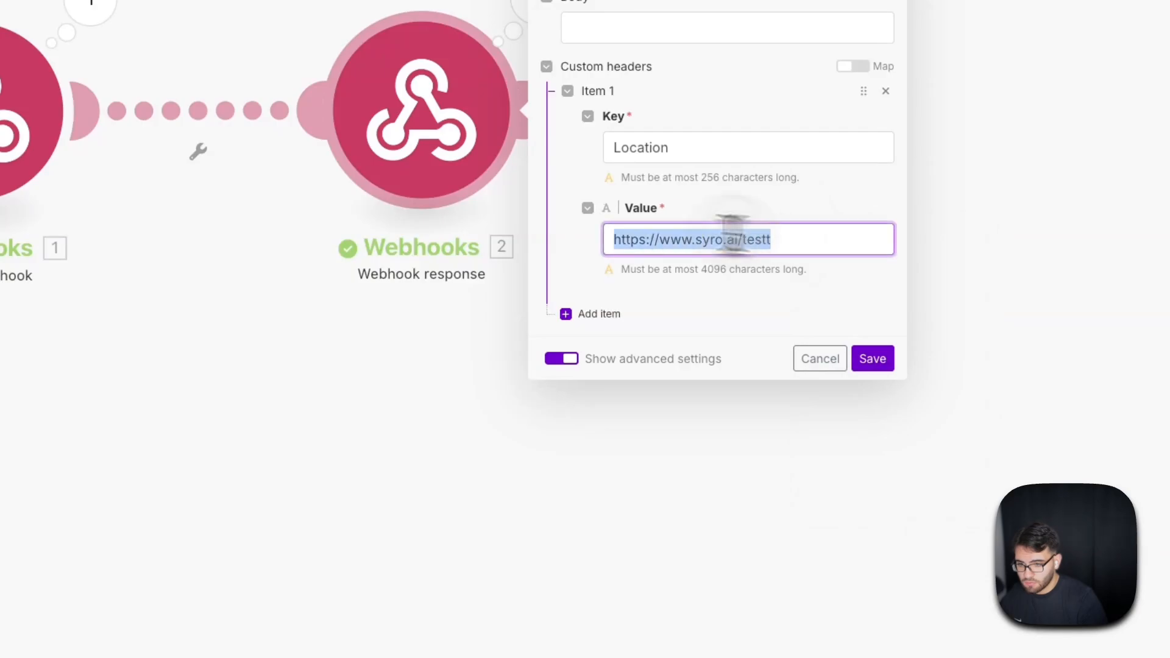
right_click(692, 229)
click(776, 390)
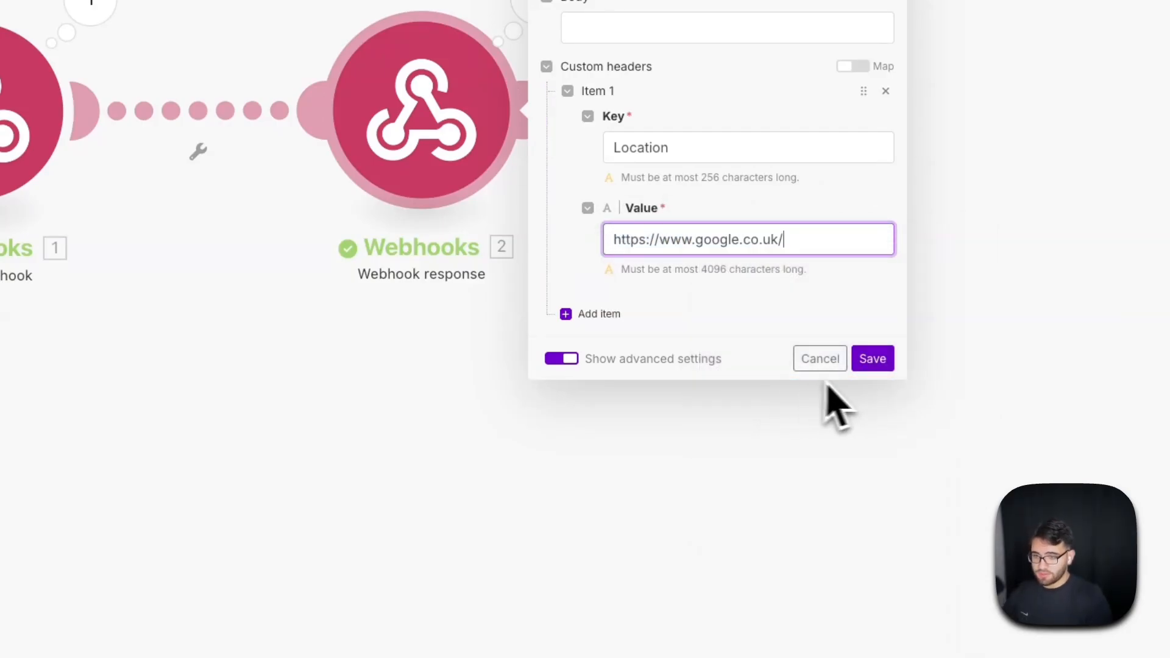
click(866, 364)
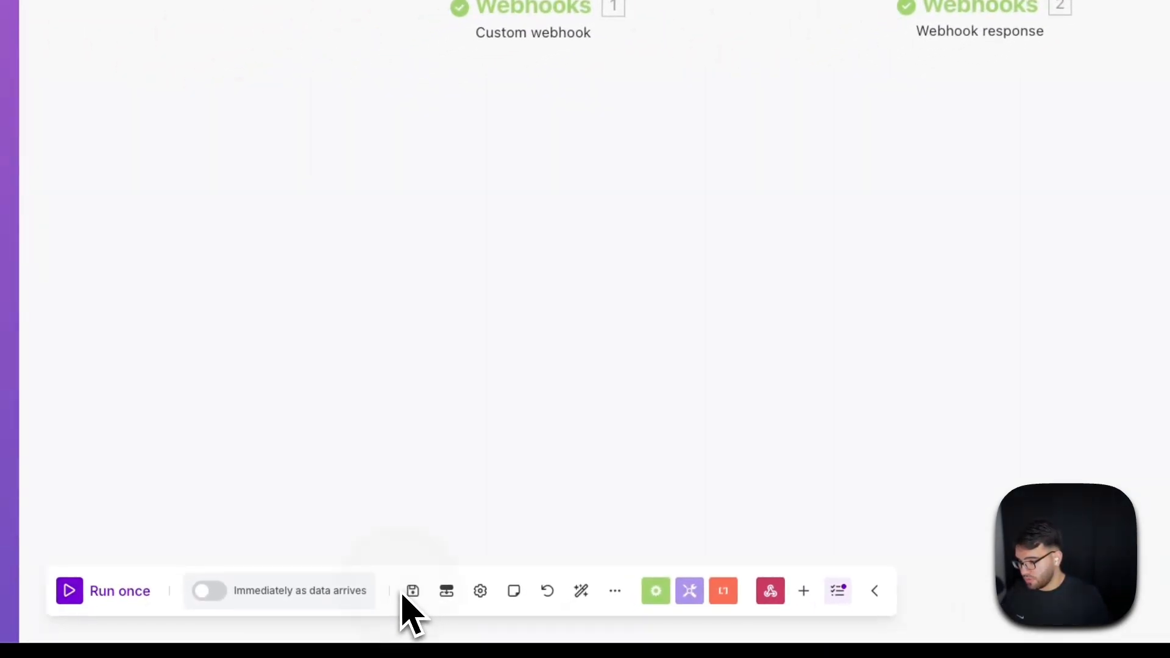
Step: Run the scenario once, fill in the published form with ztest, an e-mail address and sample text, and submit it to test the redirect
click(118, 591)
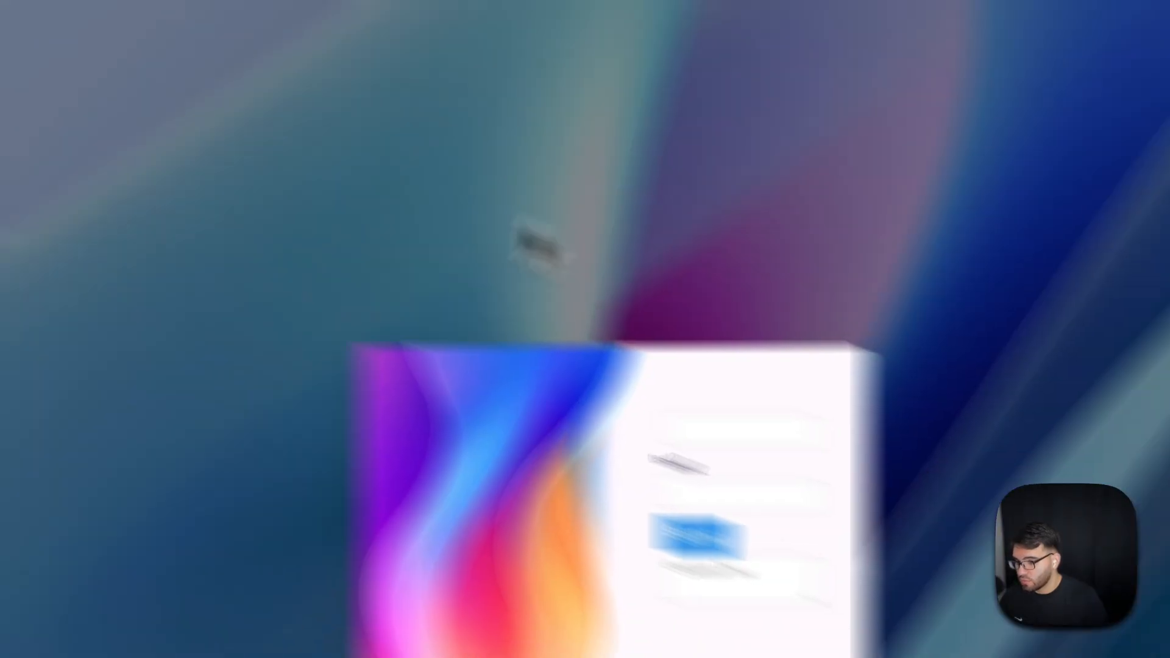
click(413, 309)
text(z)
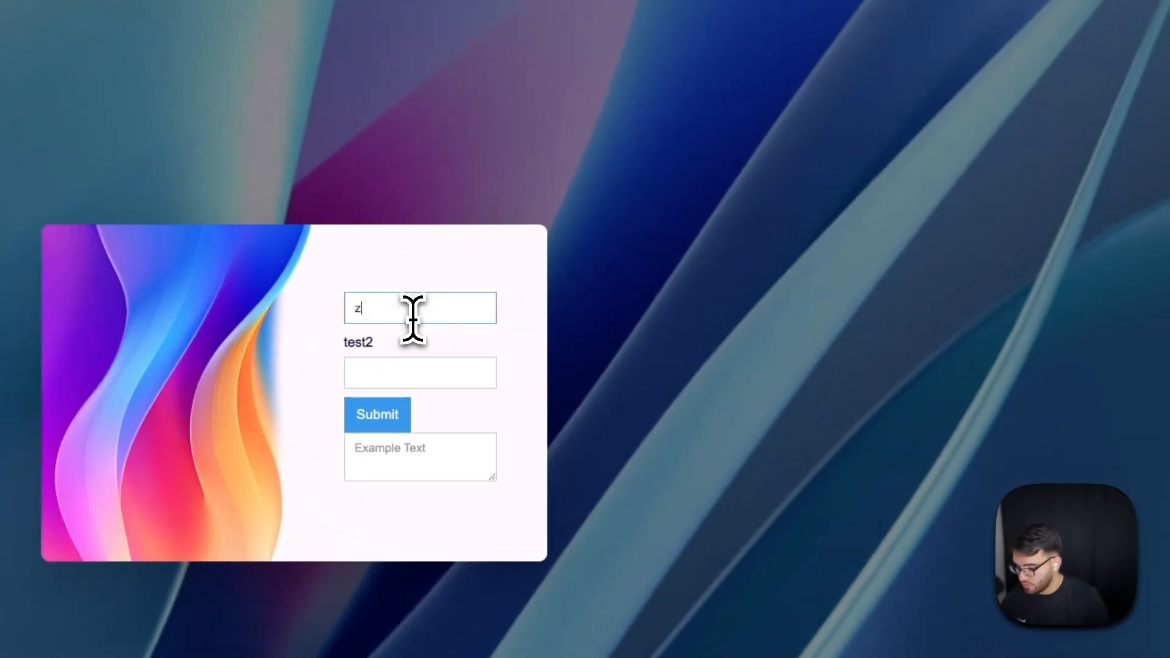
text(test)
click(416, 371)
text(g@gmailcom)
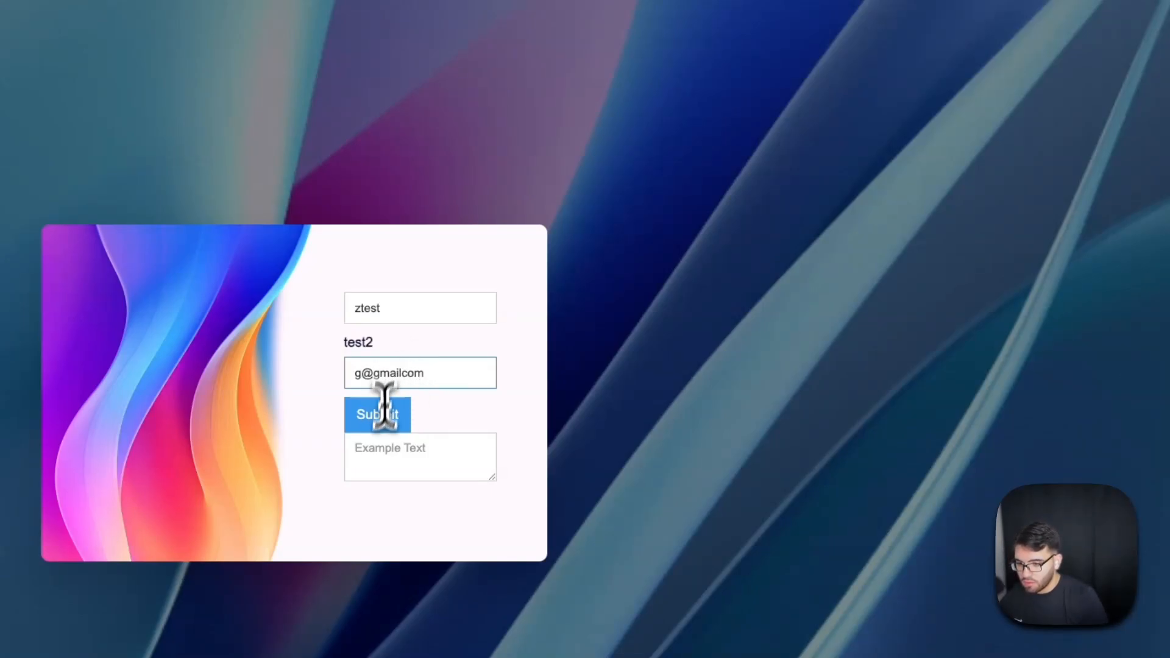
click(380, 450)
text(ttert)
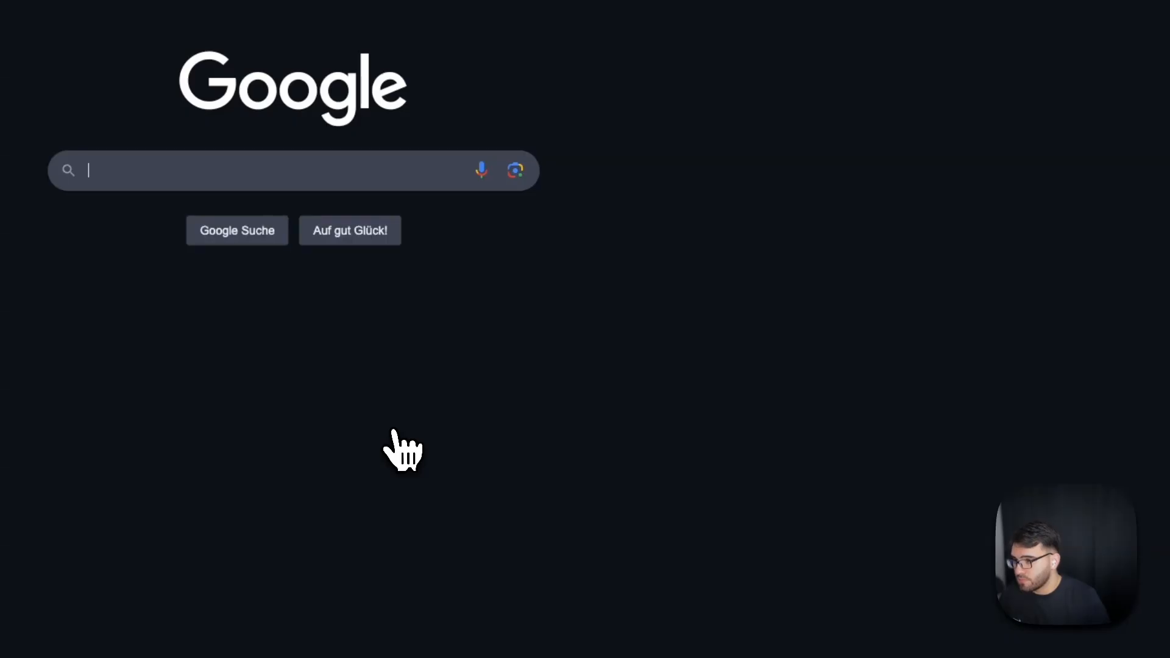
Step: Reopen the Webhook response module in Make and review its status, body and Location custom header
click(347, 183)
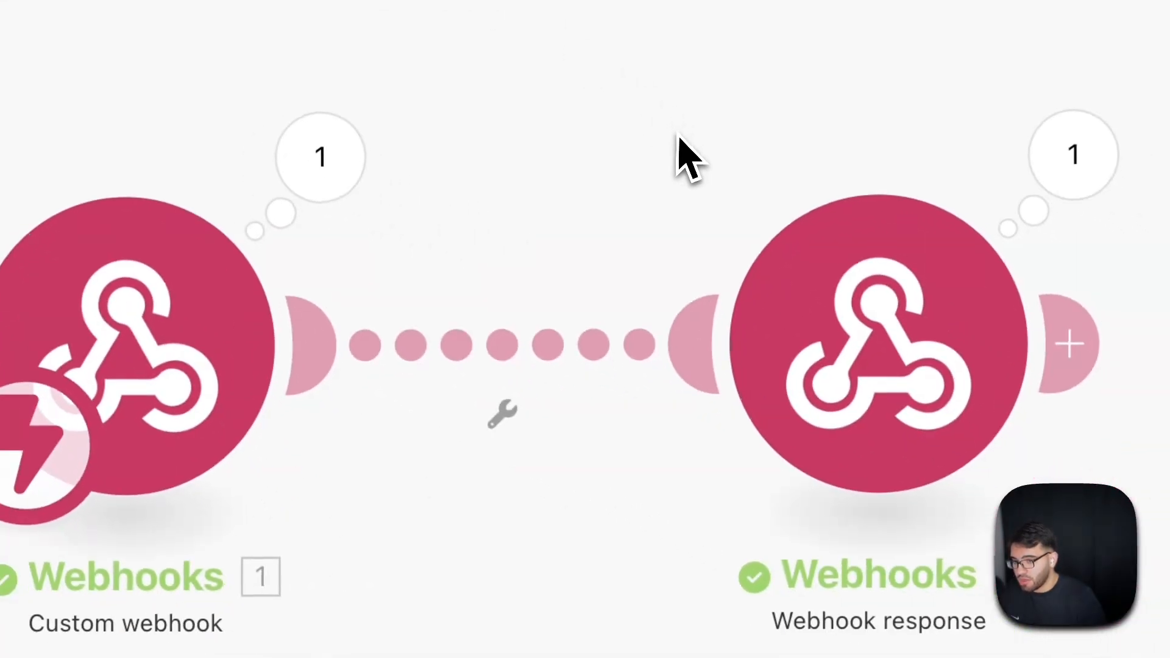
click(463, 341)
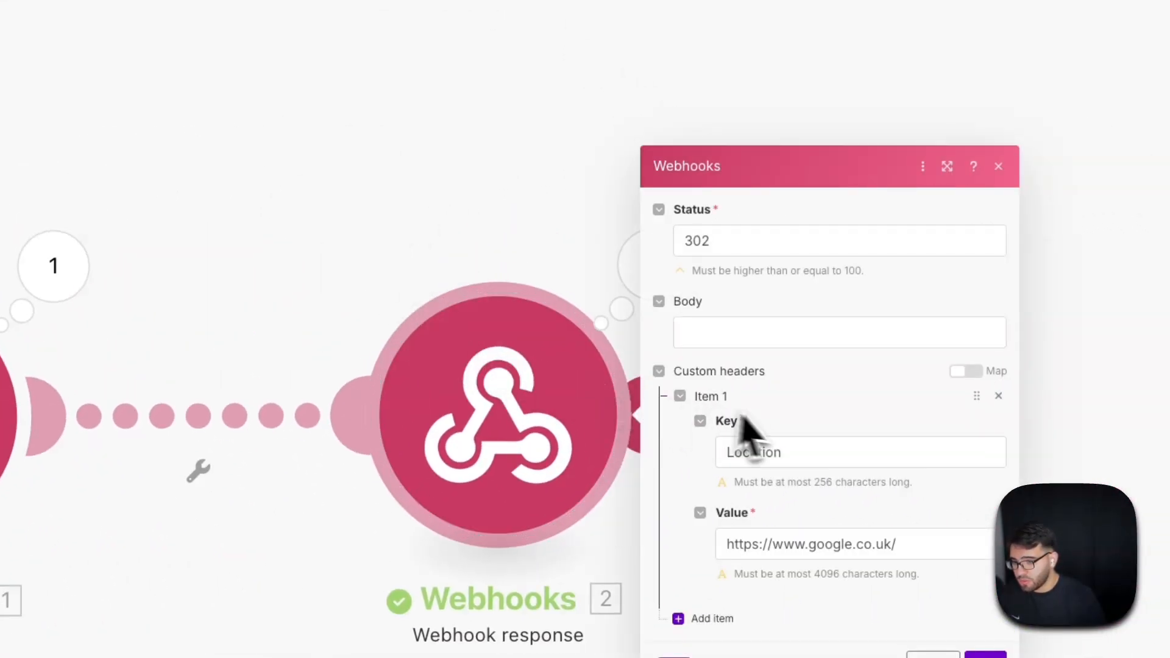
click(790, 451)
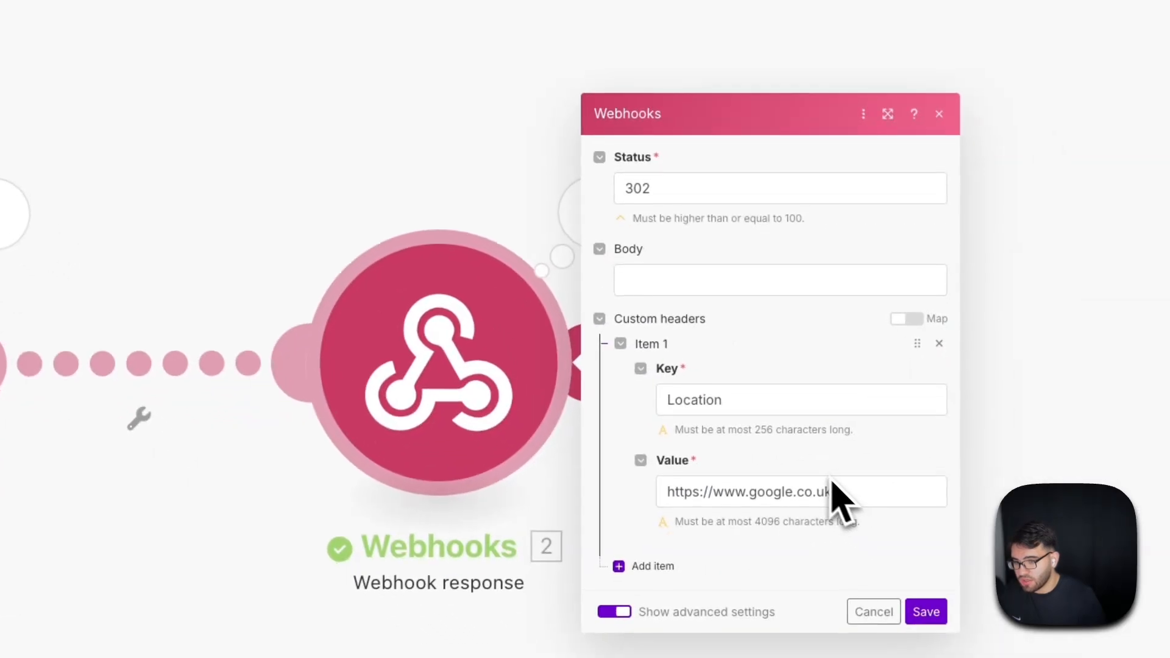
drag(744, 251, 648, 244)
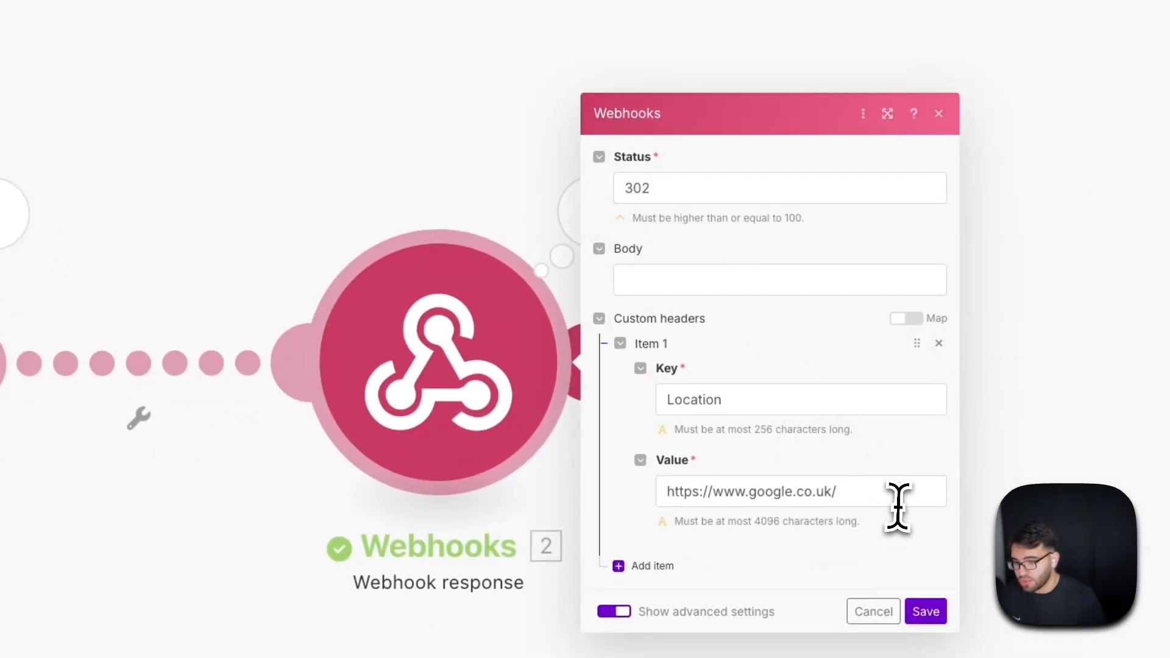
drag(896, 493, 595, 504)
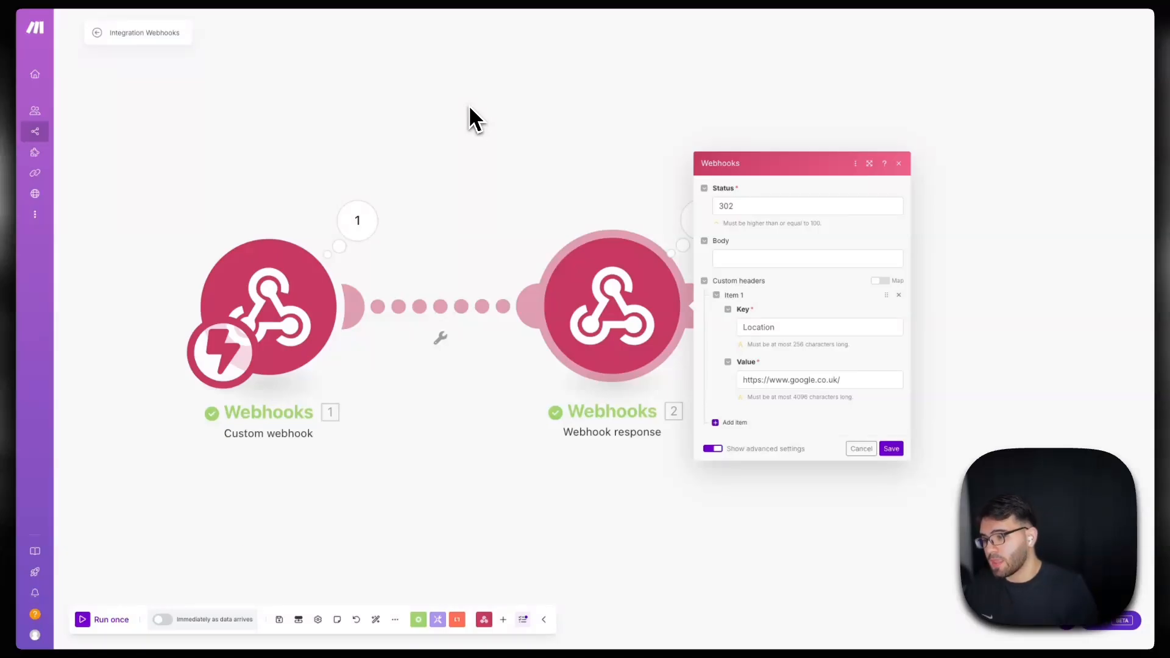
Step: Unlink the Custom webhook from the Webhook response and start adding another module after the Custom webhook
click(536, 151)
right_click(458, 301)
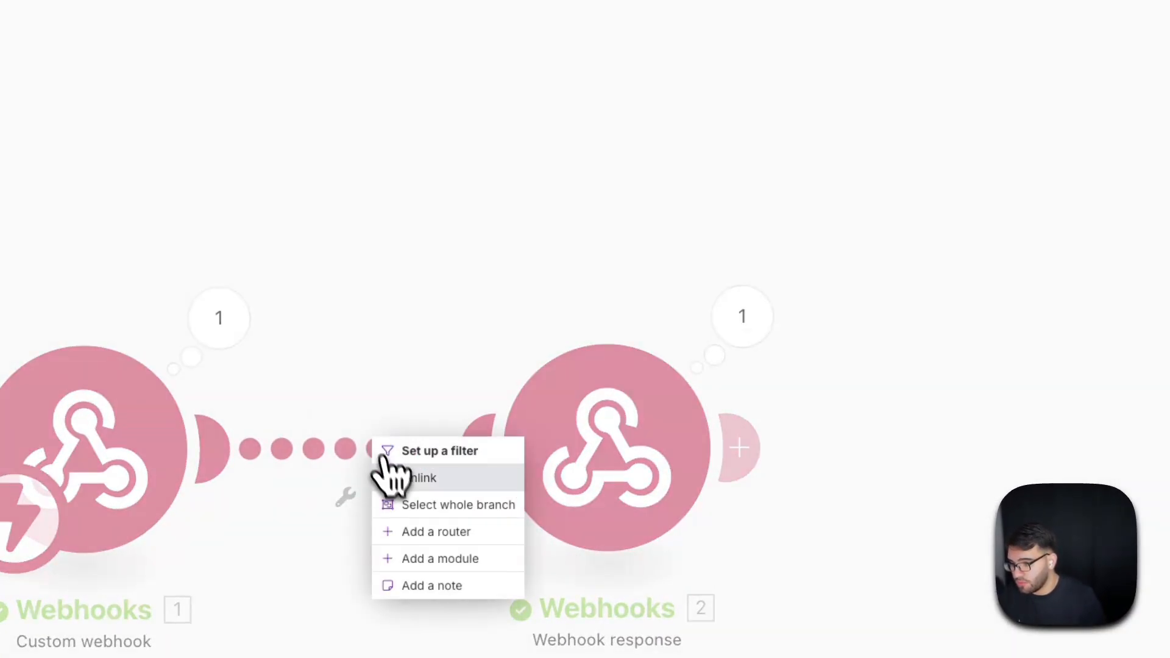
click(390, 477)
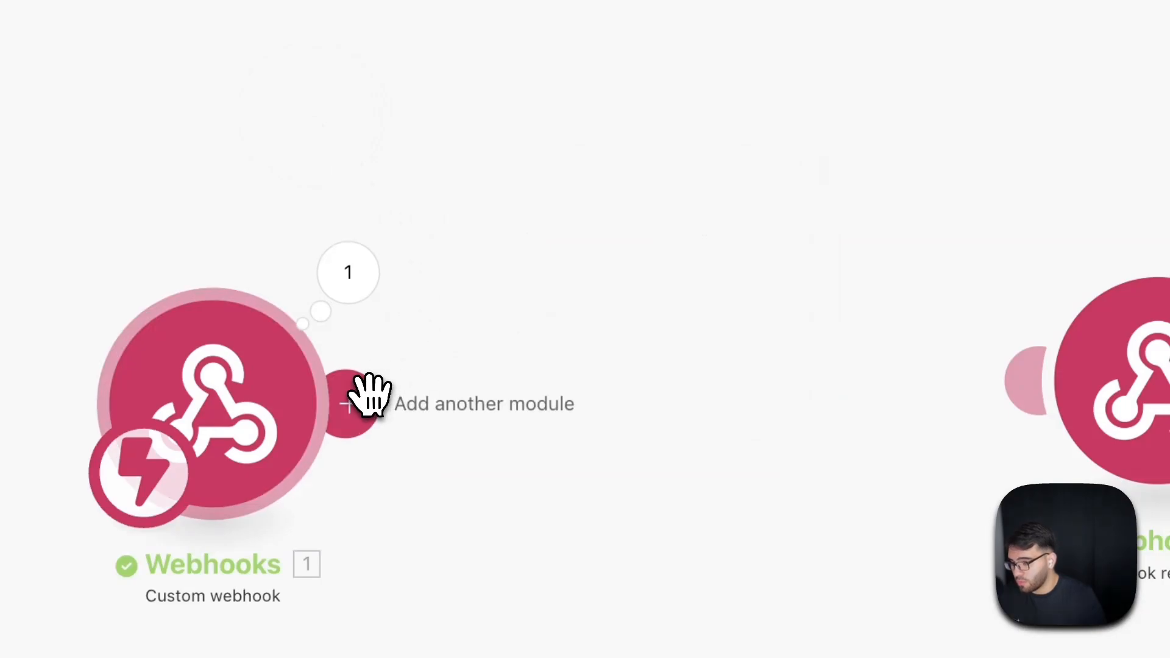
click(369, 393)
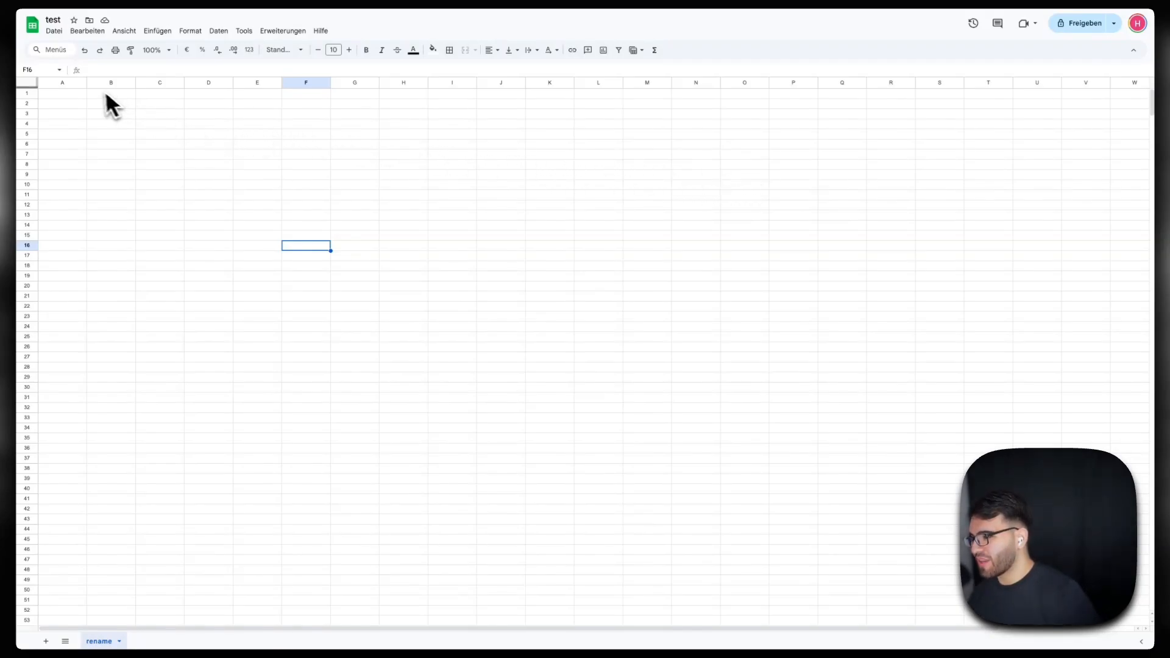
drag(81, 95, 215, 99)
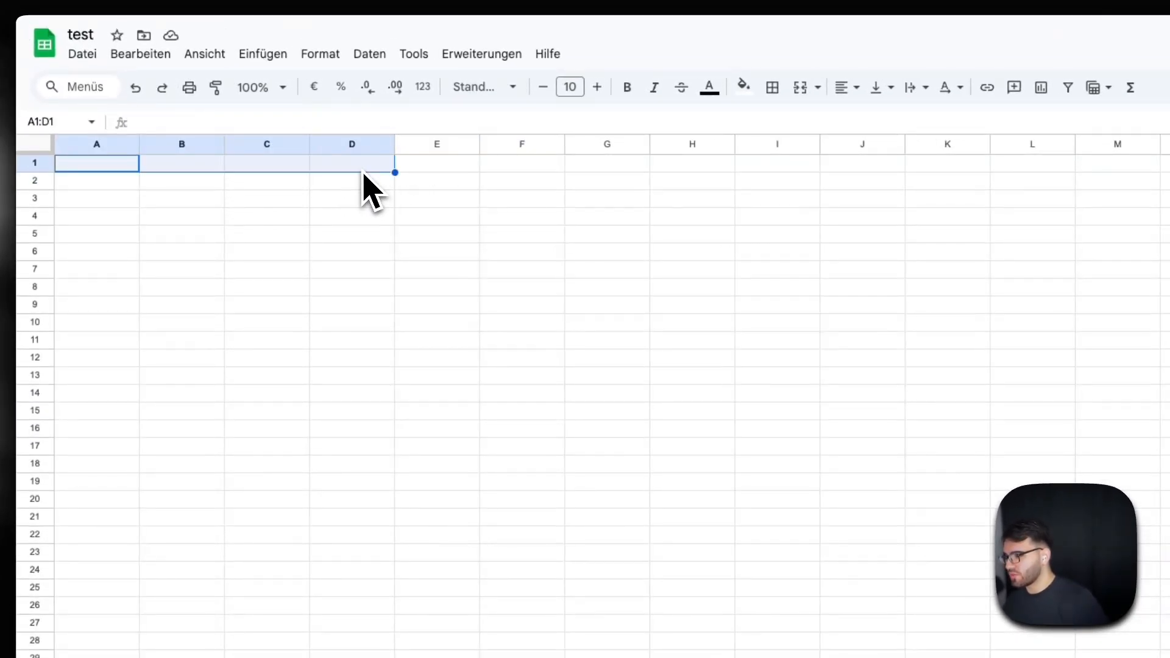
right_click(364, 175)
click(192, 272)
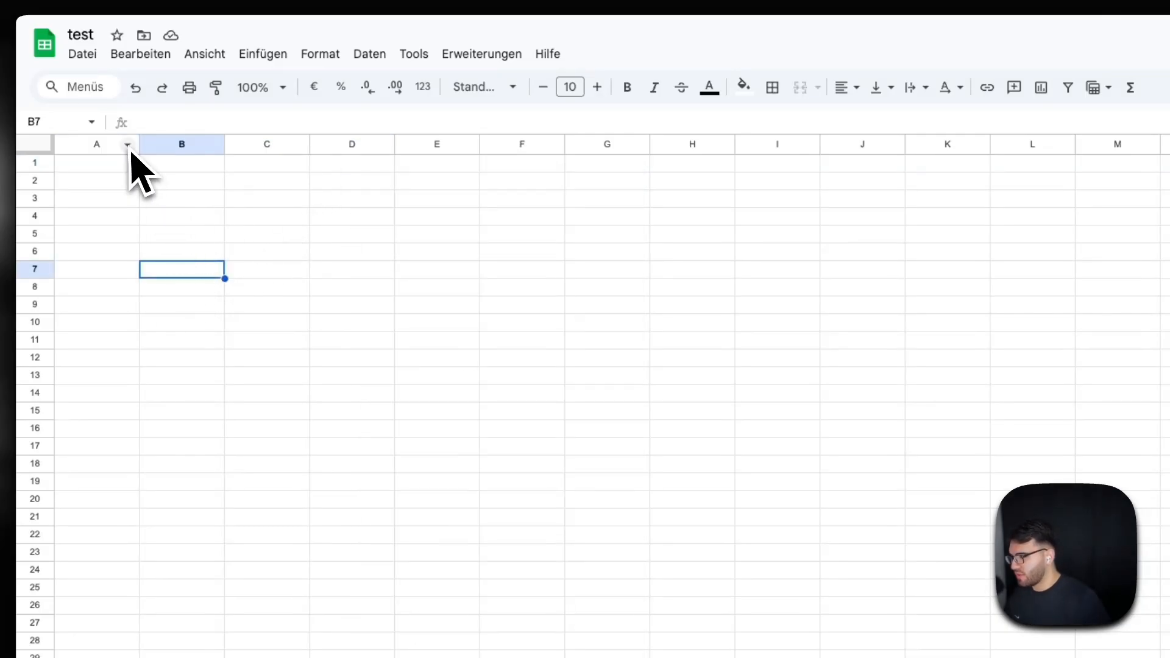
Step: Insert an empty table (Leere Tabelle) at the top of the test spreadsheet in Google Sheets
drag(119, 164, 253, 168)
right_click(271, 168)
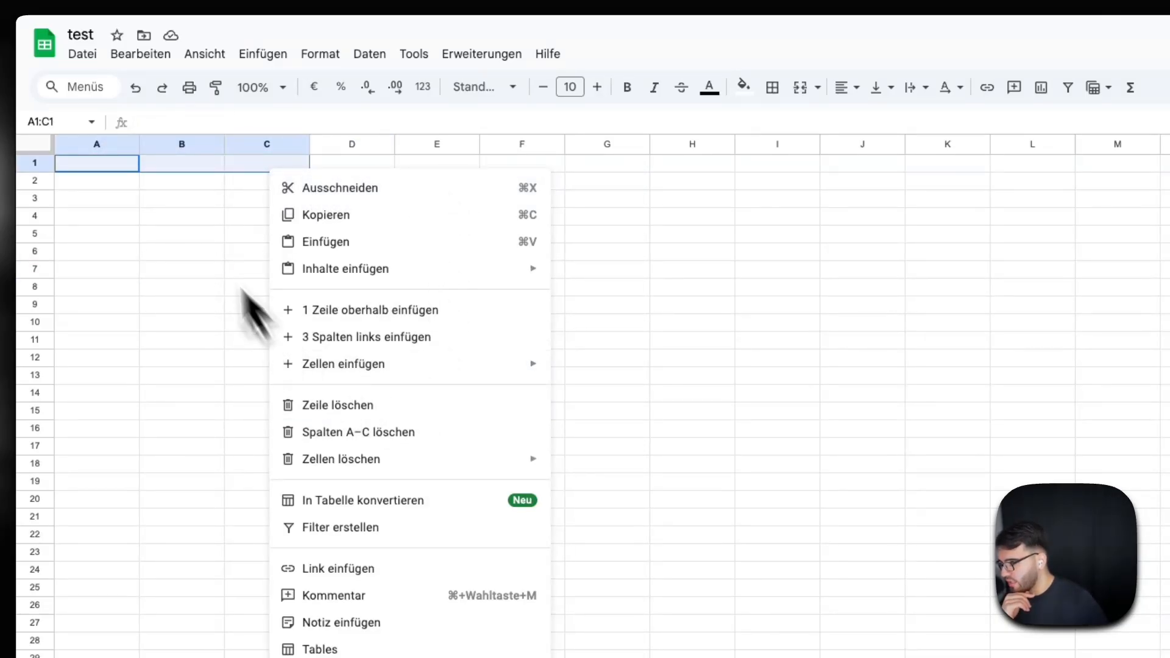
click(259, 55)
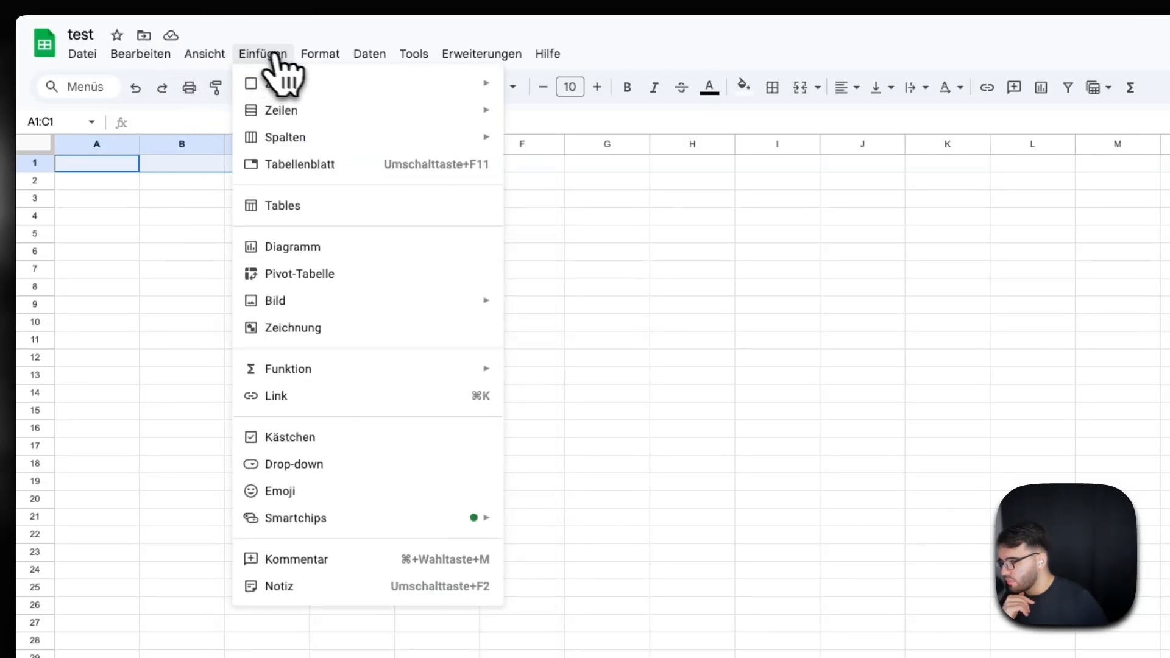
click(280, 203)
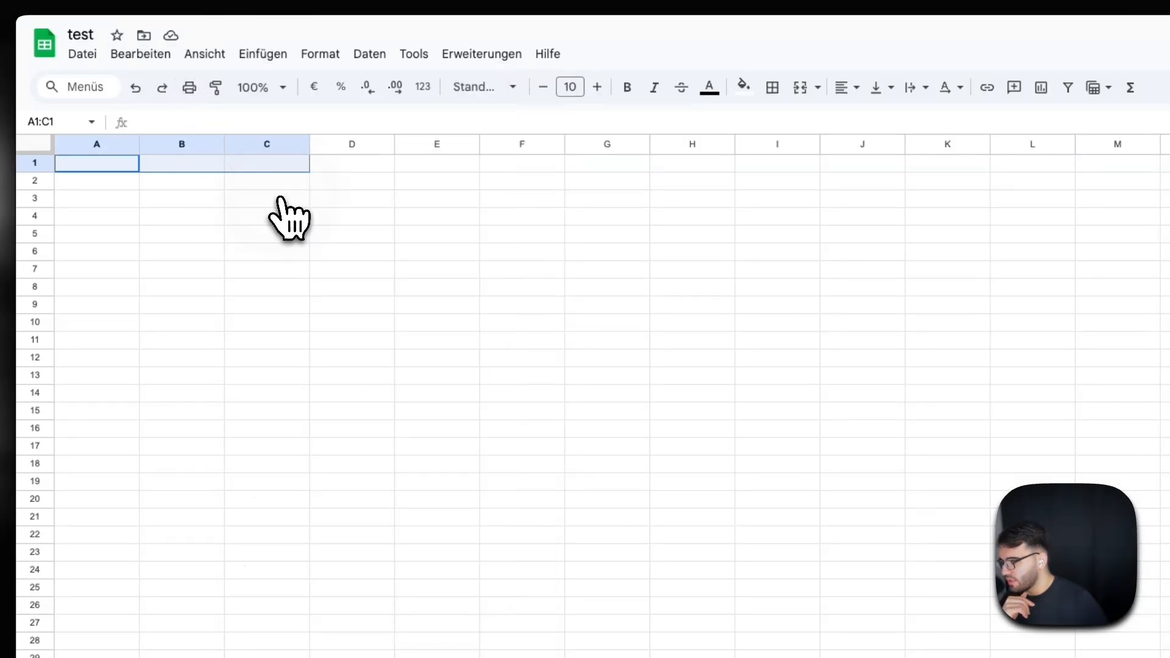
mouse_move(939, 215)
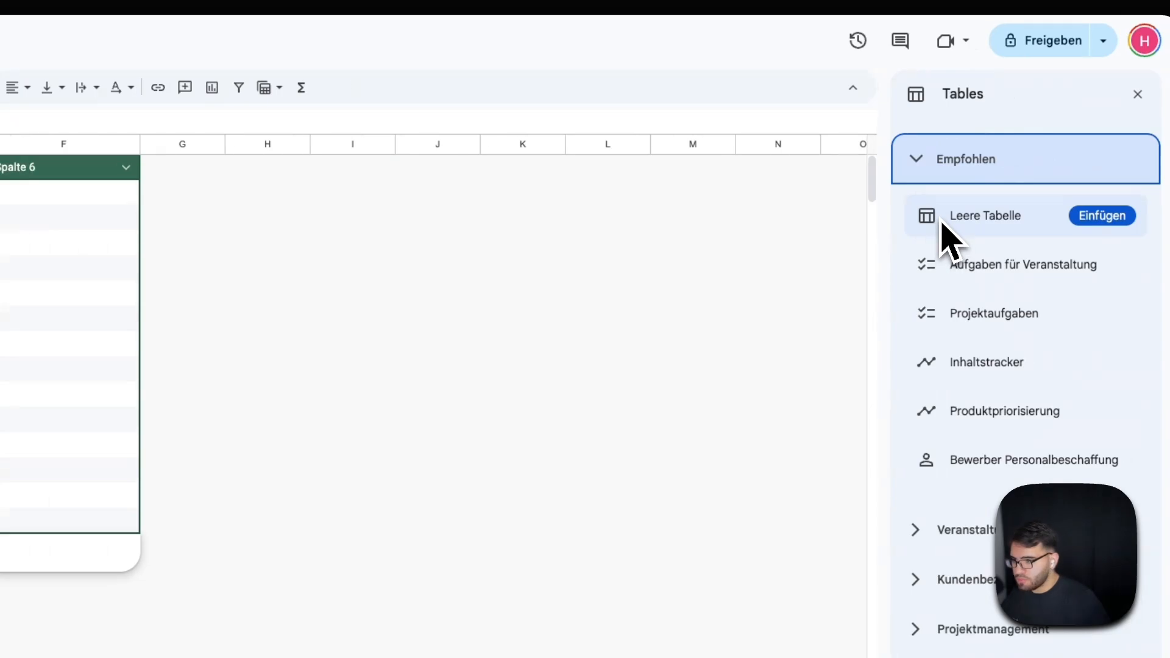
click(945, 236)
click(168, 296)
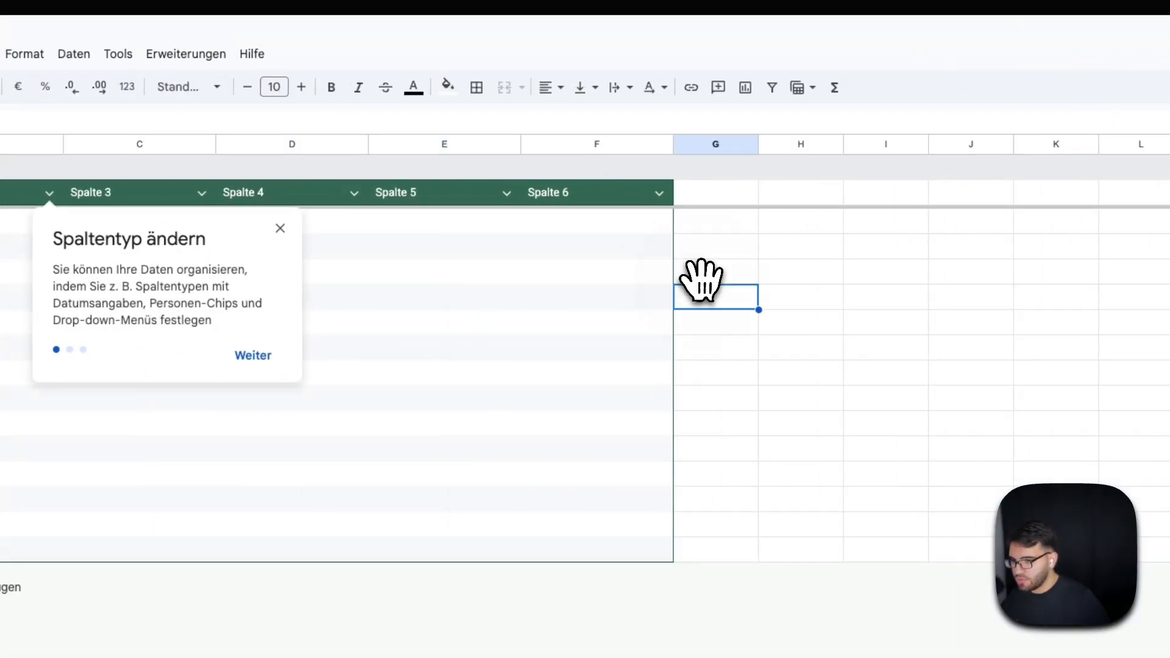
Step: Delete the table columns Spalte 4 to Spalte 6 and dismiss the column type tip
drag(593, 195, 247, 201)
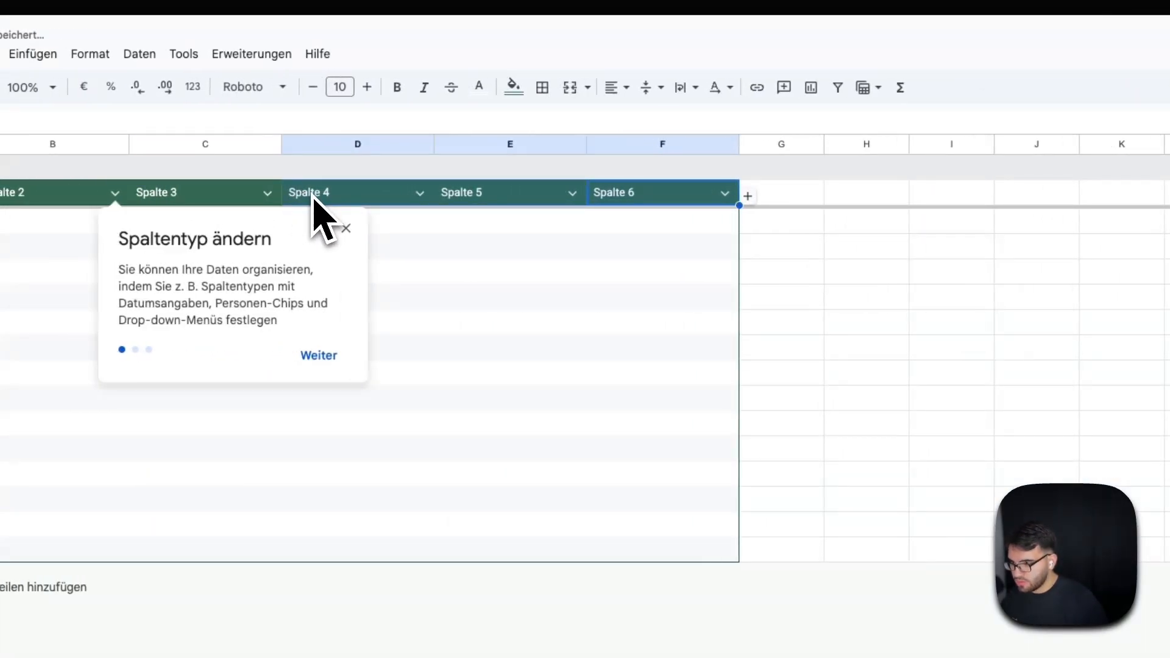
click(346, 228)
click(657, 363)
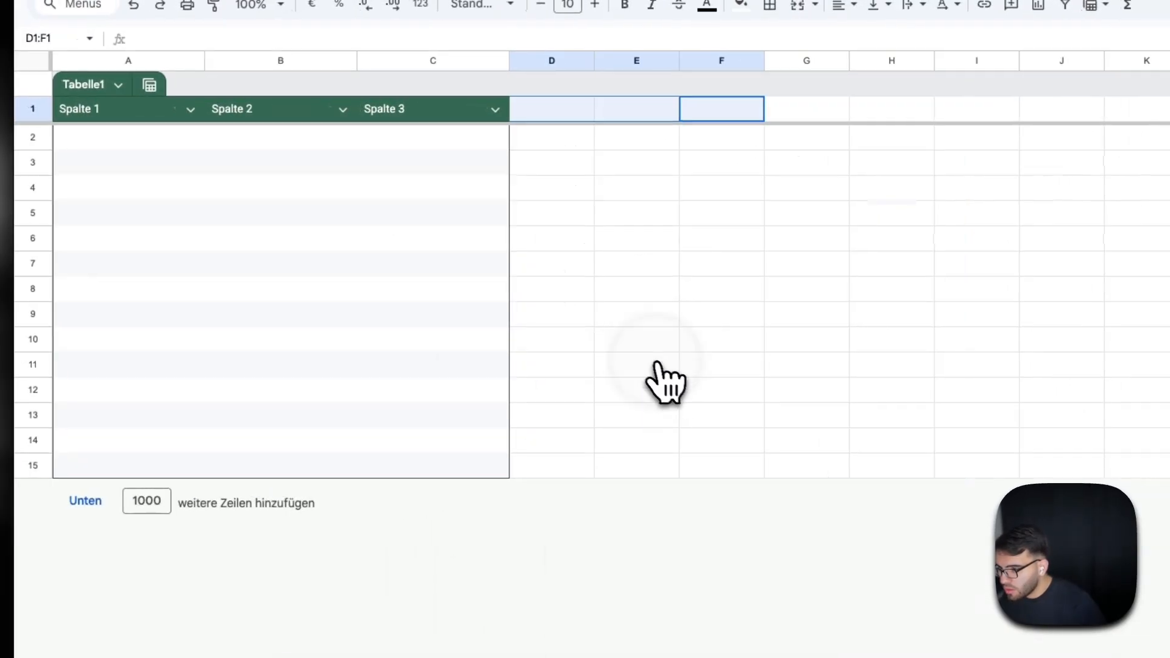
click(641, 244)
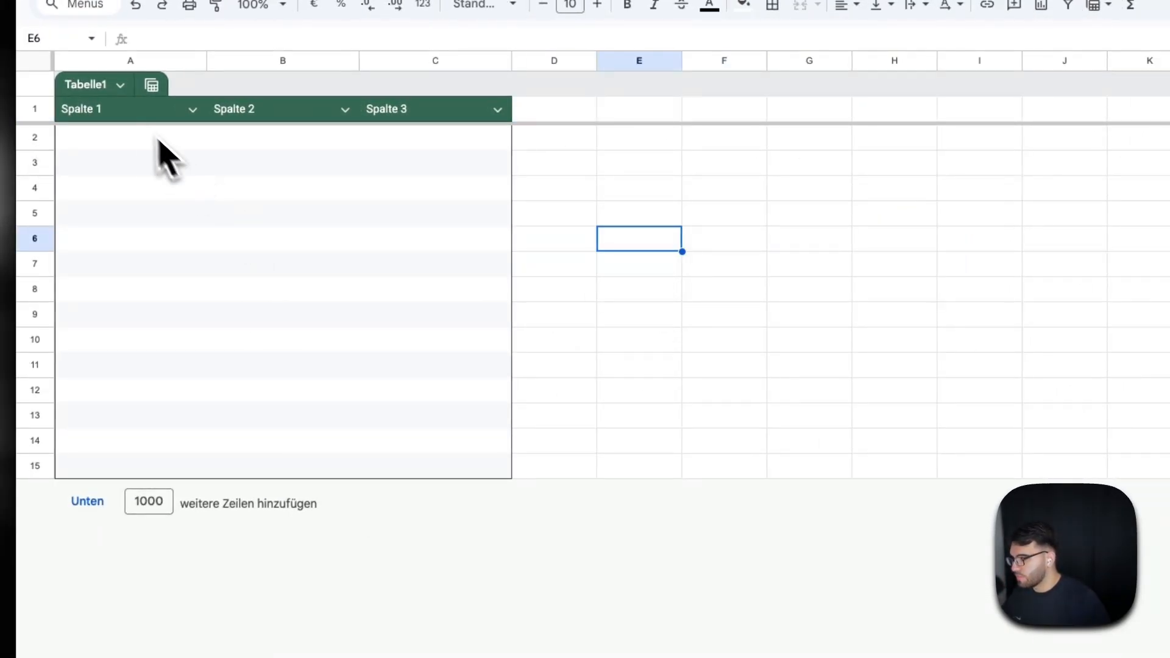
Step: Rename the three table column headers as test, test2 and test3
click(131, 114)
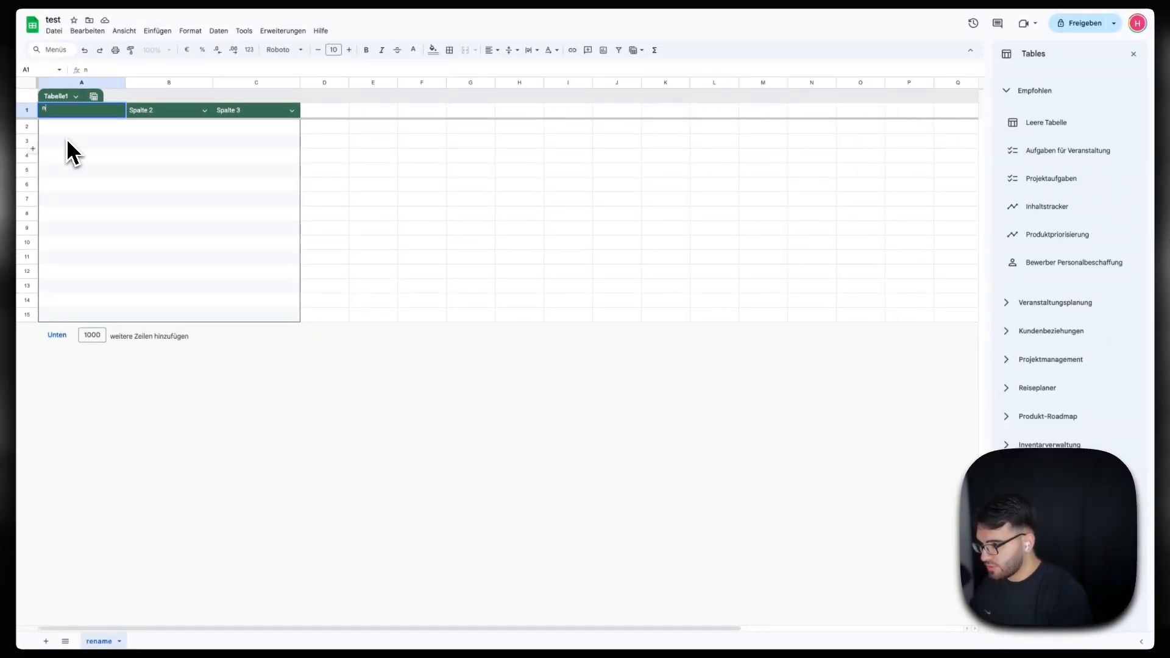
text(test)
click(147, 110)
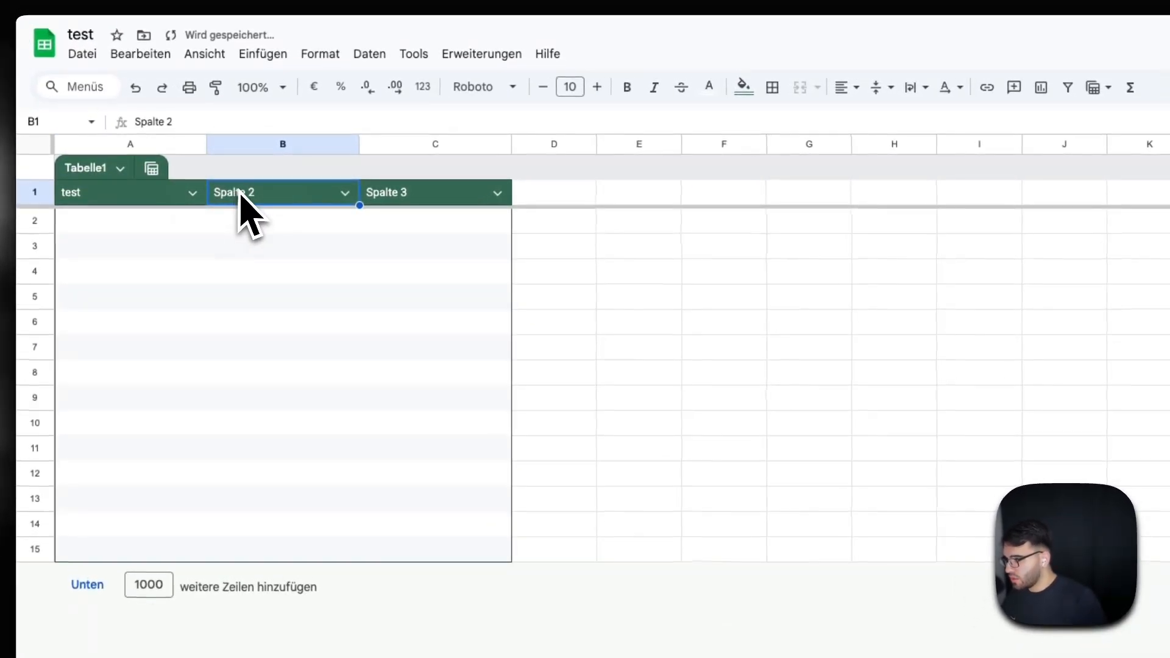
text(test)
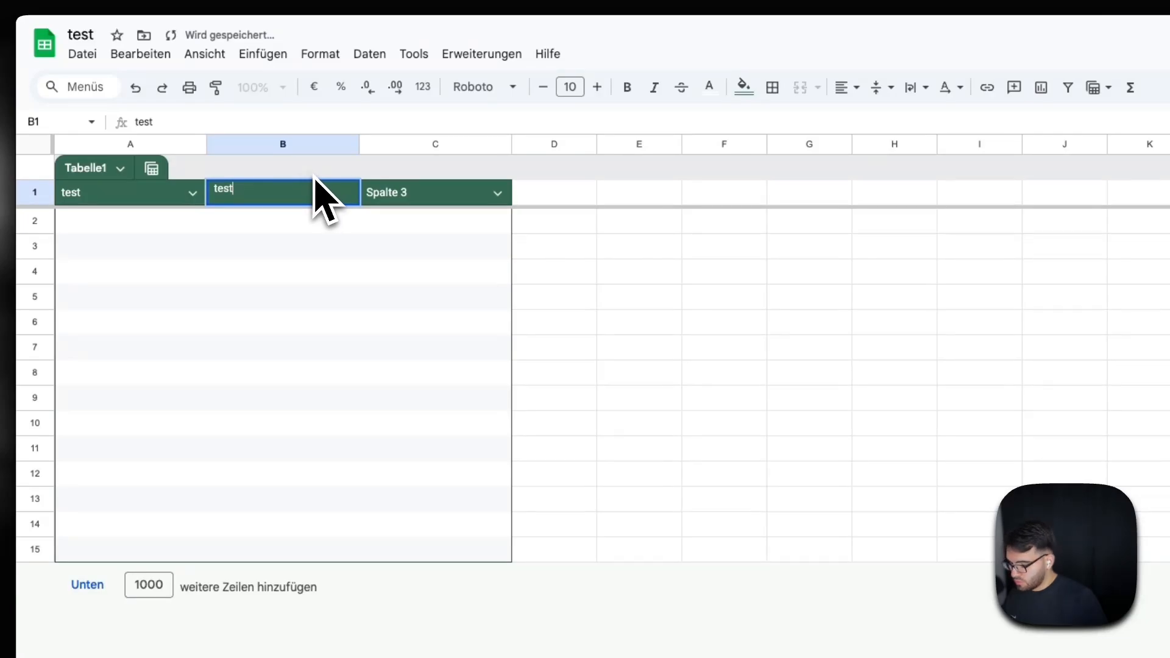
text(3)
click(419, 202)
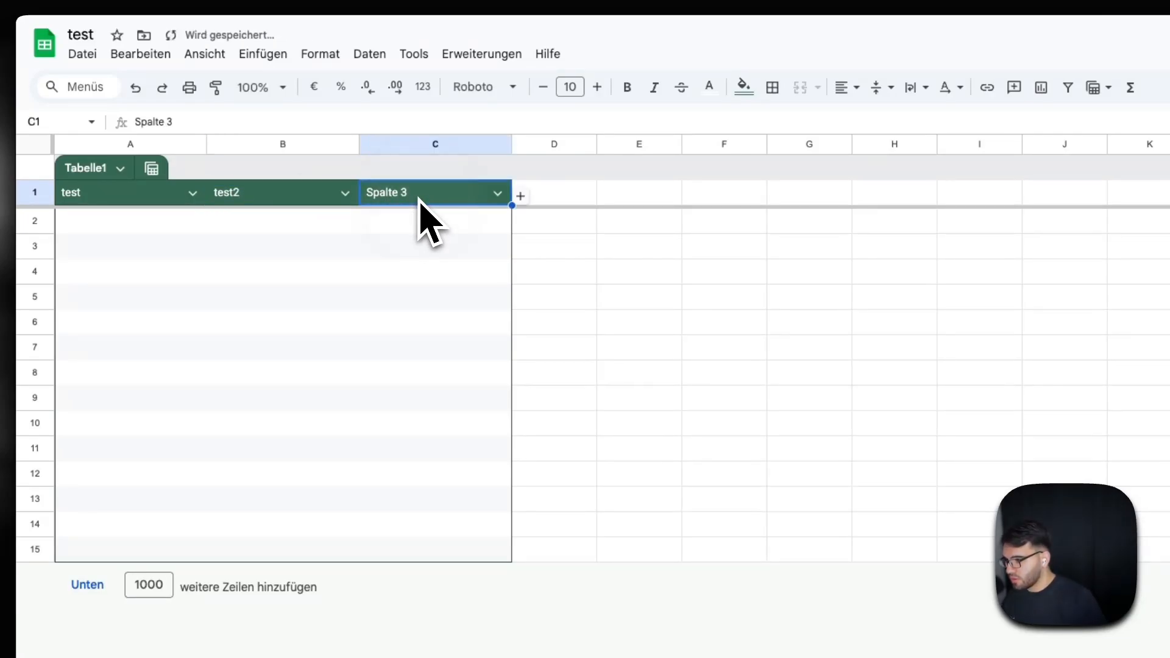
text(test3)
click(604, 270)
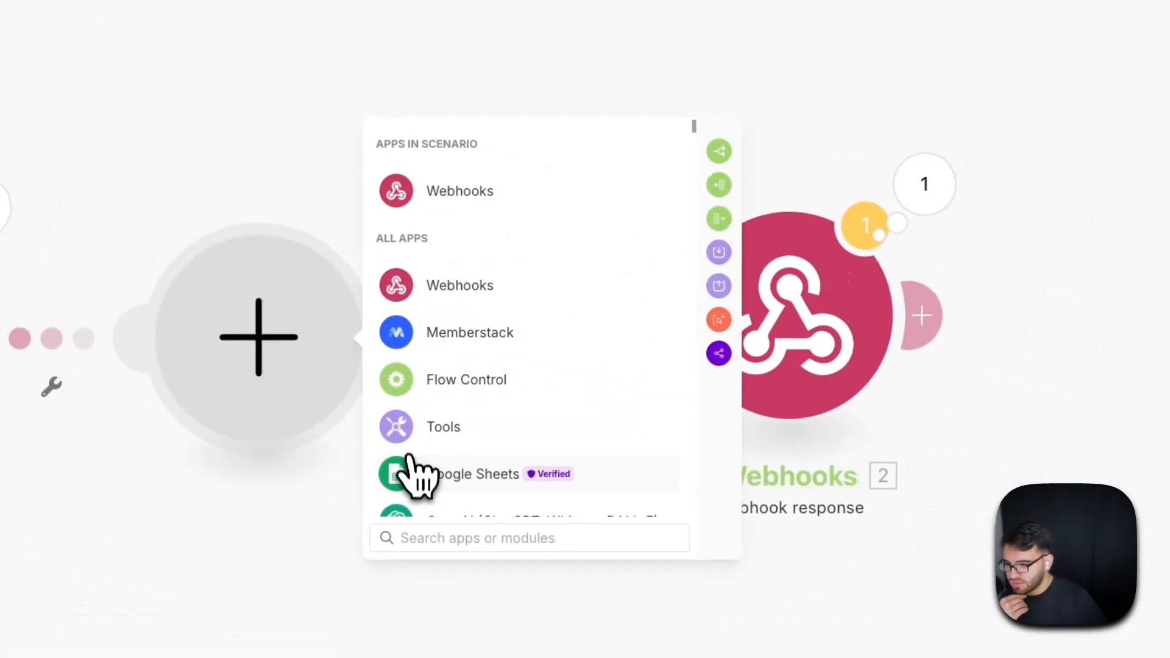
Step: Add a Google Sheets Add a Row module after the Custom webhook, targeting the rename sheet of the test spreadsheet
click(872, 614)
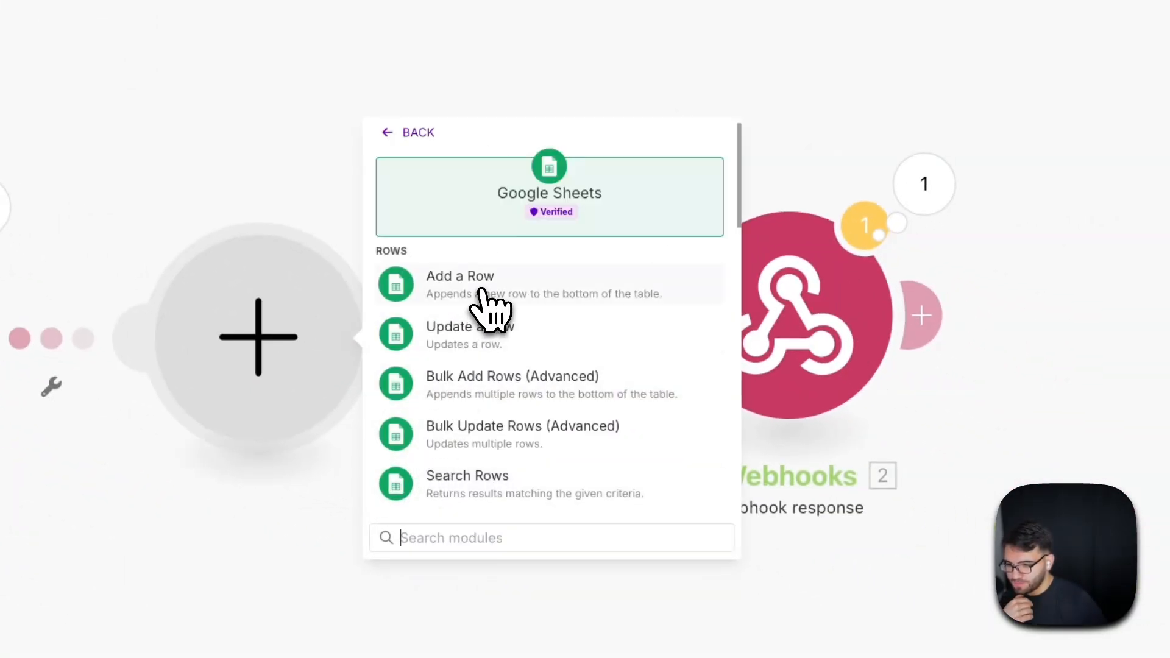
scroll(485, 299, down, 1)
scroll(485, 298, down, 1)
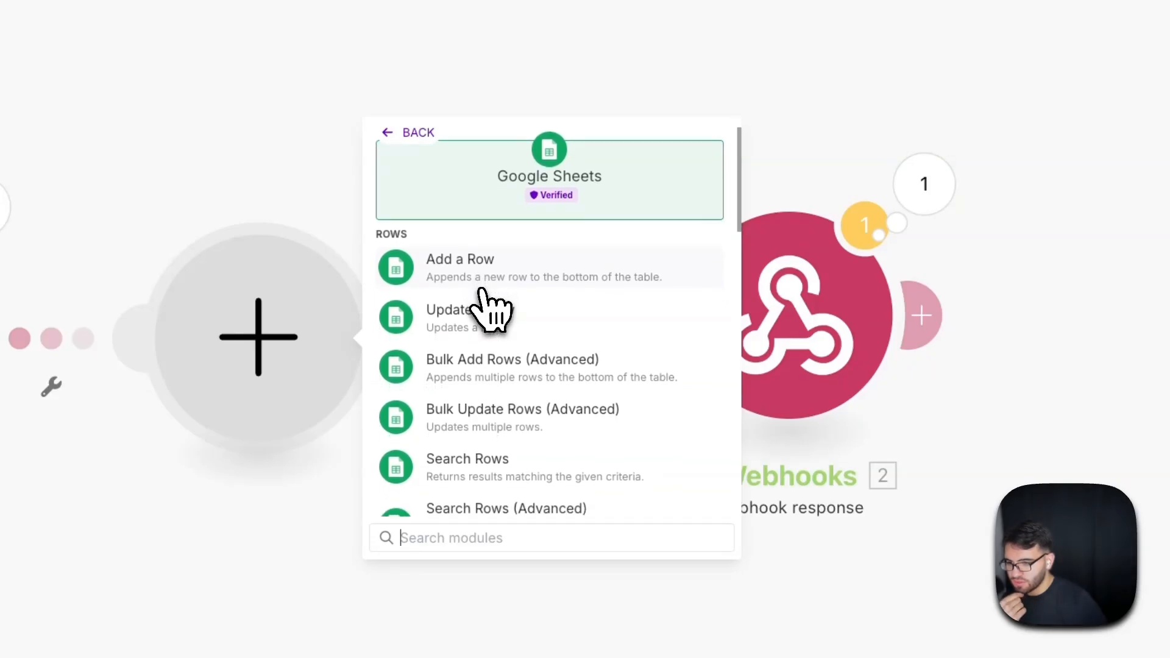
click(480, 292)
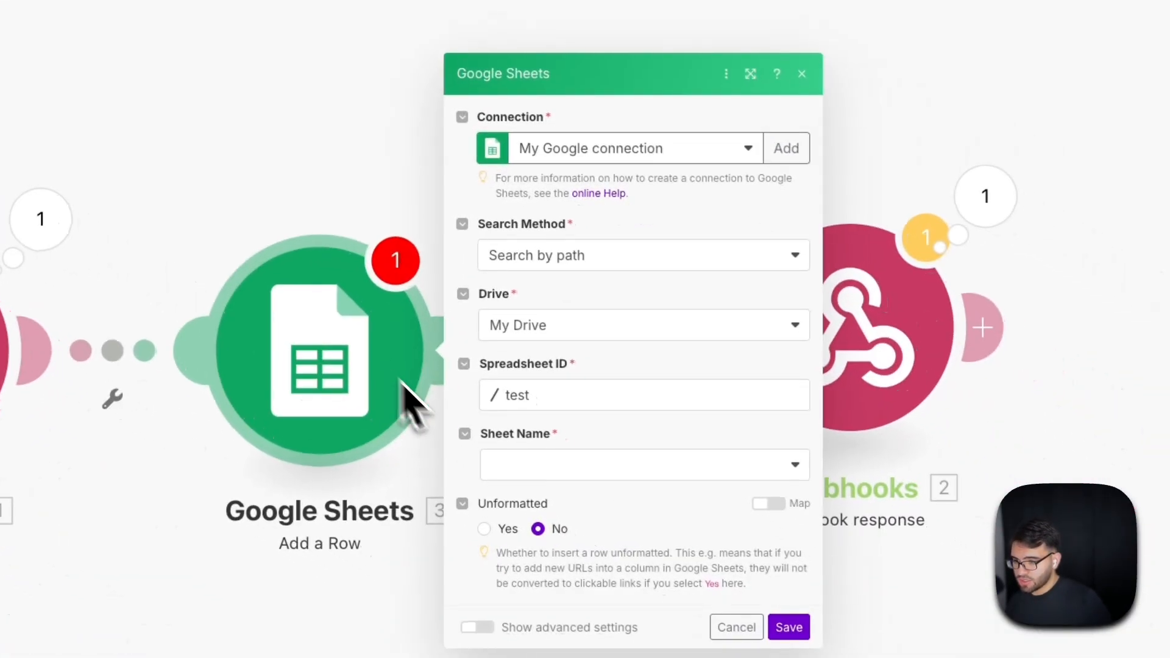
click(487, 462)
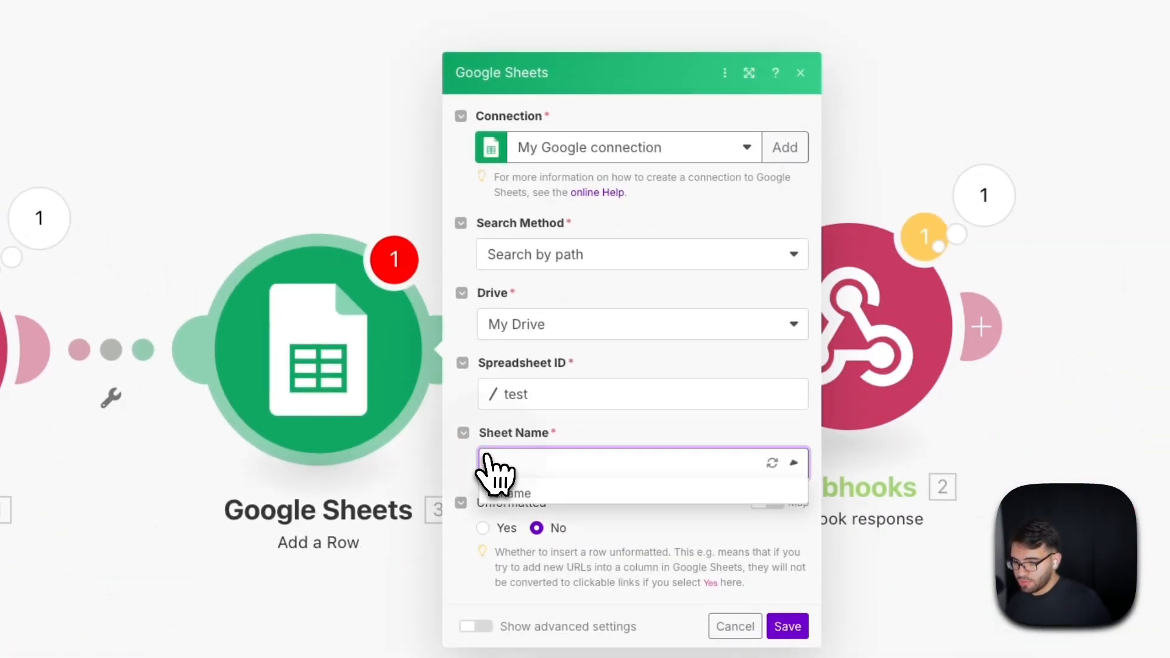
click(527, 494)
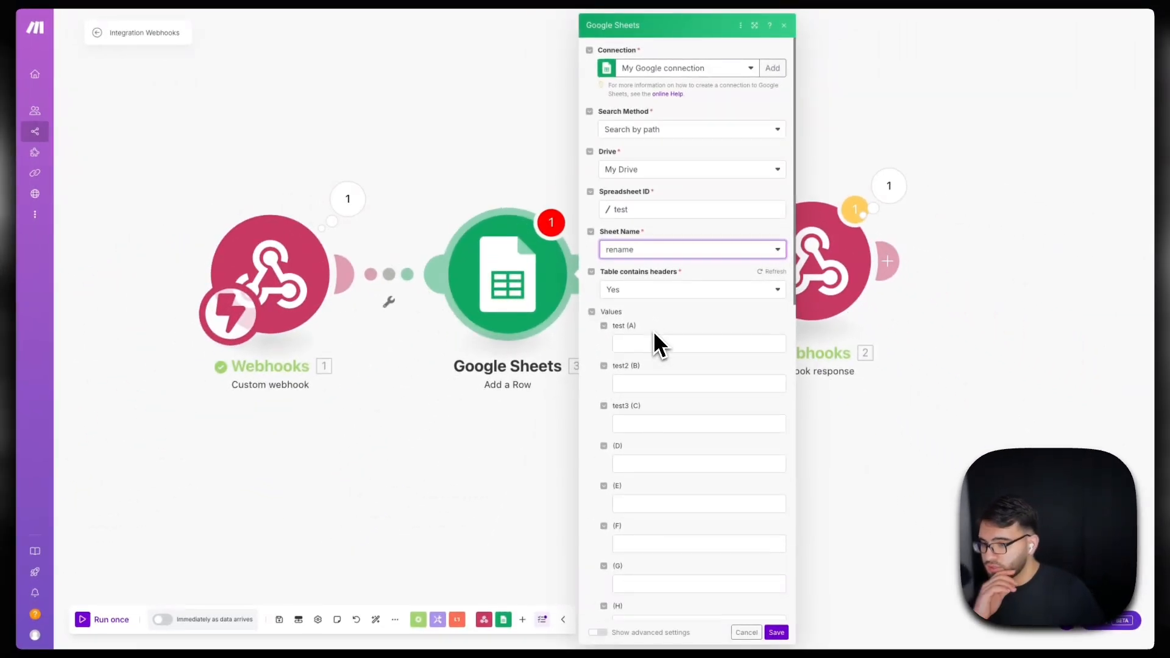
Step: Set the test (A) column value to "this is" followed by the Custom webhook's name variable
scroll(673, 462, down, 2)
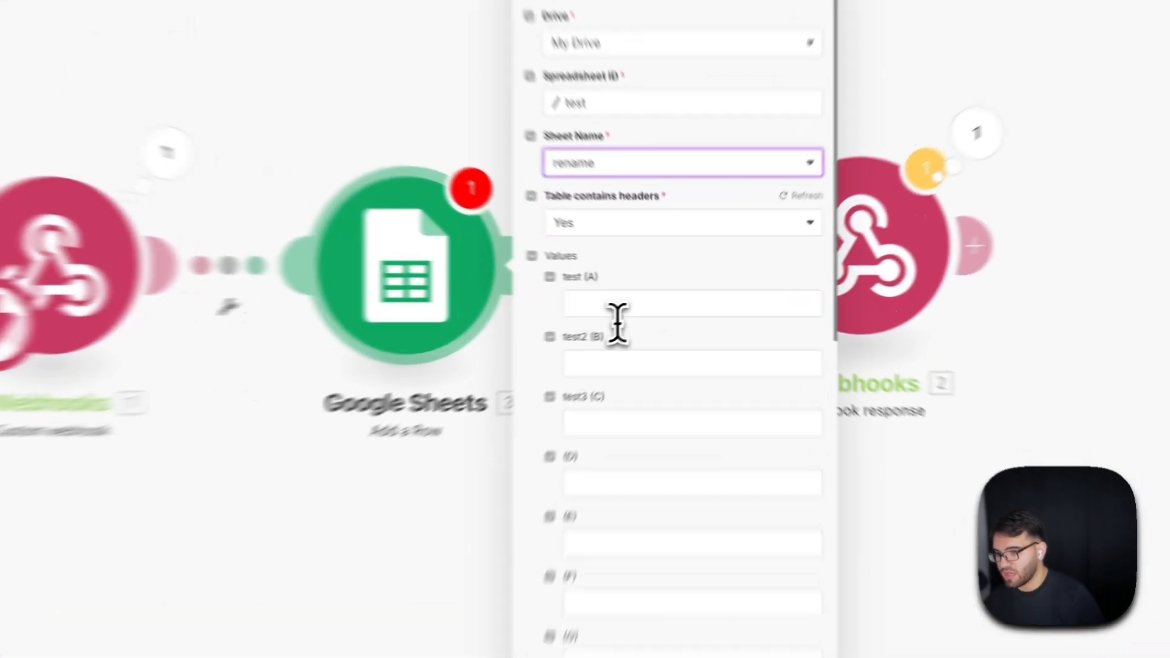
click(648, 303)
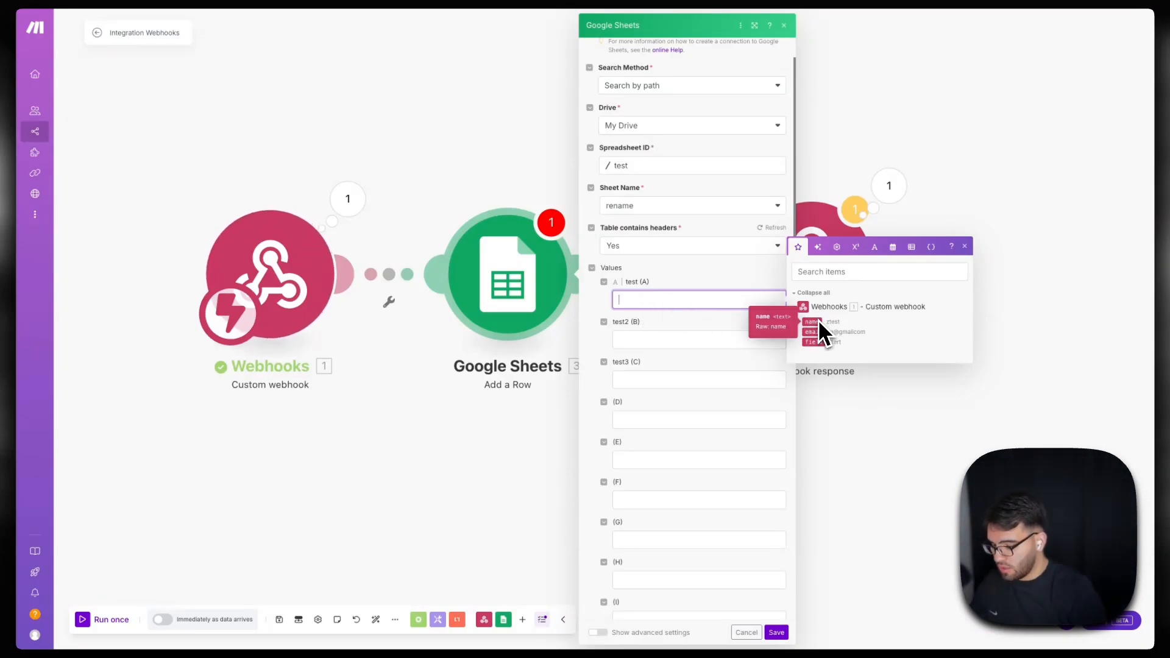
text(this is)
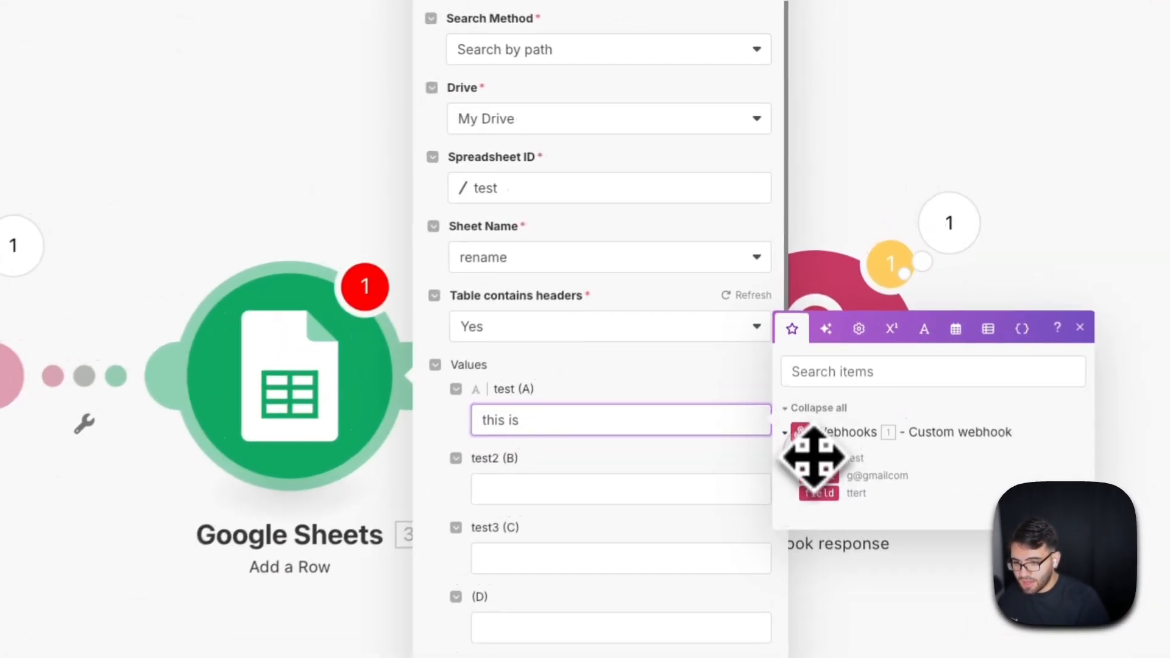
click(812, 321)
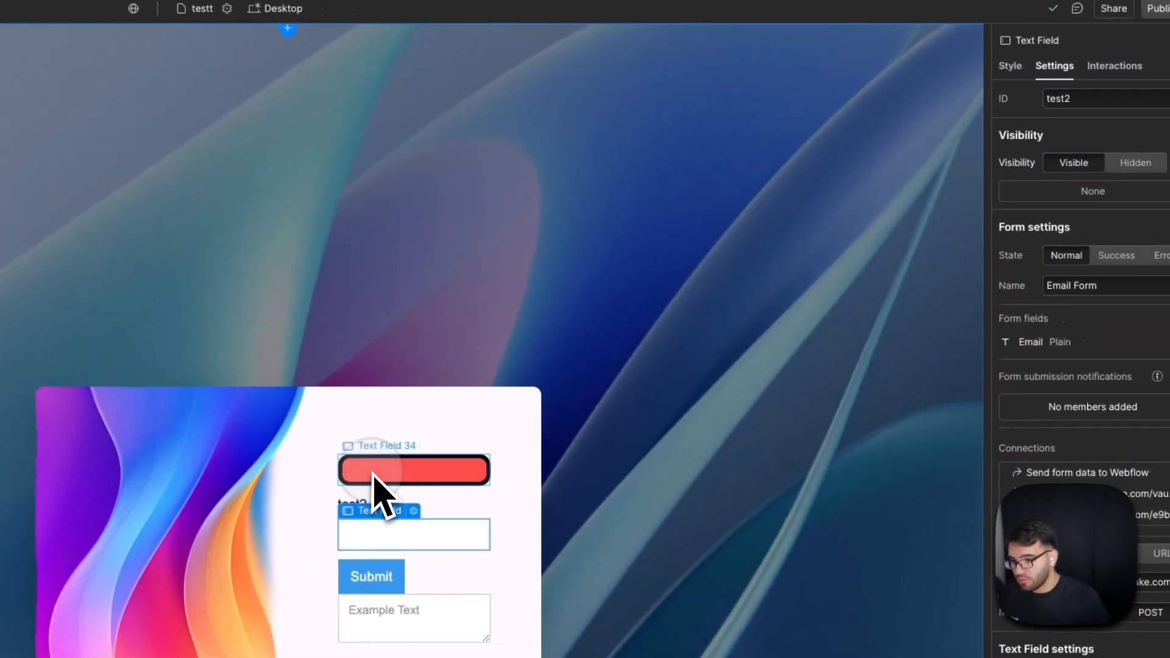
click(373, 473)
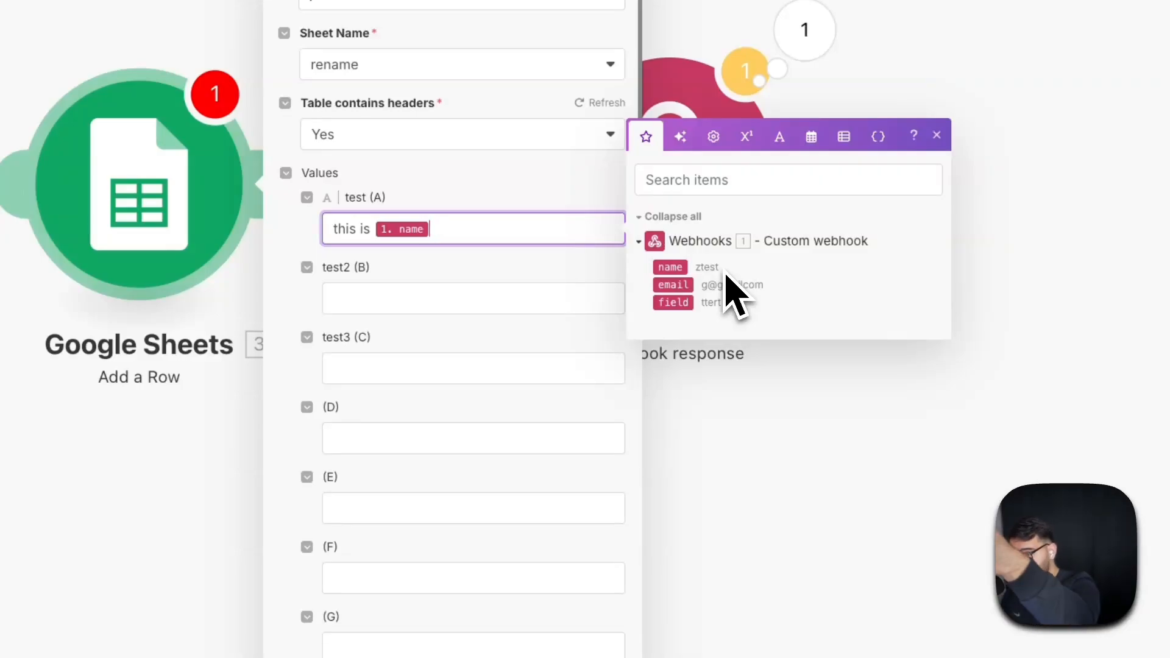
Step: Map the webhook's email to test2 (B) and field to test3 (C), and save the Add a Row module
click(578, 292)
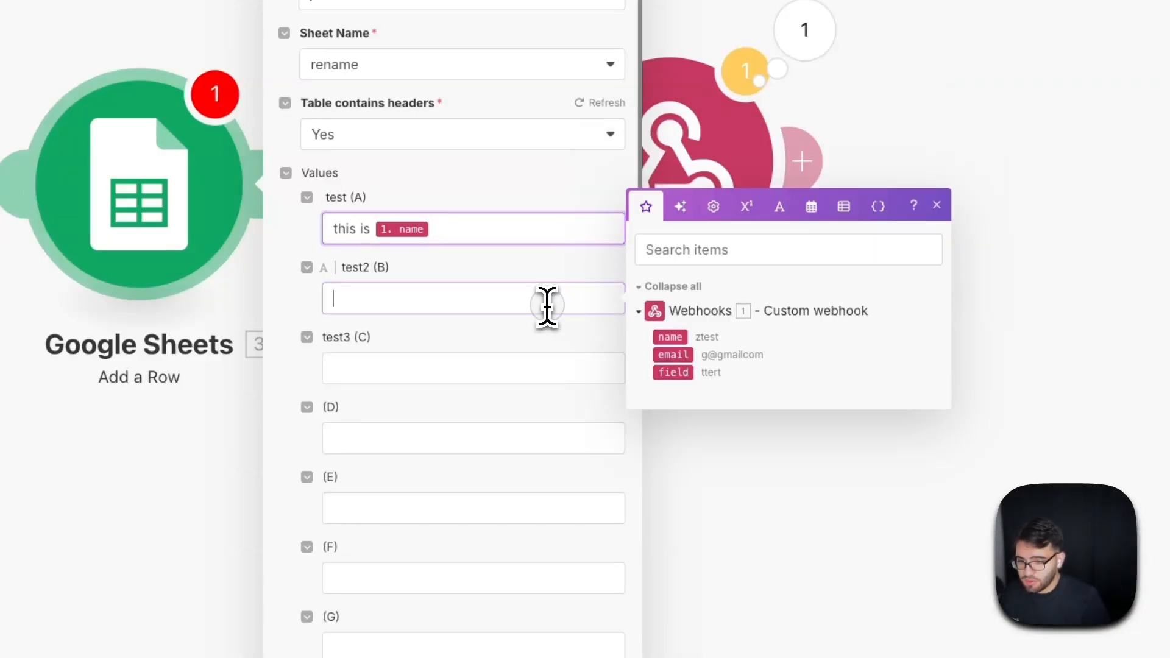
click(673, 355)
click(514, 364)
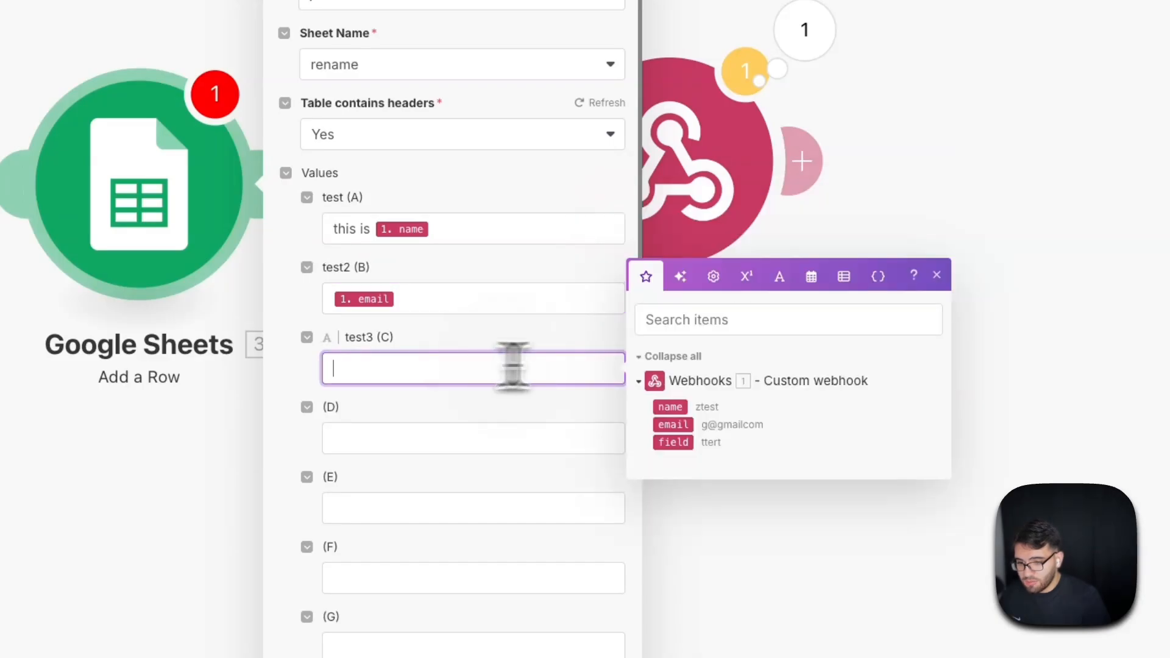
click(674, 441)
scroll(402, 439, down, 8)
scroll(403, 438, down, 5)
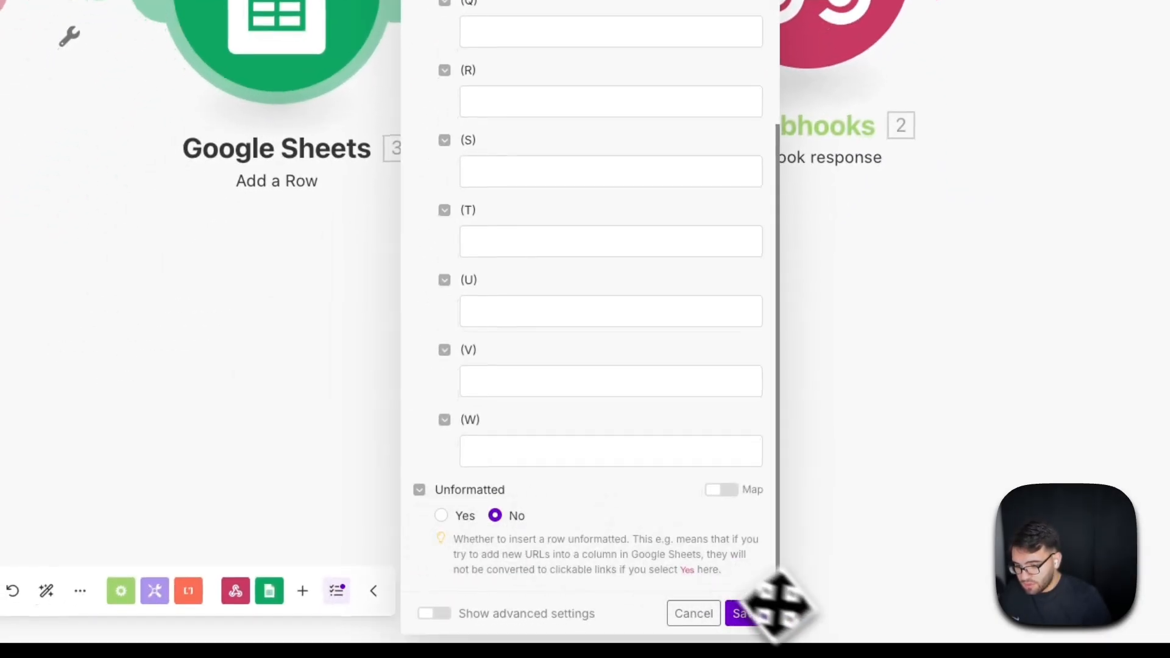
click(743, 615)
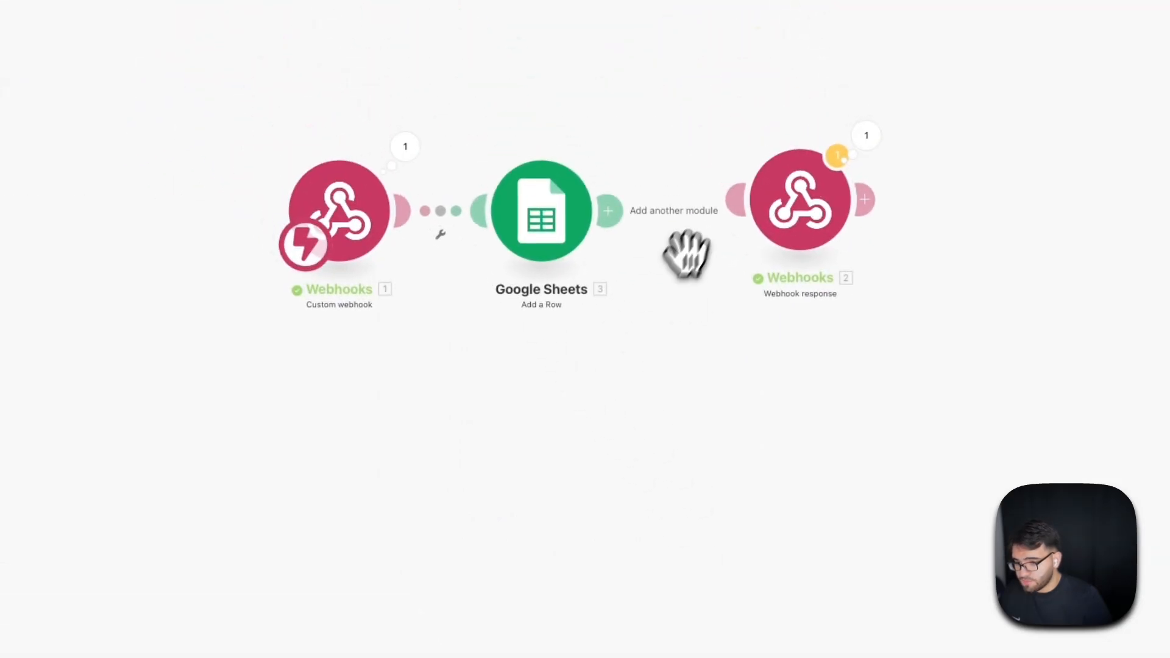
Step: Link the Google Sheets module to the Webhook response module
drag(673, 104, 522, 121)
drag(726, 368, 713, 320)
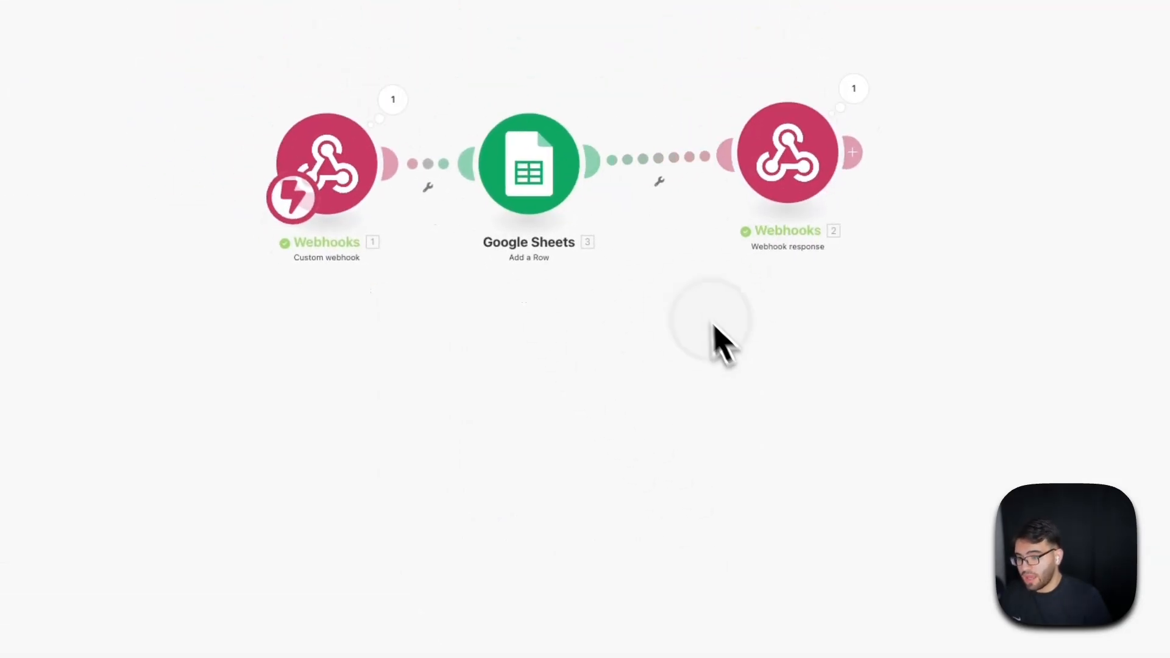
scroll(700, 275, up, 4)
drag(691, 193, 688, 269)
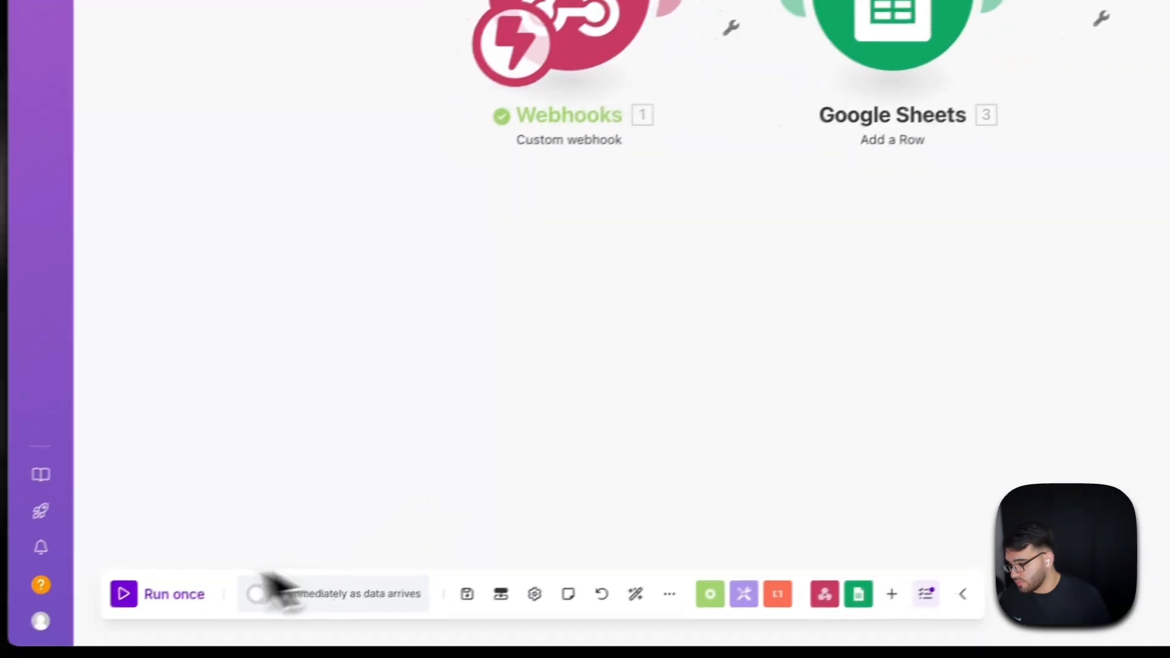
Step: Run the scenario once and check the submitted row in the test spreadsheet's table
click(144, 598)
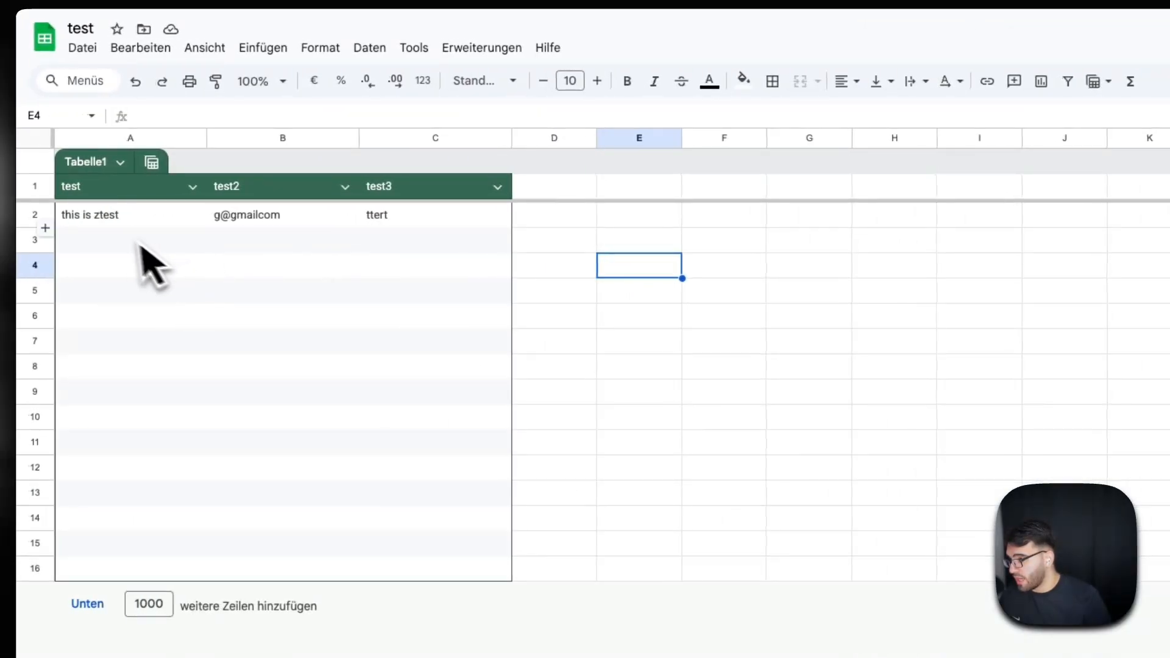
drag(122, 223, 399, 227)
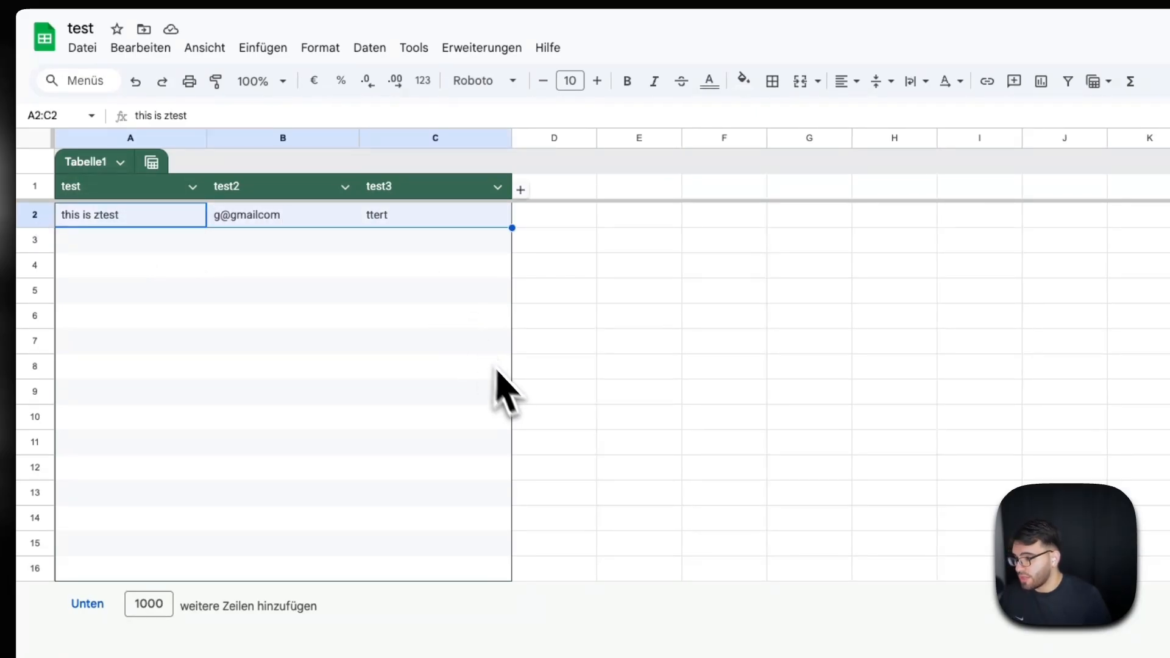
click(536, 373)
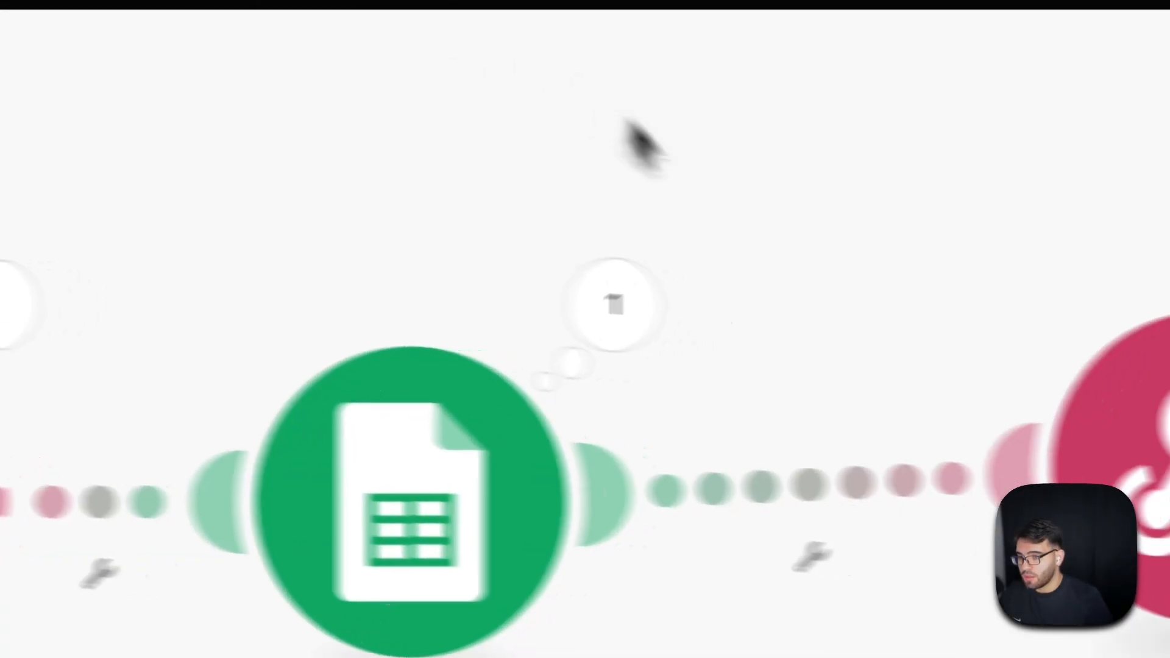
click(829, 385)
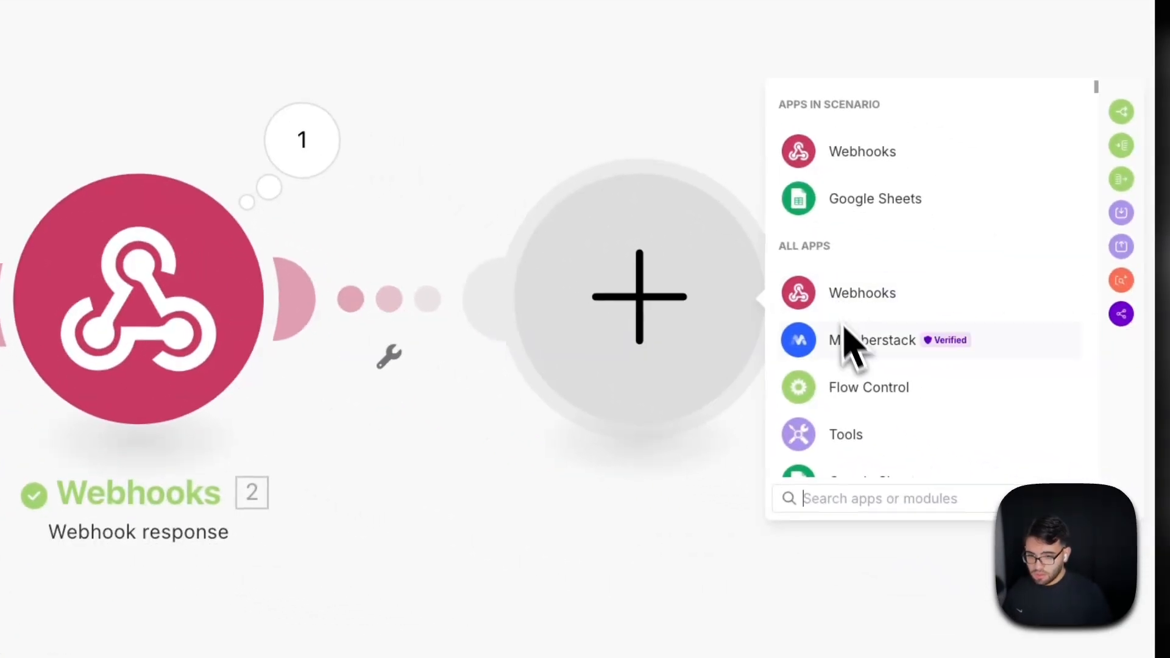
text(gohi)
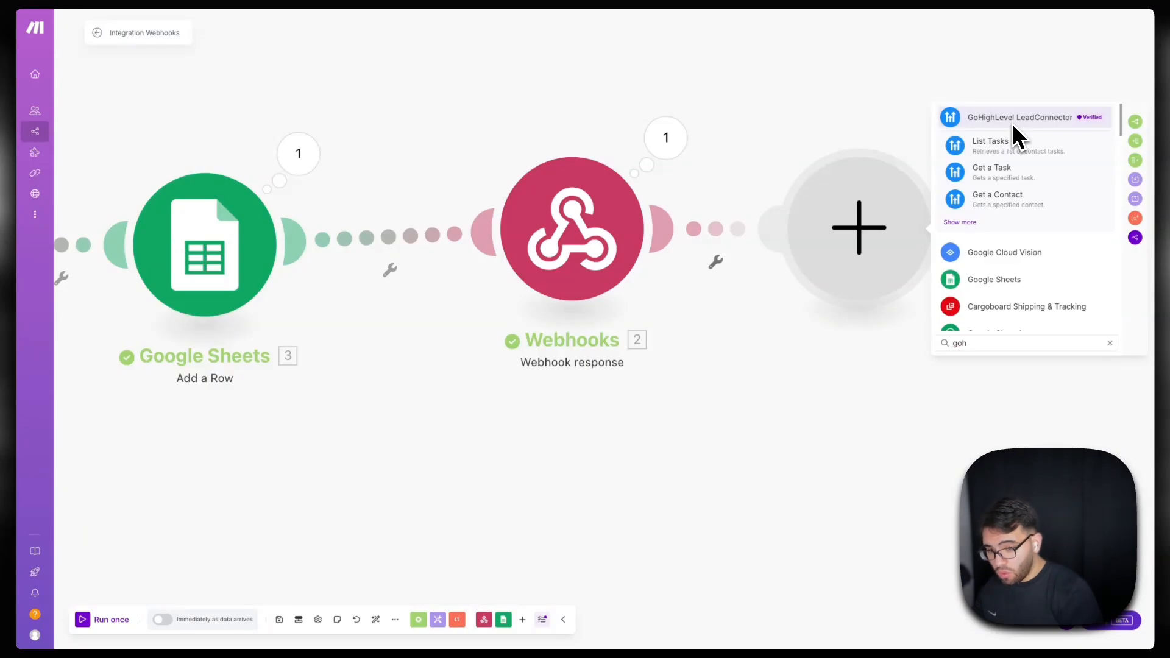
key(BackSpace)
key(BackSpace)
key(BackSpace)
key(BackSpace)
text(slack)
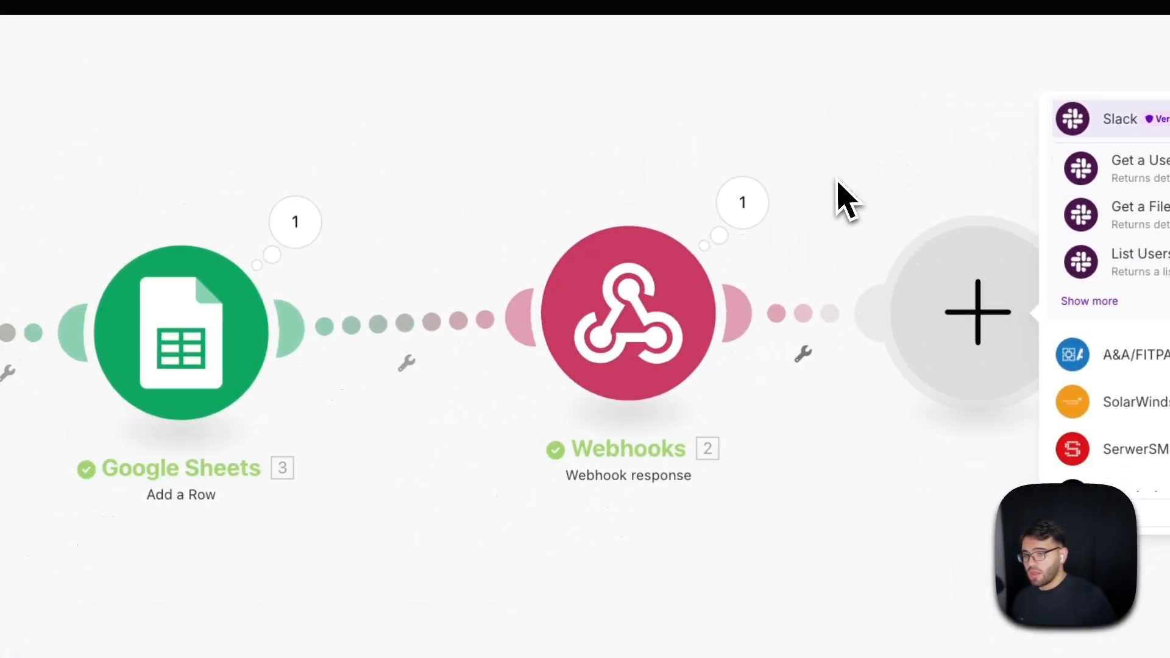
click(839, 183)
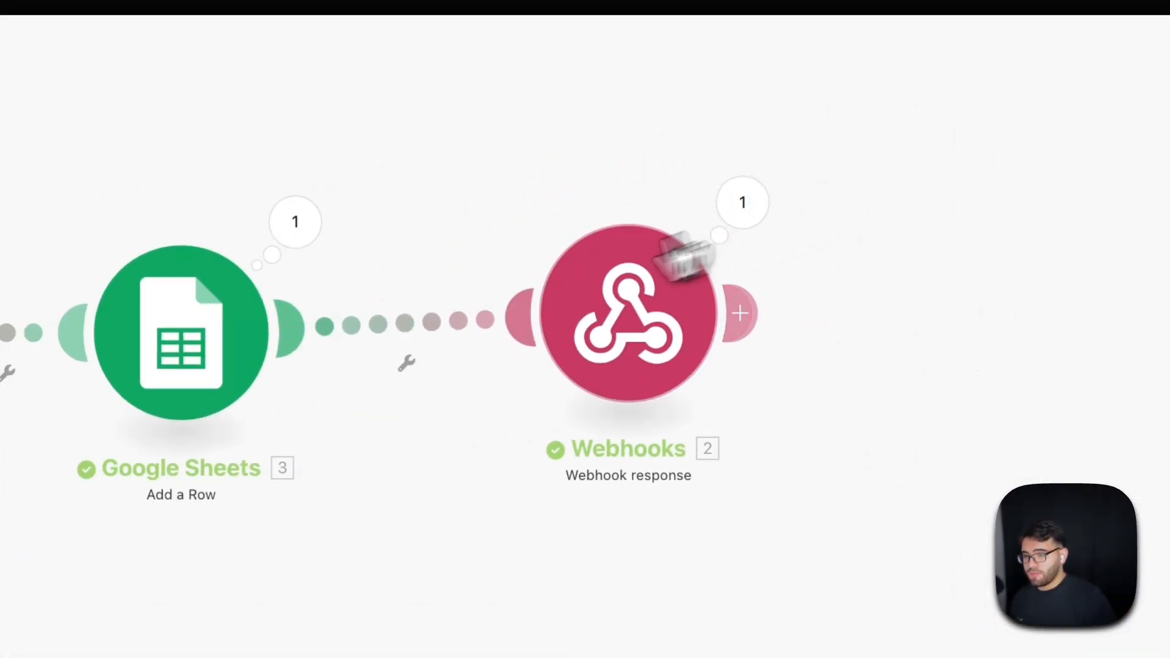
right_click(371, 335)
click(407, 374)
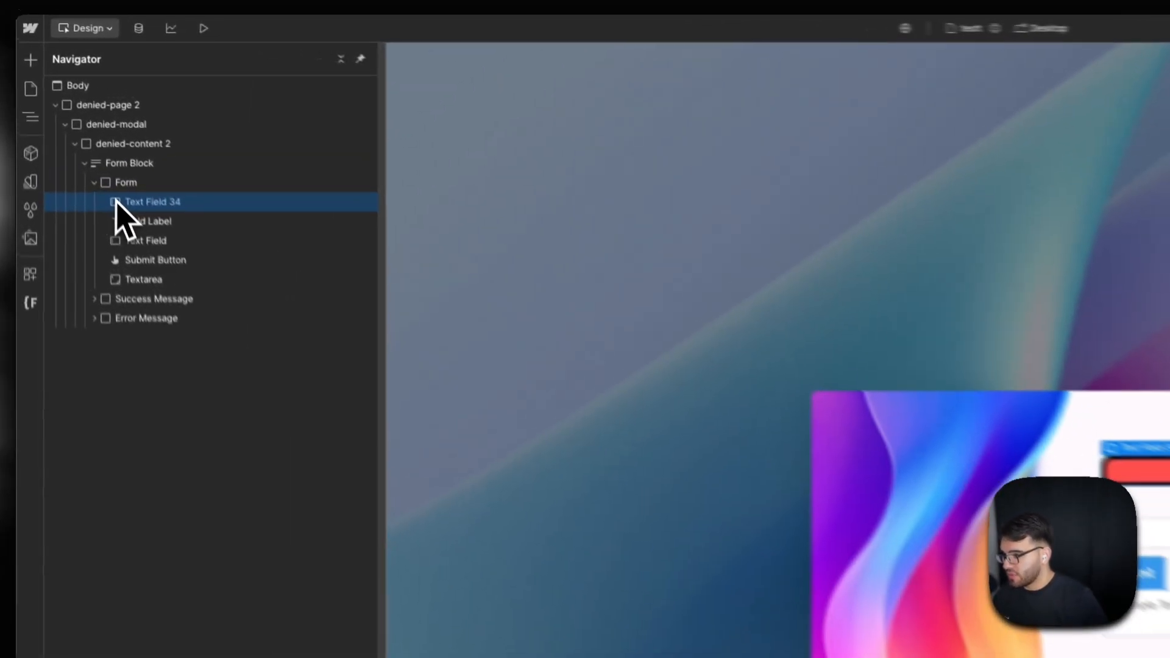
Step: In Webflow, wrap Text Field 34 in a Div Block and move the form's other elements into it, with the Textarea above the Submit Button
right_click(76, 120)
mouse_move(135, 138)
click(303, 243)
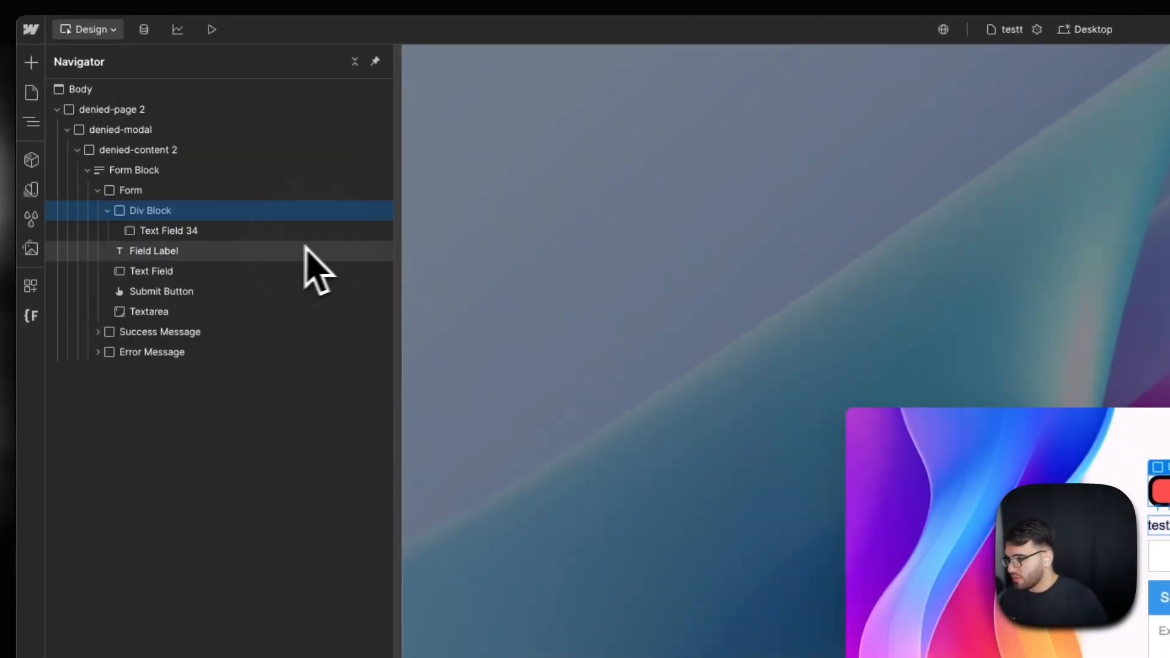
drag(149, 253, 221, 284)
click(187, 295)
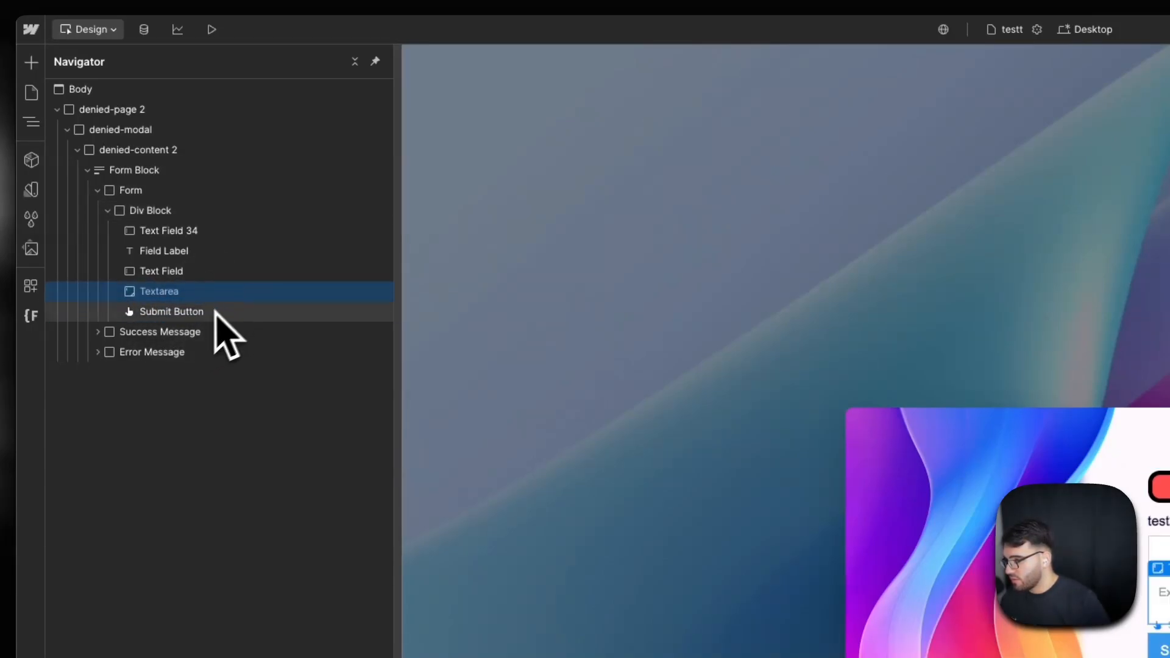
click(191, 312)
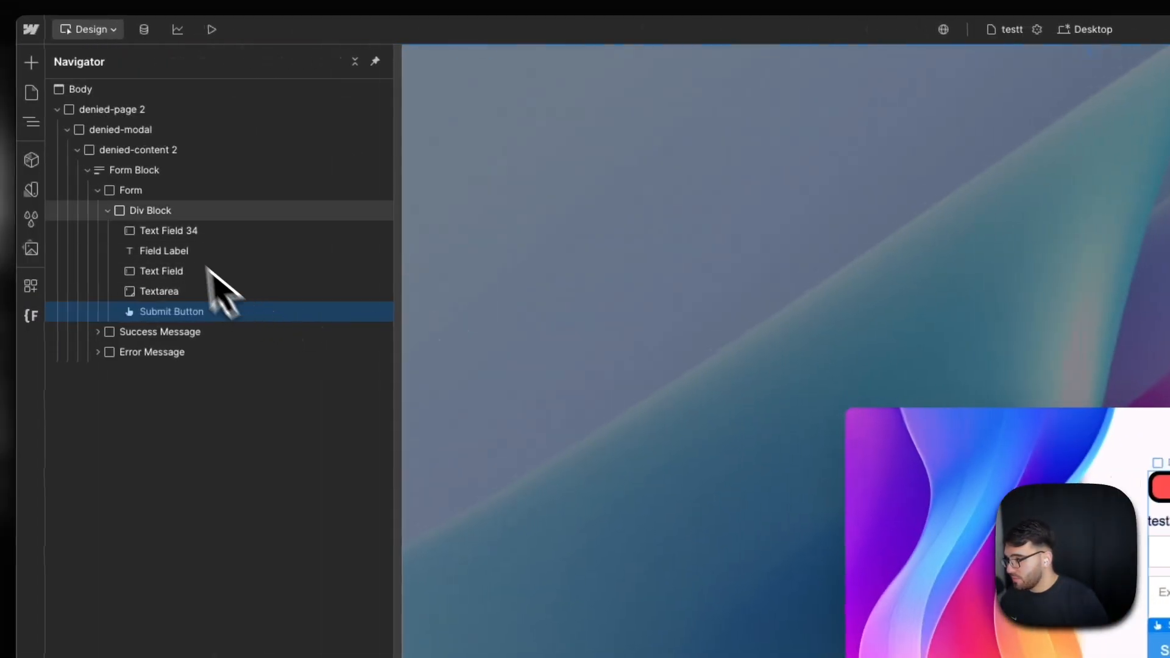
Step: Add a Button element inside the Div Block and set its ID to form2
click(155, 209)
key(super+e)
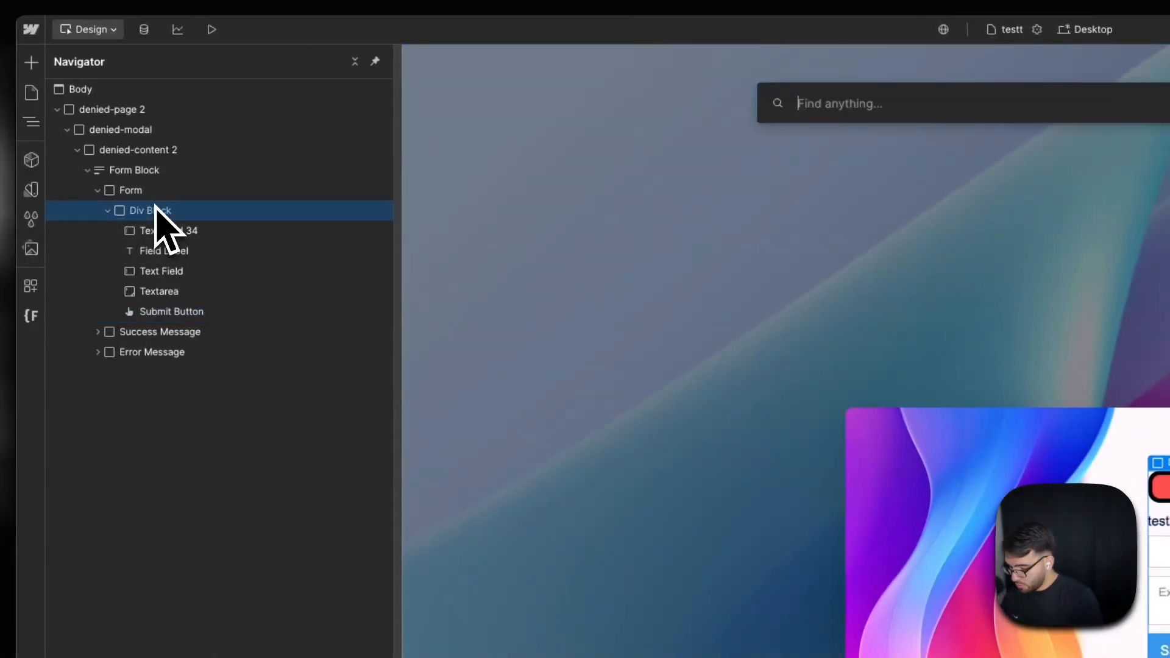
text(butto)
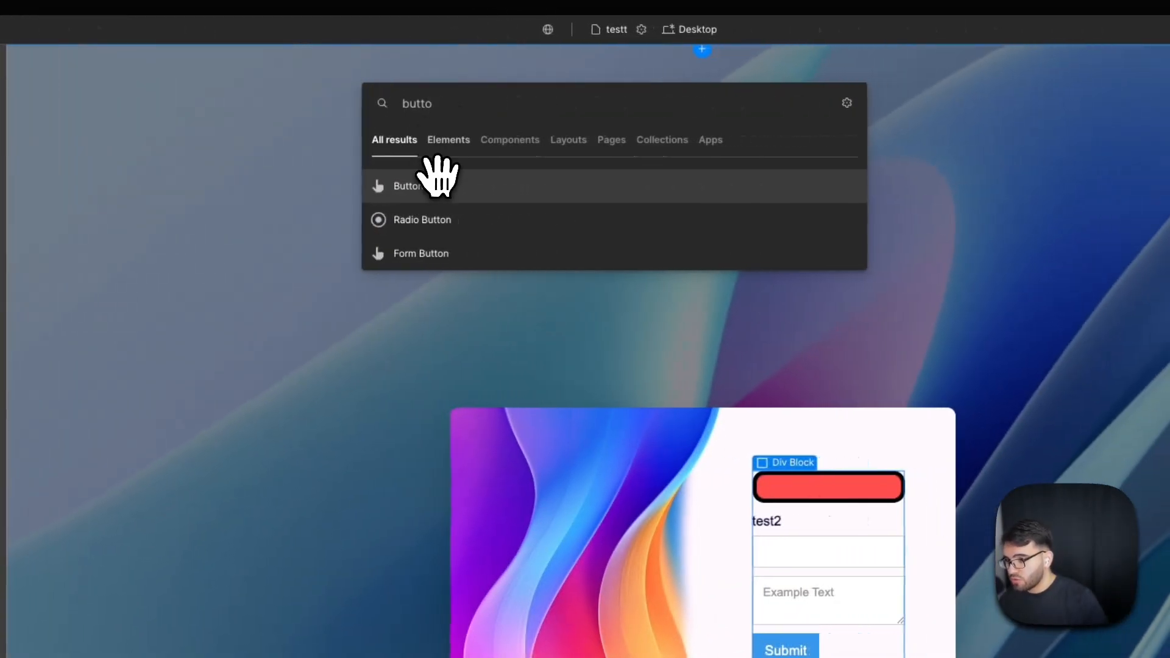
click(823, 183)
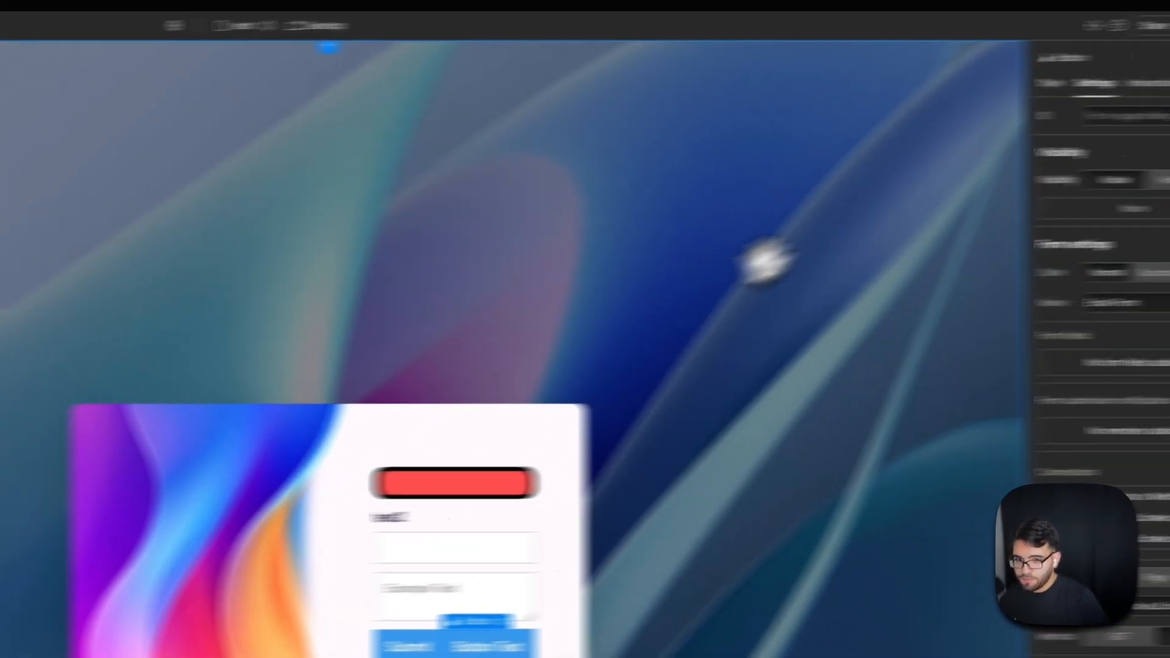
click(1043, 124)
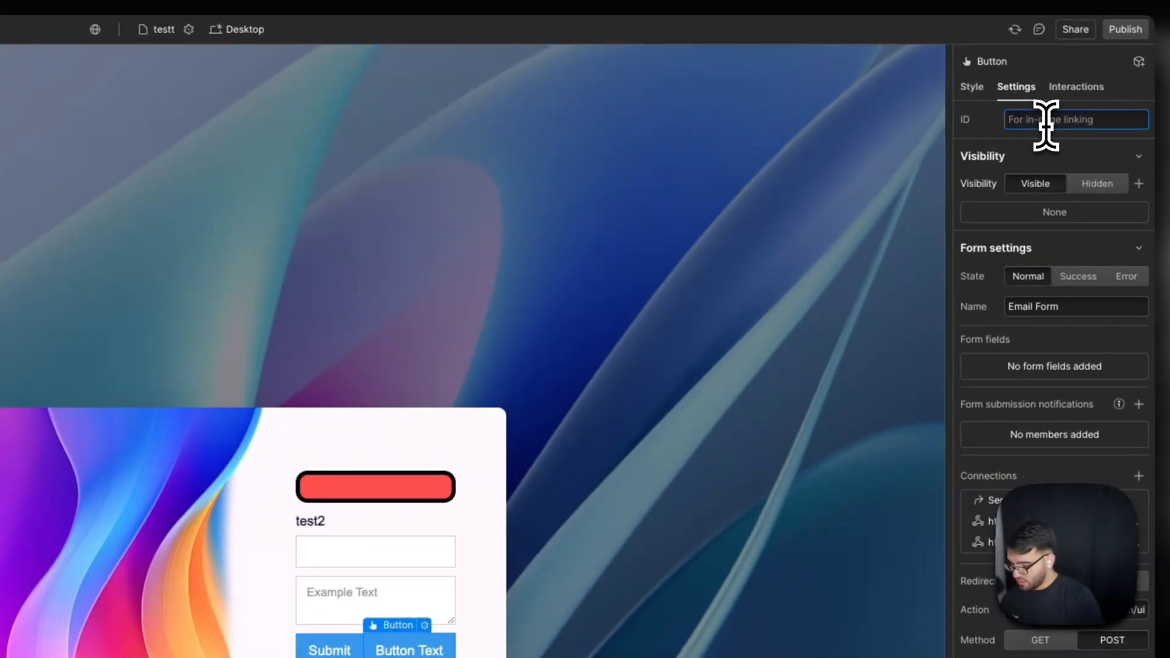
text(form2)
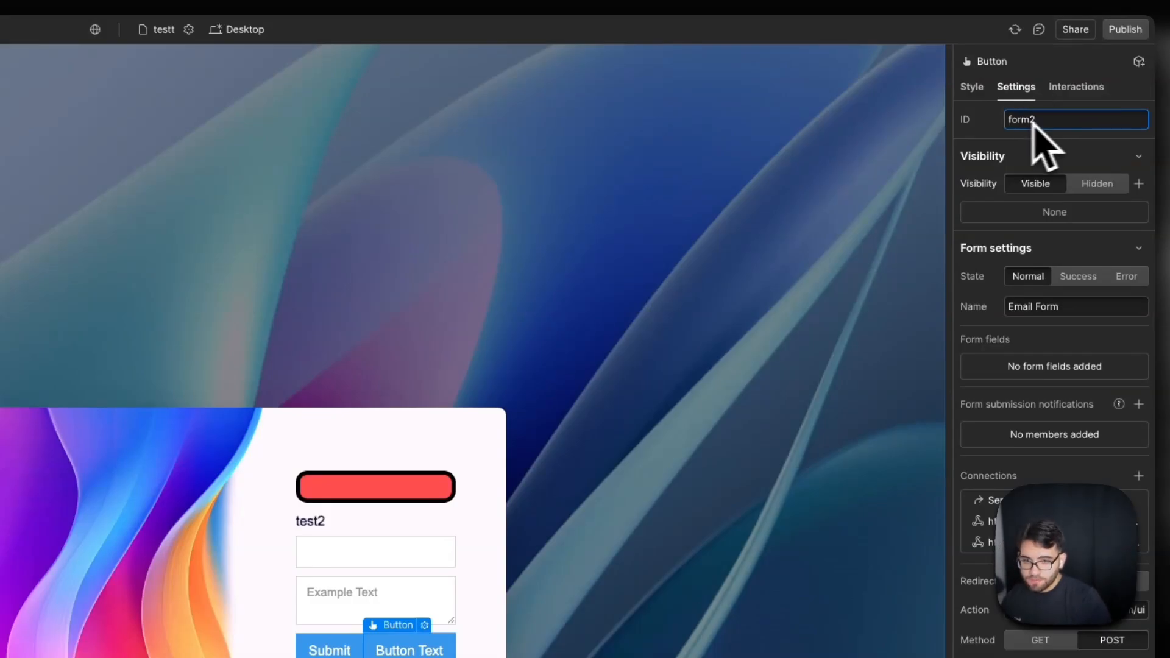
key(Return)
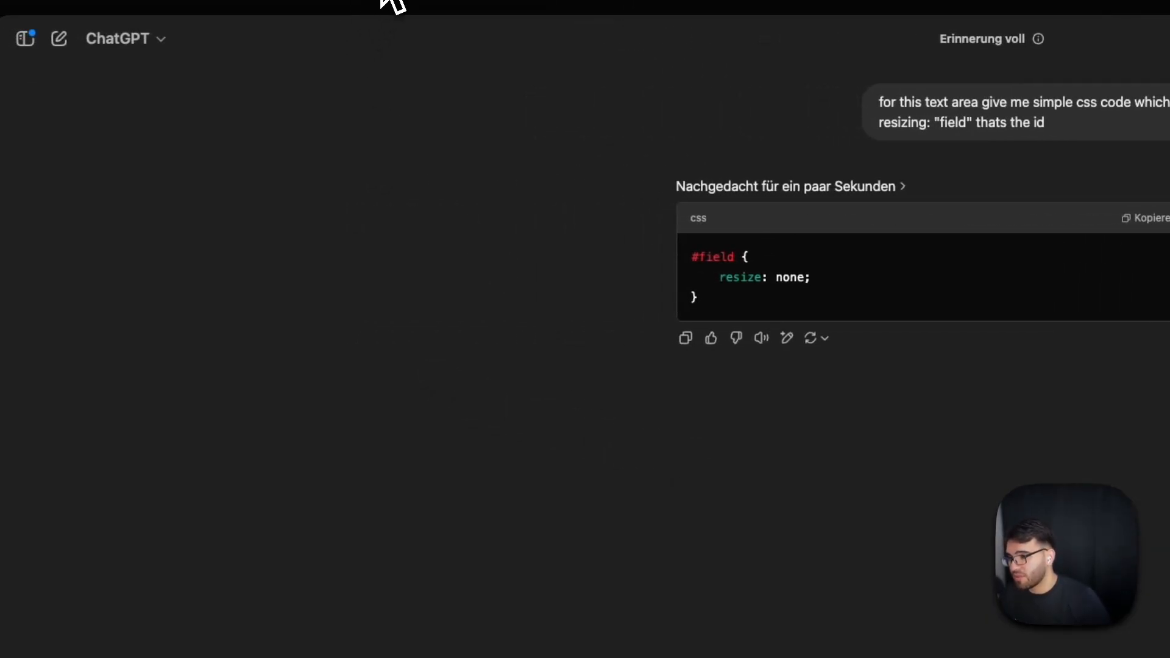
Step: Switch back to Webflow and set the form's Div Block to Flex display with vertical direction
click(395, 3)
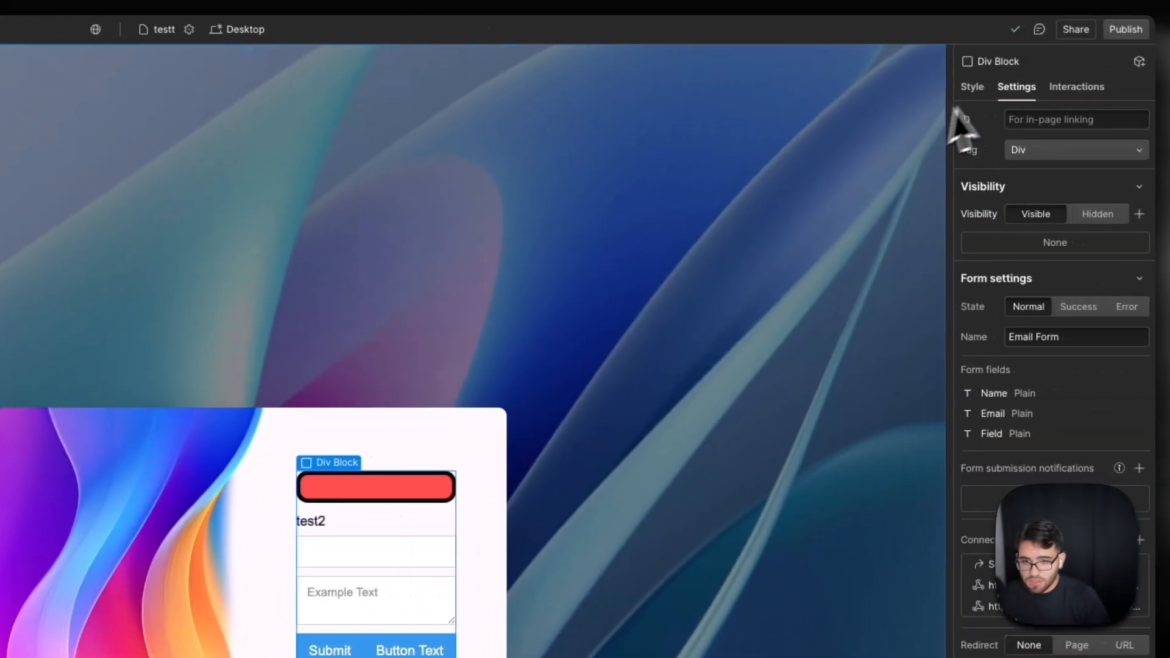
click(978, 91)
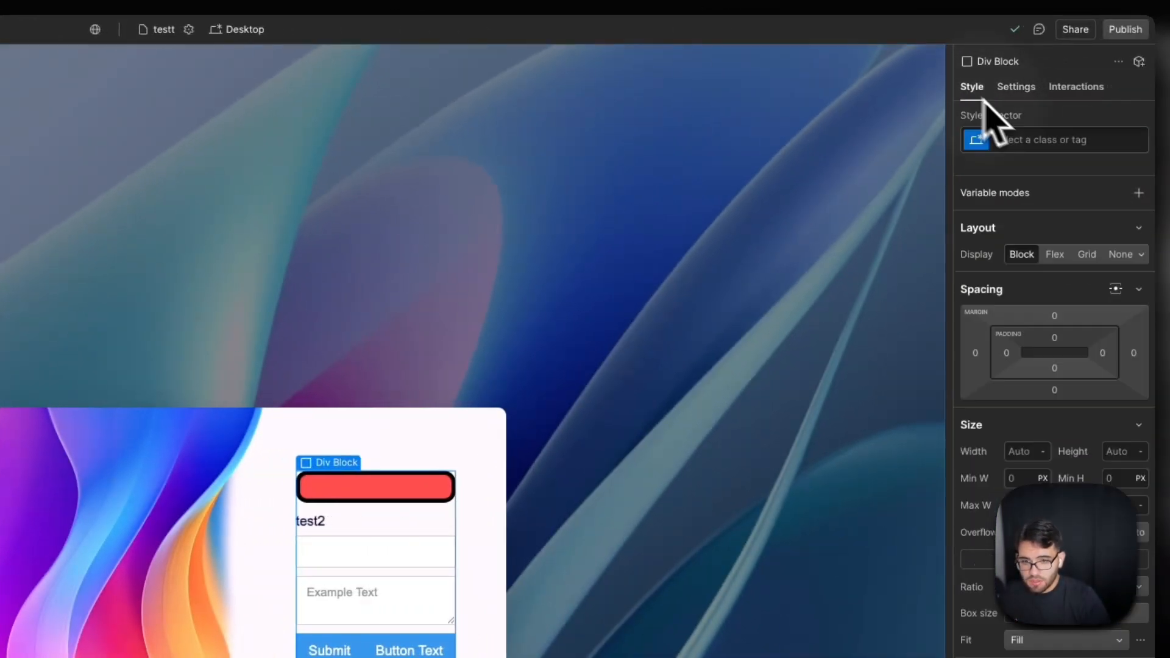
click(1060, 254)
click(1073, 281)
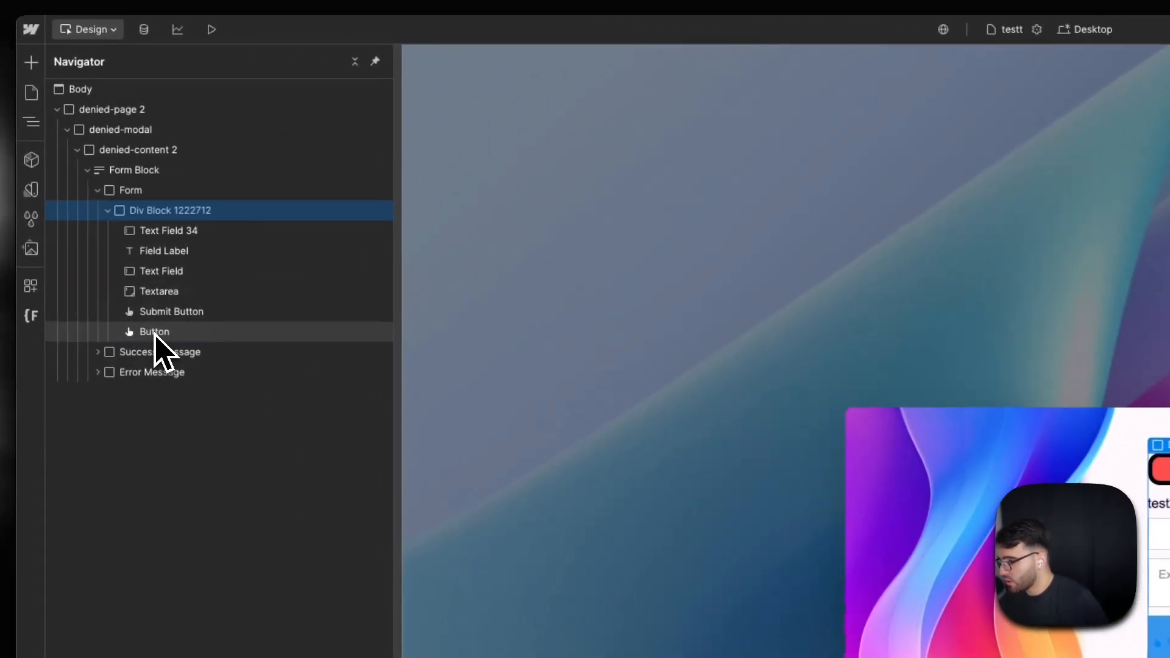
Step: Move the Submit Button out of the Div Block into the Form, and paste a copy of the Div Block above it
drag(152, 316, 106, 334)
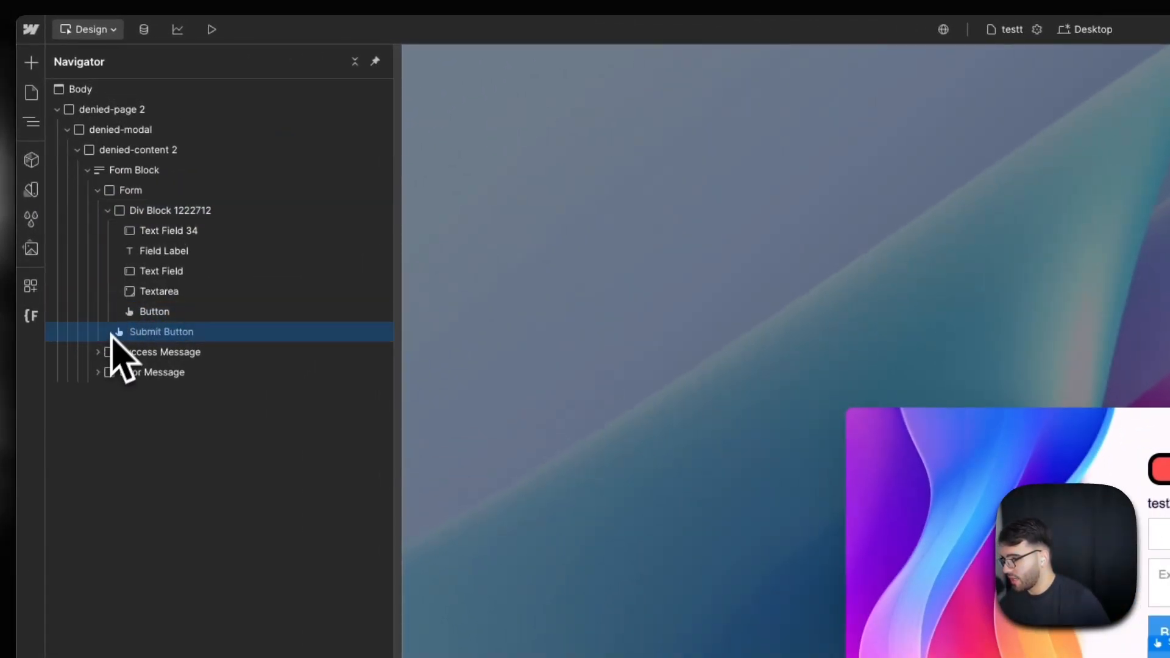
click(108, 210)
click(146, 212)
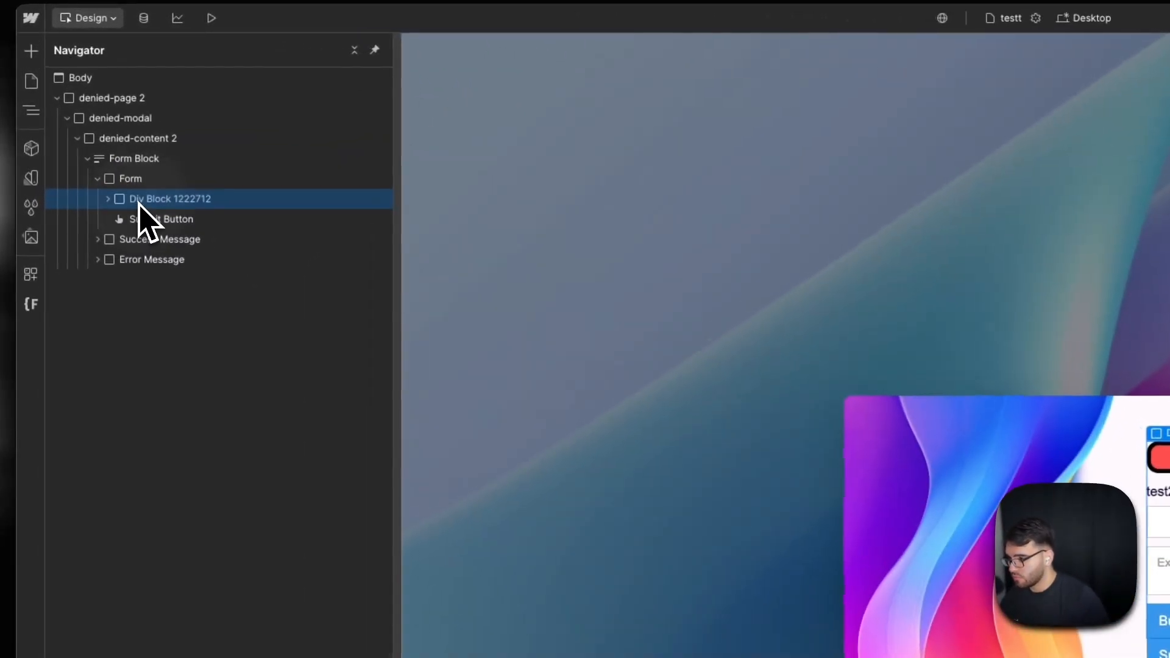
right_click(85, 121)
mouse_move(96, 136)
click(174, 330)
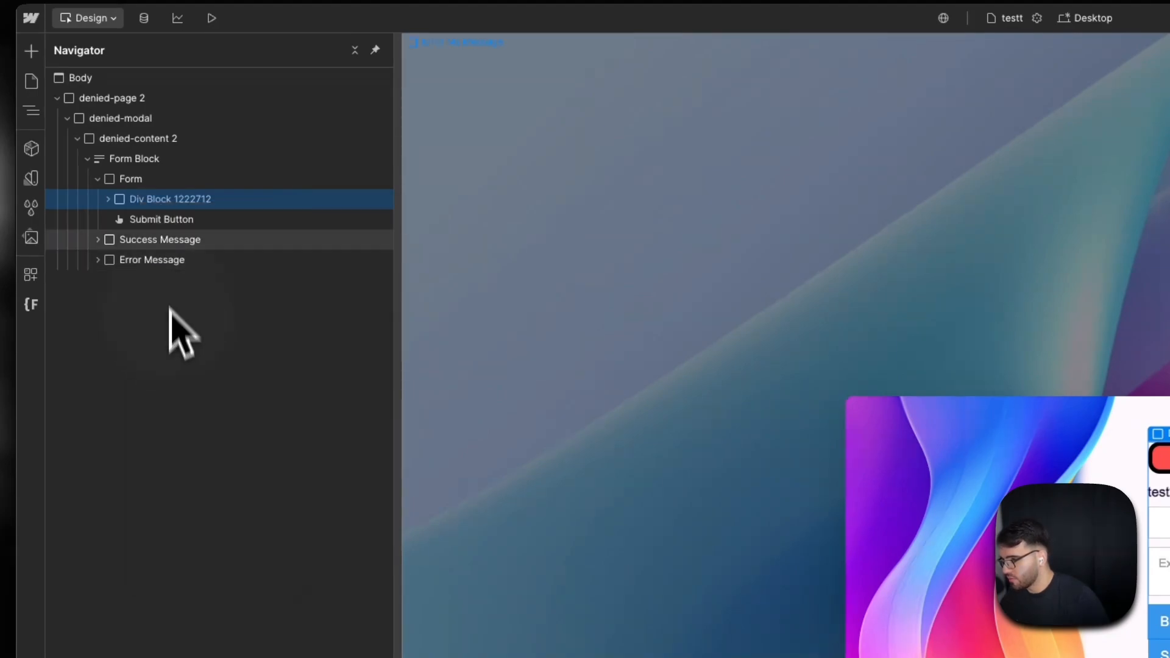
right_click(160, 180)
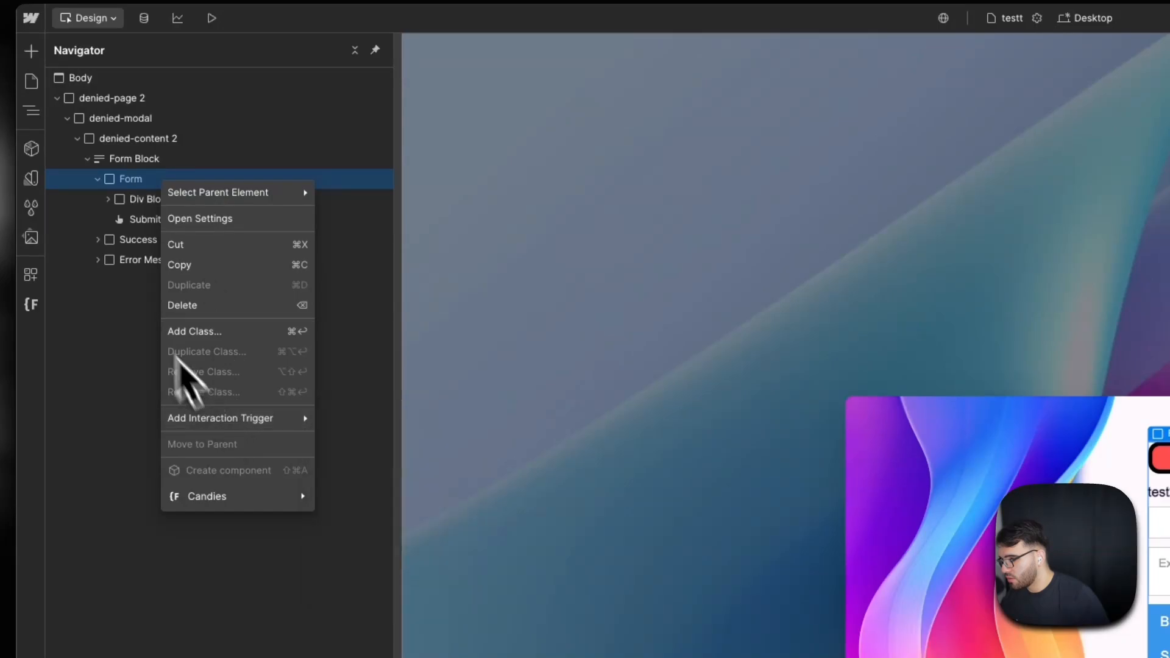
click(144, 184)
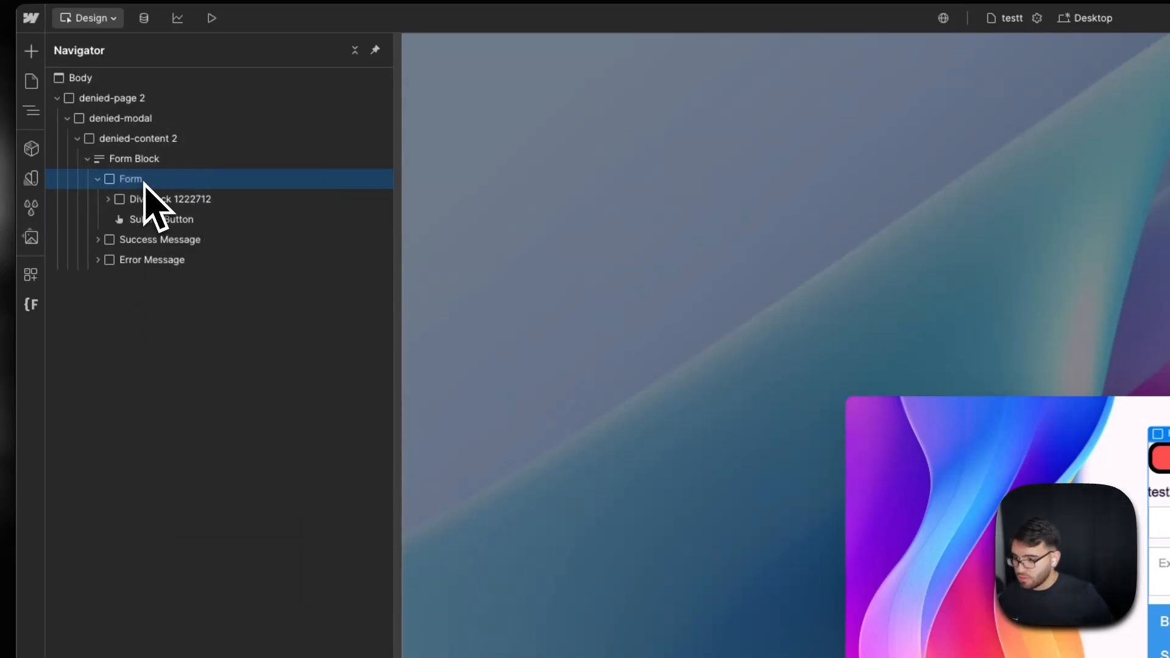
key(ctrl+v)
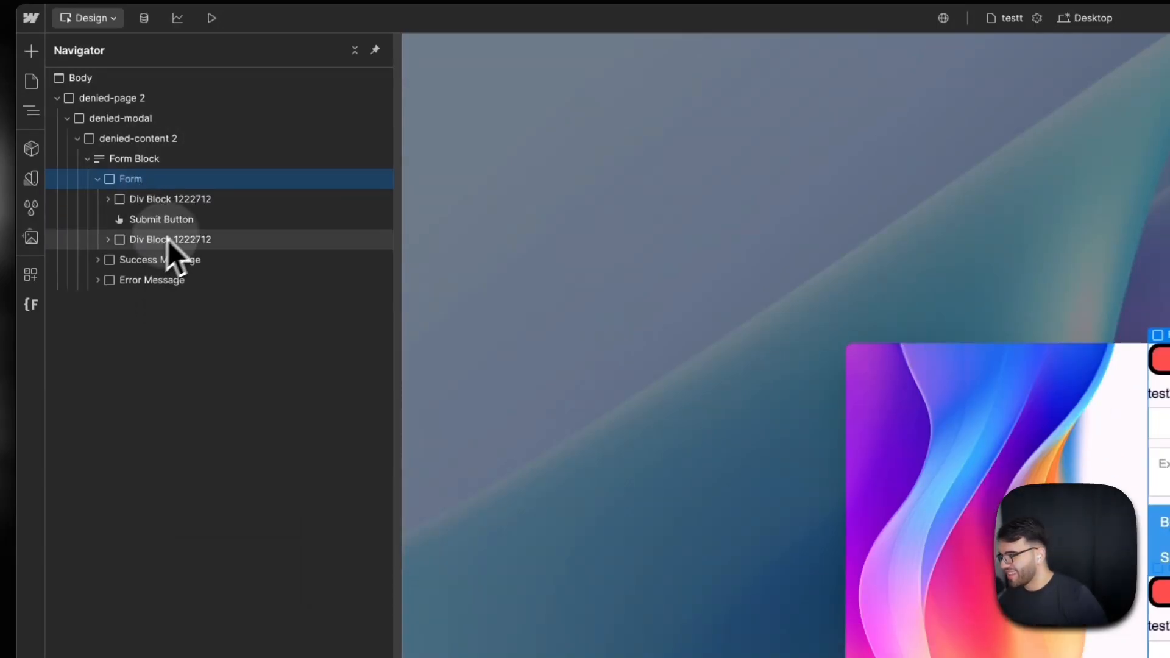
drag(167, 240, 183, 216)
Step: Set the Form's display to Flex and wrap both Div Blocks in one new parent Div Block above the Submit Button
click(151, 184)
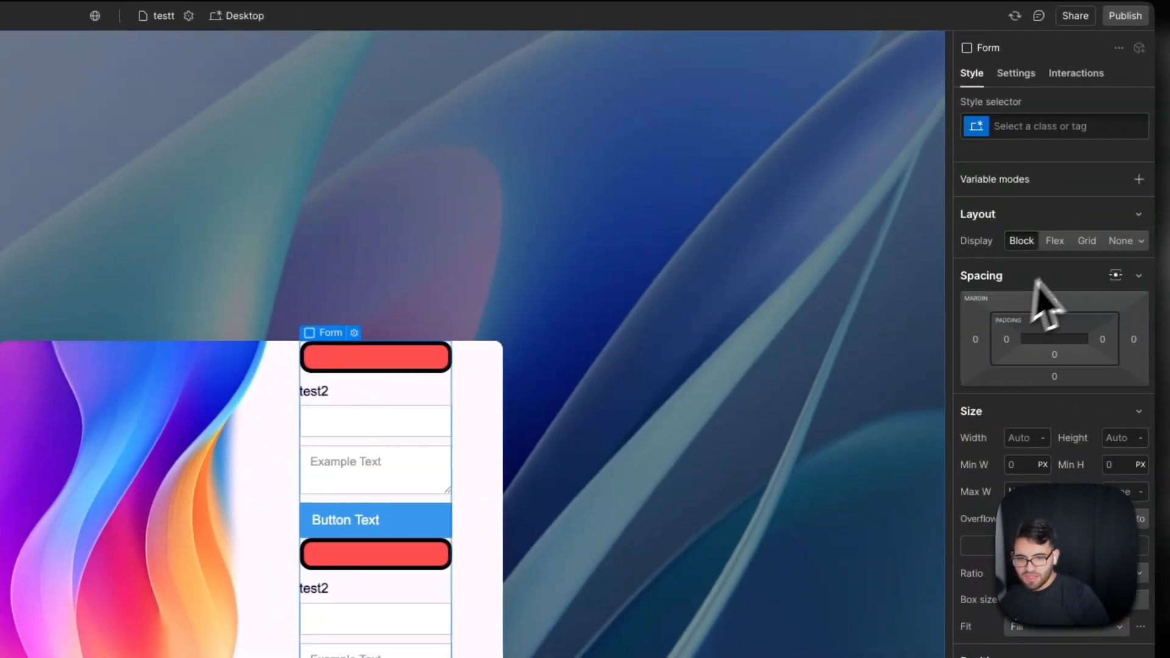
click(1063, 251)
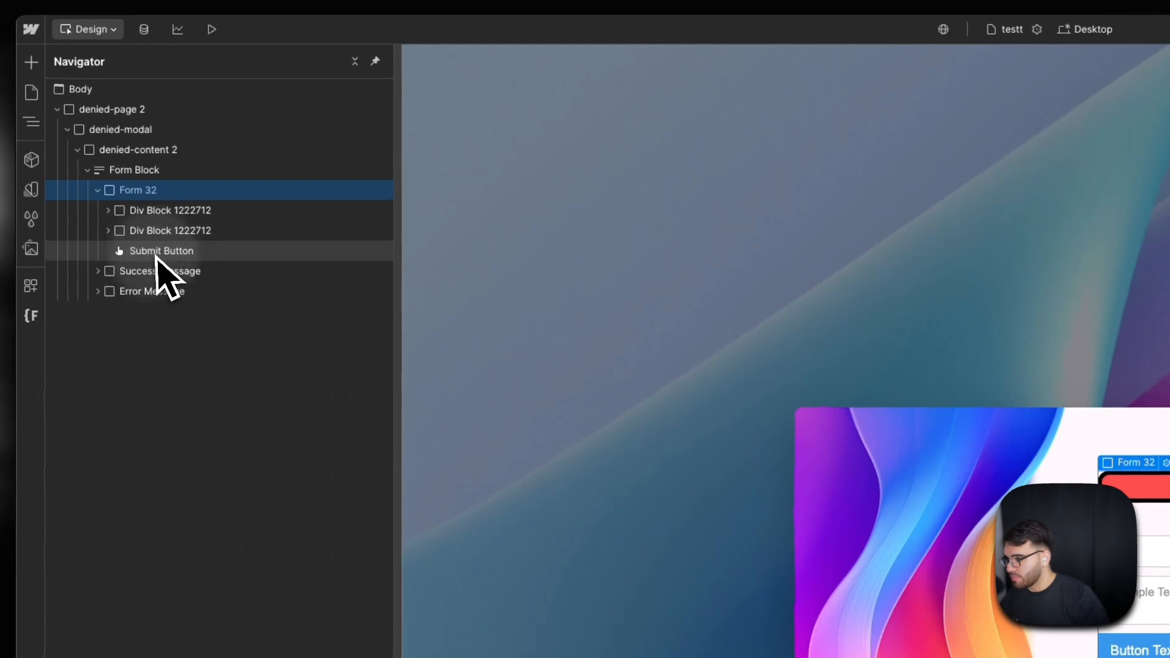
click(156, 251)
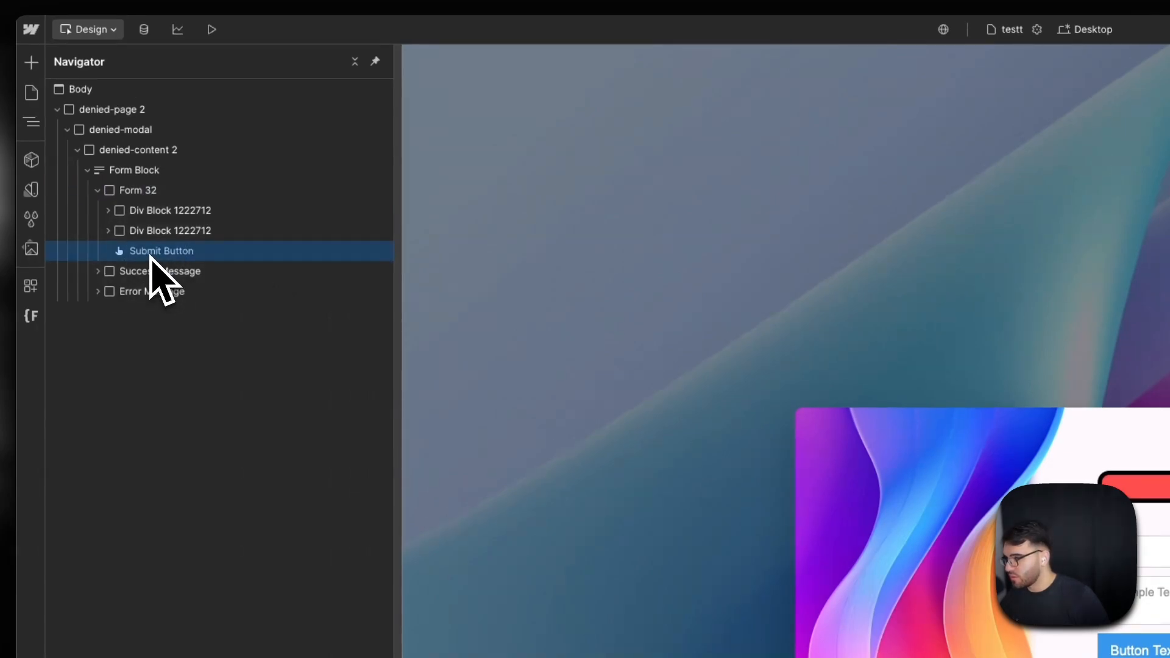
right_click(140, 212)
mouse_move(227, 251)
click(300, 251)
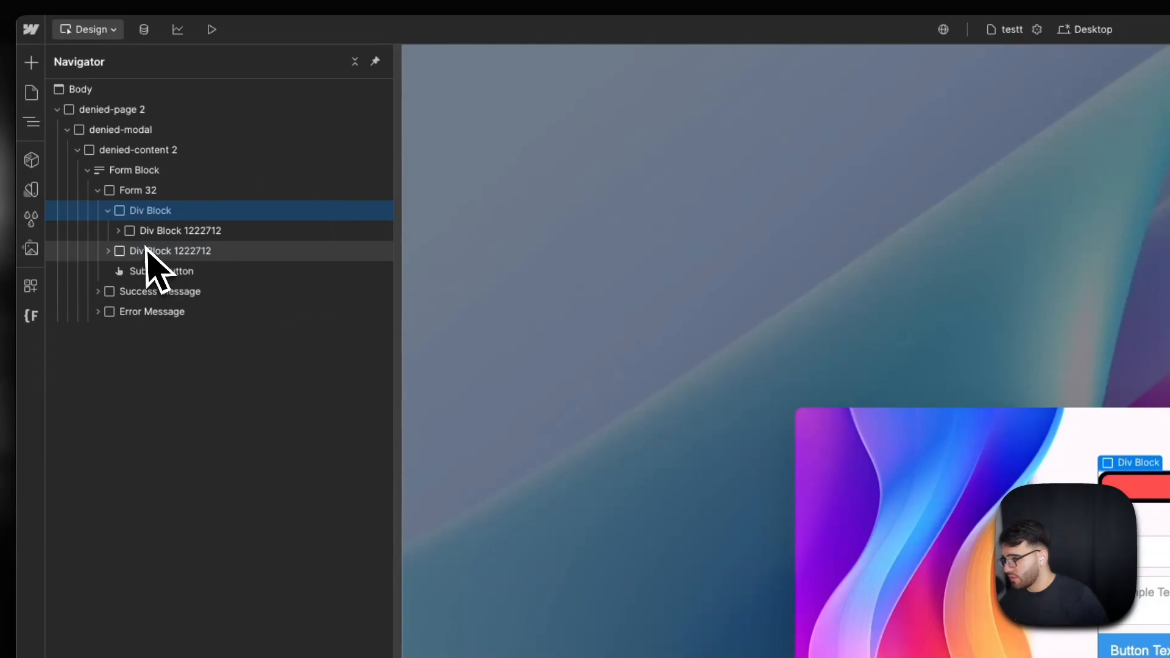
click(183, 251)
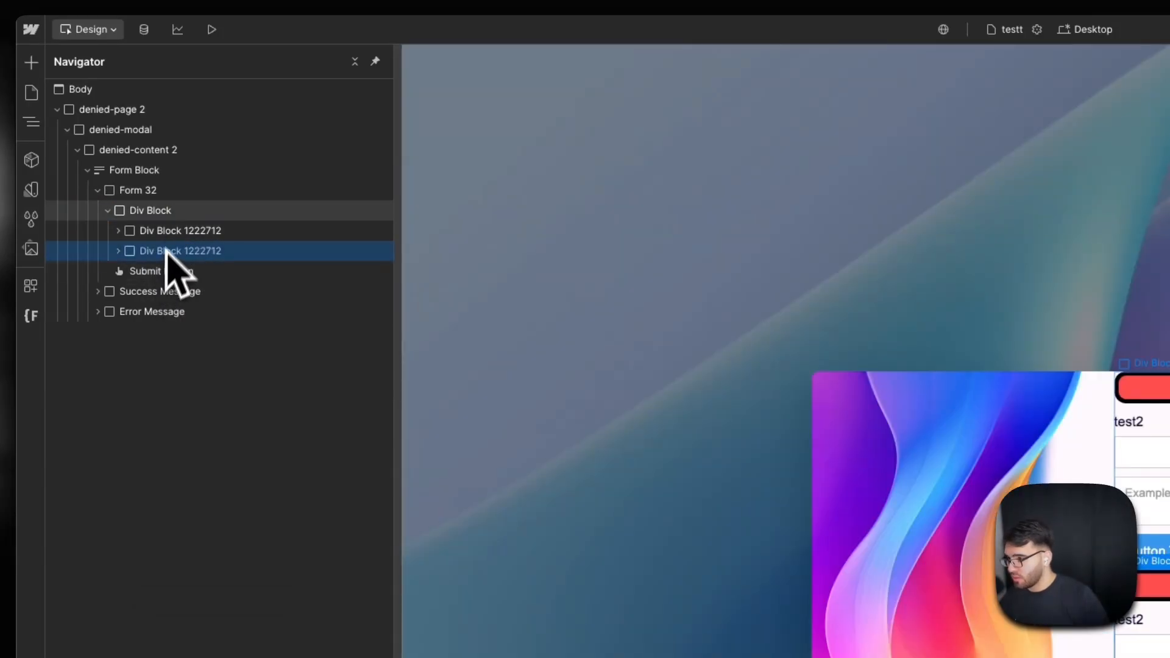
Step: Set Form 32's flex direction to vertical
click(119, 212)
click(166, 194)
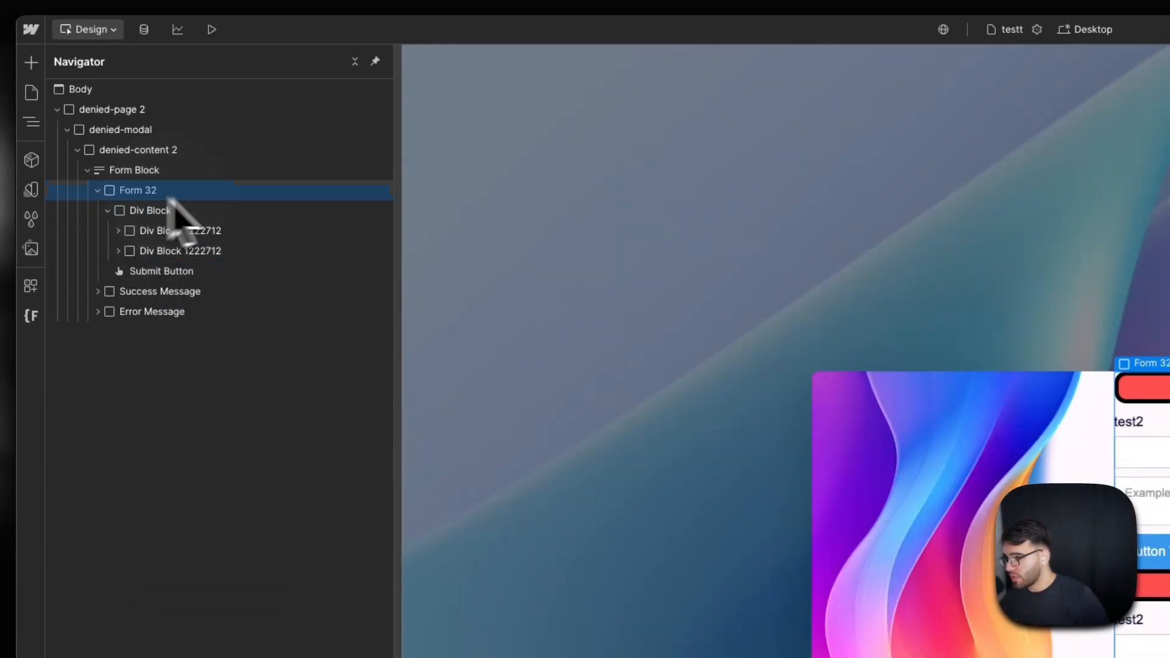
click(1064, 284)
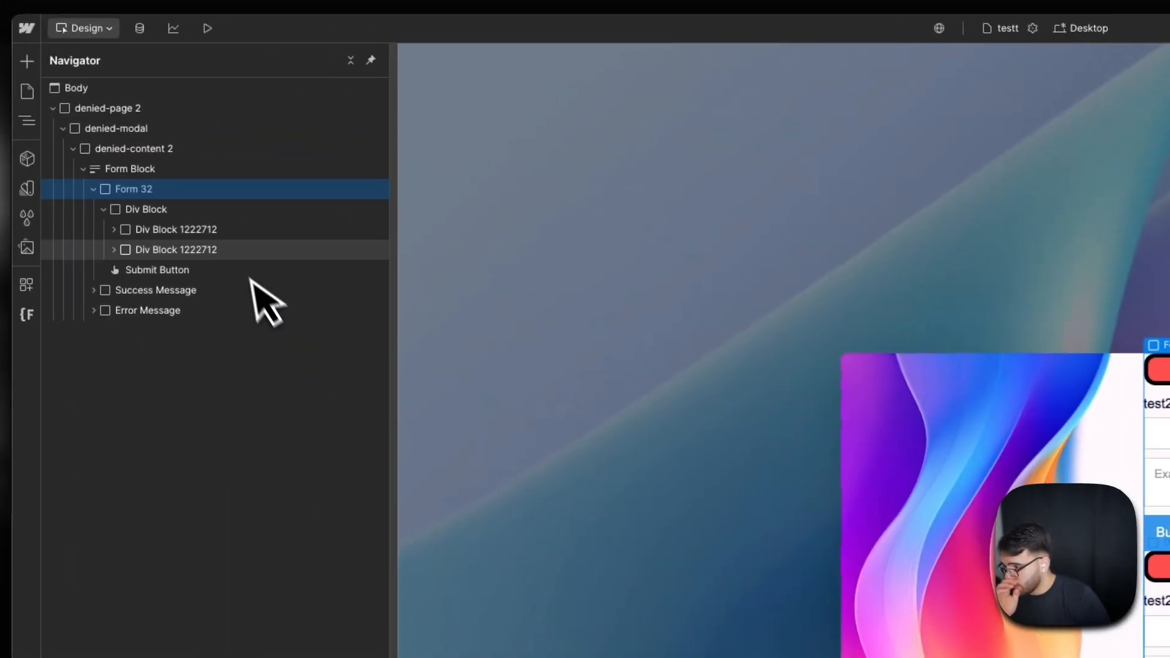
Step: Set the parent Div Block to vertical Flex with centered X and Y alignment, and add a gap between its two blocks
click(222, 211)
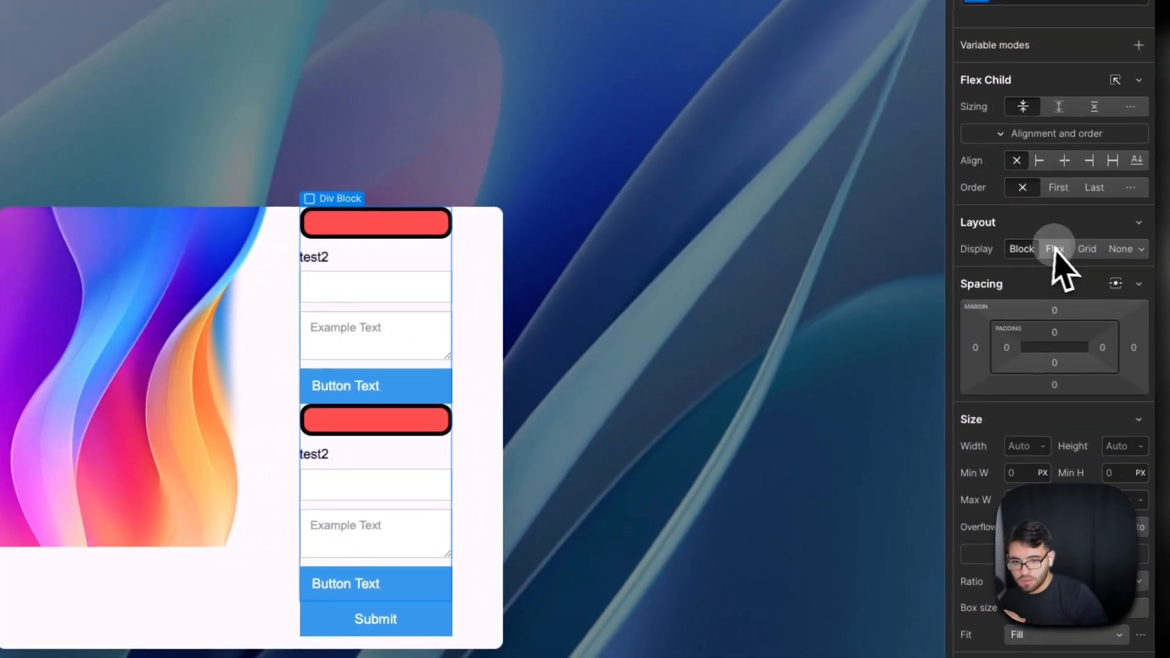
click(1055, 248)
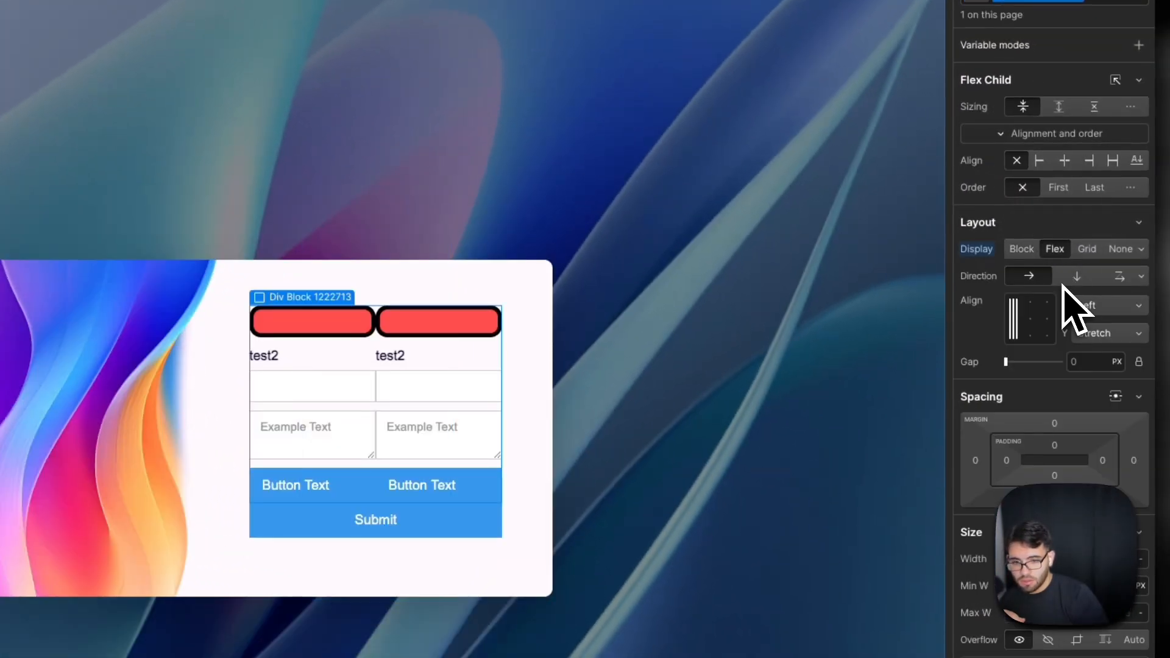
click(1077, 276)
click(1031, 318)
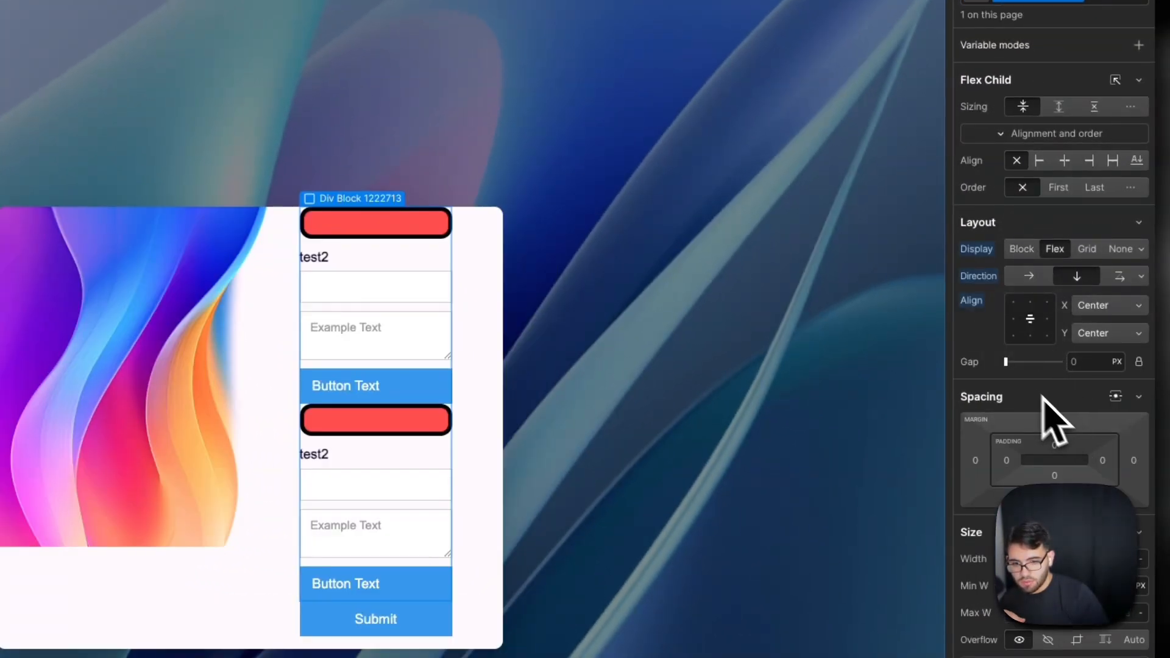
drag(1014, 373, 1030, 373)
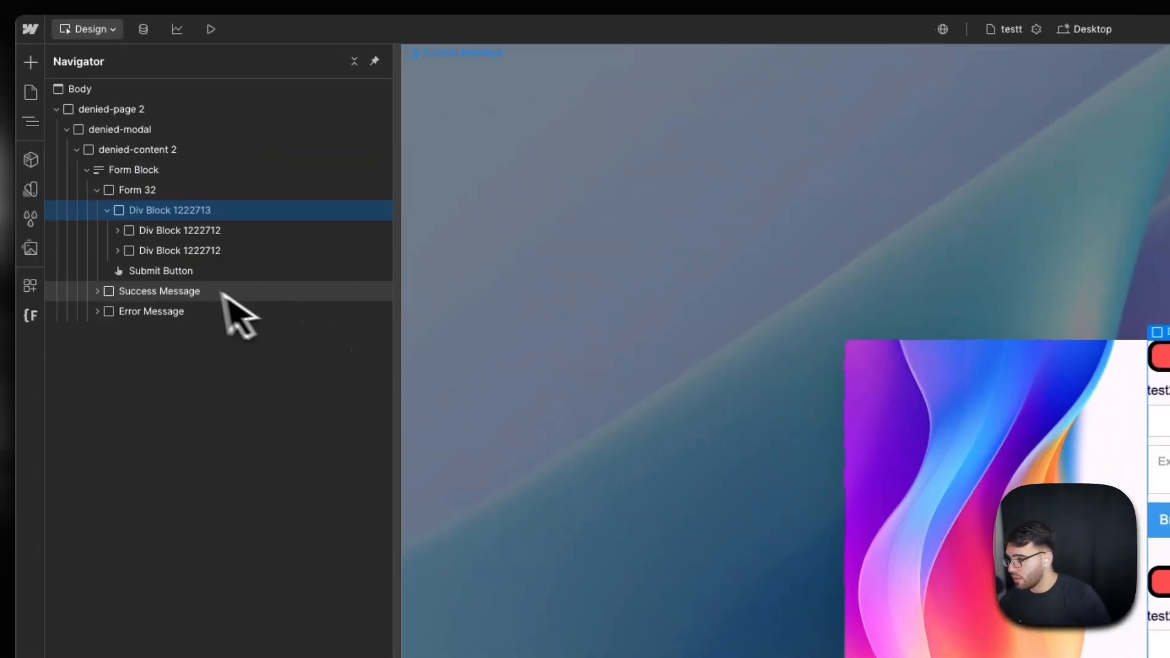
Step: Set Form 32's gap to 21 px
click(150, 199)
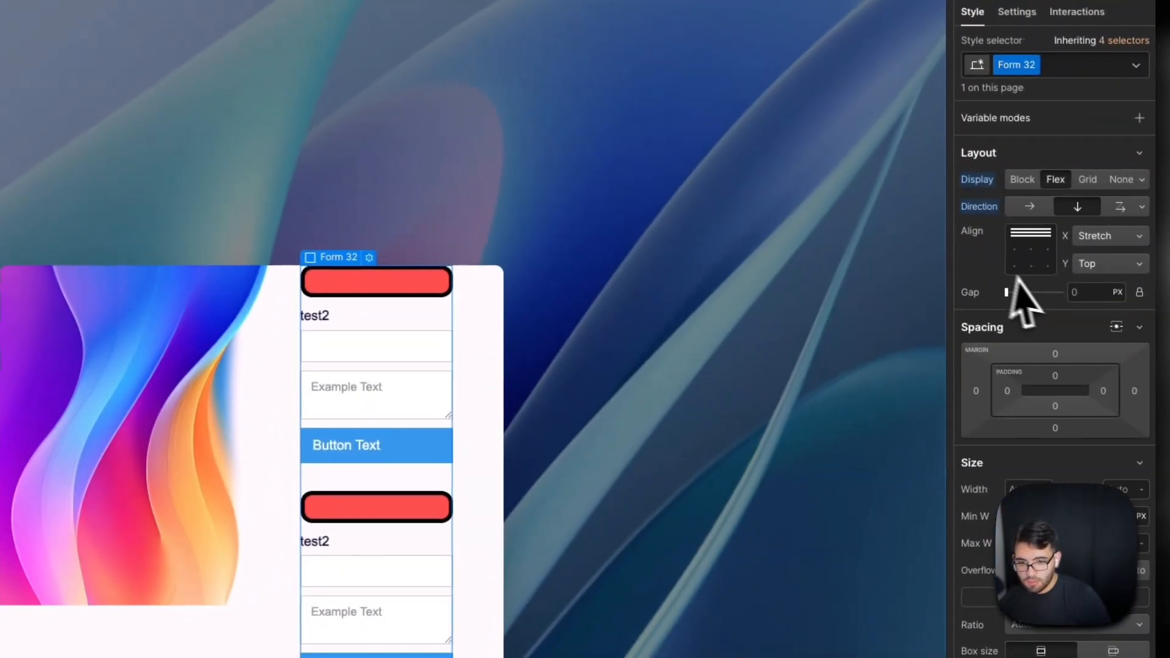
drag(1023, 295, 1013, 307)
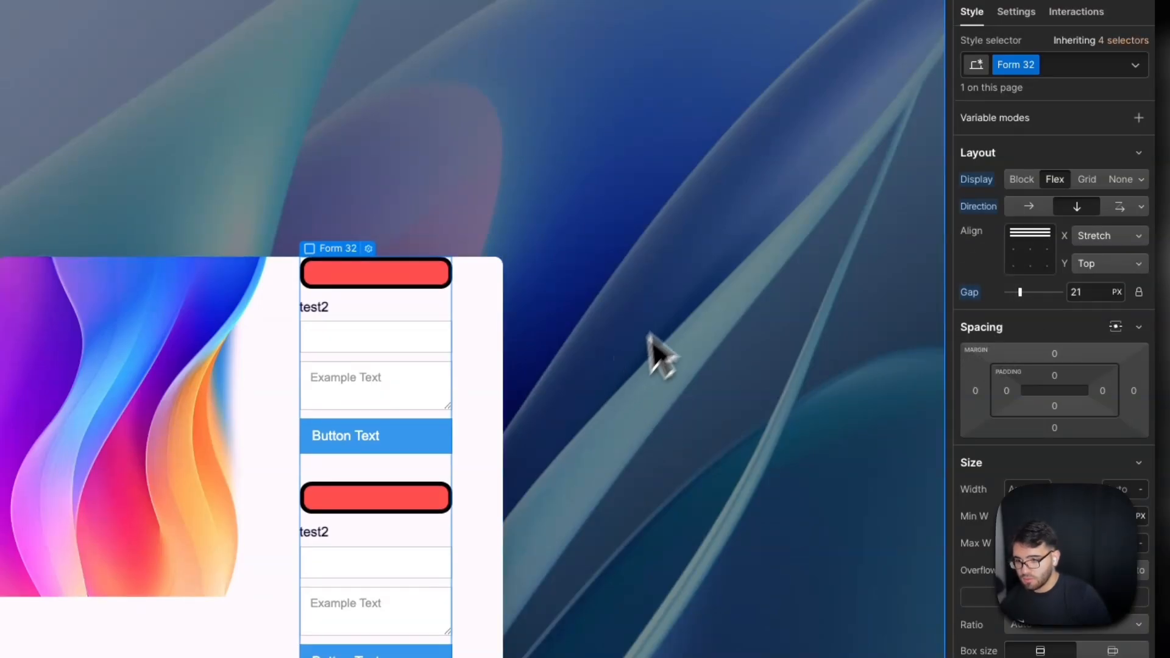
click(622, 224)
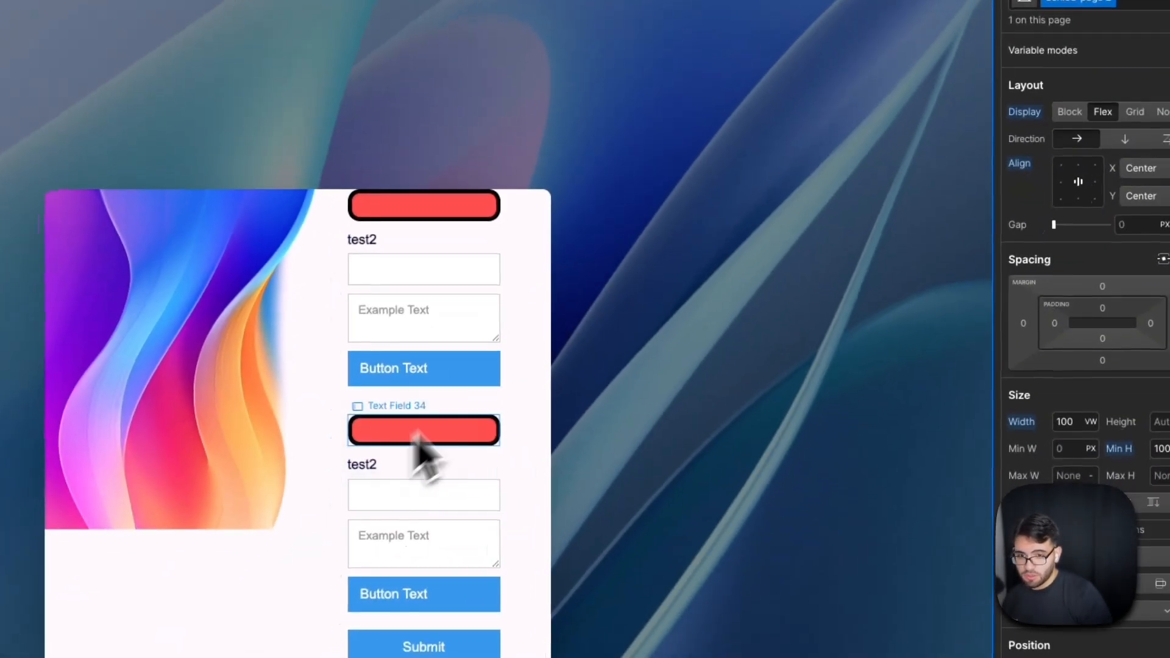
Step: Set the ID of the second block's red text field to test12 and edit the ID of the plain Text Field beneath it
click(376, 499)
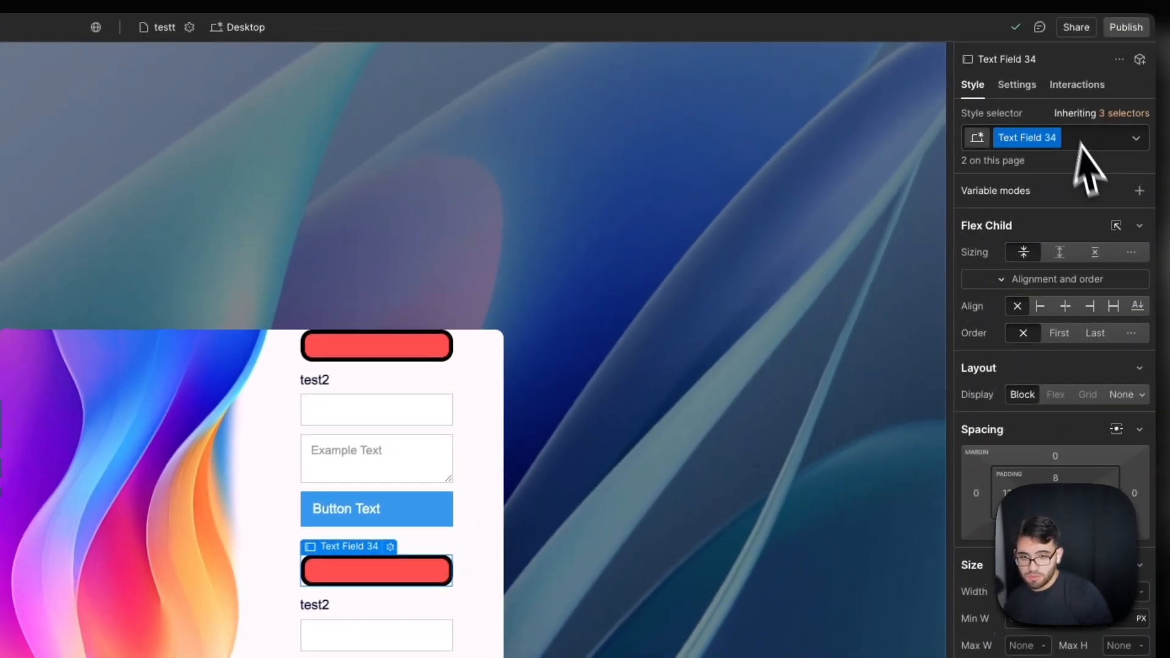
click(1013, 90)
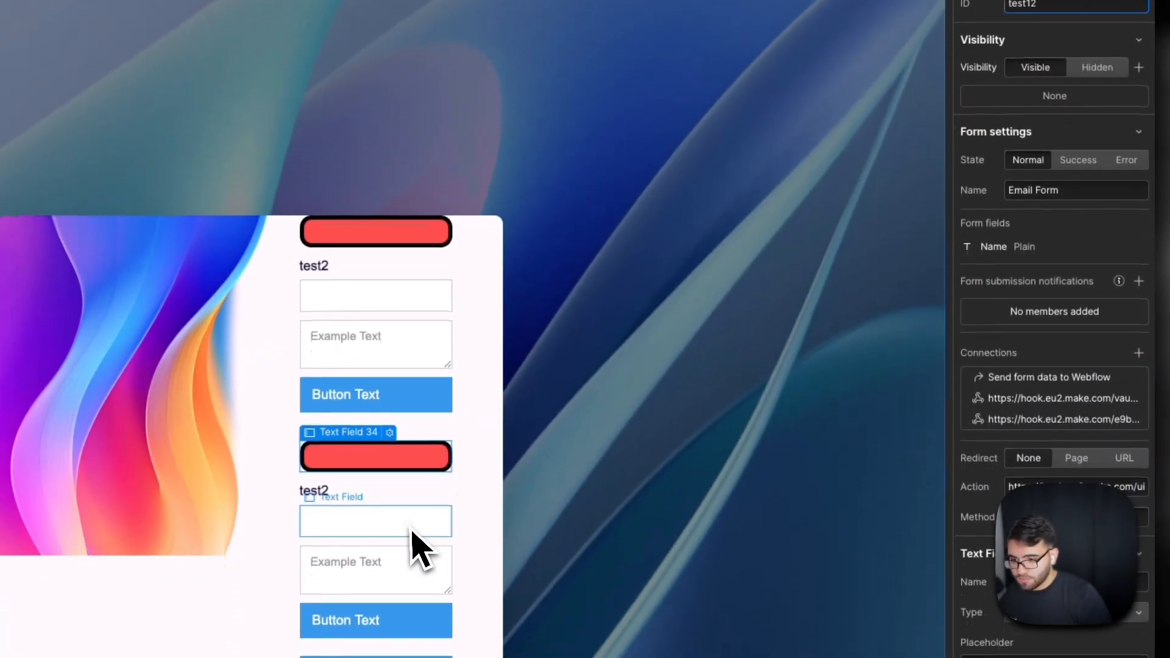
click(411, 643)
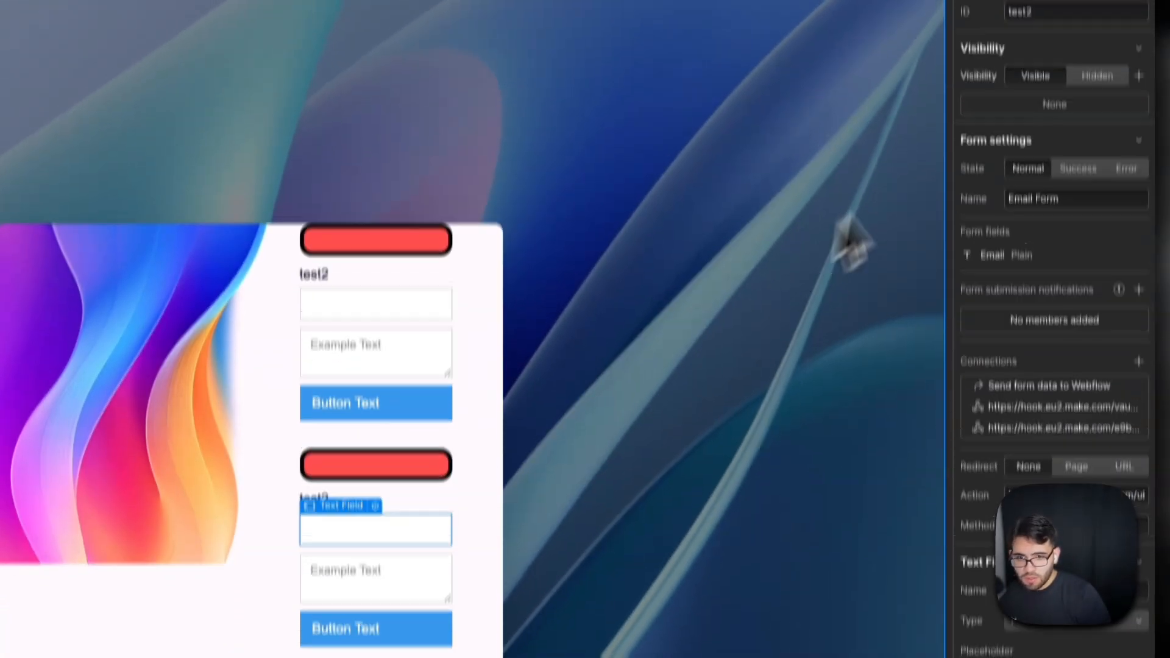
click(1071, 124)
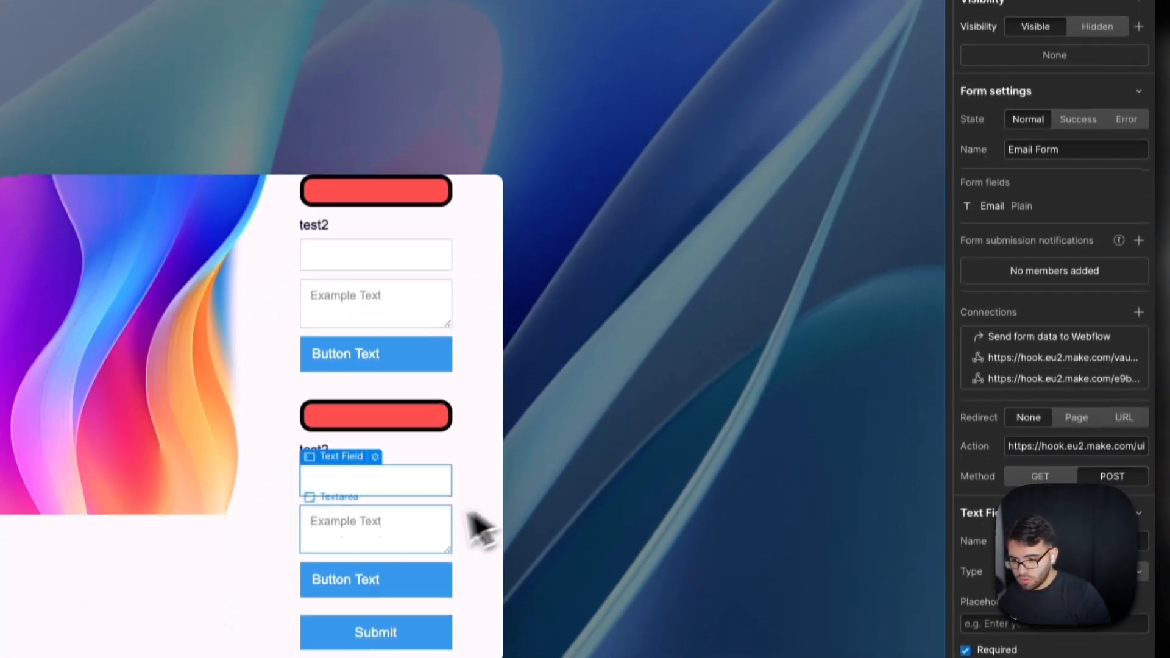
Step: Edit the IDs of the second block's Textarea and Button, and open the Submit Button's settings
click(423, 647)
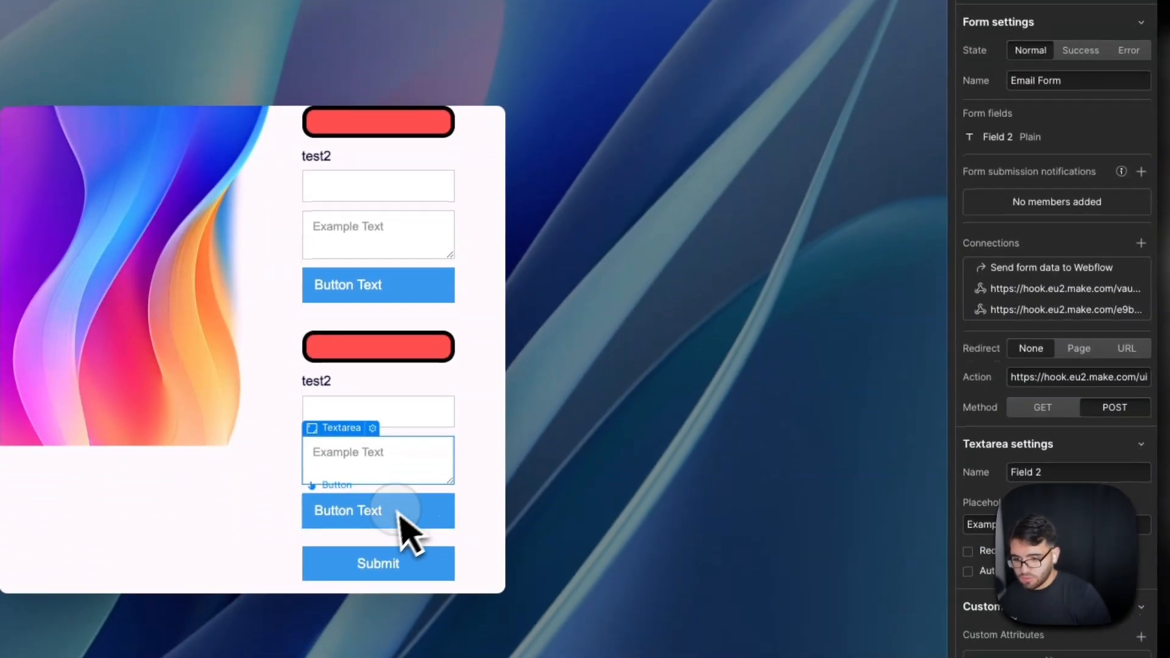
click(418, 518)
click(1067, 84)
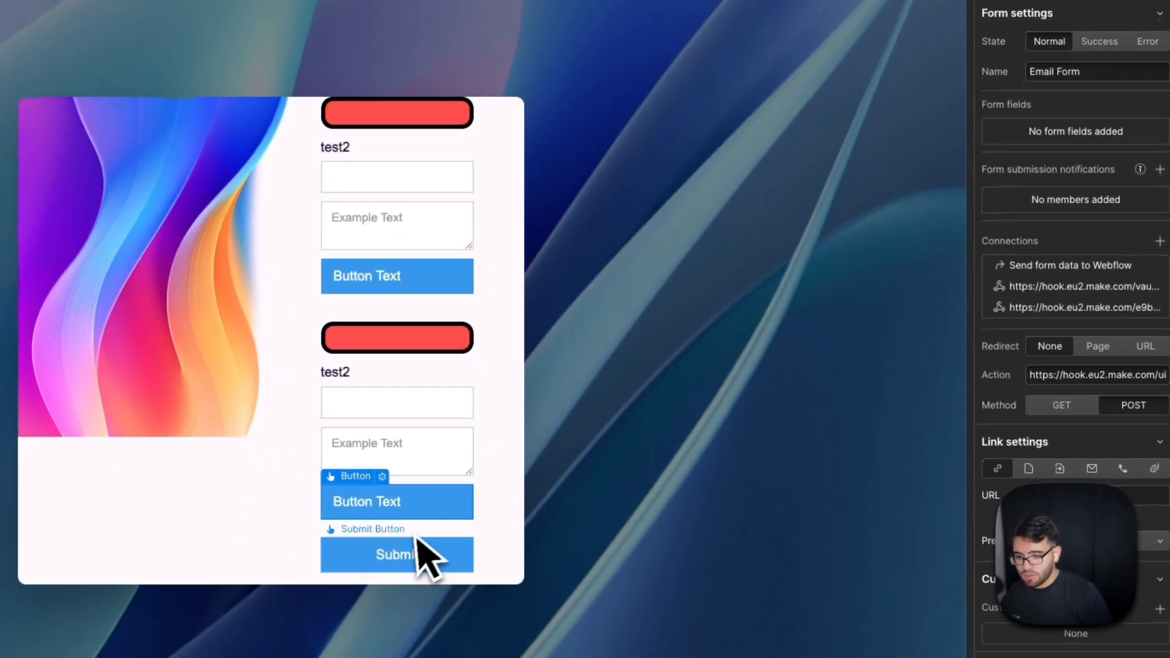
click(420, 545)
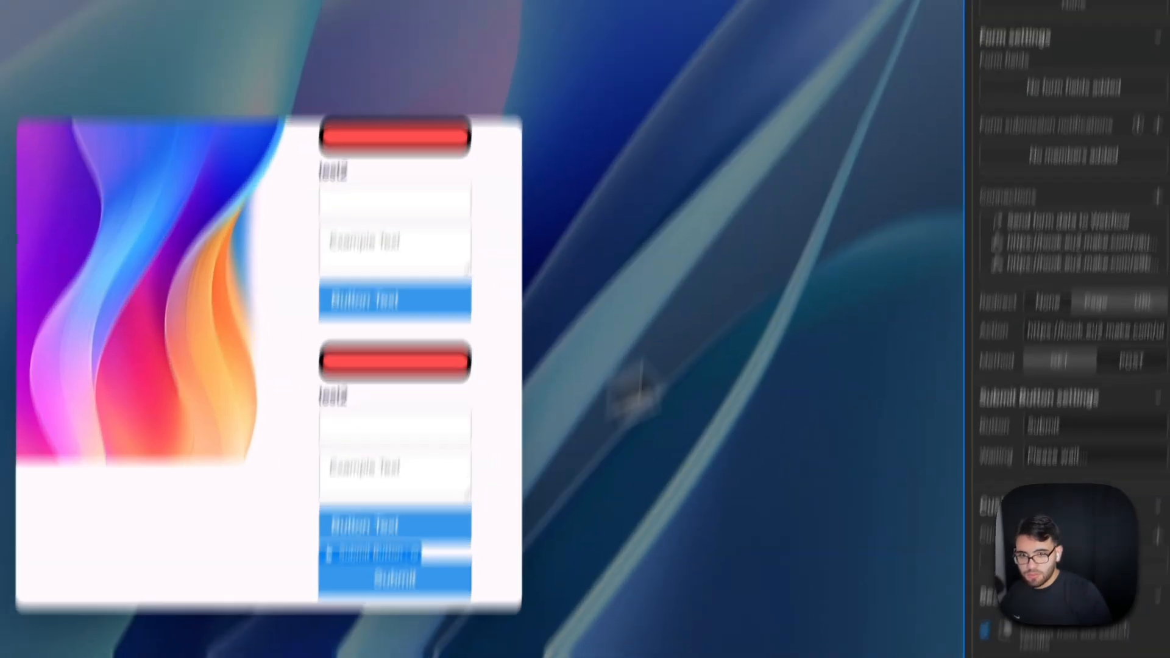
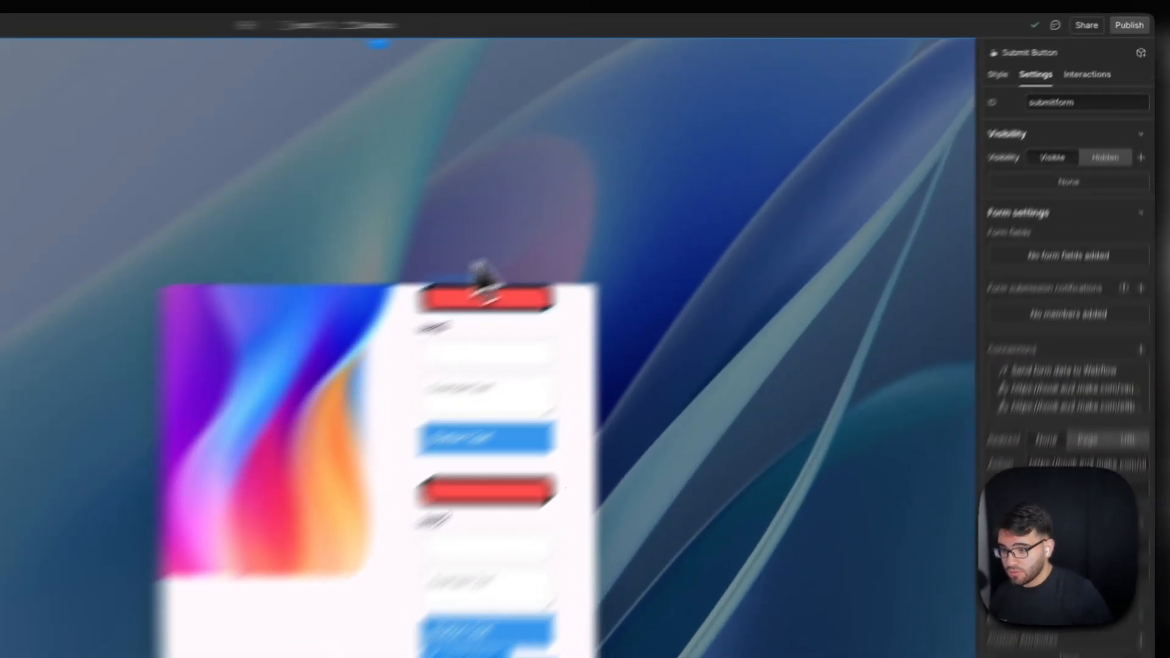
Step: Copy the first block's red text field ID, test1, from Webflow and put it into the prompt of a new ChatGPT chat
click(709, 199)
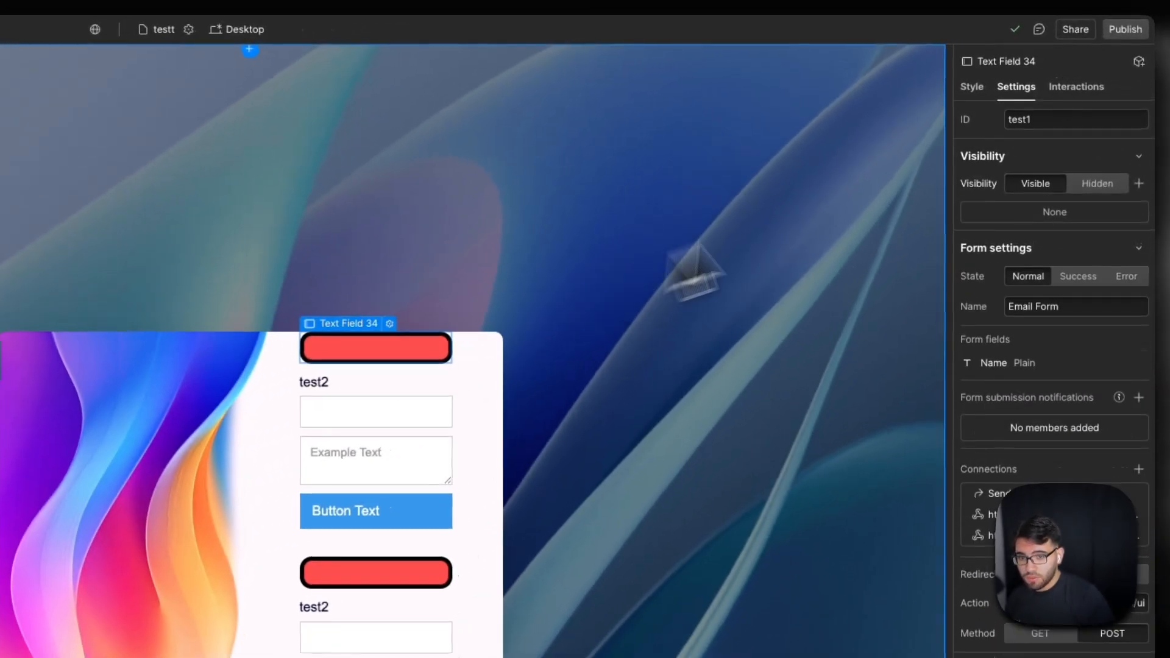
right_click(1031, 122)
click(1052, 256)
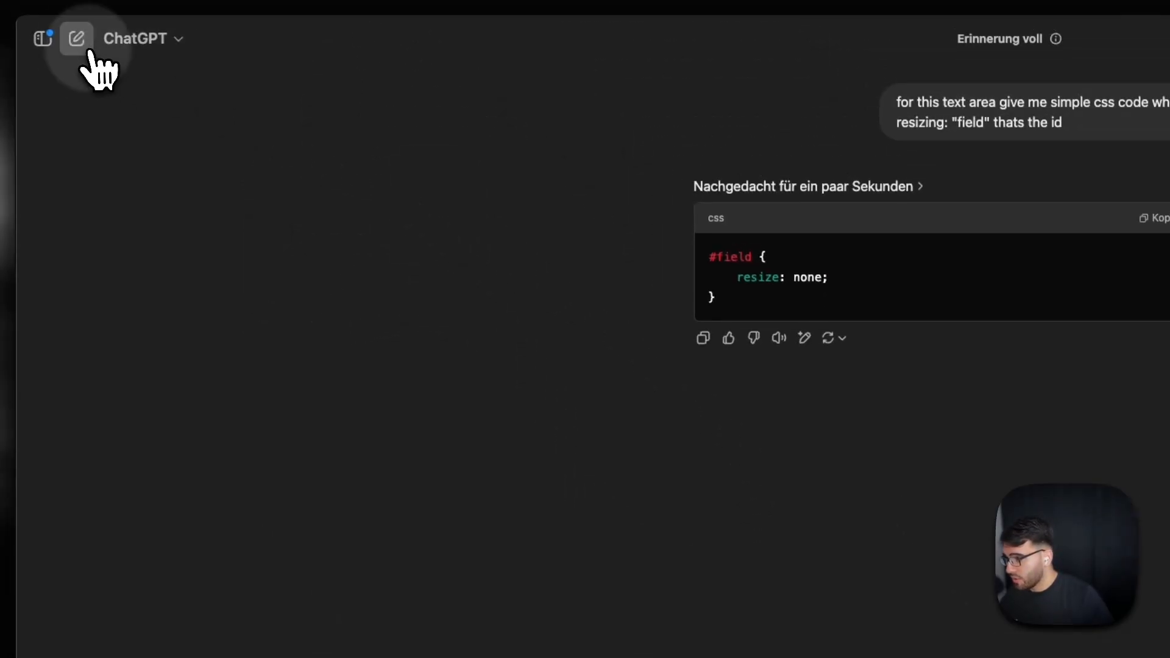
click(79, 40)
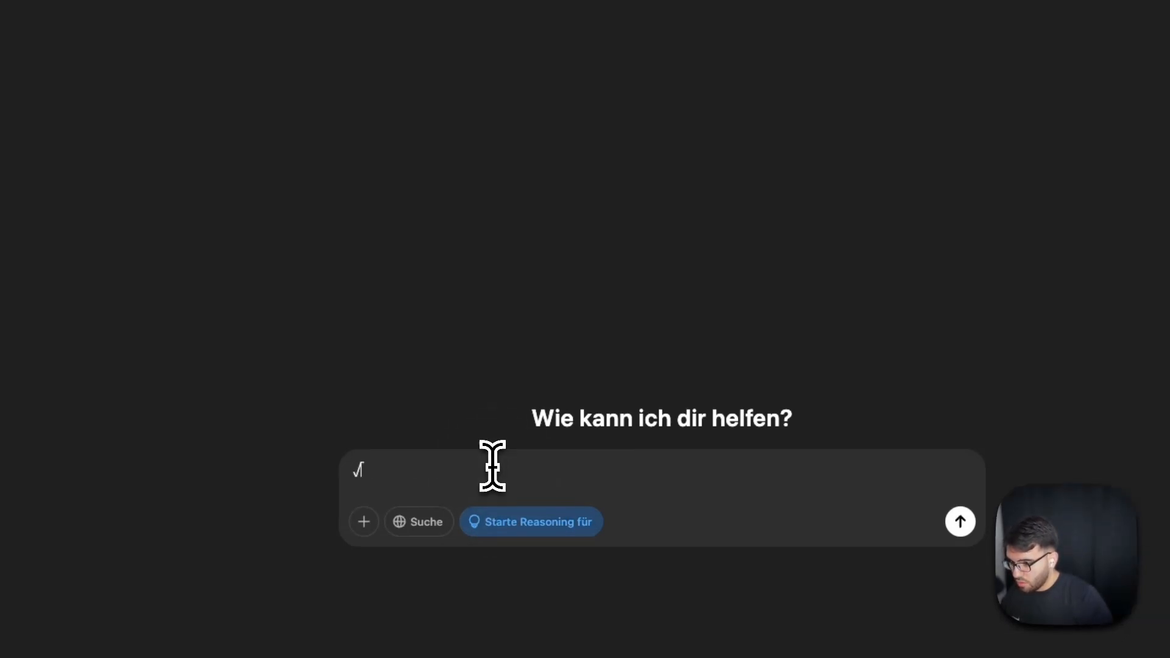
key(BackSpace)
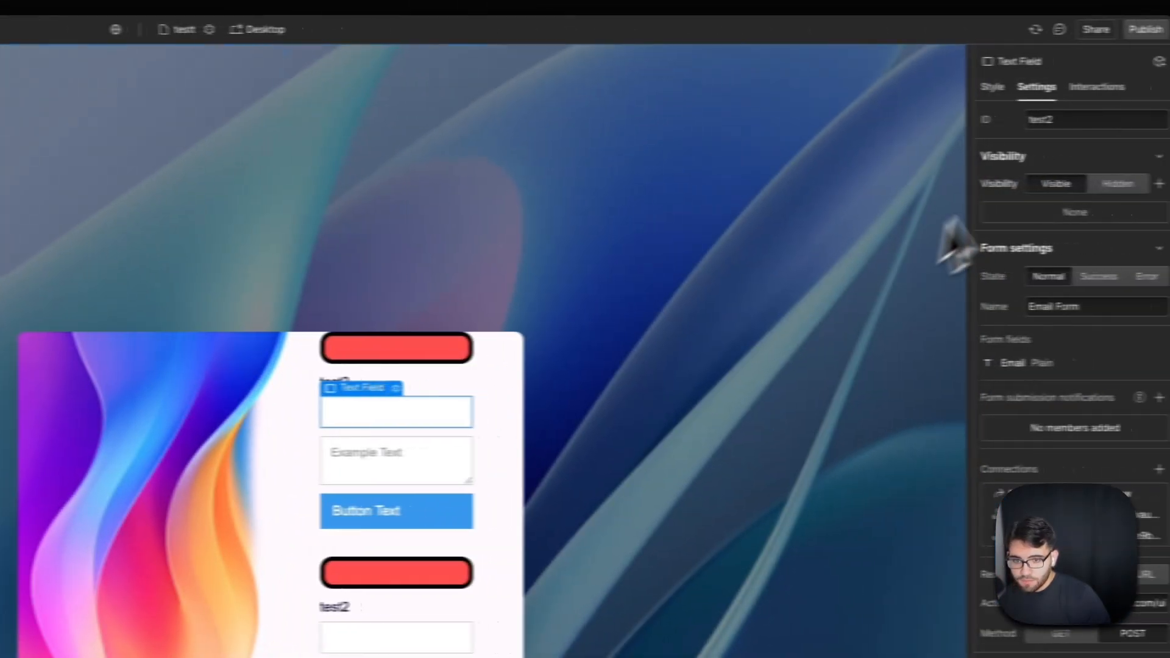
Step: Copy the first block's plain Text Field ID, test2, from Webflow and append it to the ChatGPT prompt, followed by a comma
double_click(1036, 120)
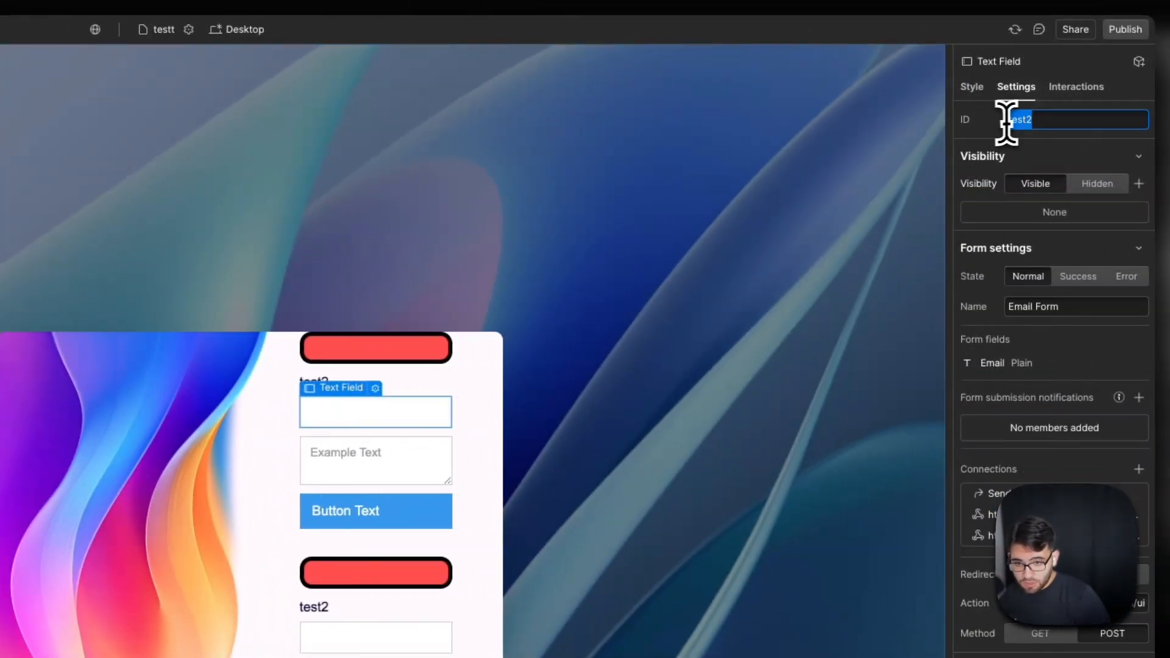
right_click(1041, 120)
click(1060, 254)
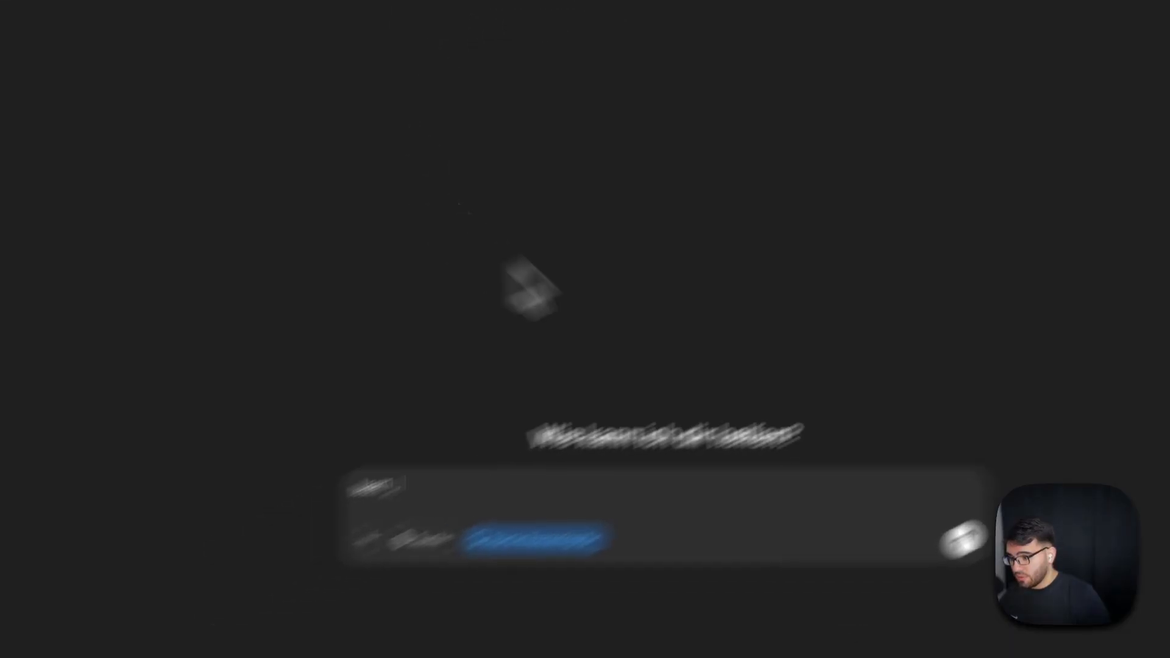
right_click(566, 410)
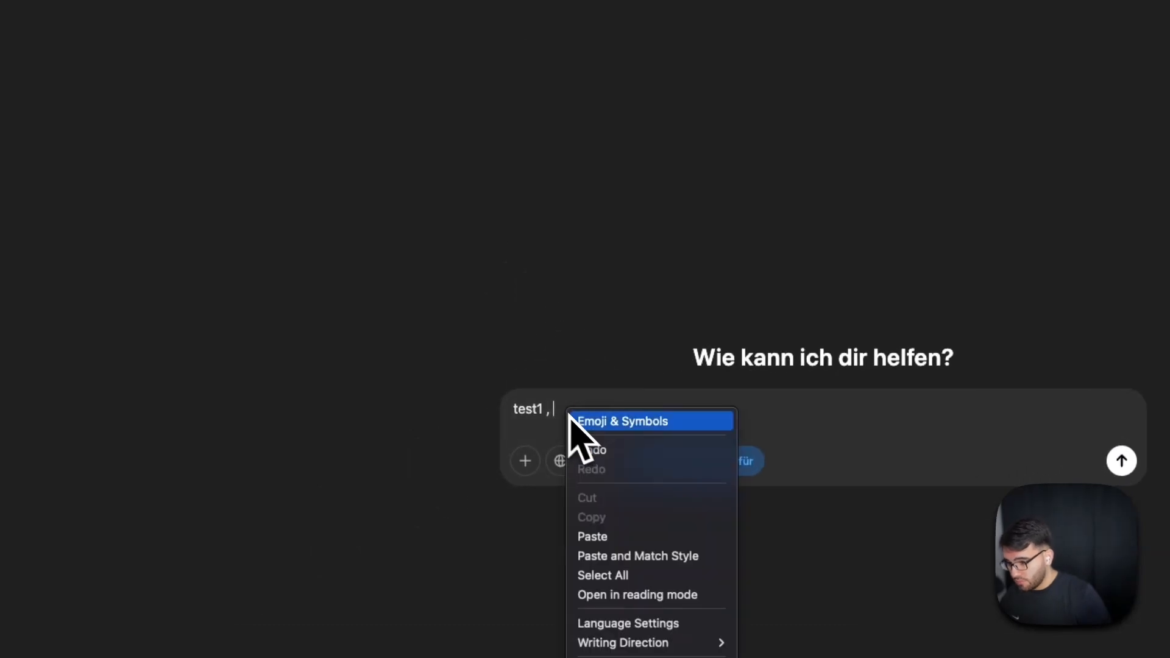
click(625, 535)
text(,)
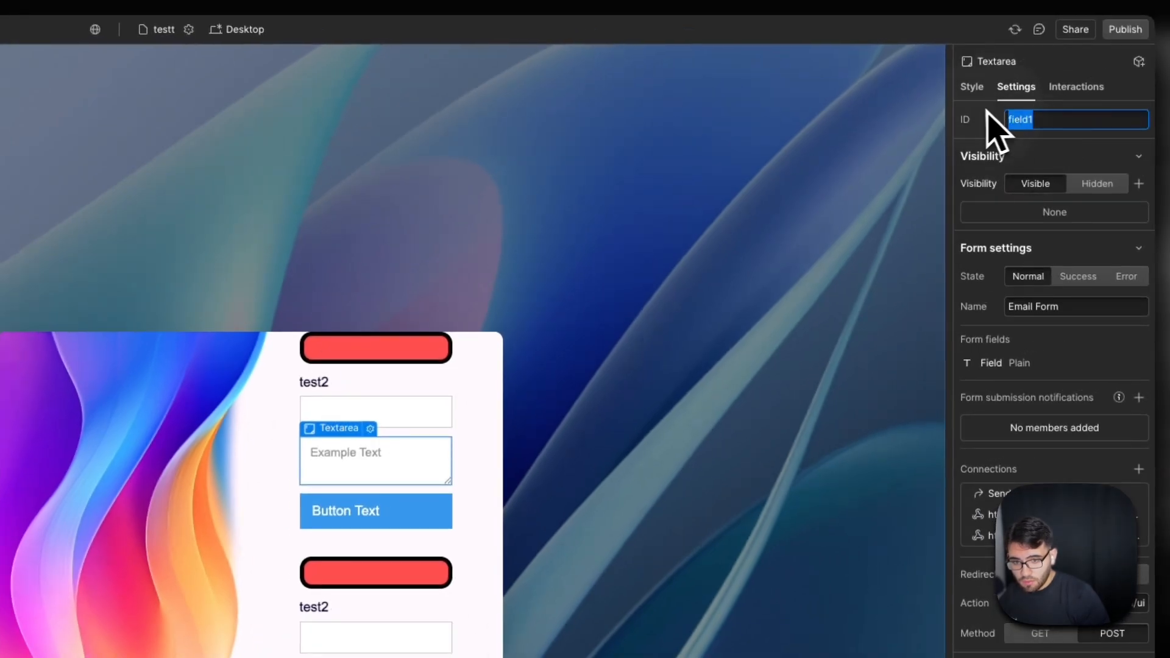
Step: Copy the first block's Textarea ID, field1, from Webflow and append it to the ChatGPT prompt with a trailing comma
right_click(1033, 117)
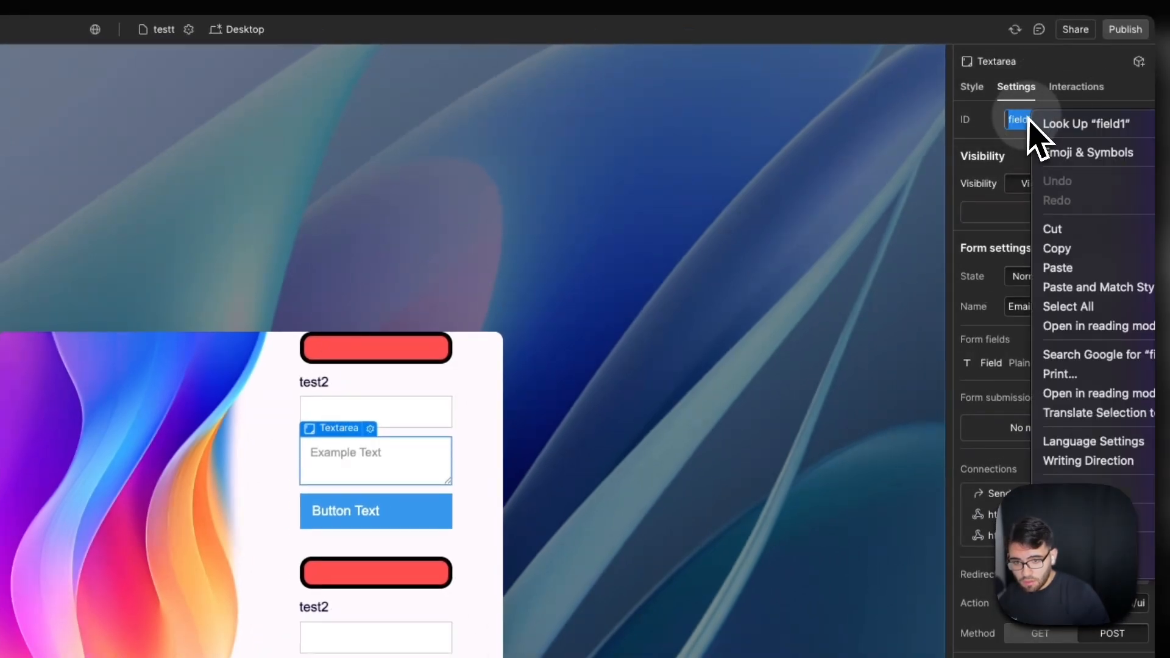
click(1058, 248)
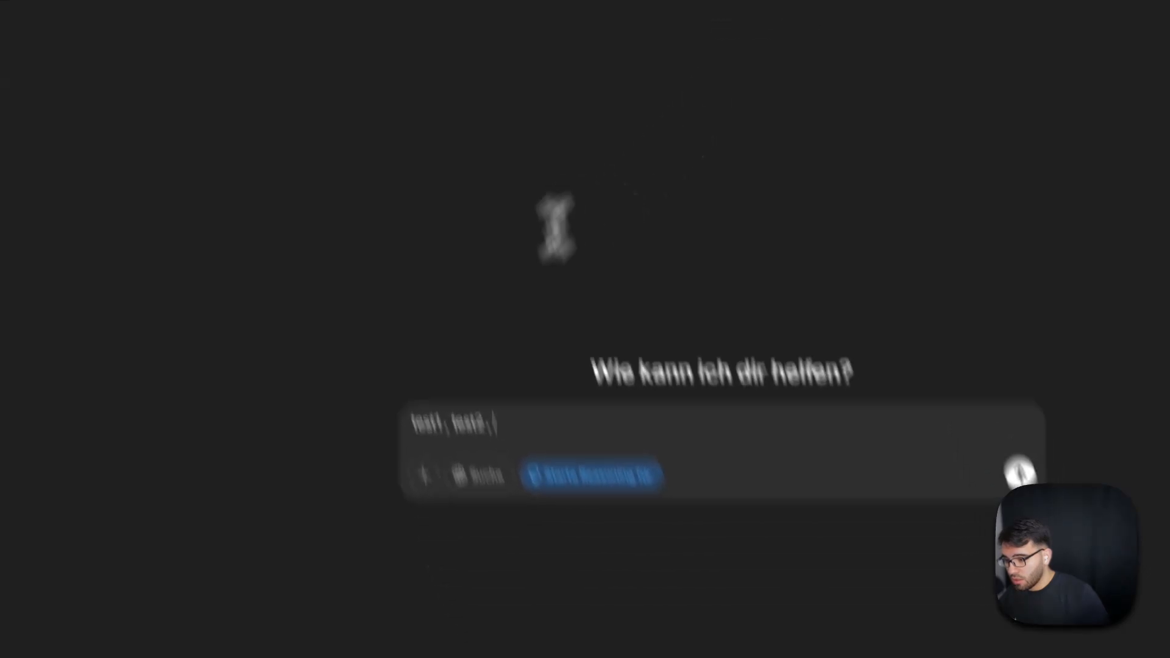
right_click(492, 337)
click(608, 464)
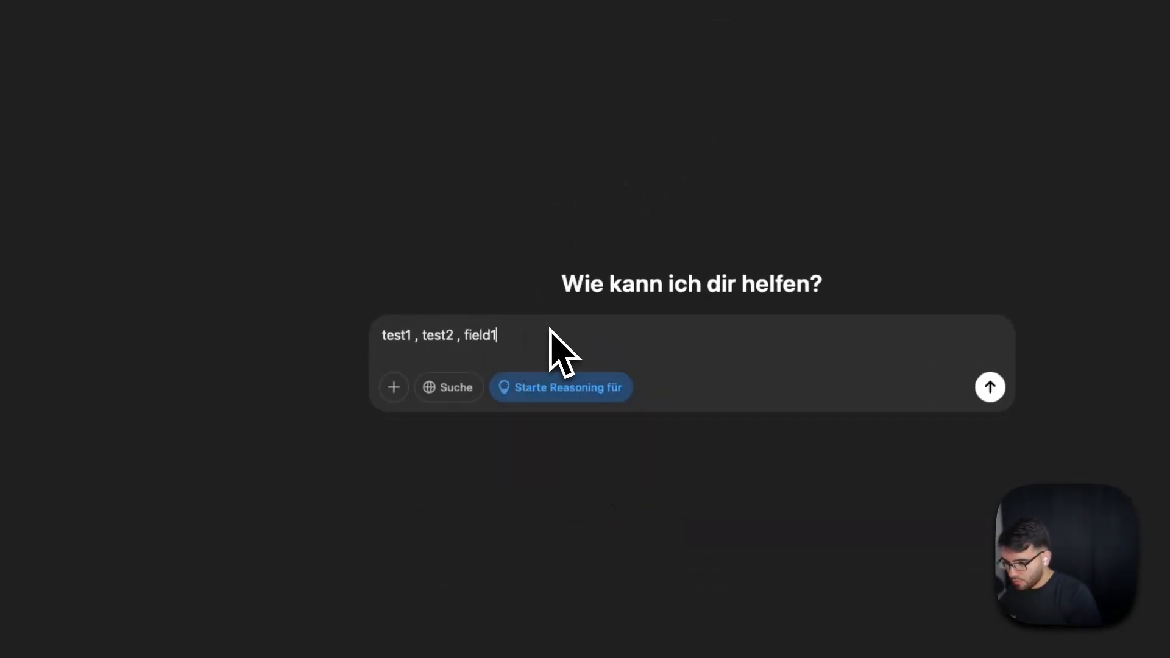
text(,)
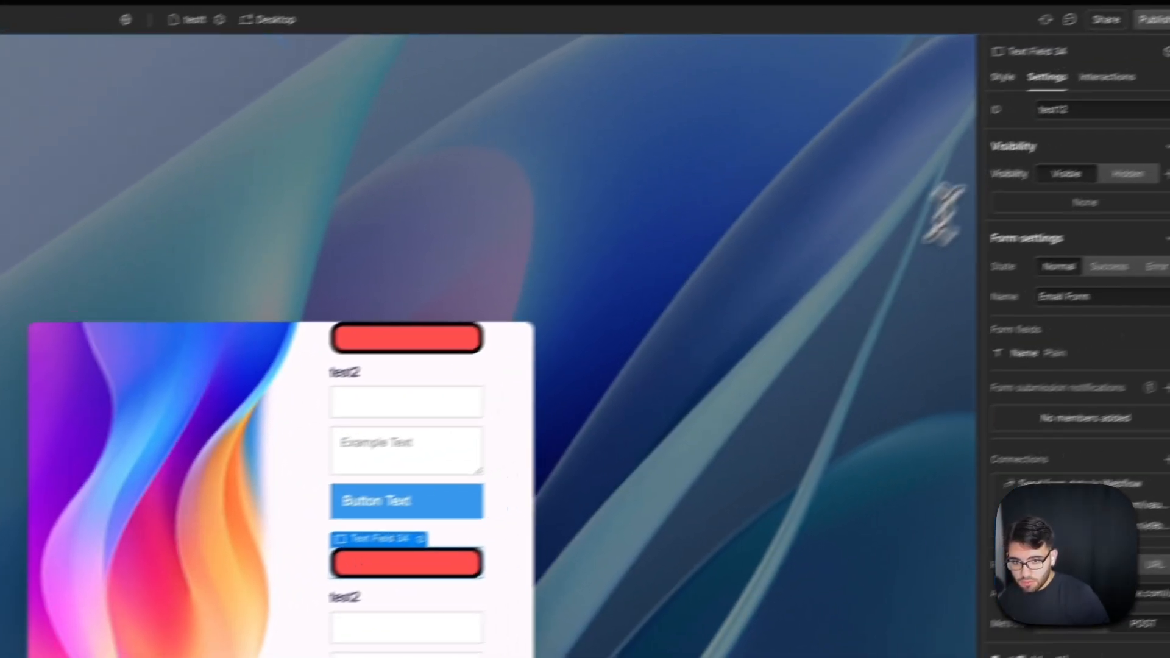
Step: Copy the second block's red text field ID, test12, from Webflow and append it to the ChatGPT prompt
double_click(1030, 108)
right_click(1060, 114)
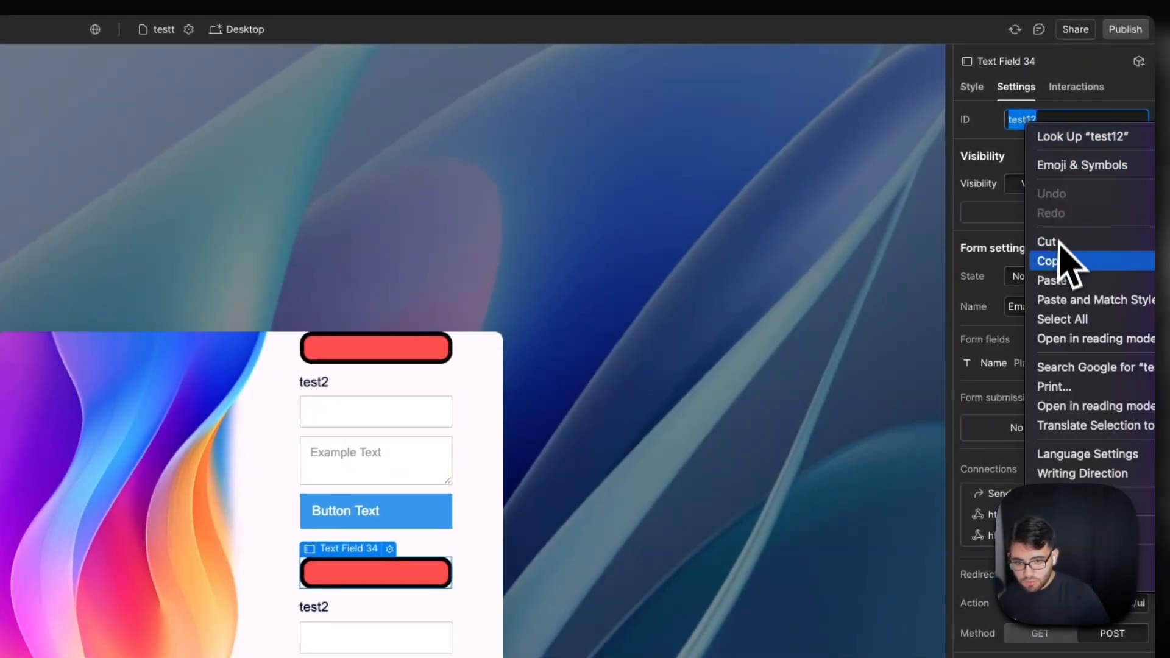
click(1087, 249)
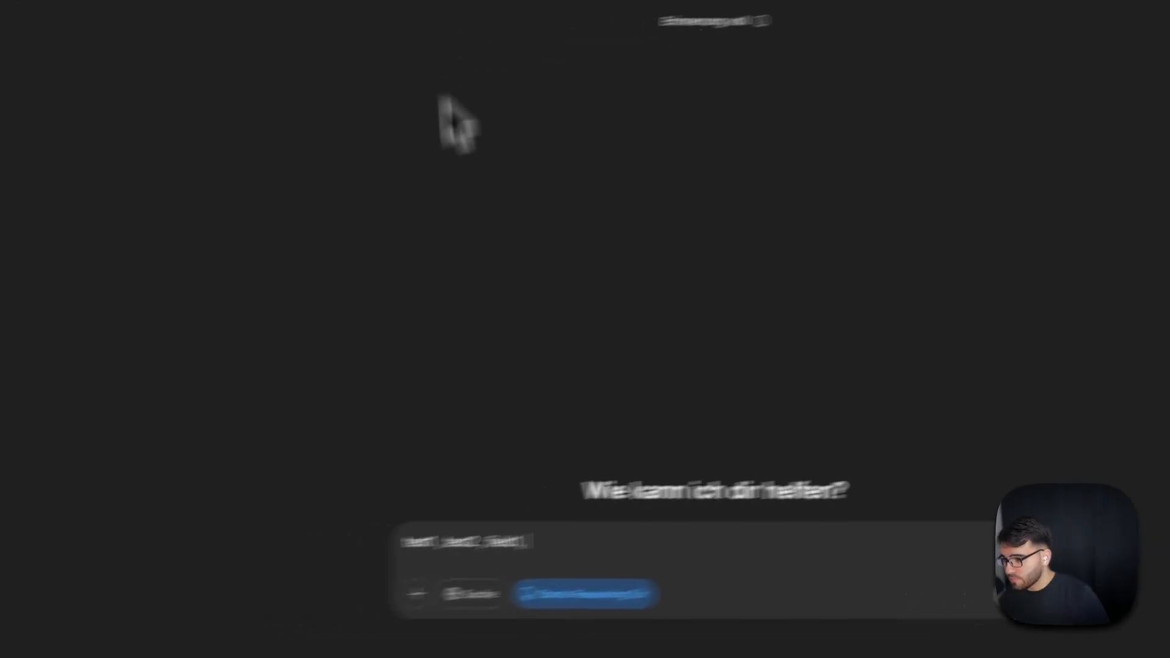
right_click(627, 435)
click(731, 575)
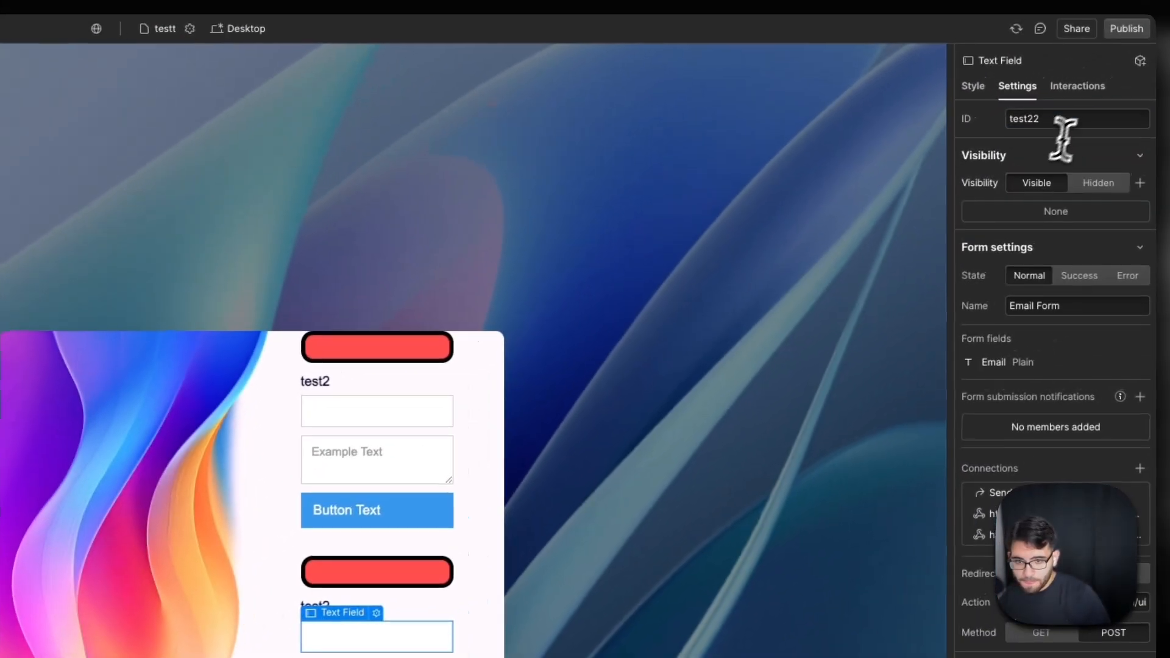
Step: Copy the second block's plain Text Field ID, test22, from Webflow and append it to the comma-separated list in ChatGPT
drag(1055, 122, 1025, 120)
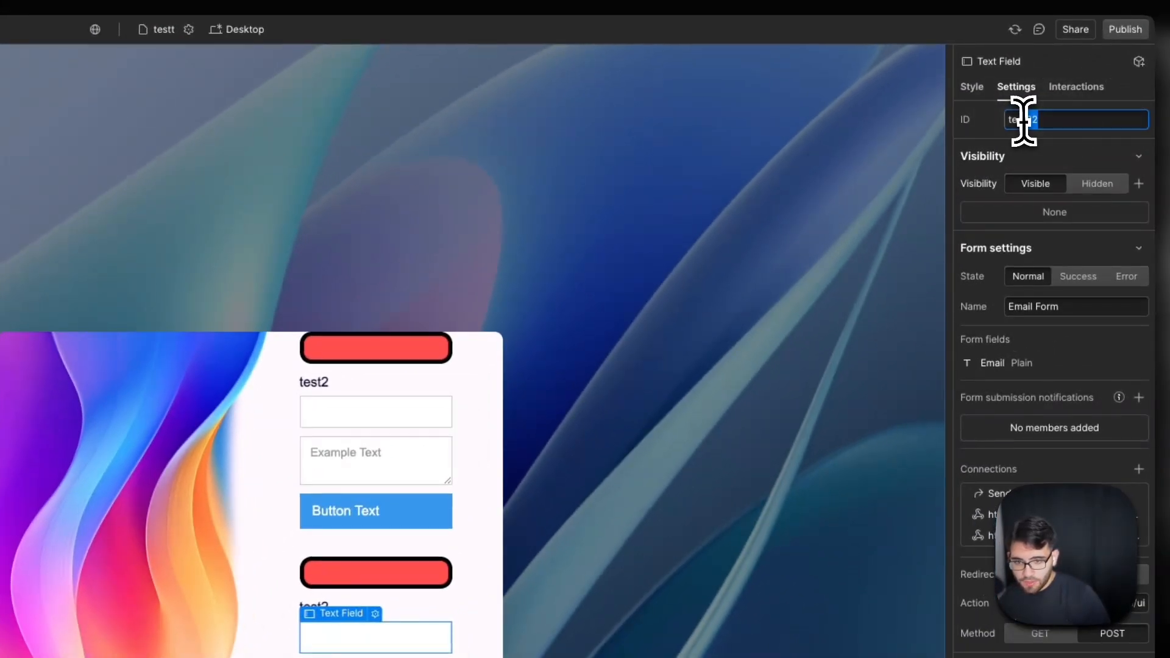
right_click(1030, 124)
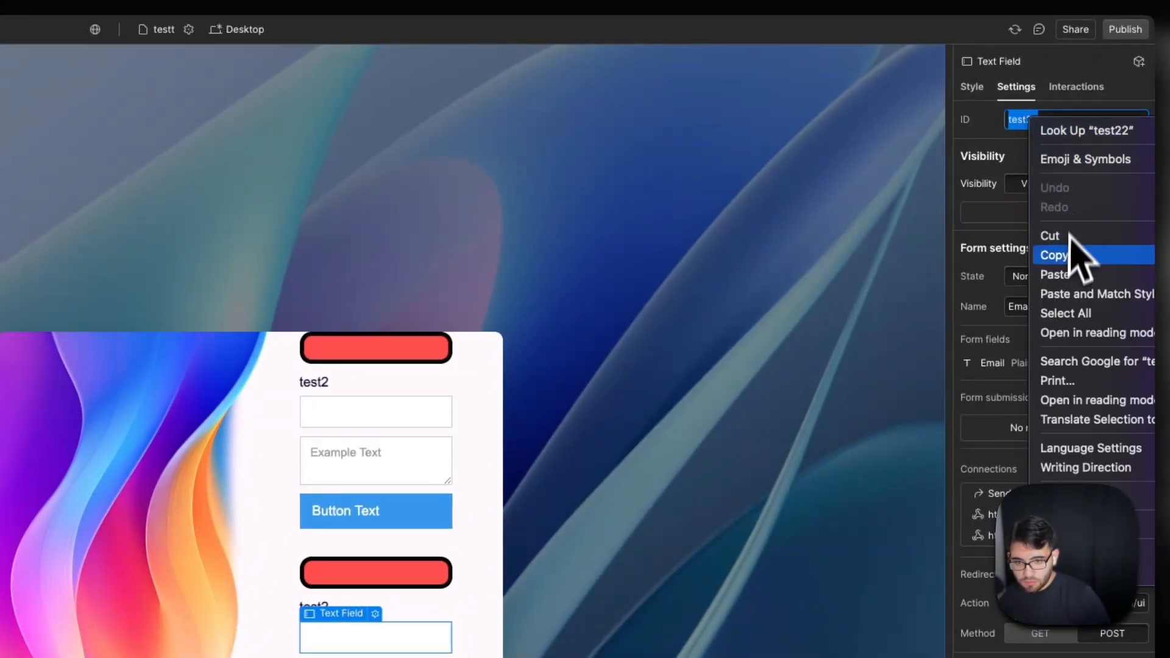
click(1072, 255)
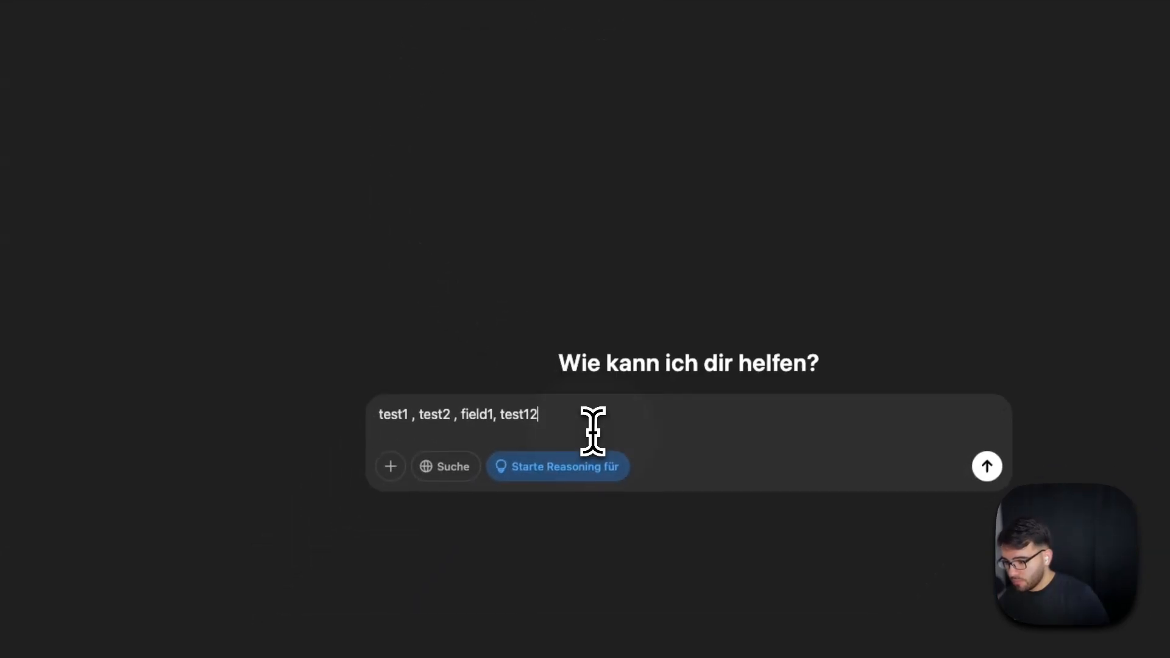
right_click(610, 417)
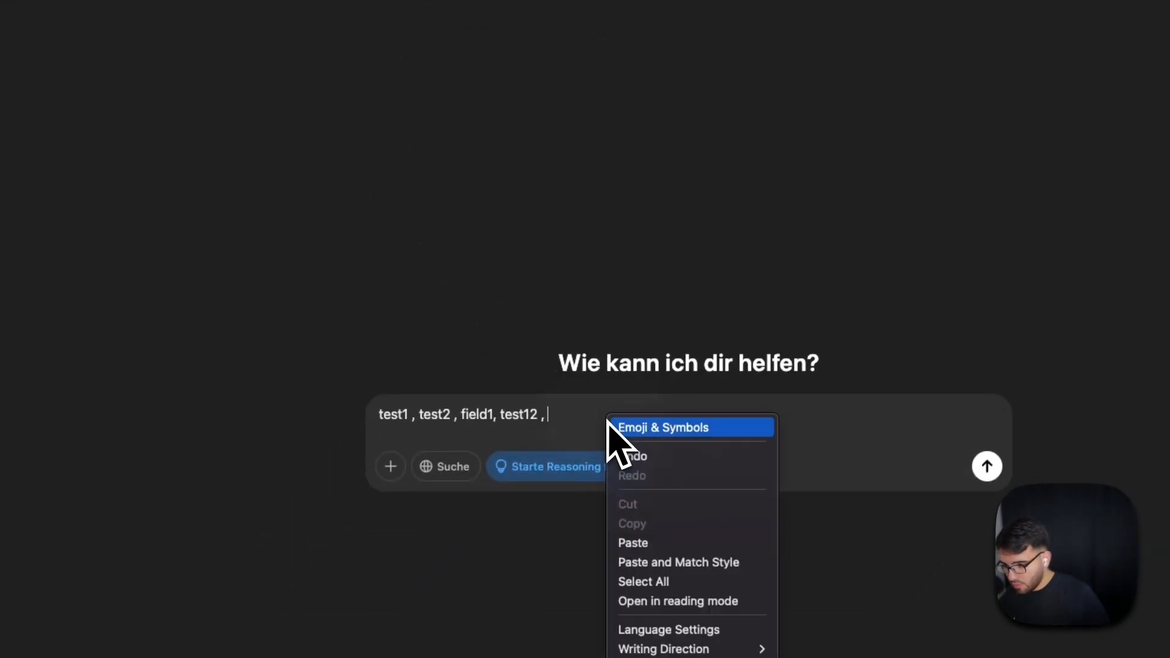
click(716, 542)
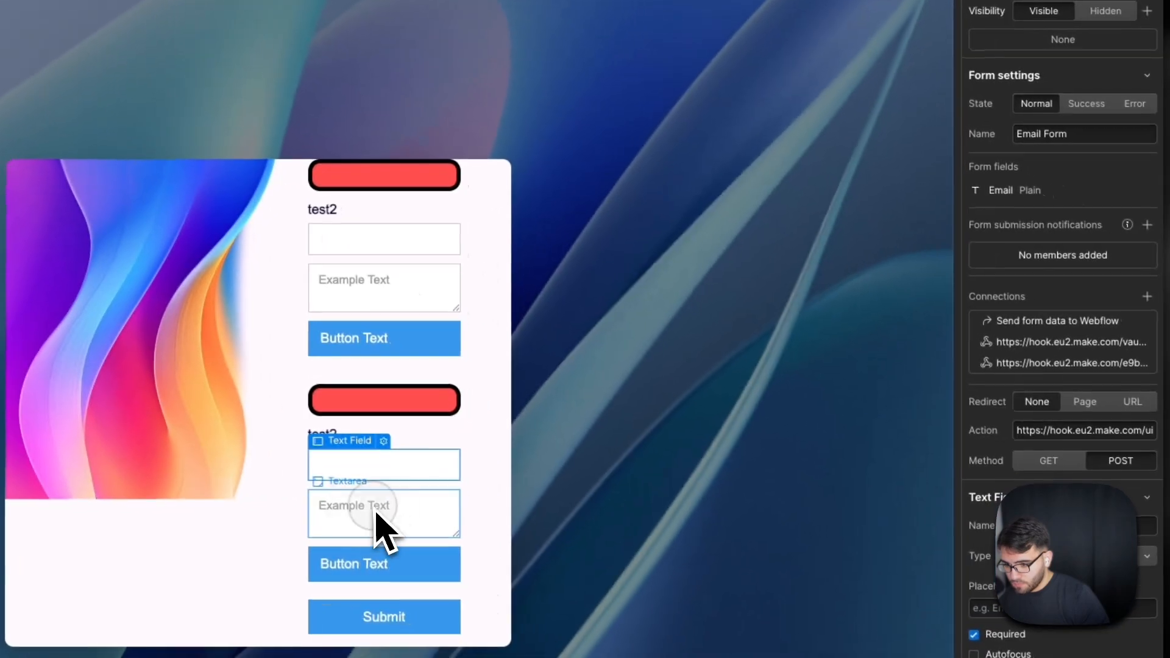
Step: Copy the second block's Textarea ID, field-2, from Webflow and append it to the ID list in the ChatGPT prompt
click(387, 527)
triple_click(1017, 98)
right_click(1034, 99)
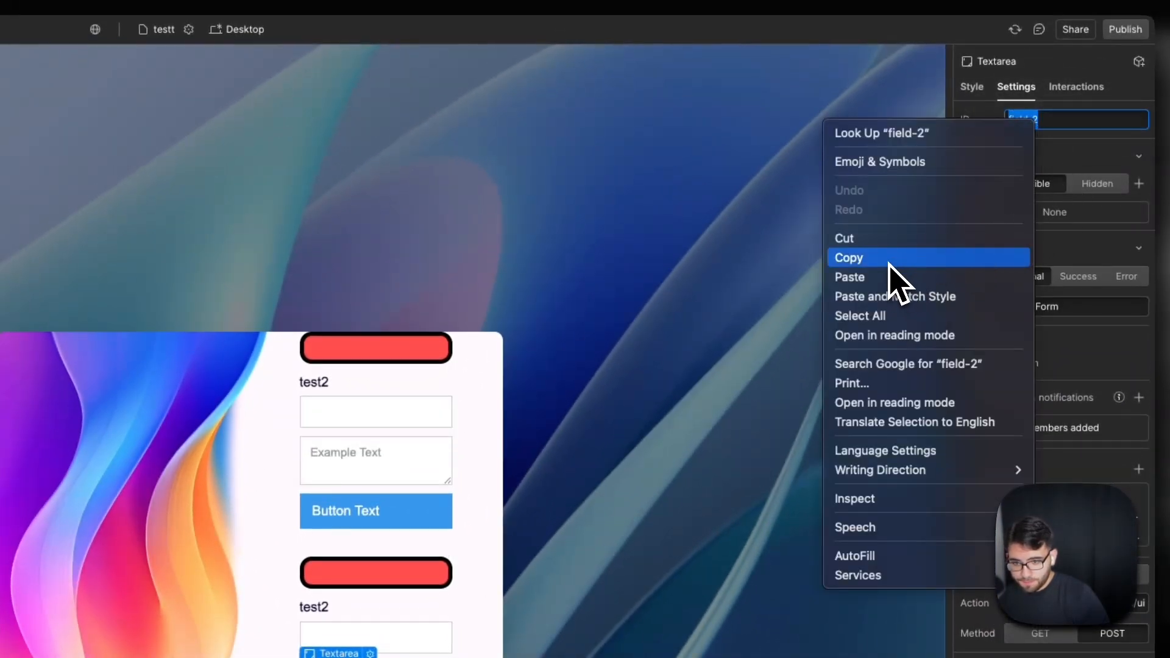
click(890, 268)
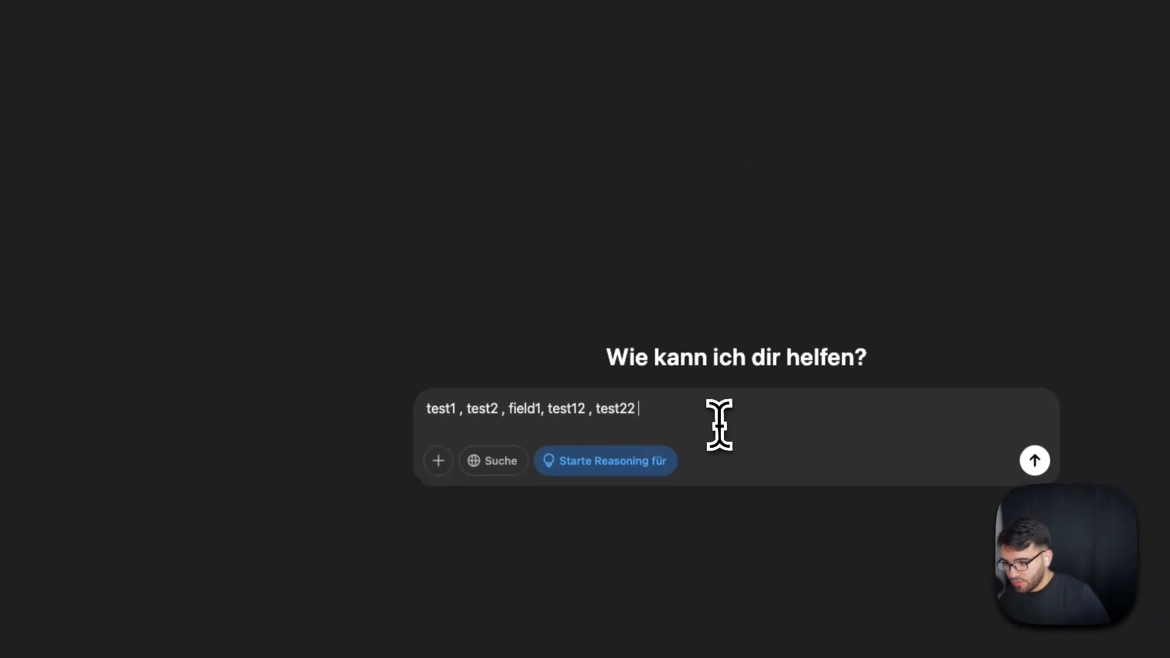
right_click(697, 416)
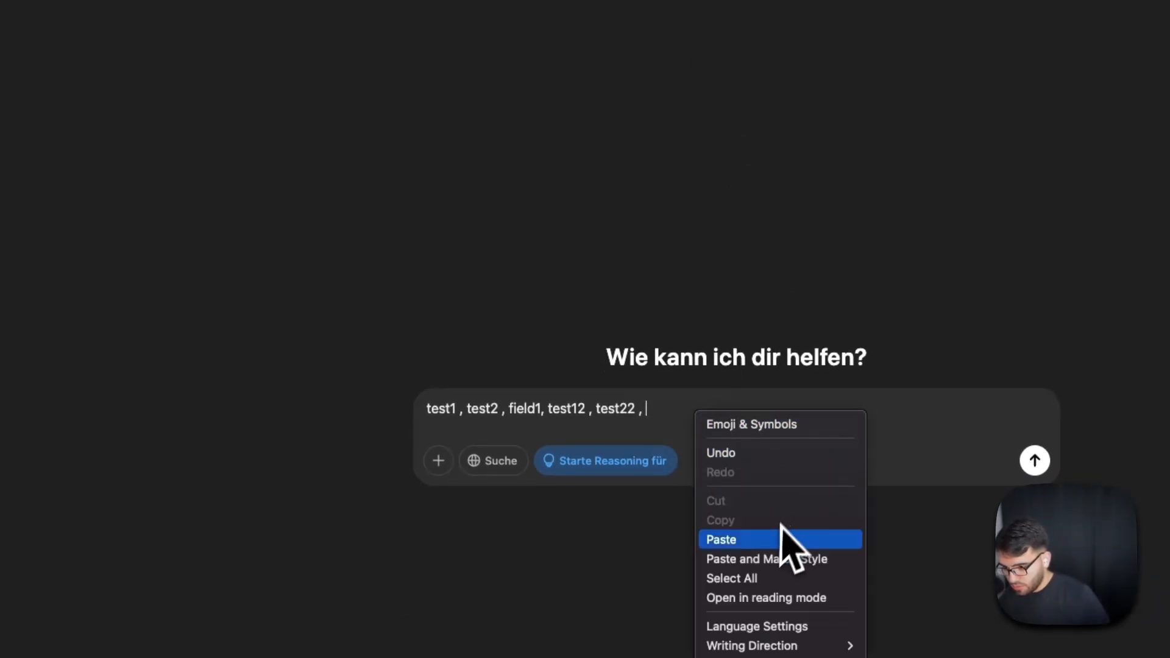
click(767, 540)
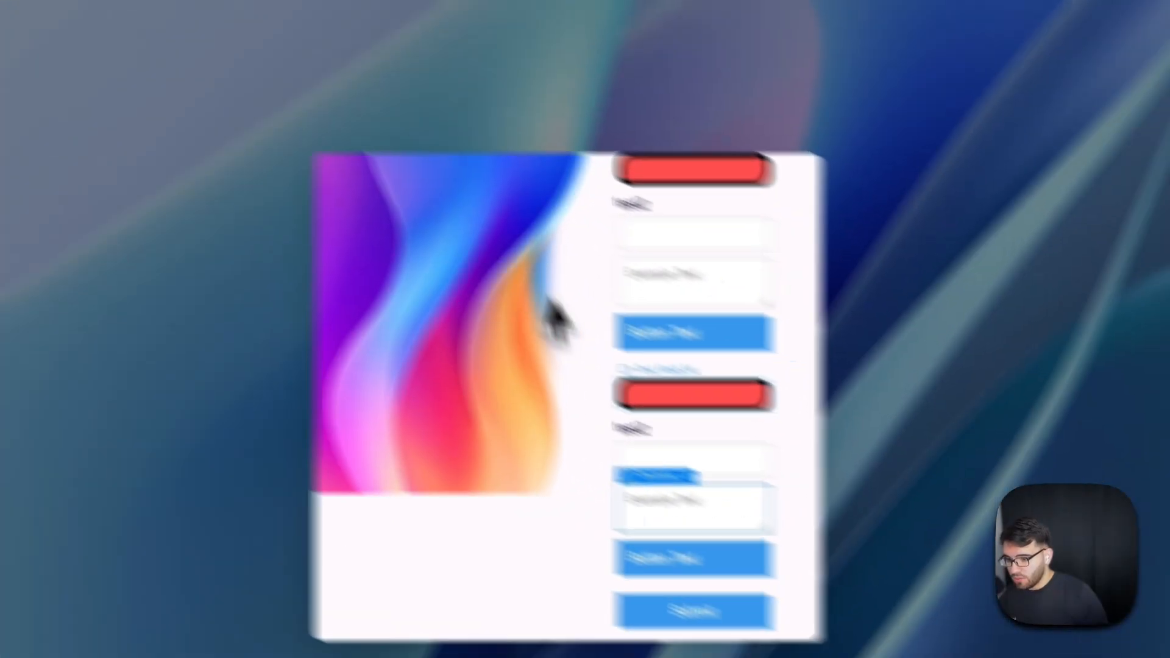
Step: Copy the second block's Button ID, form2, from Webflow and append it to the ID list in the ChatGPT prompt
click(666, 555)
drag(1037, 92, 1007, 91)
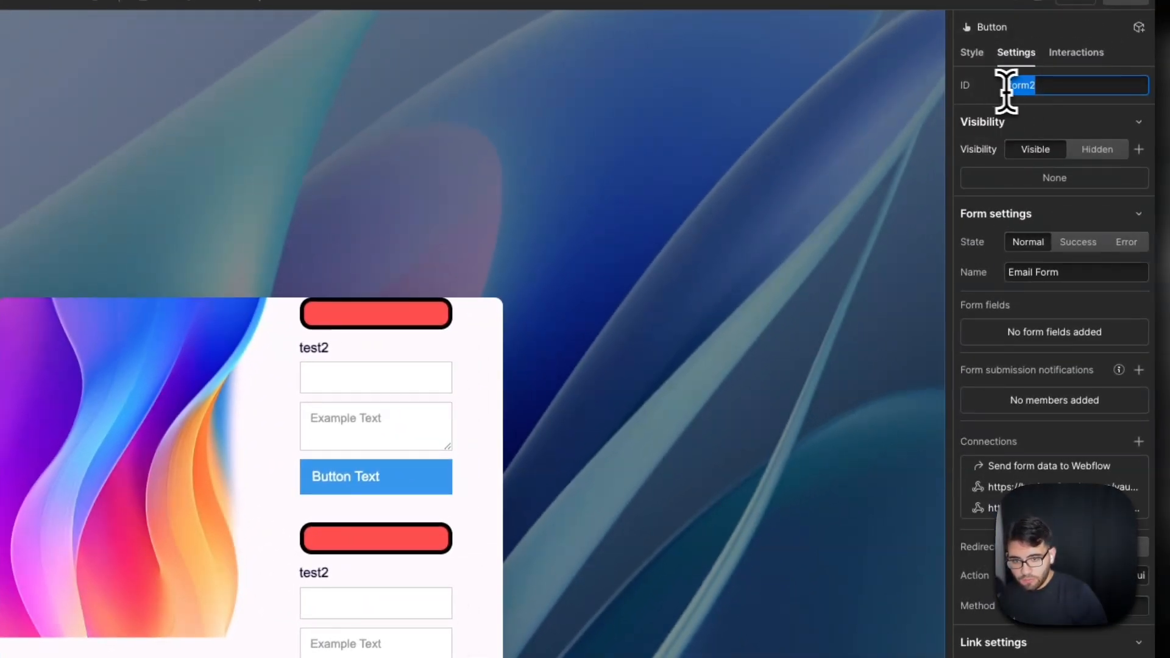
right_click(1030, 86)
click(1063, 226)
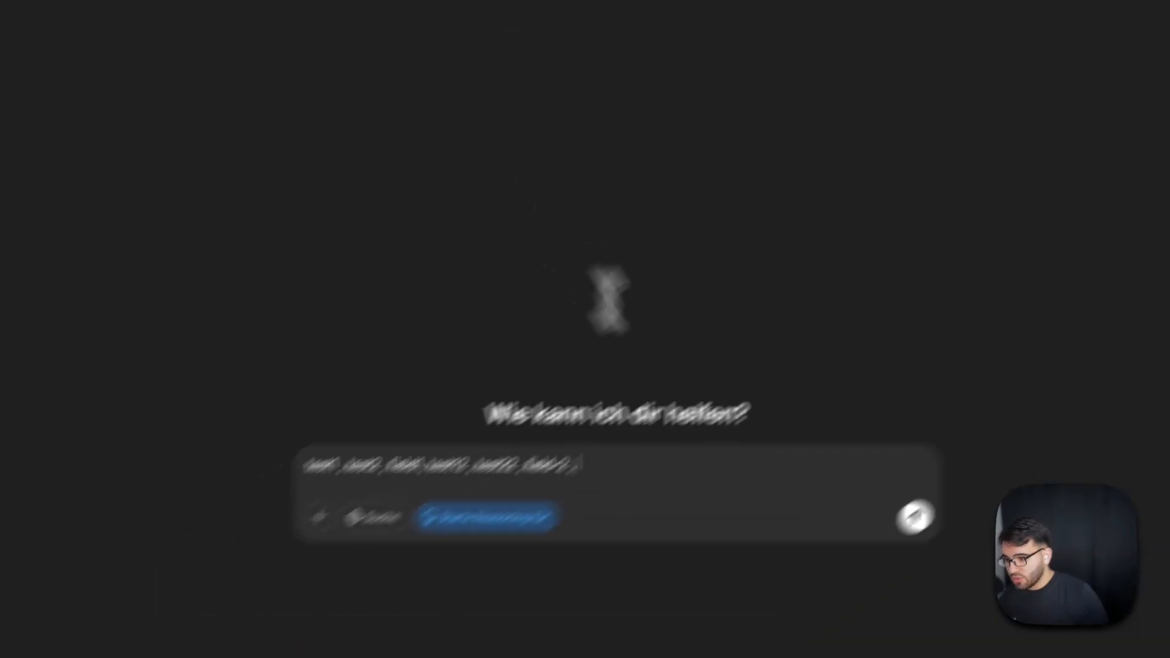
right_click(697, 437)
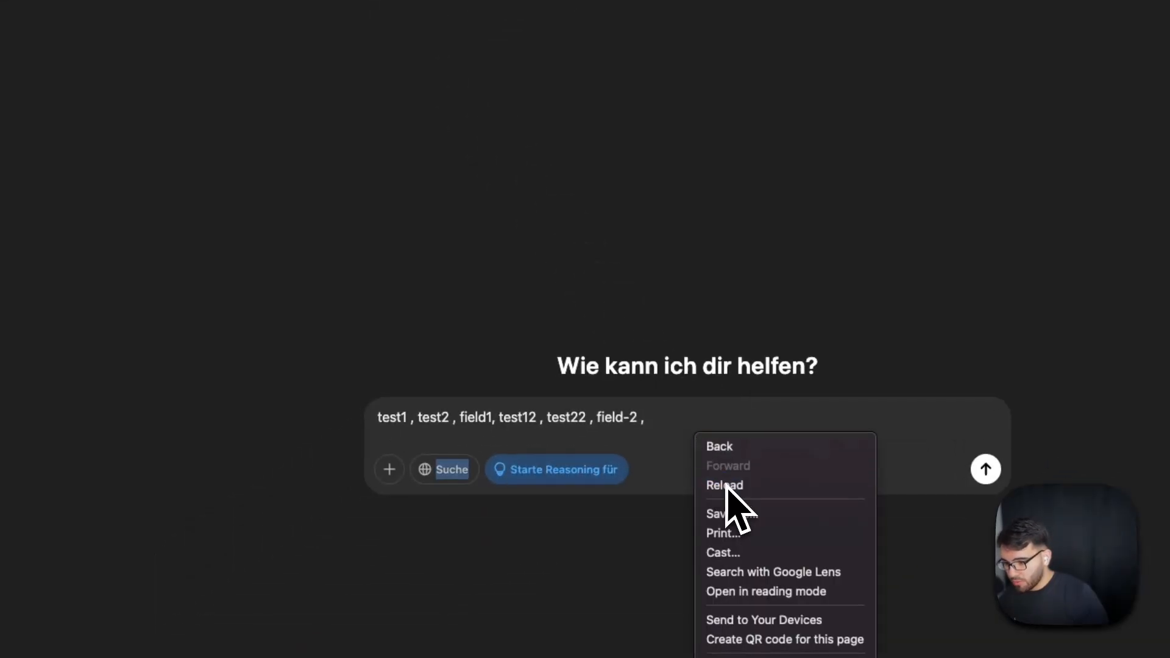
click(659, 425)
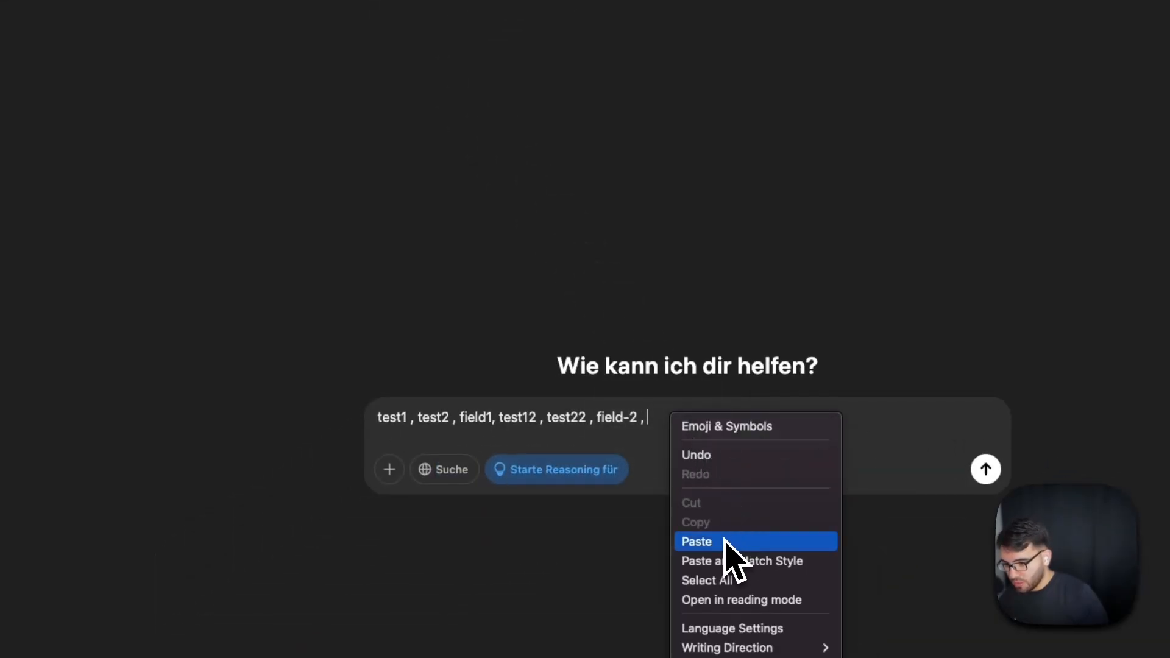
click(729, 543)
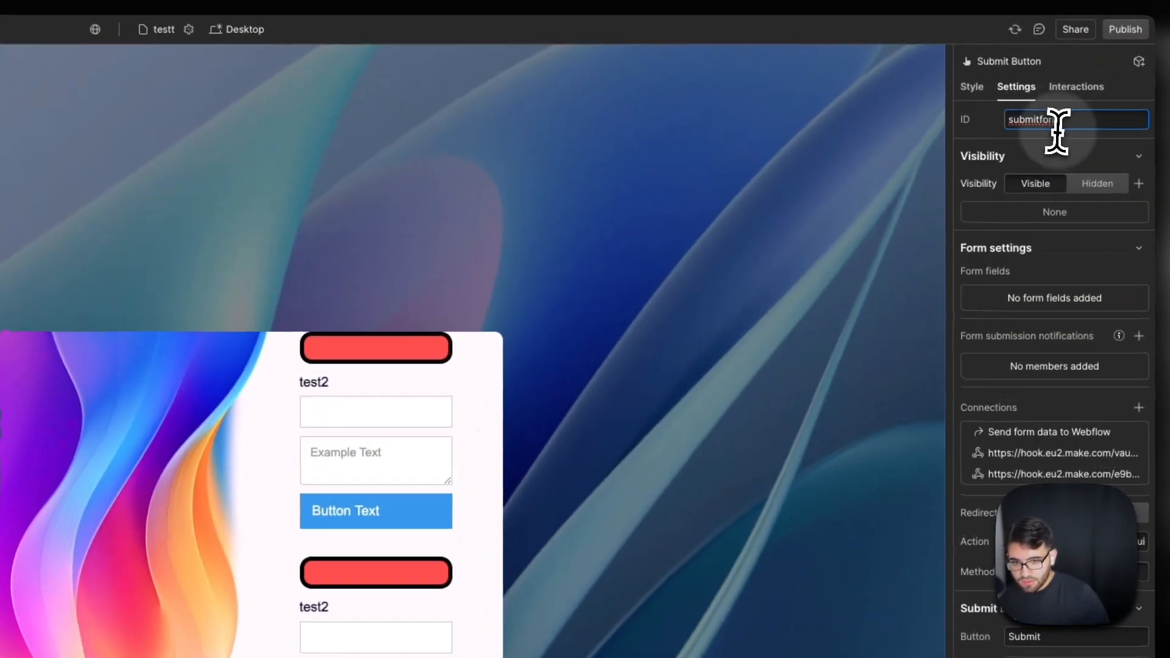
Step: Copy the Submit Button's ID, submitform, from Webflow to the end of the ChatGPT prompt's ID list and start a new line below
double_click(1058, 122)
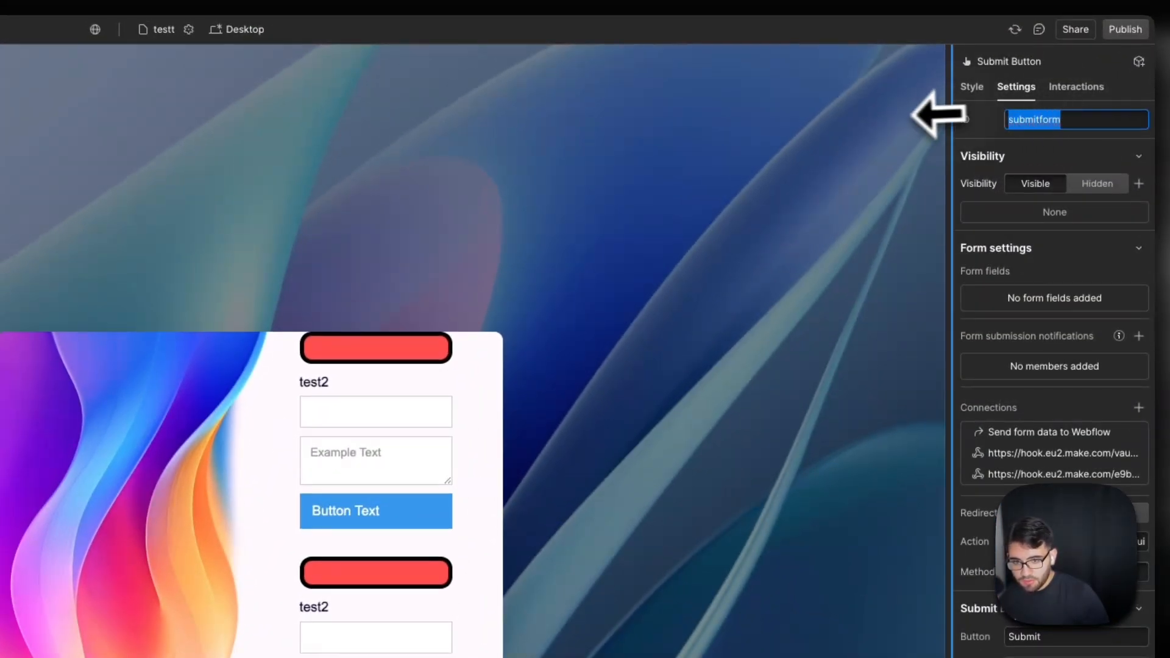
right_click(1036, 122)
click(869, 345)
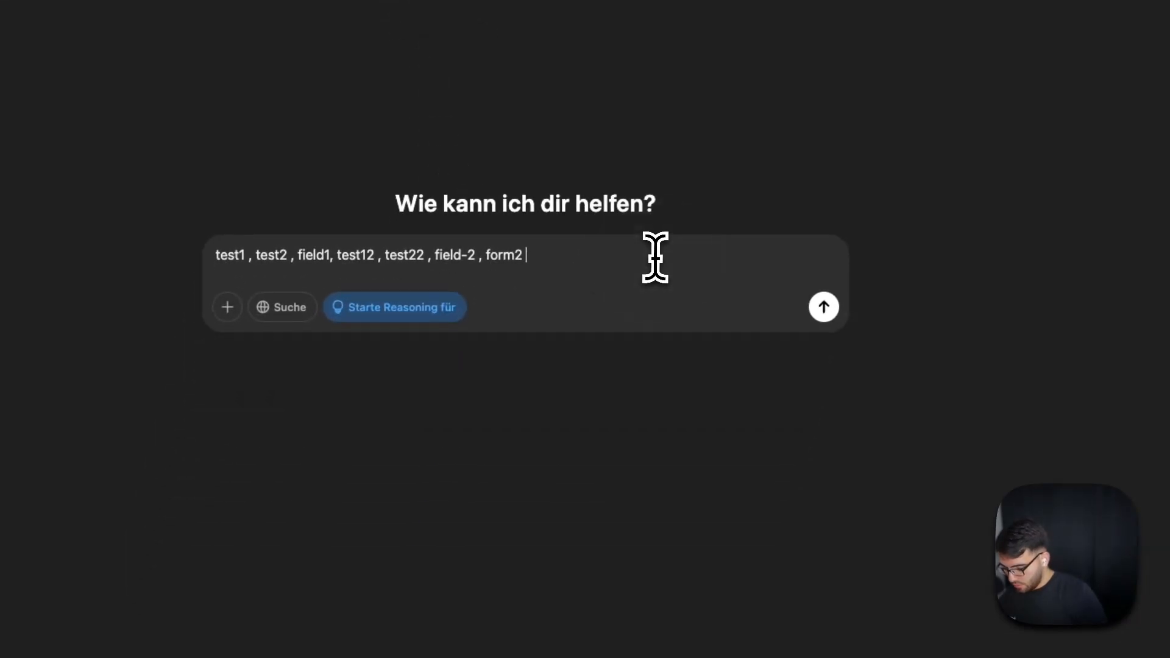
right_click(625, 267)
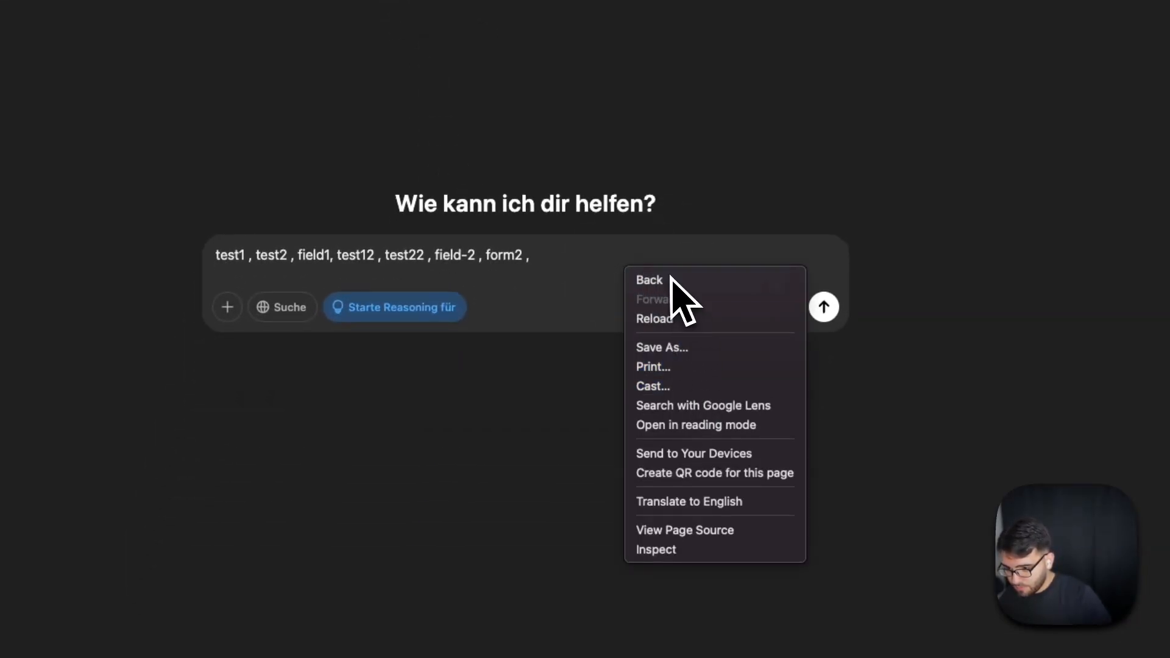
click(566, 272)
right_click(551, 251)
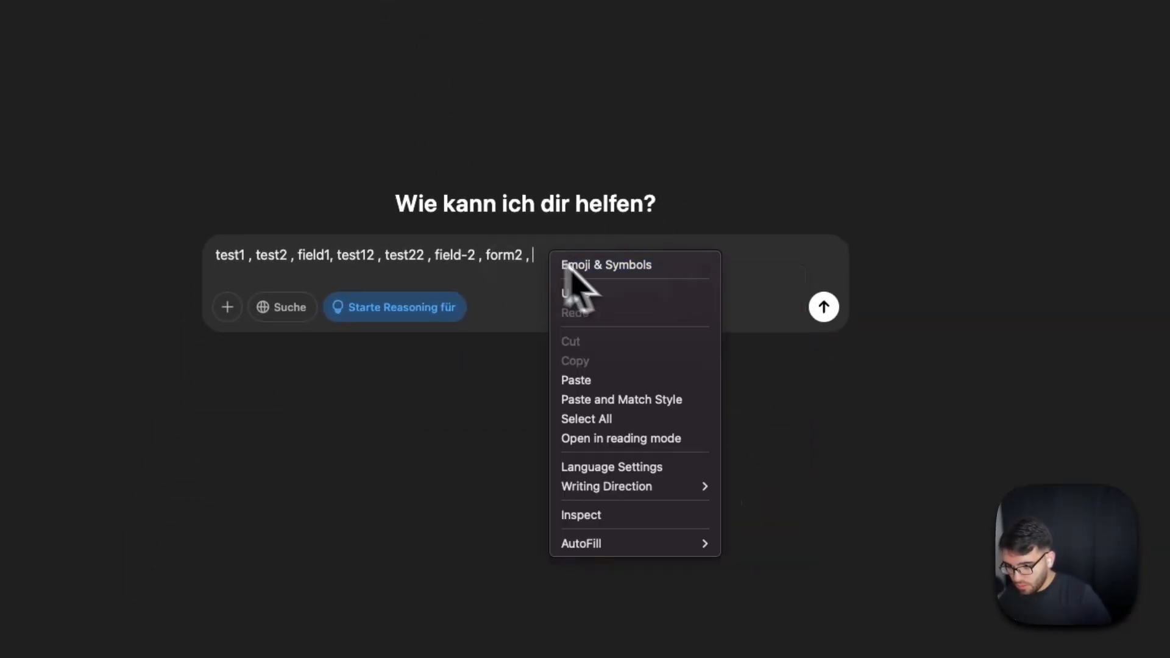
click(612, 379)
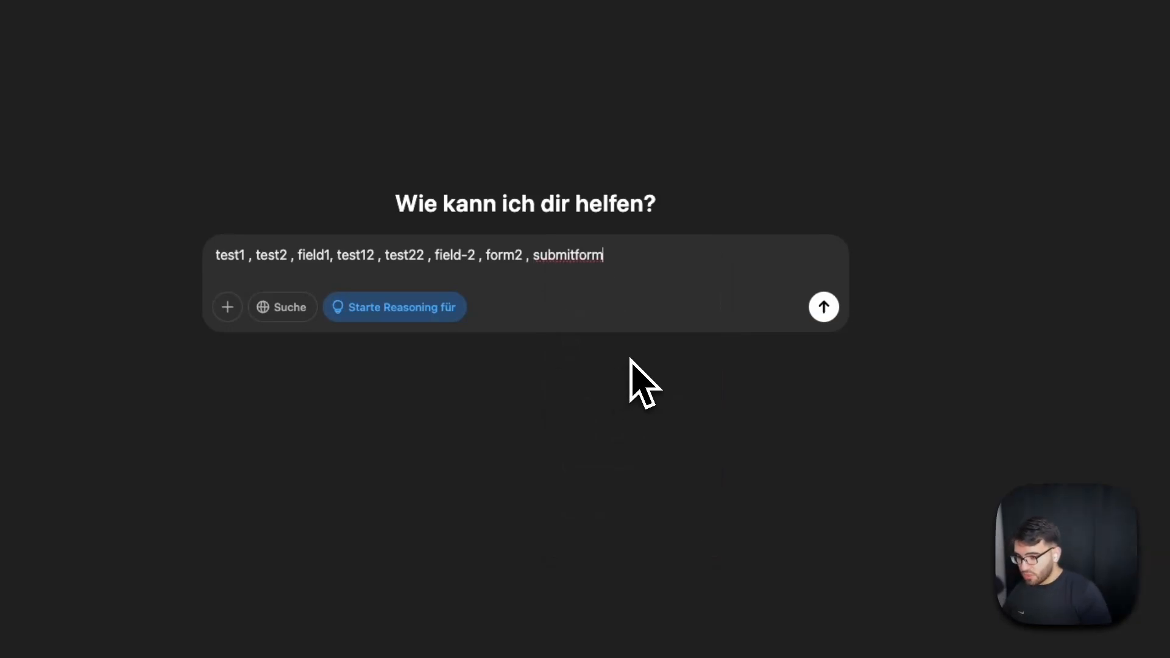
key(shift+Return)
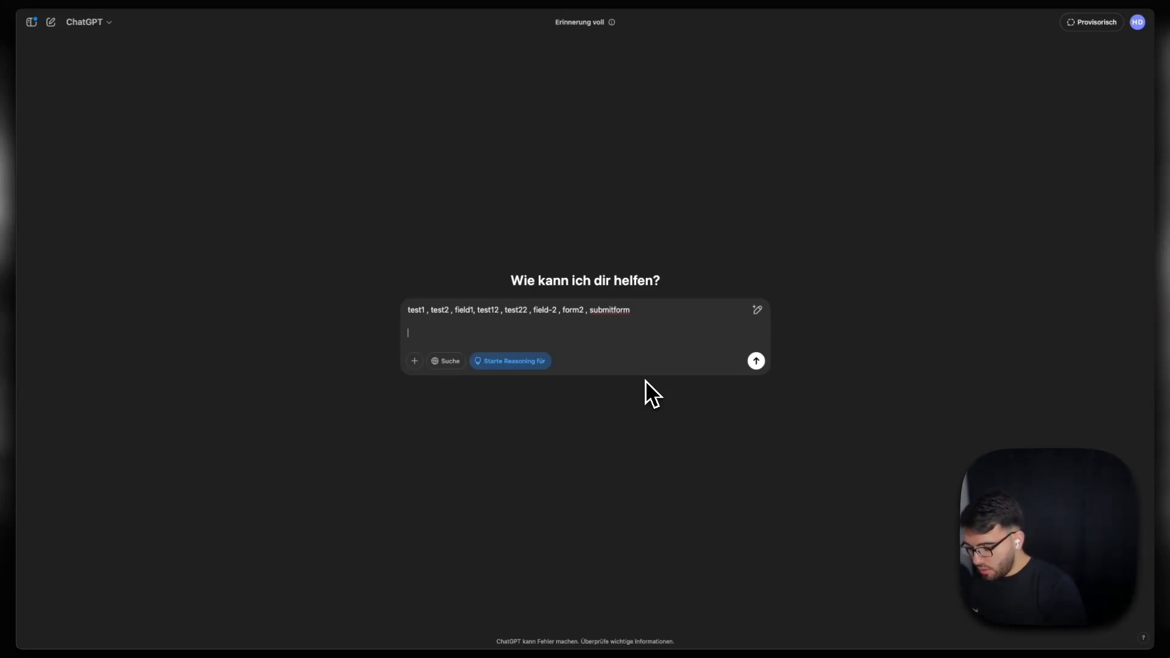
Step: Explain below the ID list that these are all field IDs from the form and that "form2" is a button which should trigger a mult…
text(on the top you)
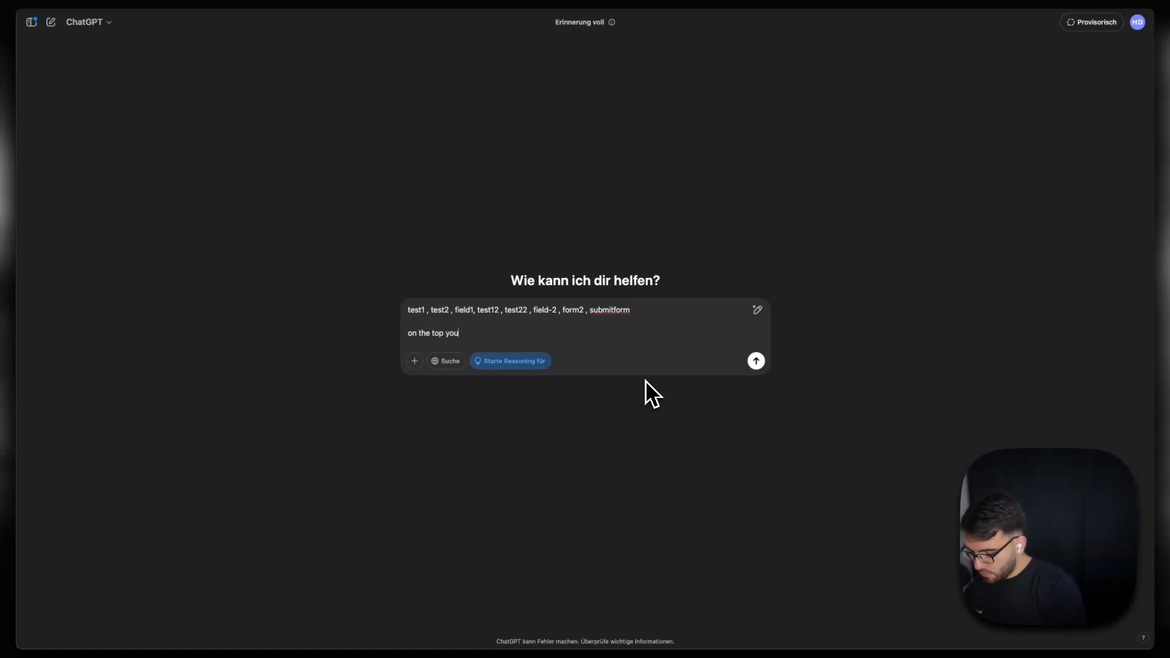
text( can see all teh)
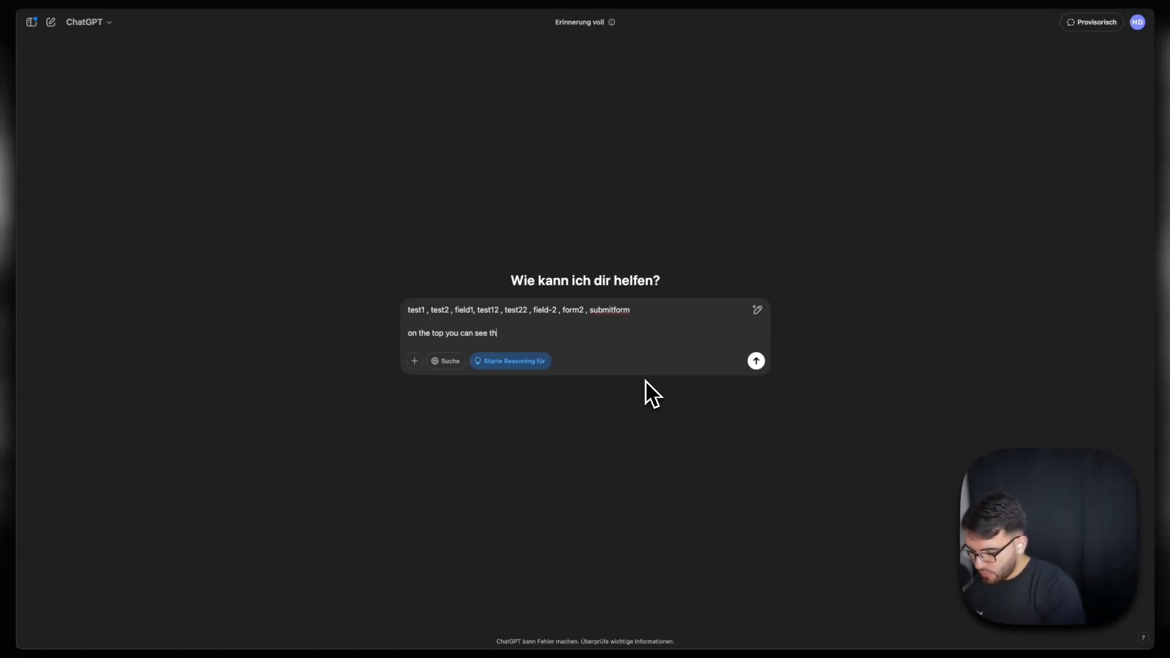
text( field IDs)
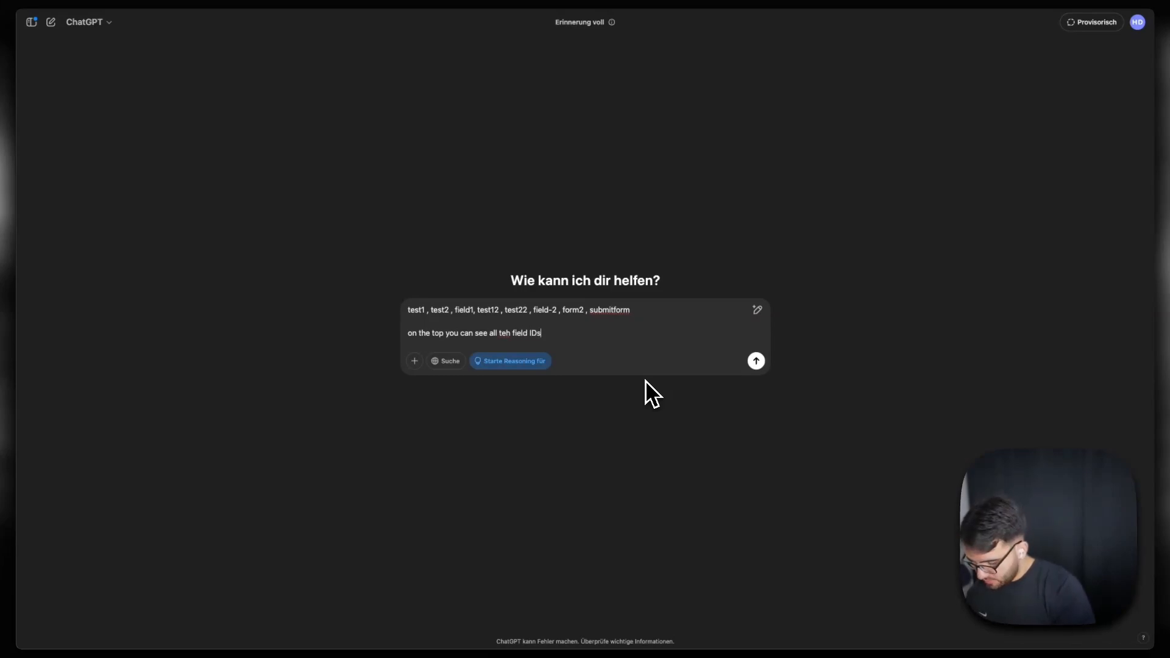
text( from my )
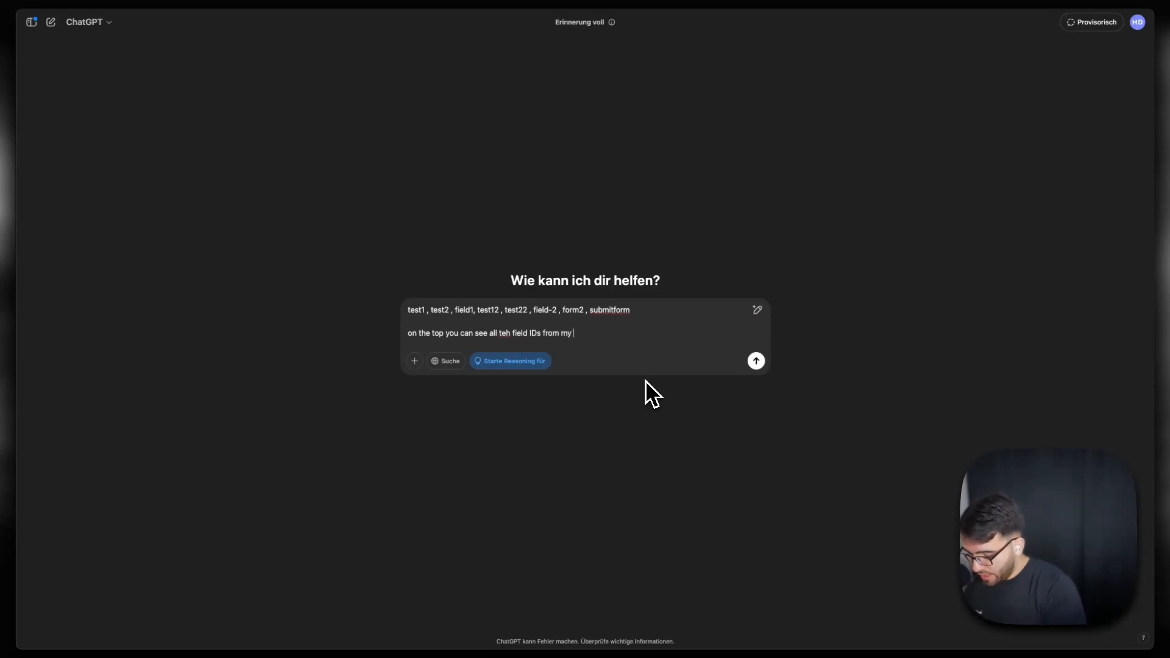
text(form. "form2" is a button which should trigger a m)
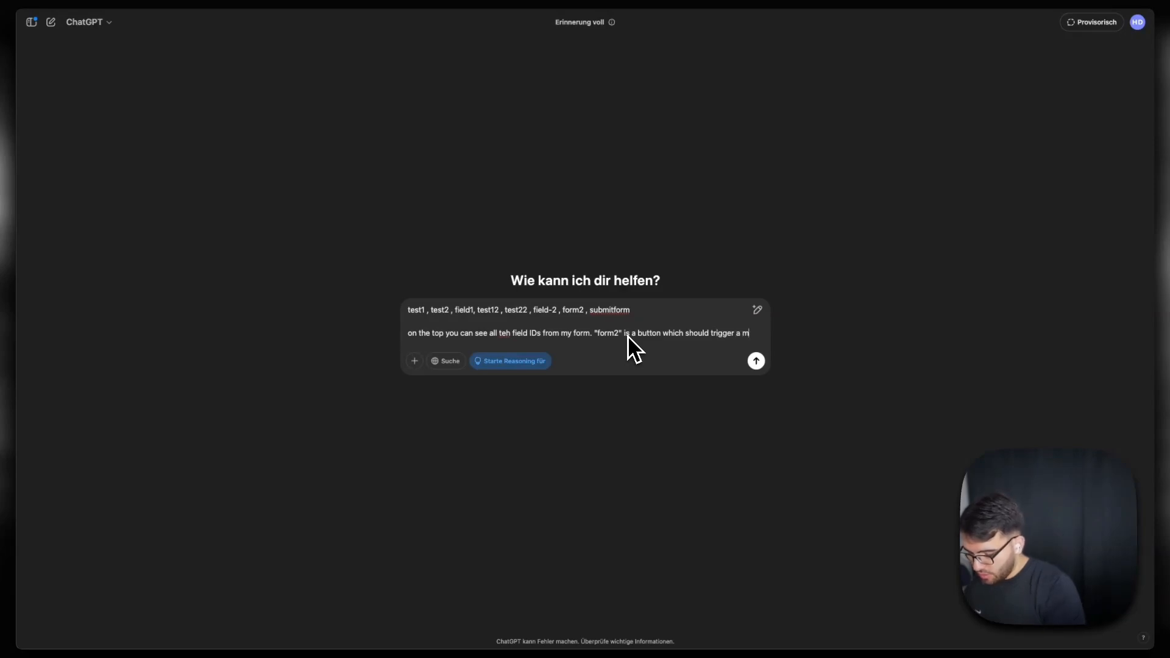
text(ult)
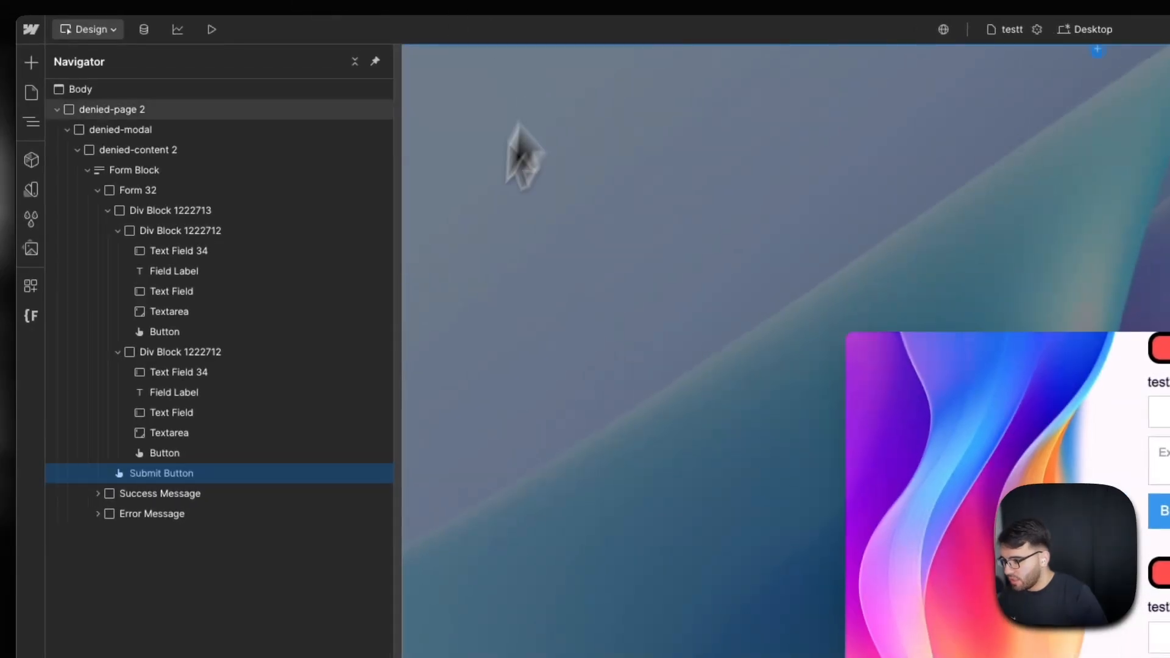
Step: Switch to Webflow and set the ID of the first field group, the upper Div Block 1222712, to step1
click(234, 352)
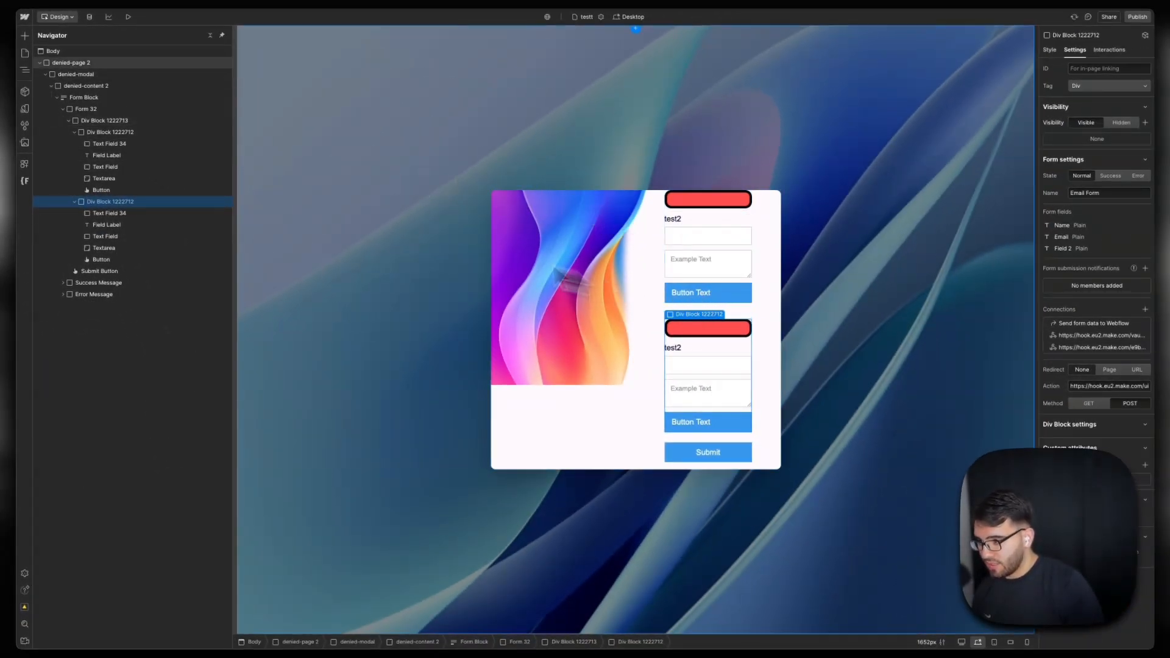
click(141, 134)
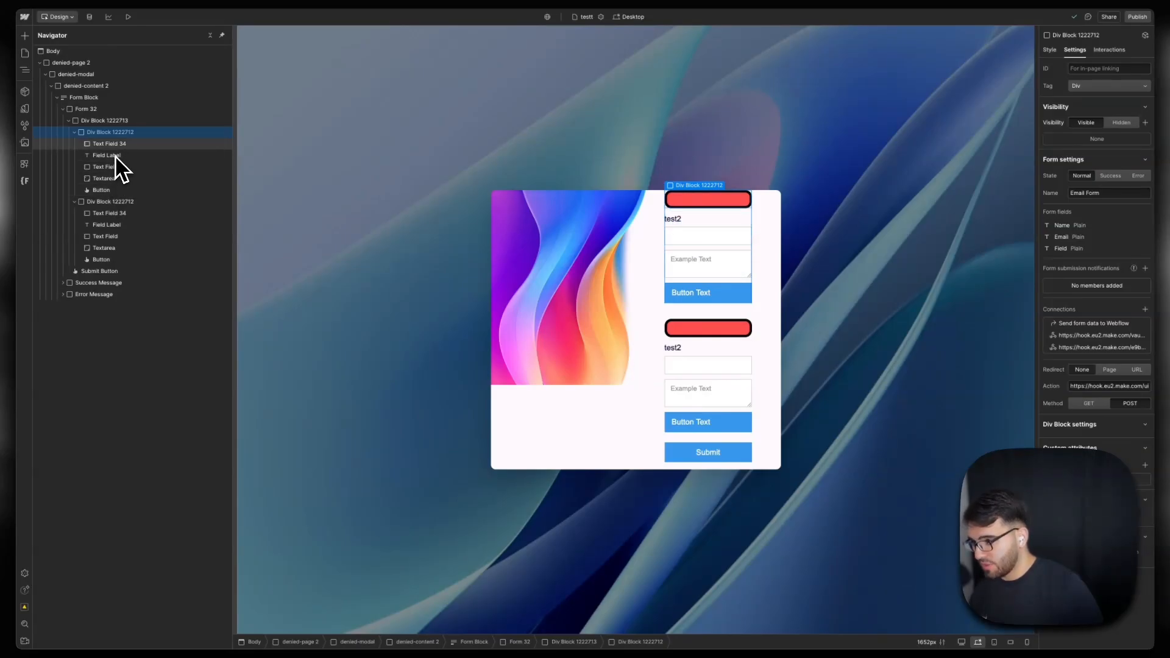
click(1077, 68)
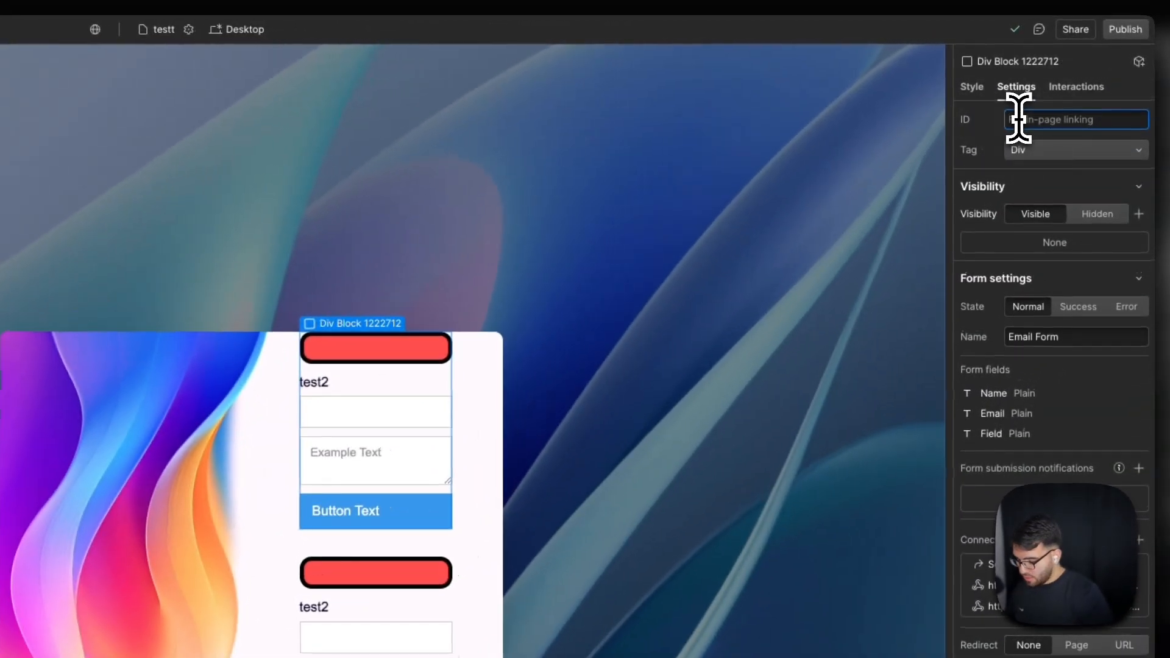
text(step1)
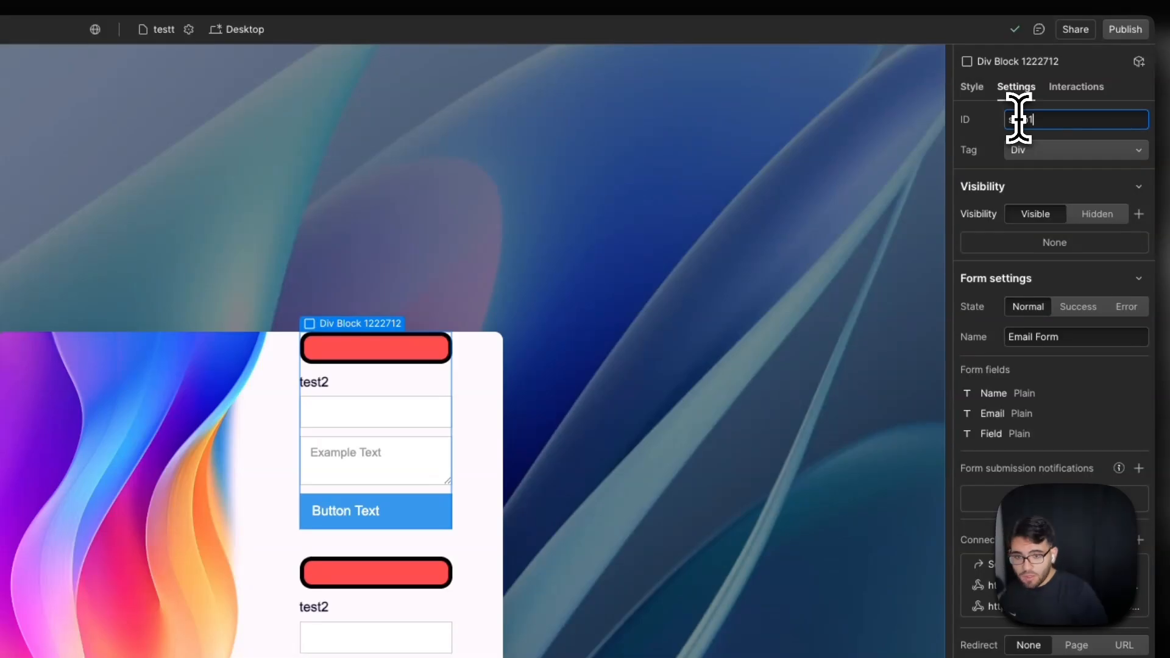
click(993, 127)
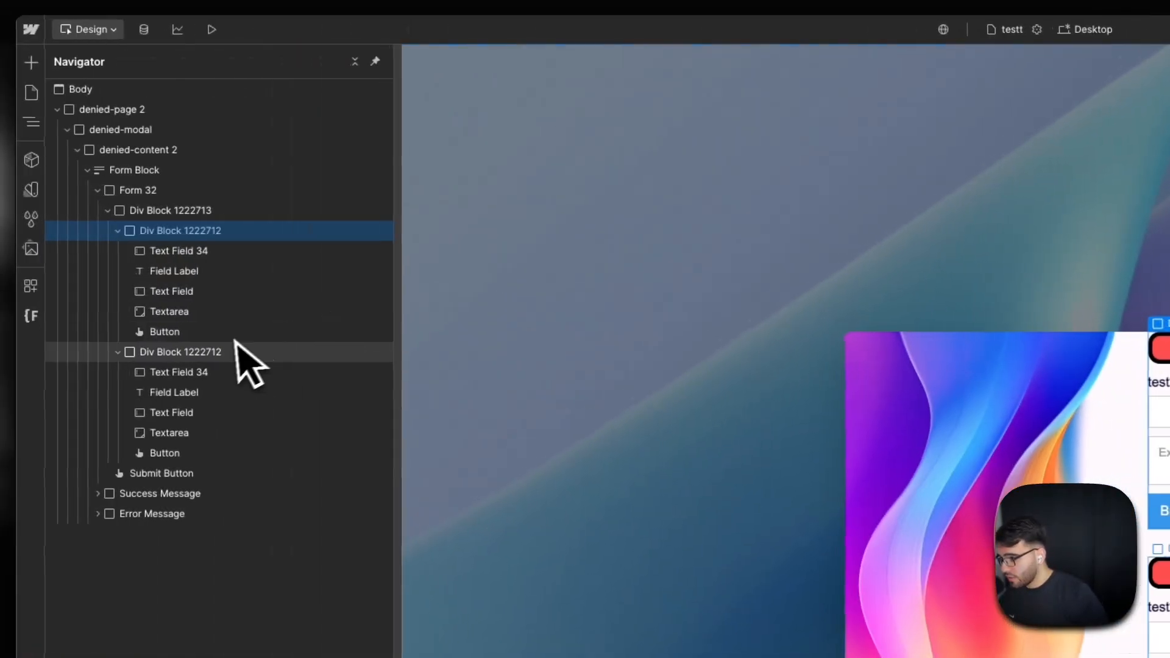
Step: Give the second field group, the lower Div Block 1222712, an ID beginning with step
click(239, 352)
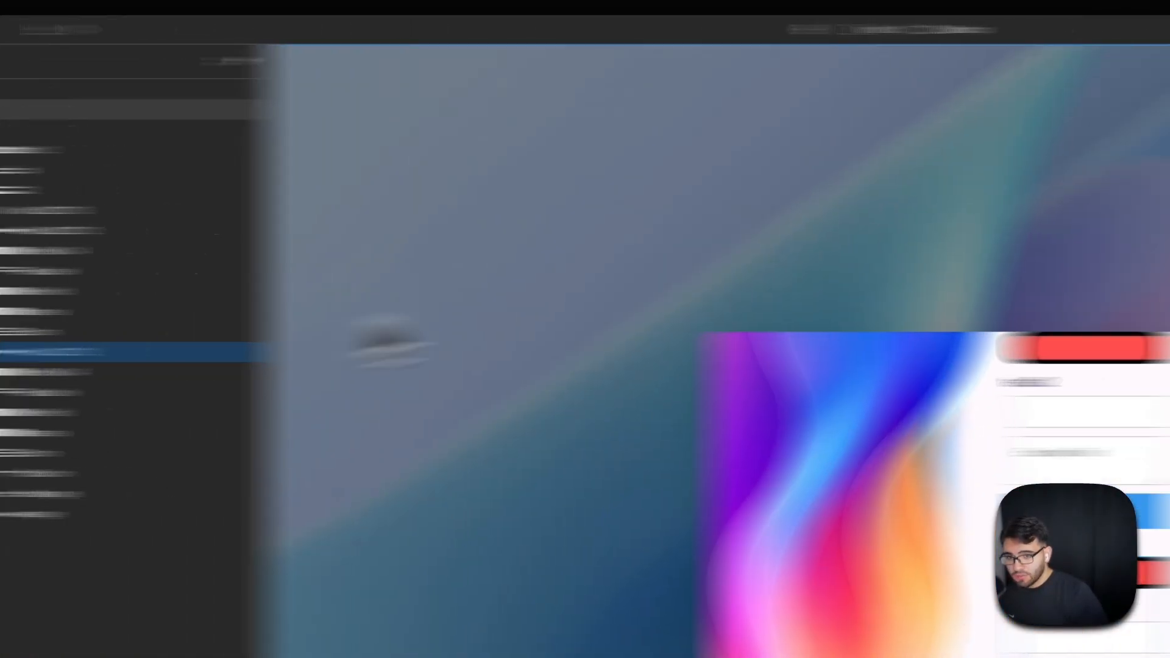
click(1031, 119)
text(step)
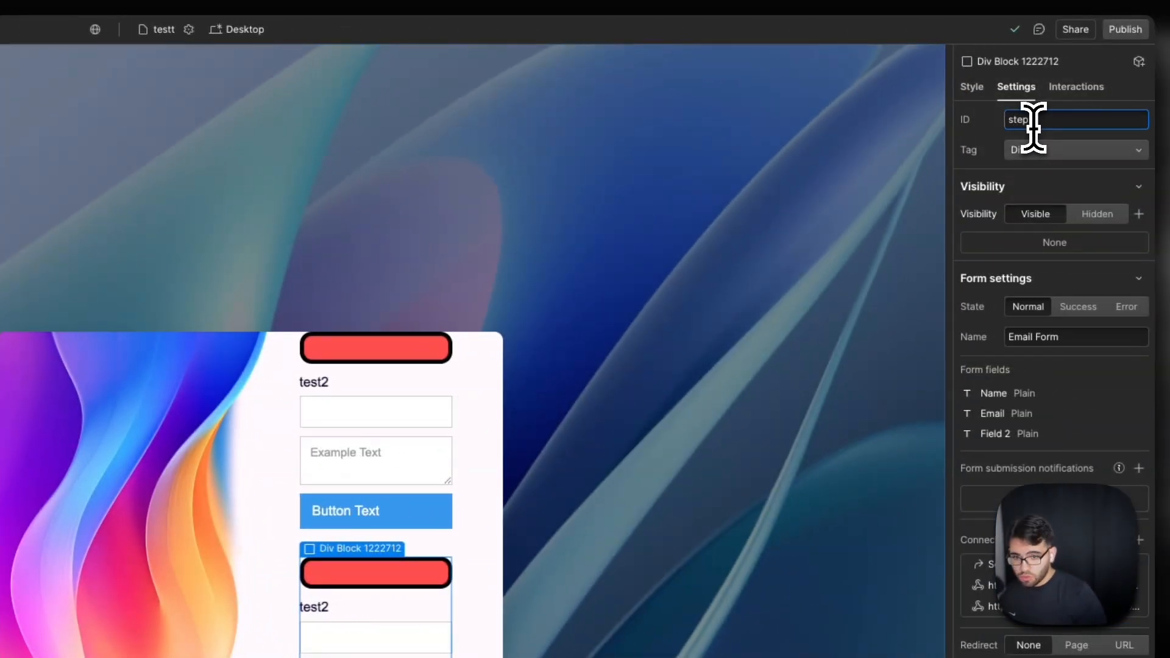
Step: Set the second div block's ID to step2, and switch to ChatGPT to add step2 to the prompt's ID list
text(2)
click(975, 125)
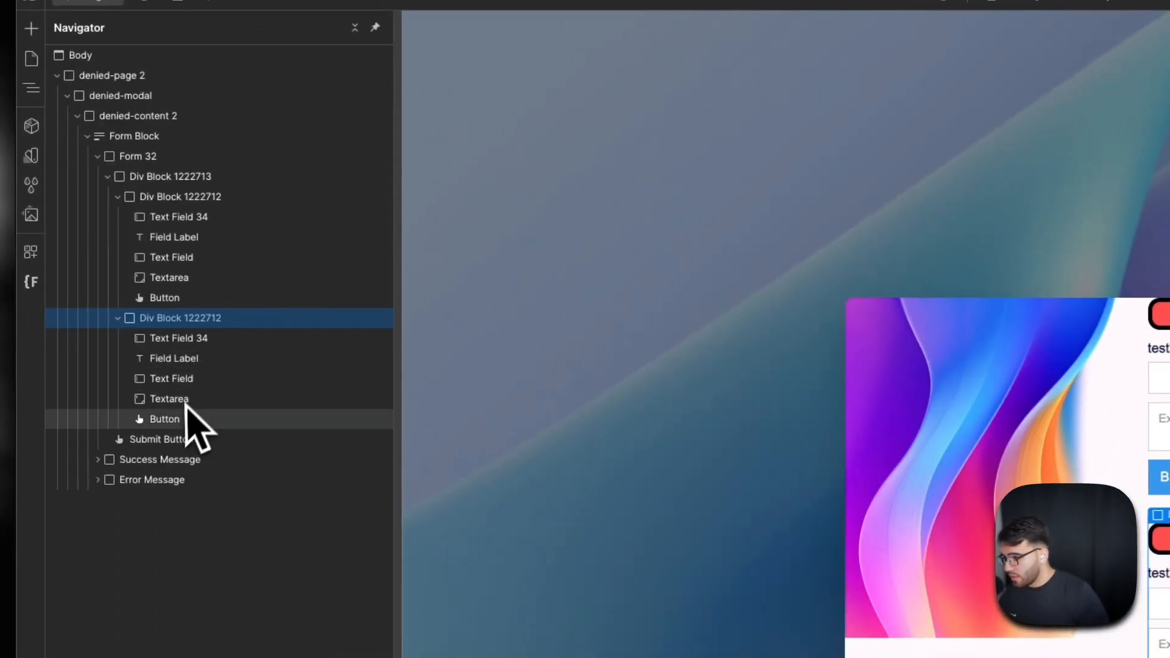
click(183, 421)
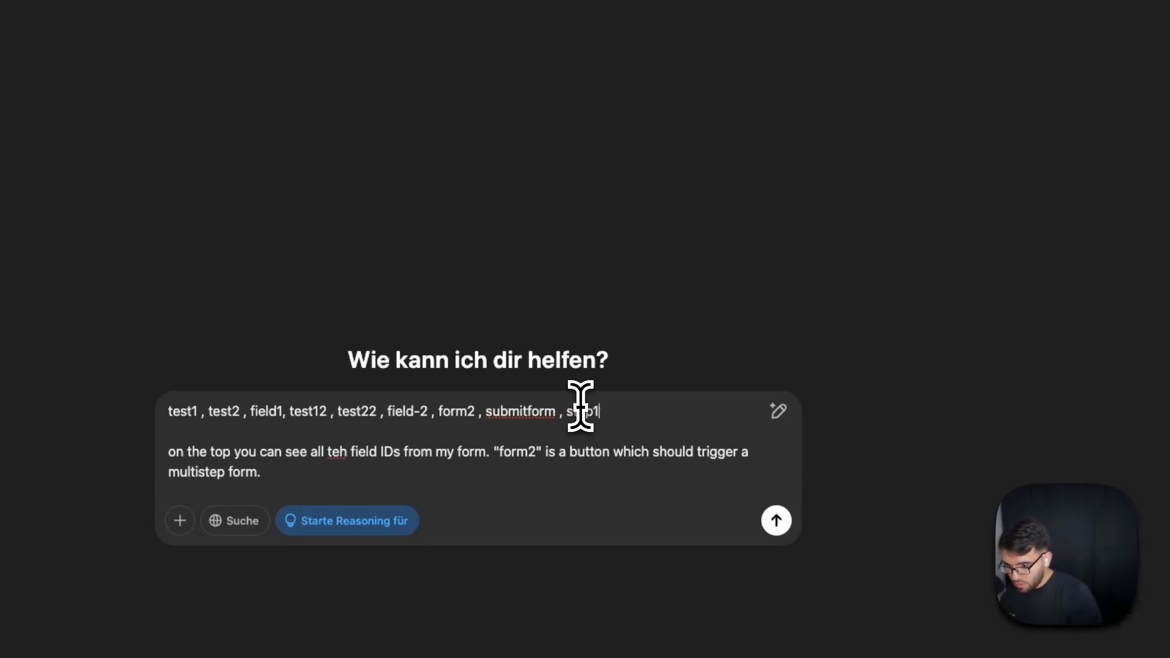
text(, step2)
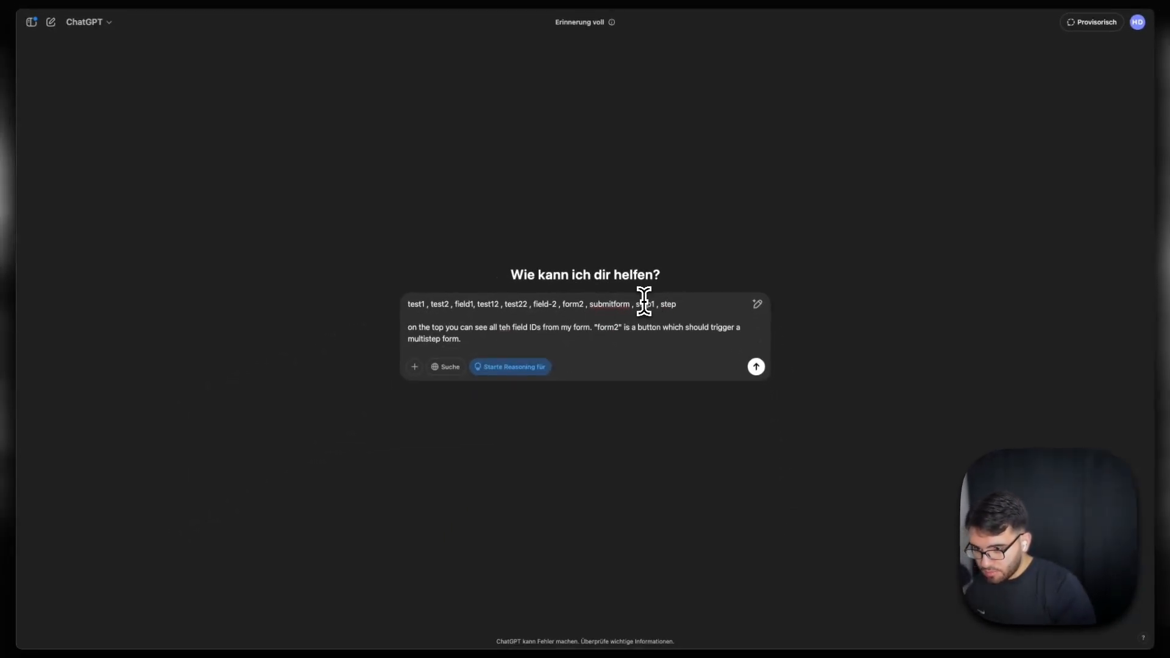
Step: Correct "teh" to "the" in the prompt and continue its last sentence with: by making "step2"
click(489, 341)
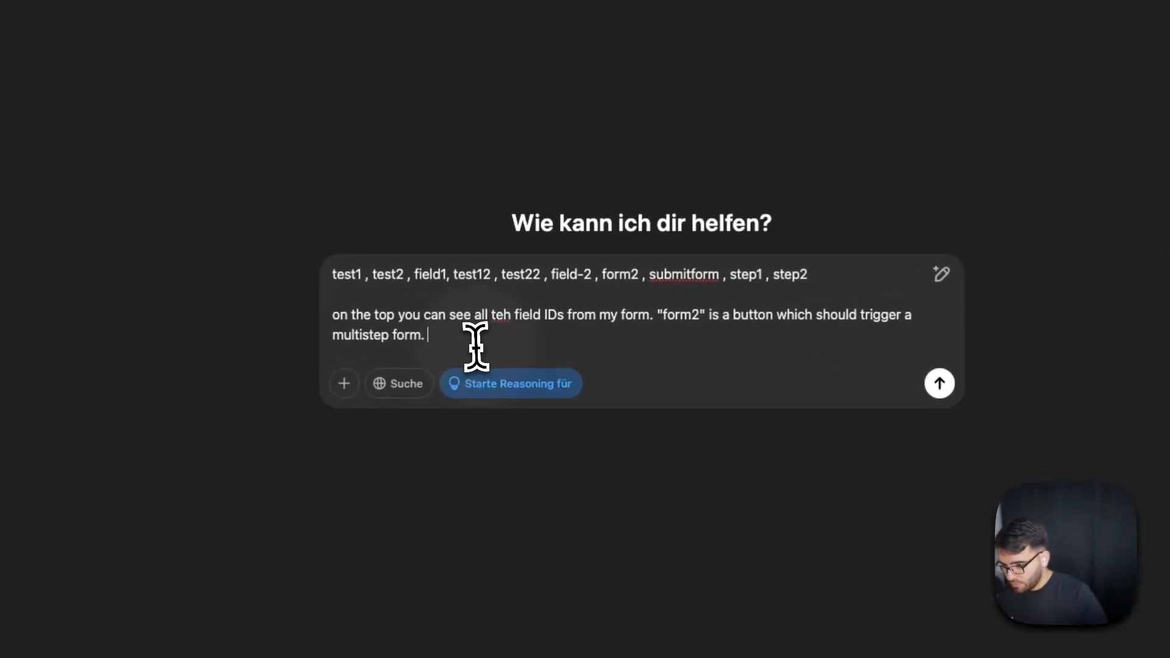
click(506, 316)
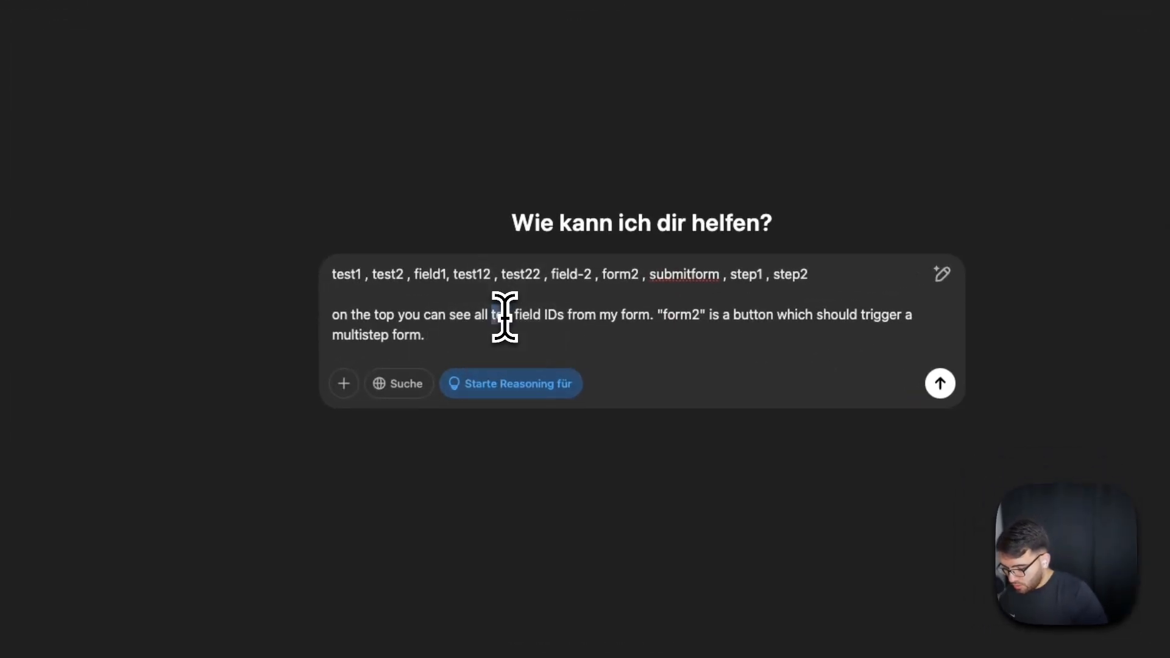
key(BackSpace)
key(BackSpace)
text(he)
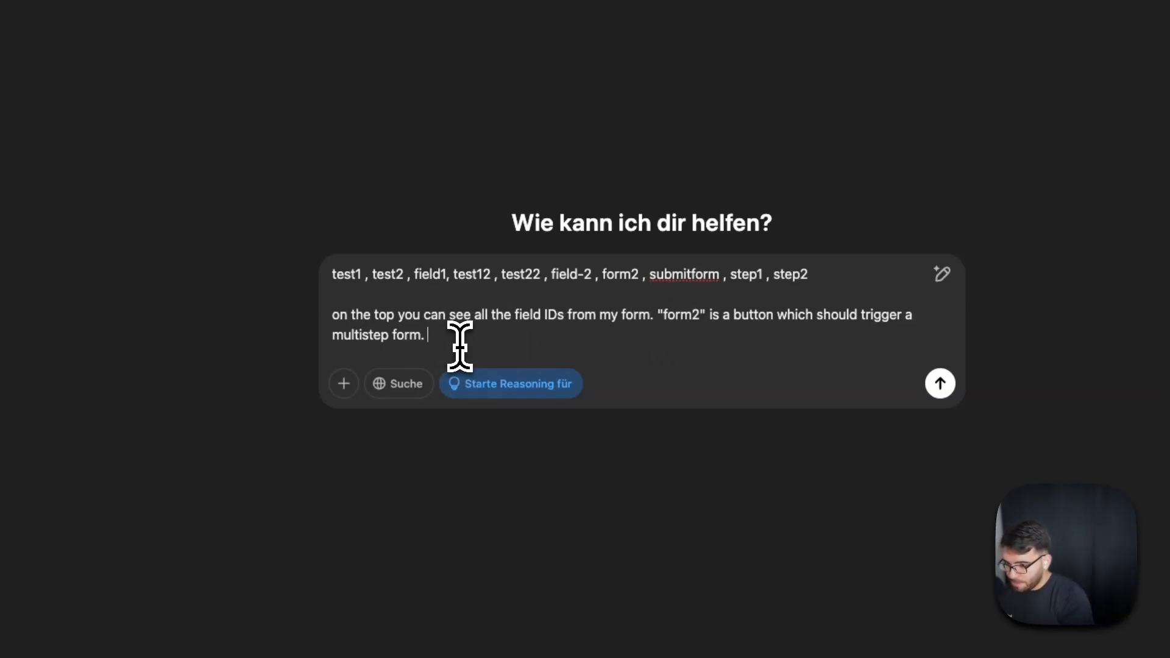
text(by)
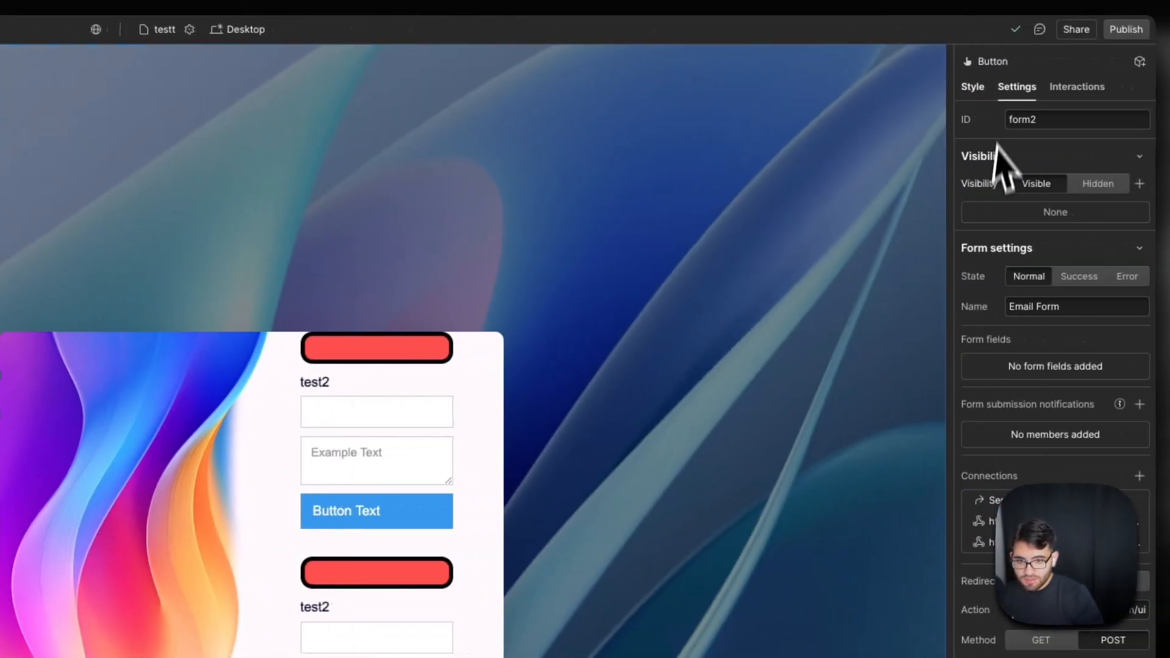
key(s)
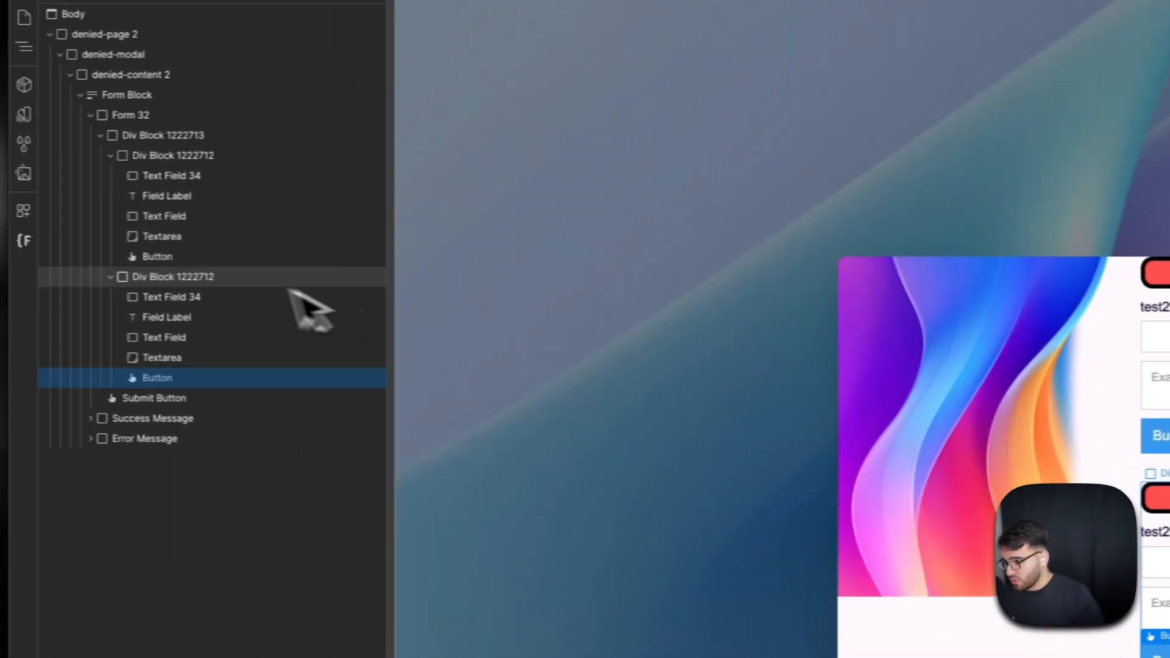
Step: In Webflow, set the second step's div block to Flex display with its contents aligned left
click(290, 279)
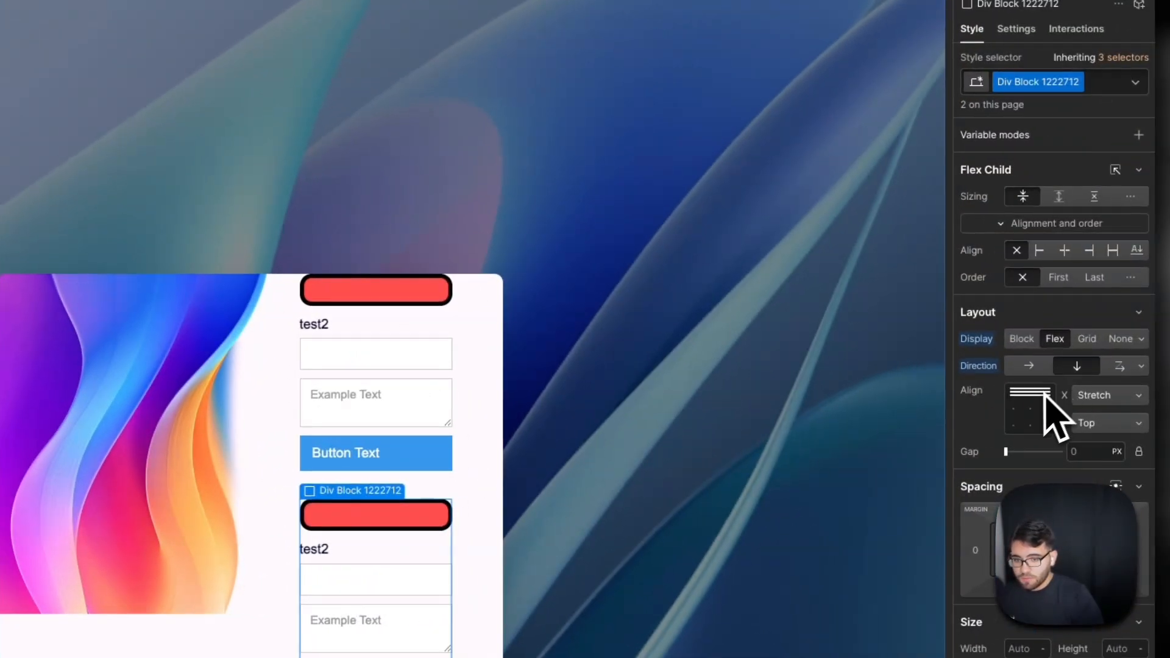
click(1036, 342)
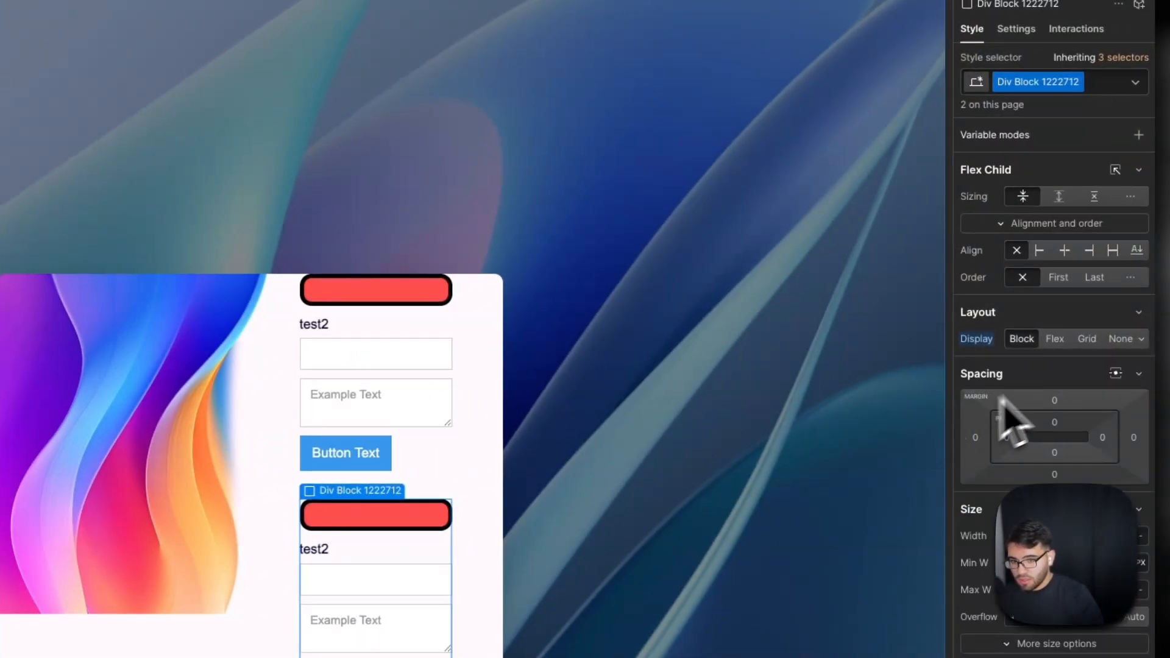
click(1055, 338)
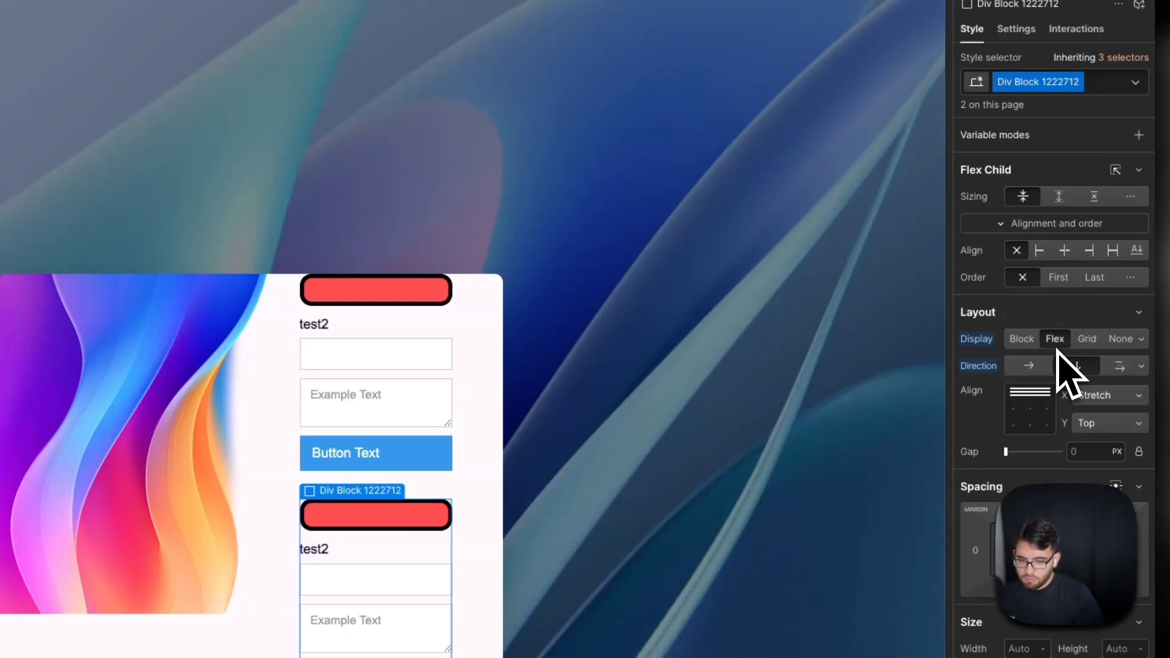
click(1017, 409)
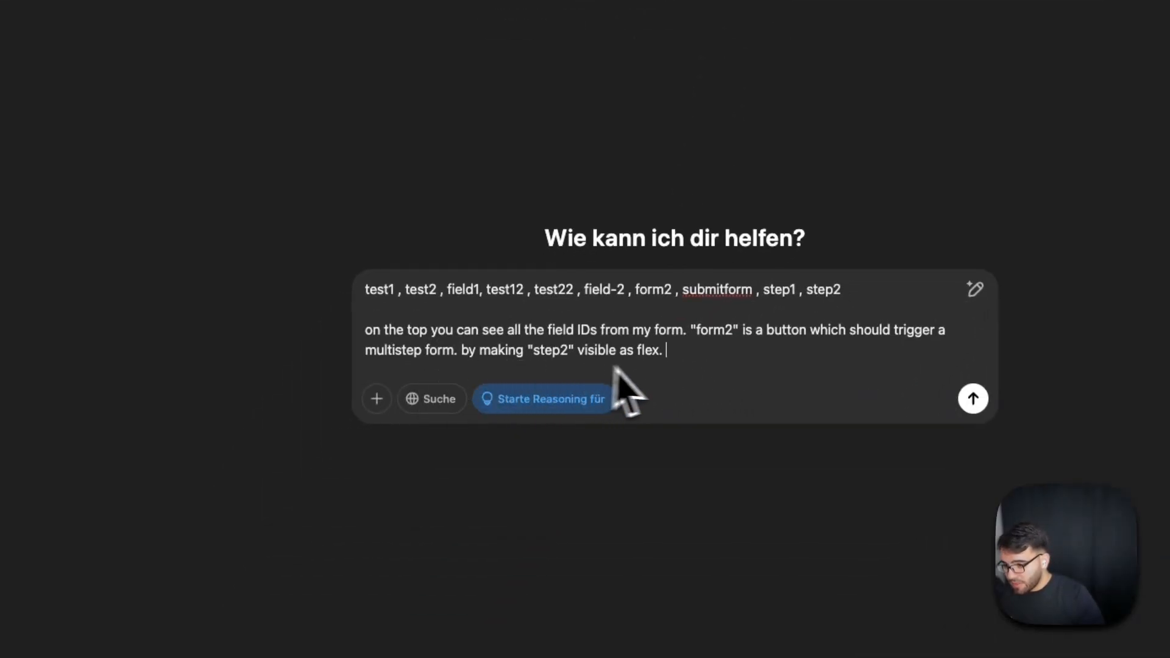
Step: Switch to ChatGPT and extend the prompt with: visible as flex. as standard it should be not visible
text(as)
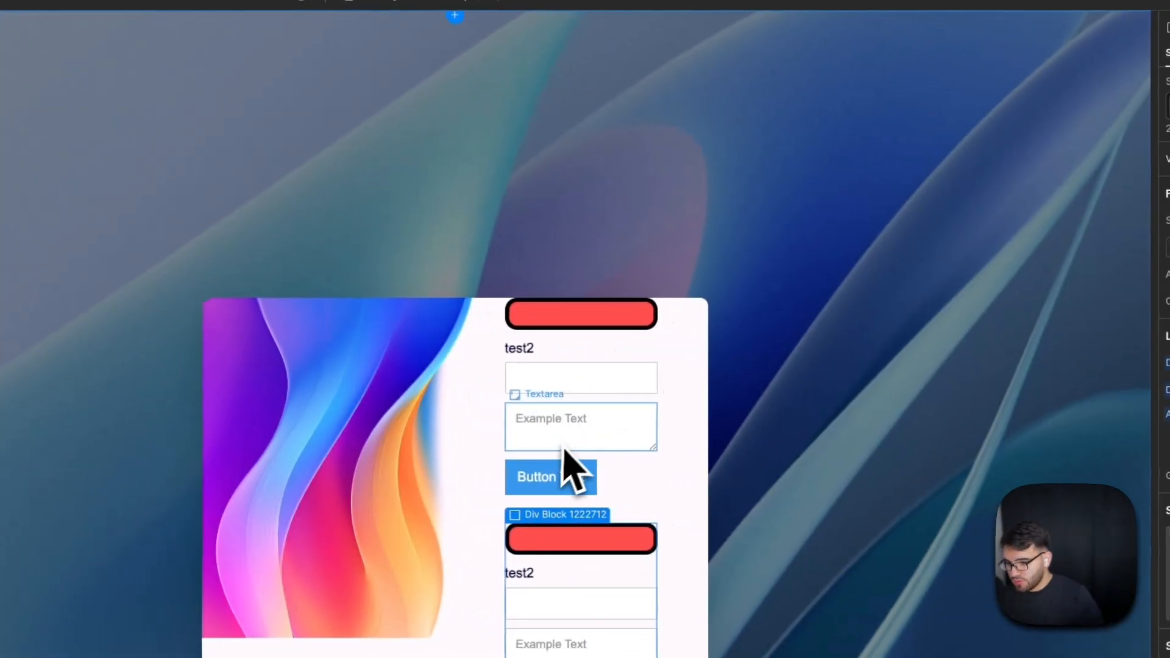
click(549, 456)
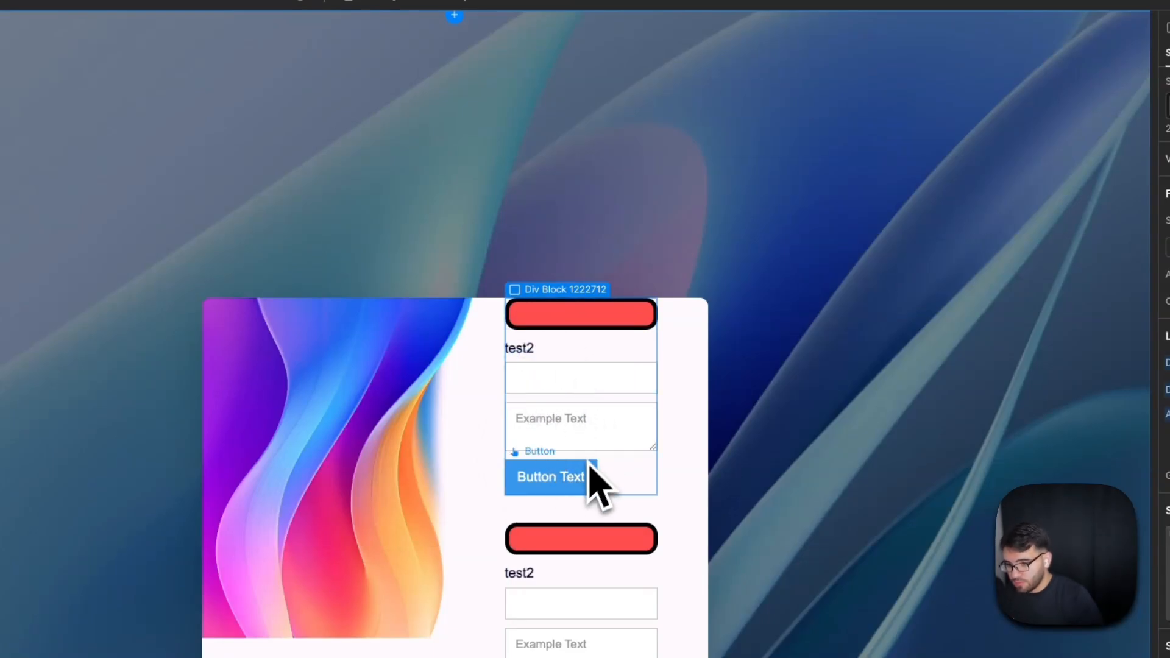
click(585, 480)
click(1053, 81)
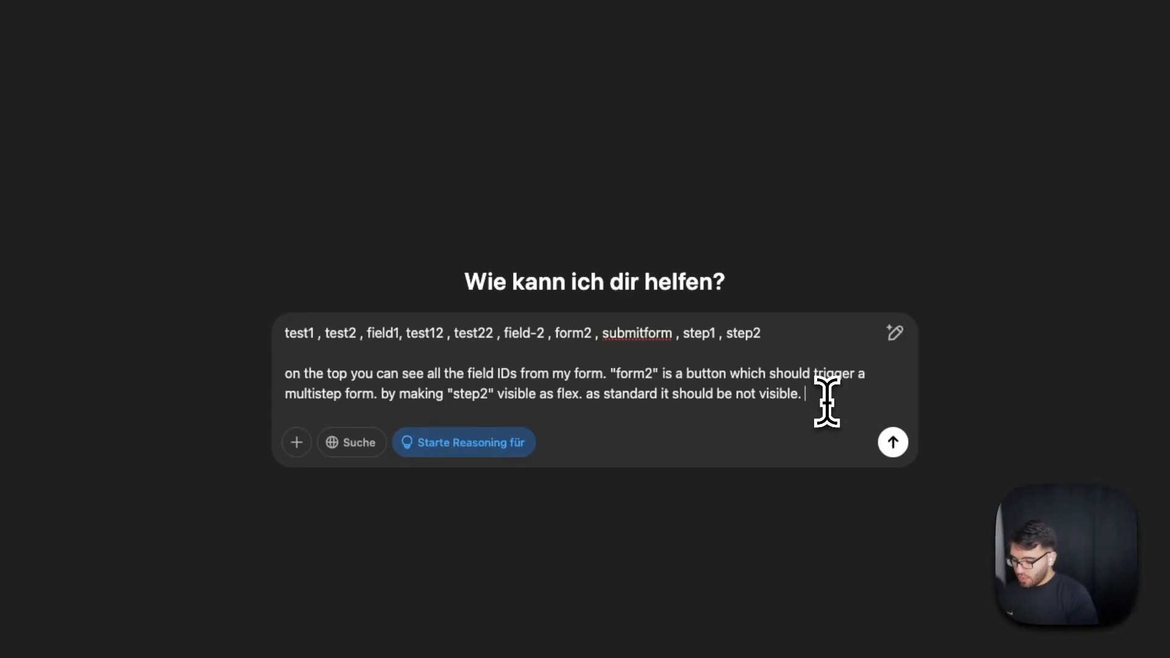
Step: Append 'and then when "submitform' to the prompt, reusing the submitform ID copied from the ID list
text(the)
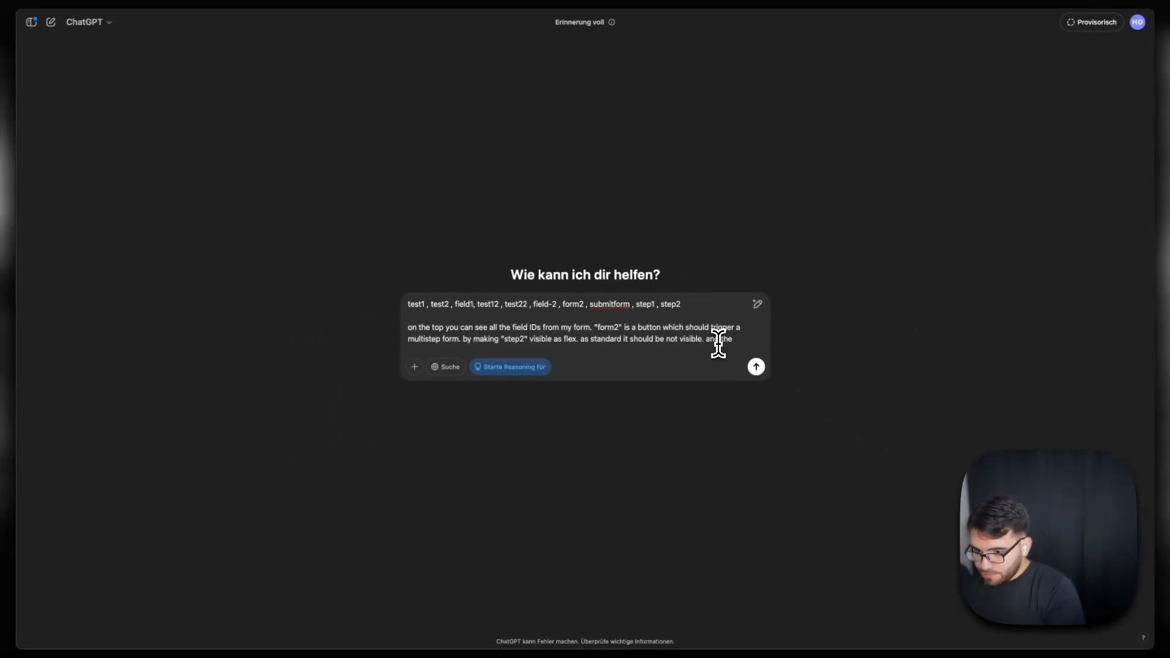
text(n when )
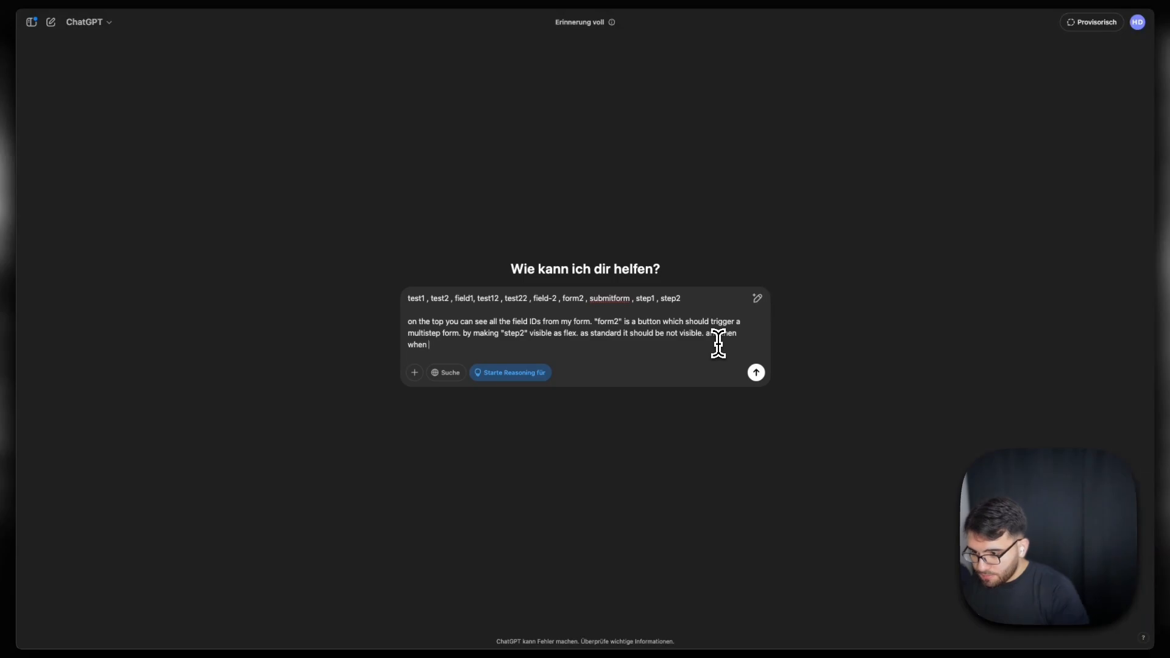
text(")
double_click(610, 300)
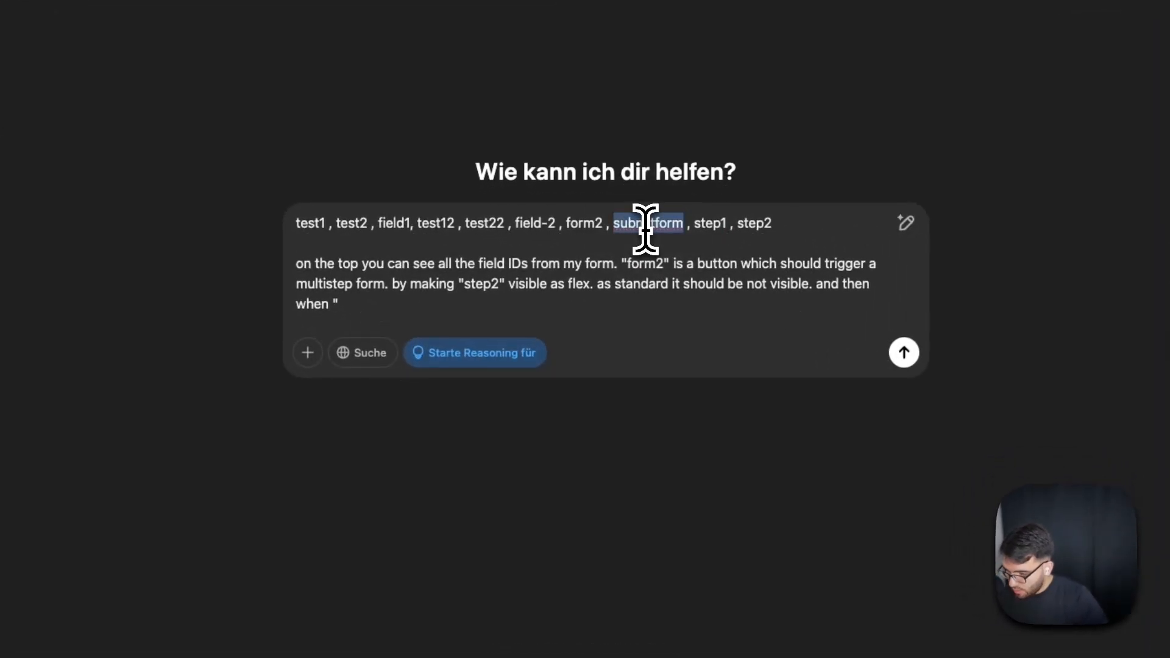
right_click(648, 230)
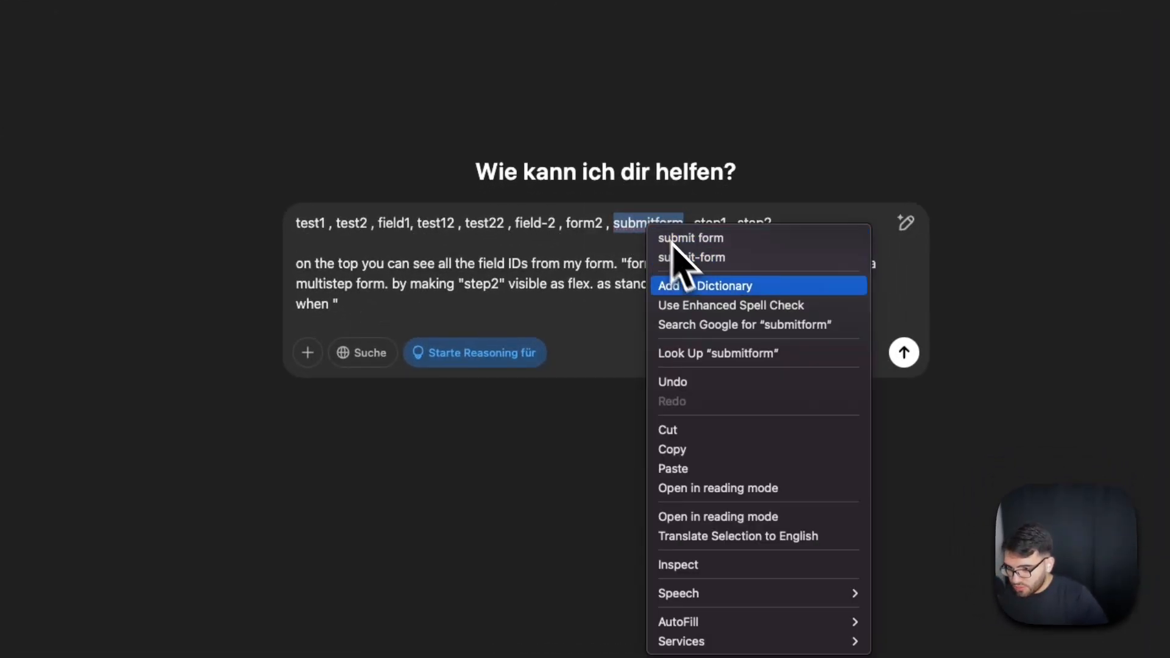
click(695, 451)
right_click(391, 306)
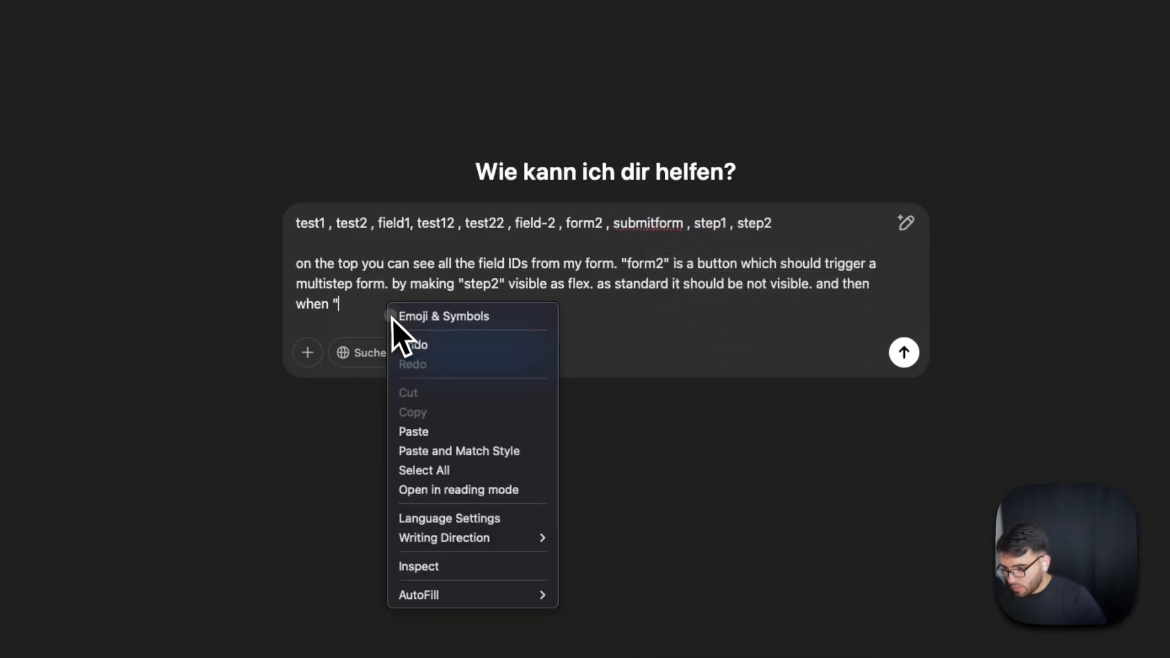
click(473, 432)
Step: Close the quotation and continue the prompt with: gets clicked it should send a POST request
text(" get)
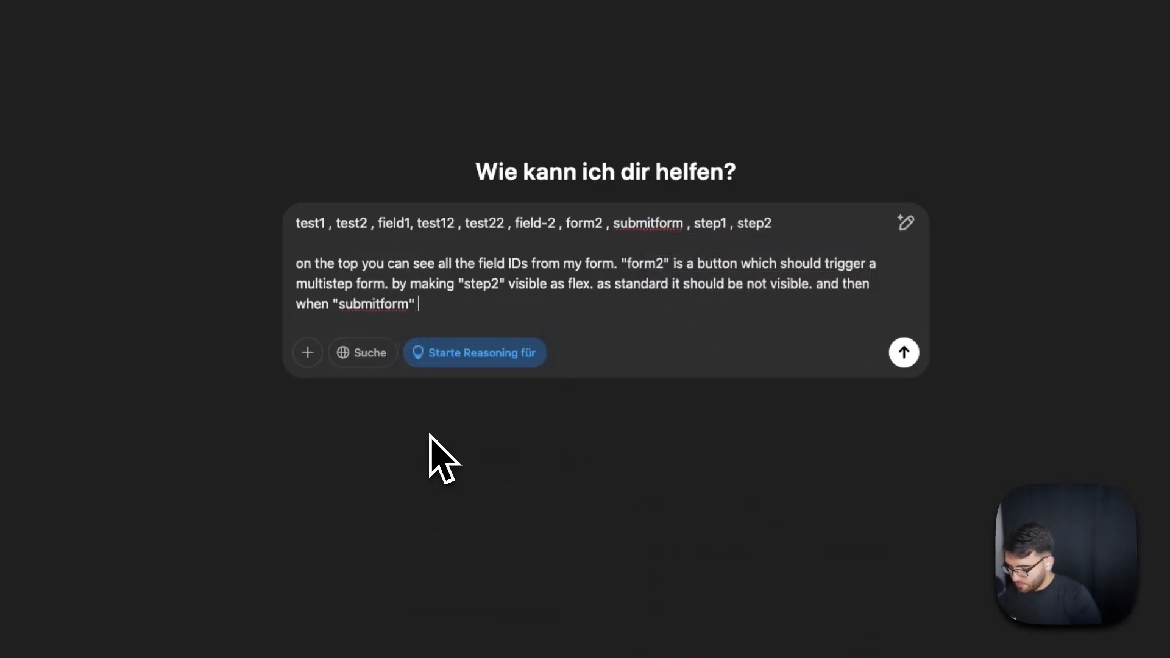
text(s clicked i)
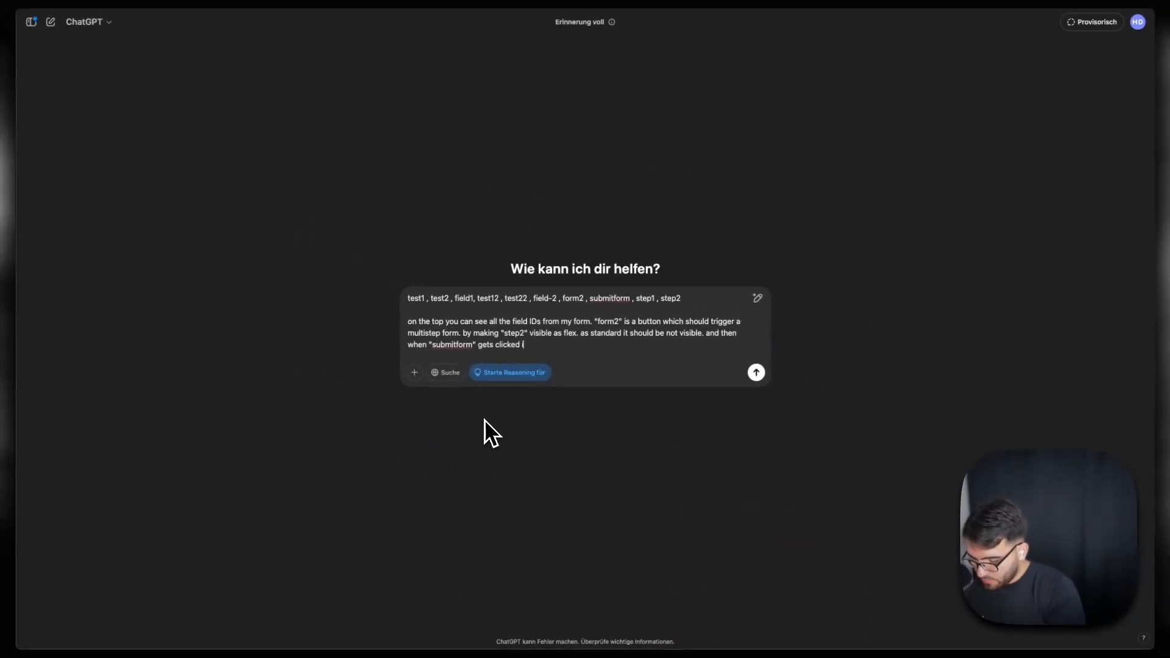
text(t should send a)
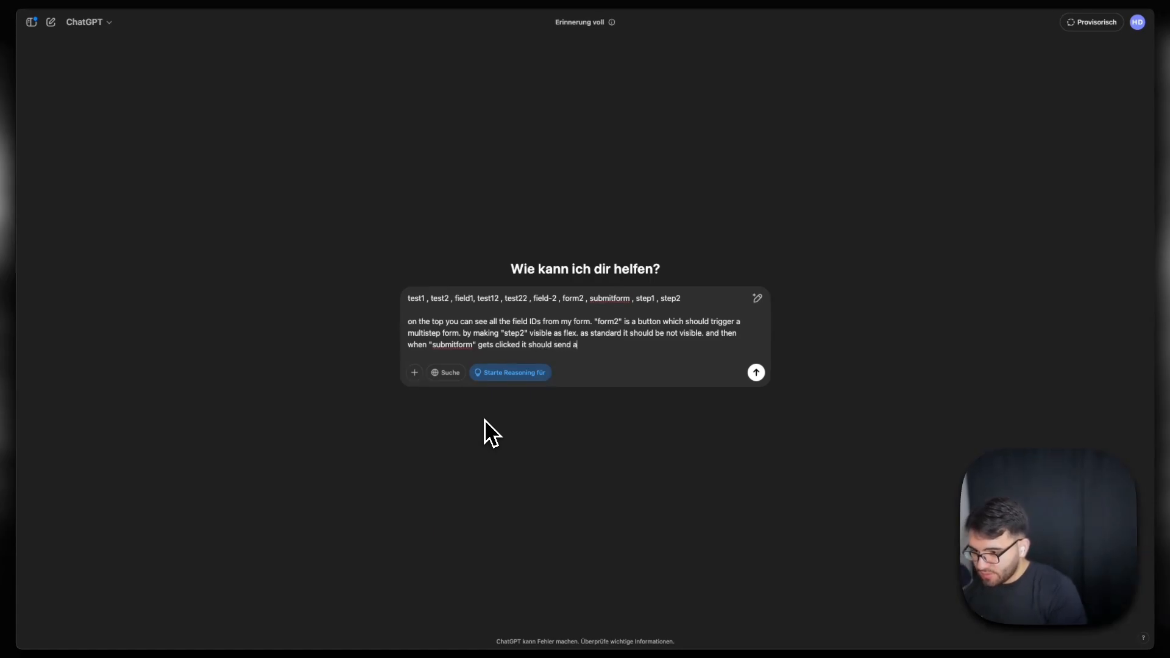
text( POST reque)
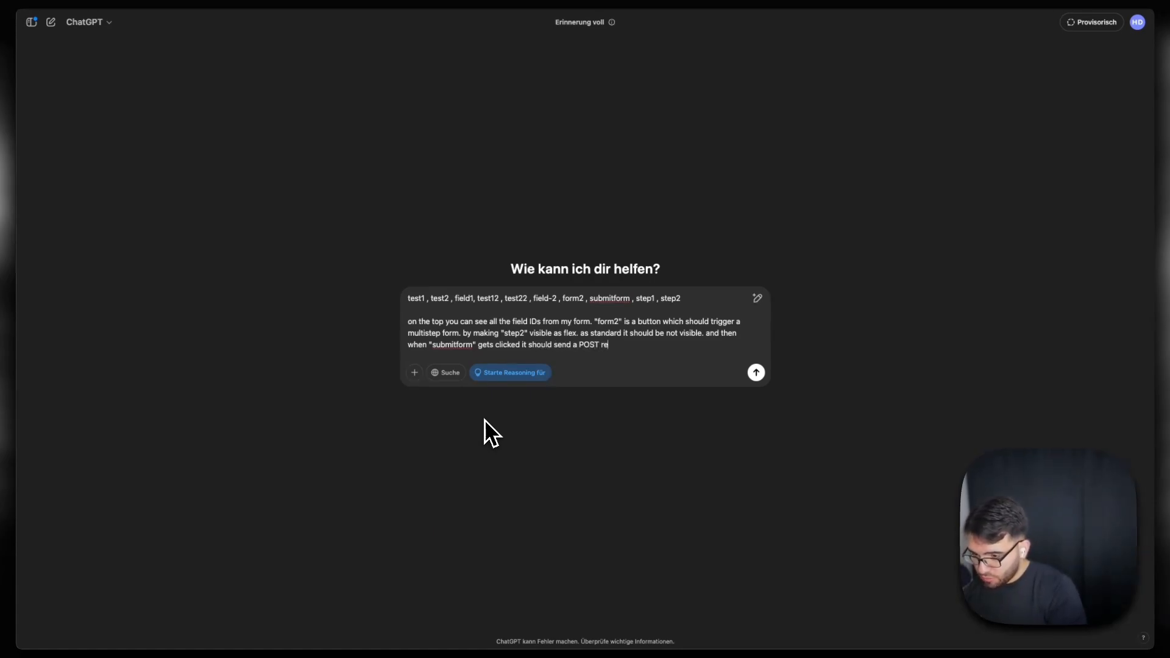
text(st)
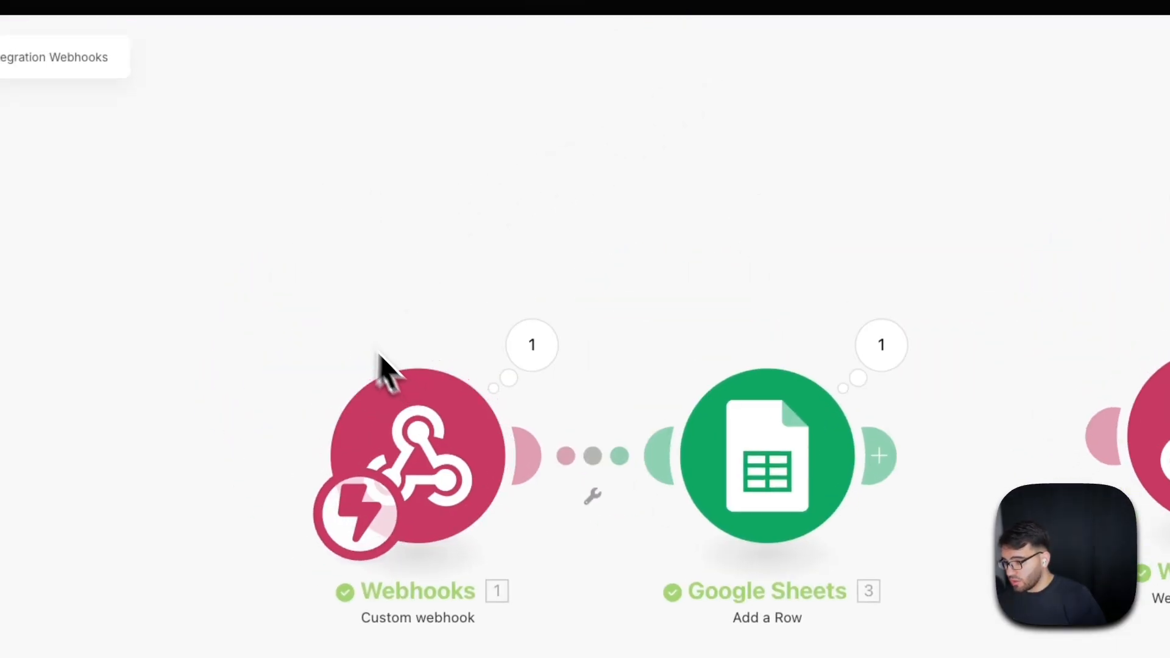
Step: Copy the custom webhook's URL from the Make scenario and paste it in quotes as the POST request's target in ChatGPT
click(397, 445)
click(755, 458)
click(614, 212)
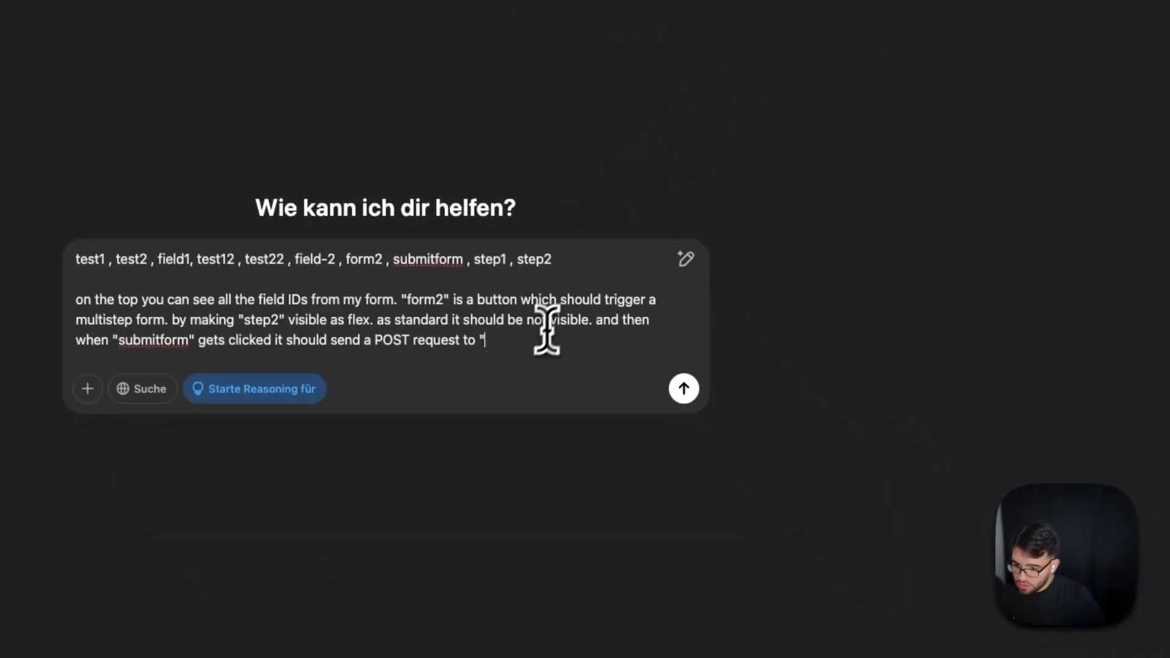
right_click(528, 352)
click(676, 468)
text(")
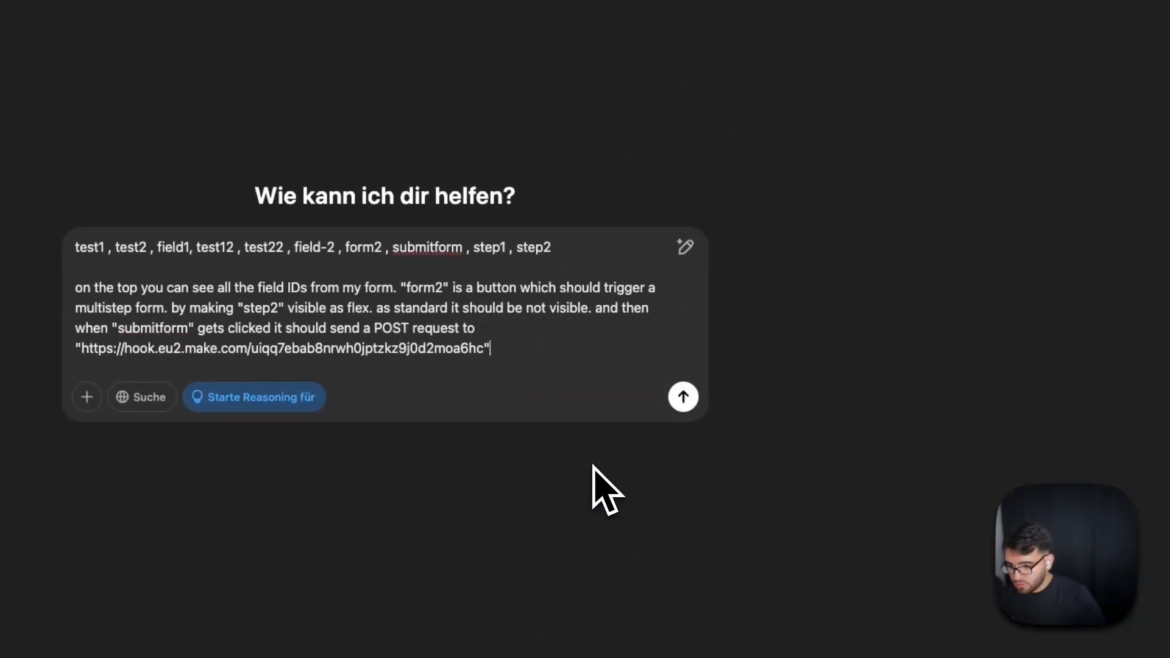
Step: Continue the prompt after the webhook URL with: it should send the value of ALL fields inside the form
text( of t)
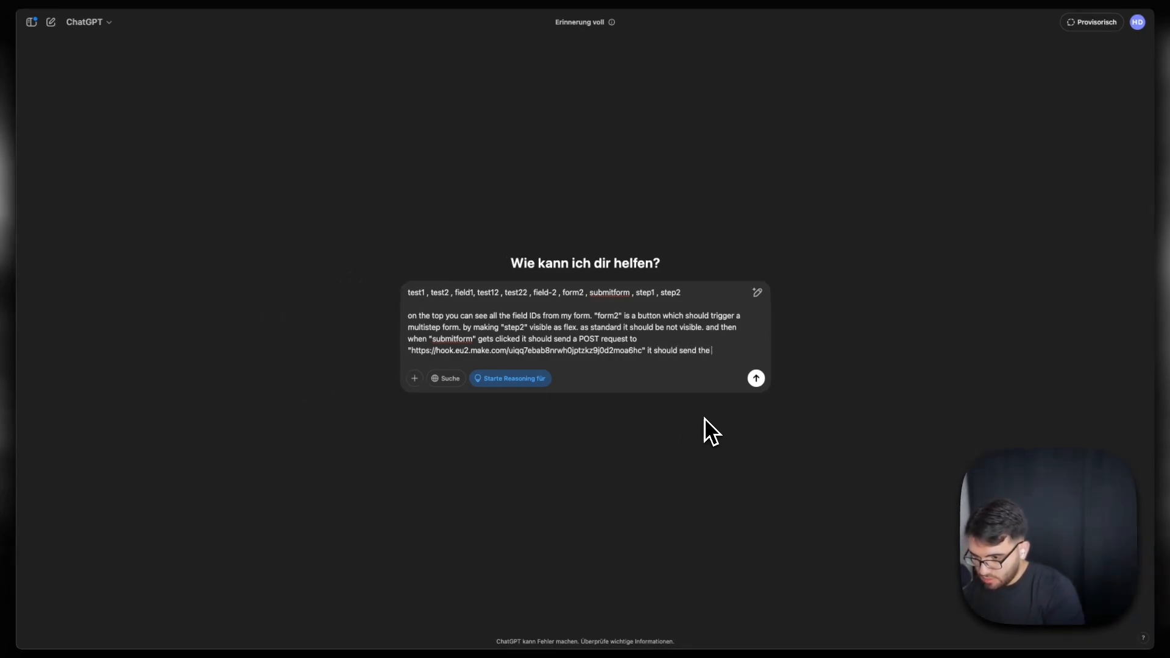
text(of )
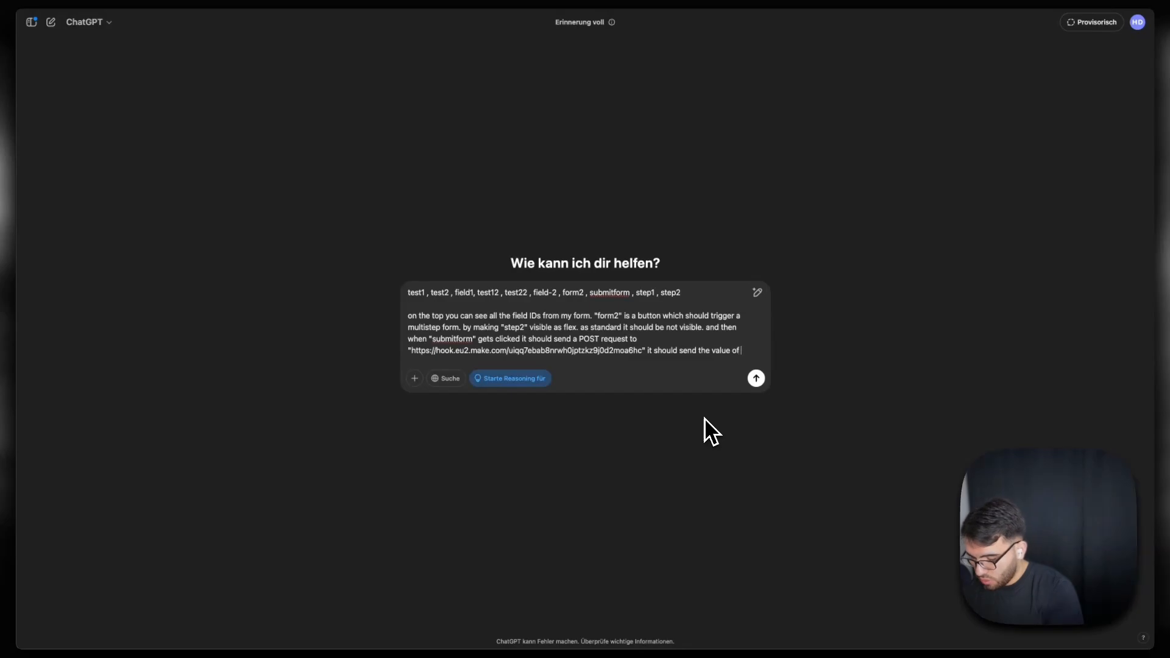
text(ALL field)
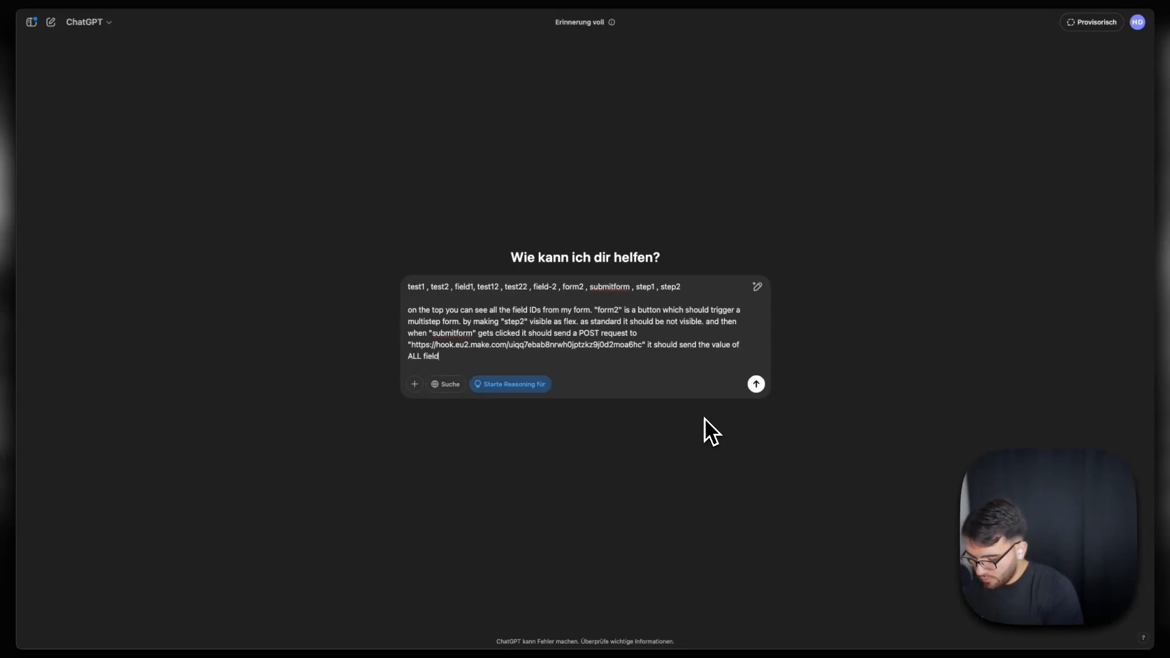
text(s inside t)
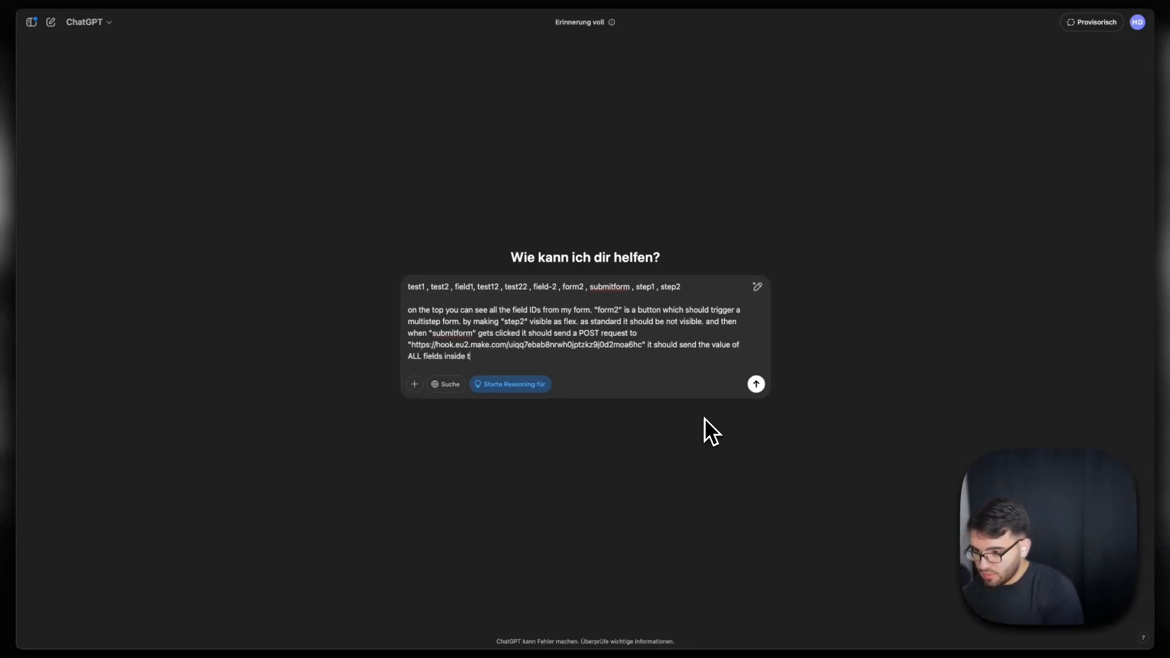
text(he form)
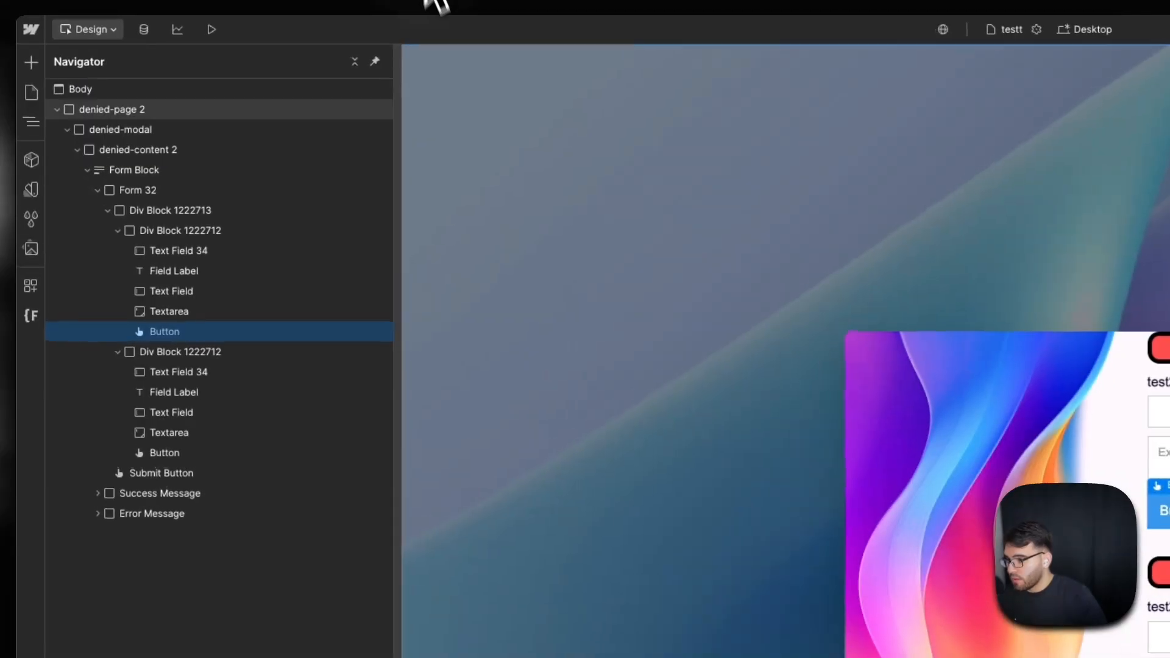
Step: In Webflow, select Form 32 and copy its ID, yttestform
click(159, 192)
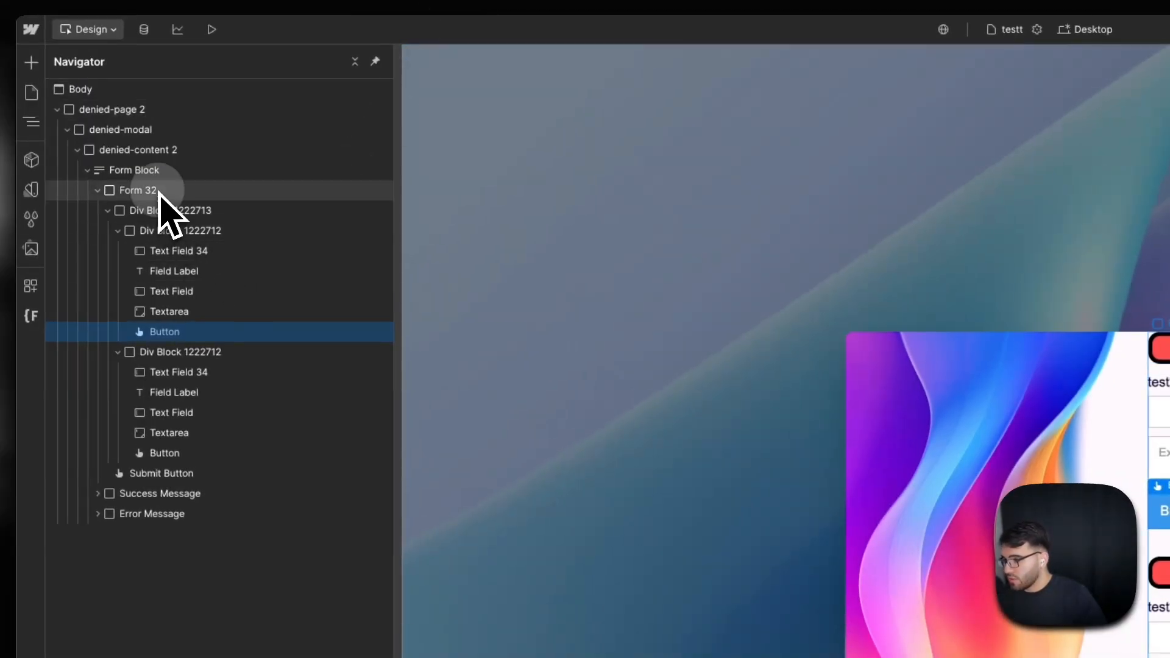
double_click(1061, 122)
right_click(1026, 121)
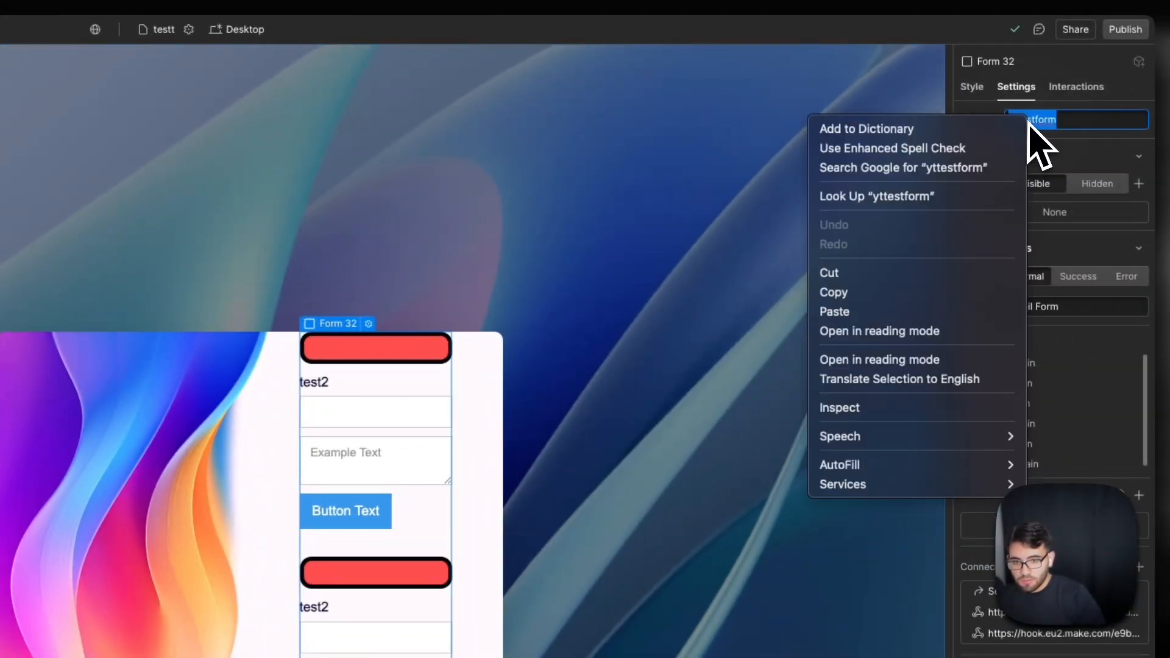
click(833, 292)
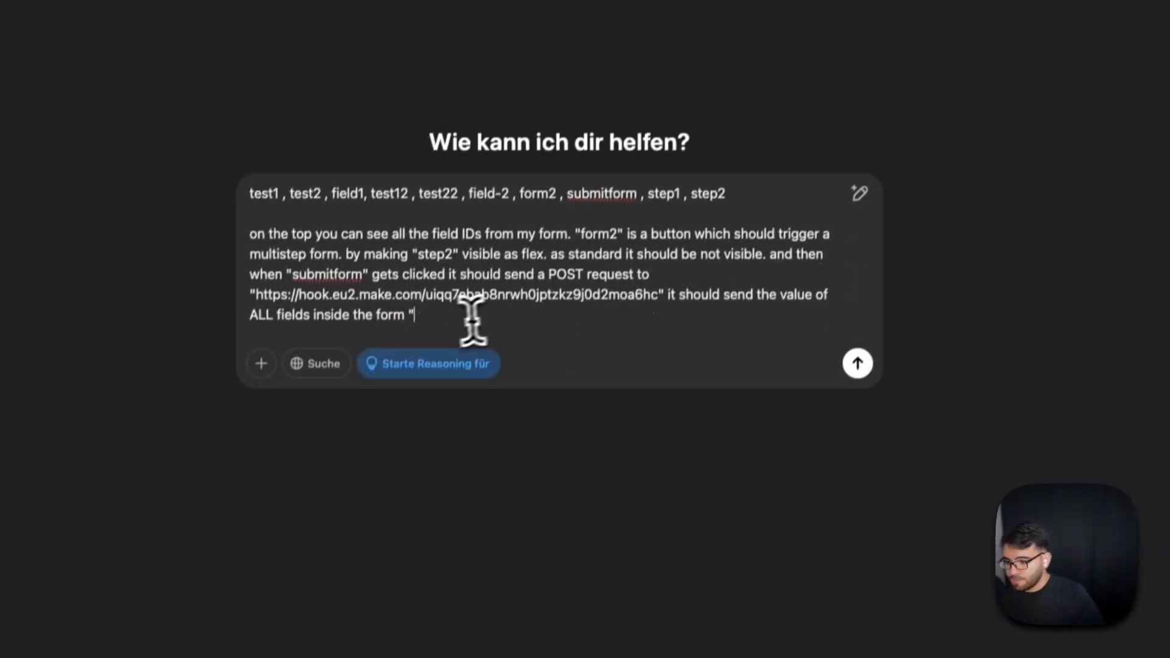
Step: Paste the copied form ID yttestform after the opening quotation mark in the ChatGPT prompt and close the quotation
right_click(450, 316)
click(425, 313)
right_click(439, 315)
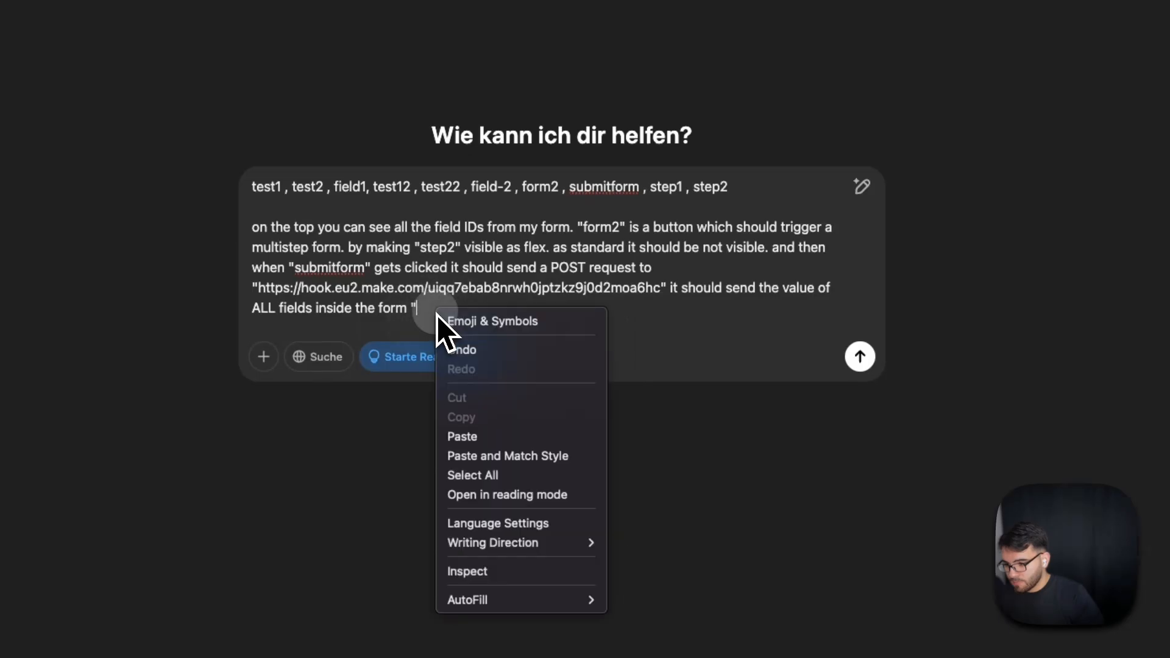
click(501, 441)
text(")
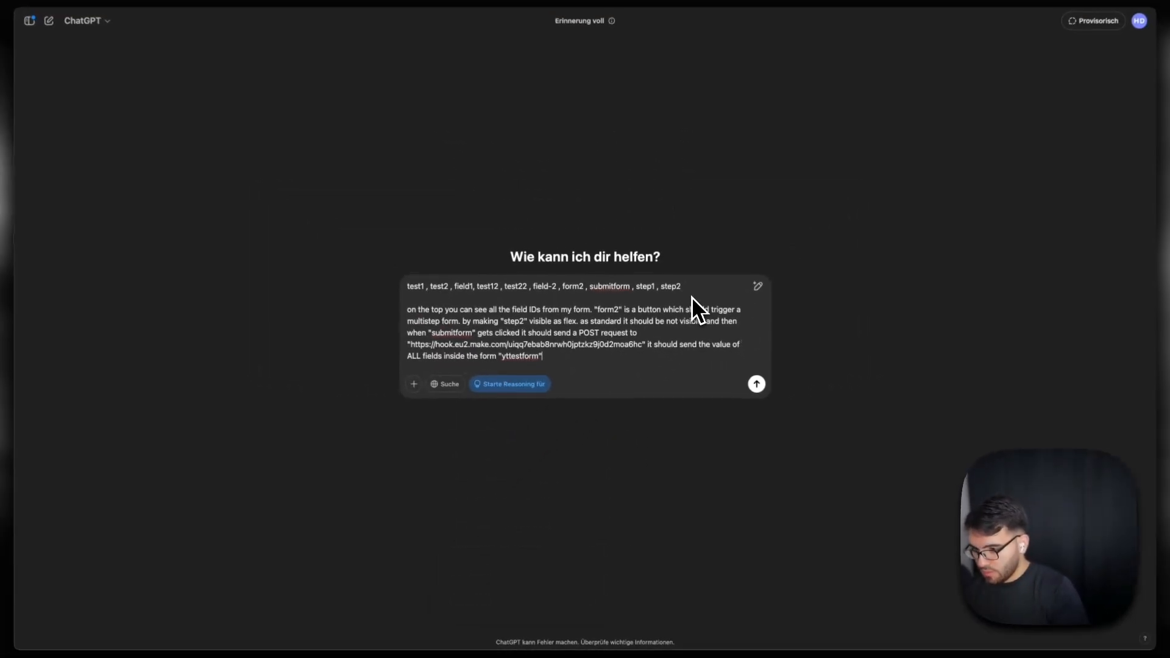
Step: Continue the prompt after the form ID with: there and WAIT for a response JSON
text( t)
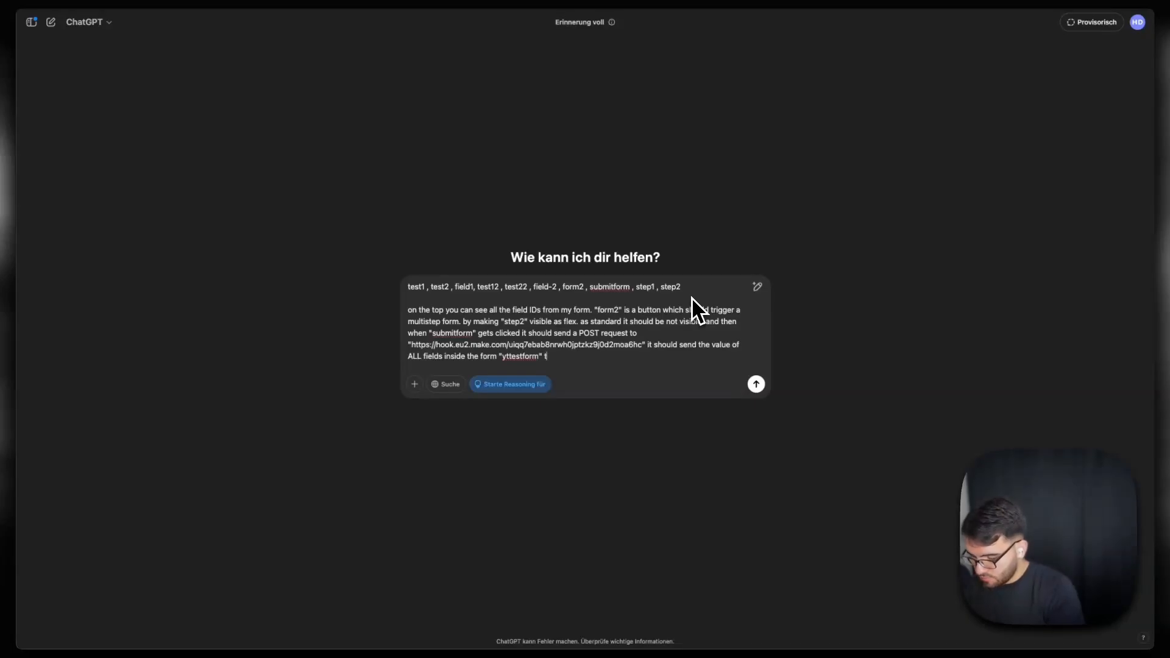
text(here and WAIT)
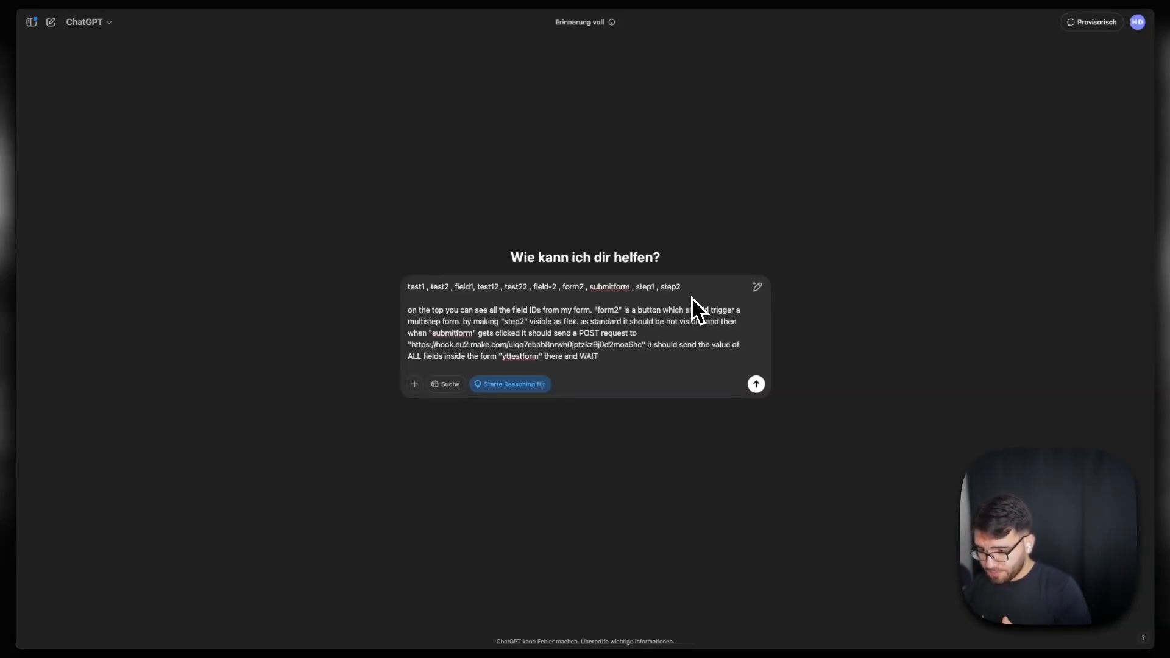
text( for a reso)
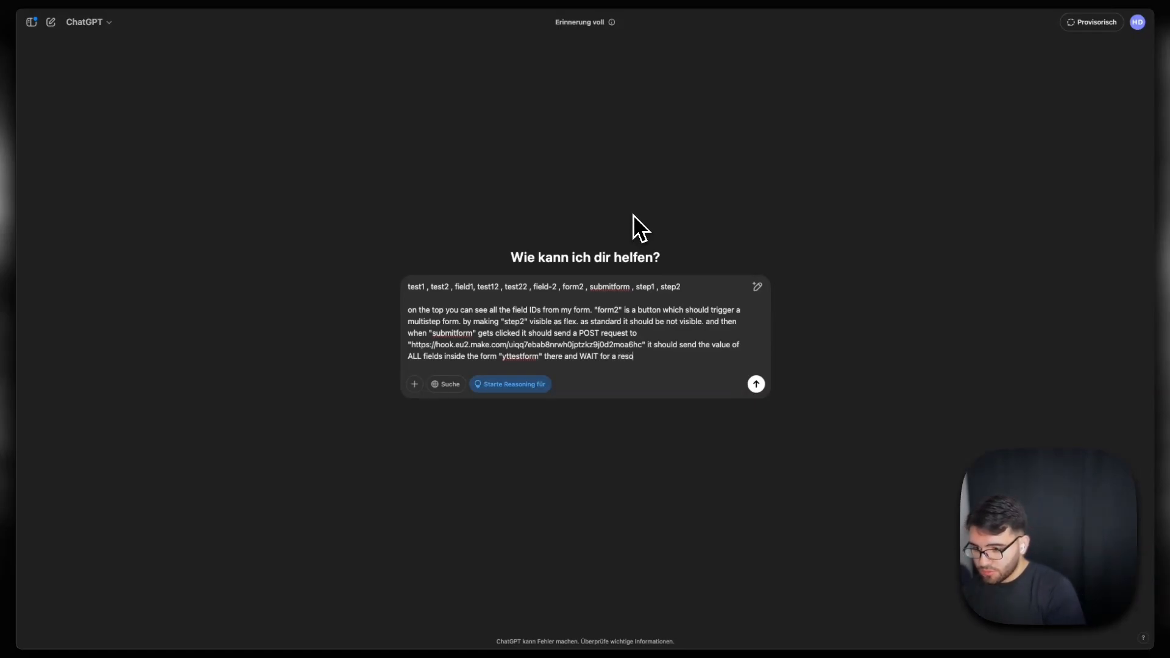
key(BackSpace)
text(posn)
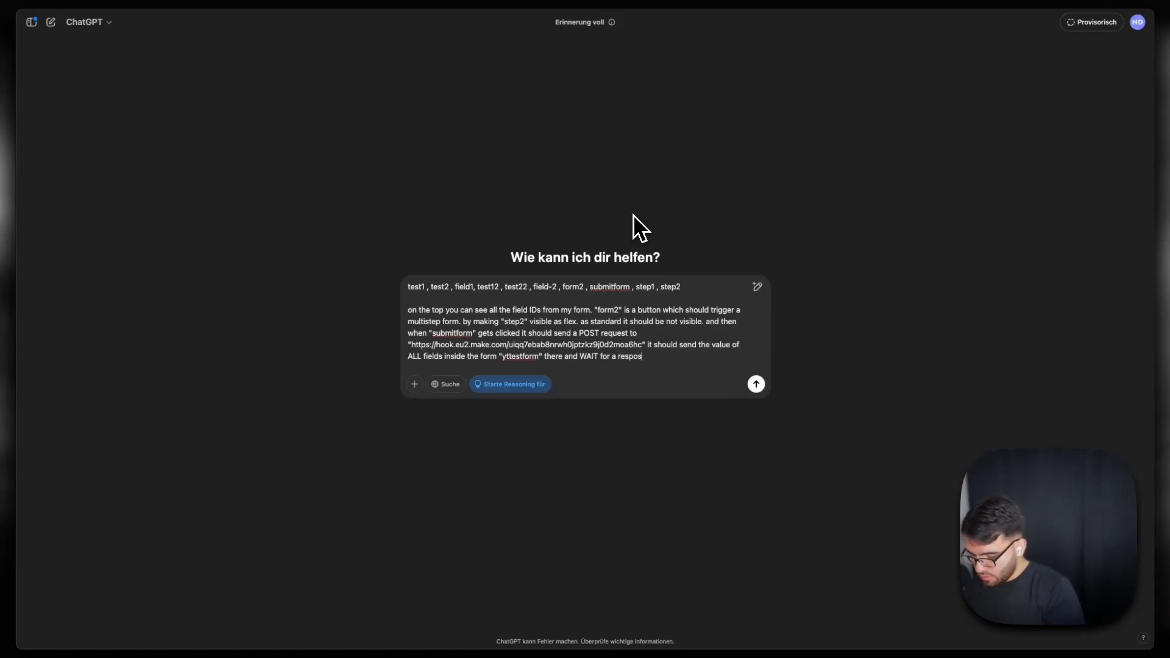
key(BackSpace)
key(BackSpace)
text(nse JSON)
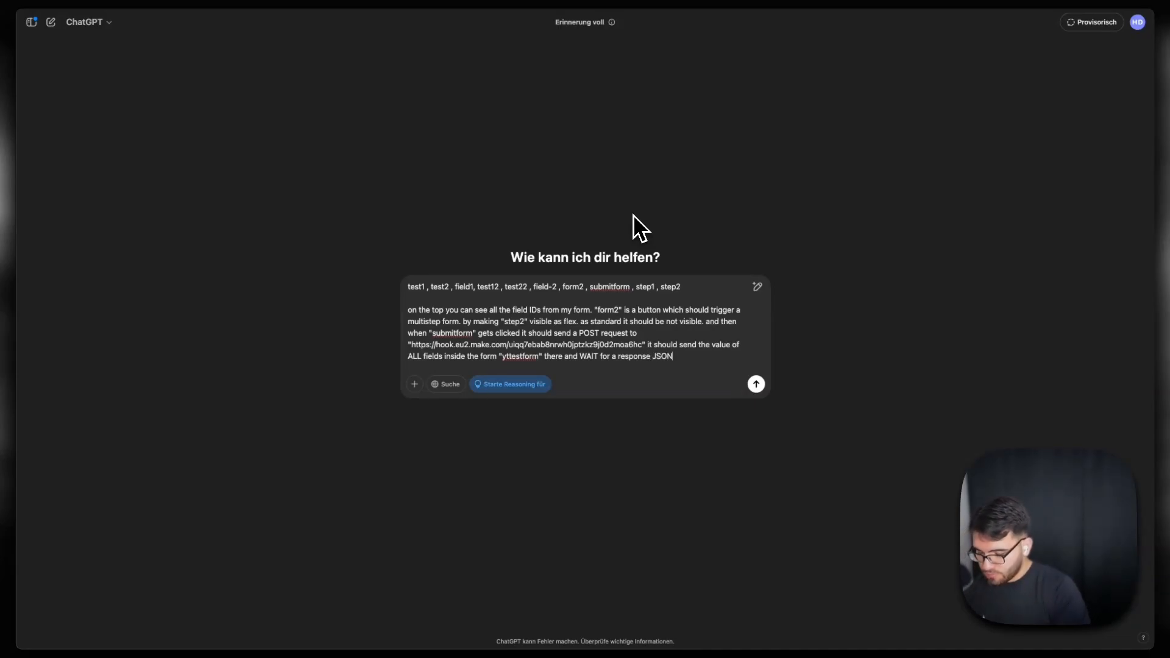
text(.)
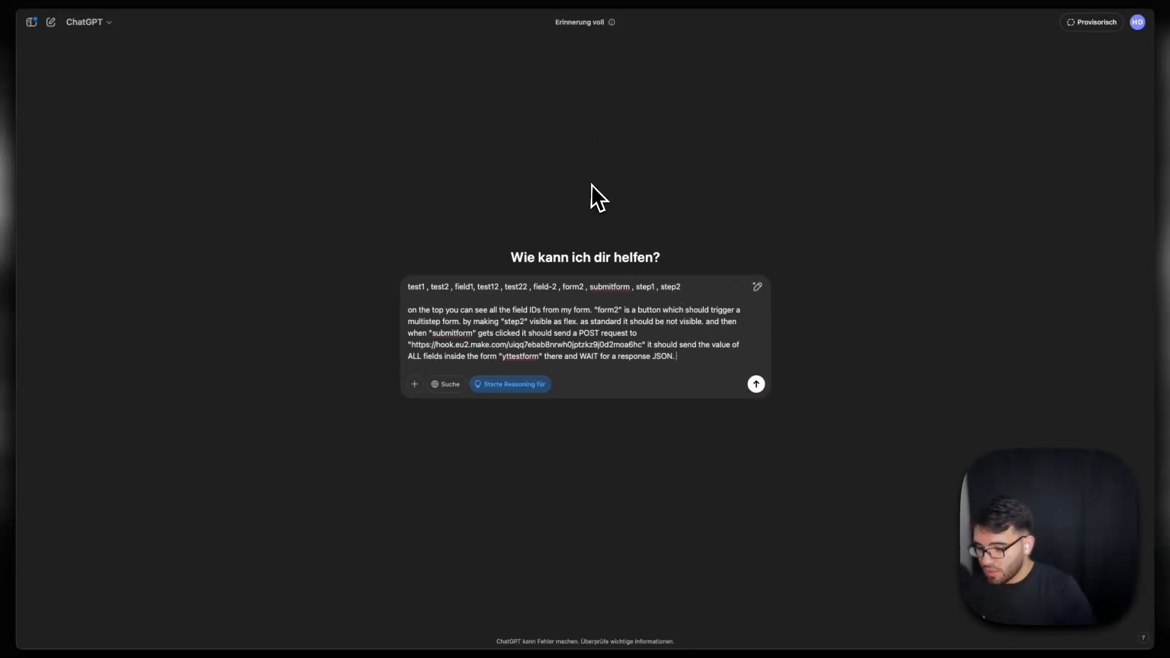
Step: Continue the prompt with: the body of the json should be "testformresponse" if its "yes" inside it redirect to
text(teh bo)
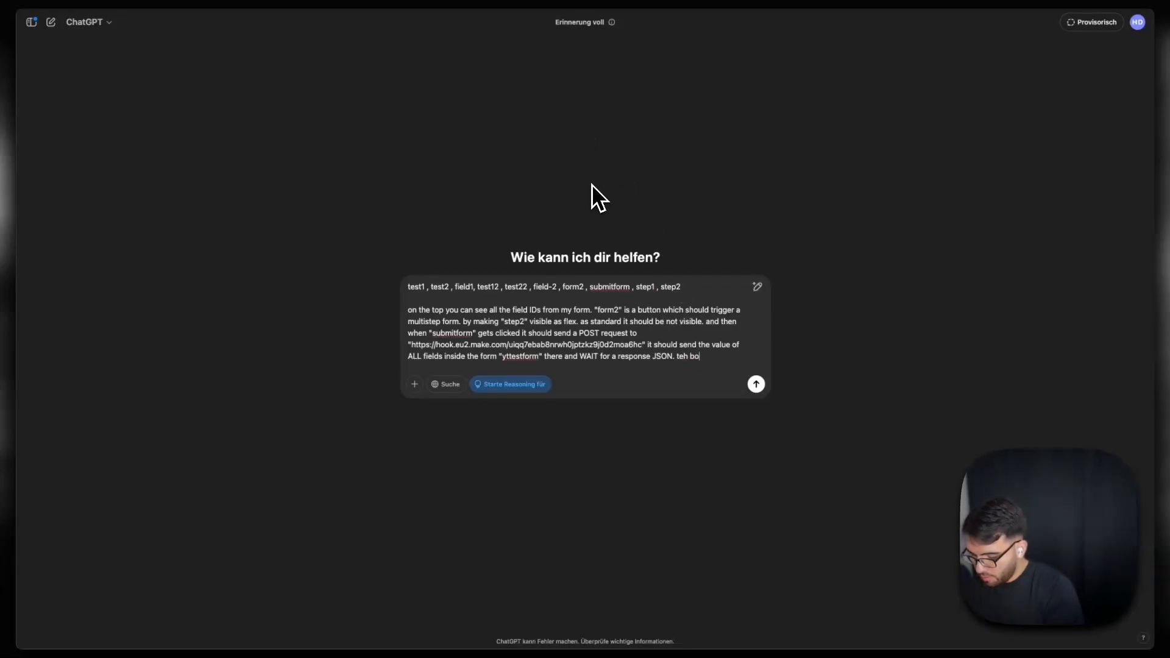
text(dy of the json)
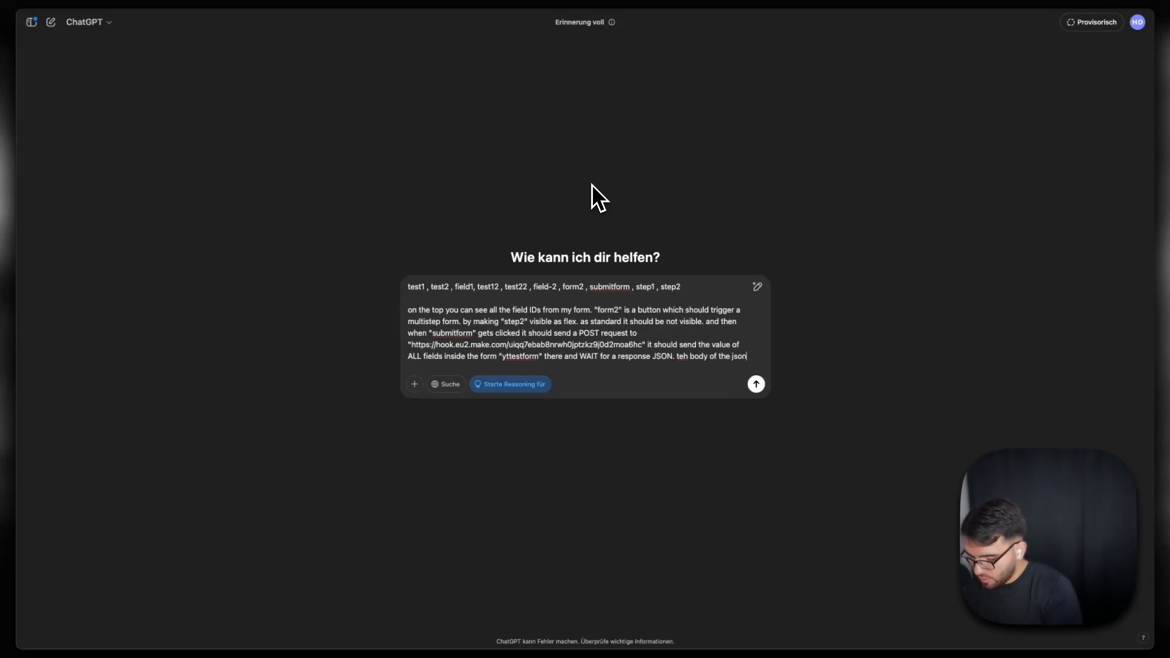
text( should be ")
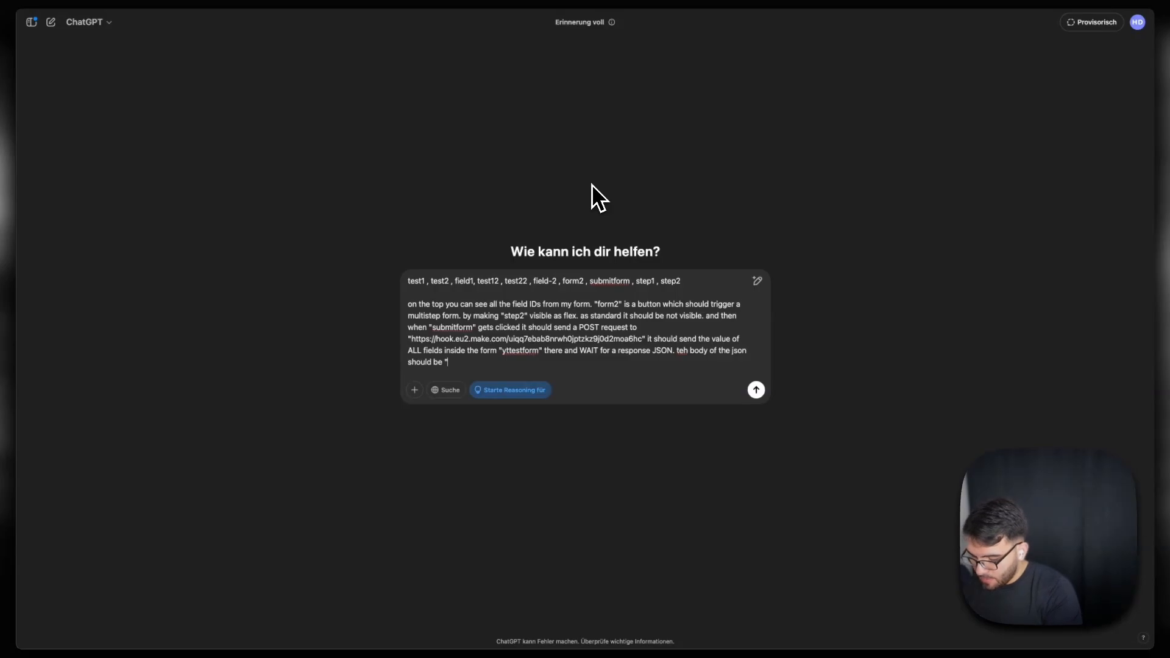
text(testf)
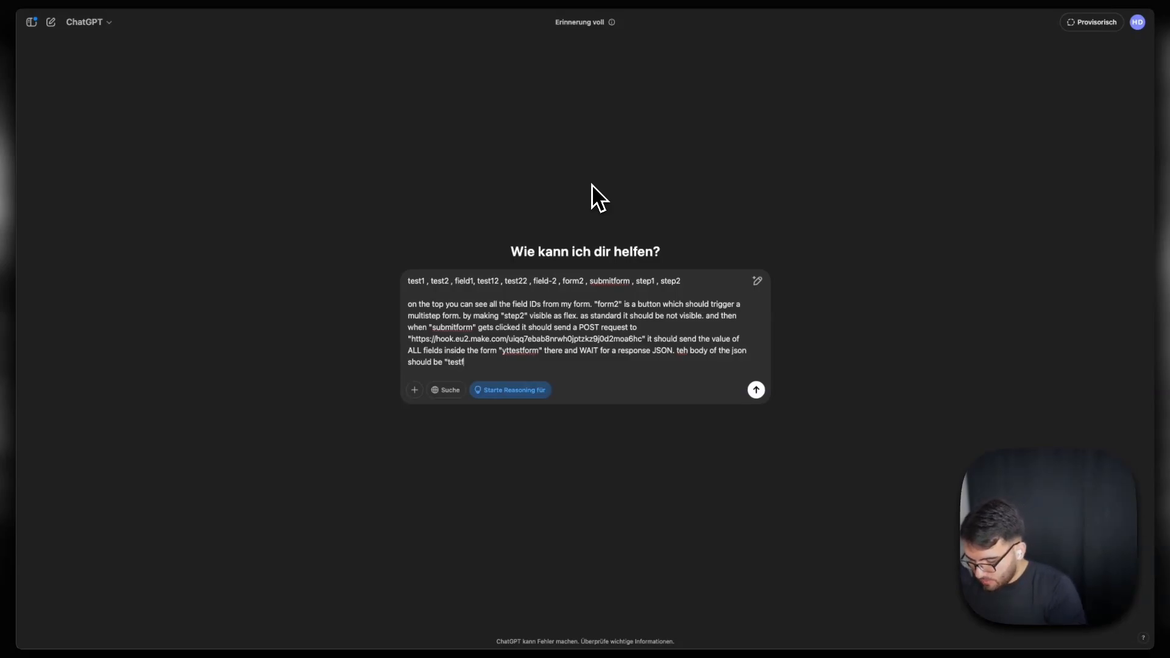
text(ormresponse" if it)
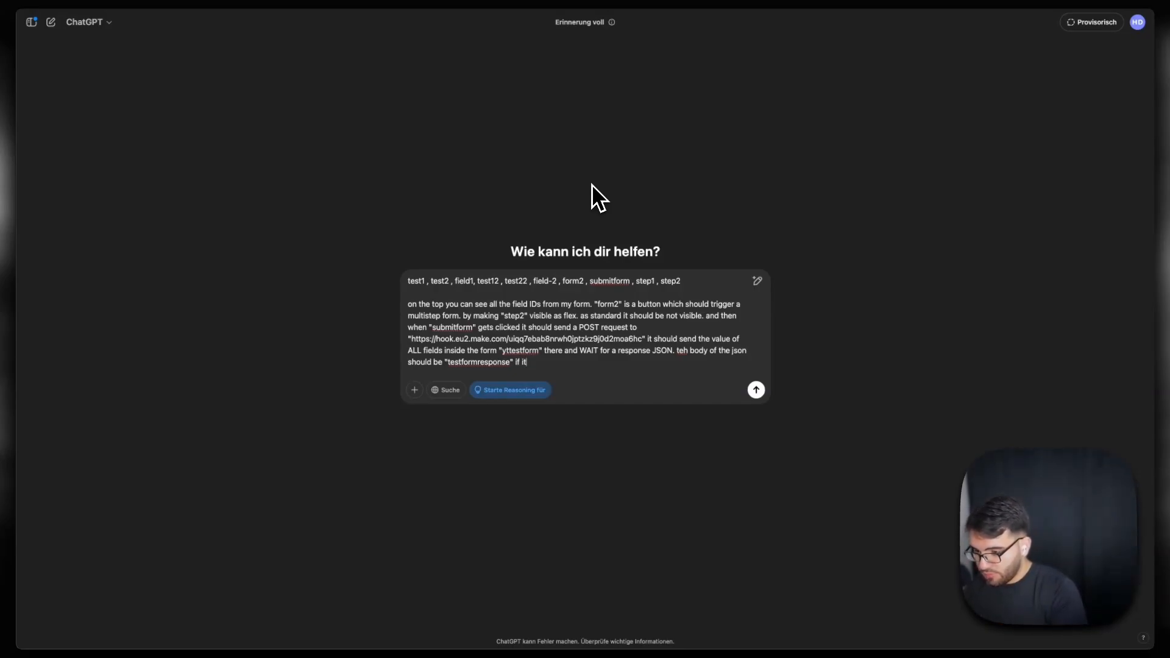
text(s "y)
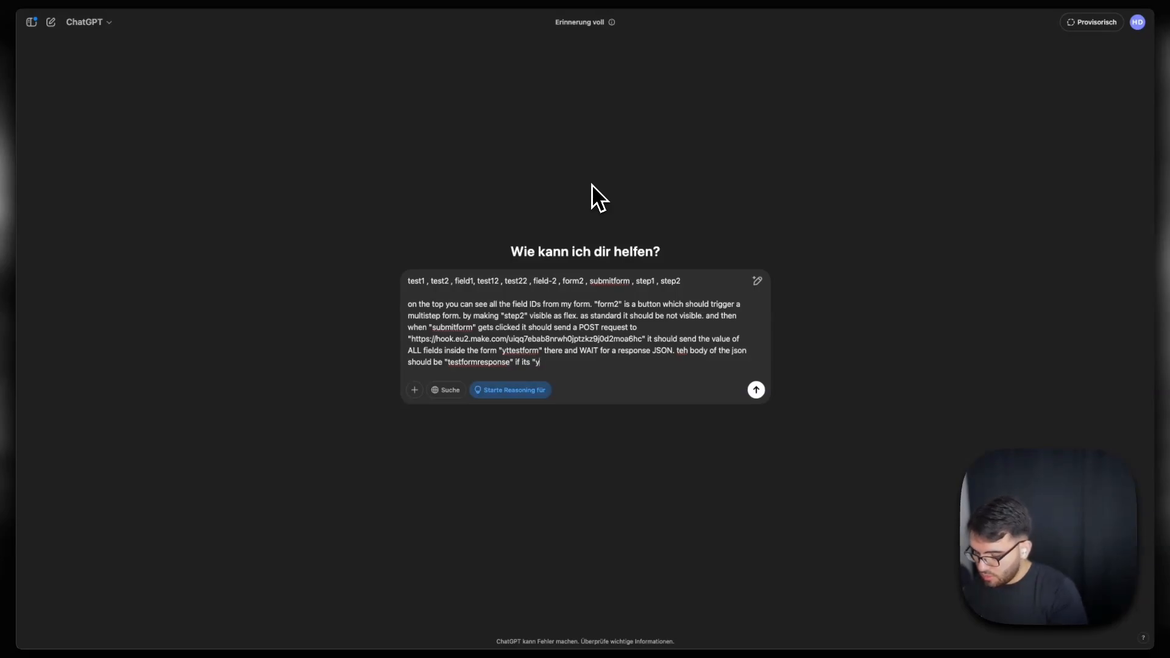
text(es" inside it )
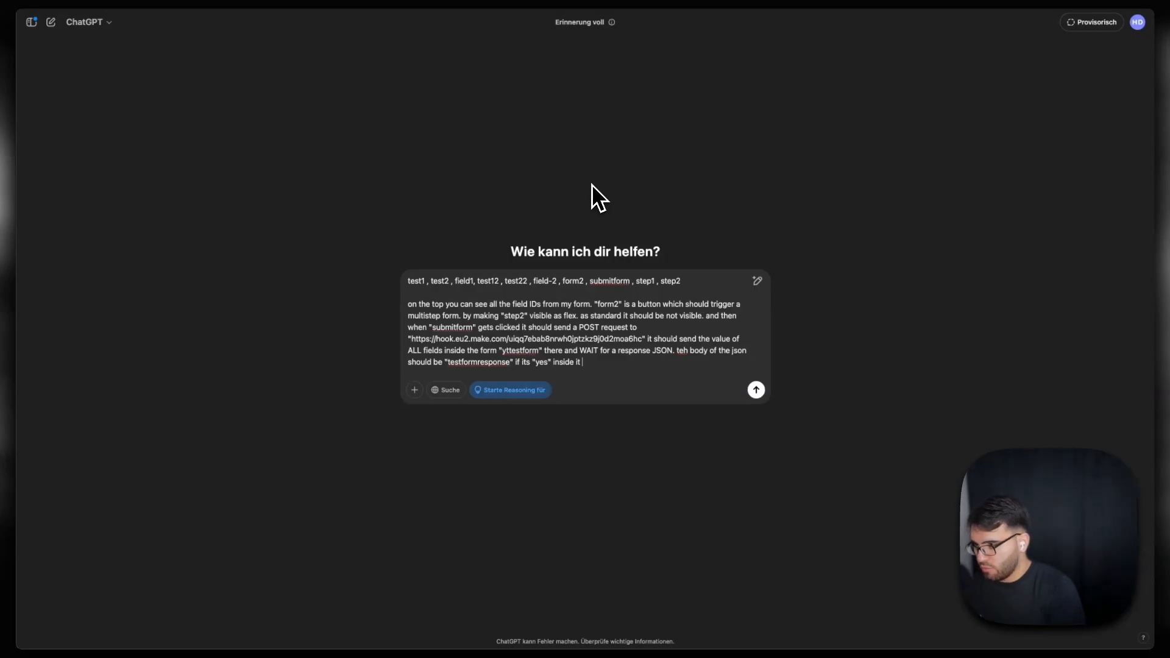
text(redirect to)
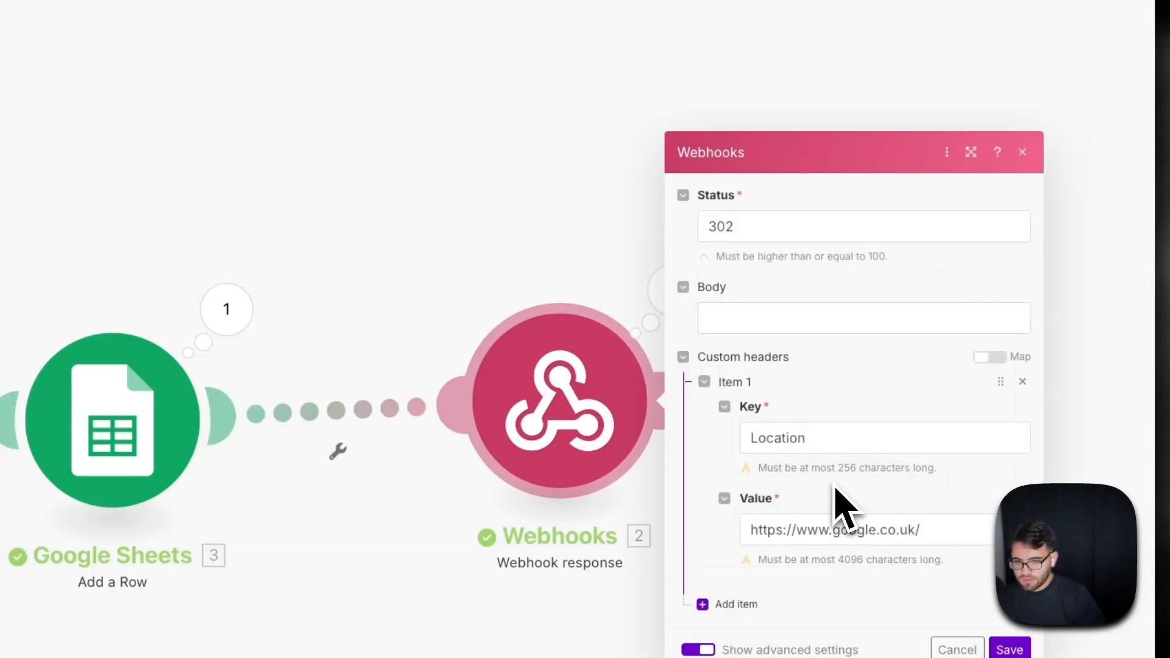
Step: Copy the Location header's URL from Make's Webhook response and paste it in quotes, followed by a period, as the redirect target in ChatGPT
drag(923, 530, 767, 530)
right_click(878, 530)
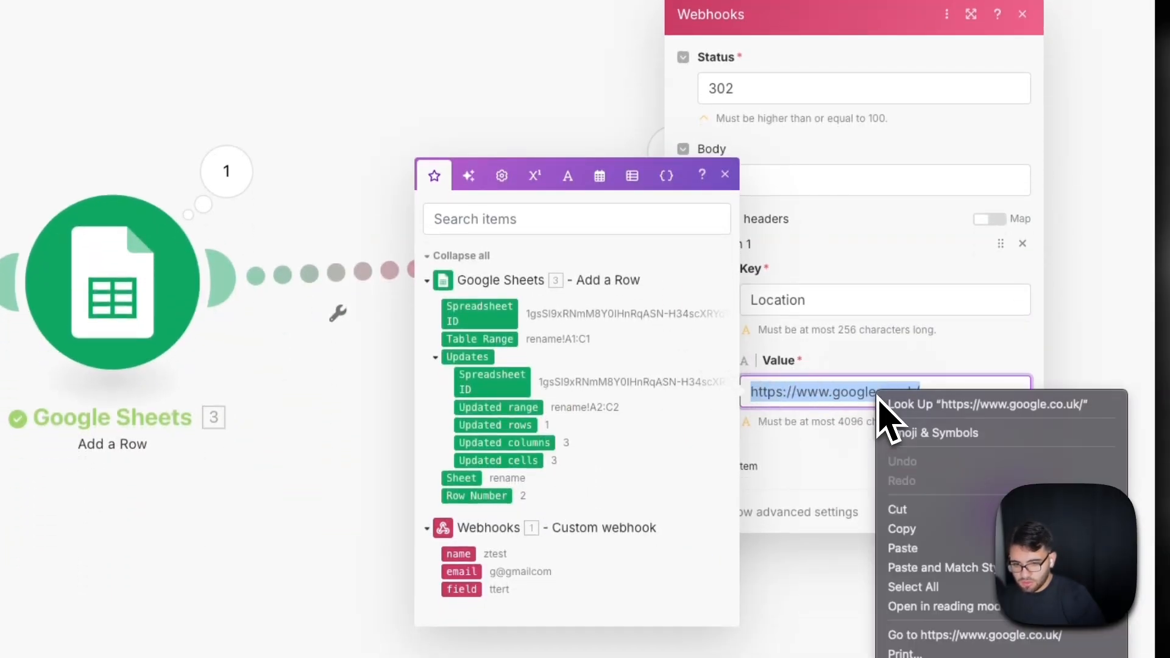
click(914, 529)
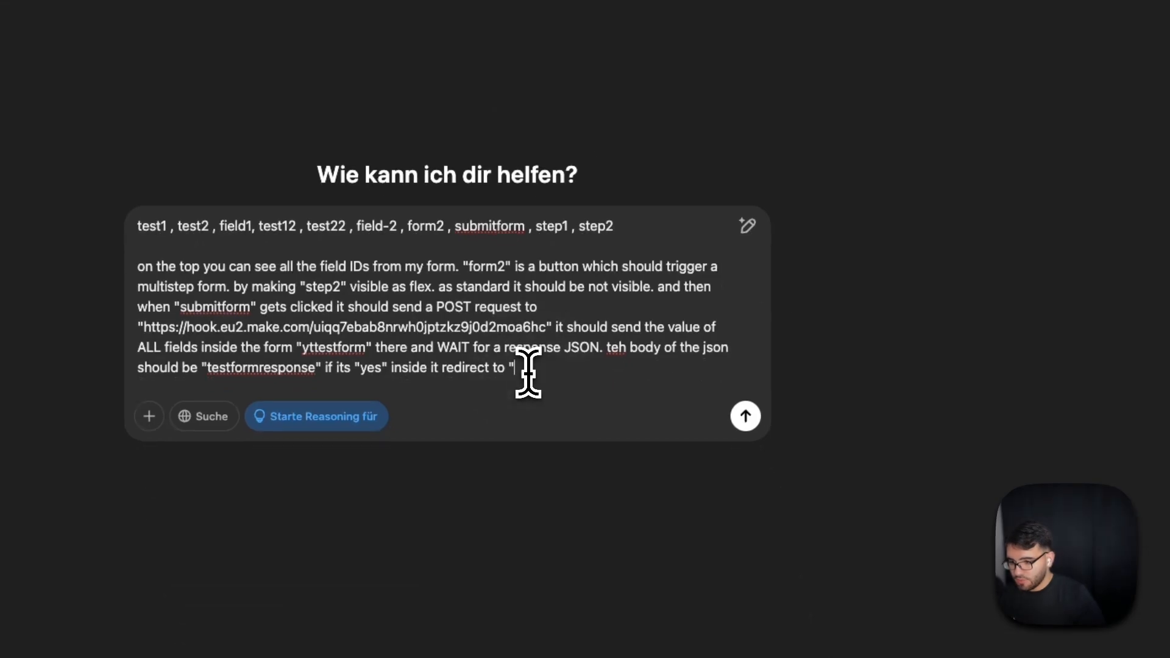
right_click(552, 375)
click(655, 498)
text(")
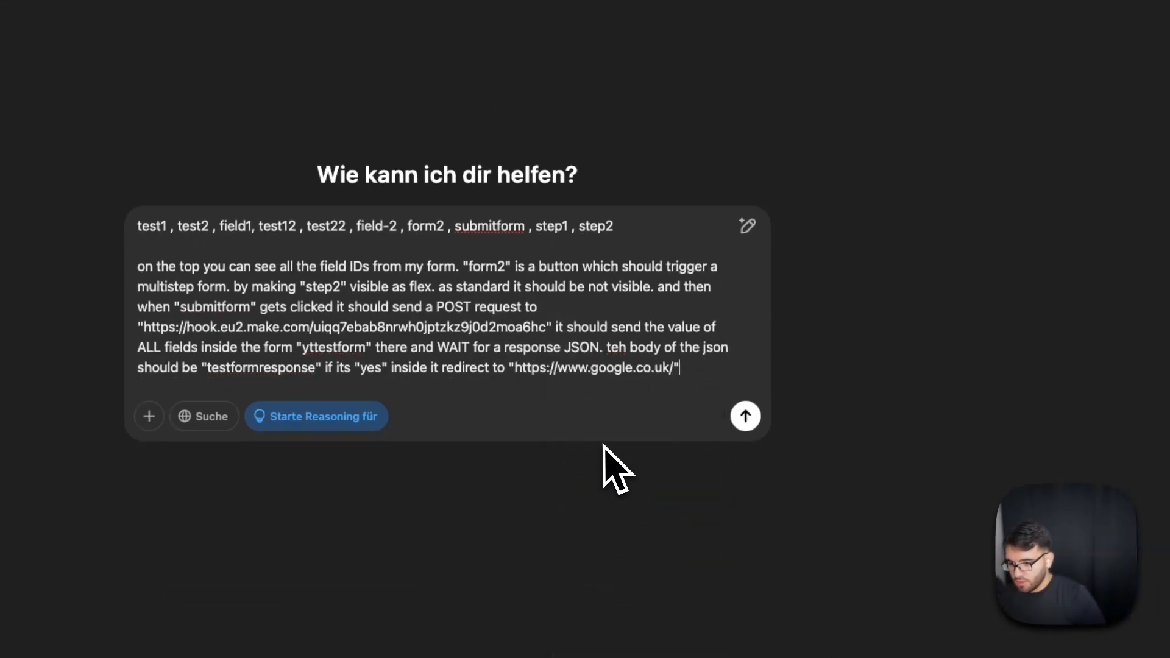
text(. )
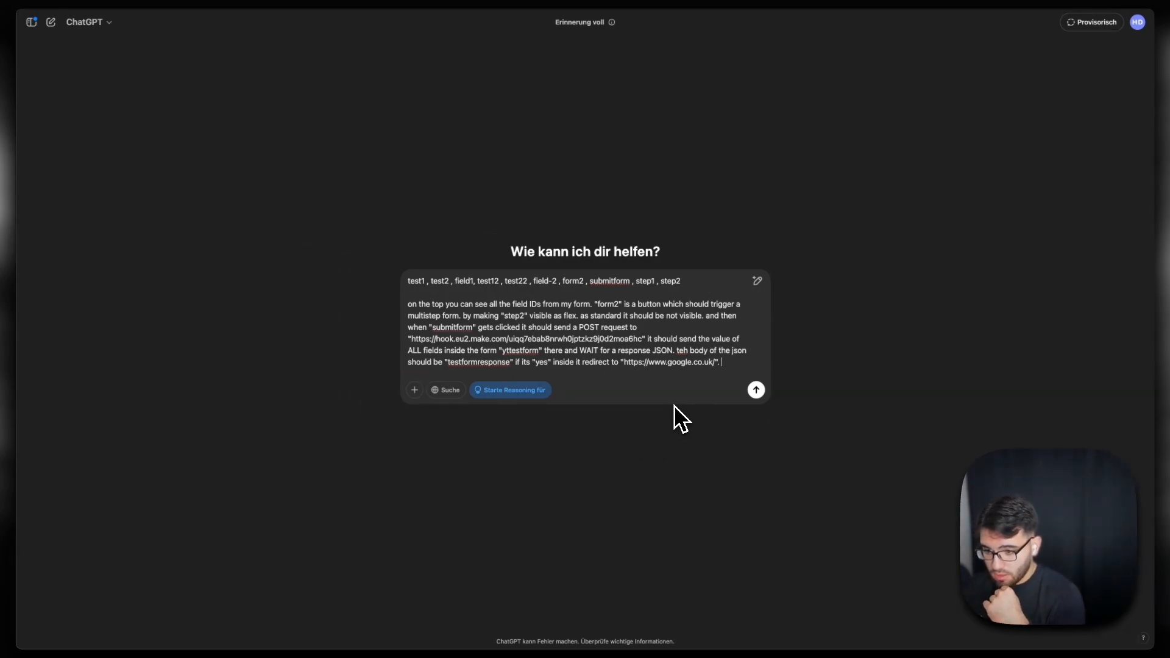
Step: Start the prompt's alternative condition with: if its "no" it should
text(if its ")
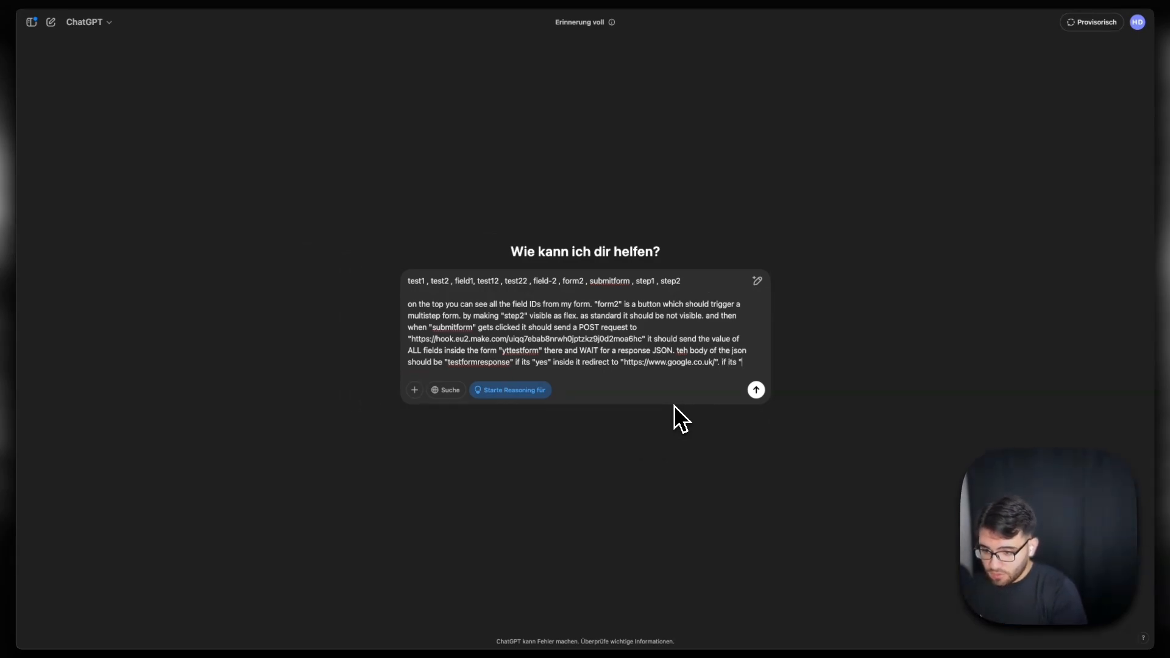
text(no" it s)
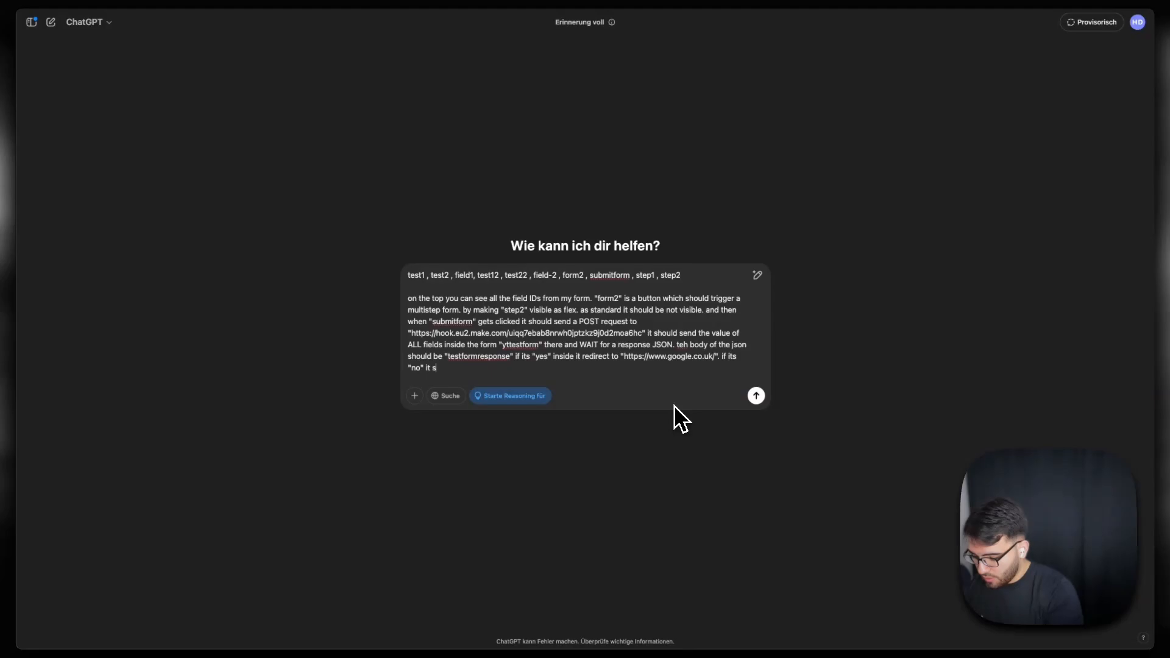
text(hould)
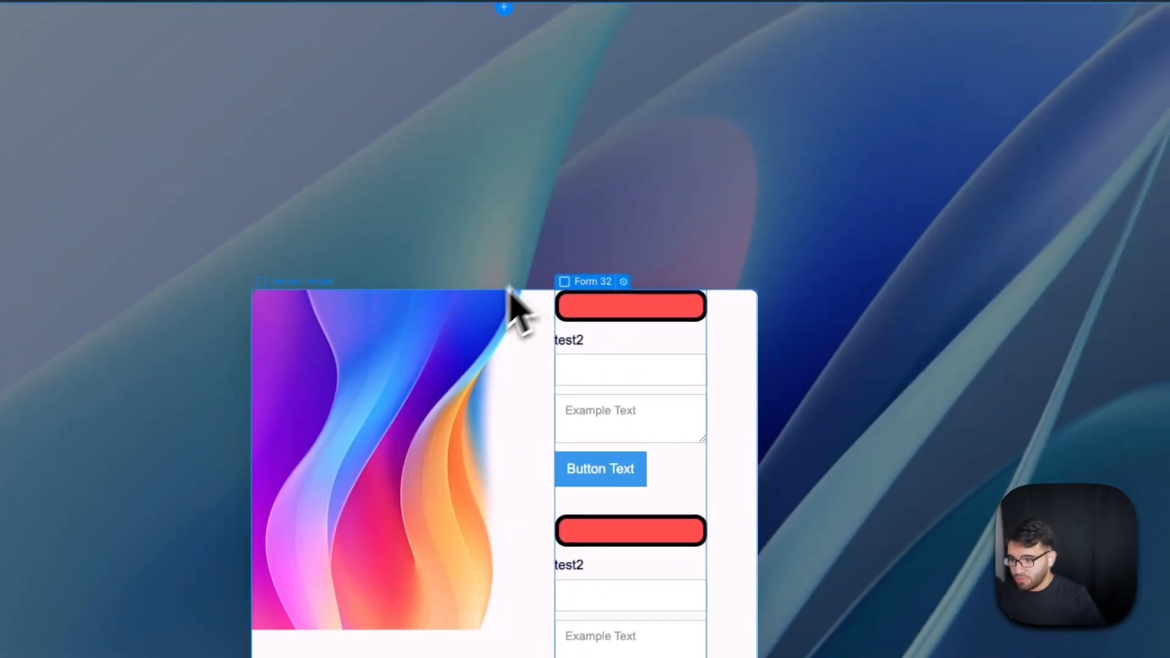
Step: In Webflow, give the denied-modal div the ID displaynotest and copy that ID
click(363, 499)
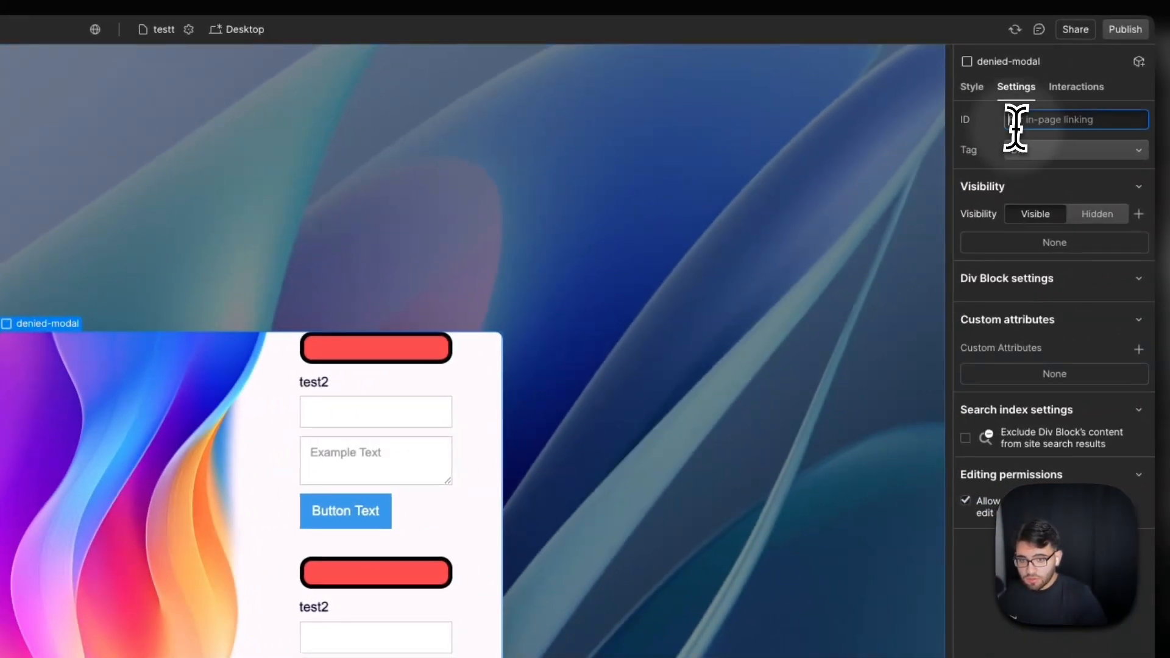
click(1015, 121)
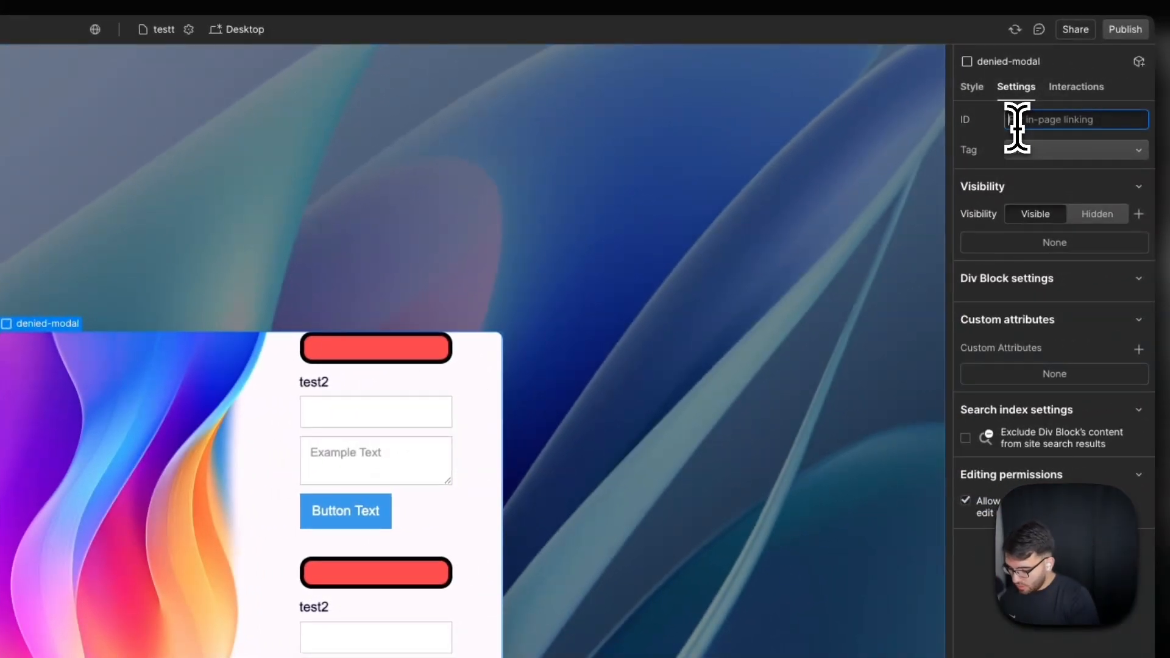
text(displayno)
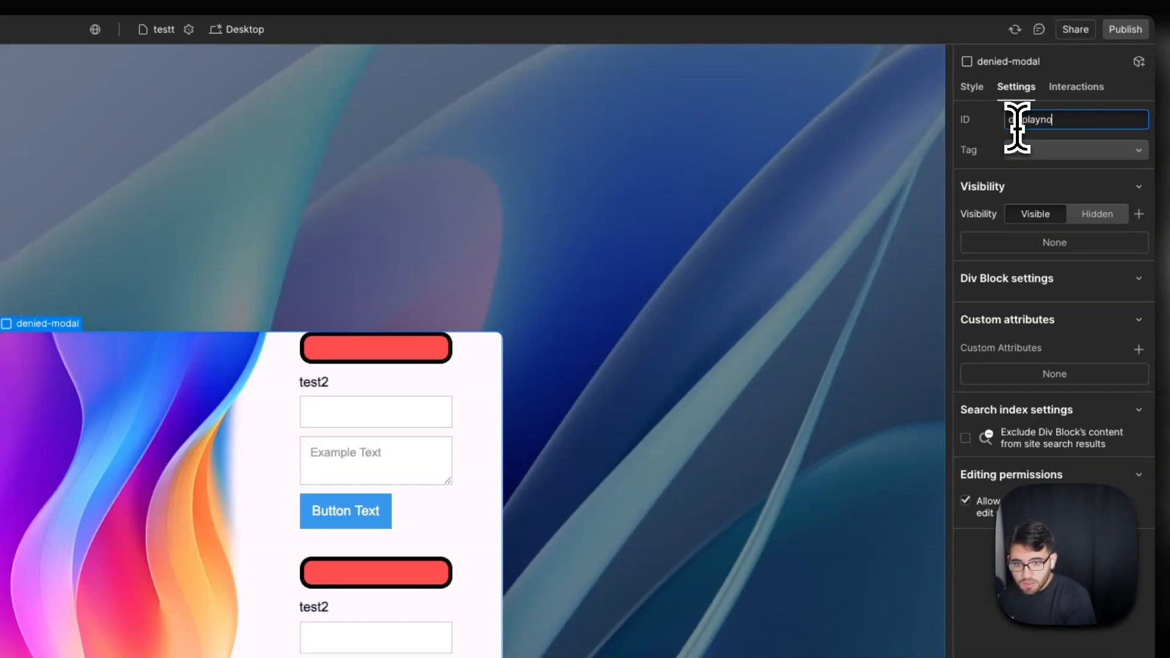
text(test)
double_click(1027, 121)
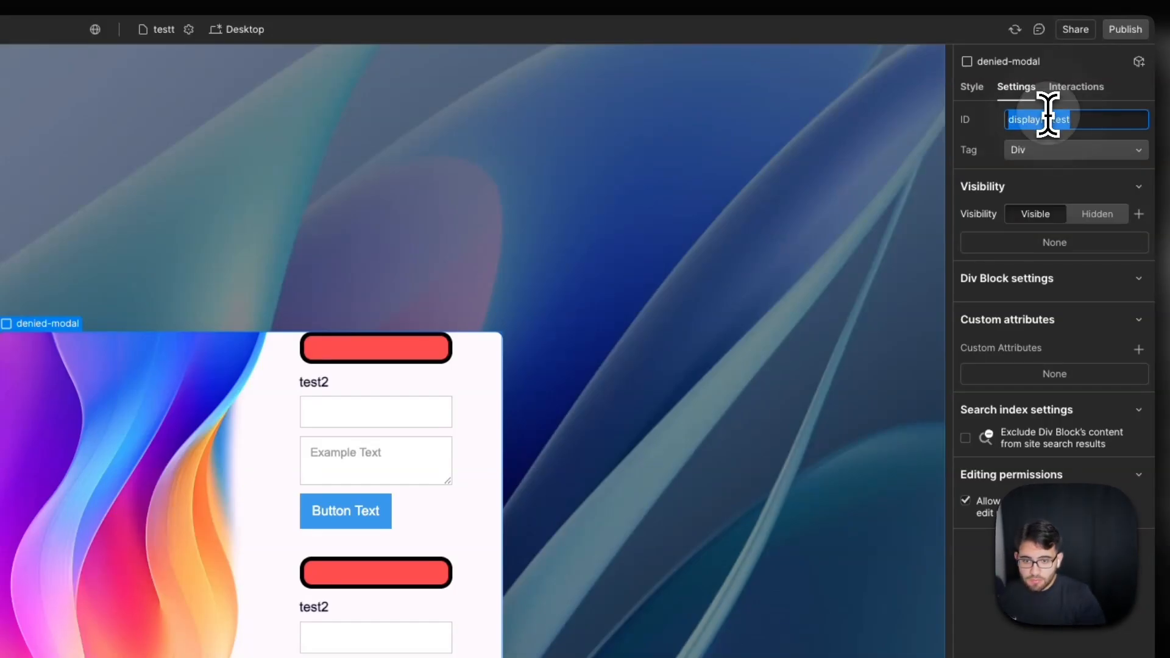
right_click(1052, 119)
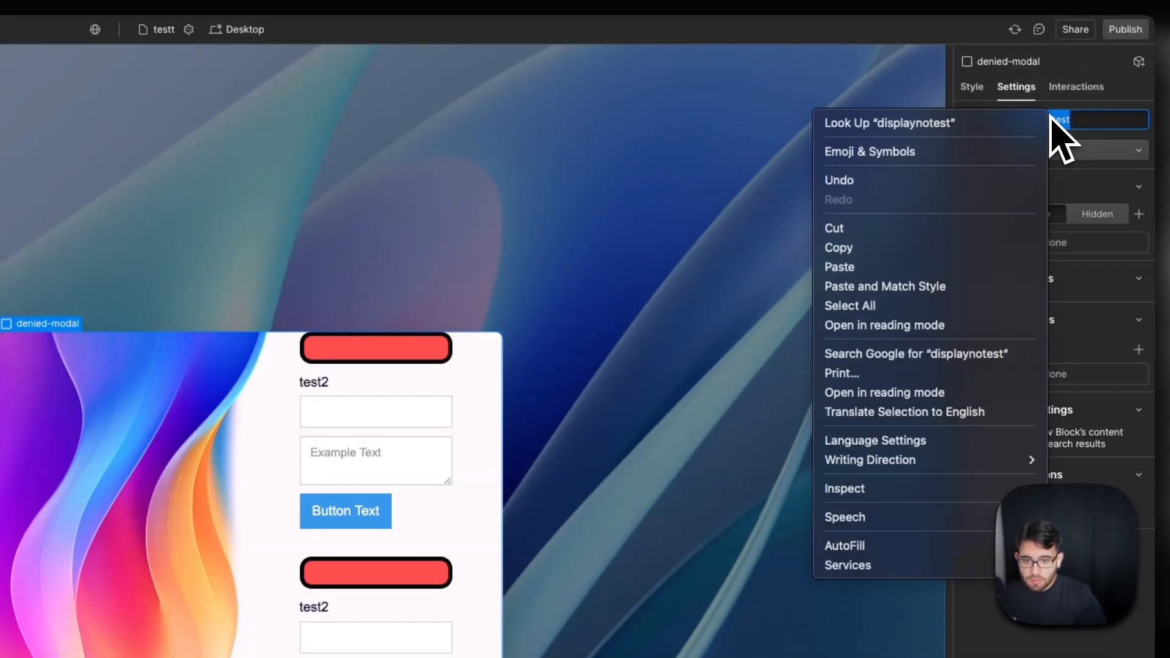
click(865, 249)
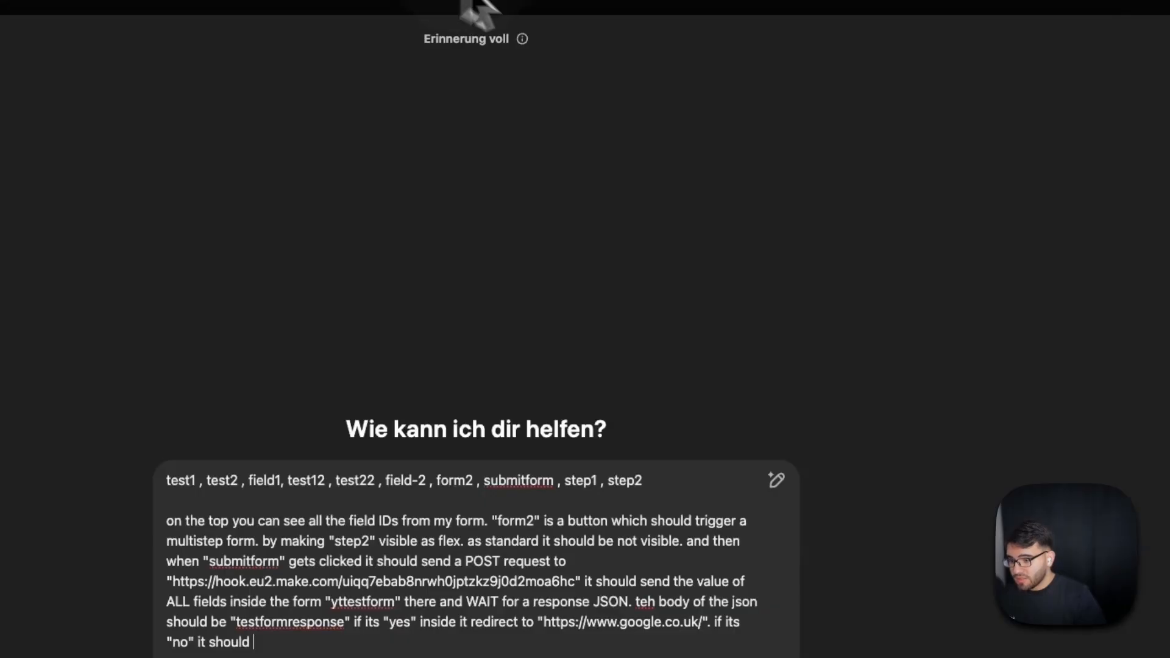
Step: Complete the "no" condition in the ChatGPT prompt with: make "displaynotest" display none., pasting the copied ID between the quotes
right_click(379, 395)
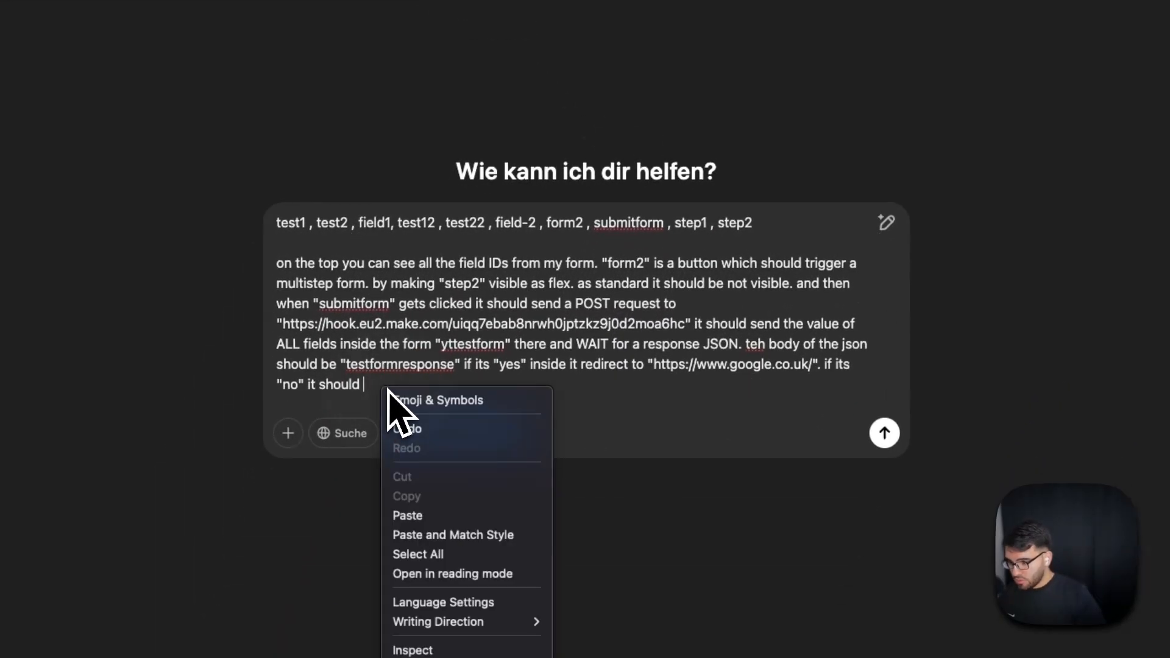
click(373, 394)
text(make ")
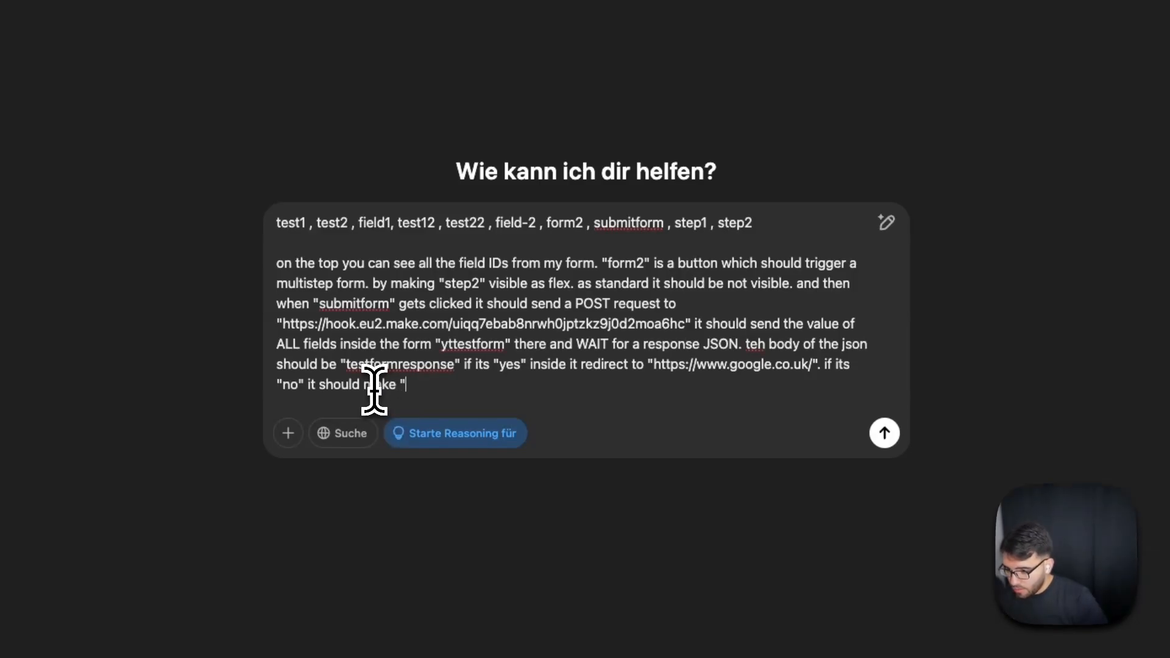
right_click(387, 393)
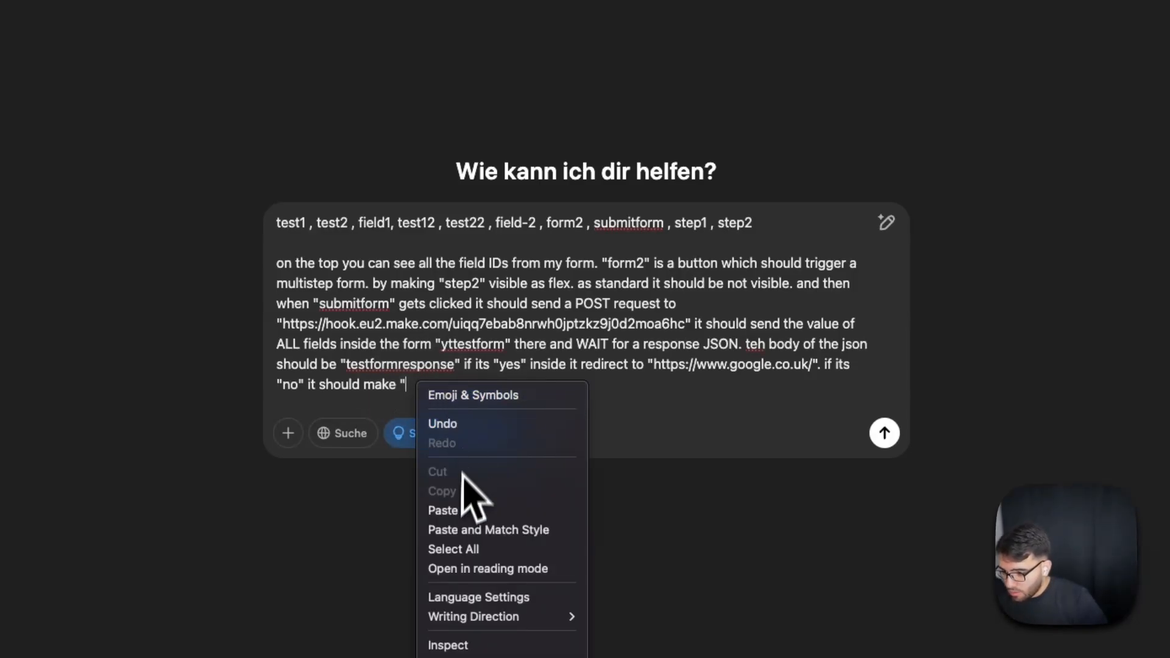
click(454, 511)
text(" display )
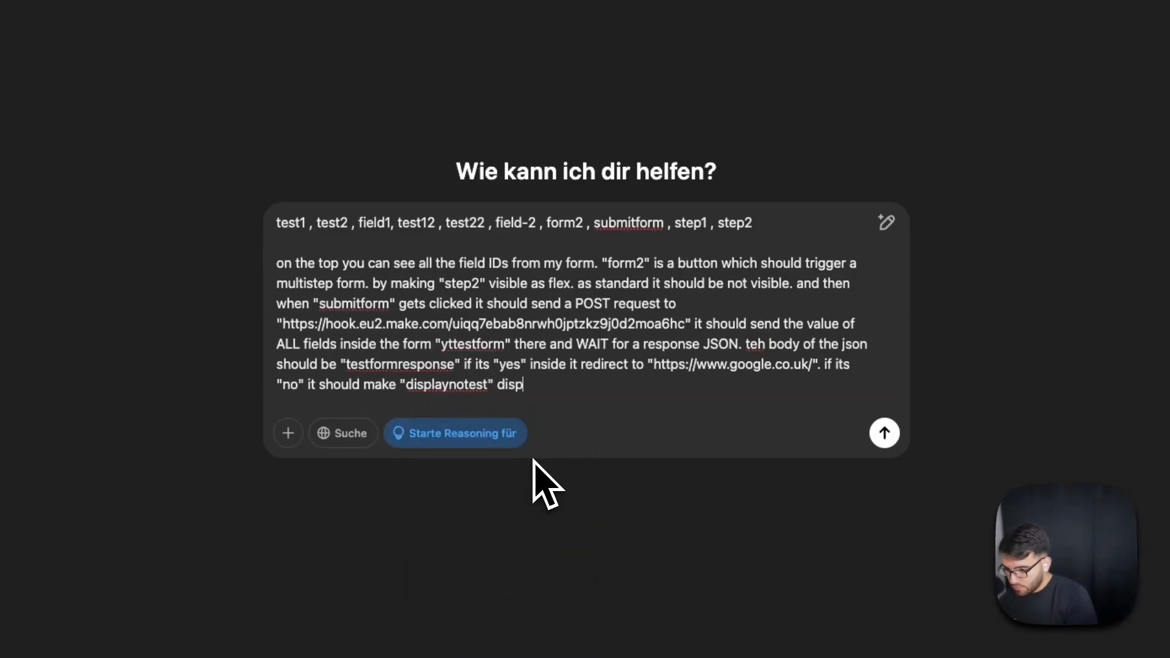
text(none. )
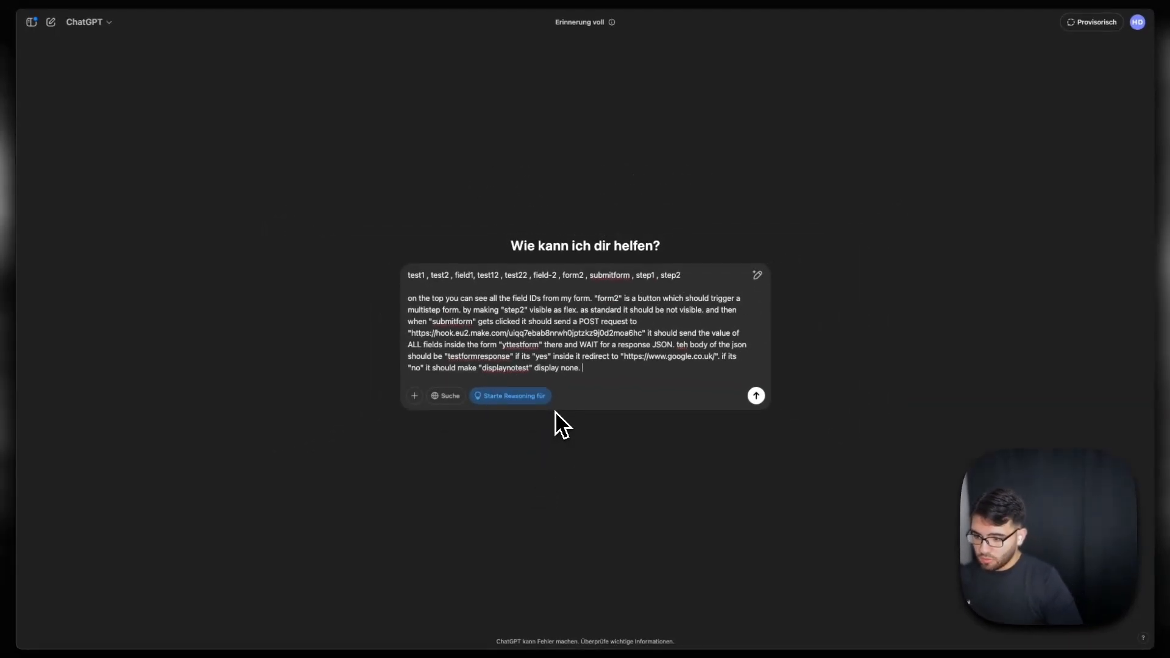
Step: Continue the ChatGPT prompt with: give me the full script and also the example body response
text(give me t)
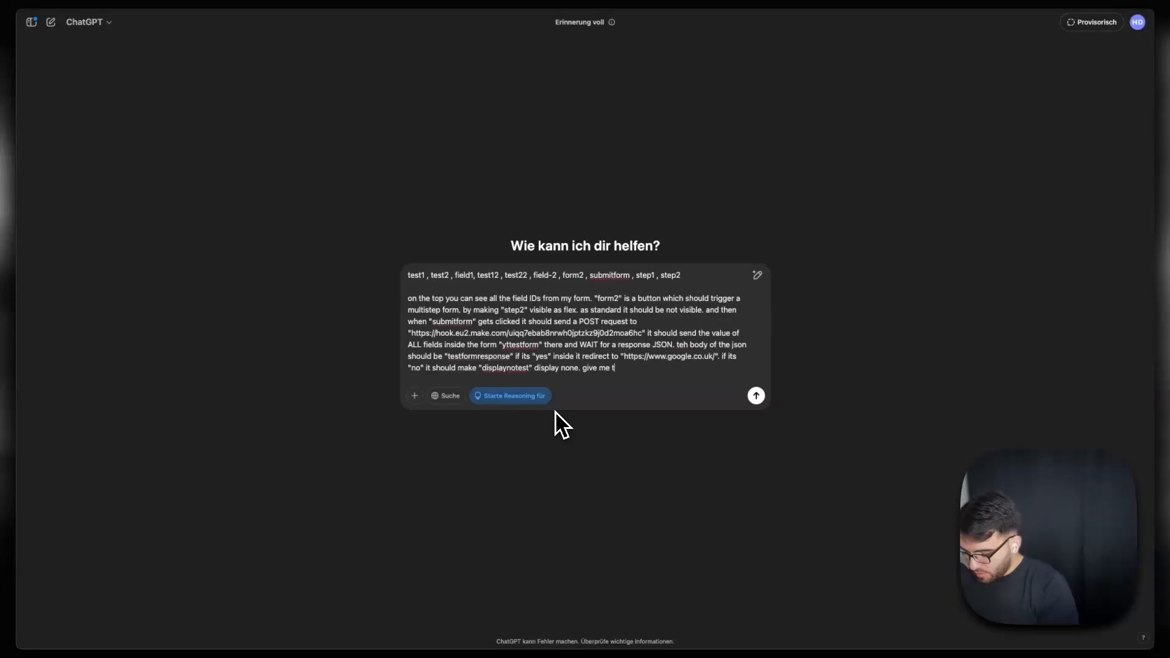
text(he full sc)
key(super+alt+i)
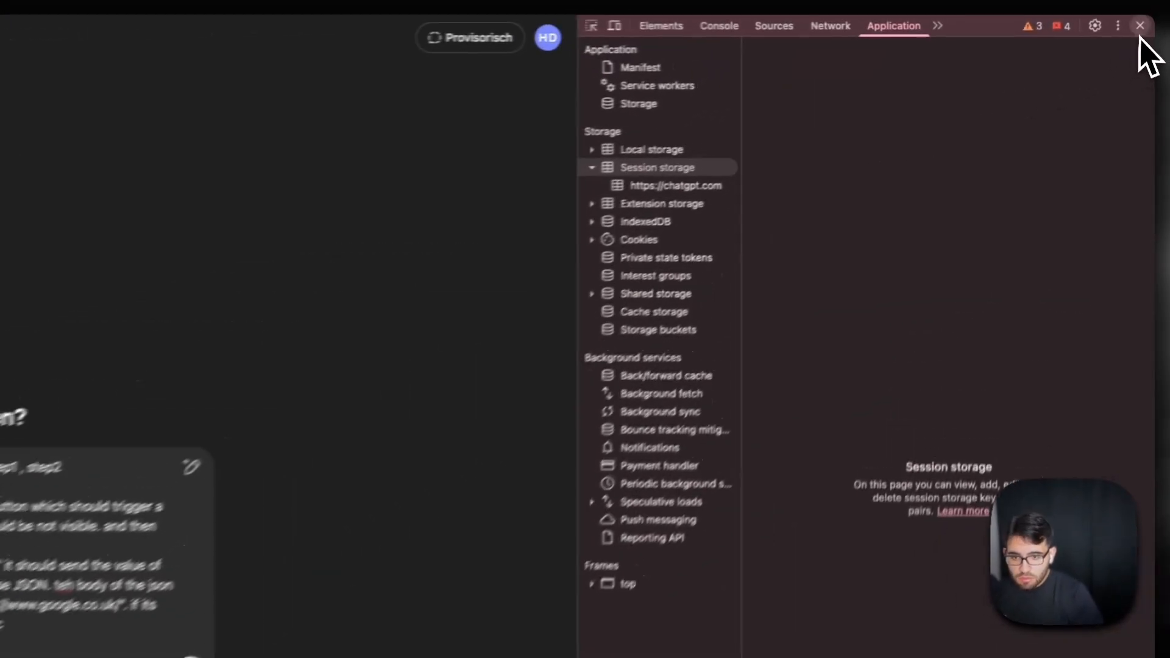
click(1146, 14)
text(ull script)
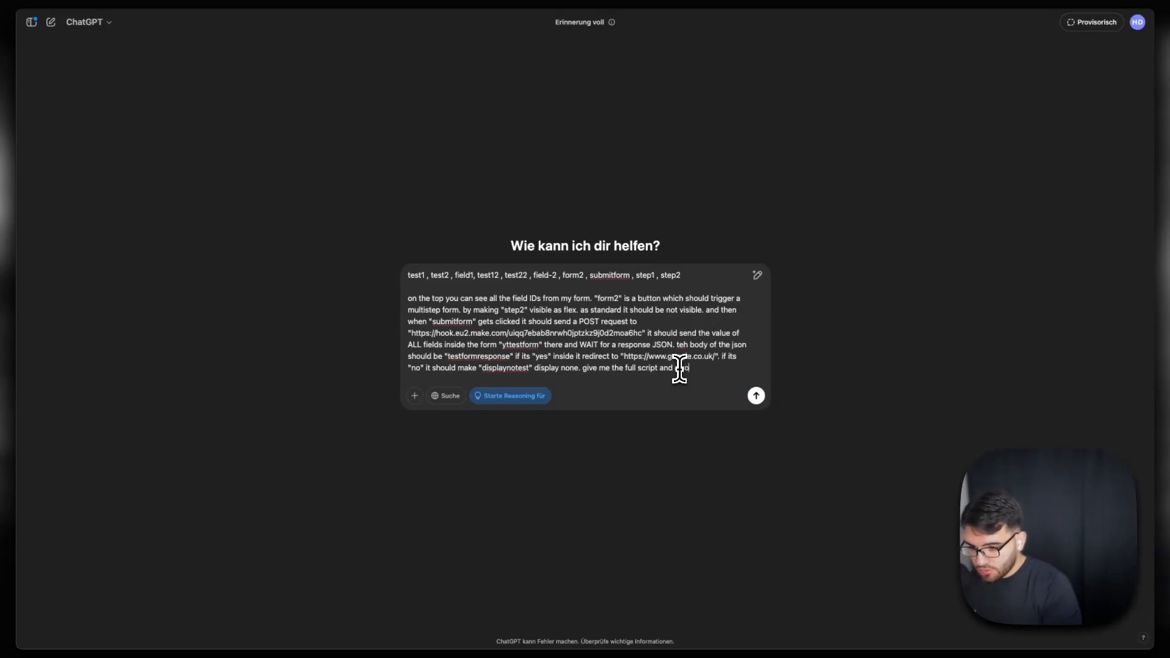
text(and also the example)
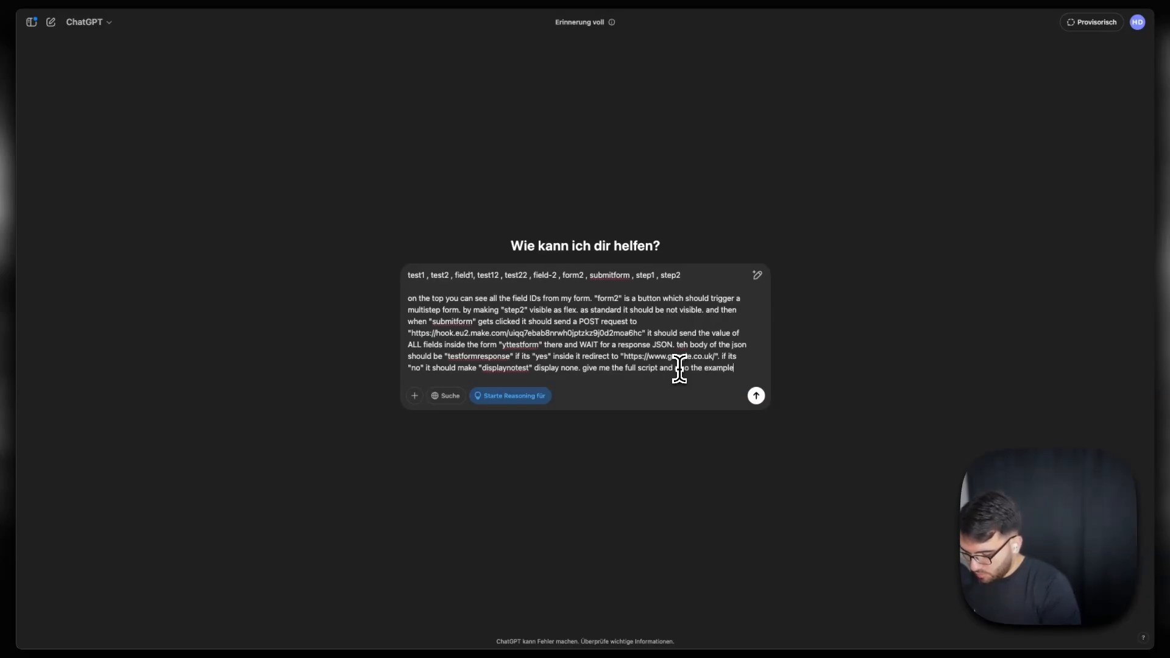
text( body respon)
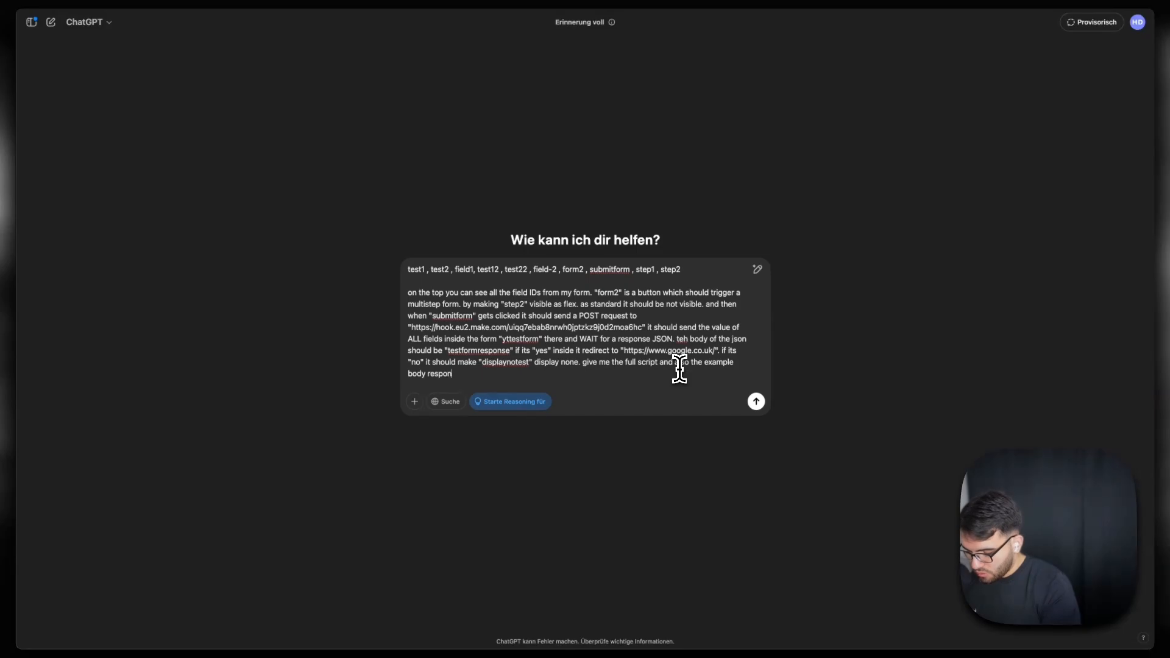
text(se. make s)
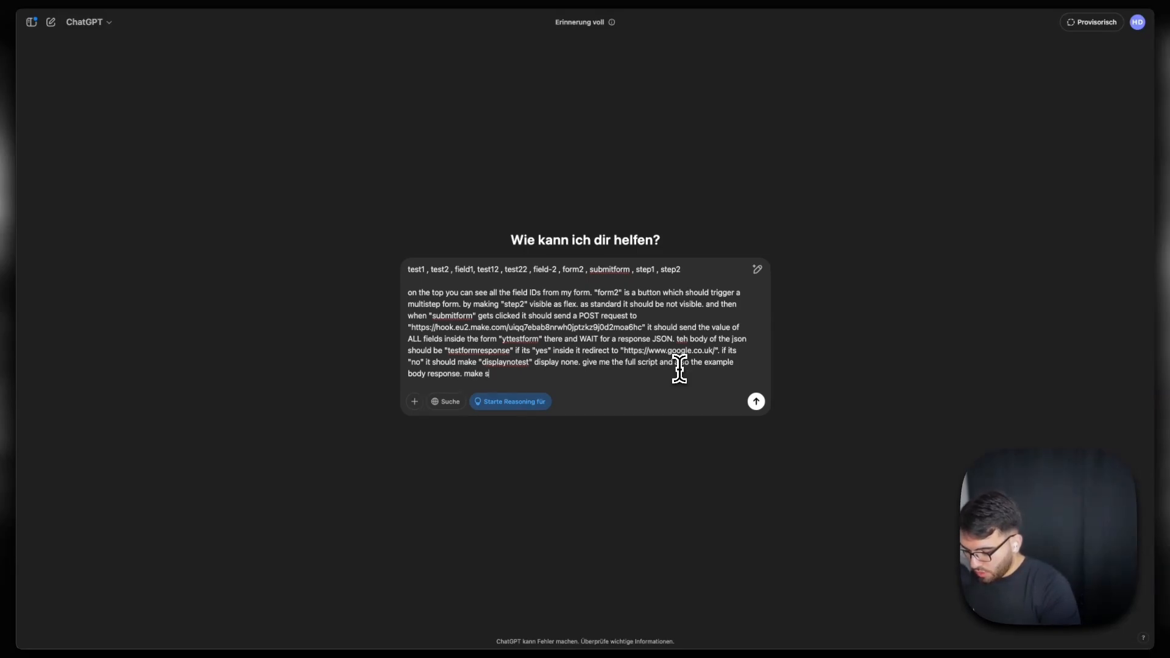
Step: Add to the prompt: make sure to make it wait for it. while waiting hide, followed by an opening quotation mark
text(ure to wa)
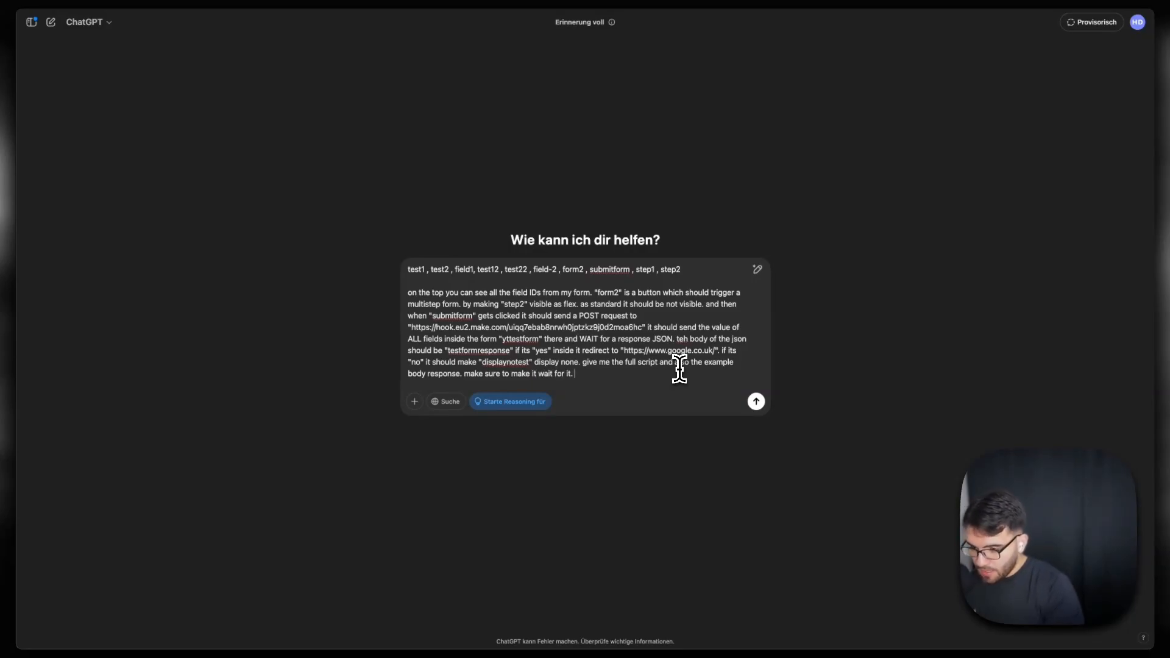
text(wh)
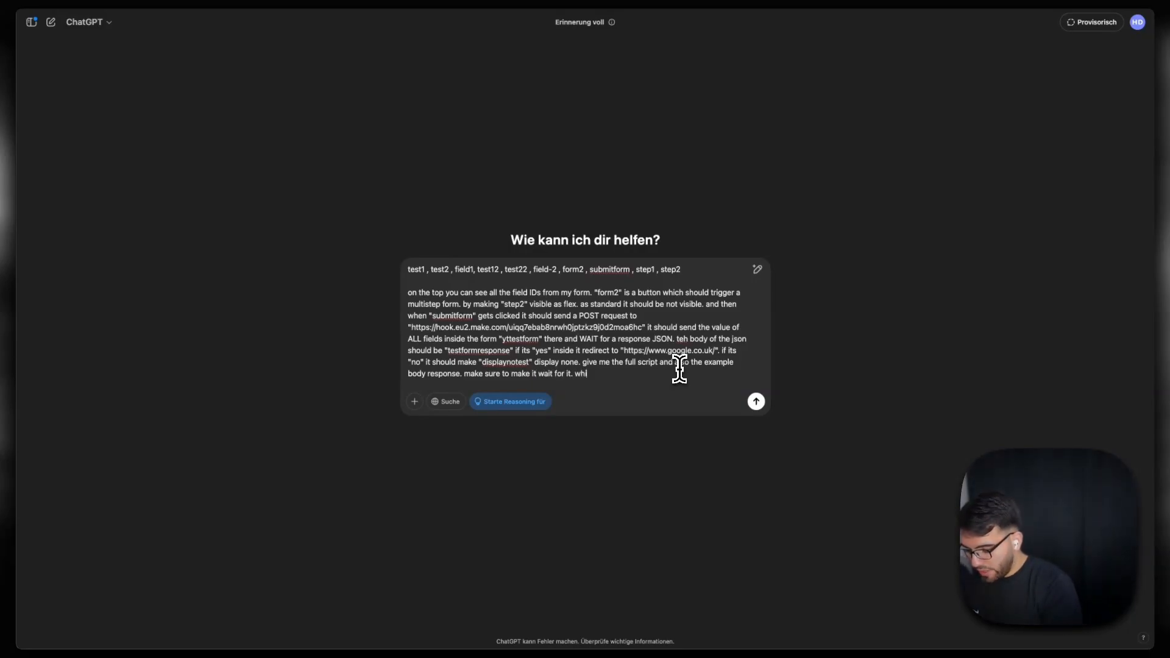
text(ile waiting)
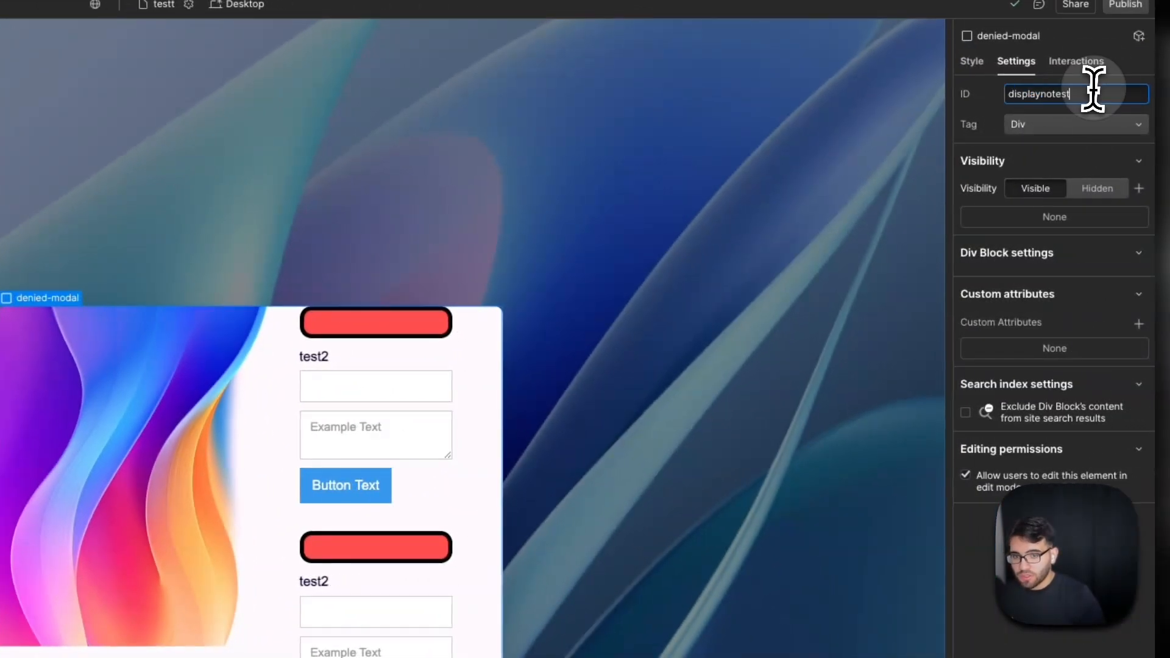
Step: Copy the denied-modal div's ID displaynotest in Webflow and paste it, with a closing quote, as the element to hide in the ChatGPT prompt
drag(1093, 91, 1059, 98)
right_click(1024, 91)
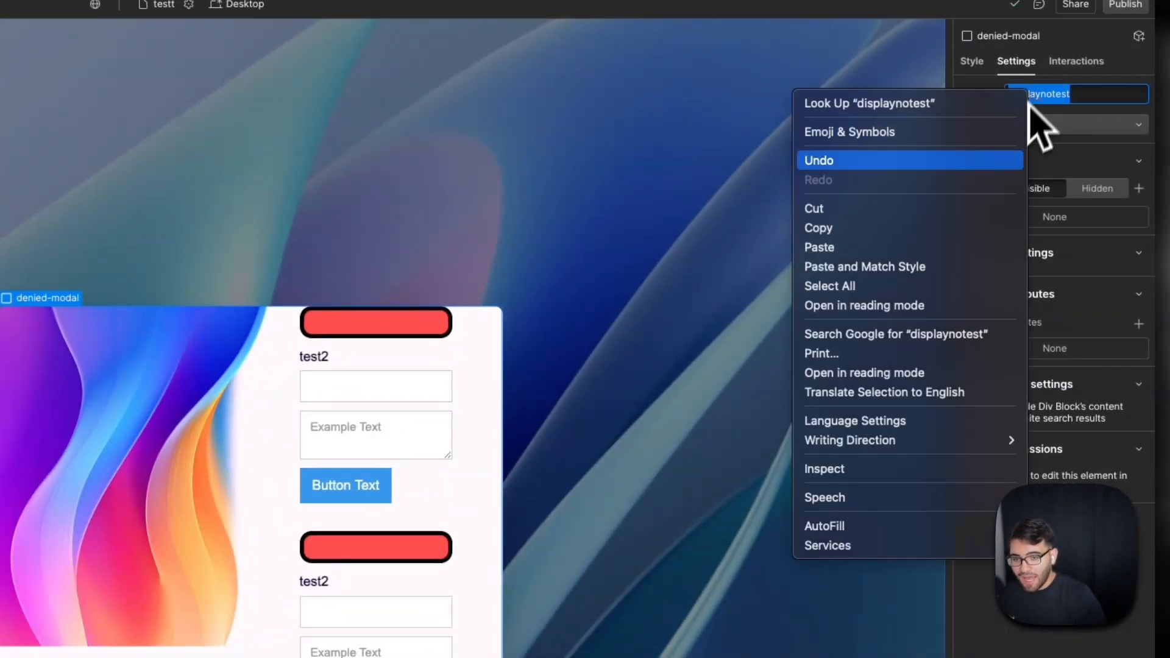
click(853, 234)
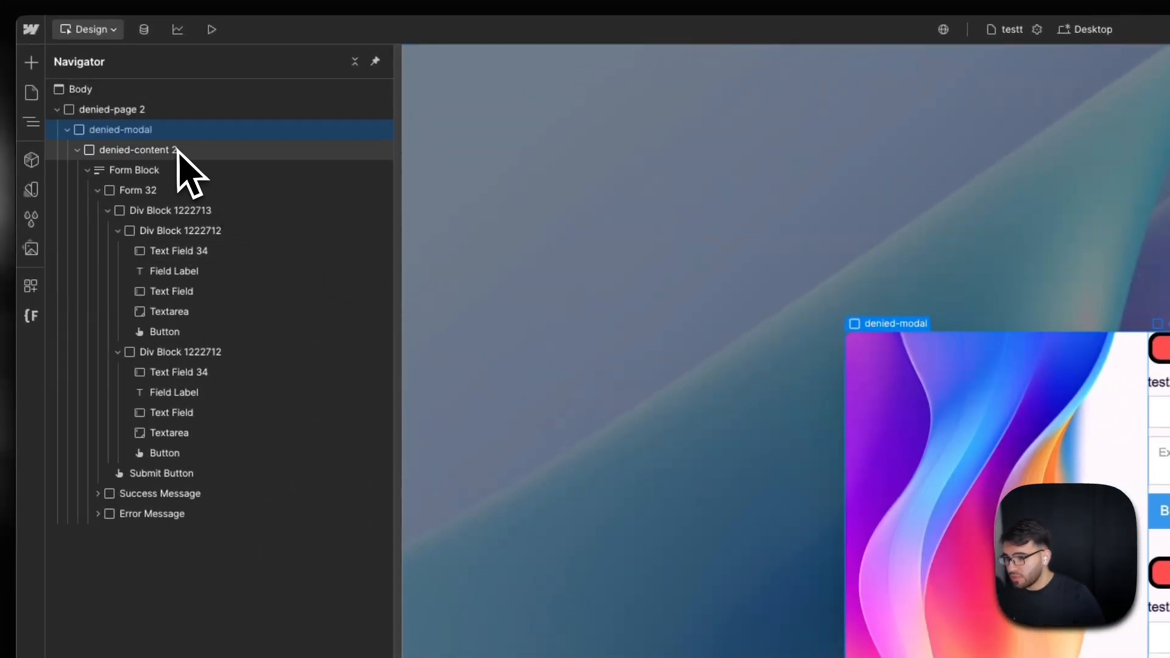
click(178, 150)
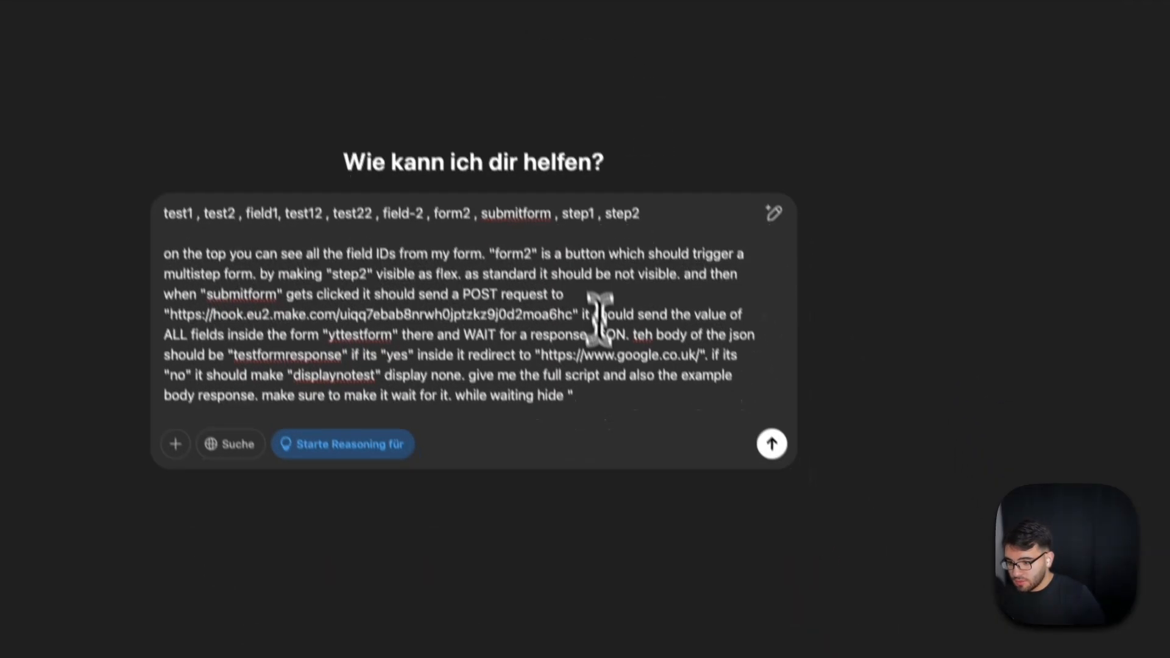
right_click(589, 390)
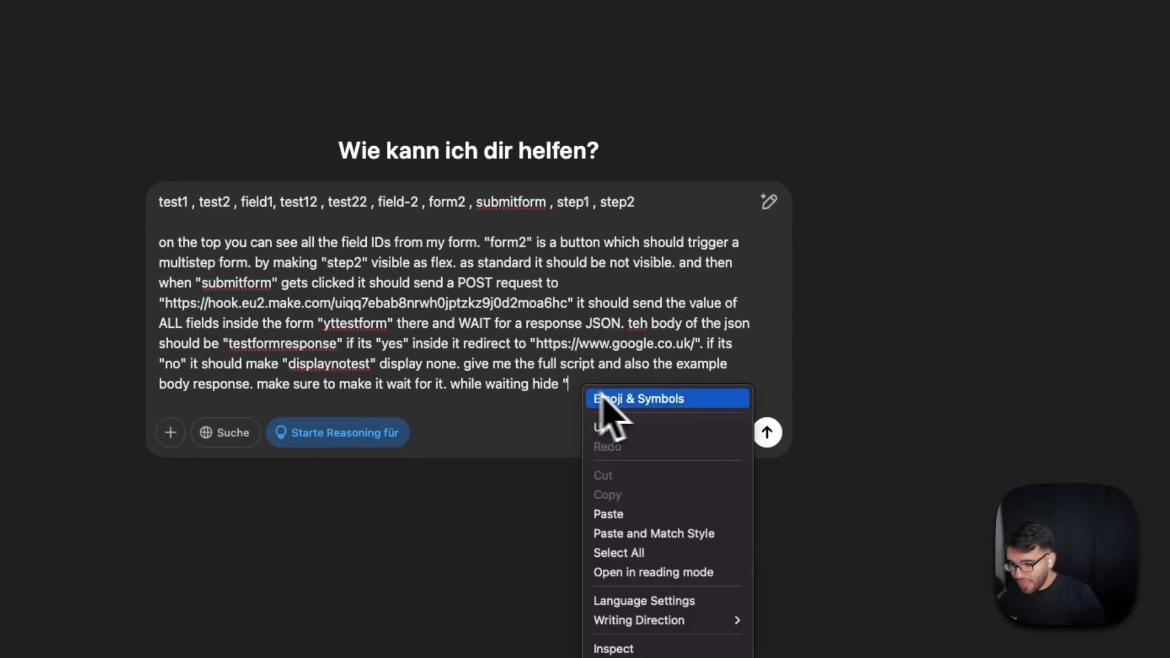
click(638, 515)
text(")
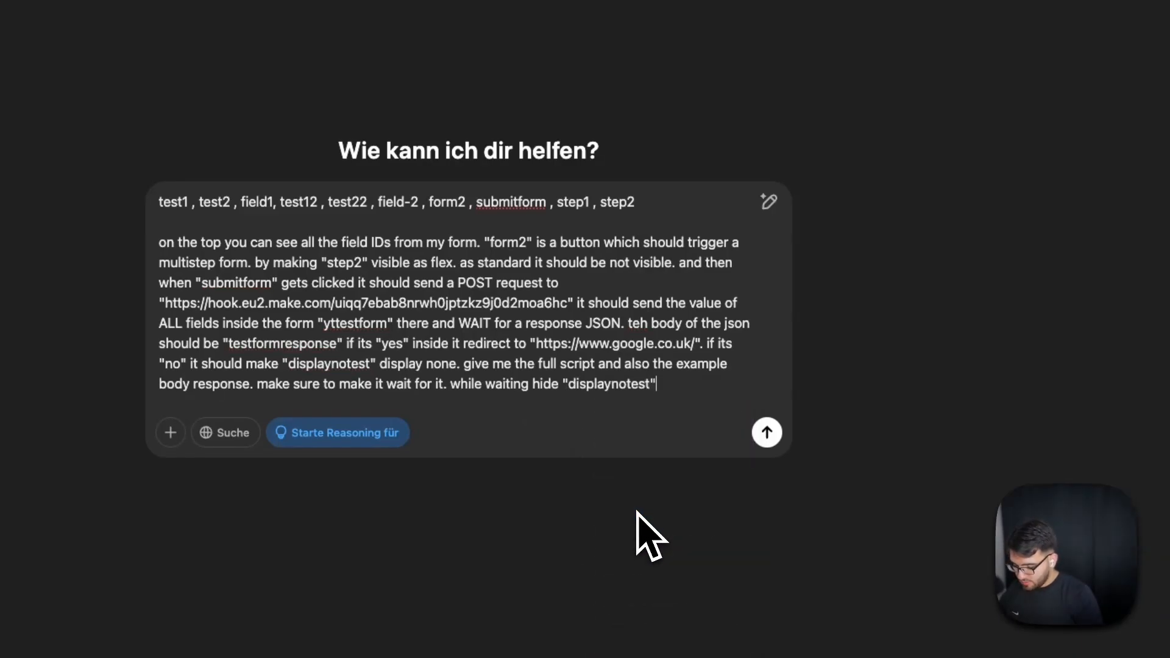
Step: Finish the prompt with: once response is back make it display block again. and submit it
text( once)
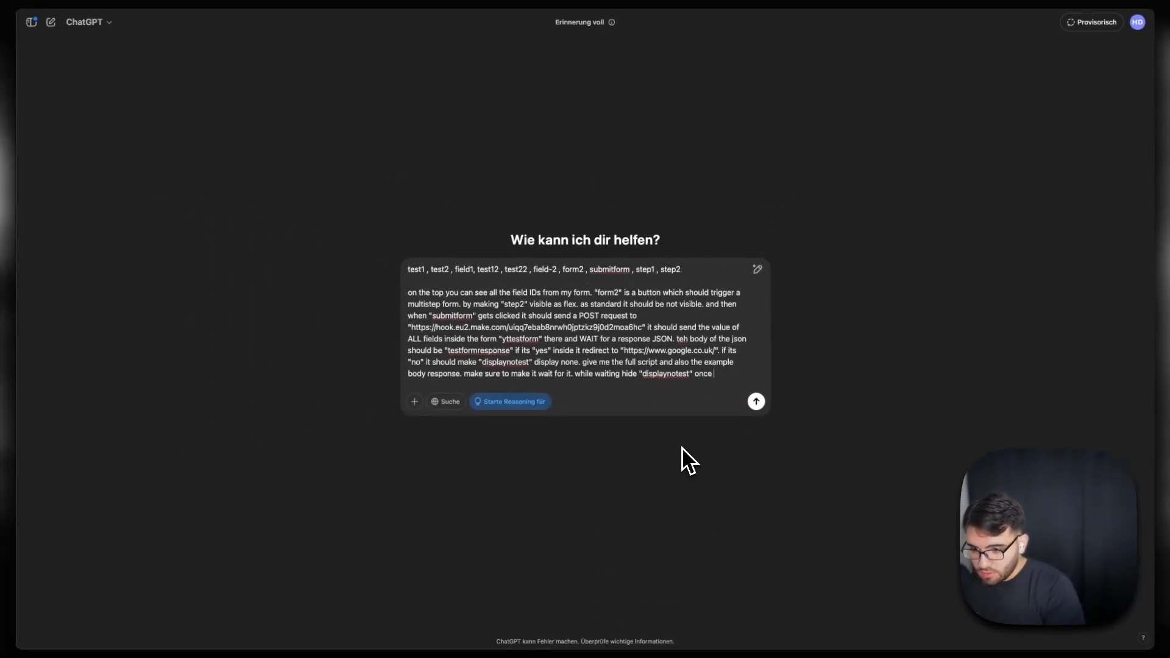
text( response is ba)
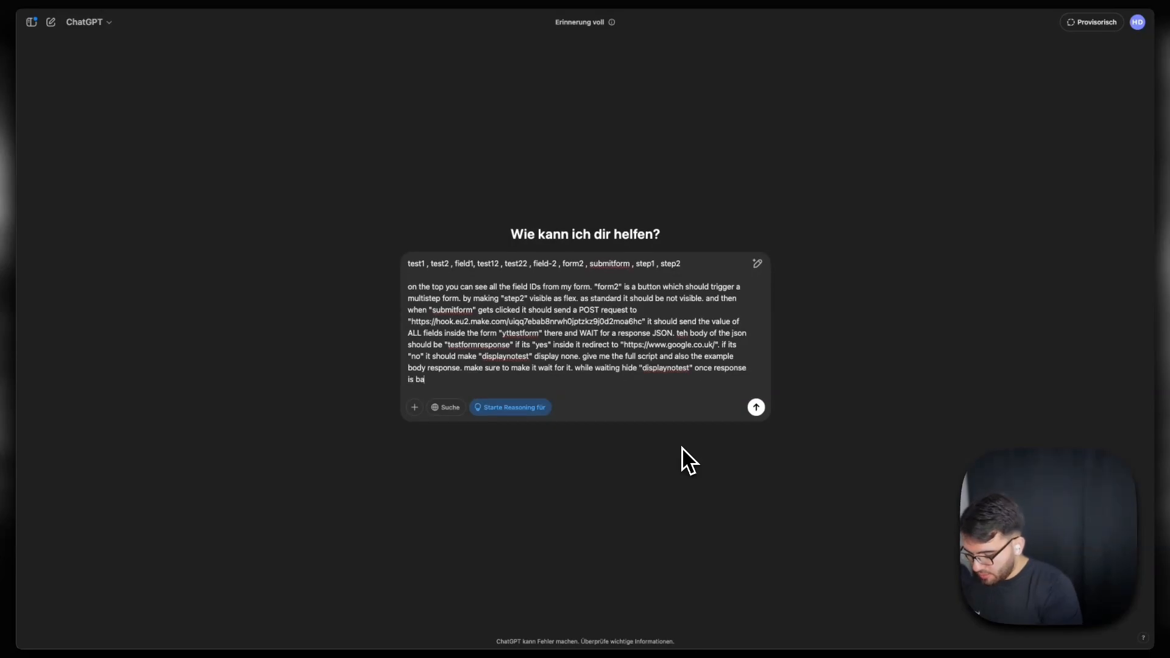
text(ck make it di)
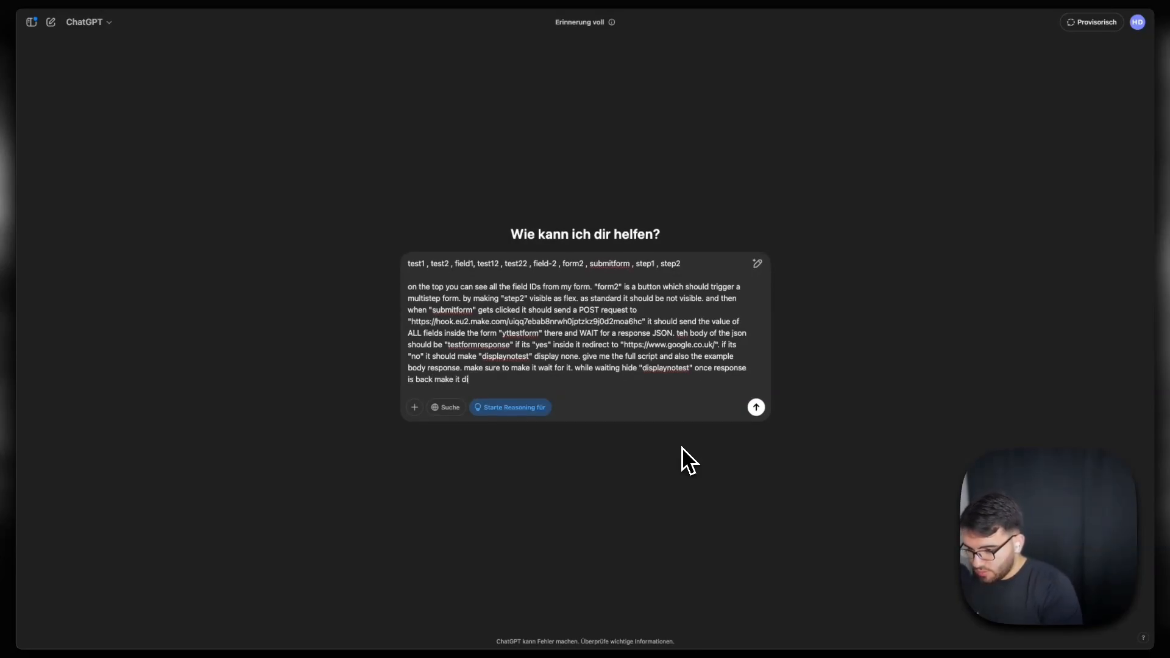
text(splay block )
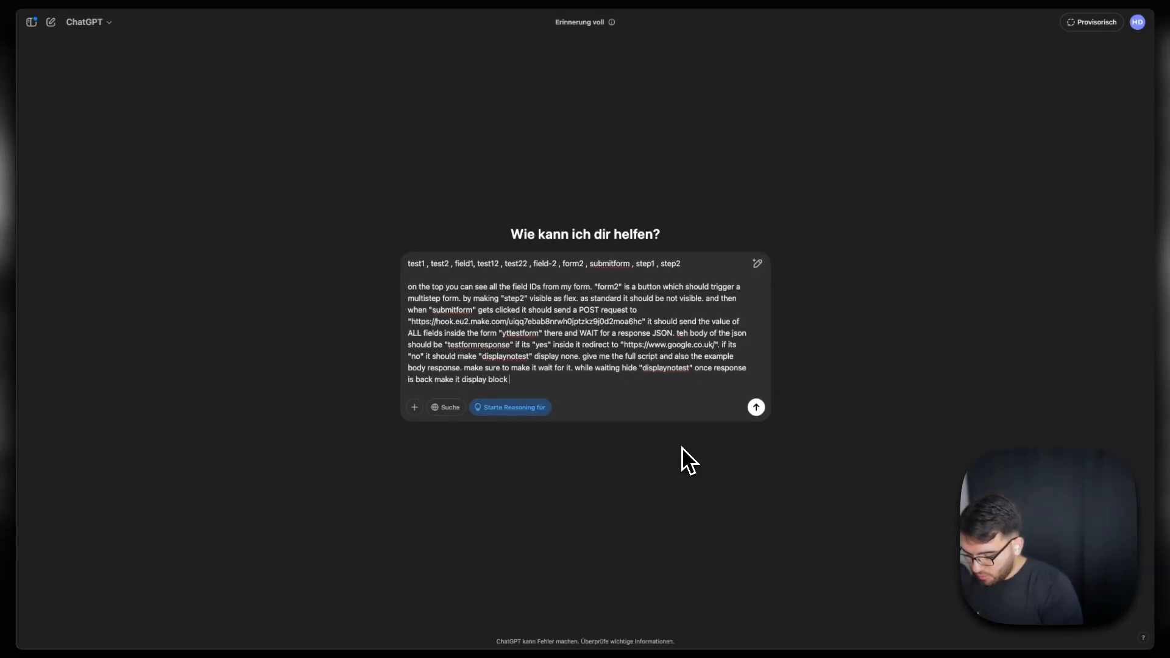
text(agai)
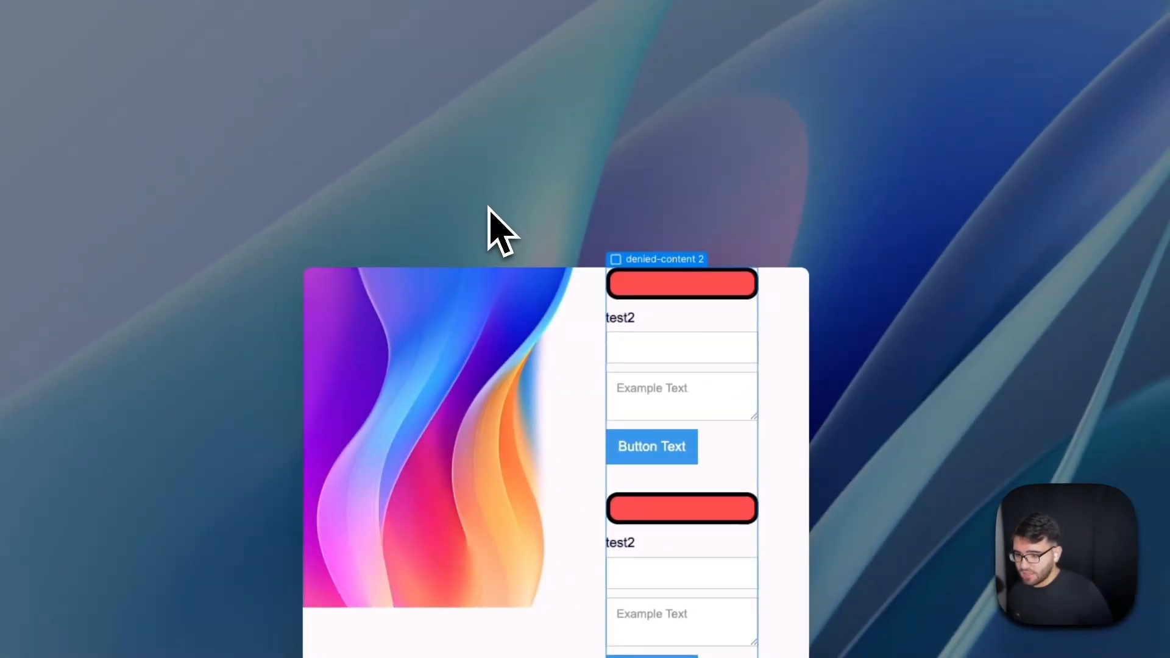
click(652, 448)
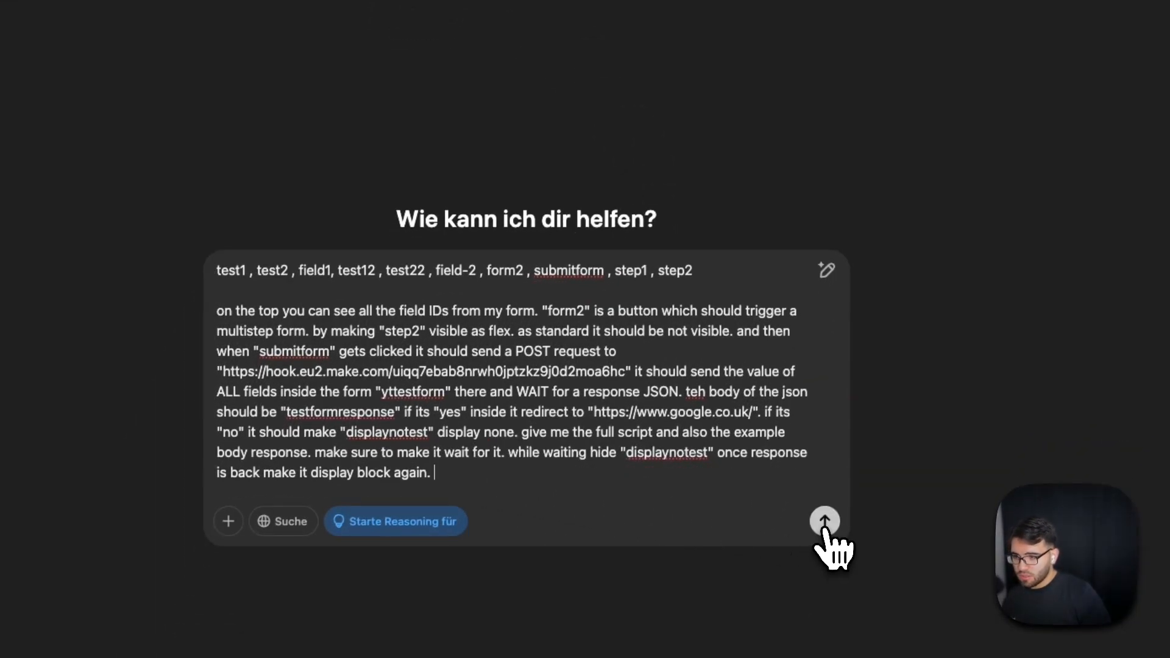
click(825, 523)
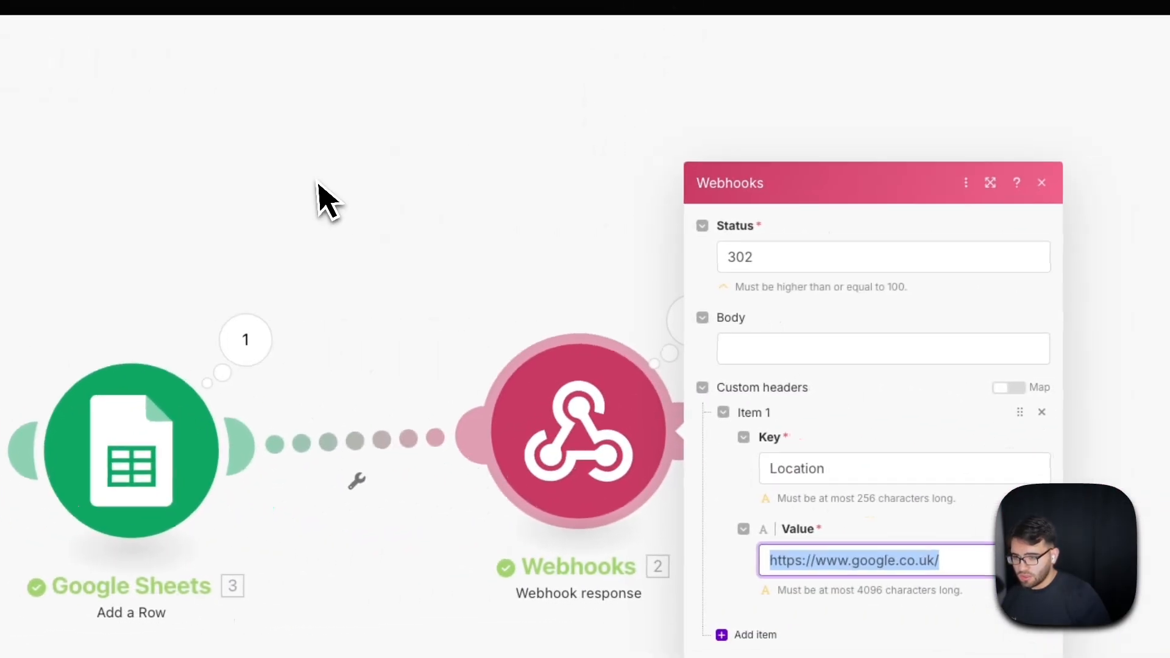
Step: In Make, close the Webhook response settings and unlink that module from Google Sheets, placing it farther away
click(326, 196)
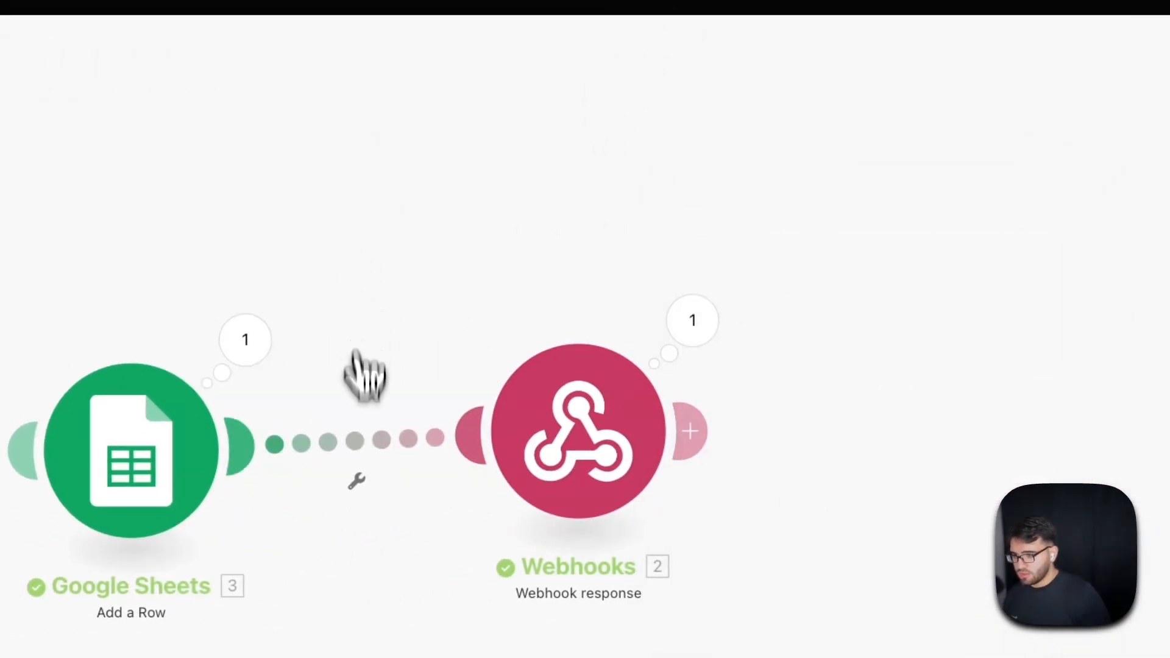
click(356, 441)
click(396, 479)
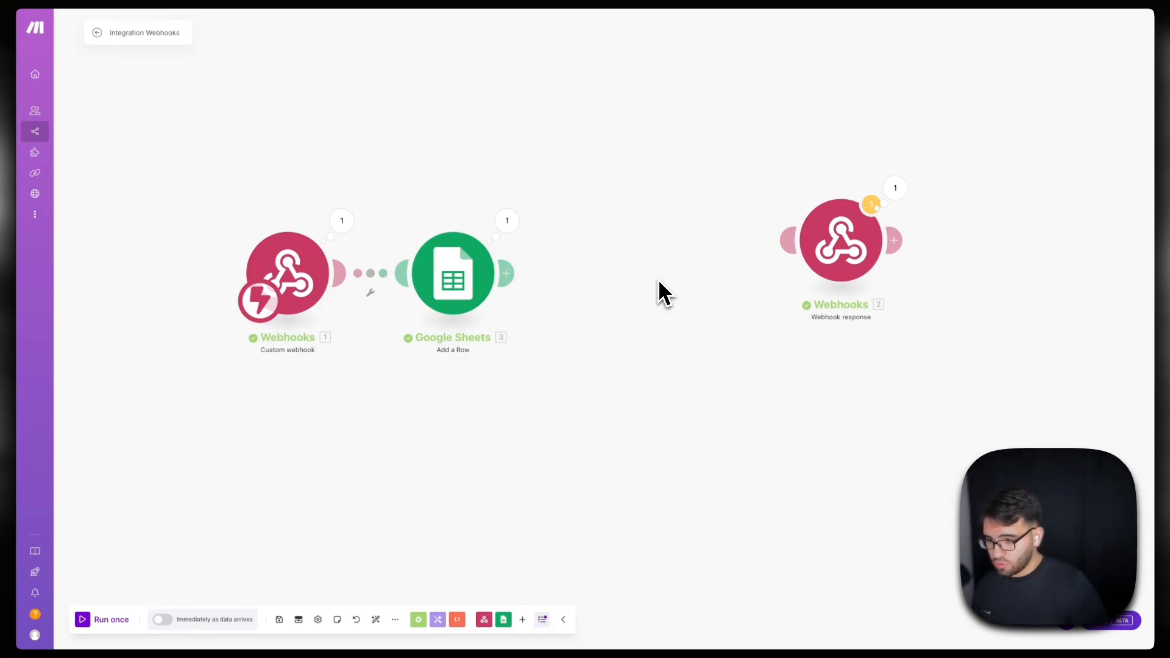
Step: Move the Google Sheets module above the flow and unlink it from the custom webhook
right_click(465, 283)
click(399, 275)
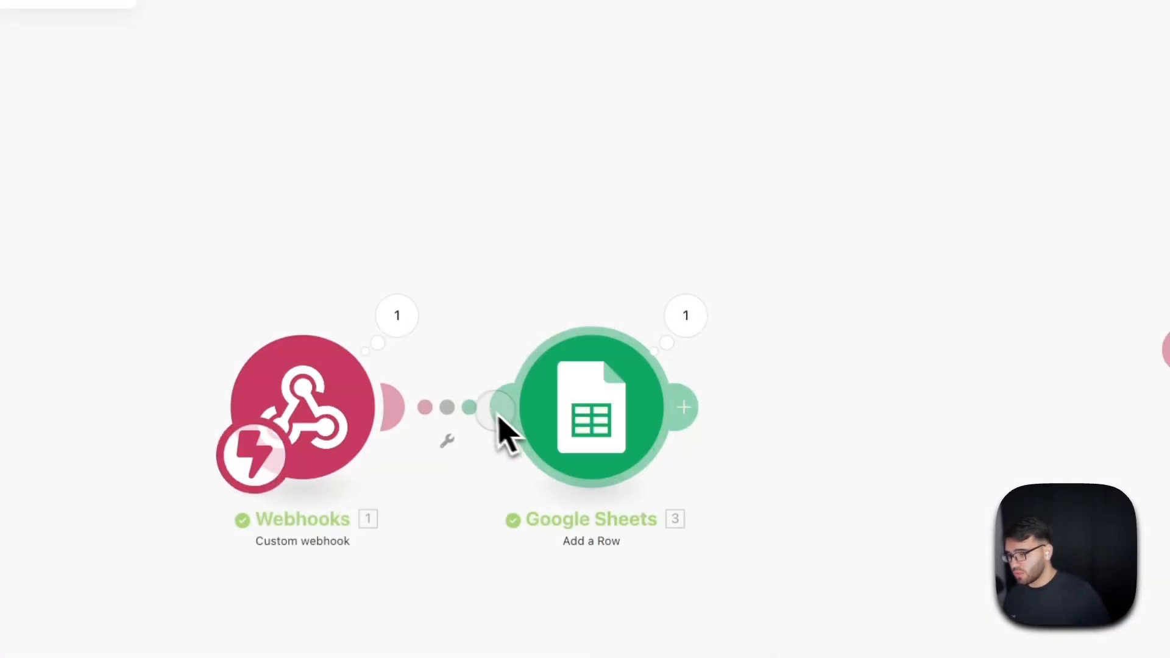
right_click(465, 360)
click(459, 433)
right_click(445, 405)
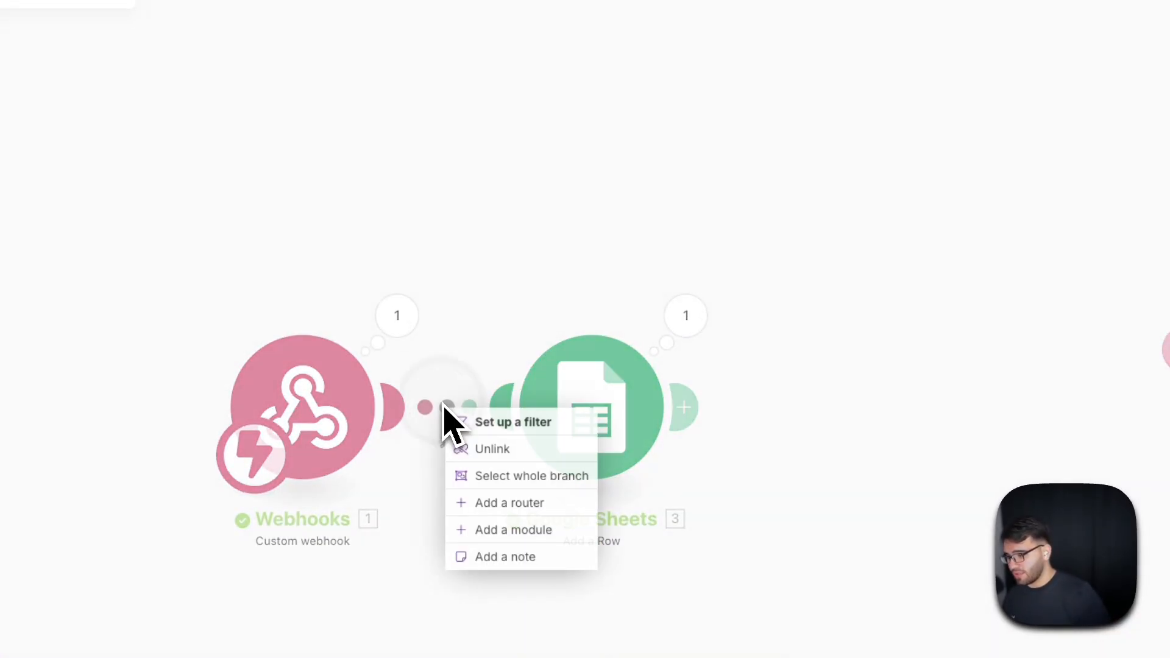
click(481, 447)
drag(567, 464, 640, 189)
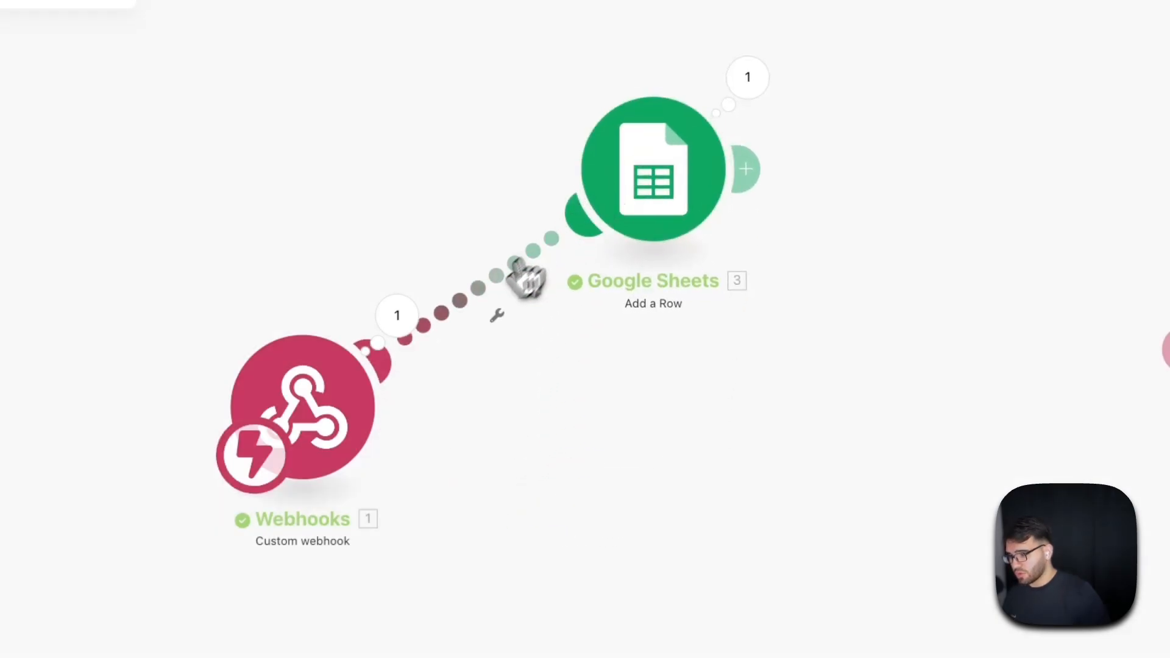
right_click(487, 288)
click(500, 332)
Step: Add an OpenAI (ChatGPT, Whisper, DALL-E) Create a Completion module after the custom webhook and close its settings
click(394, 284)
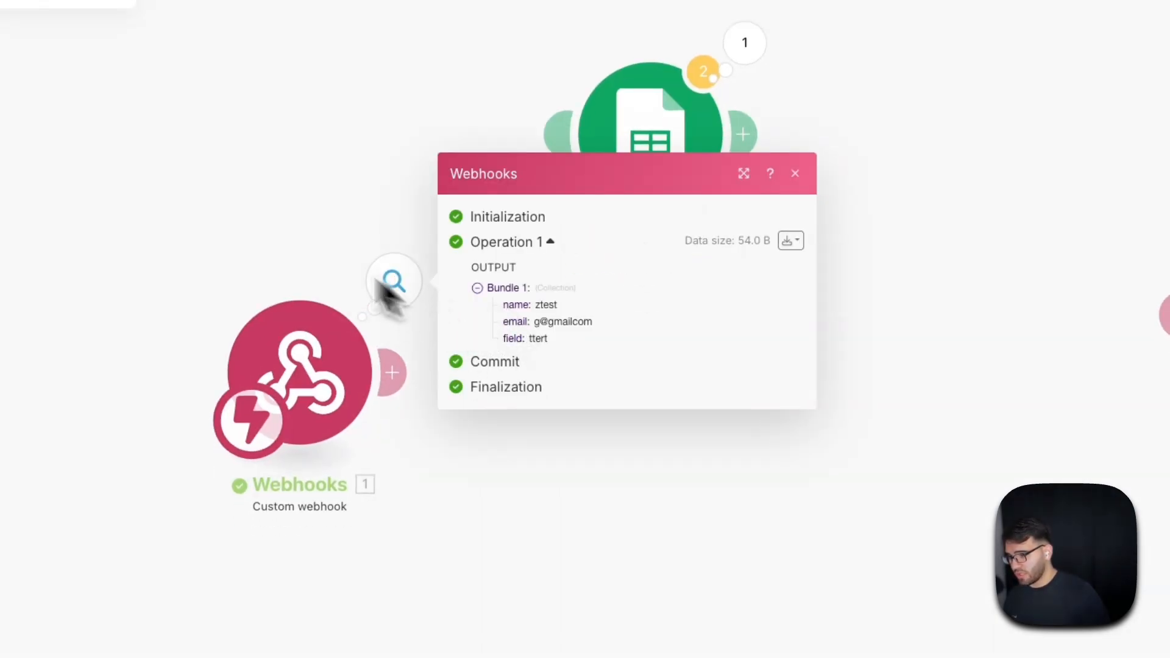
click(394, 287)
click(395, 373)
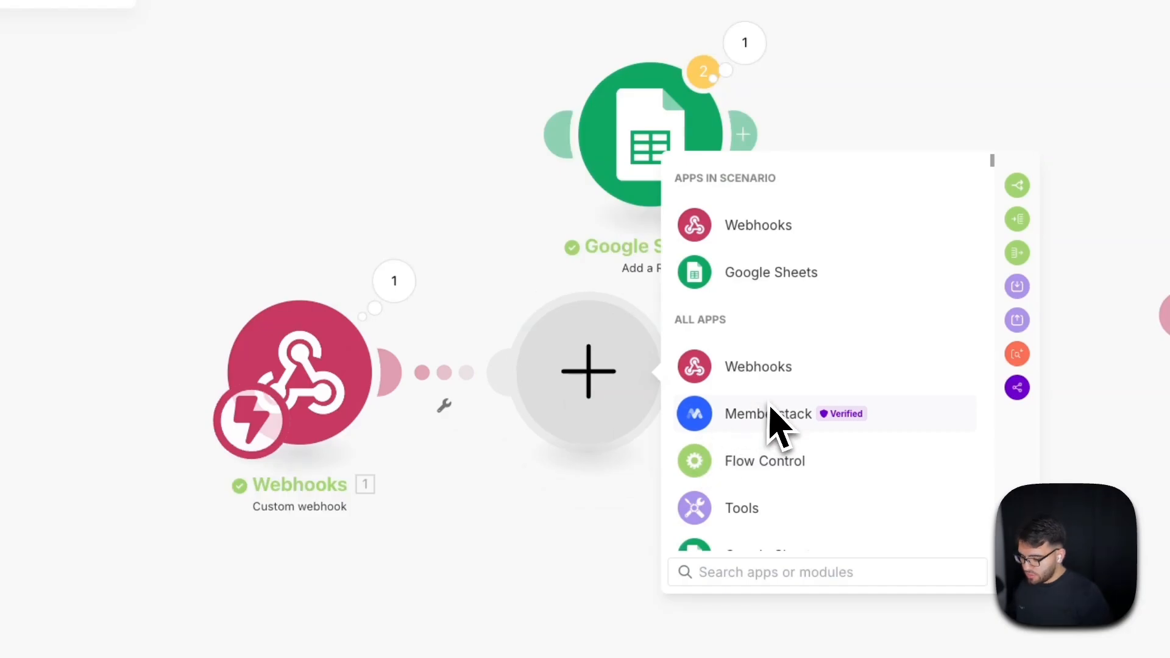
text(chat)
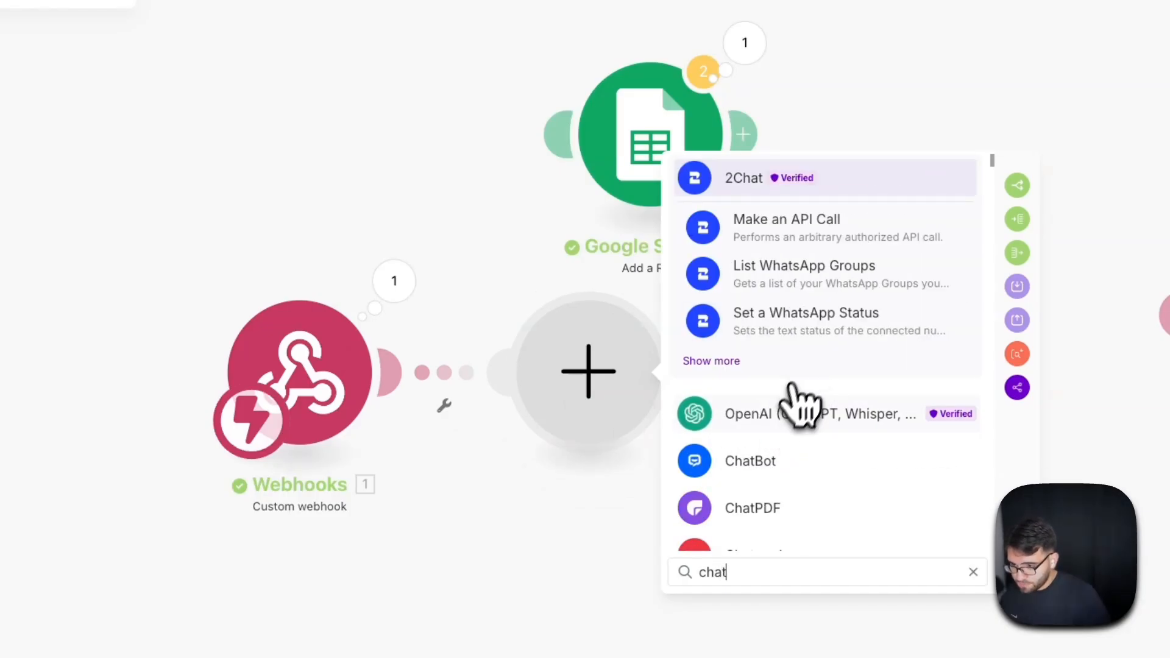
click(786, 407)
click(769, 429)
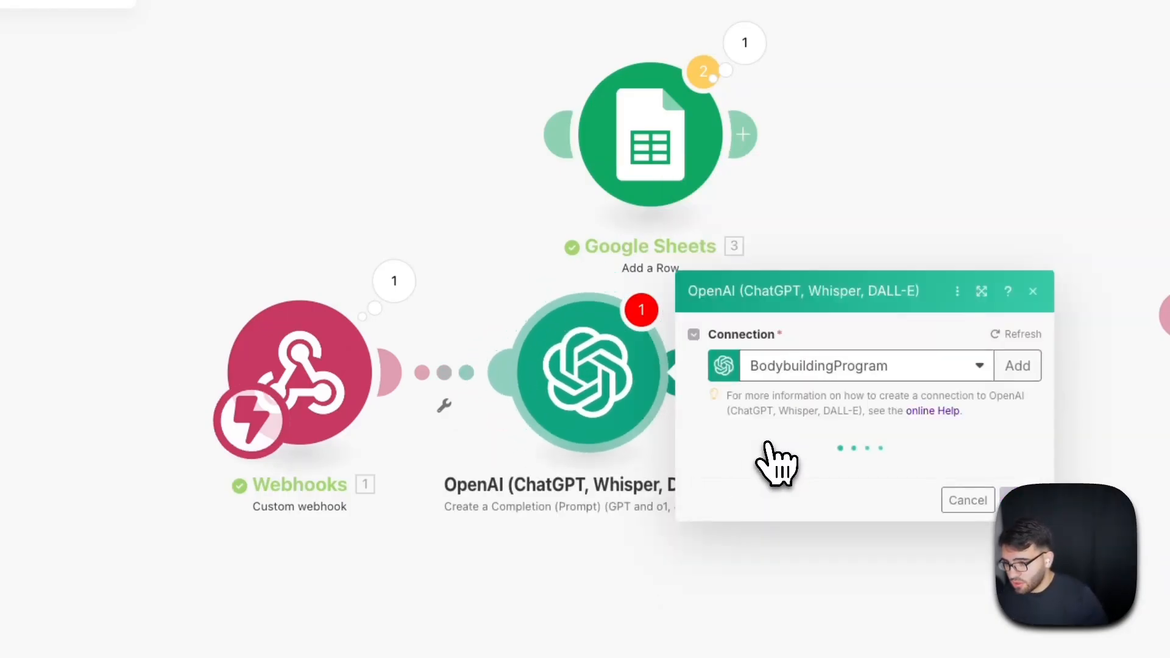
click(562, 261)
Step: Add an OpenRouter Create a Chat Completion module after the OpenAI module and add one message item to it
click(684, 370)
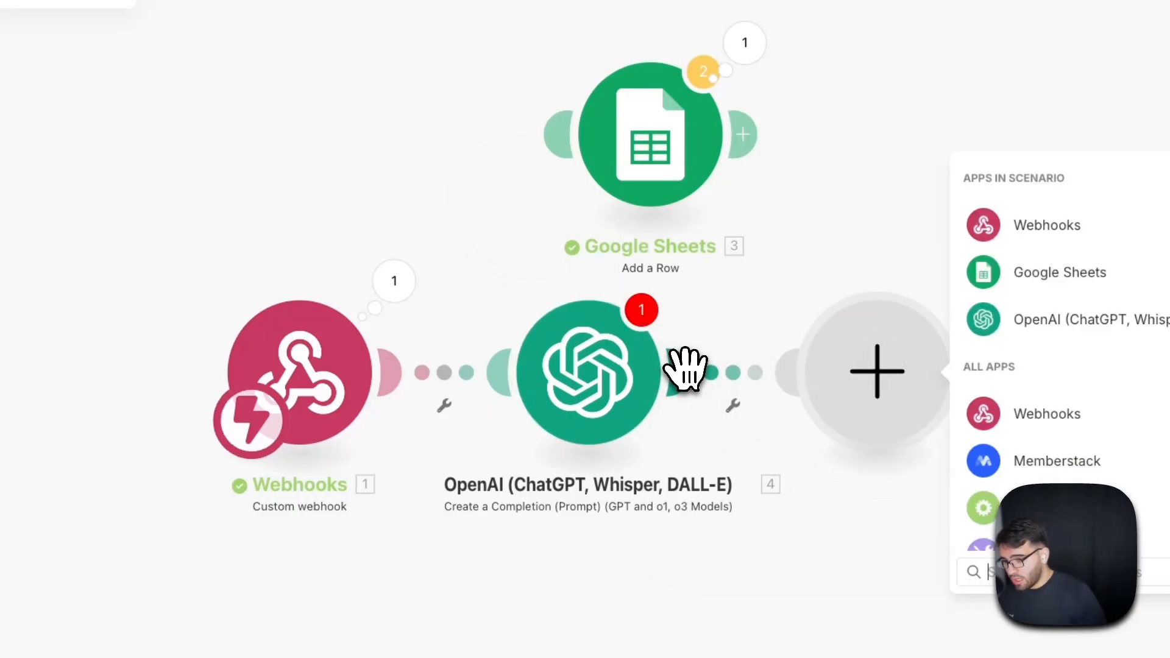
text(openrout)
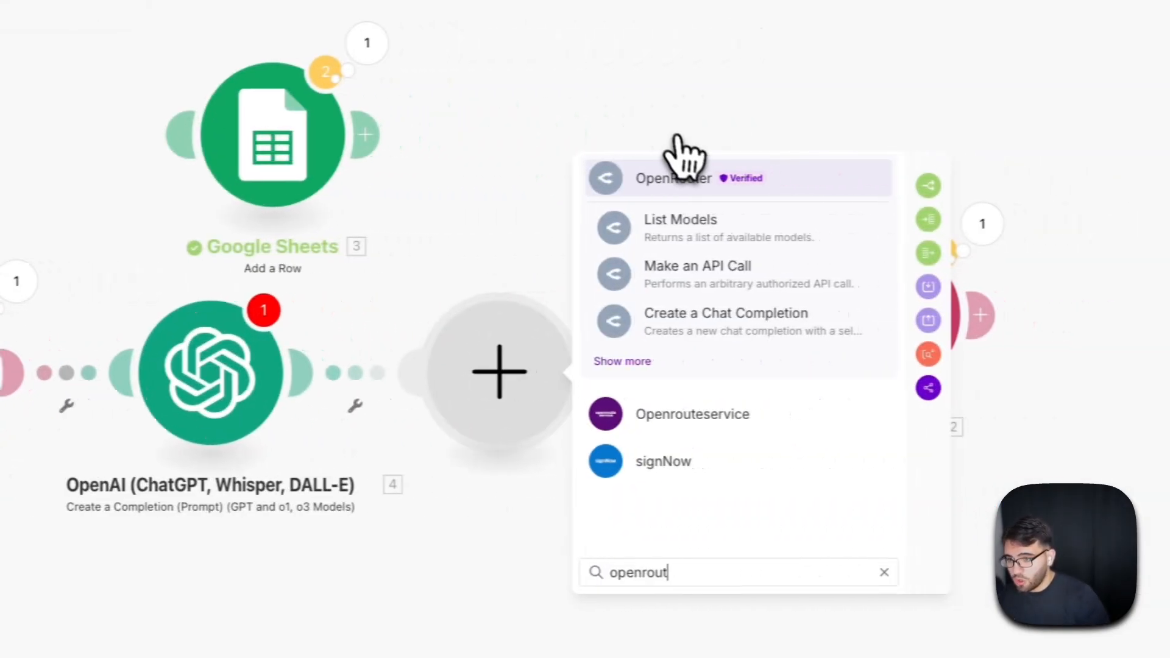
click(676, 175)
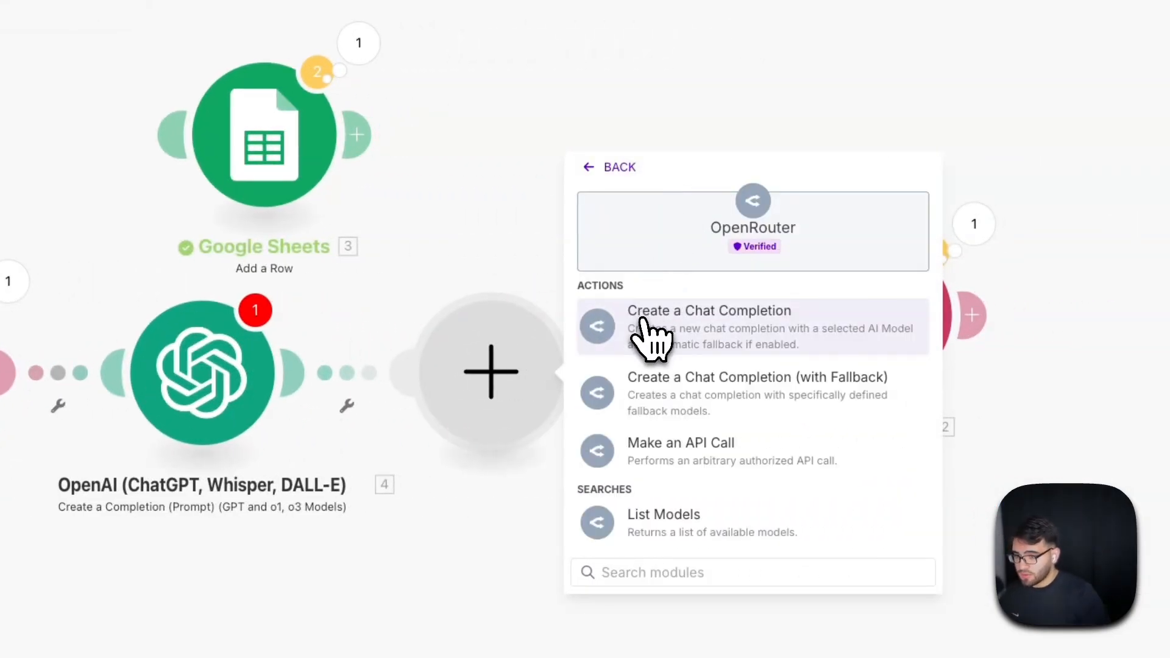
click(649, 338)
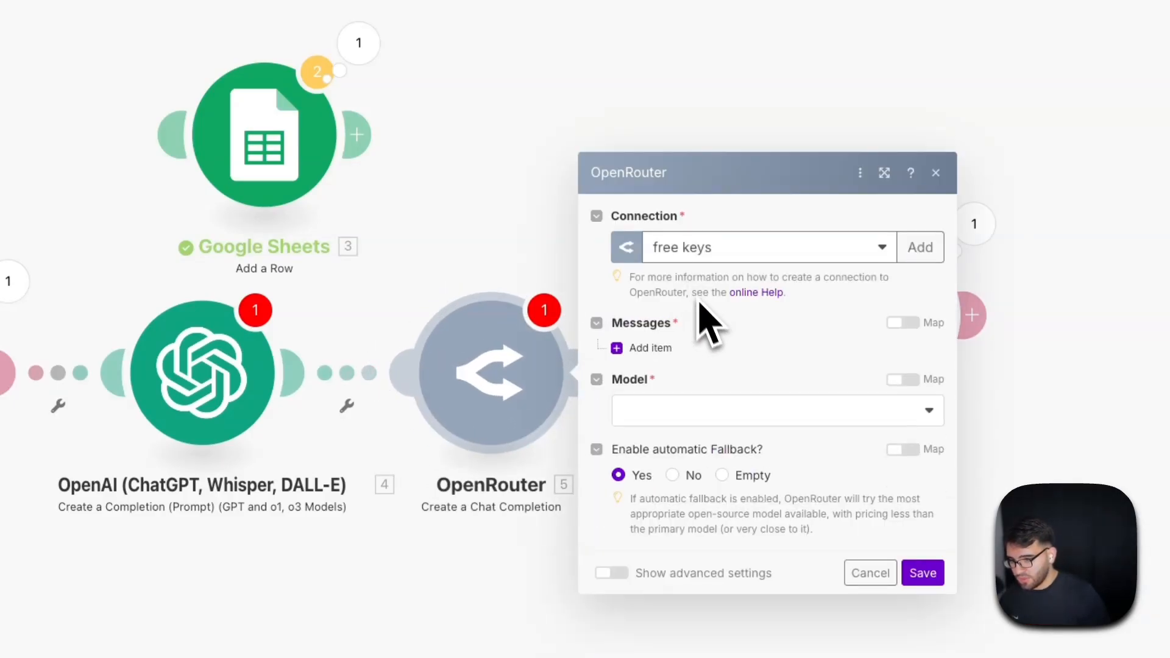
click(643, 348)
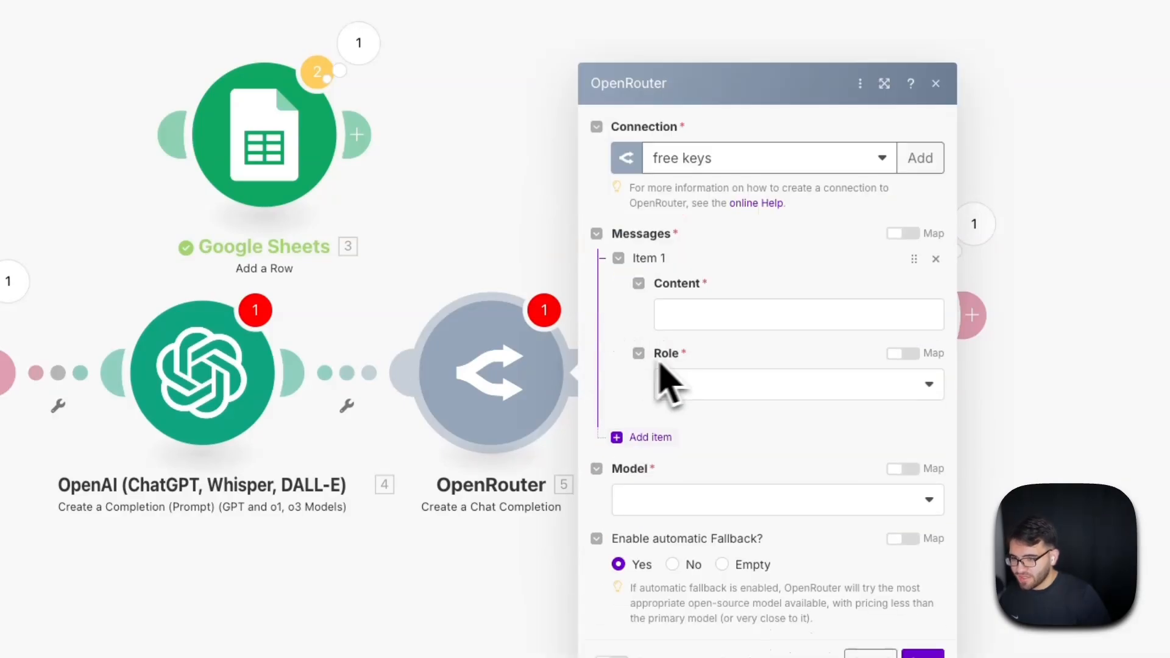
Step: Set the role of the OpenRouter module's message item to User, leaving its content empty
click(725, 315)
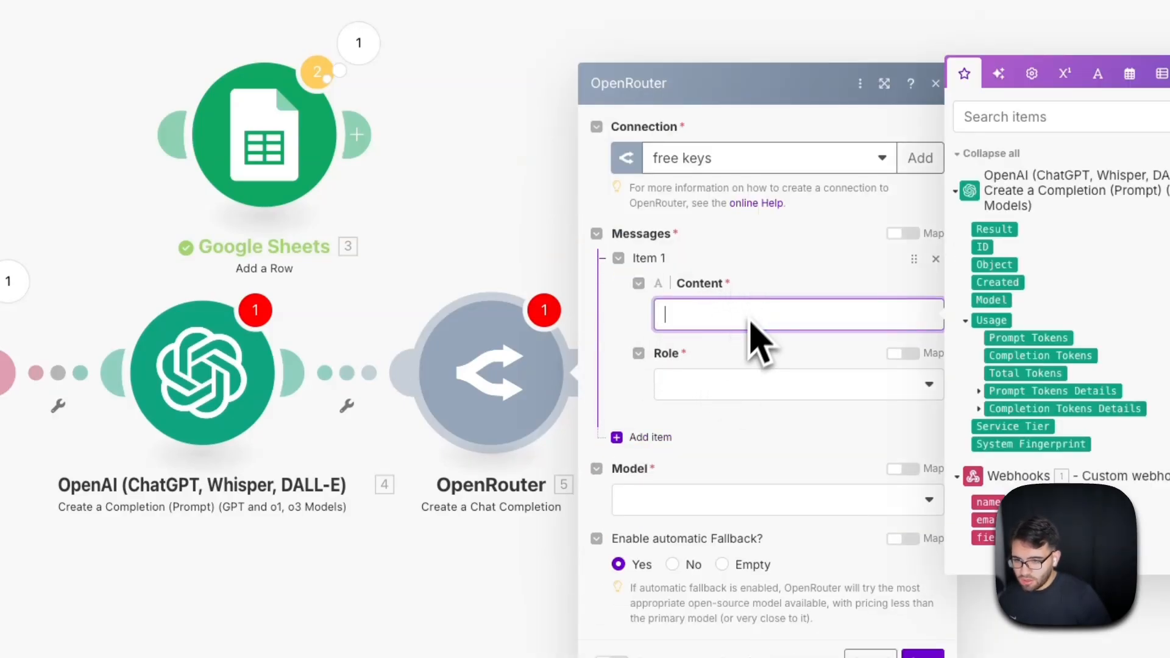
click(726, 386)
click(710, 415)
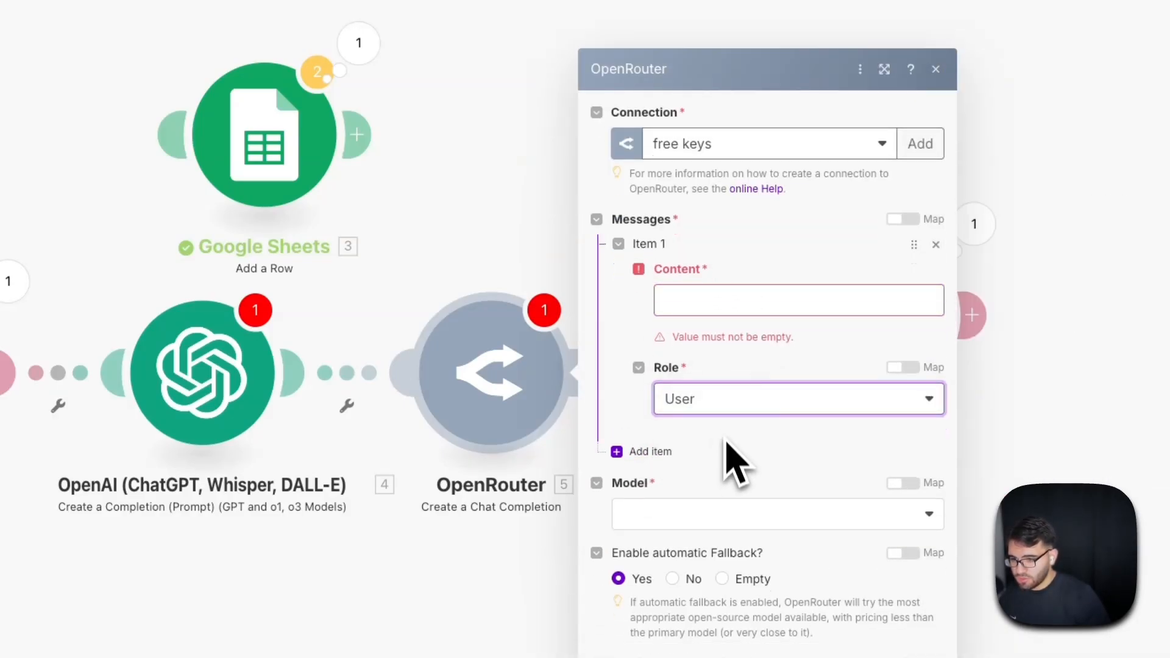
click(710, 312)
click(639, 521)
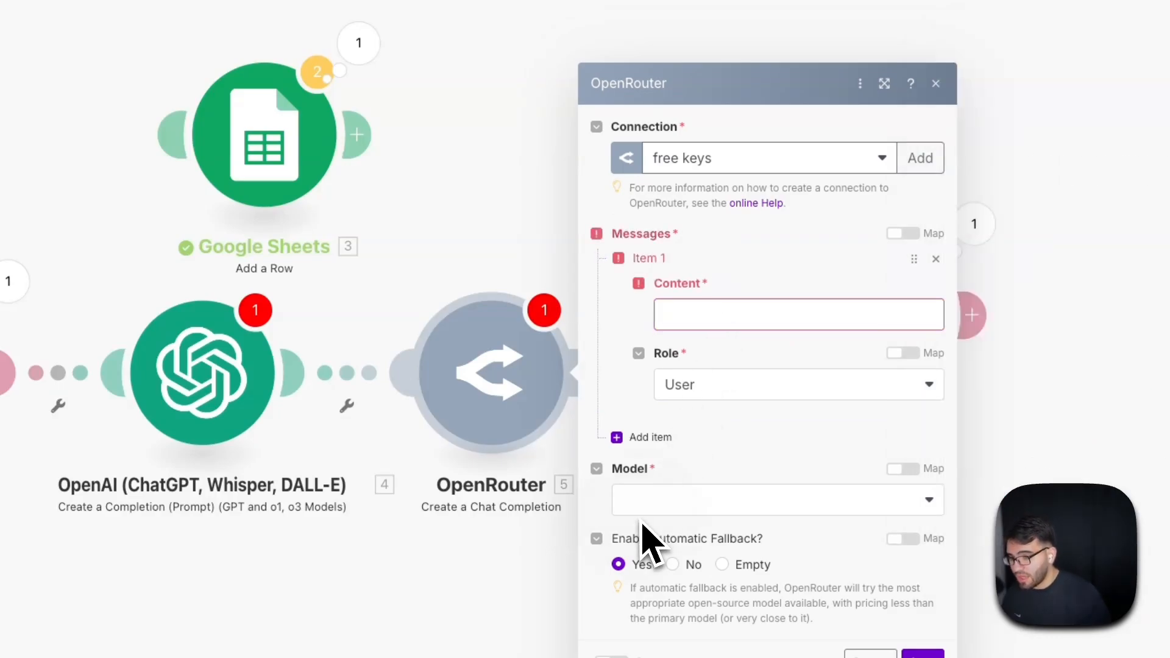
Step: Search the OpenRouter model list for "free" and look through the free models on offer
click(648, 509)
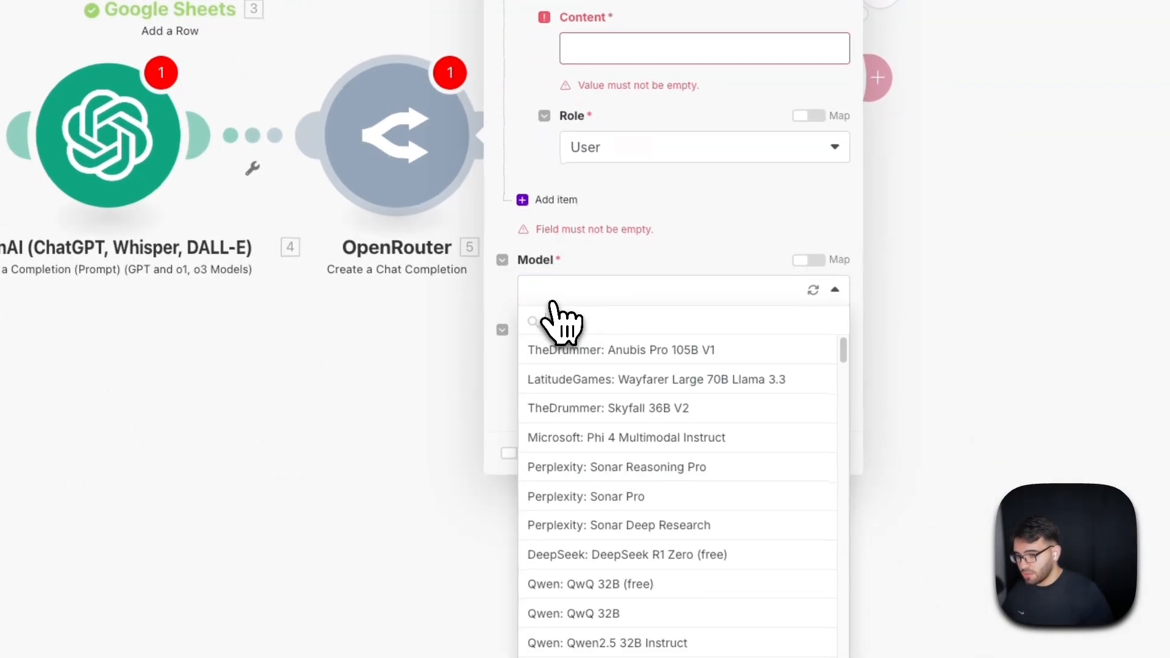
text(free)
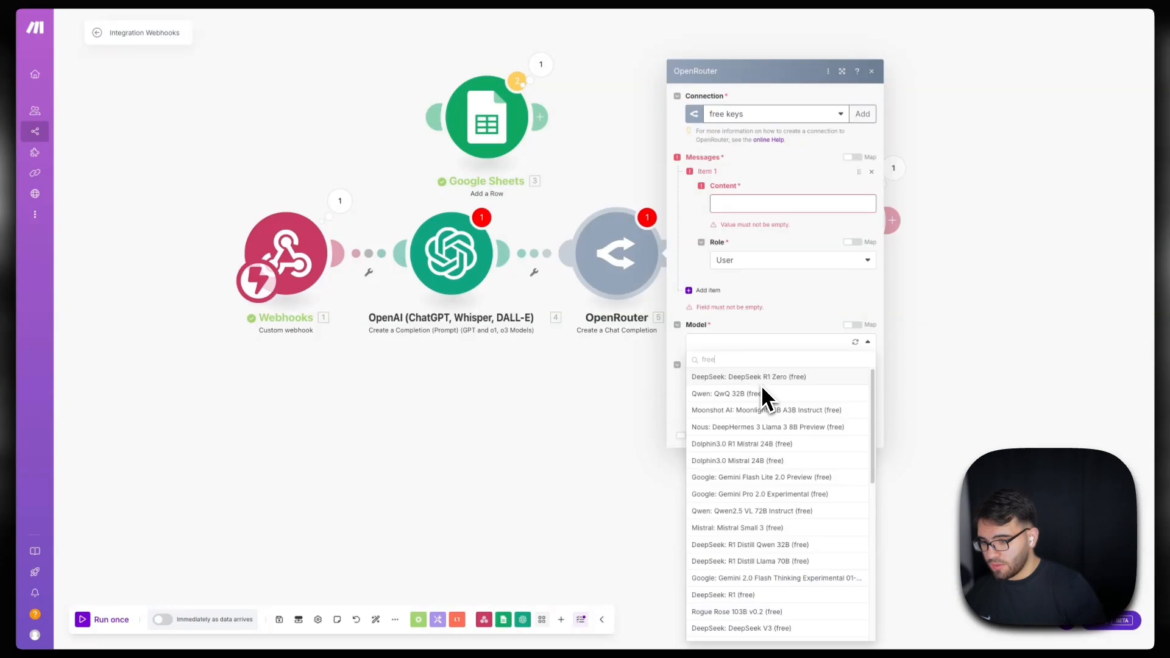
scroll(762, 393, down, 2)
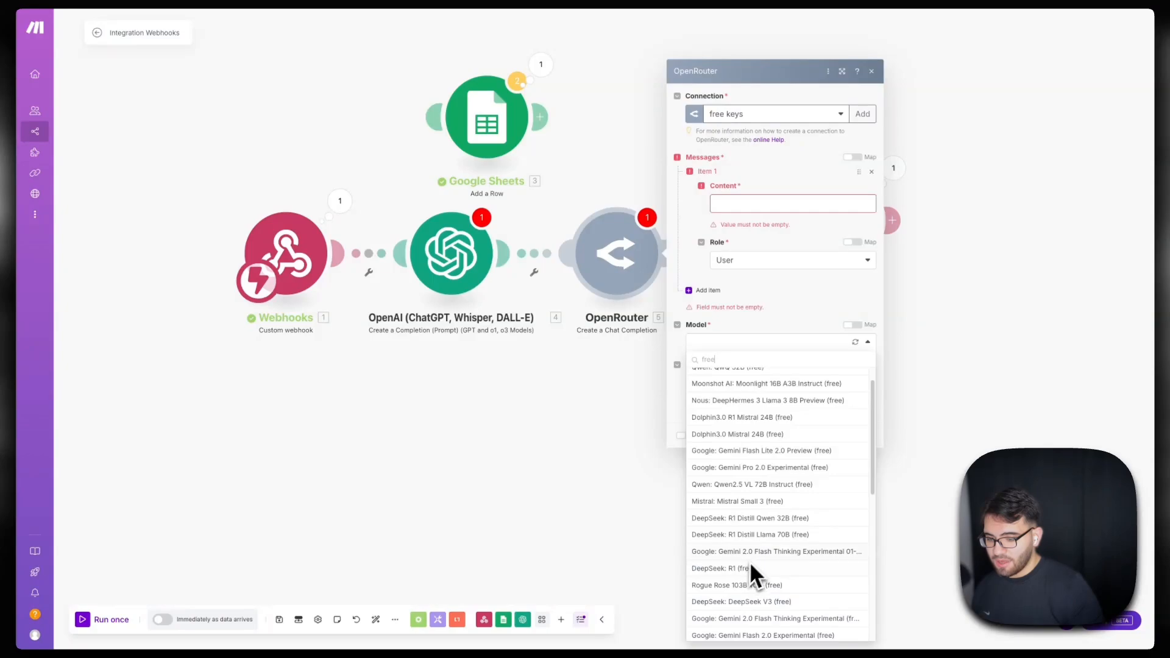
scroll(749, 567, down, 1)
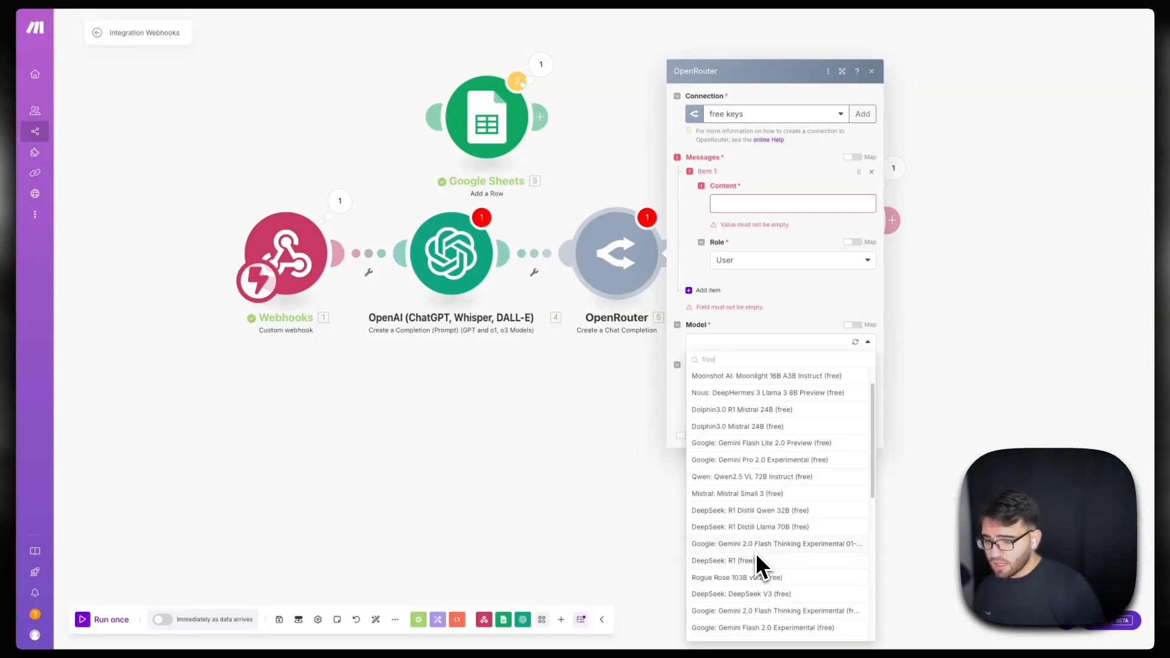
scroll(756, 566, down, 2)
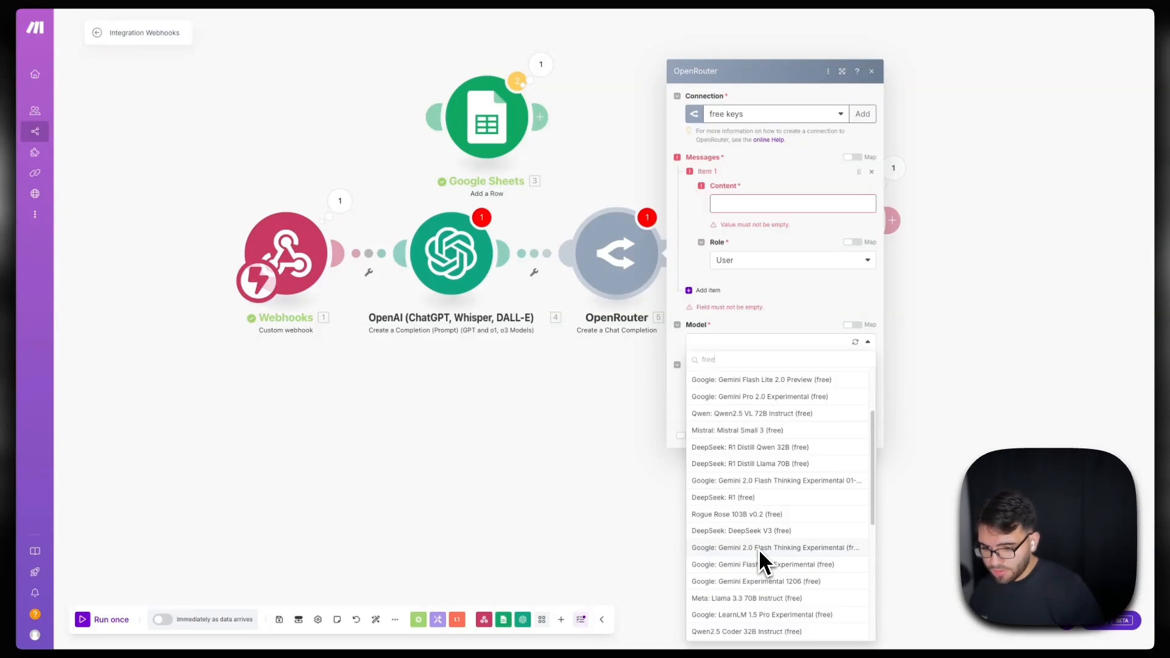
scroll(759, 549, down, 3)
scroll(766, 549, down, 6)
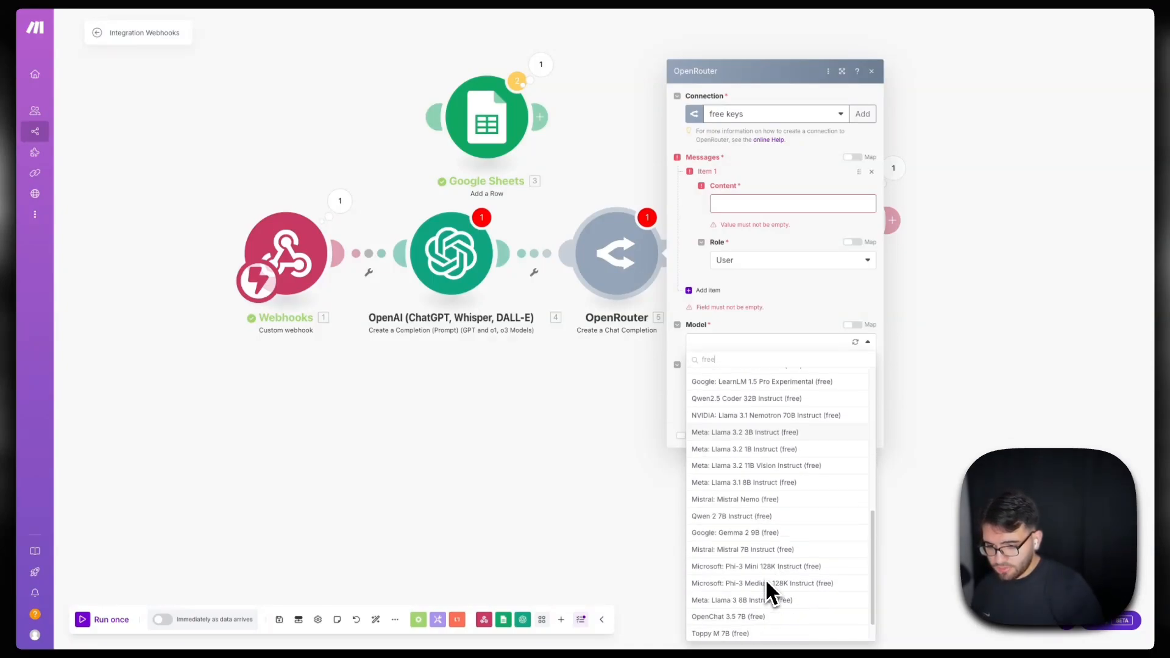
scroll(768, 584, up, 5)
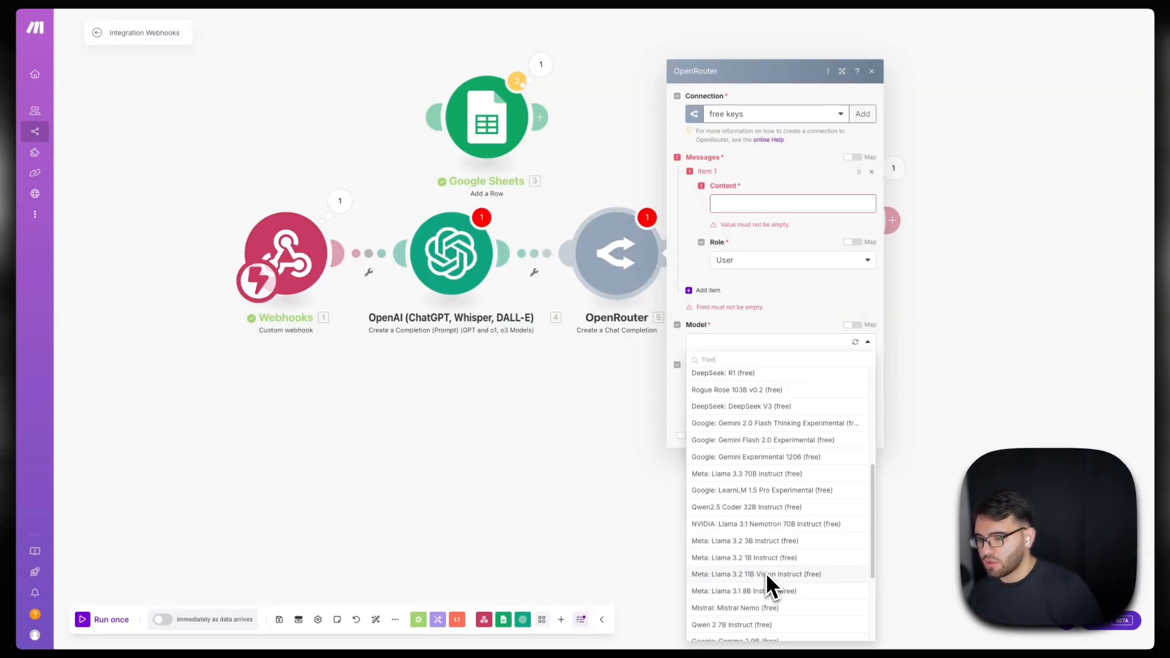
scroll(768, 587, up, 6)
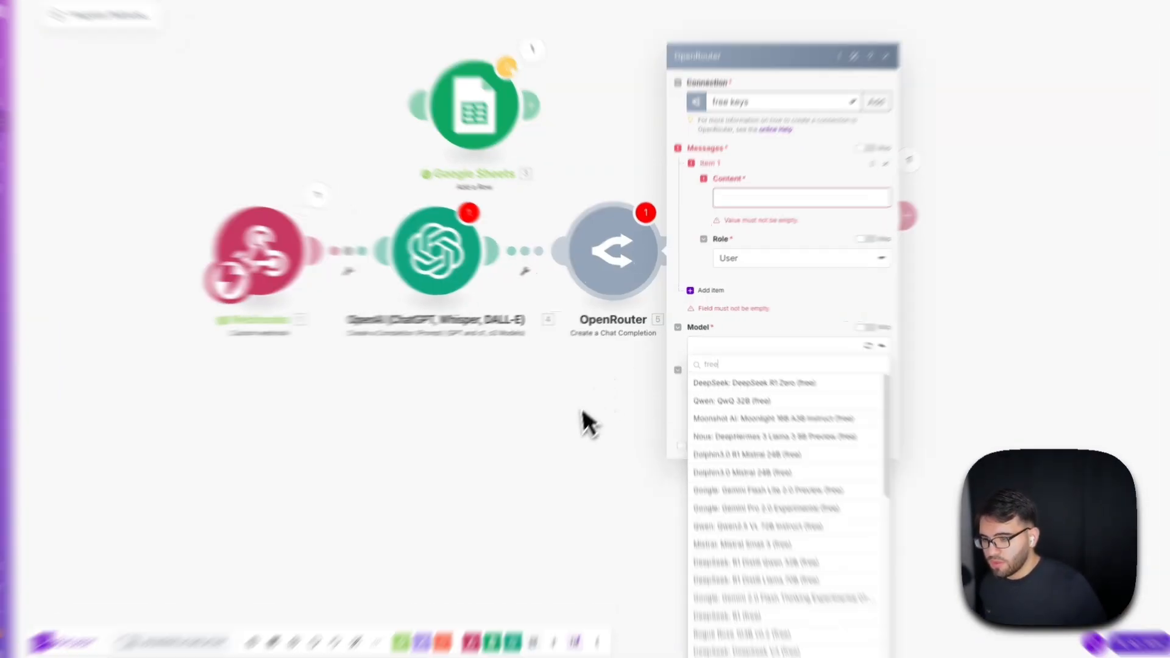
Step: Leave the OpenRouter settings without choosing a model and delete that module from the scenario
click(580, 420)
right_click(607, 282)
click(628, 478)
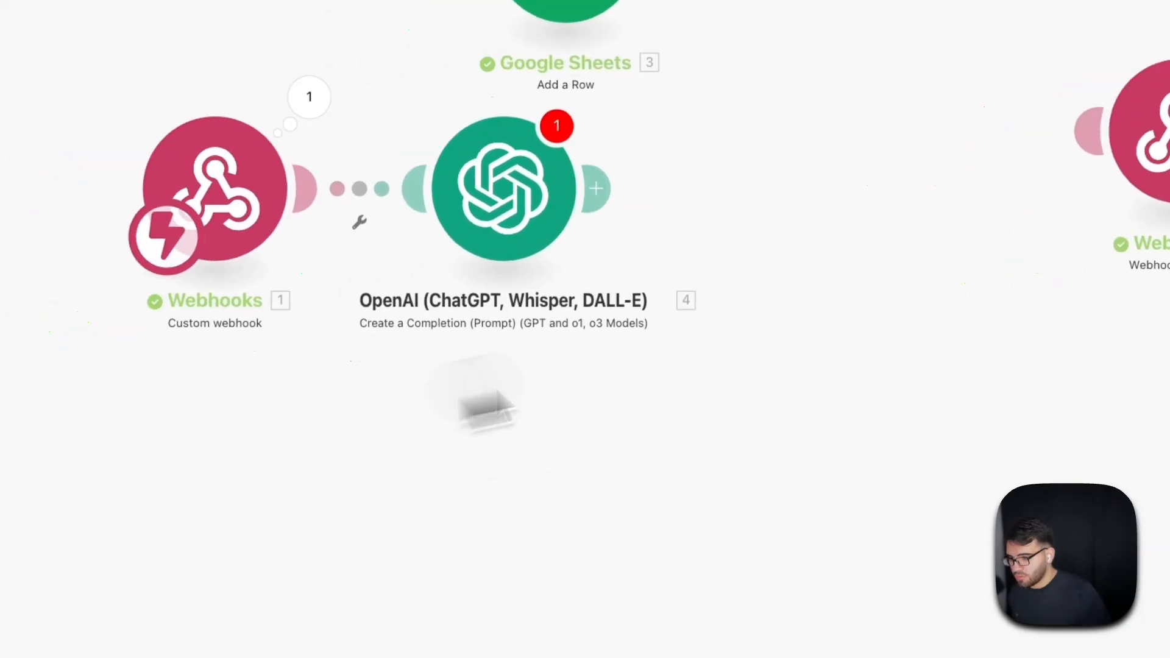
Step: Open the OpenAI module's settings and choose gpt-4o (system) as the model for the Create a Chat Completion method
click(275, 226)
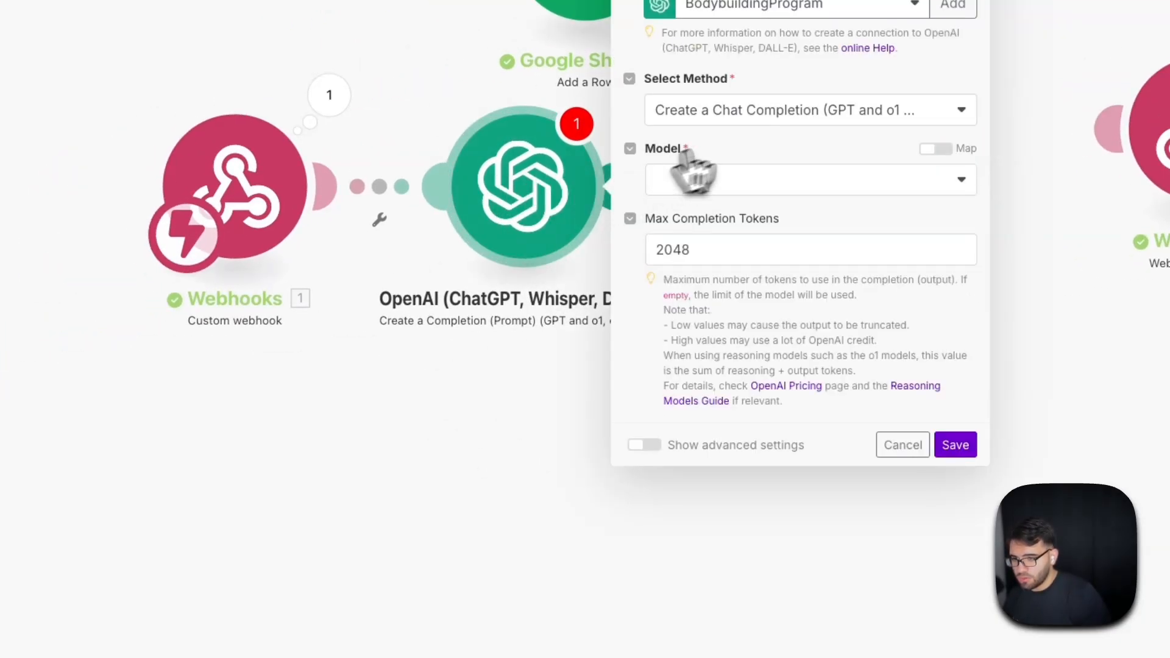
click(732, 117)
click(783, 209)
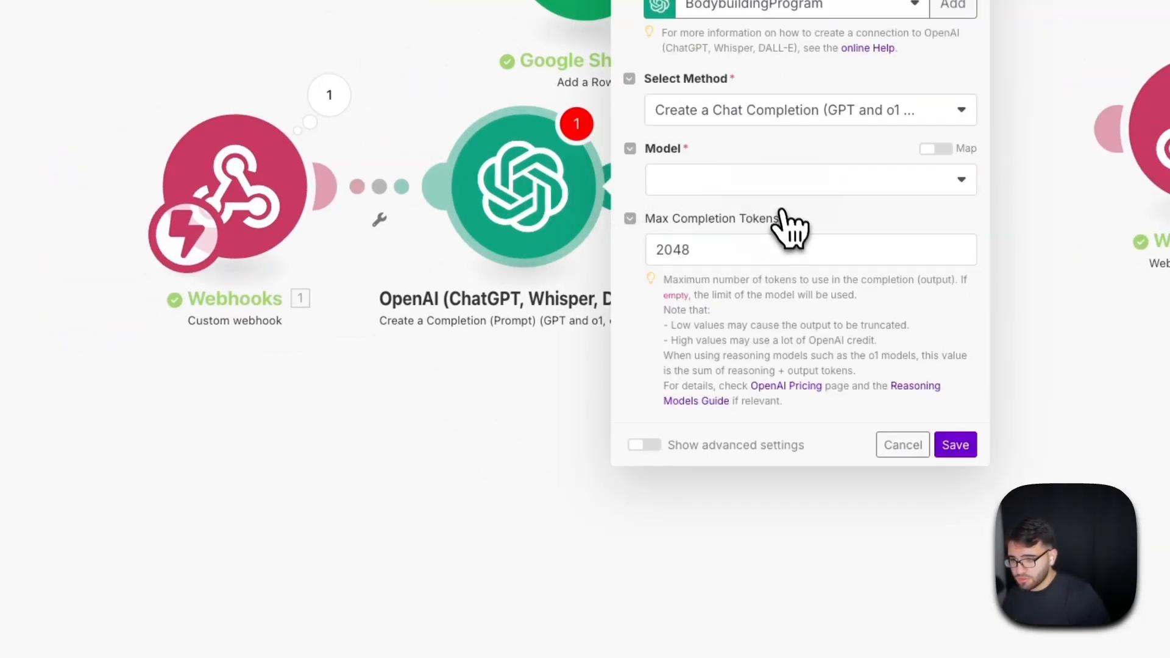
click(778, 190)
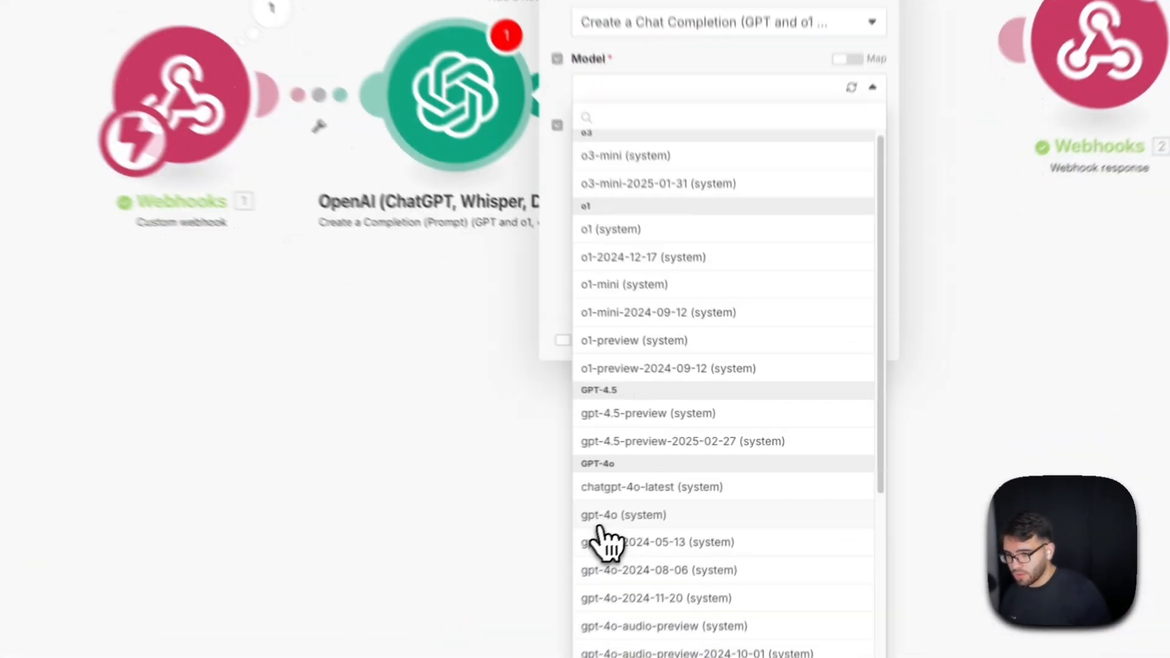
click(677, 483)
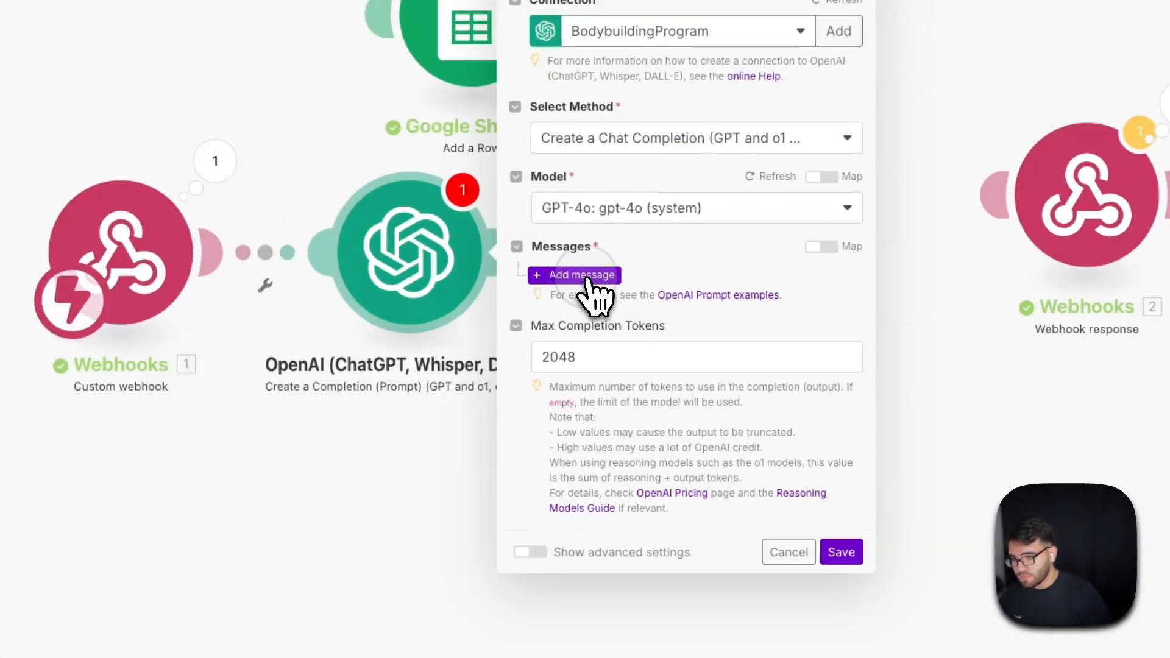
Step: Add a first message to the OpenAI module and give it the Developer / System role
click(683, 242)
click(712, 251)
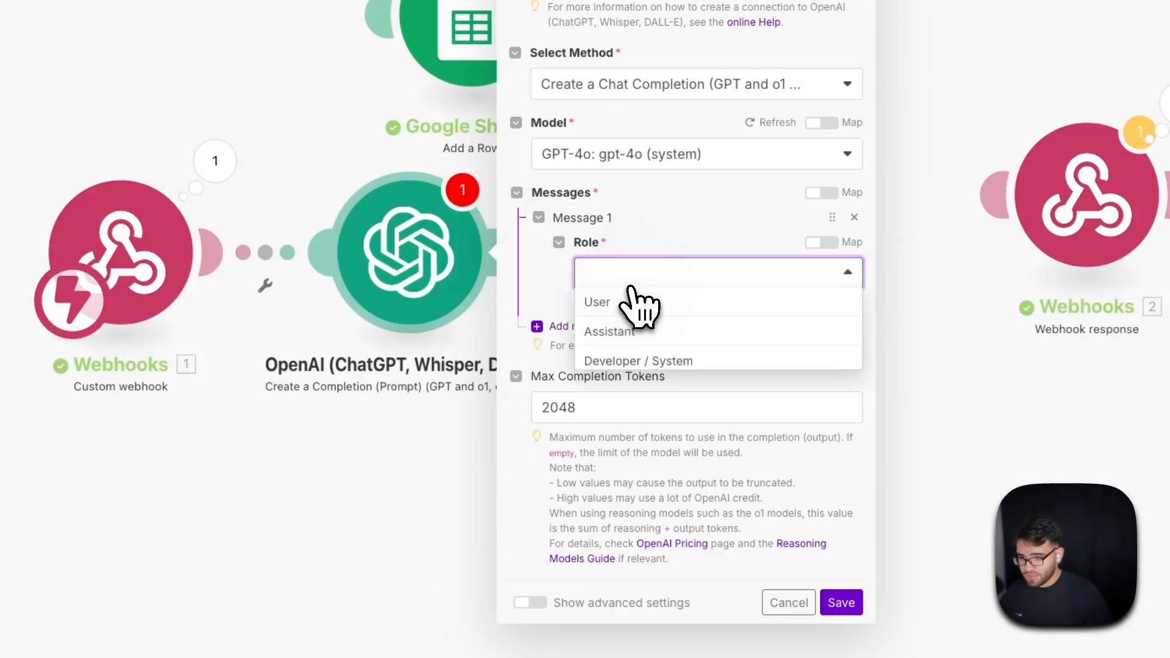
click(634, 362)
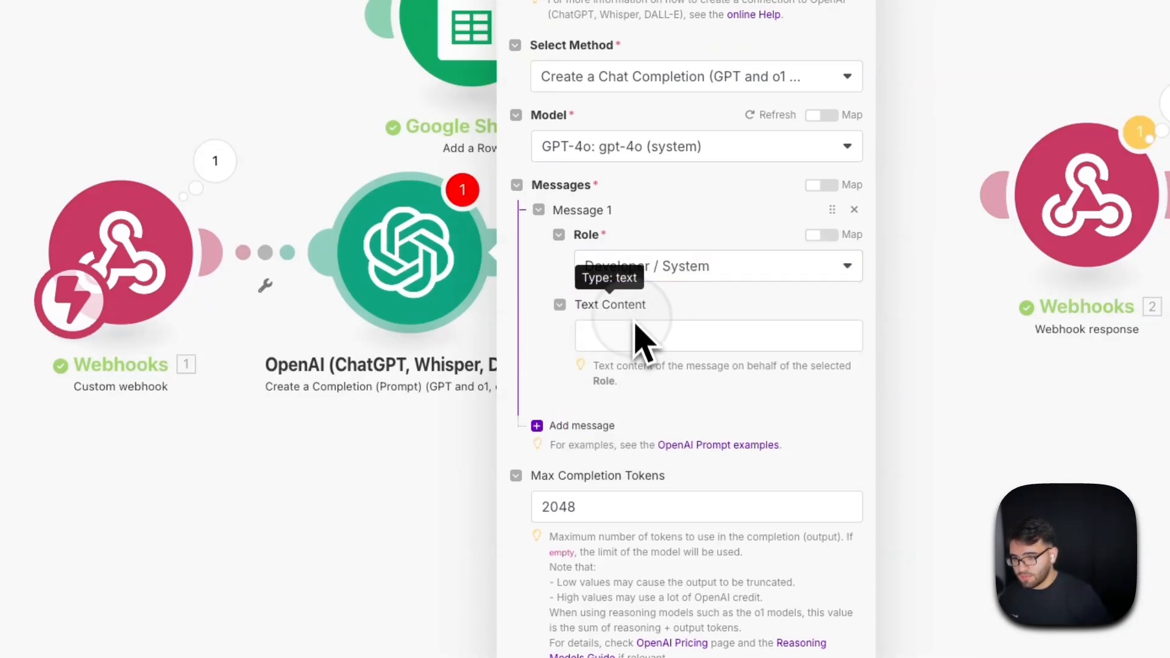
click(623, 337)
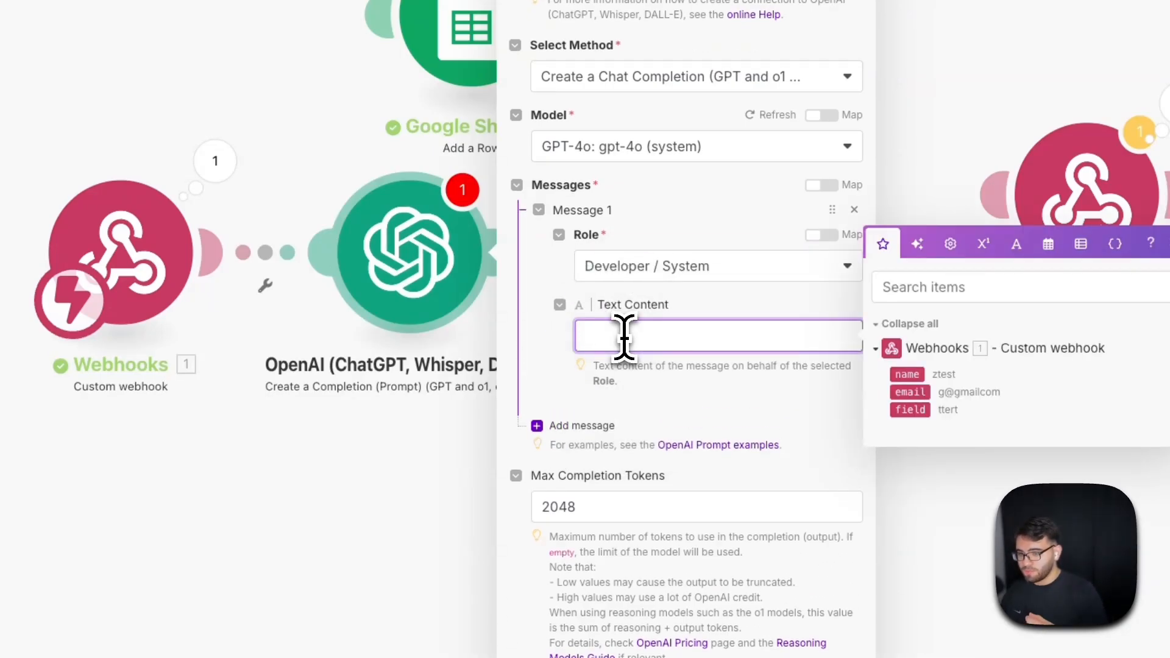
click(683, 268)
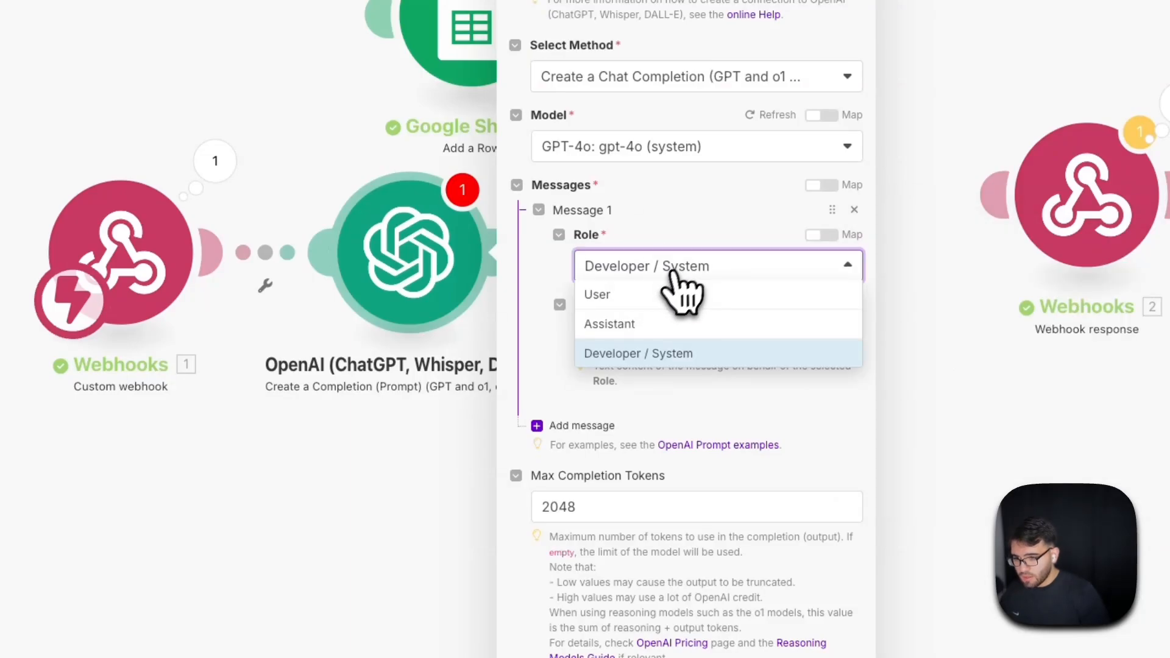
click(566, 361)
Step: Enter "Your role is to decide by the following information if the user would be a good client." as the system message's text content
click(608, 335)
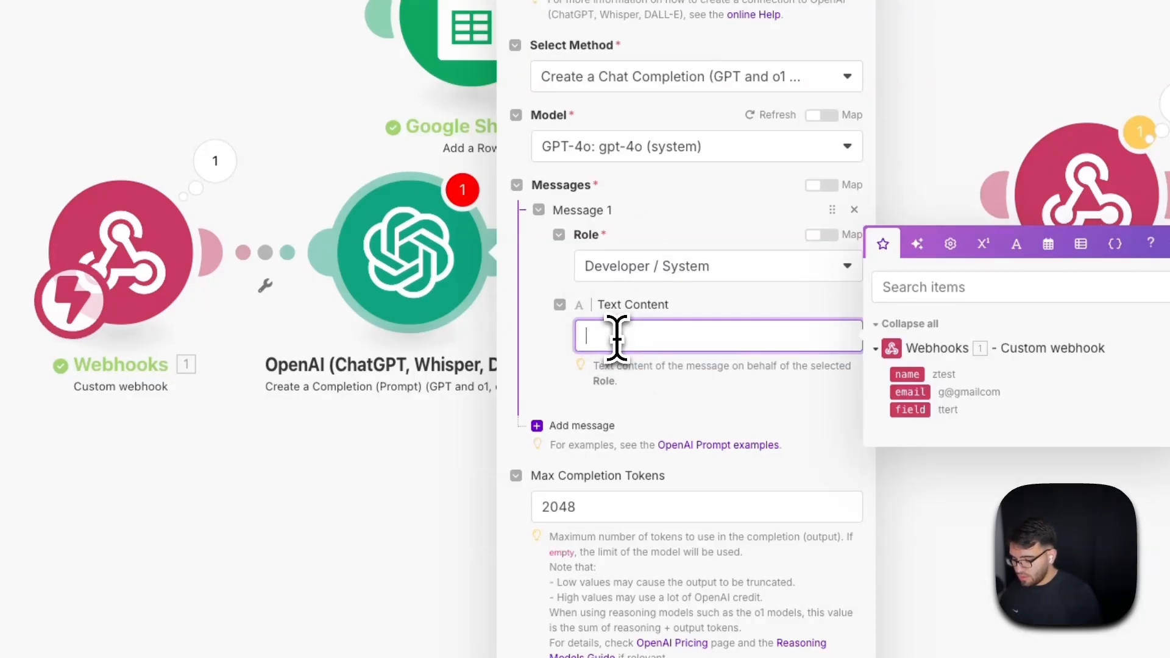
text(Your role is to decide w)
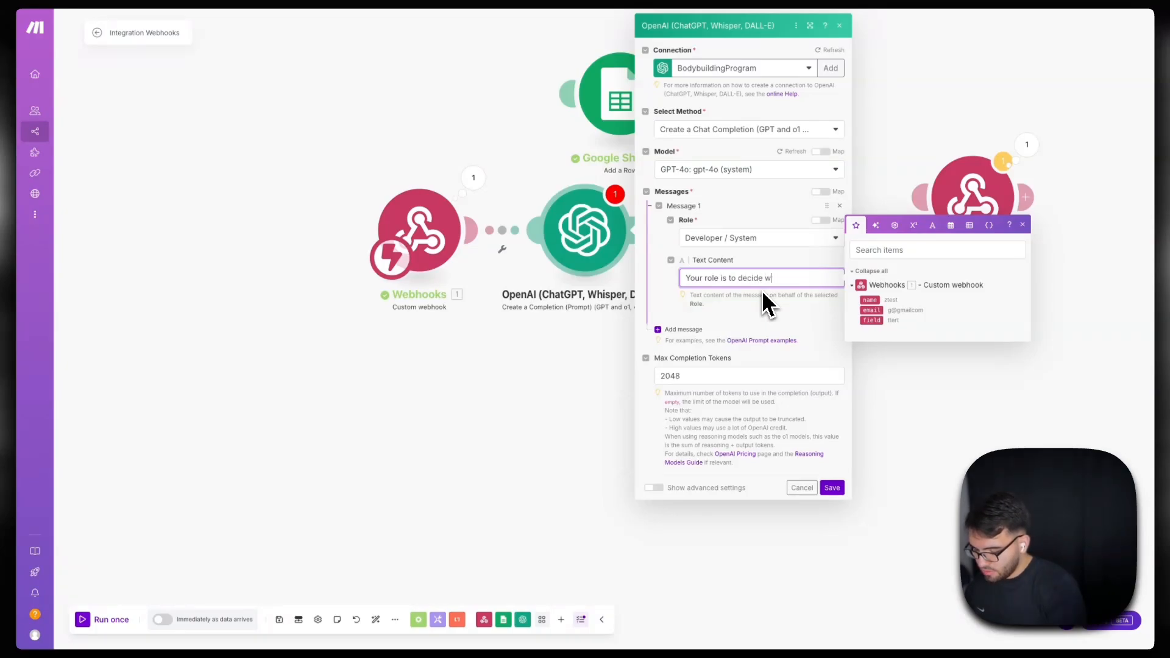
key(BackSpace)
text(by the fo)
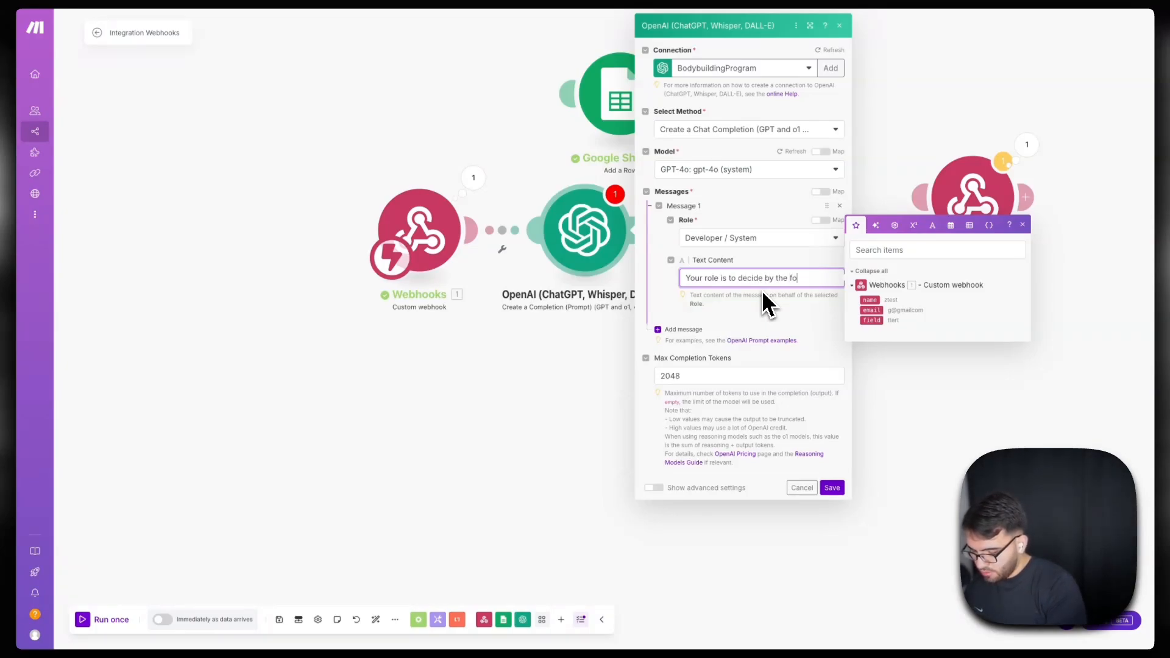
text(llowing information if the user would be)
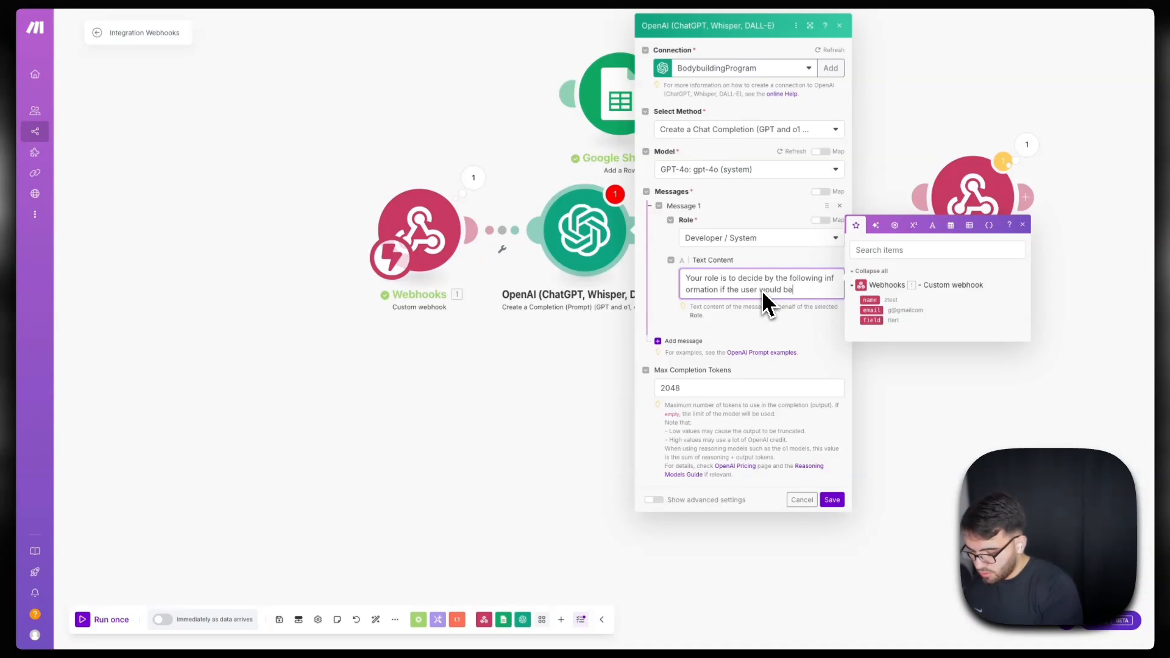
text(a good client)
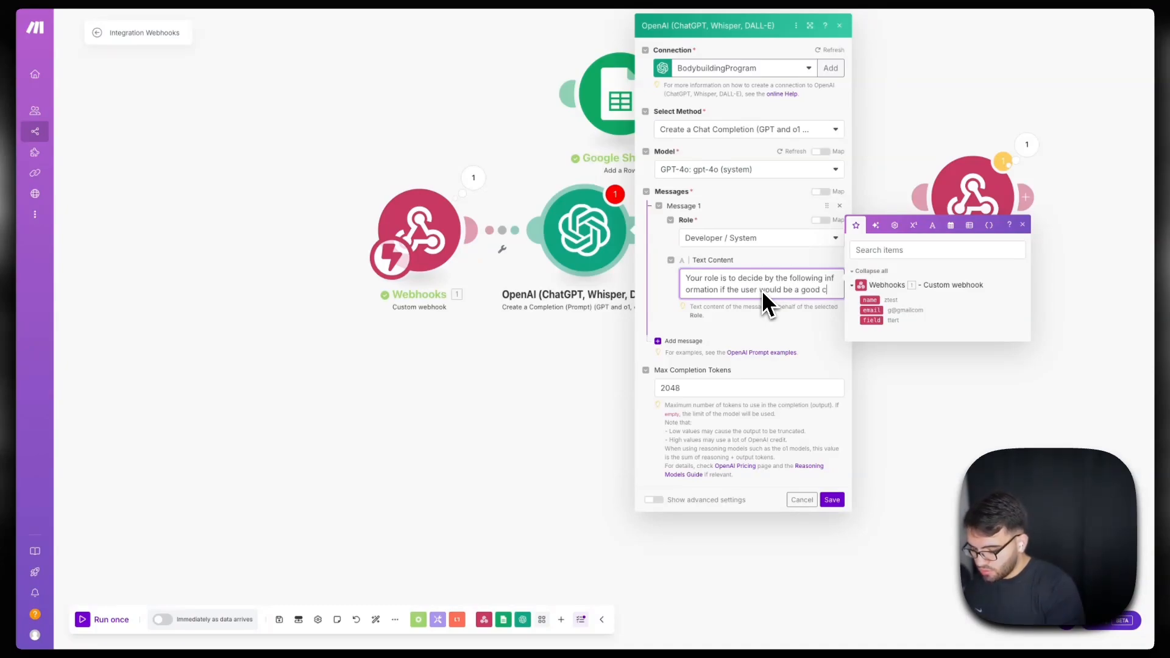
text(.)
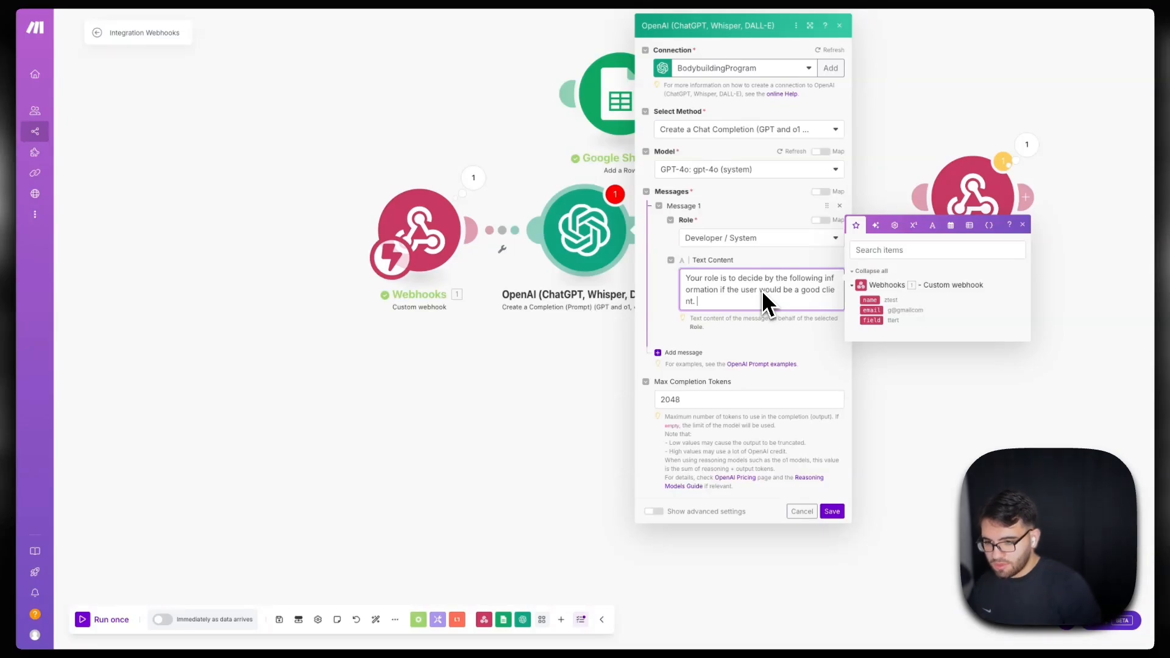
click(726, 315)
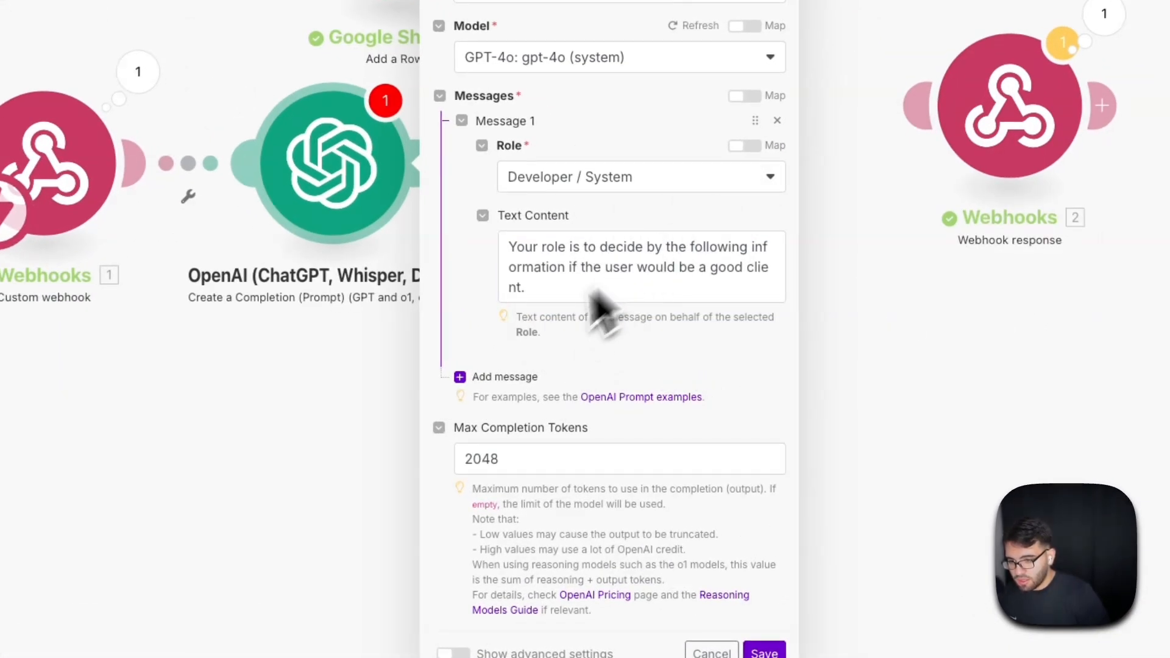
Step: Add a second message with the User role and begin its text content with "based on the"
click(501, 377)
click(579, 433)
click(579, 461)
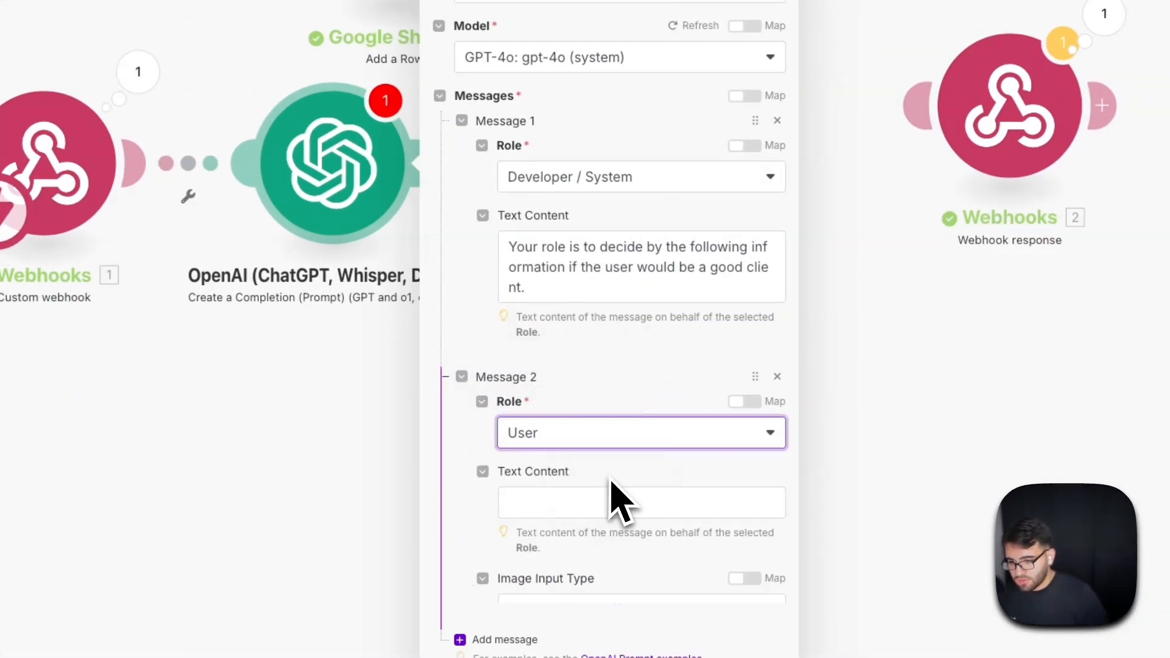
click(561, 504)
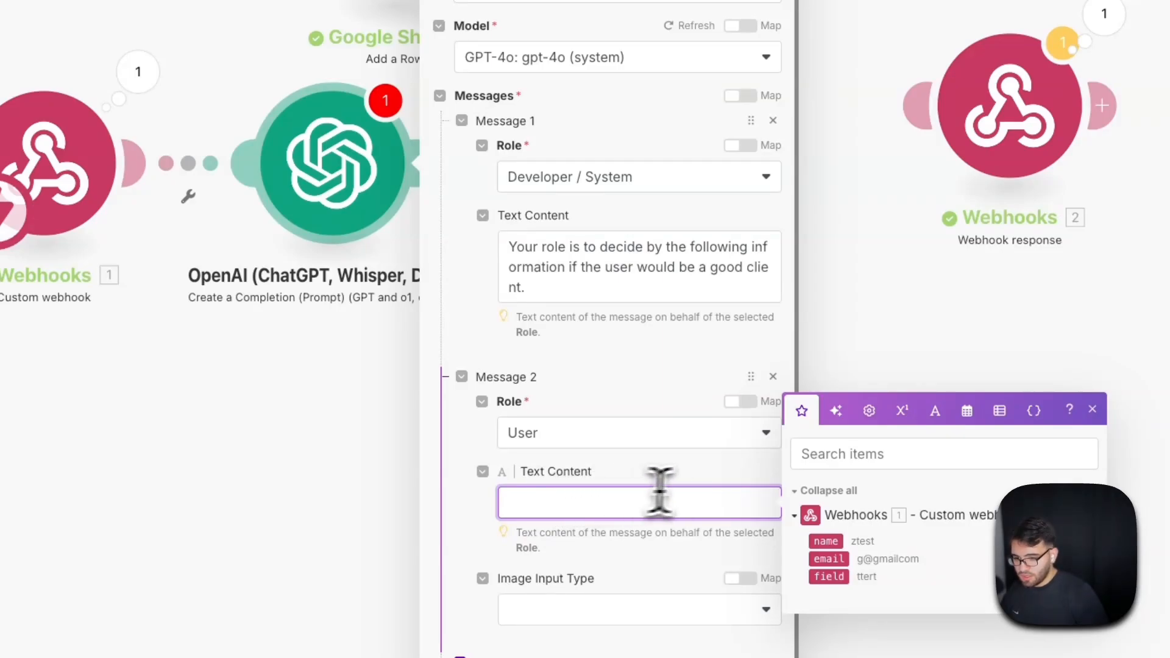
text(based on the)
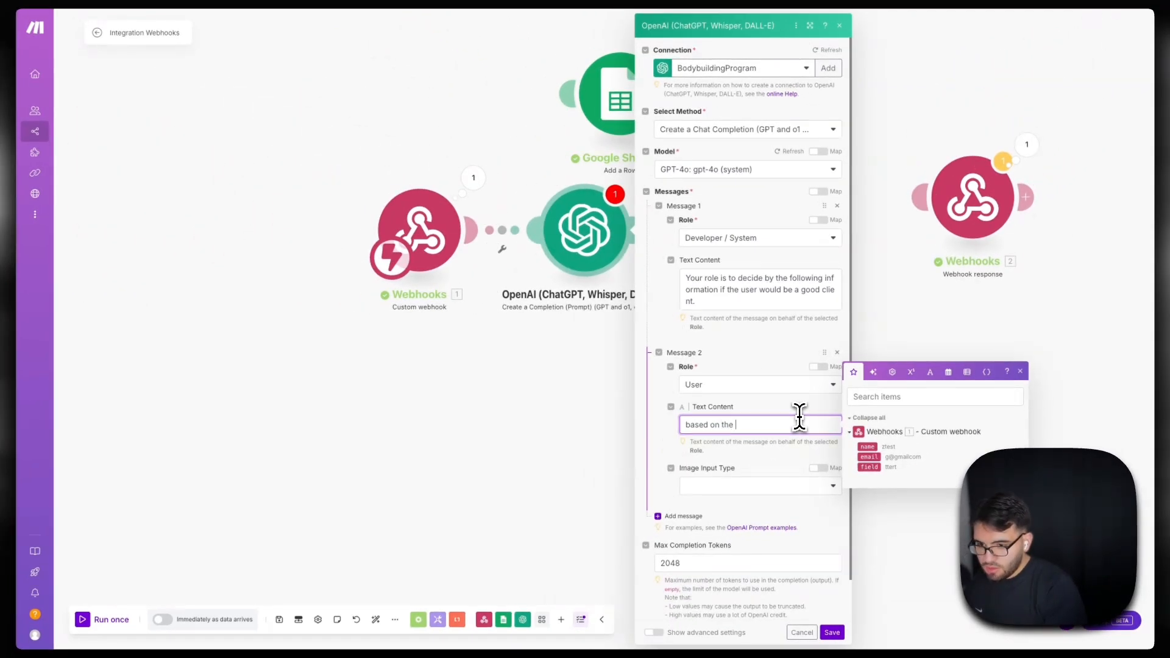
Step: Replace the word "role" with "an expert" in the Developer / System message's text
double_click(707, 279)
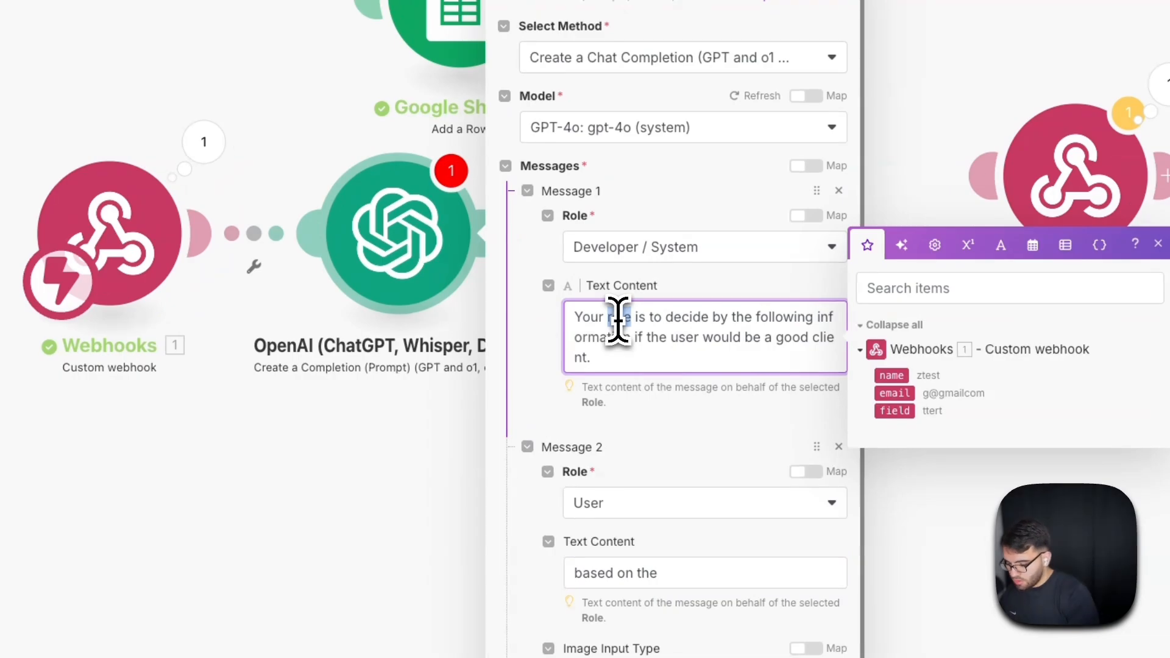
text(expert)
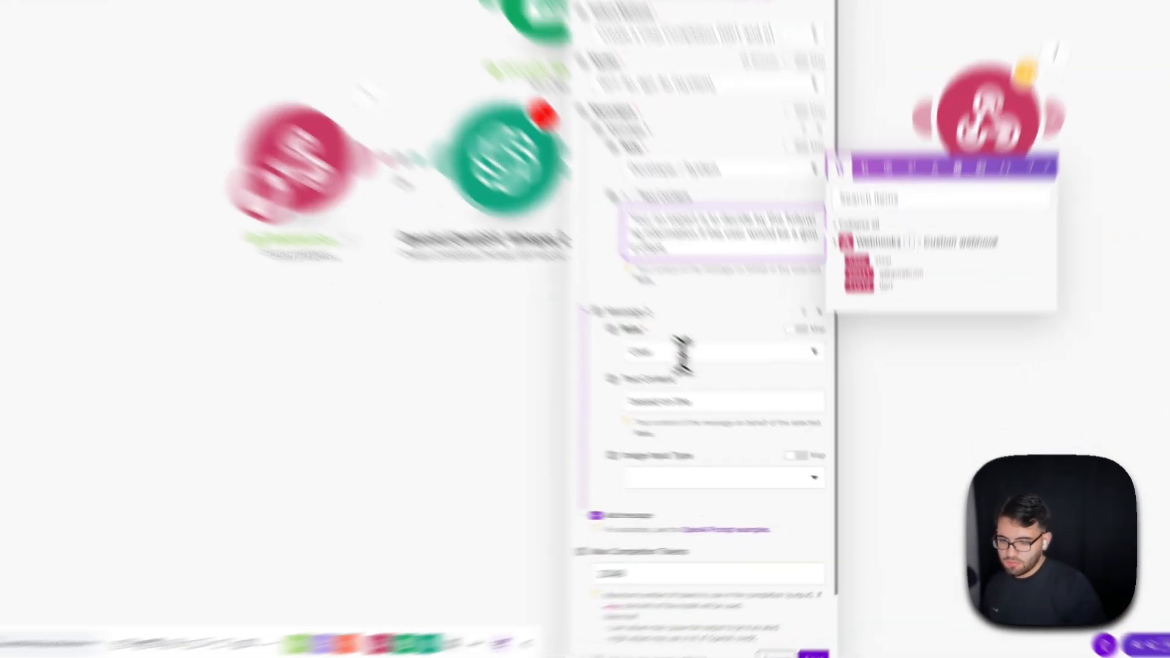
Step: Continue the User message's text content with "info MY BUSINESS INFO WHTA IM LOOKINF FOR" and leave a blank line below it
click(753, 428)
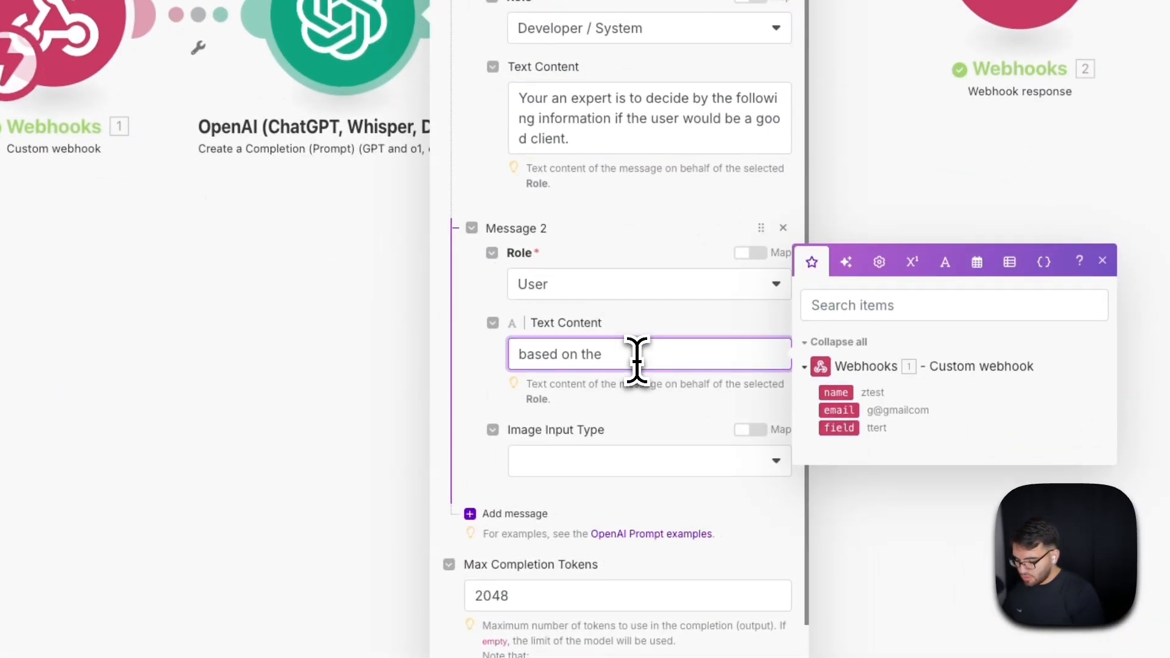
text(info)
text( MY BUSINESS)
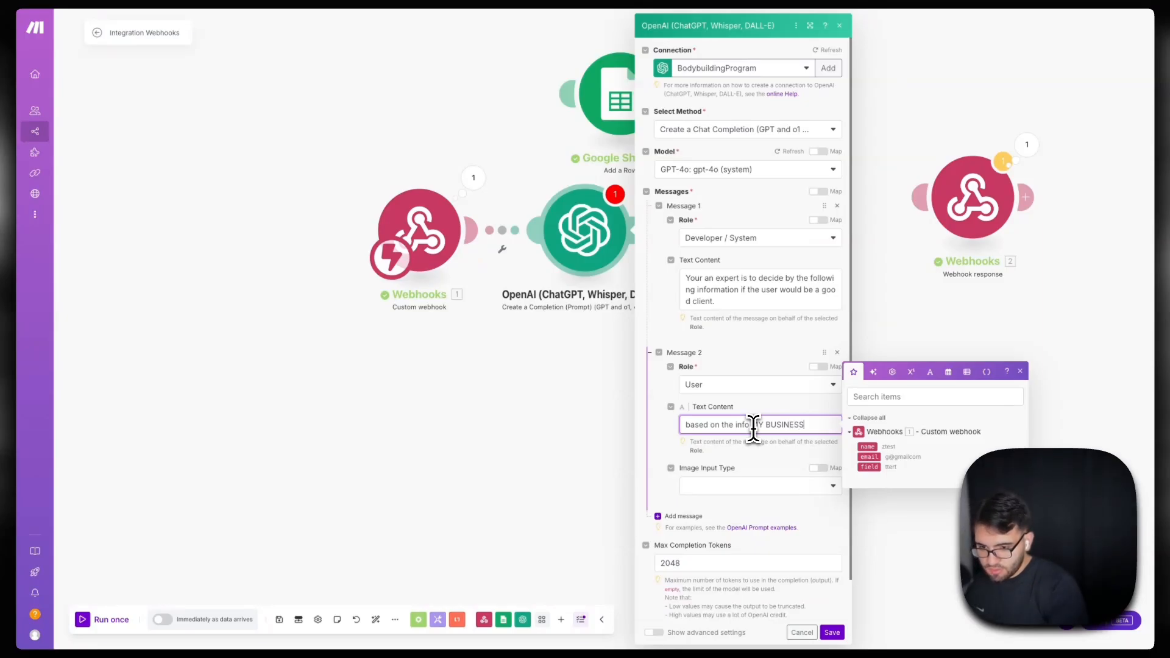
text(HTA IM LOOKIN)
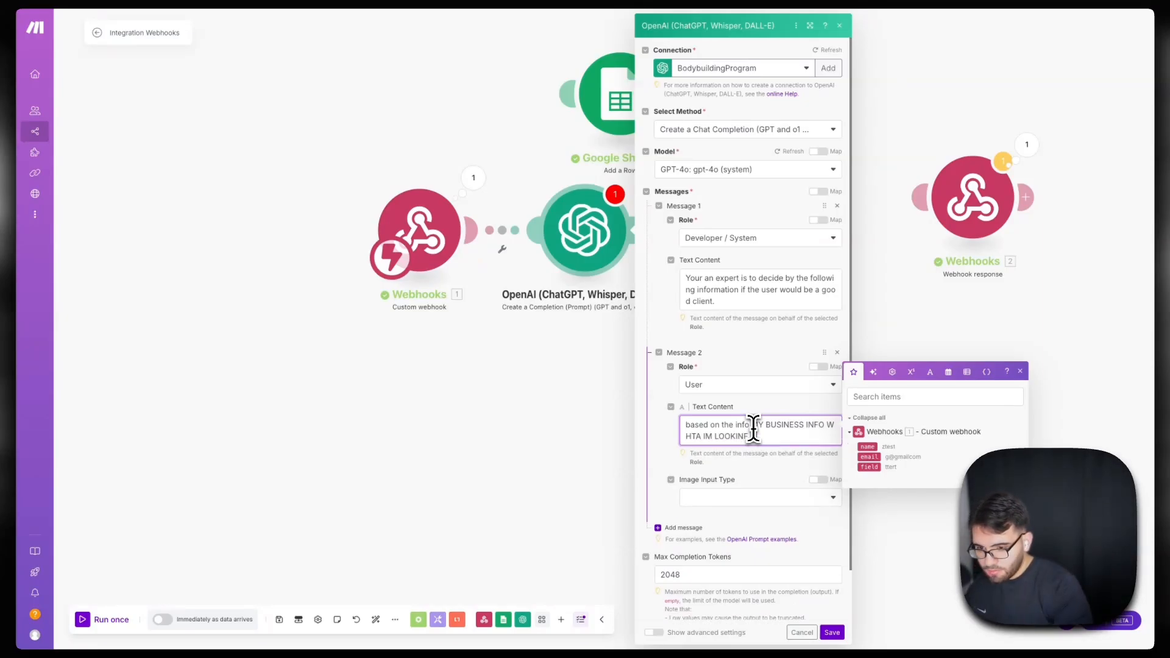
key(Return)
key(Return)
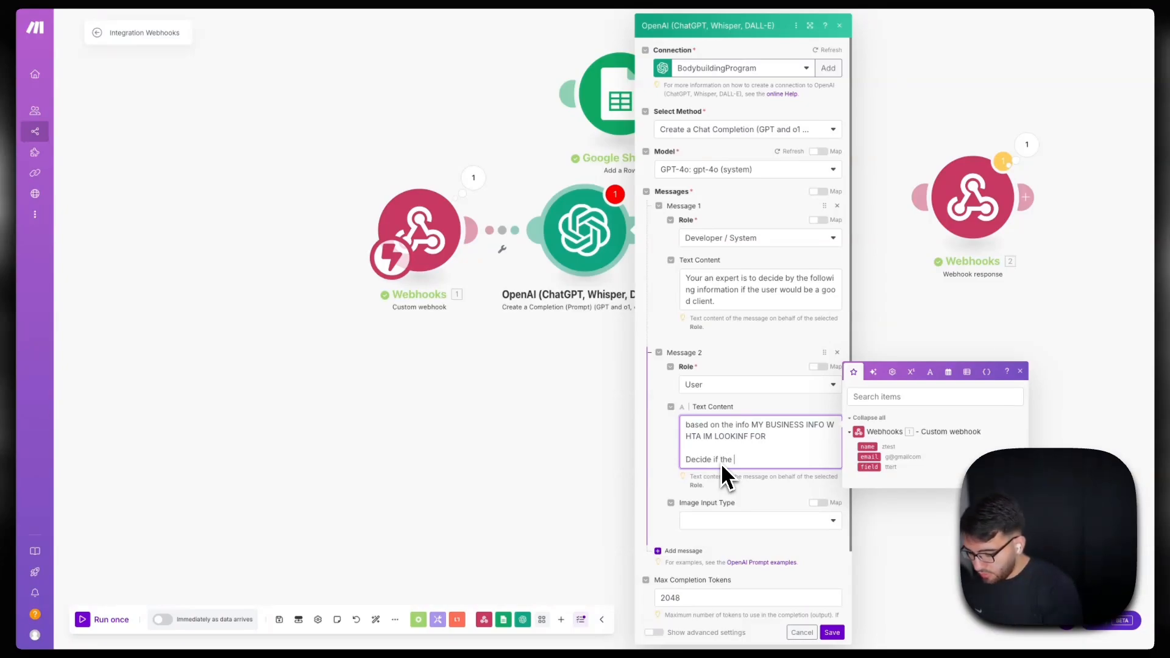
Step: Add the paragraph "Decide if the user with teh qualifications would be a good fit for out company" to the User message, followed by a blank line
text(with teh )
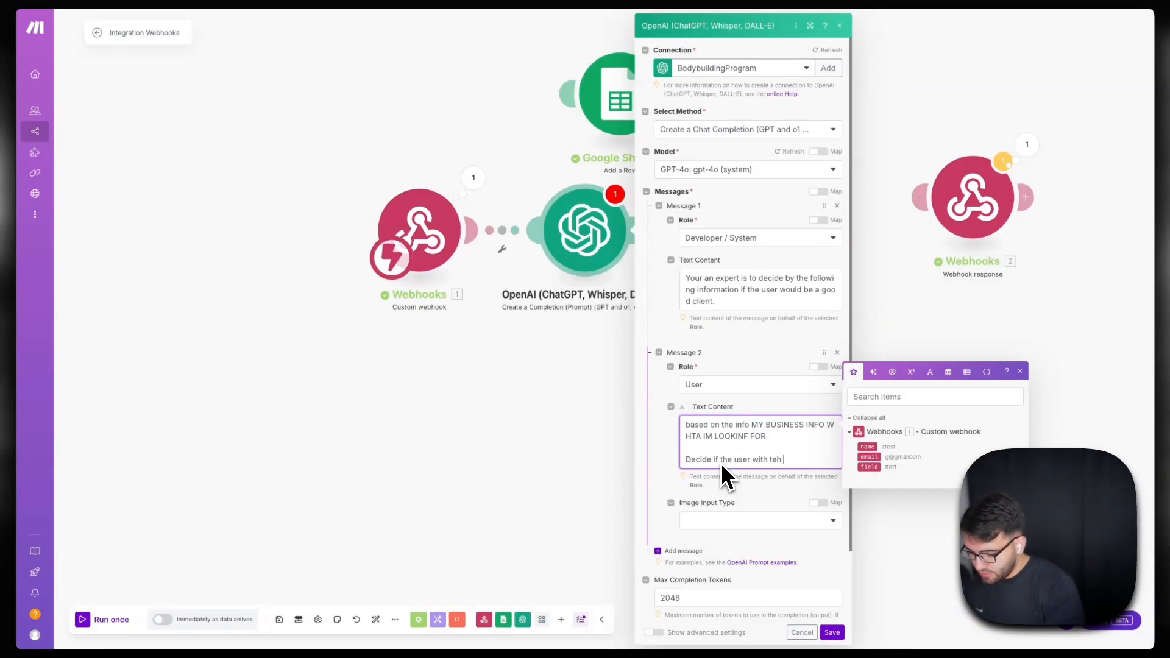
text(qu)
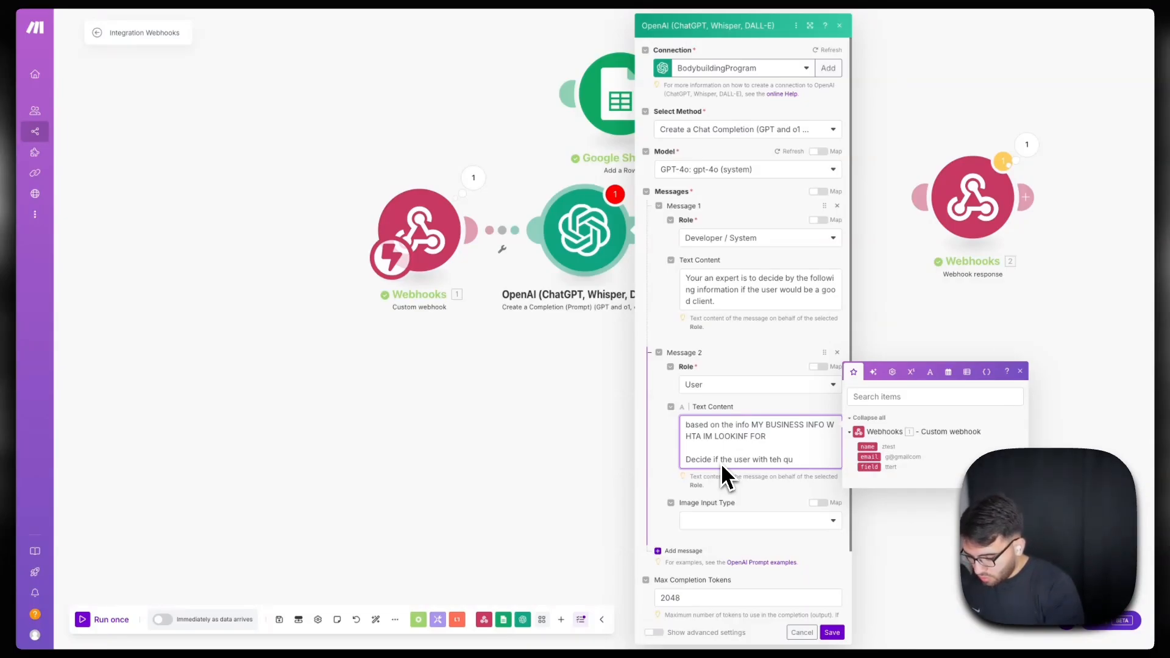
text(alifications would be go)
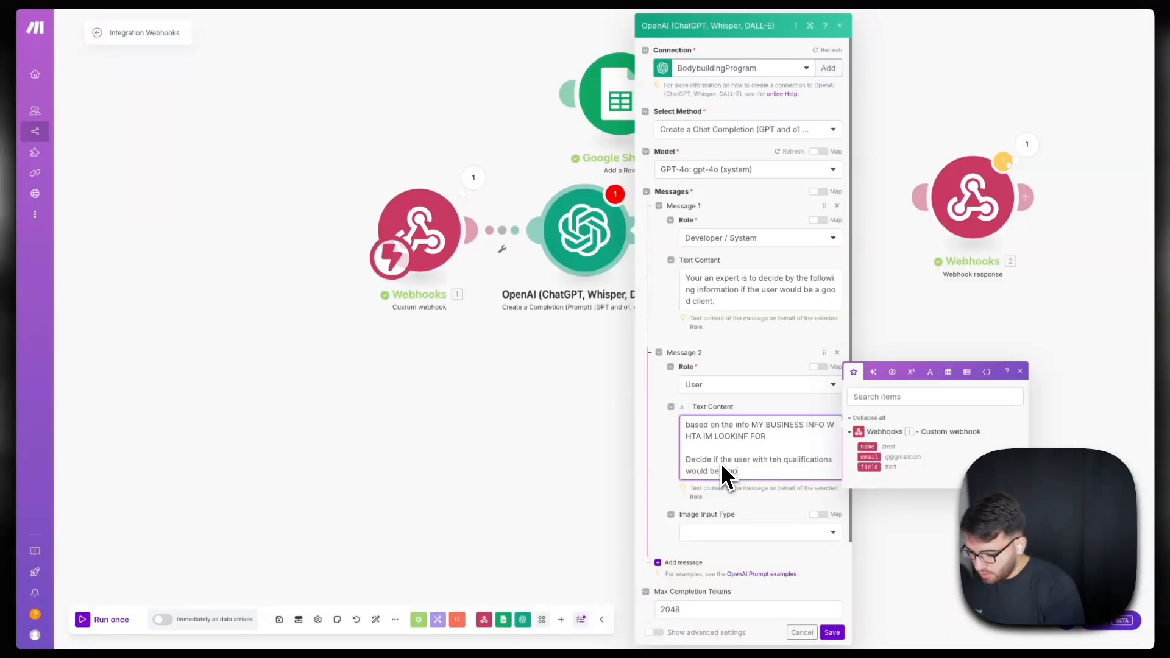
text(od fit for out comp)
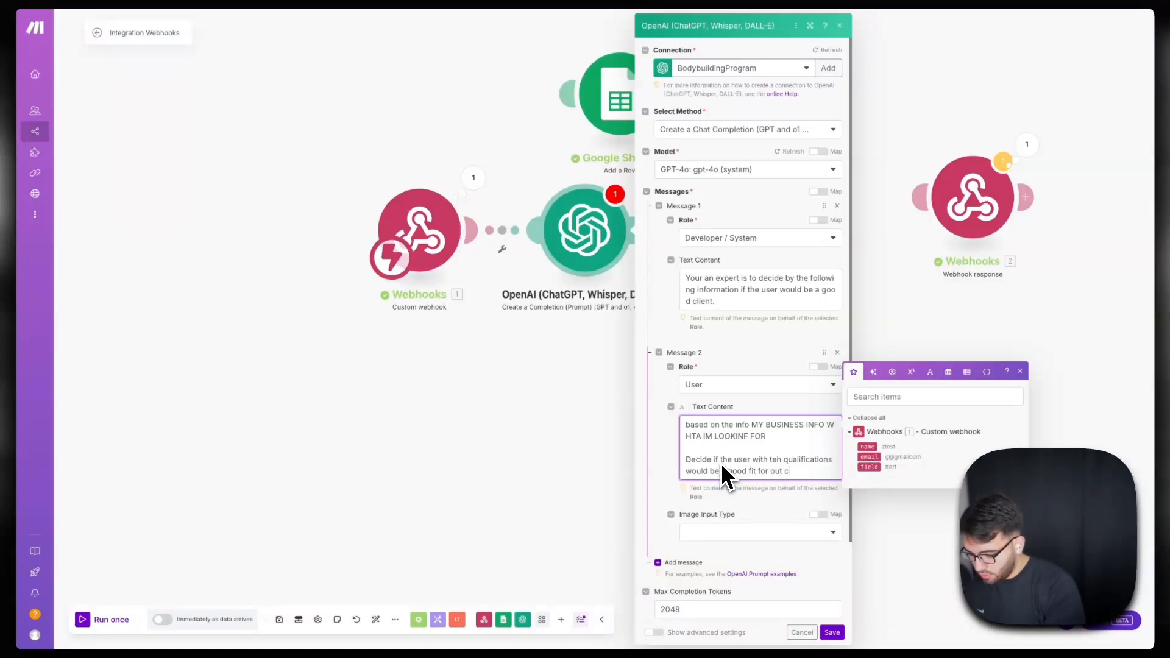
text(any)
key(Return)
key(Return)
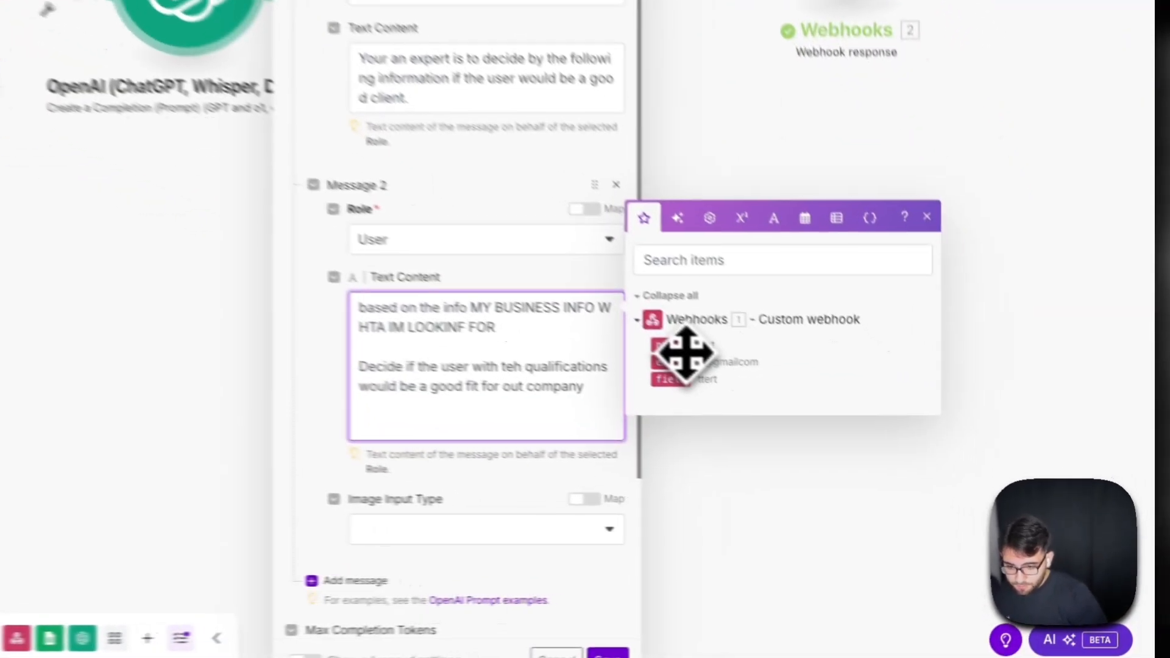
Step: Insert the custom webhook's name, email and field variables at the end of the User message
click(868, 447)
click(869, 457)
click(870, 467)
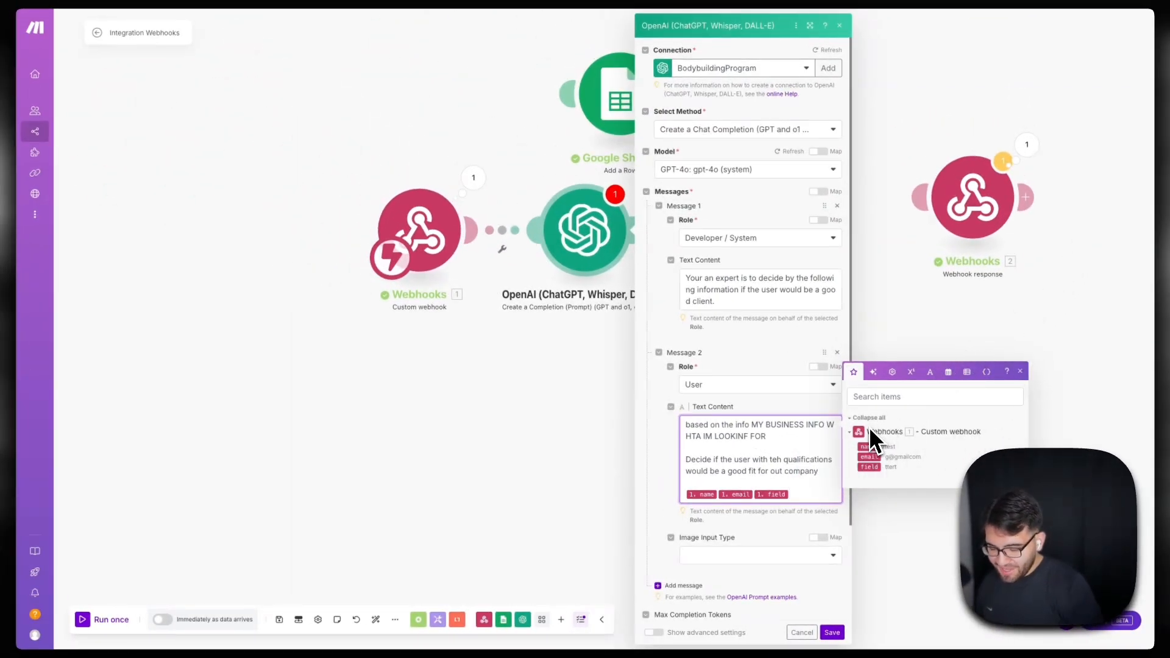
Step: Finish the User message with the line if they are output ONLY "yes", if not "no" and save the OpenAI module
key(Return)
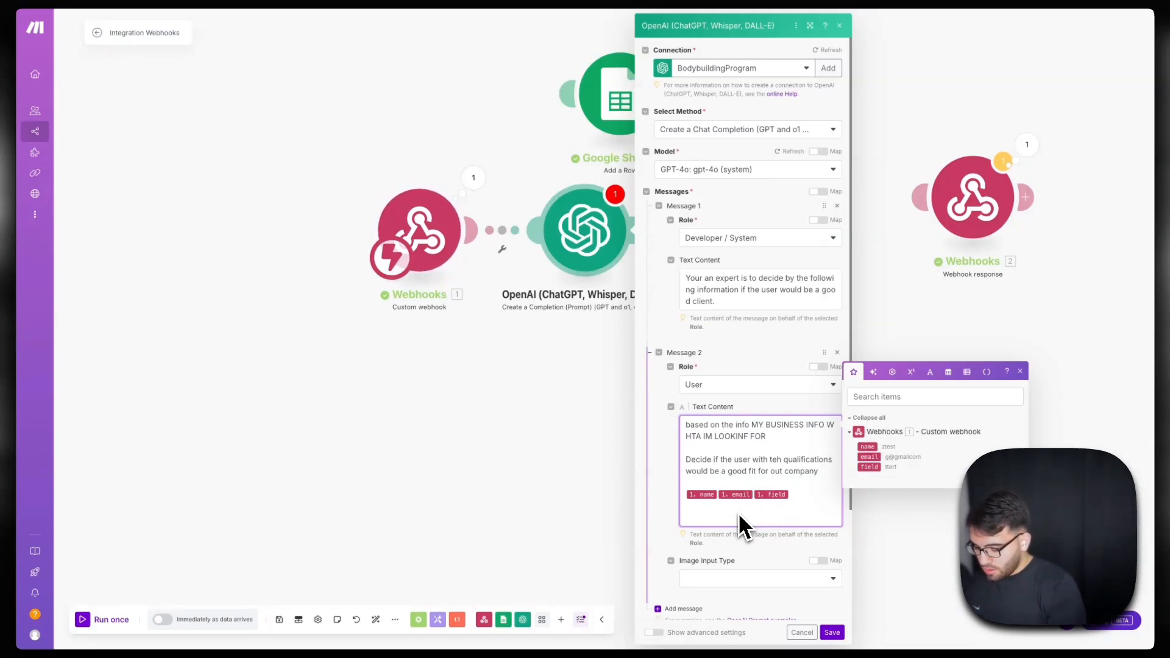
text(if they are output ONLY)
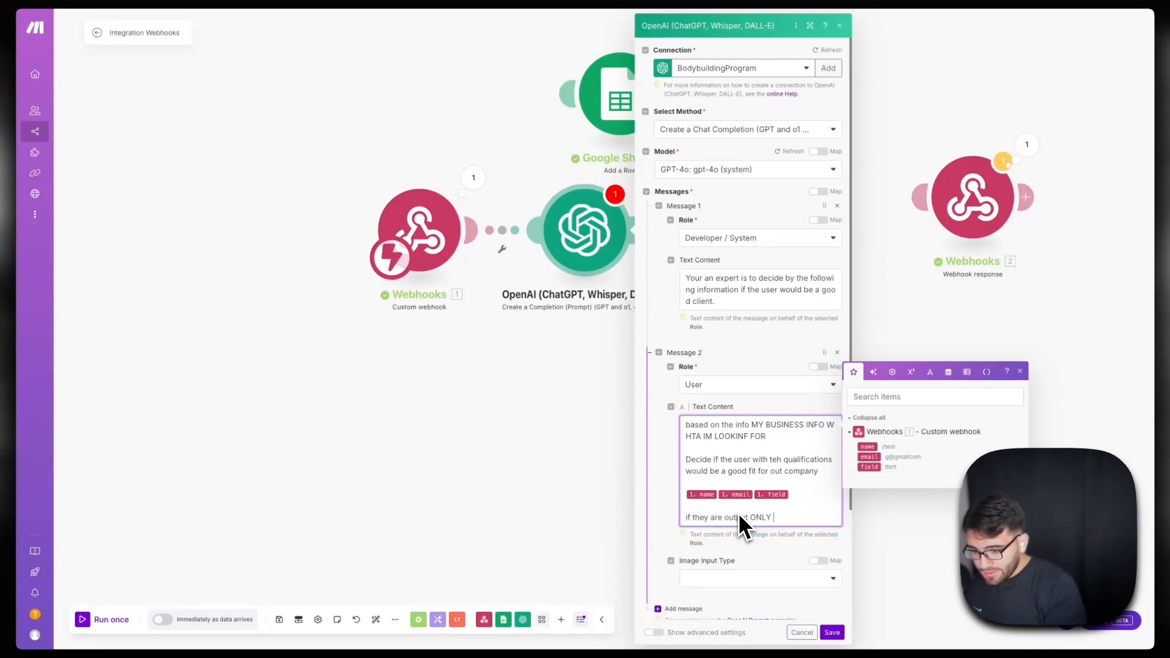
text( "yes")
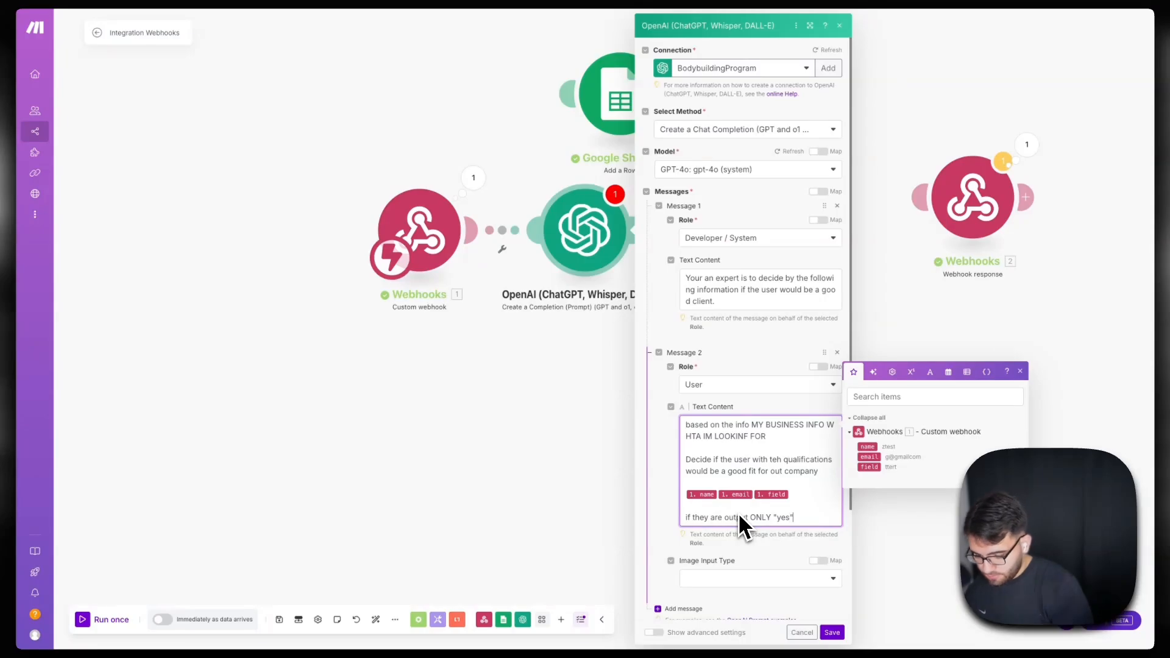
text(, if not ")
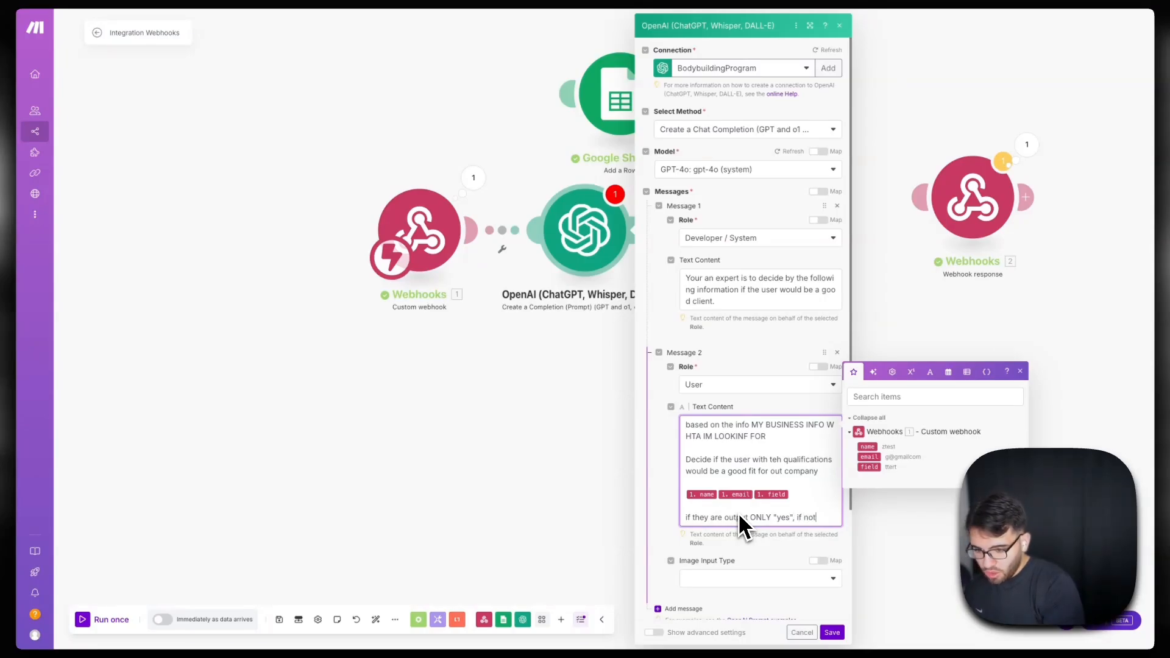
text(no")
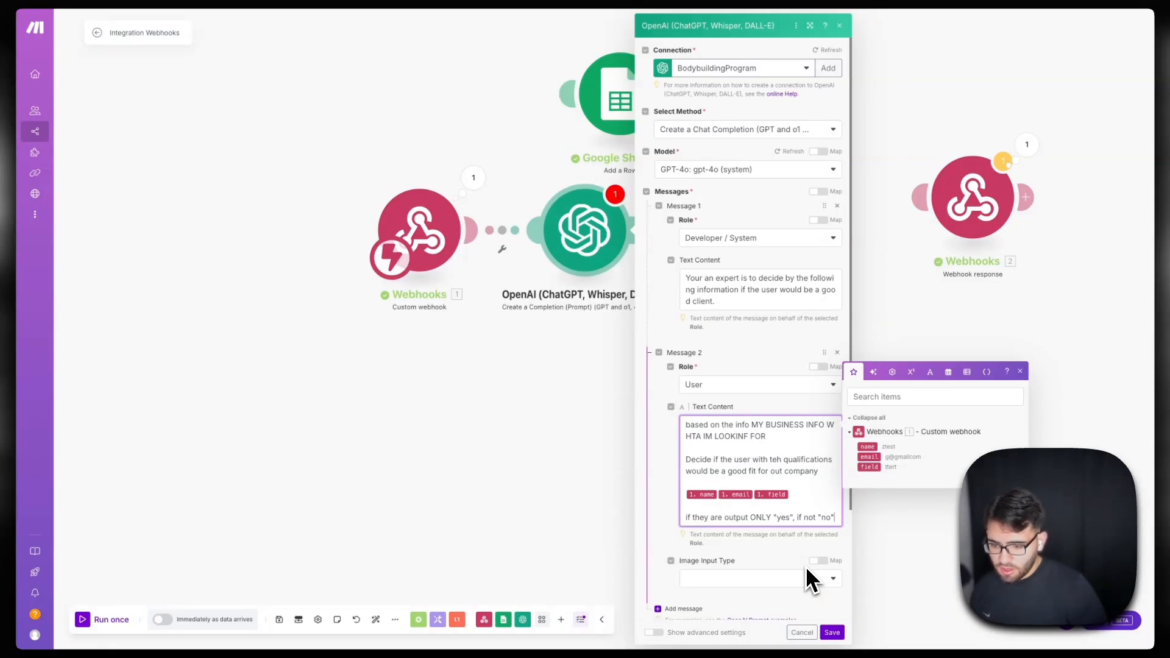
click(833, 633)
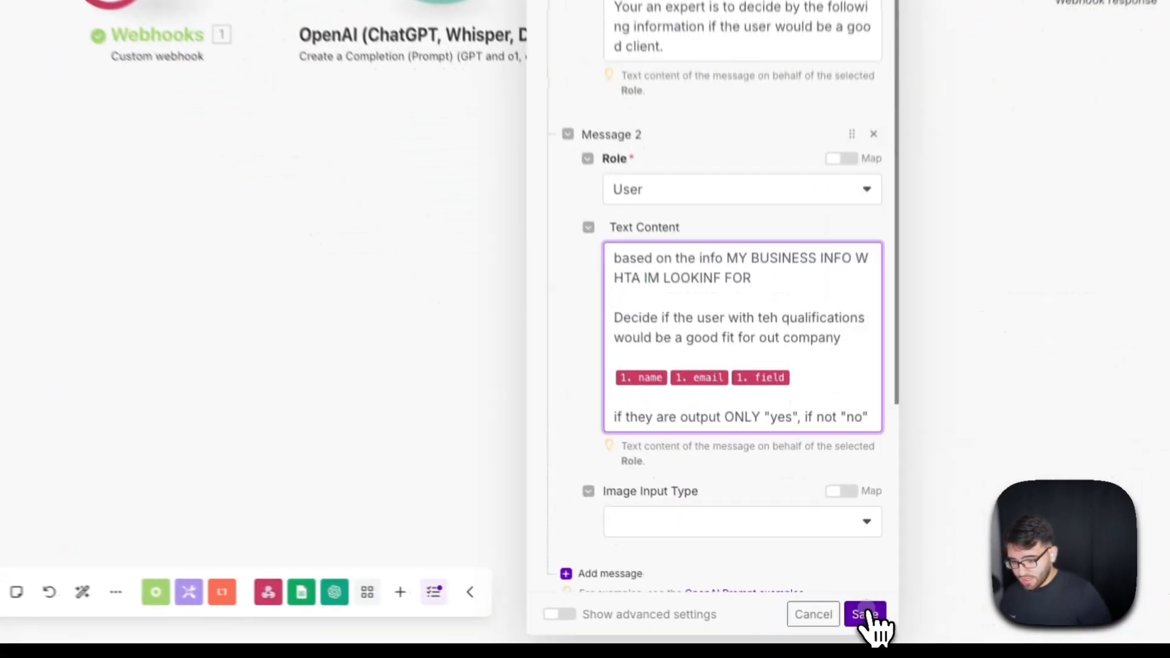
Step: Add a Flow Control Router directly after the OpenAI module
click(323, 288)
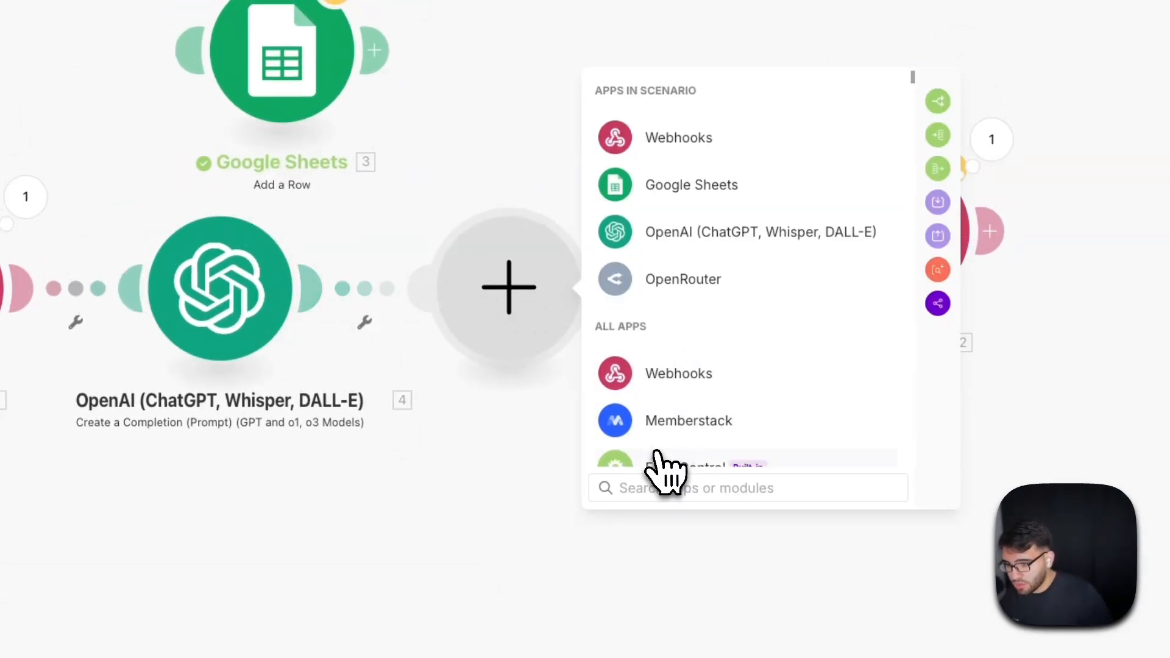
click(664, 469)
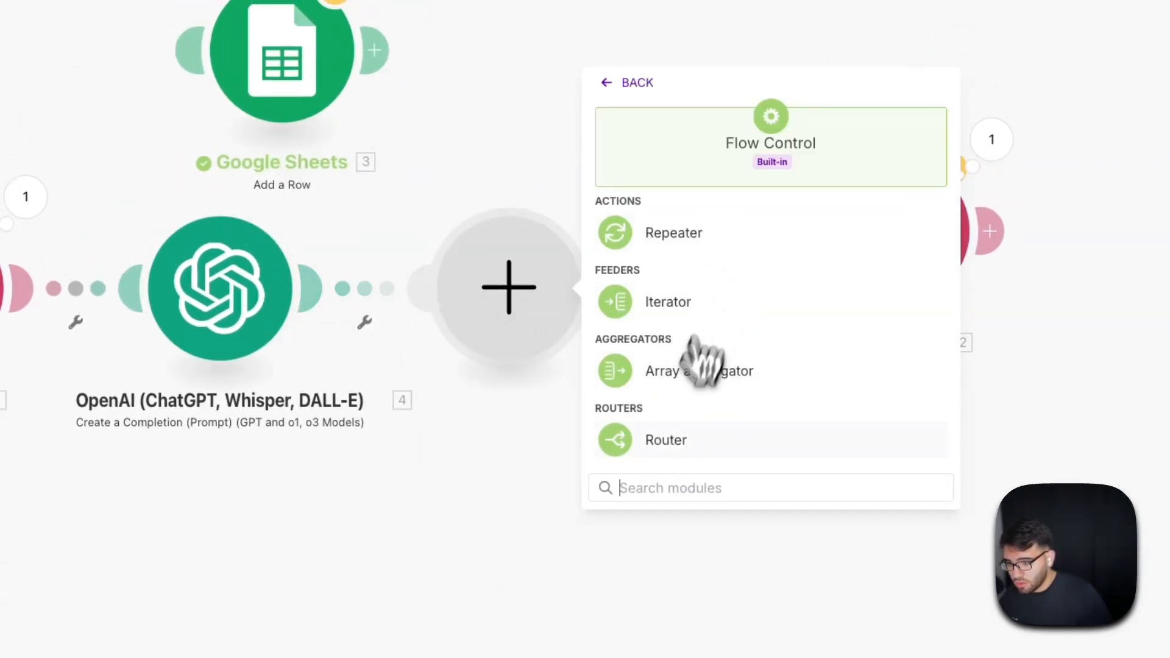
click(660, 437)
drag(634, 157, 495, 263)
Step: Filter the router's first route so the OpenAI Result must be Equal to "yes", and save the filter
click(516, 306)
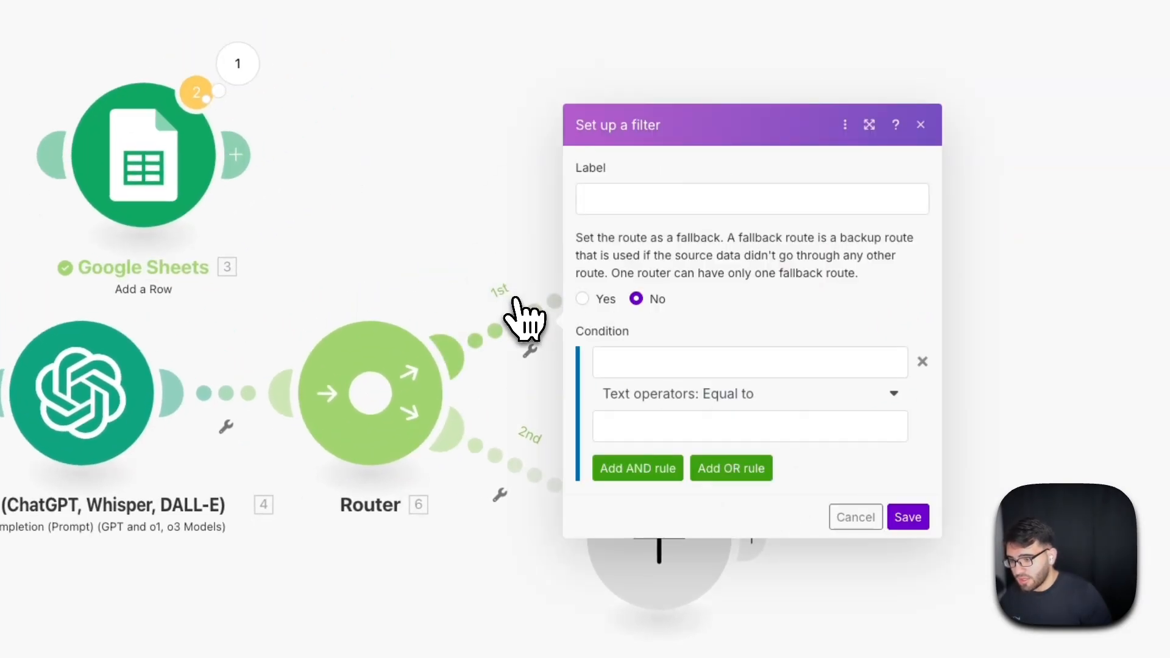
click(603, 362)
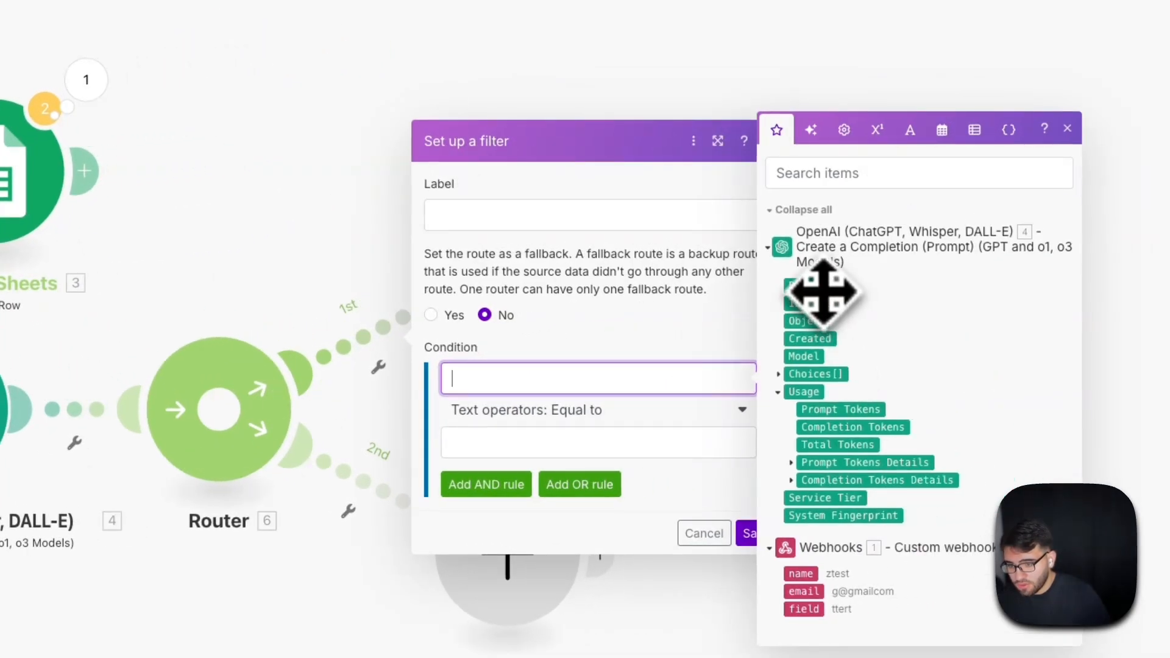
click(811, 286)
click(560, 436)
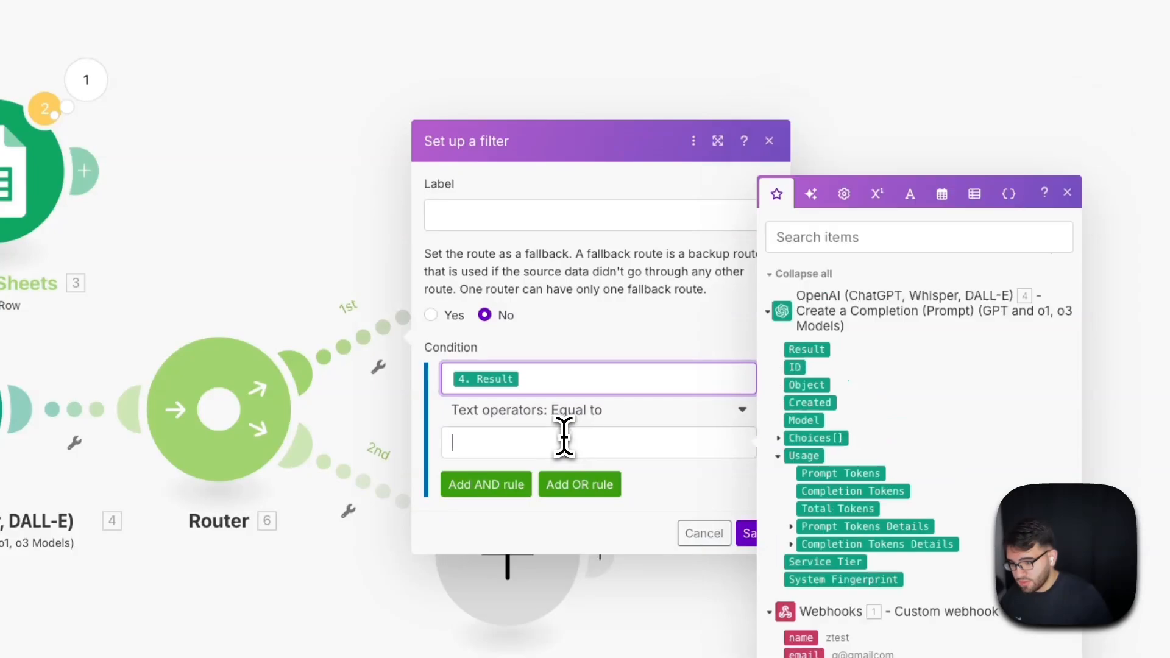
text(yes)
click(745, 534)
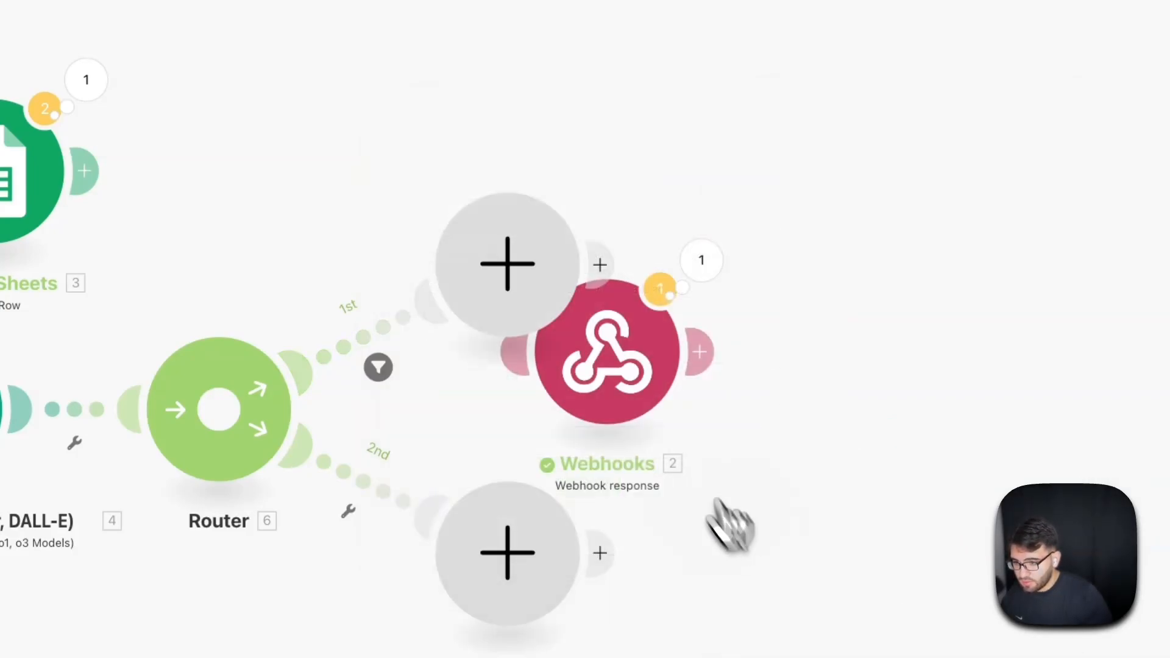
Step: Move the first route's empty module higher and save a second-route filter comparing the OpenAI Result with the Equal to text operator
drag(459, 163, 432, 133)
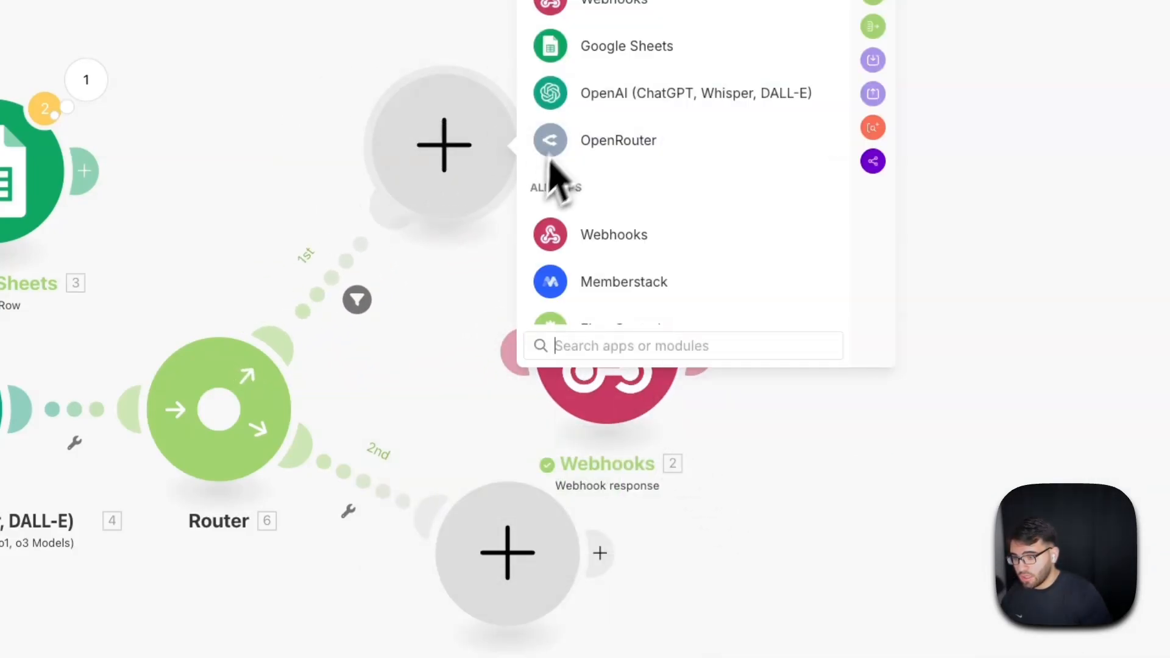
drag(372, 81, 523, 108)
click(536, 522)
click(536, 306)
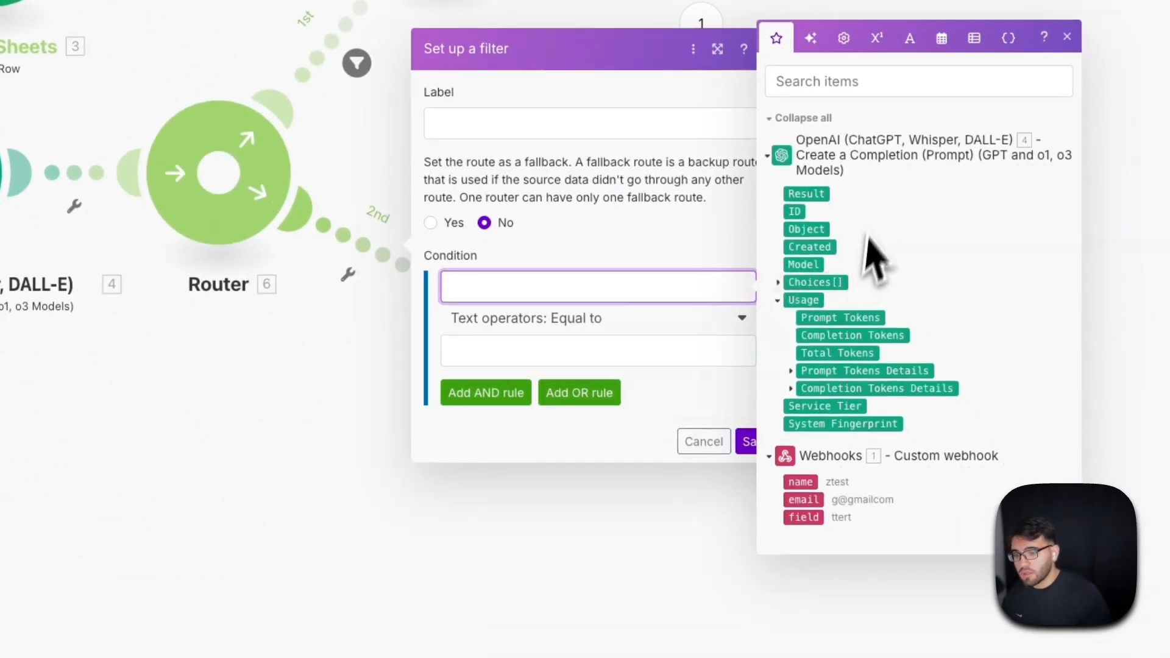
click(807, 194)
click(596, 351)
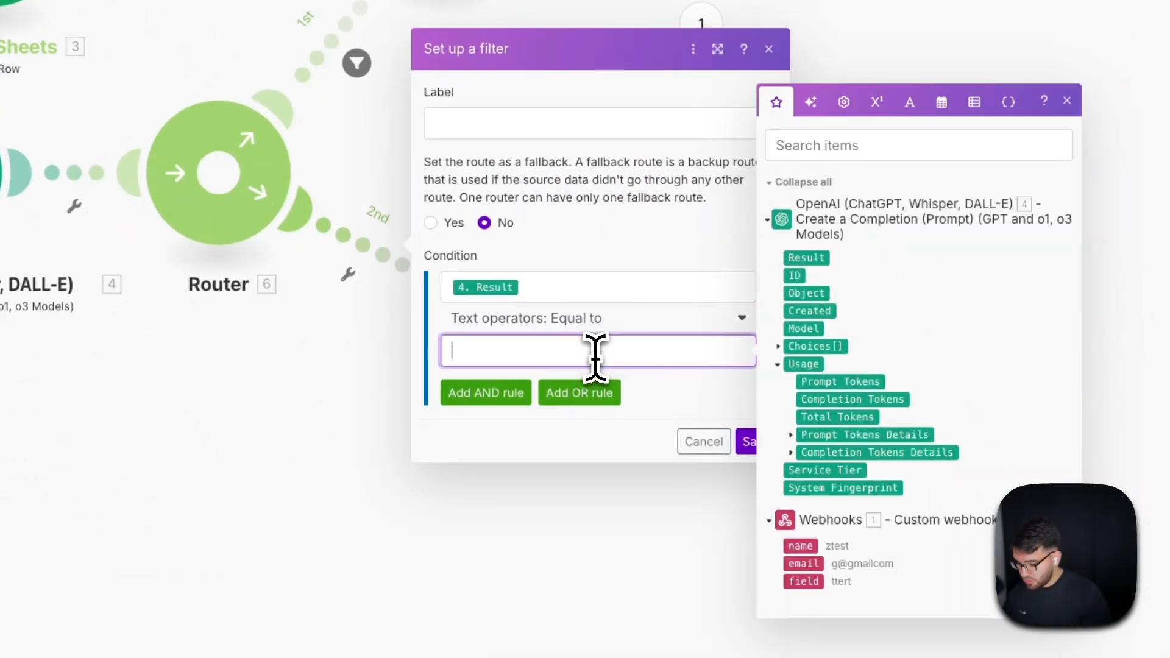
click(754, 445)
Step: Place the Google Sheets module between the OpenAI module and the Router, spreading out the surrounding modules
drag(489, 479, 589, 493)
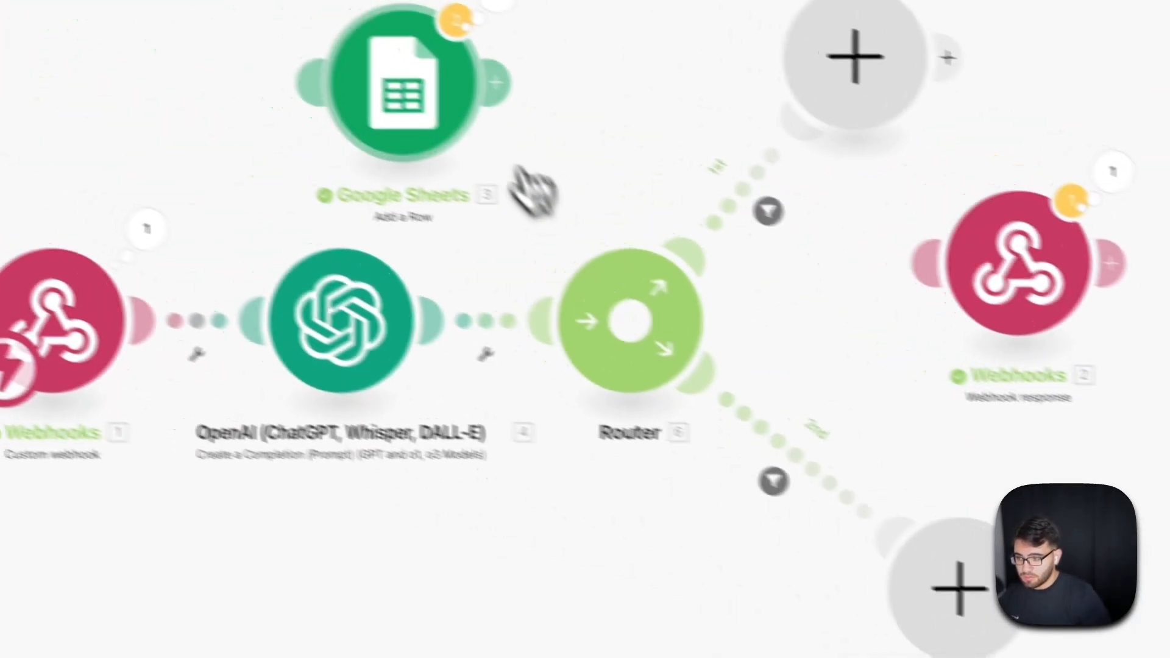
drag(439, 61, 547, 365)
drag(399, 358, 345, 207)
drag(494, 349, 320, 587)
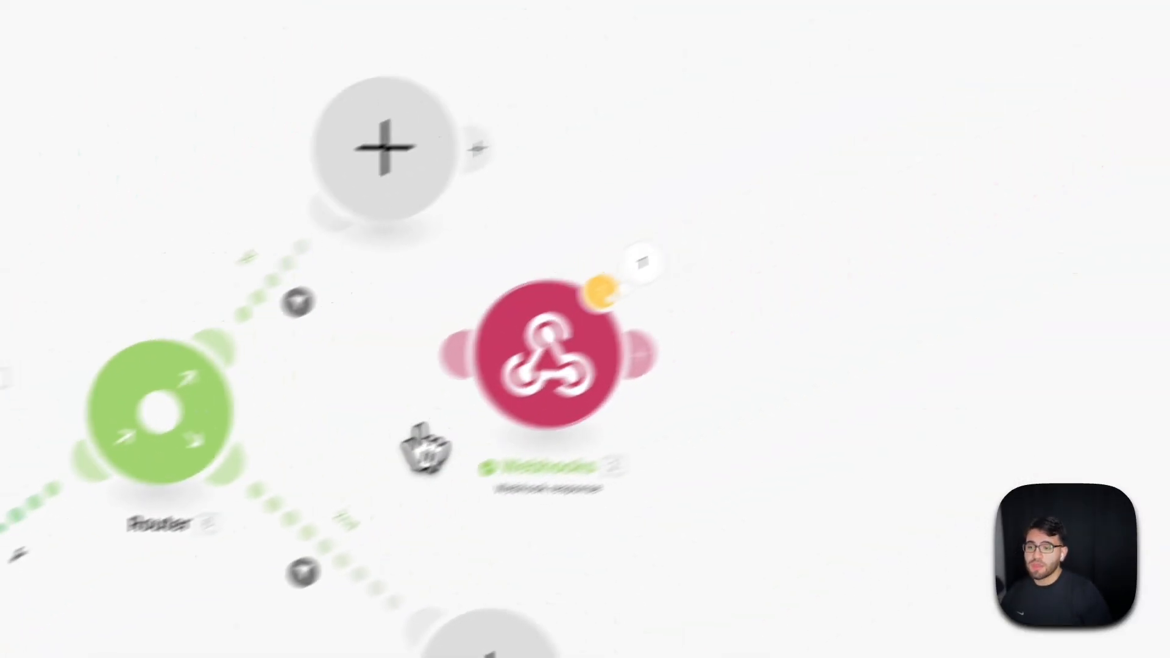
drag(968, 194, 1100, 0)
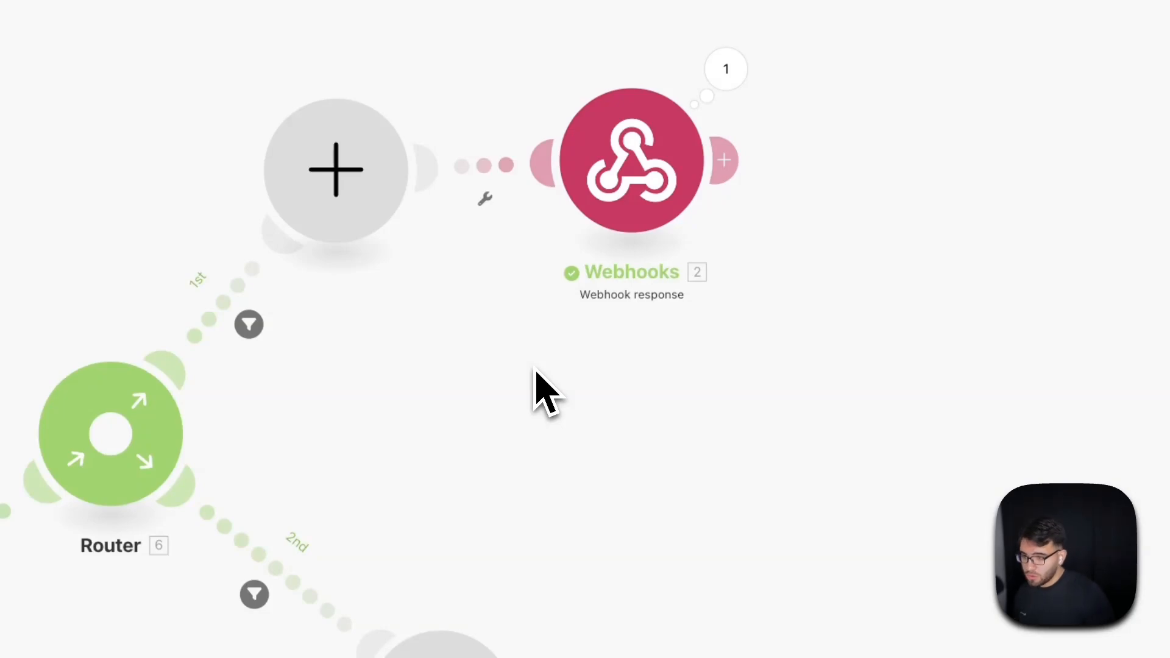
click(486, 199)
click(524, 206)
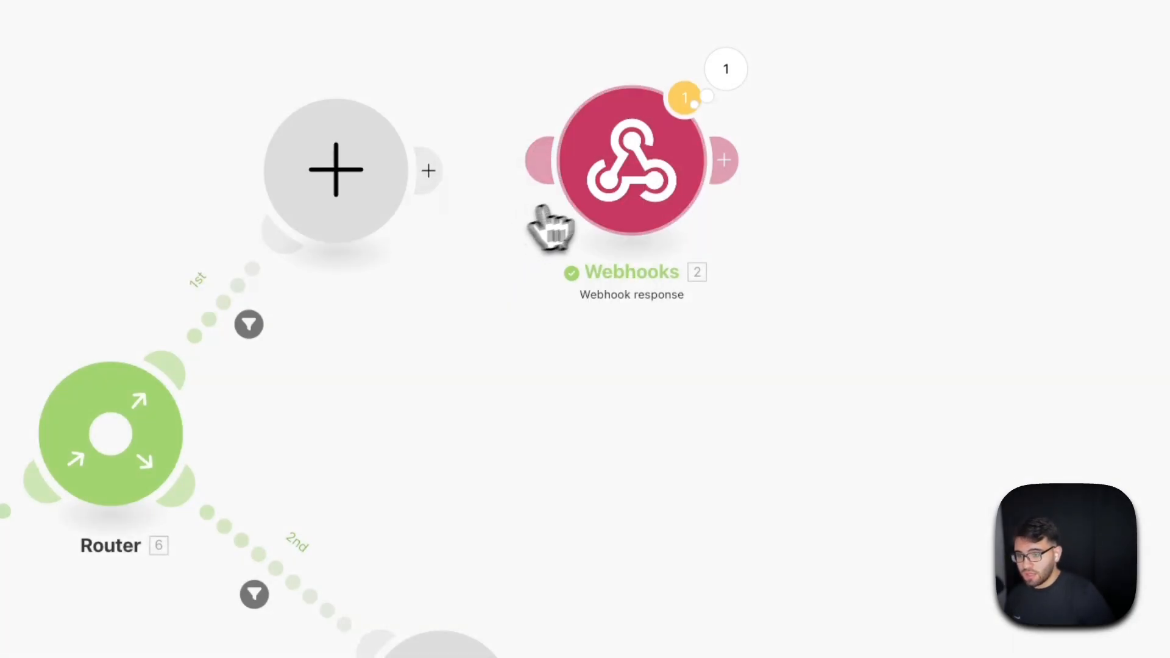
Step: Place the Webhook response module on the router's first route, between the Router and the empty module
drag(631, 183, 353, 351)
drag(487, 195, 649, 108)
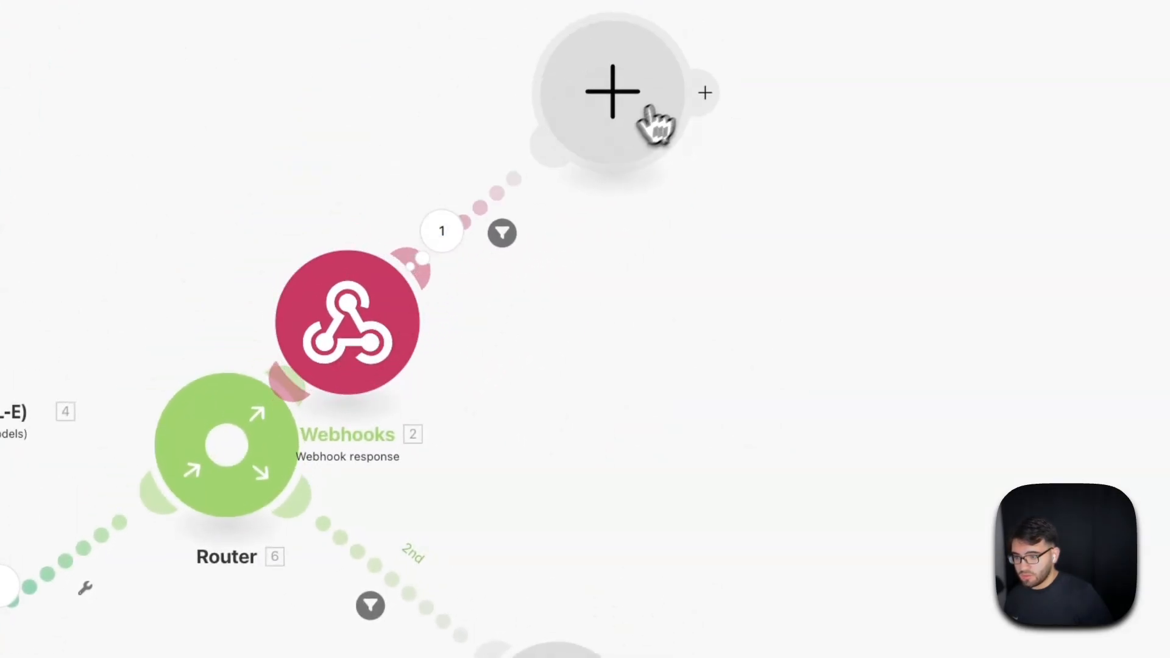
drag(308, 326, 378, 265)
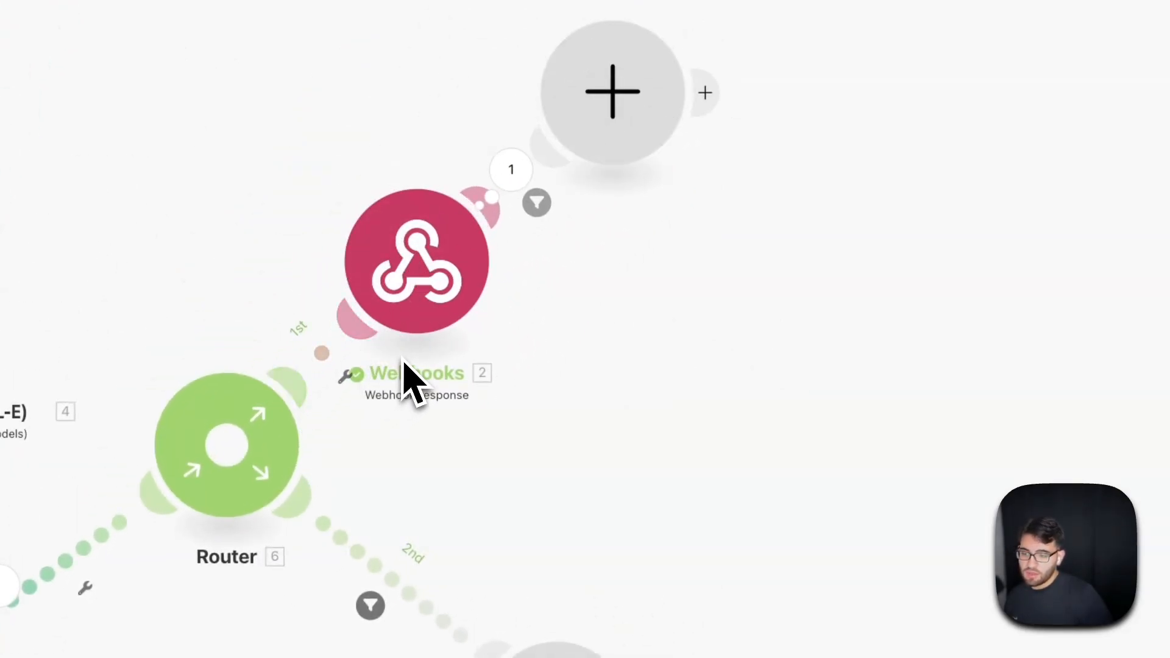
Step: Duplicate the Webhook response module onto the canvas beside the original
right_click(403, 300)
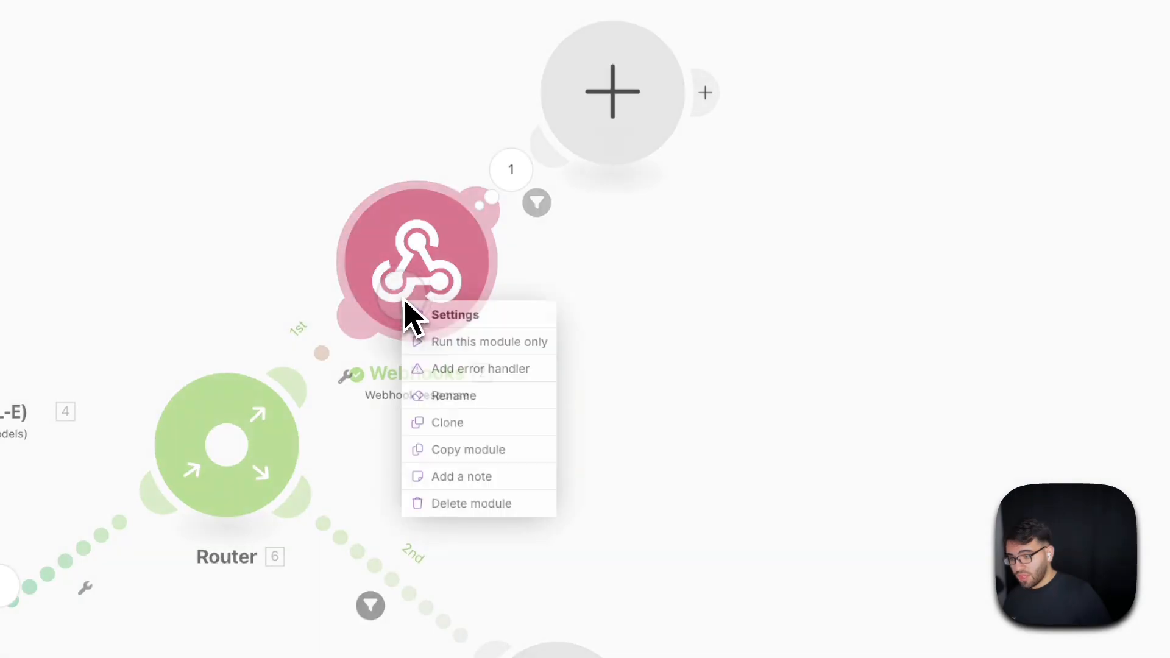
click(549, 249)
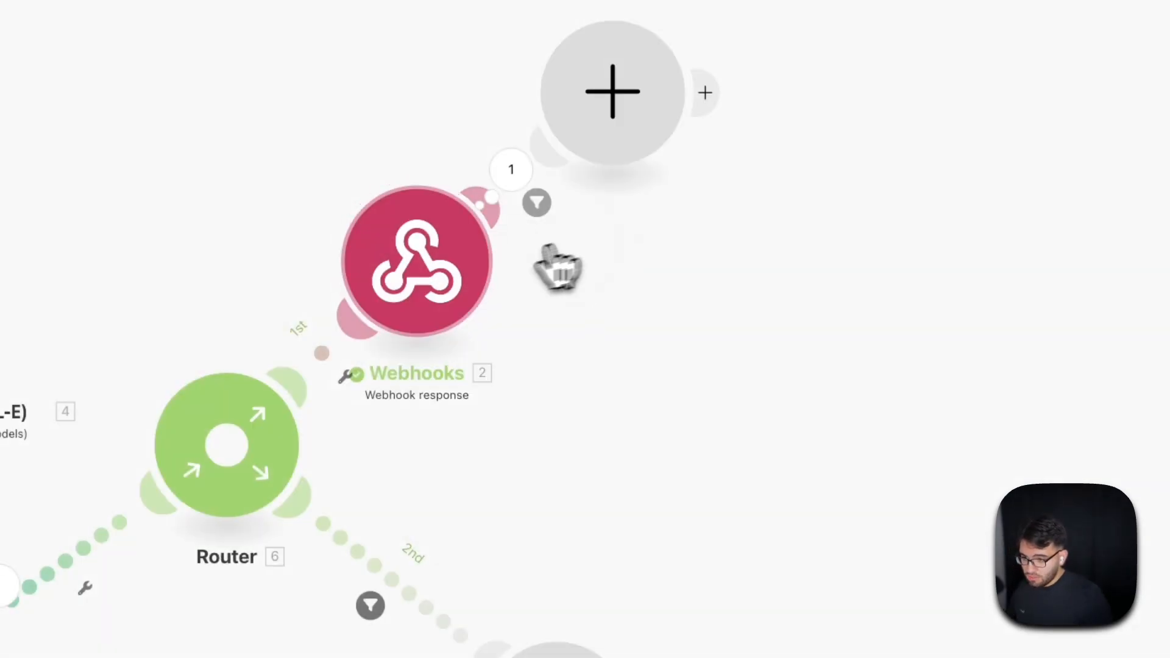
right_click(442, 286)
click(518, 299)
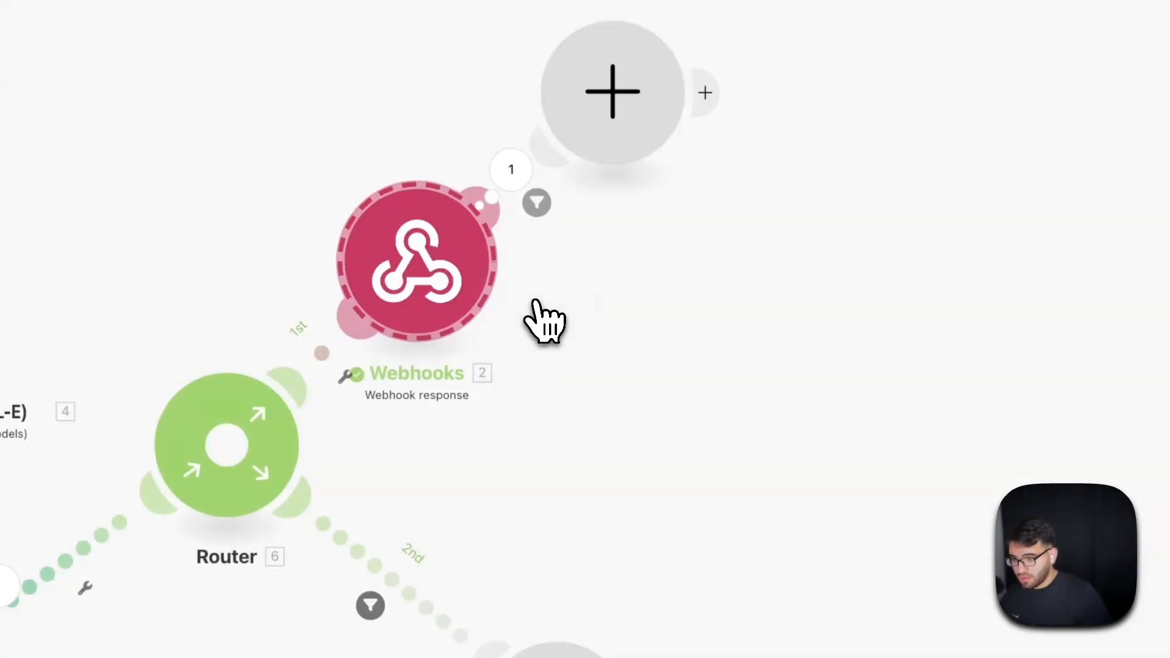
right_click(510, 304)
click(621, 330)
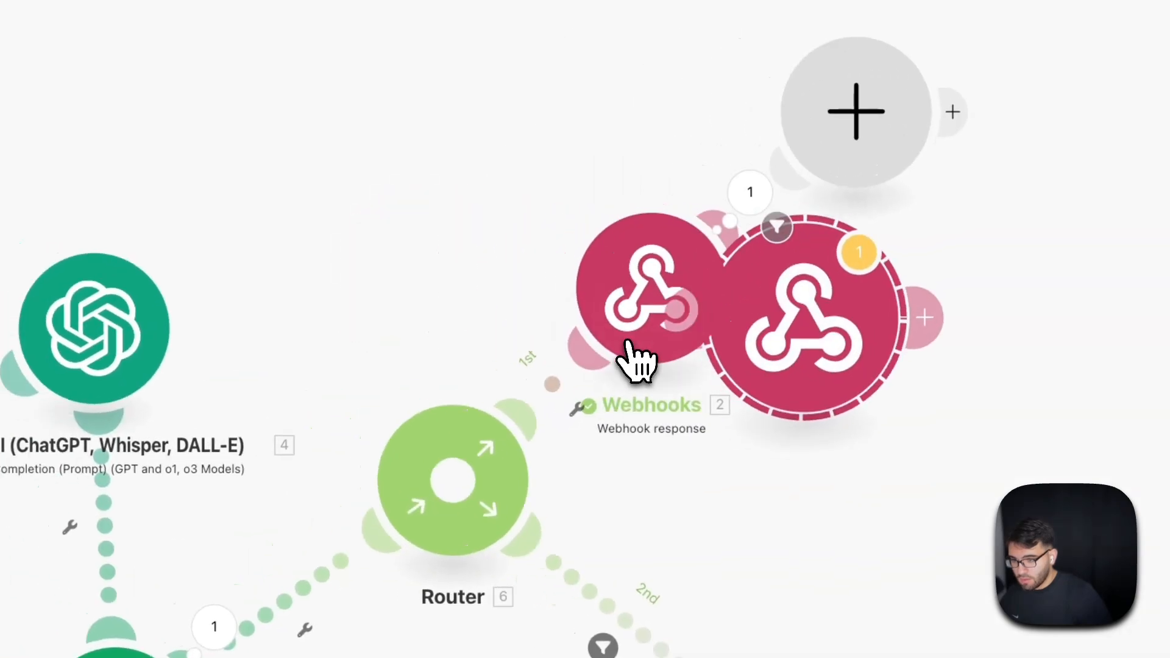
Step: Place the duplicated Webhook response module on the router's second route, between the Router and the empty module
drag(881, 339, 689, 460)
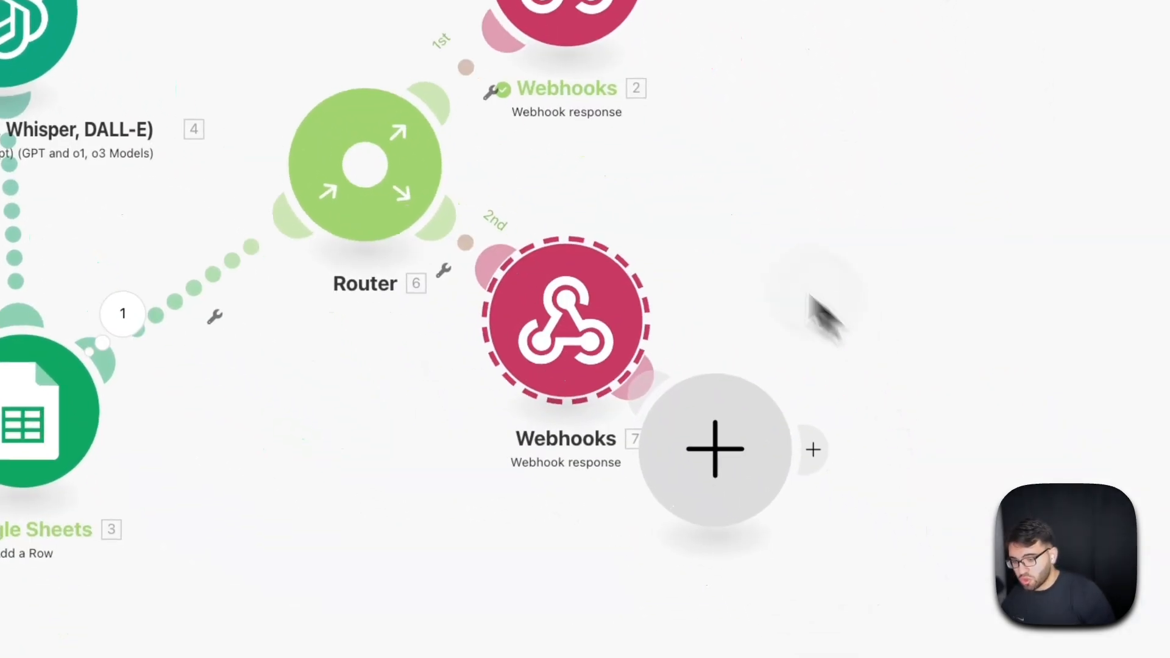
click(697, 465)
click(539, 632)
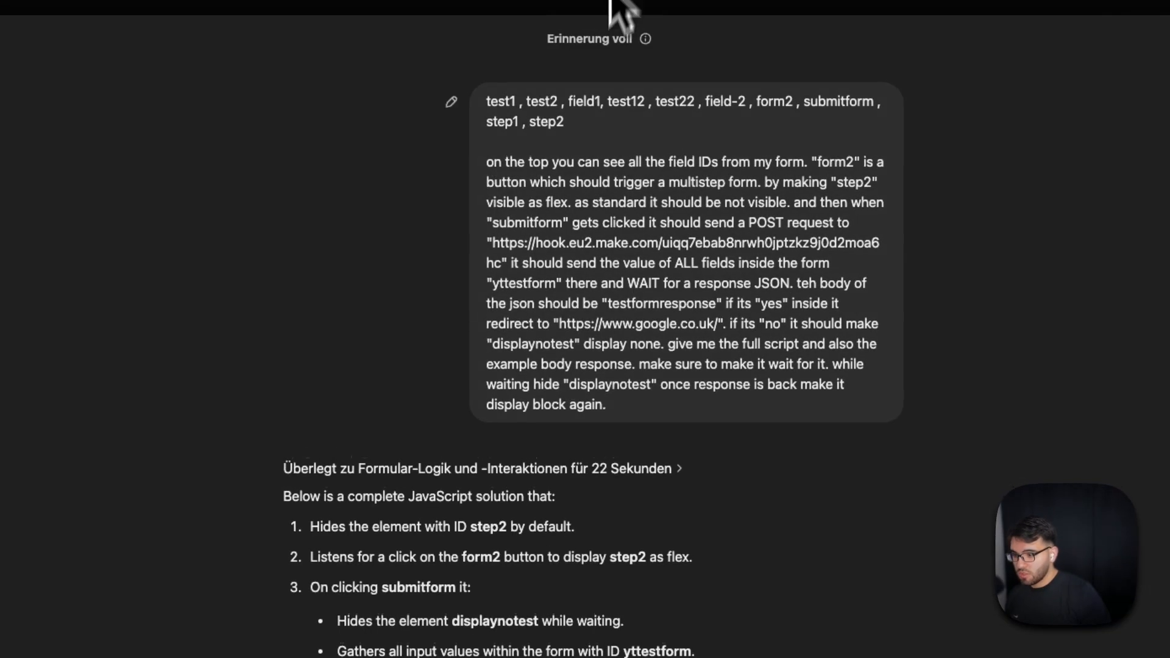
Step: Copy the example JSON response body with testformresponse "yes" from the ChatGPT answer and highlight its redirect condition
scroll(597, 314, down, 10)
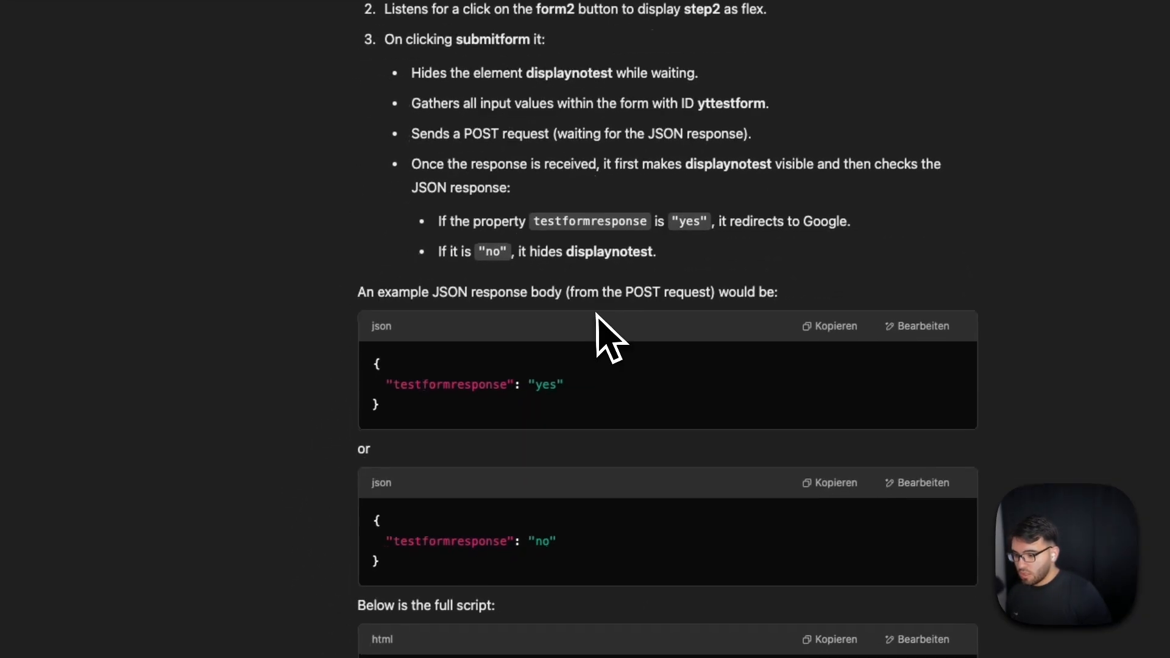
scroll(601, 320, down, 1)
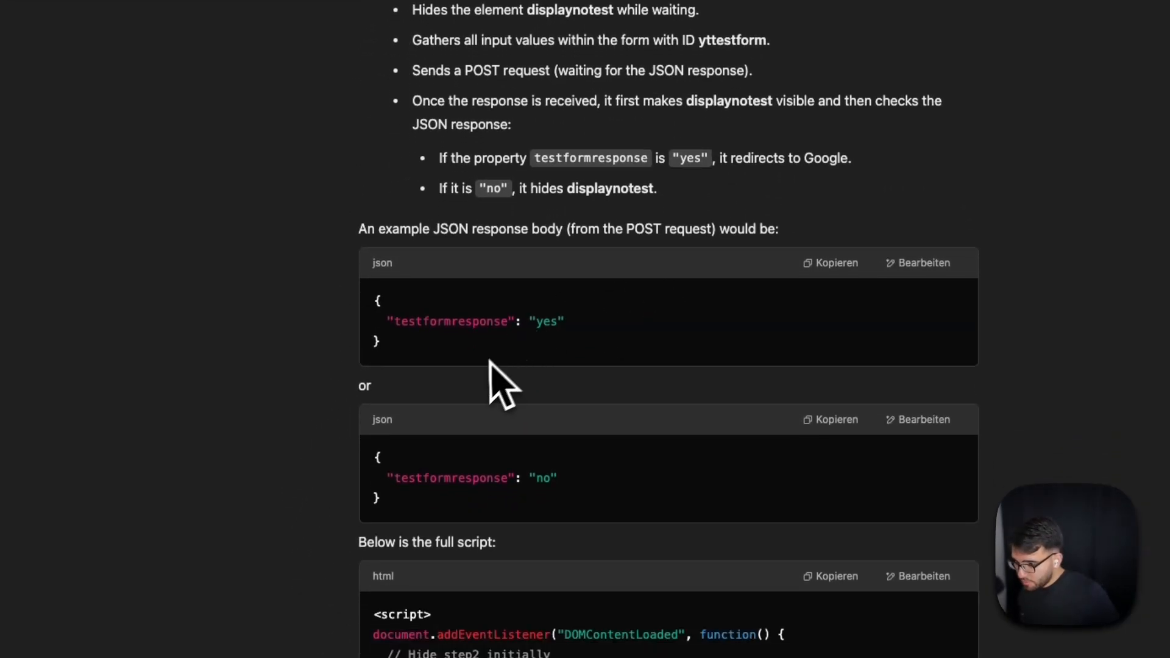
drag(489, 361, 340, 287)
click(300, 327)
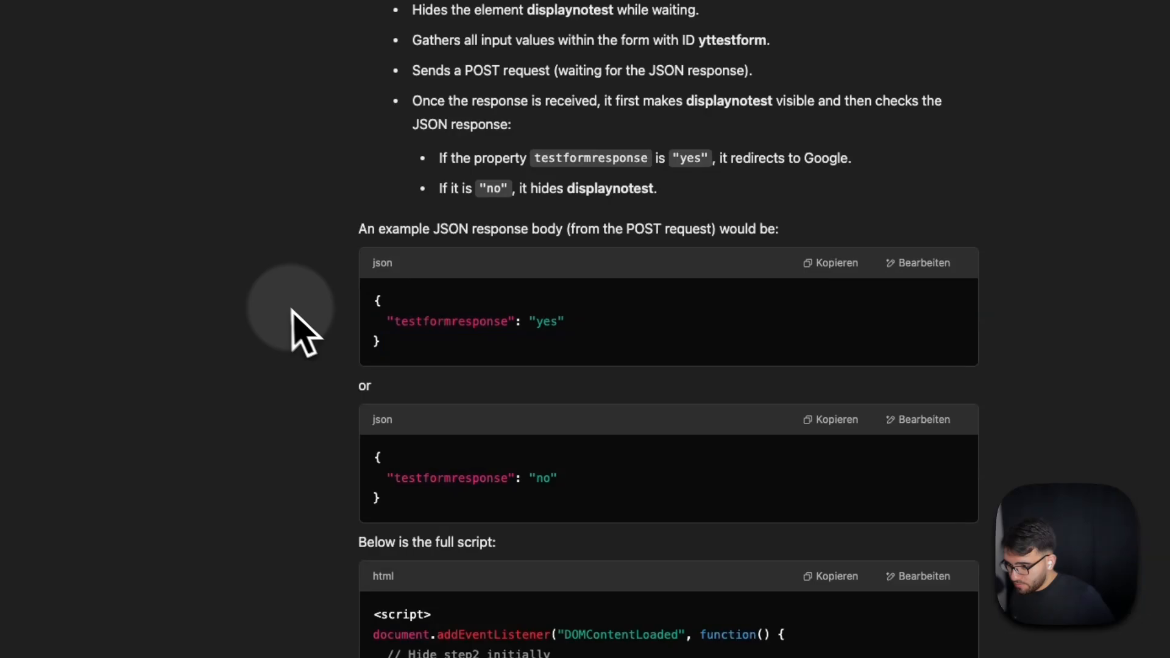
click(846, 270)
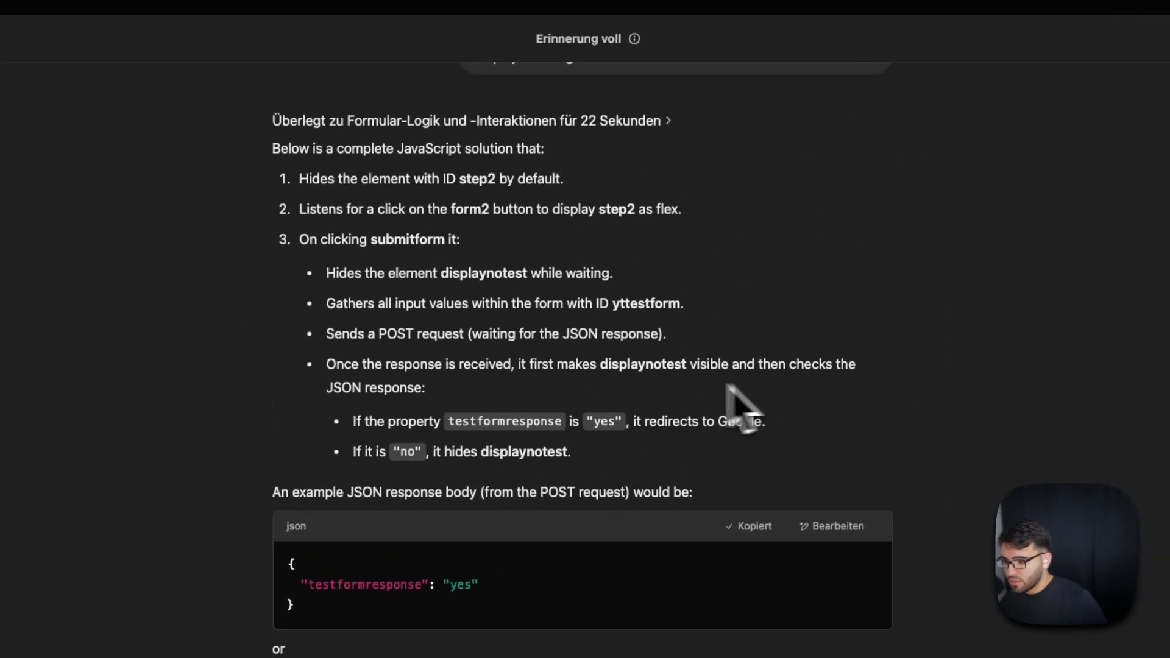
drag(378, 421, 767, 422)
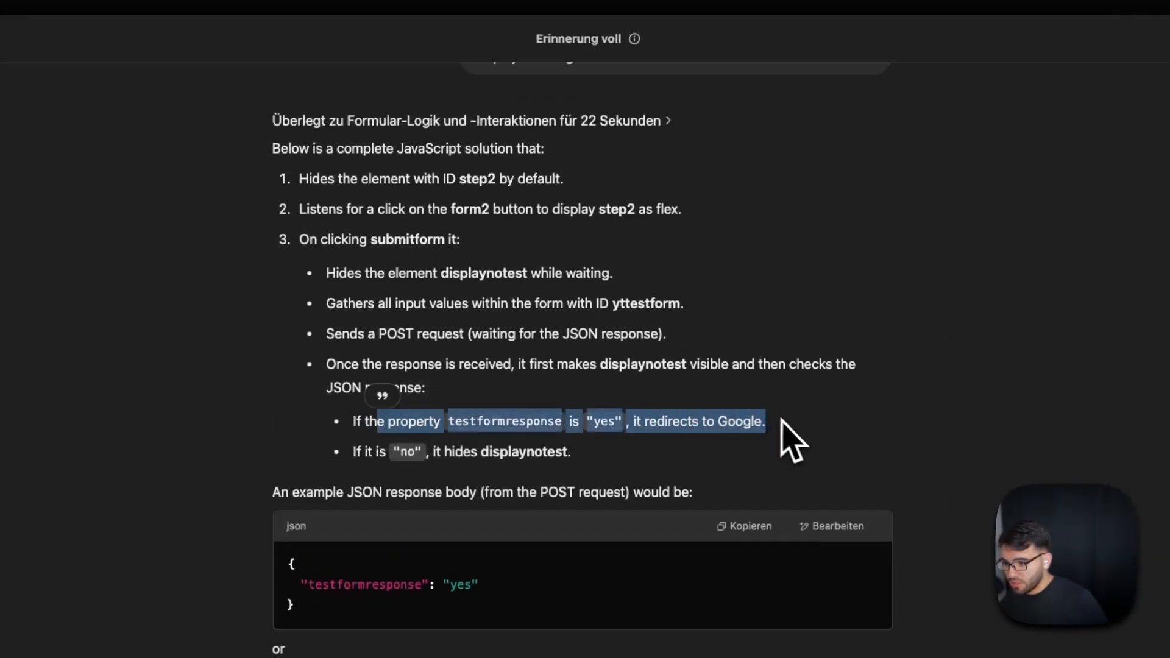
click(782, 421)
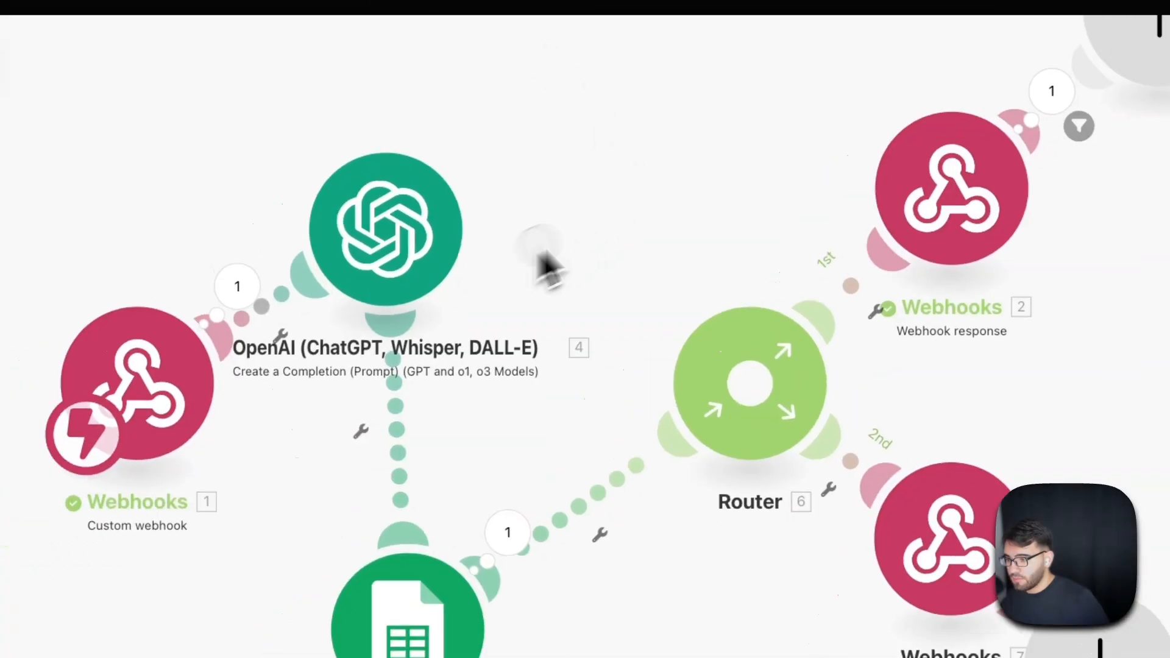
Step: Delete the OpenAI module, the Router and the duplicated Webhook response module from the Make scenario
right_click(390, 229)
click(470, 412)
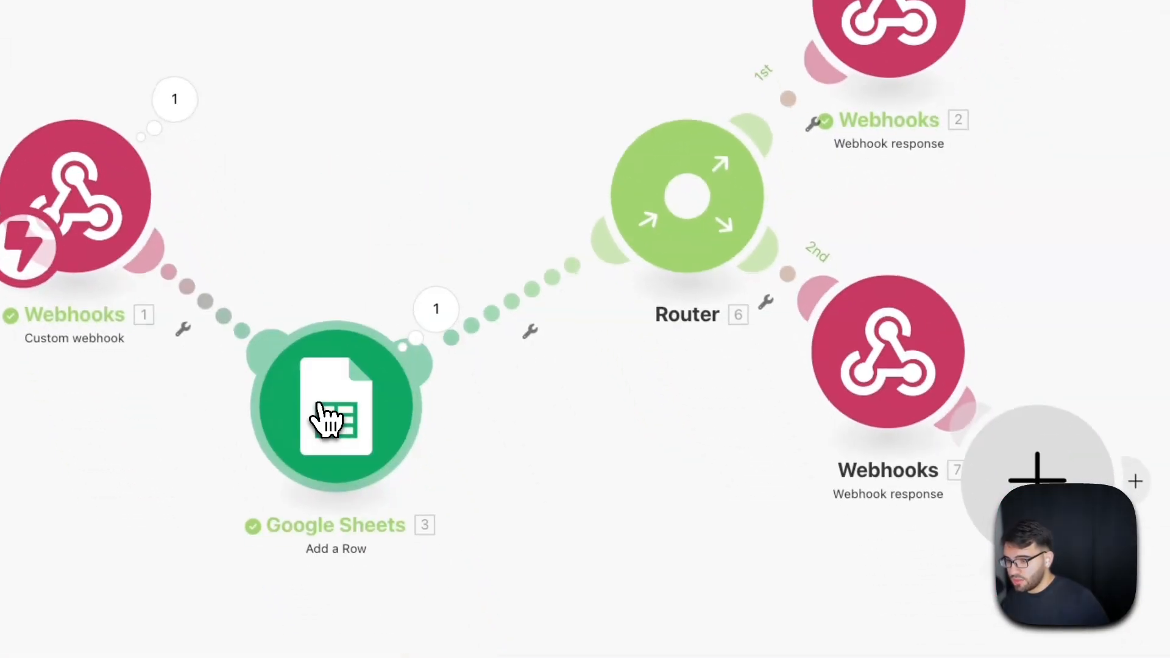
right_click(688, 169)
click(749, 314)
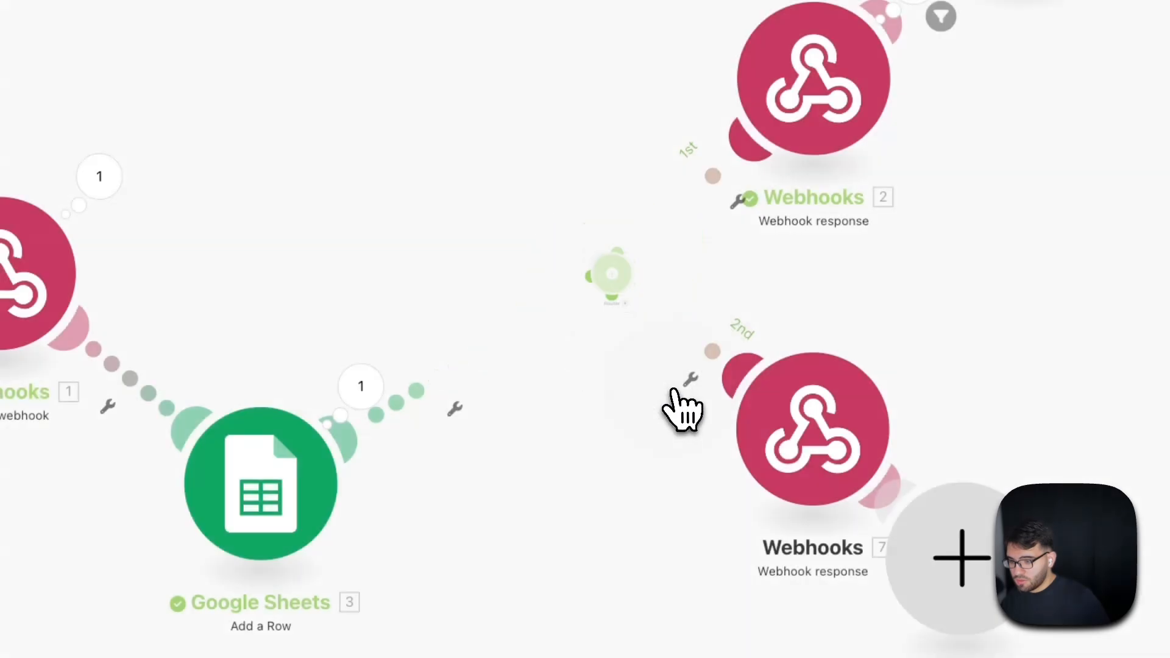
right_click(806, 414)
click(859, 600)
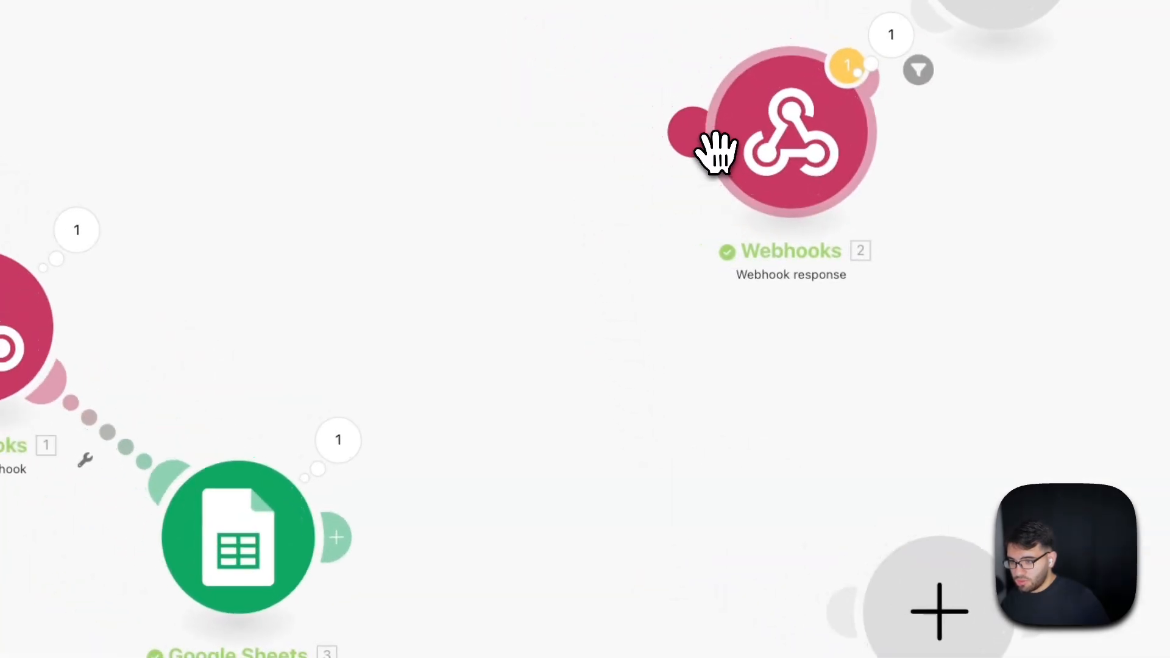
Step: Link the remaining Webhook response module directly to the Google Sheets module and move it closer
drag(708, 143, 324, 521)
scroll(614, 435, down, 2)
drag(743, 218, 543, 509)
Step: Delete the empty module linked after the Webhook response and line up the Google Sheets and Webhook response modules in a row
right_click(740, 275)
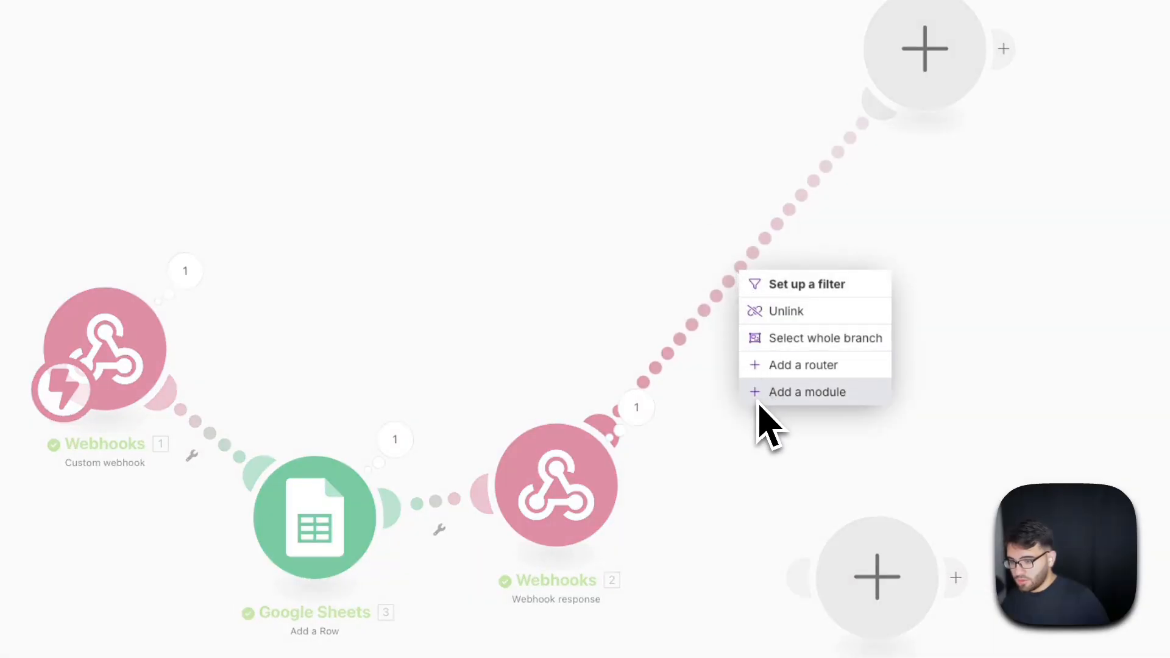
click(730, 342)
right_click(721, 279)
click(742, 175)
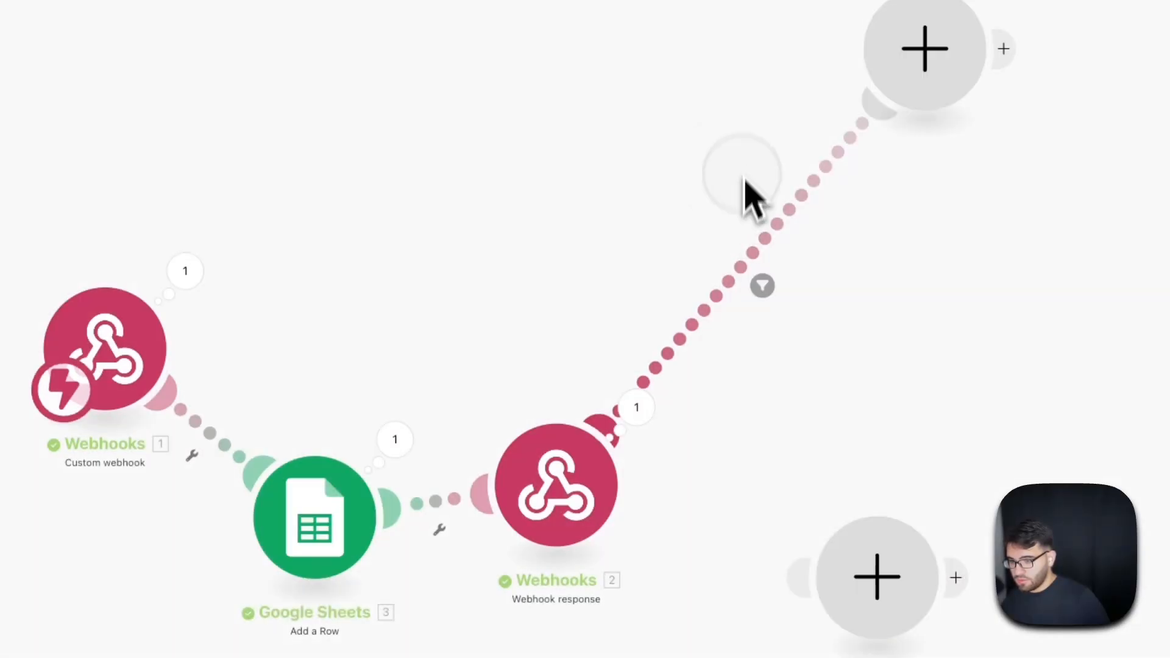
right_click(809, 192)
right_click(893, 60)
click(919, 28)
click(923, 43)
right_click(925, 48)
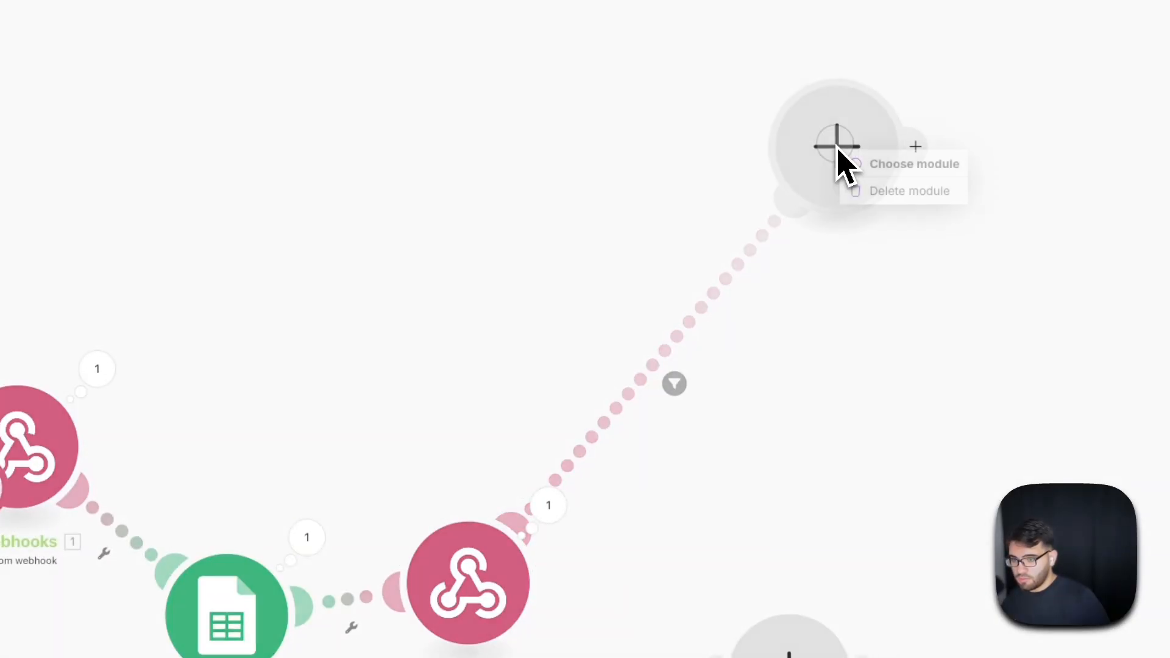
click(902, 191)
drag(468, 583, 574, 470)
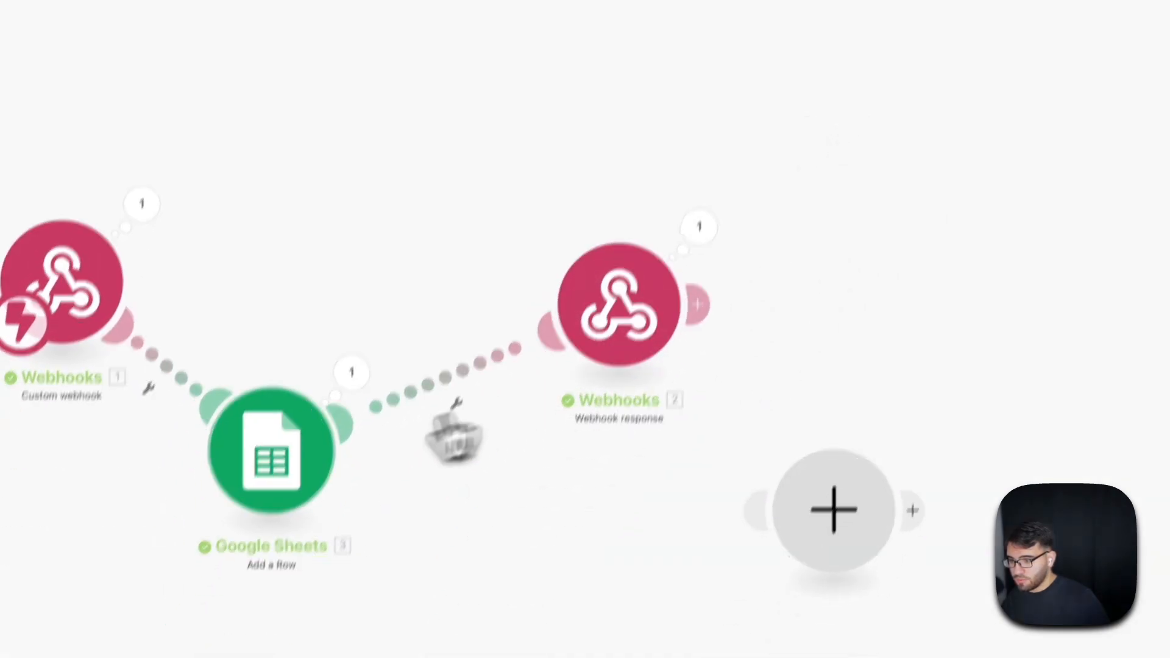
drag(283, 479, 337, 371)
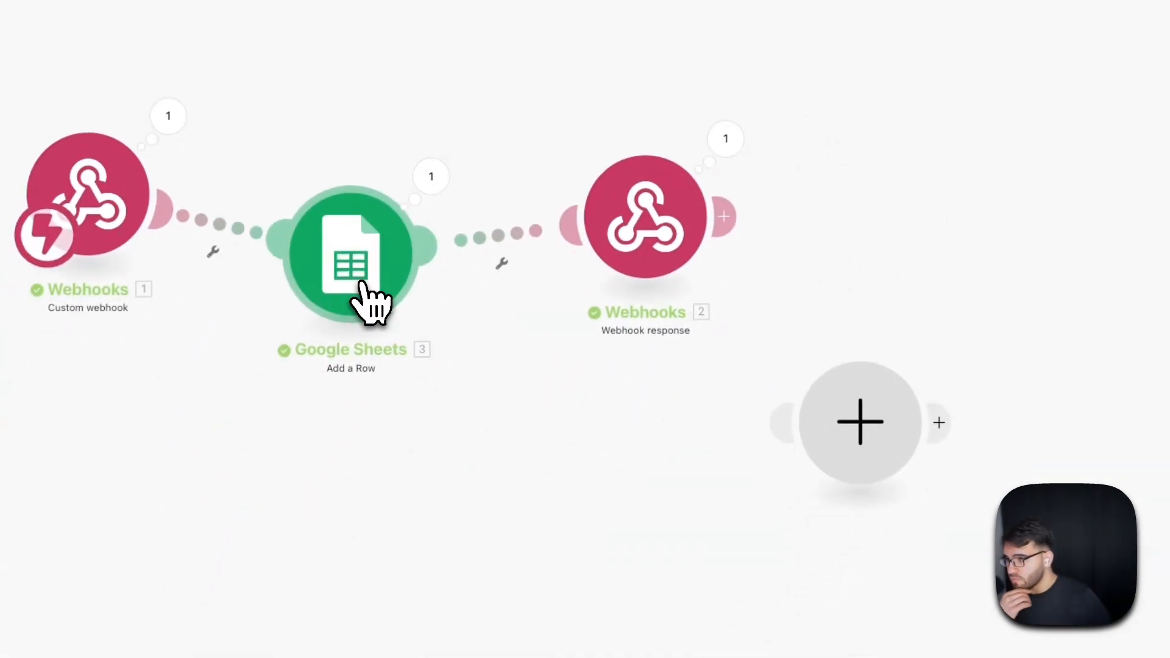
Step: Remove the Location custom header with its Google URL from the Webhook response module's settings
click(683, 250)
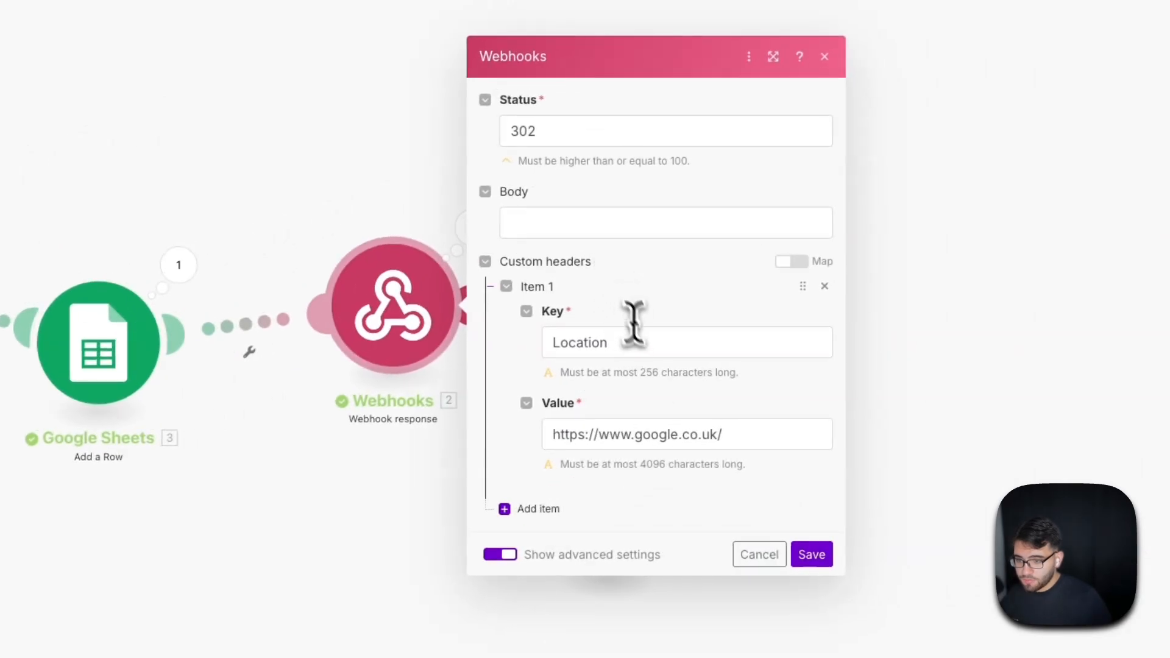
drag(633, 335, 536, 339)
key(BackSpace)
drag(724, 434, 472, 439)
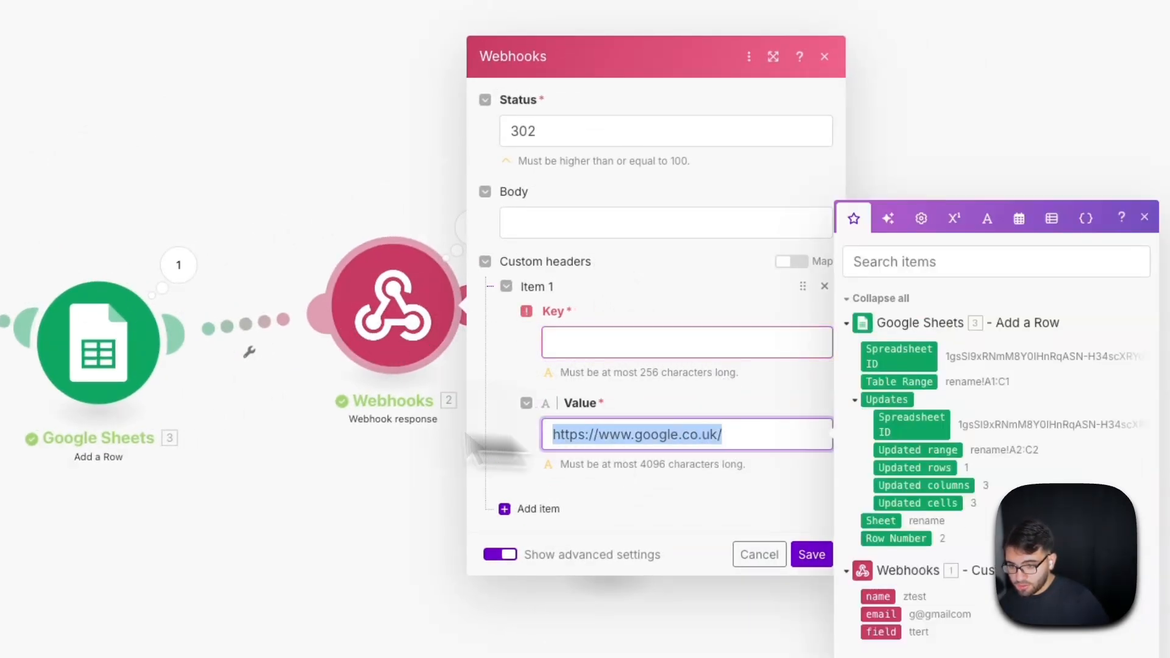
key(BackSpace)
click(776, 366)
click(825, 277)
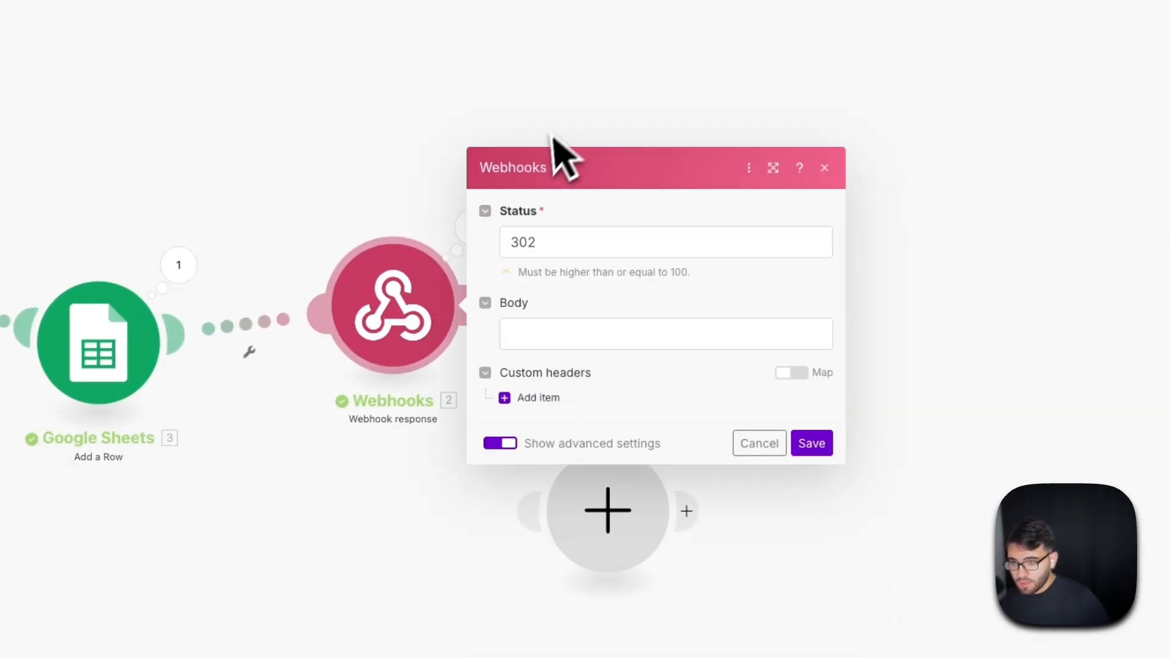
Step: Set the webhook response status to 200 and paste the JSON body { "testformresponse": "yes" }, retyping its yes value
double_click(505, 242)
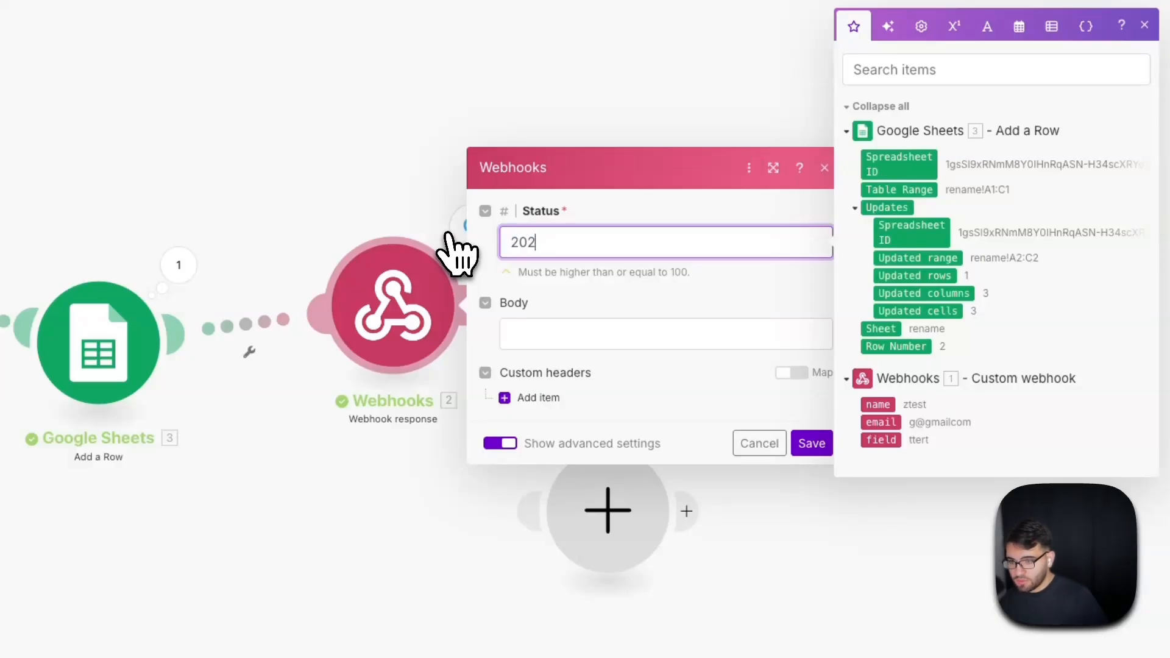
text(200)
click(527, 329)
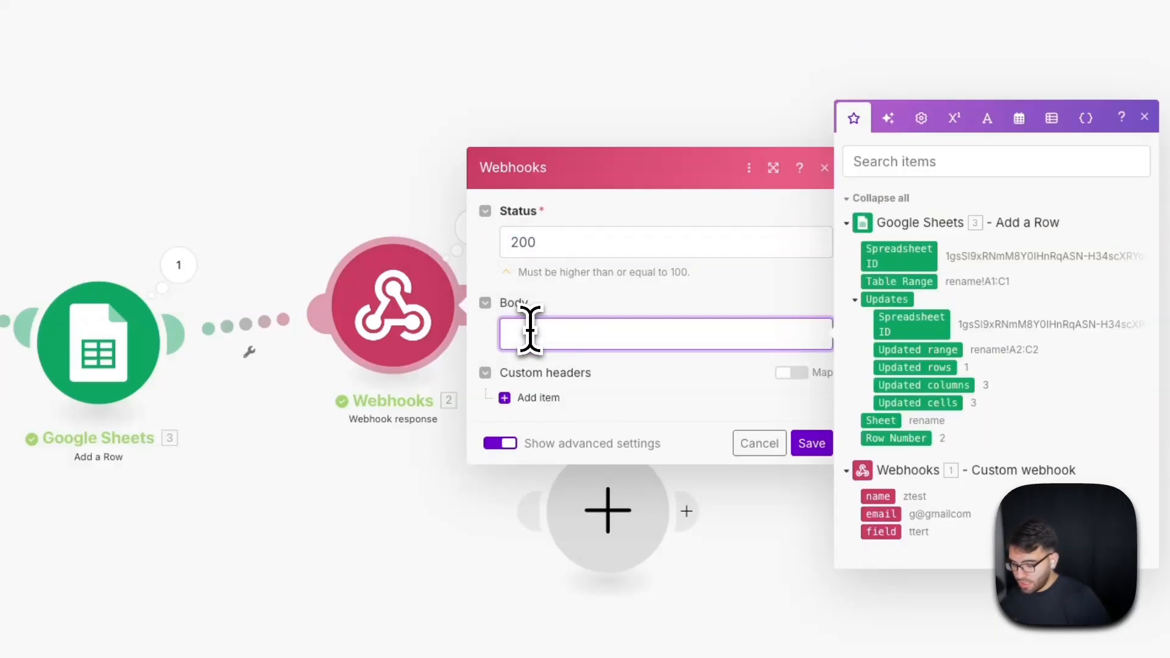
right_click(534, 333)
click(597, 452)
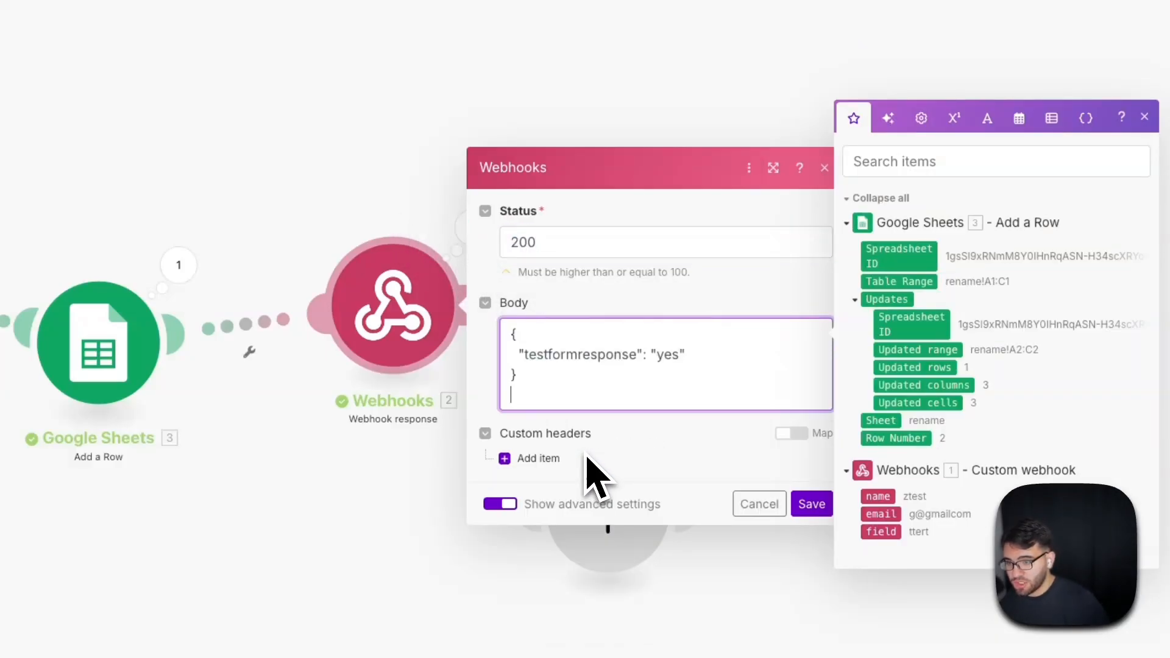
key(BackSpace)
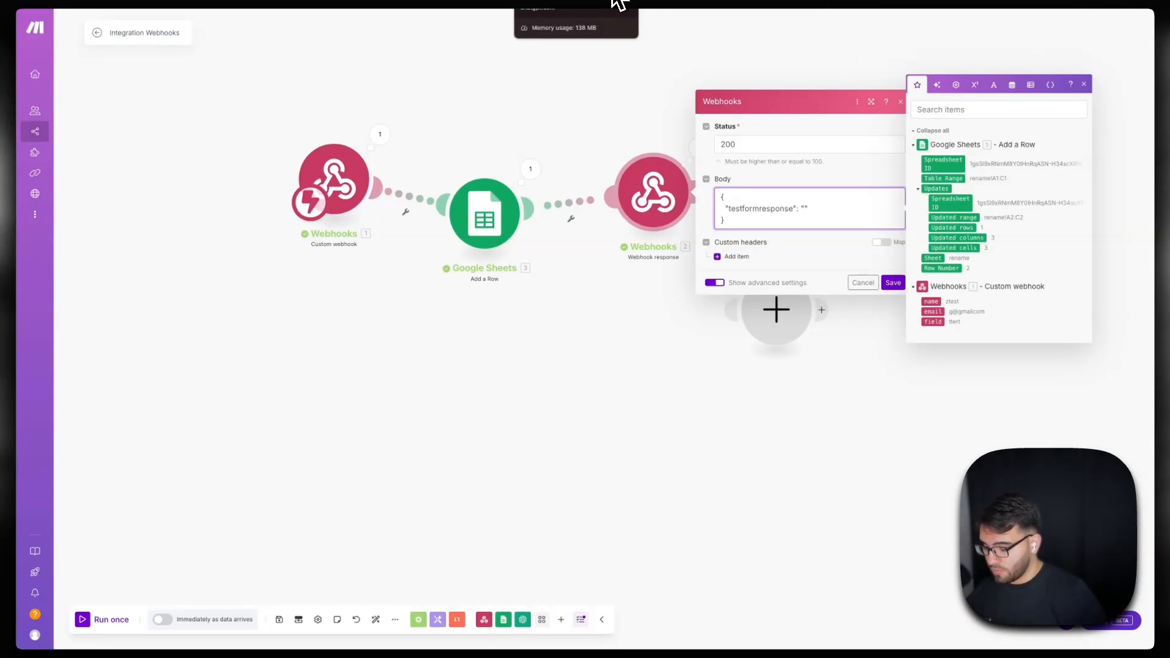
text(yes)
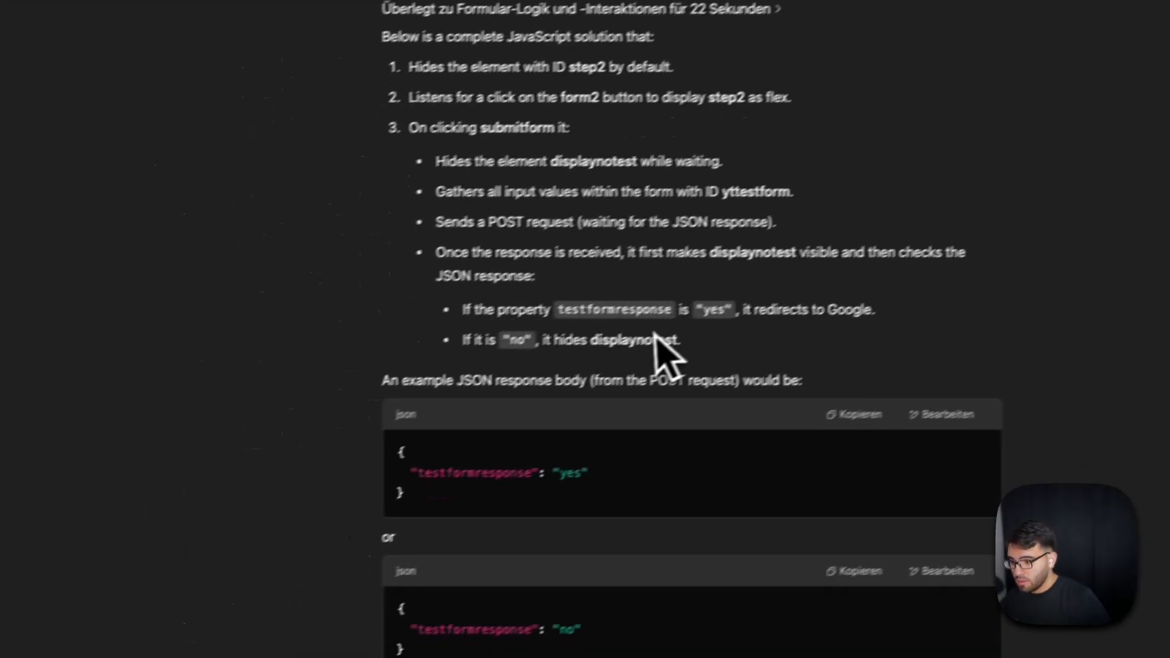
Step: Examine how the ChatGPT script hides step2, handles the form2 button and processes the submitform click
scroll(656, 333, down, 10)
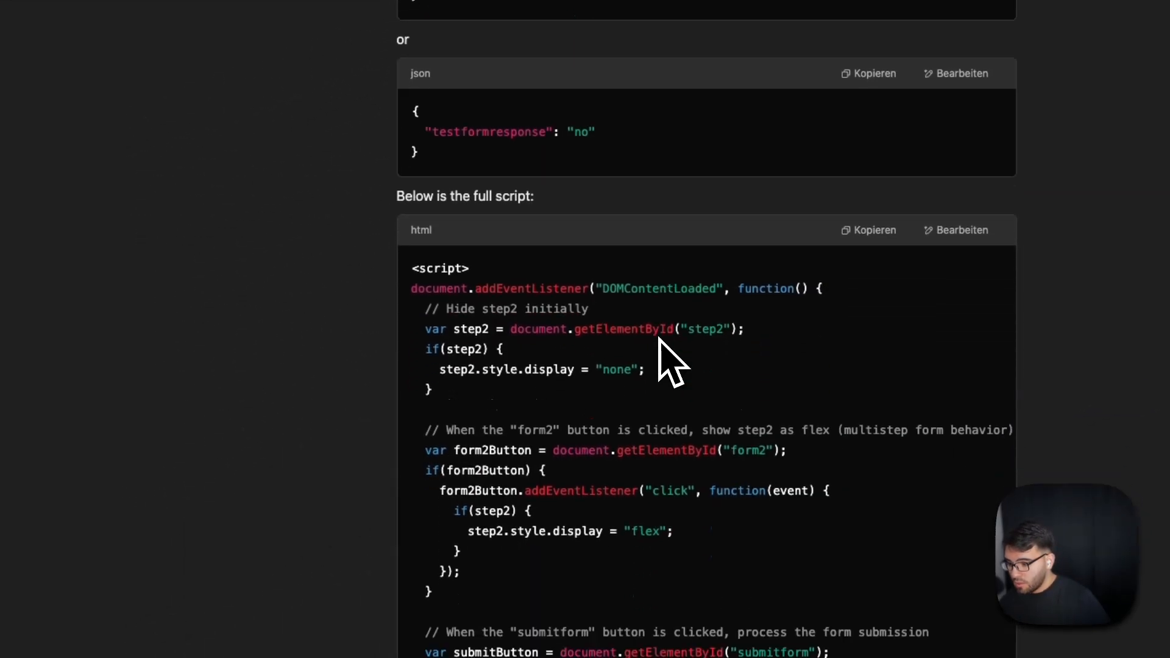
drag(390, 221, 616, 347)
scroll(674, 355, down, 1)
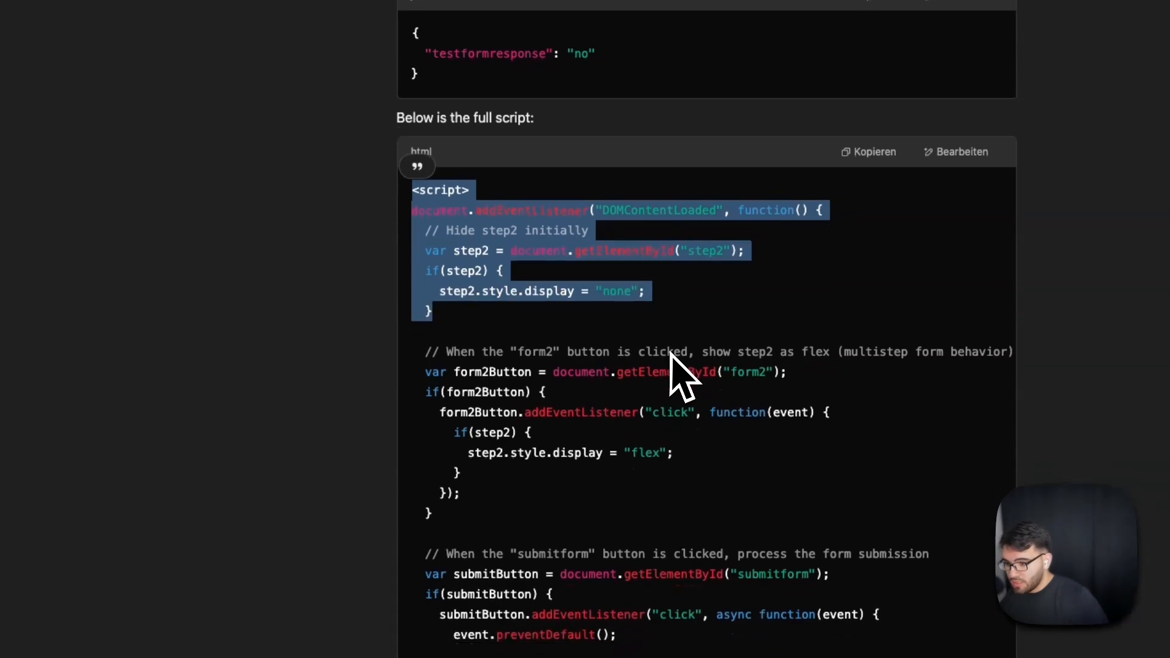
scroll(725, 387, down, 1)
click(636, 388)
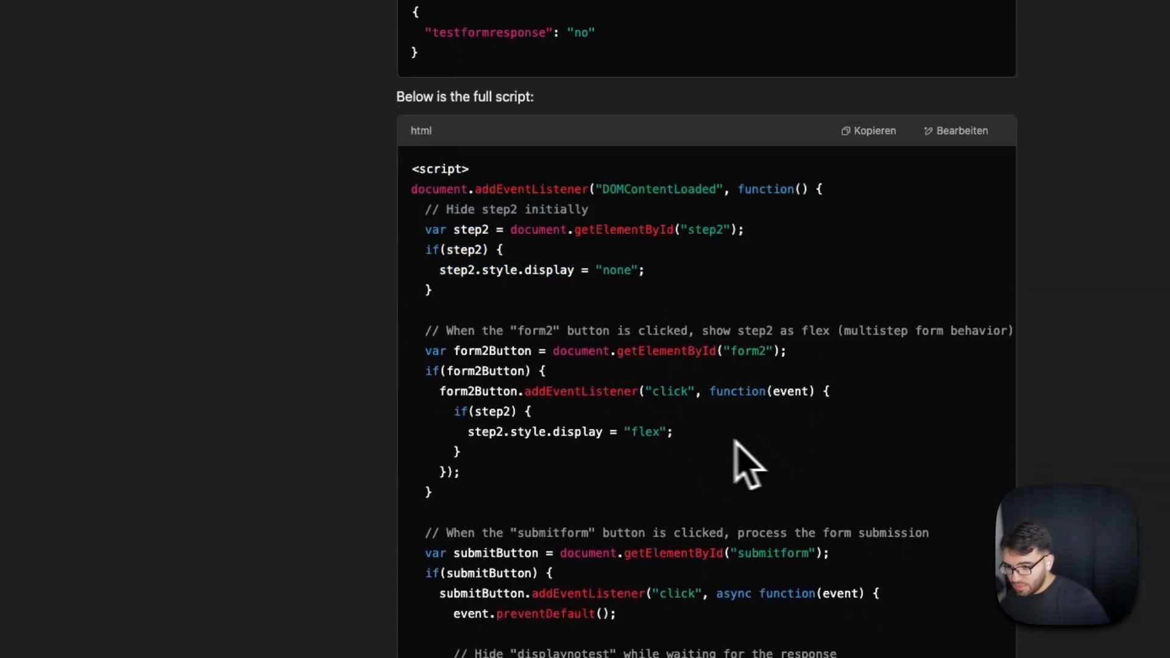
scroll(735, 441, down, 5)
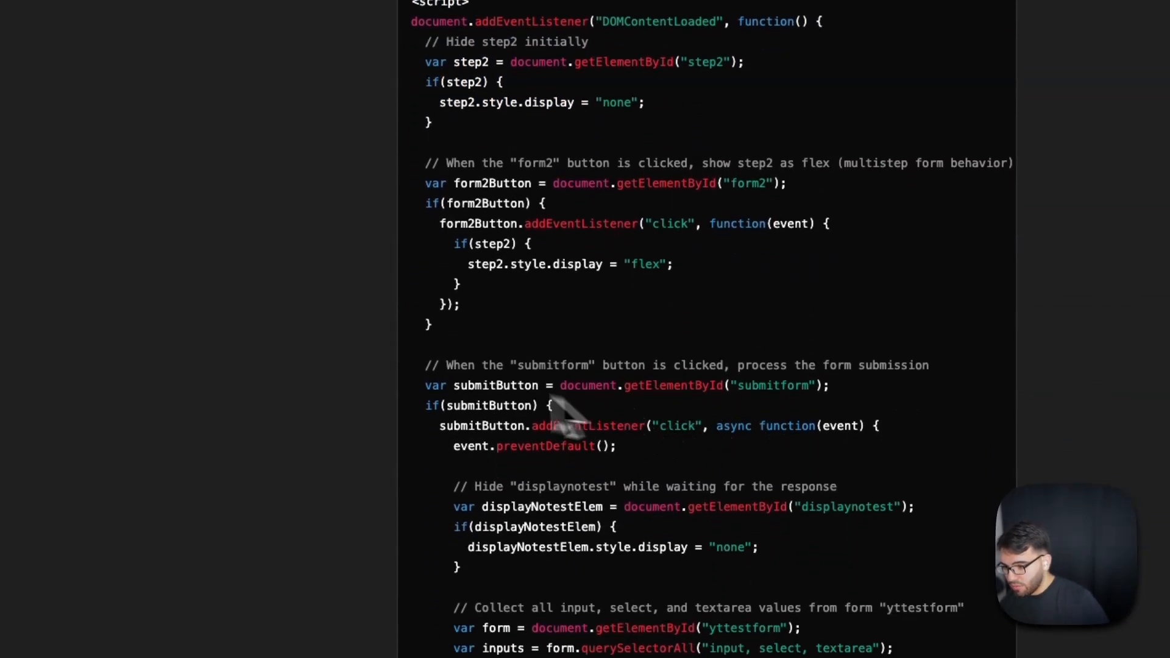
drag(455, 367, 695, 532)
scroll(683, 506, down, 8)
click(608, 236)
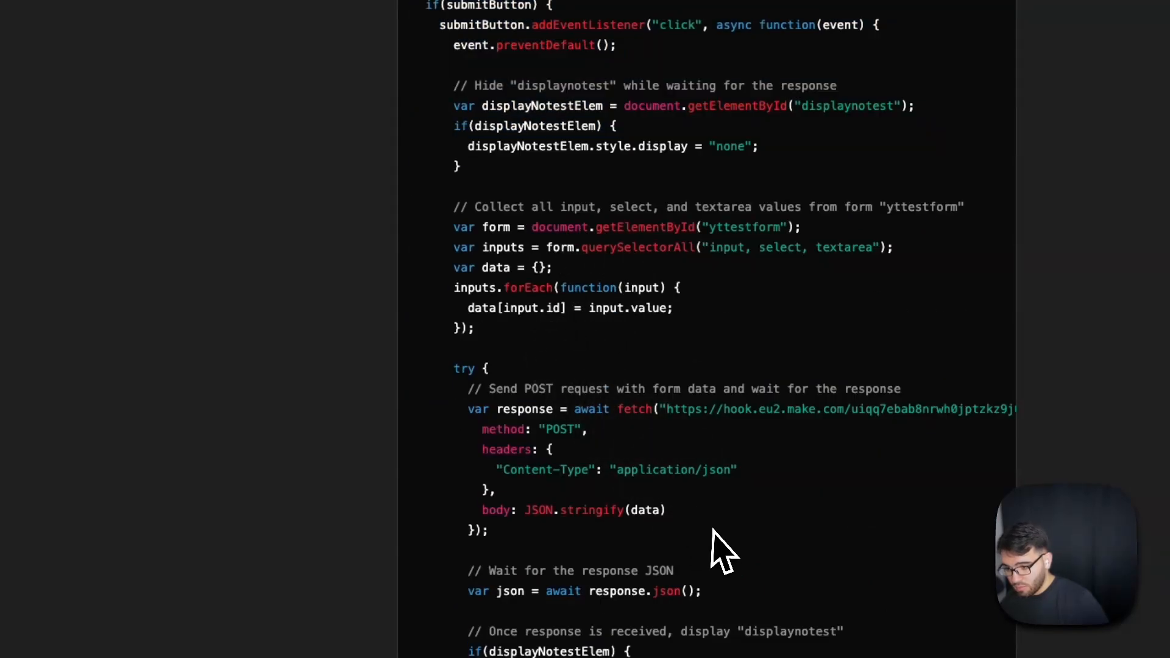
Step: Examine the script's POST request, its wait for the JSON response and its handling of yes and no
drag(554, 366, 714, 425)
scroll(761, 492, down, 8)
drag(579, 35, 598, 205)
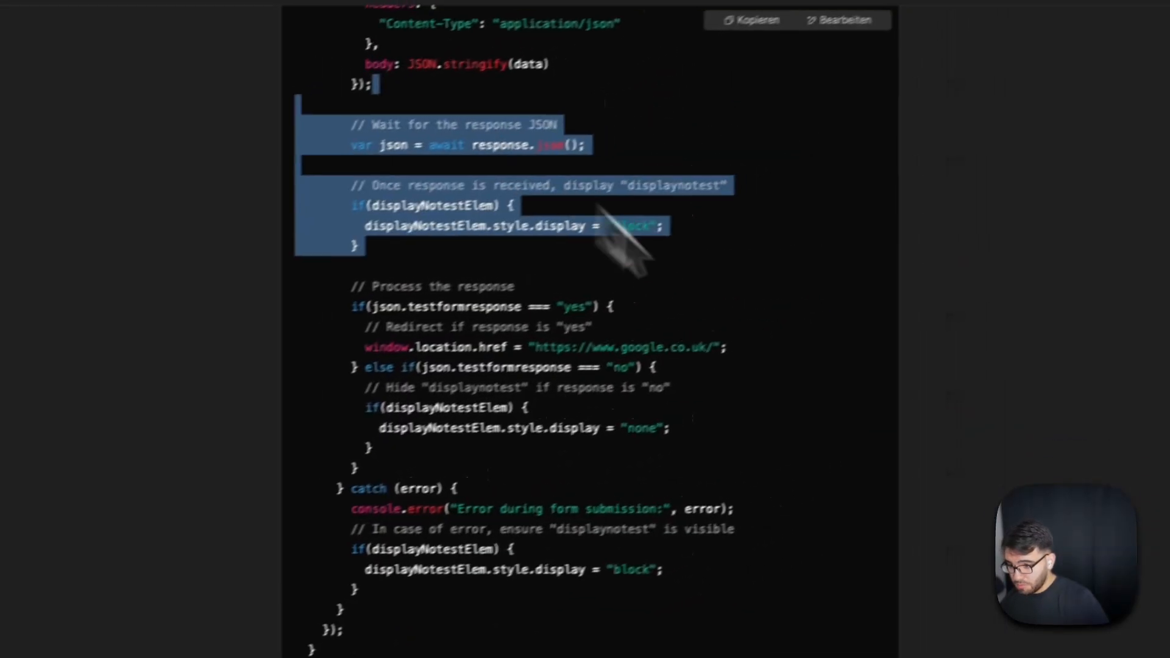
drag(655, 435, 443, 294)
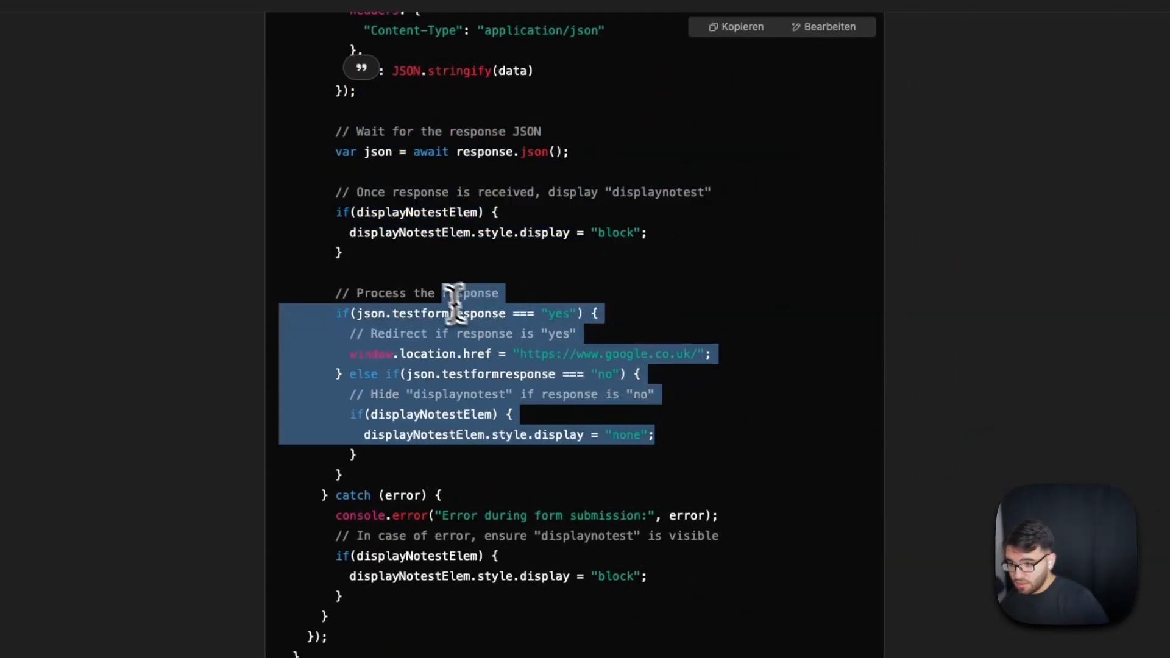
click(681, 378)
drag(492, 375, 564, 435)
click(576, 458)
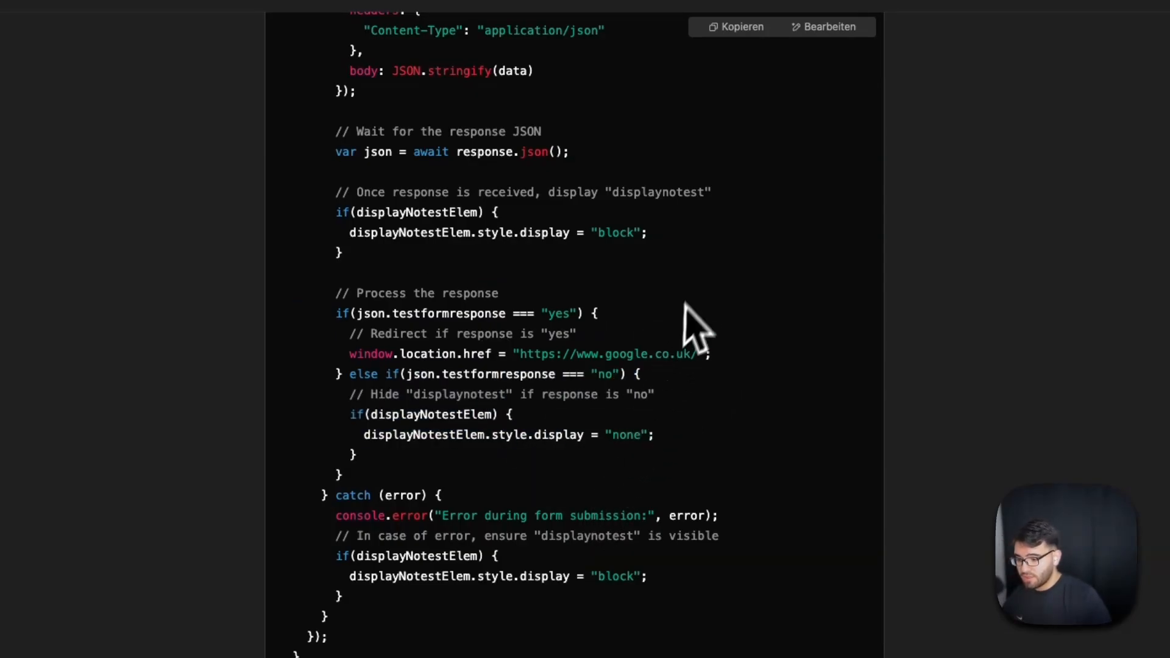
Step: Copy the full form script from the ChatGPT answer
scroll(695, 329, down, 6)
scroll(705, 313, up, 7)
click(738, 27)
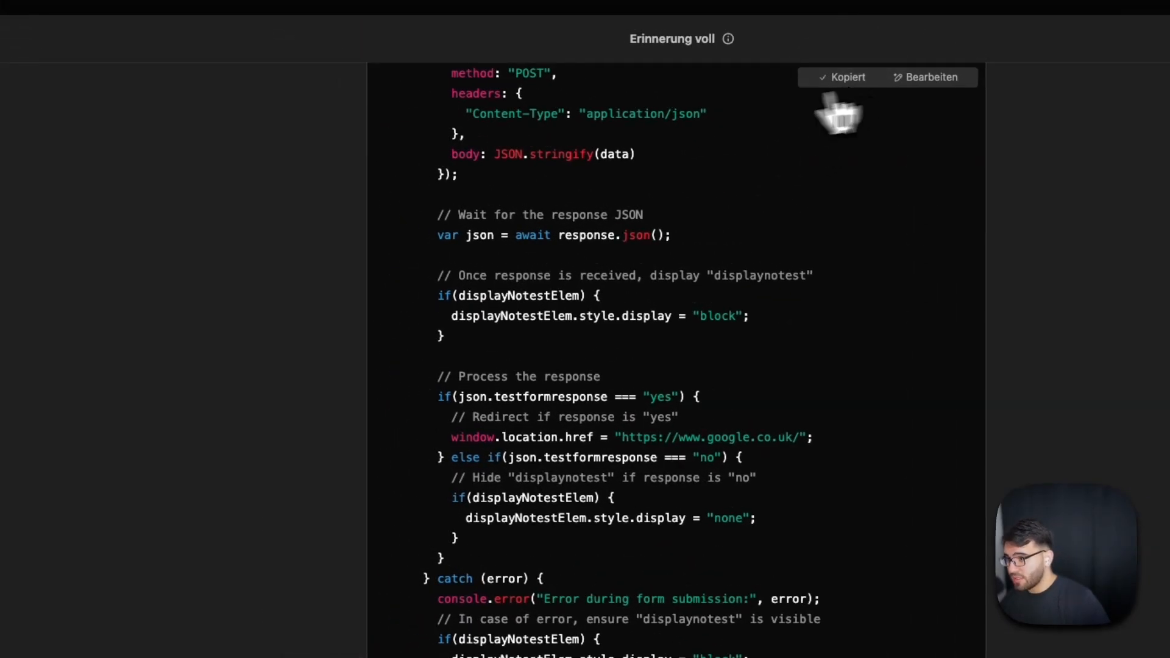
Step: Paste the copied form script into the testt page's custom code before the </body> tag and save the page settings in Webflow
click(298, 3)
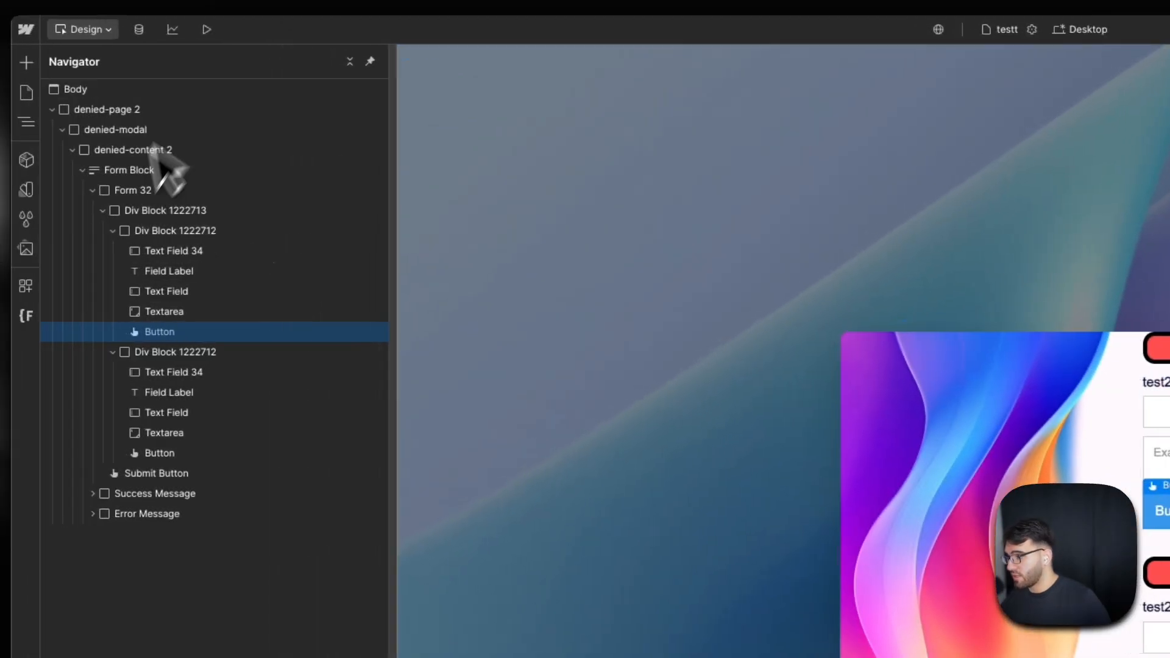
click(1032, 29)
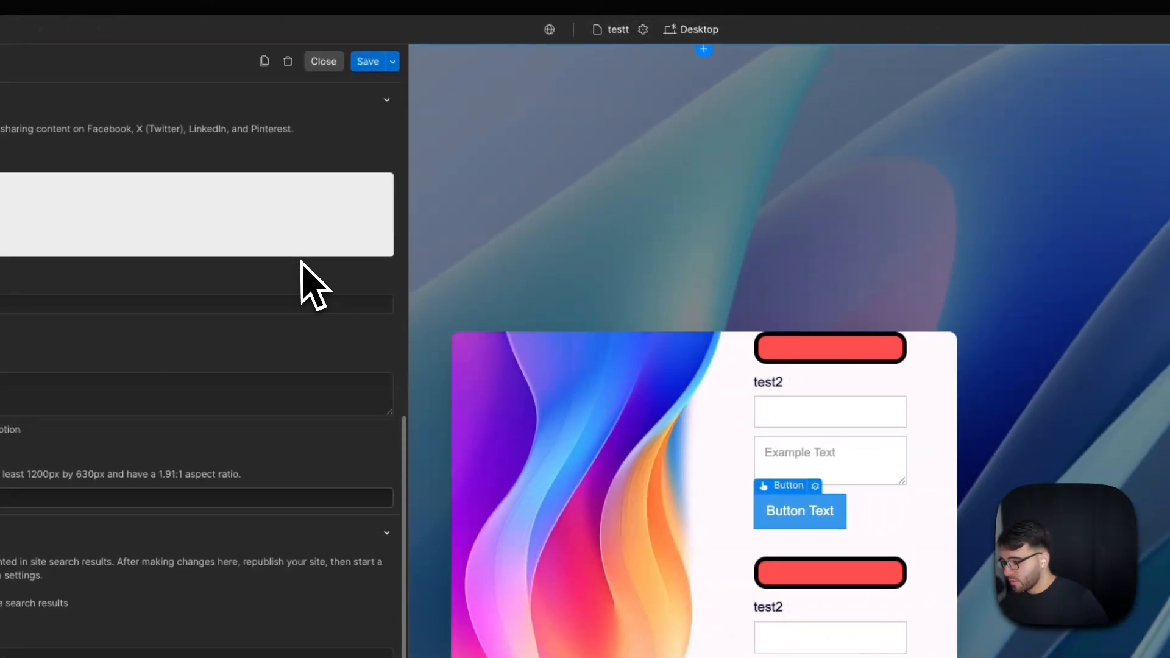
scroll(301, 261, down, 5)
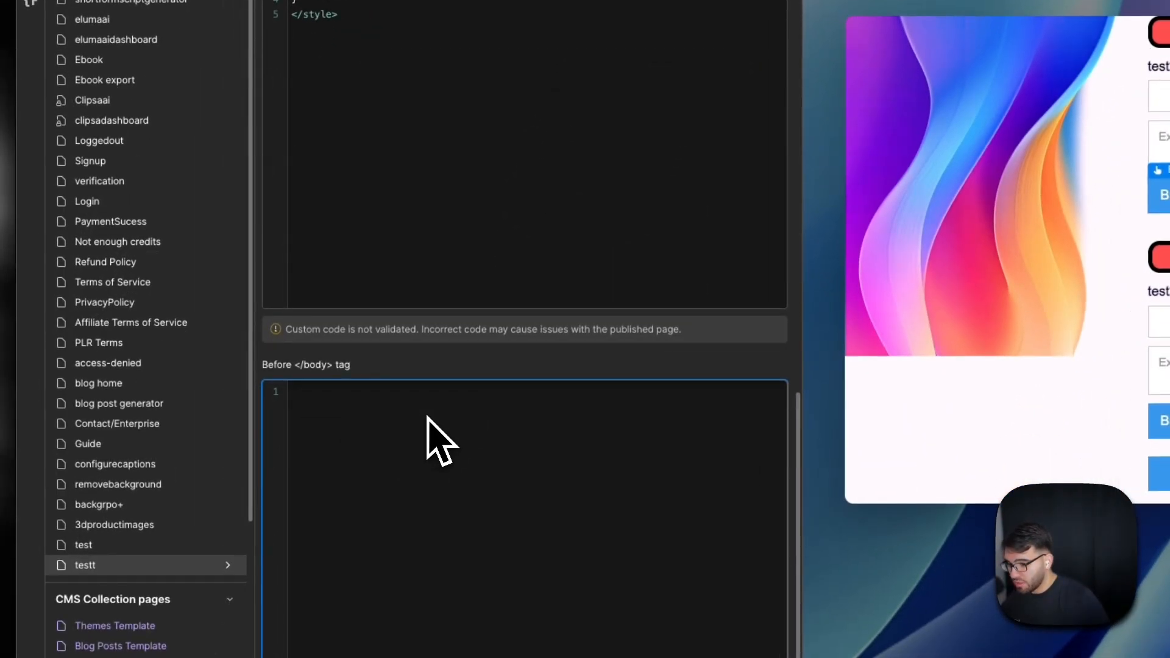
right_click(411, 445)
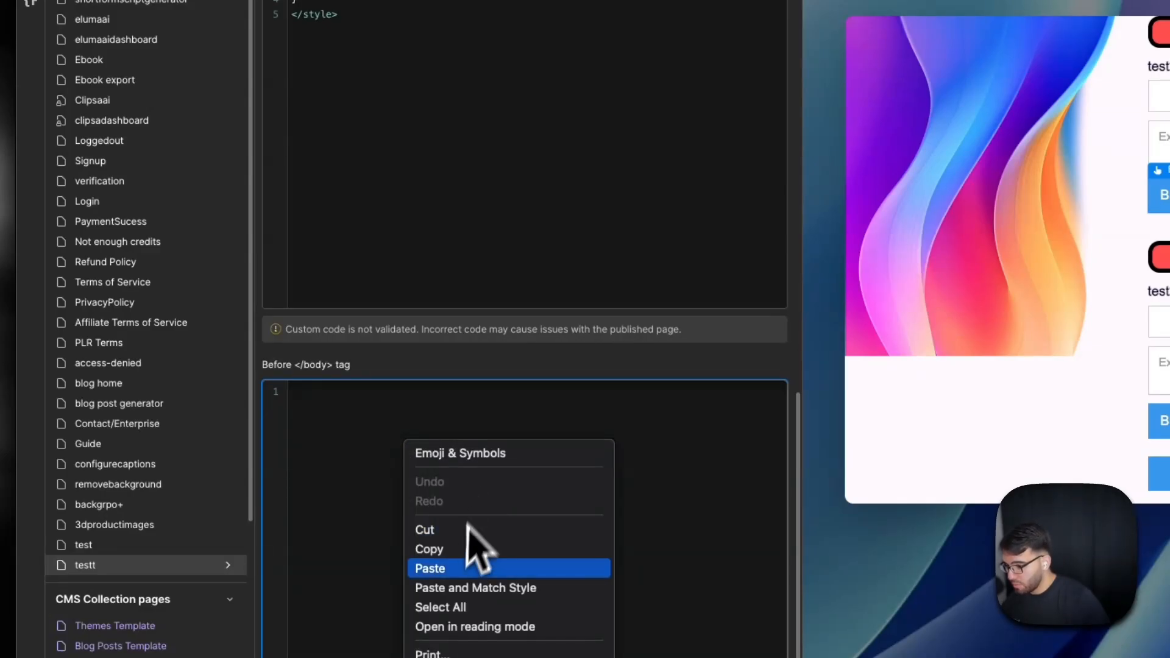
click(456, 567)
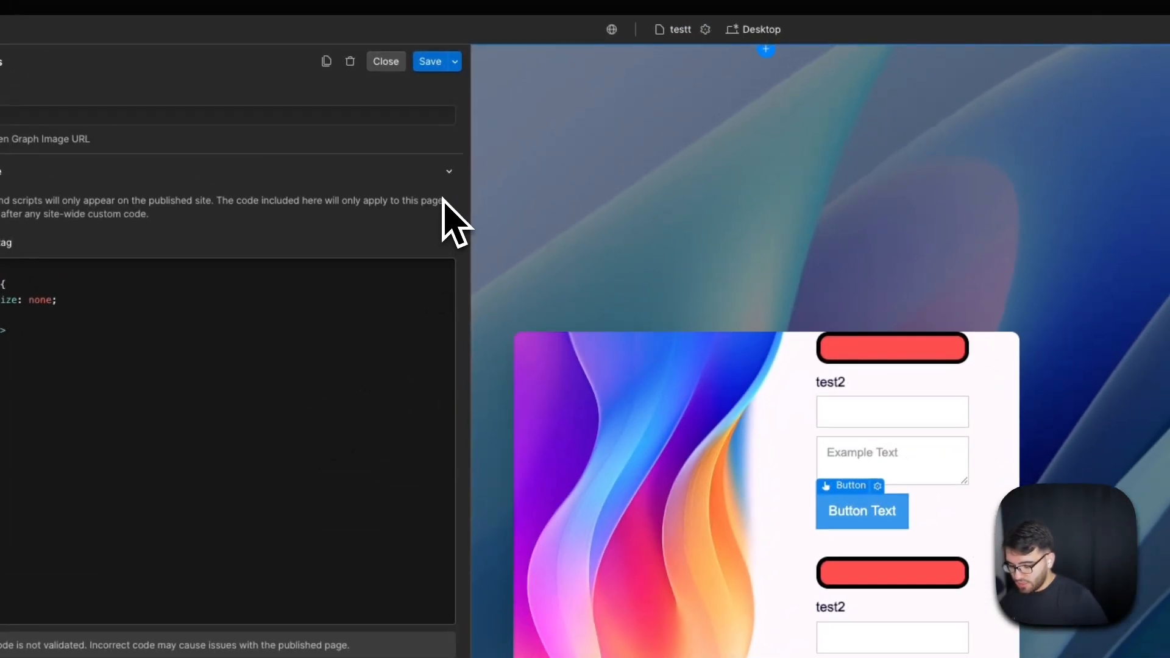
click(439, 86)
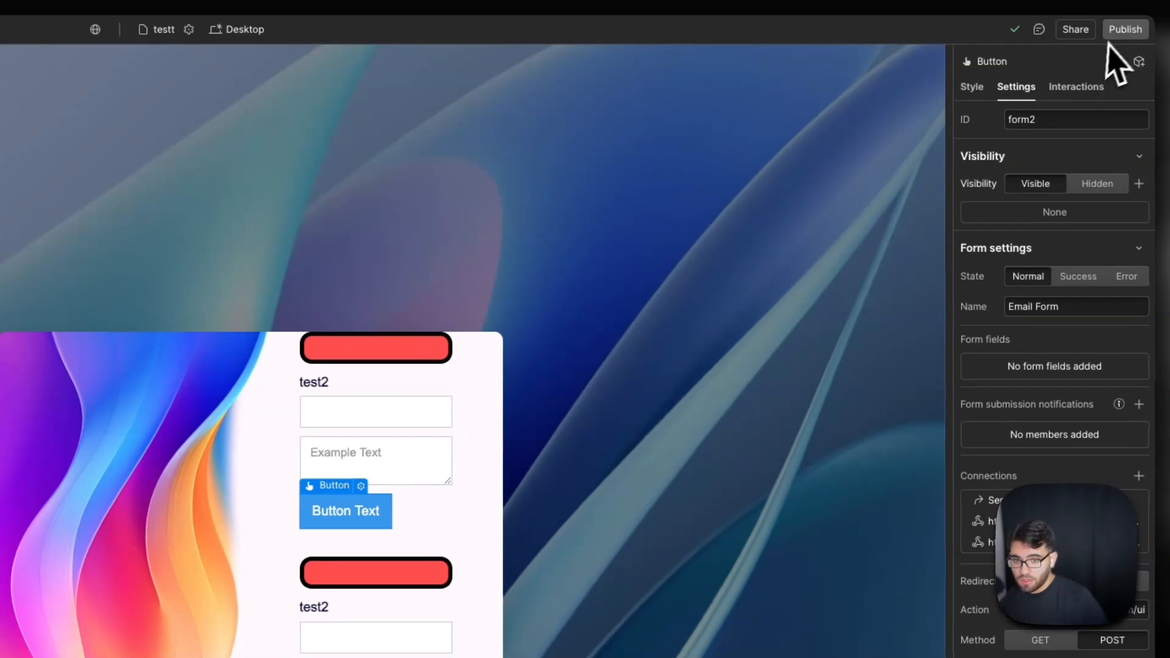
Step: Publish the Webflow site with the new page script
click(1112, 30)
click(1030, 296)
click(637, 332)
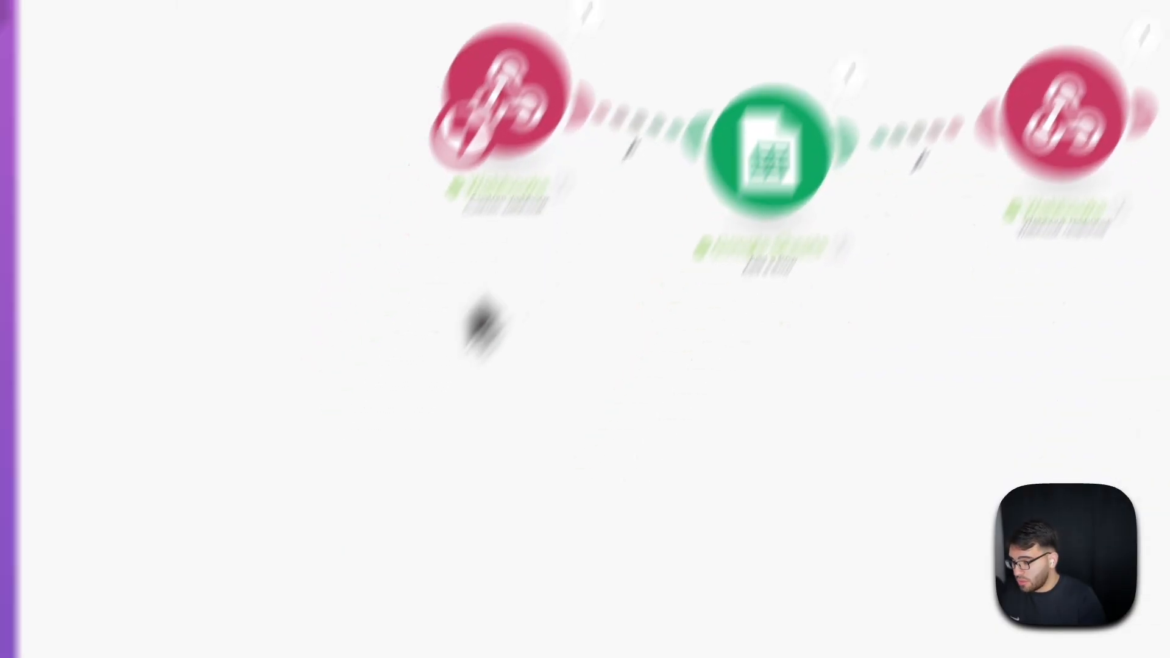
Step: Check the Make scenario, the Google Sheet and the first step of the published form
click(145, 600)
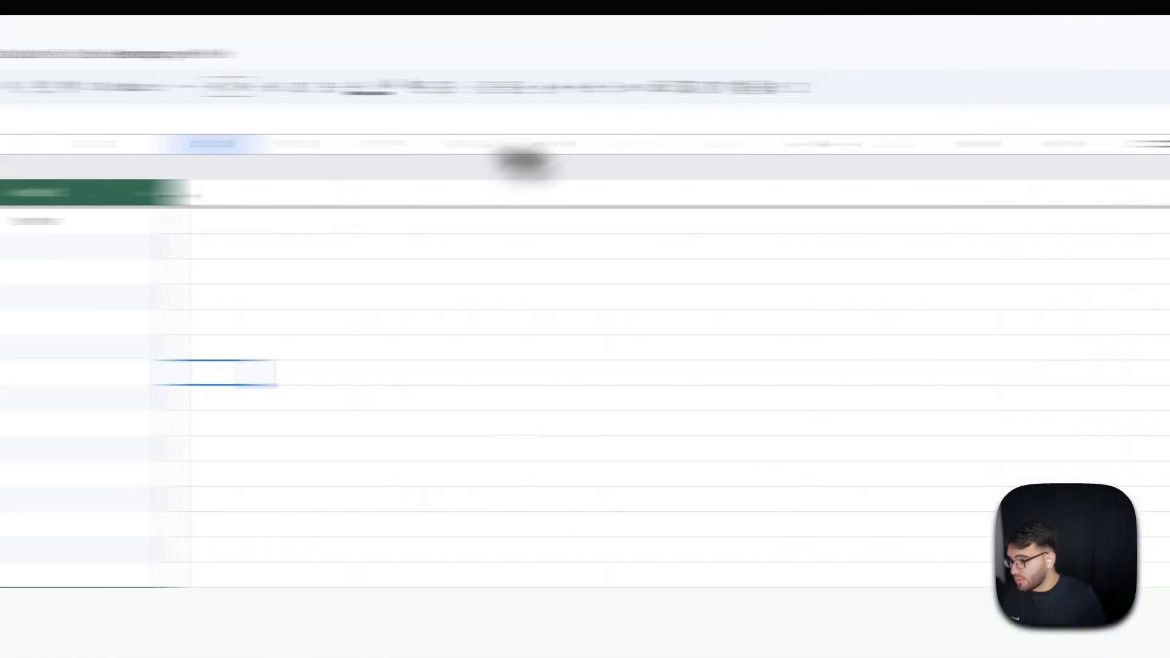
click(457, 345)
click(648, 323)
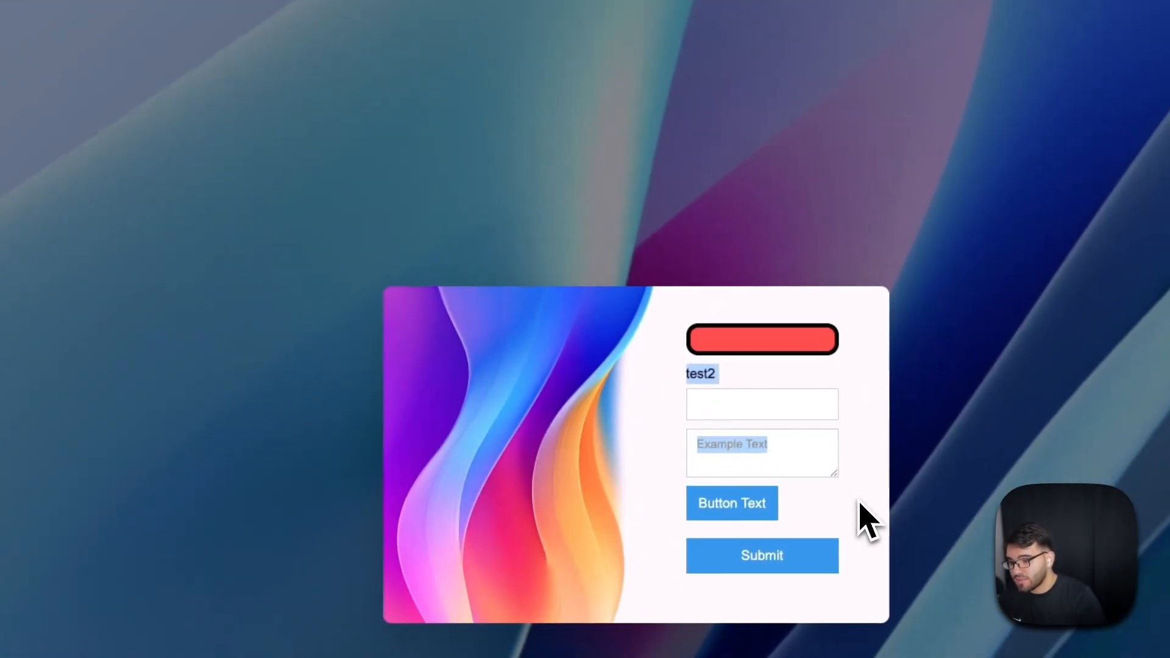
drag(737, 374, 734, 352)
click(722, 311)
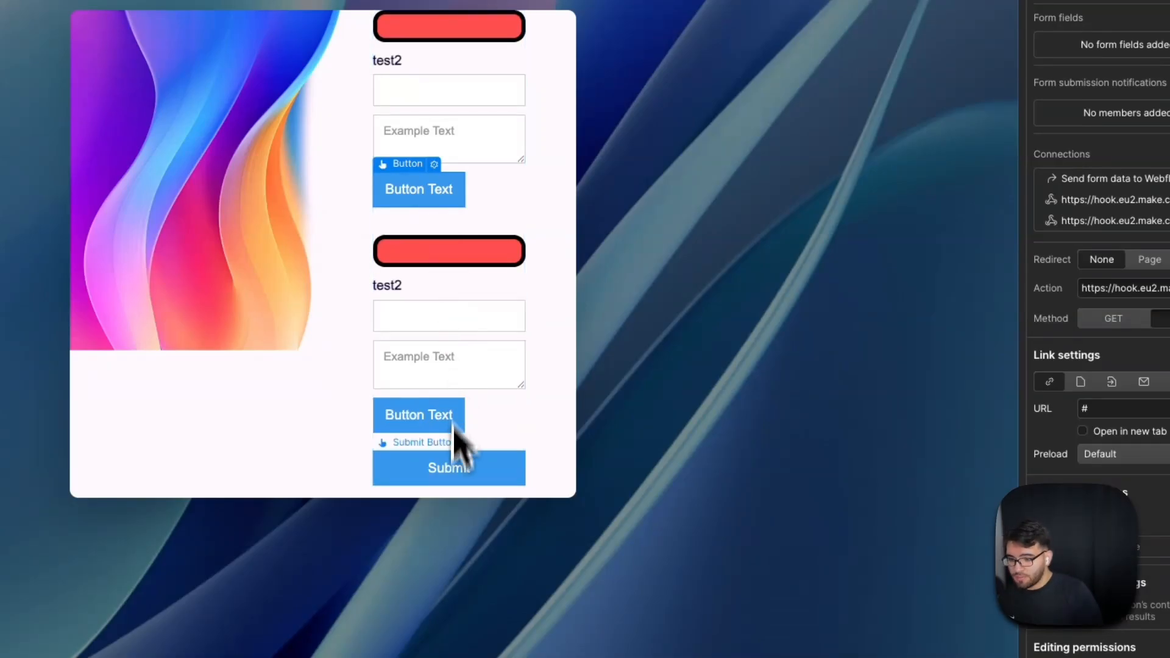
Step: Ask ChatGPT to keep the submit button hidden by default and display it only after form2 gets clicked
click(454, 469)
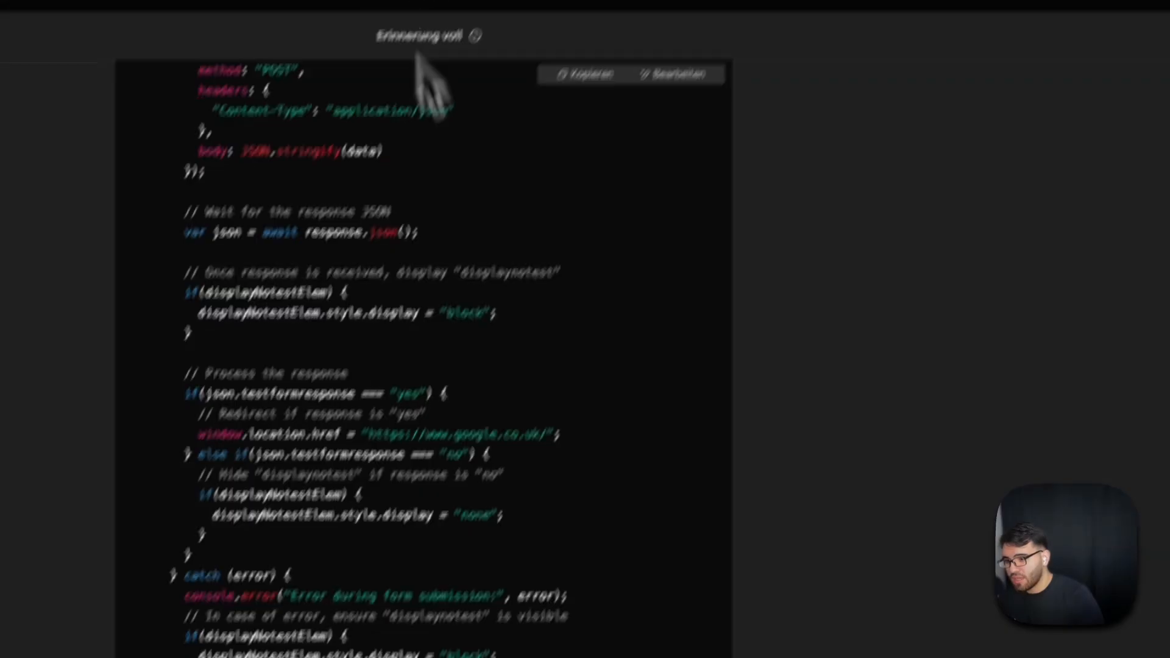
scroll(548, 475, down, 15)
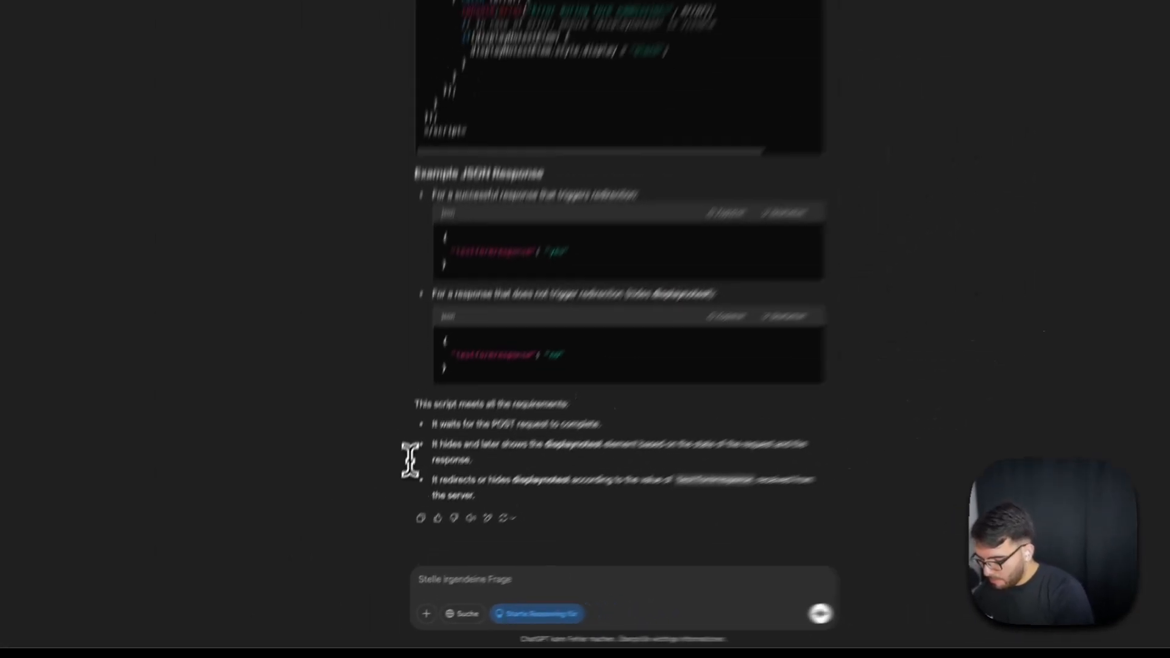
text(make that the submit button as standard is hidden and only gets display after the)
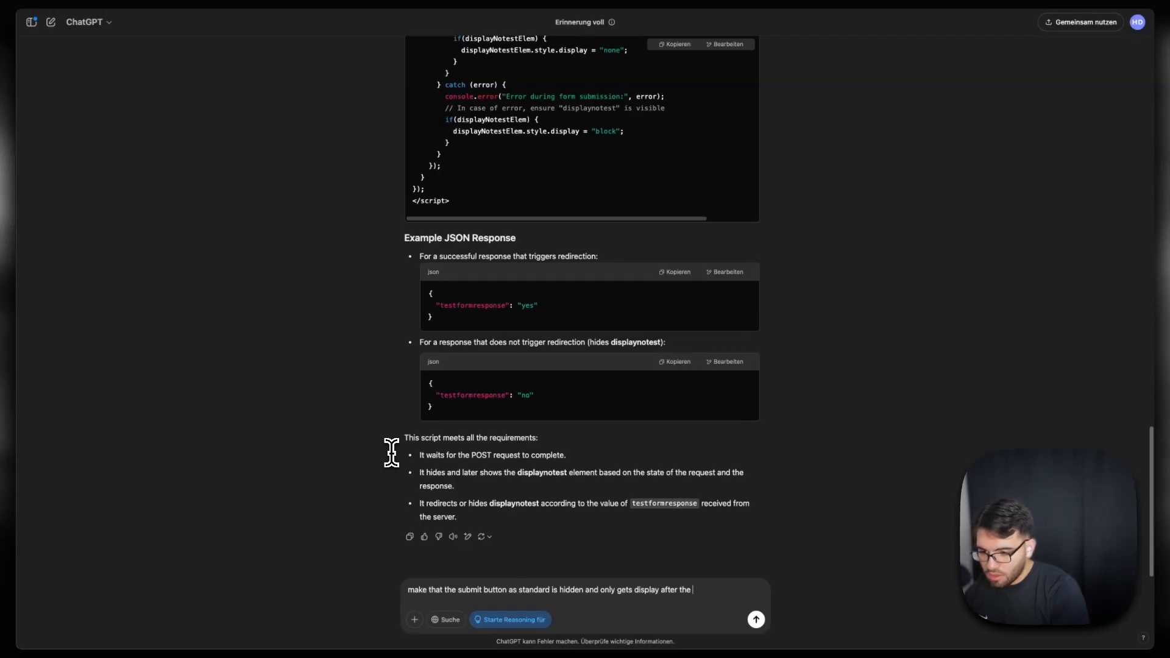
scroll(330, 353, up, 15)
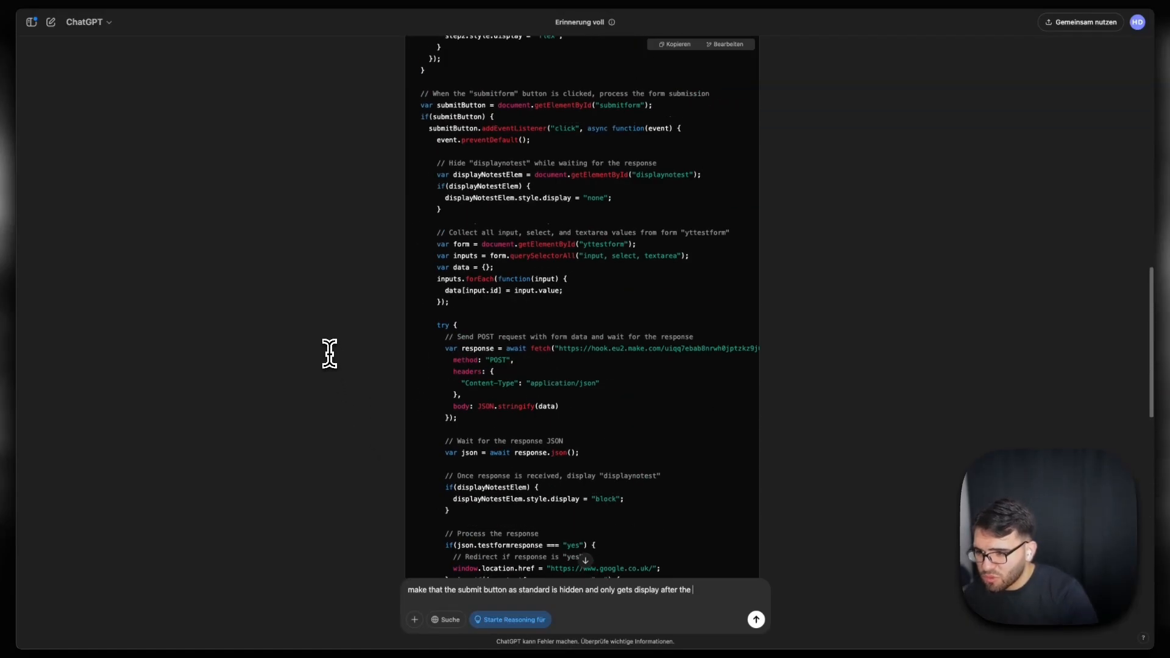
scroll(573, 439, up, 3)
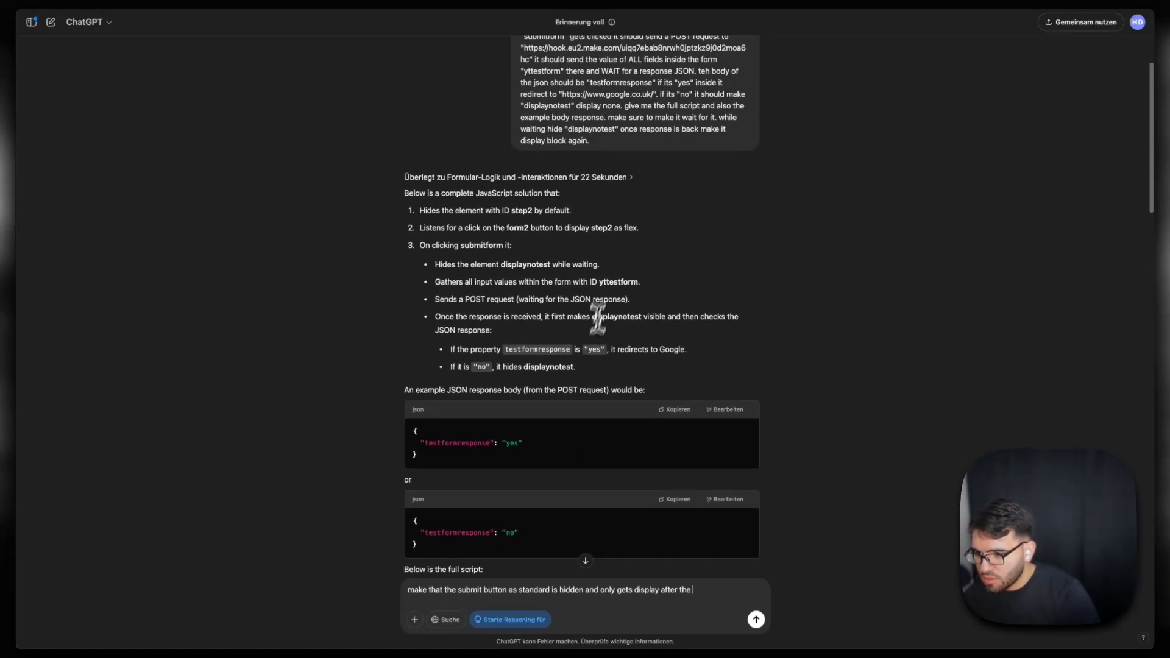
scroll(576, 366, up, 1)
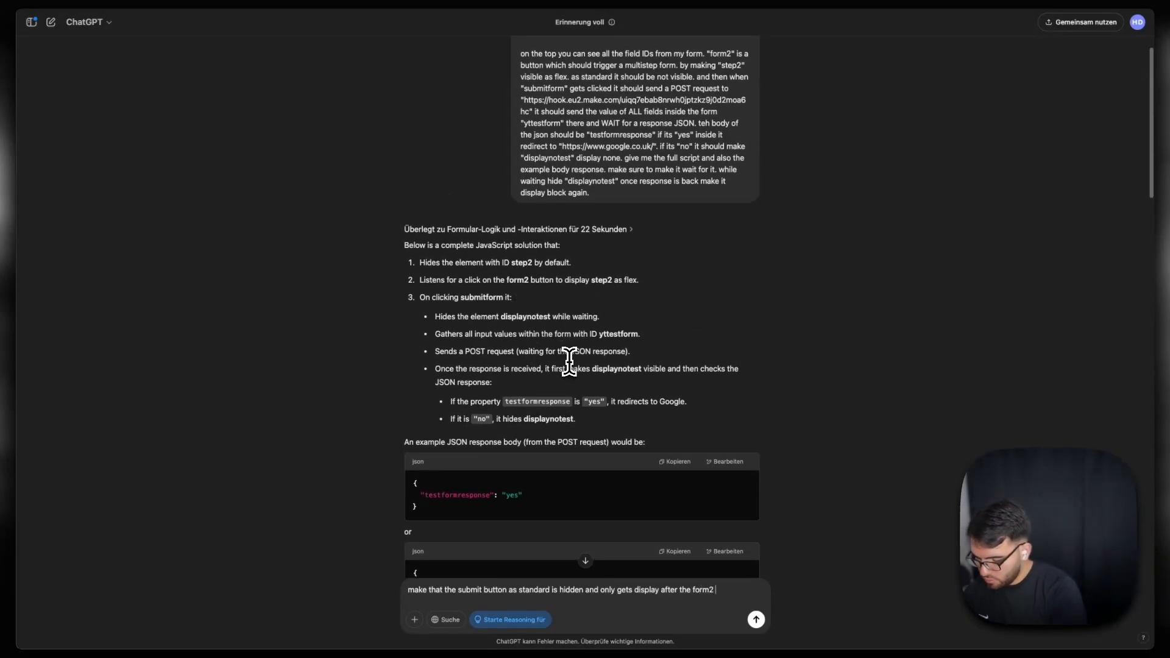
text(licked)
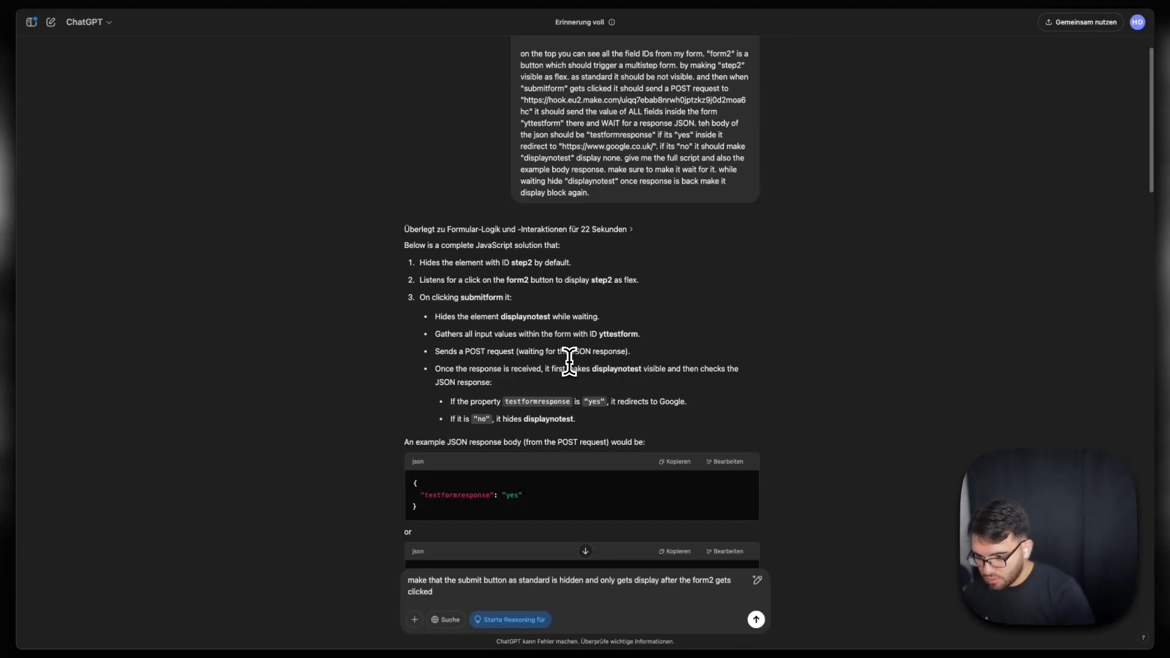
key(Return)
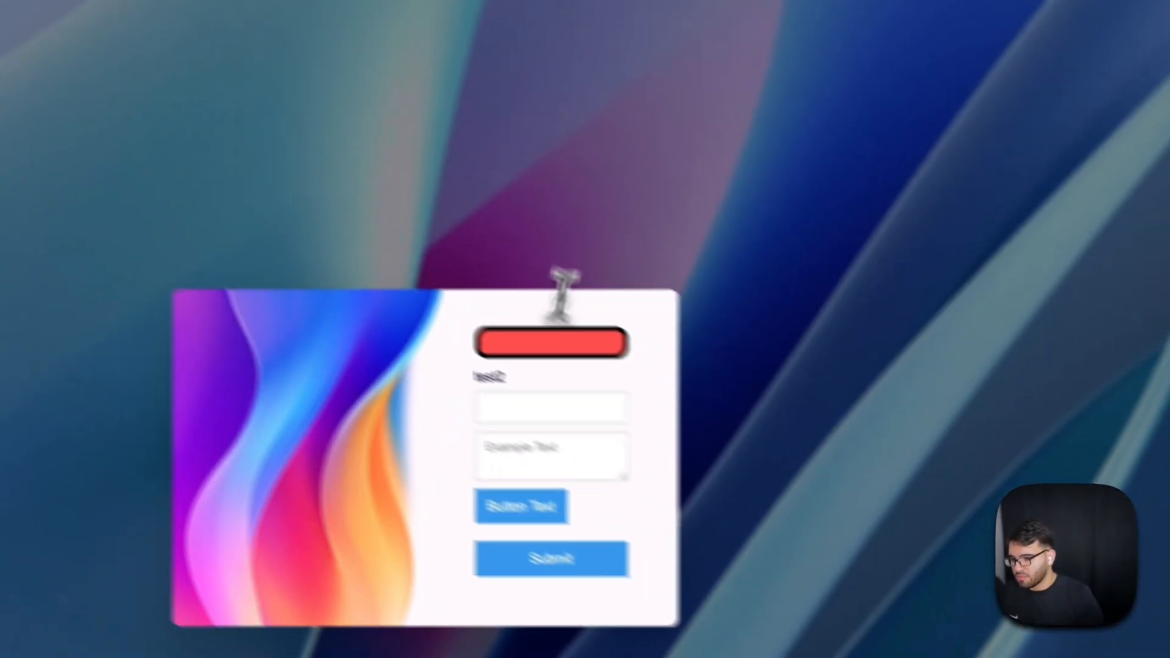
Step: Fill the published form's first text field, test2 field and text area each with test
click(535, 329)
text(te)
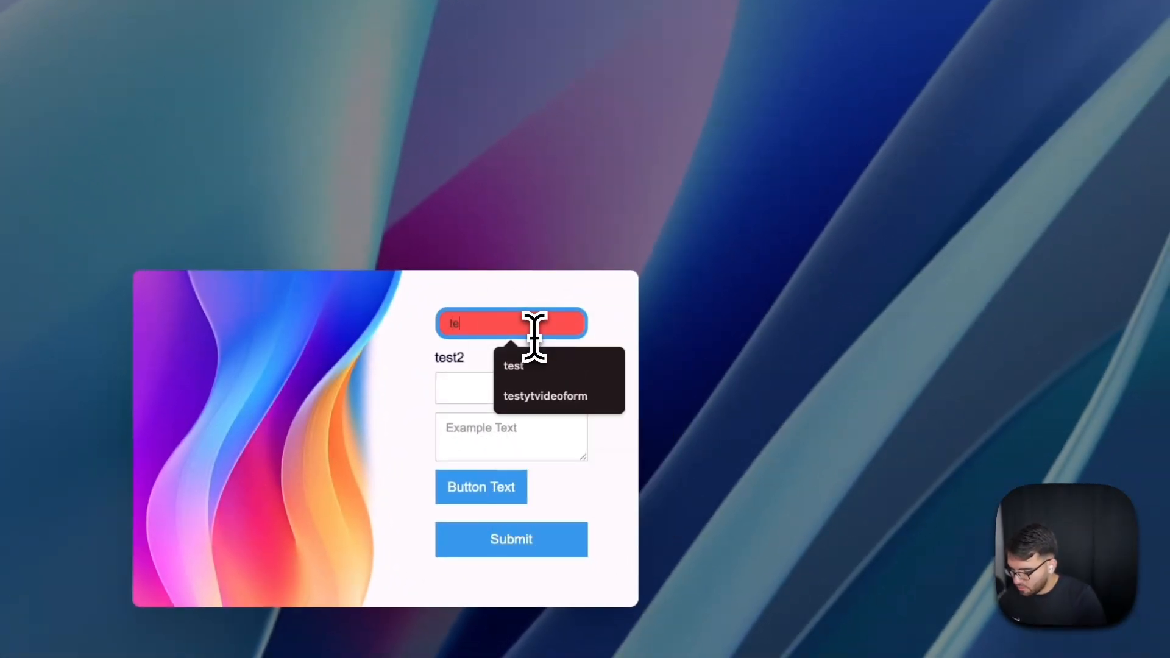
text(st)
click(539, 233)
click(484, 387)
text(test)
click(481, 442)
text(te)
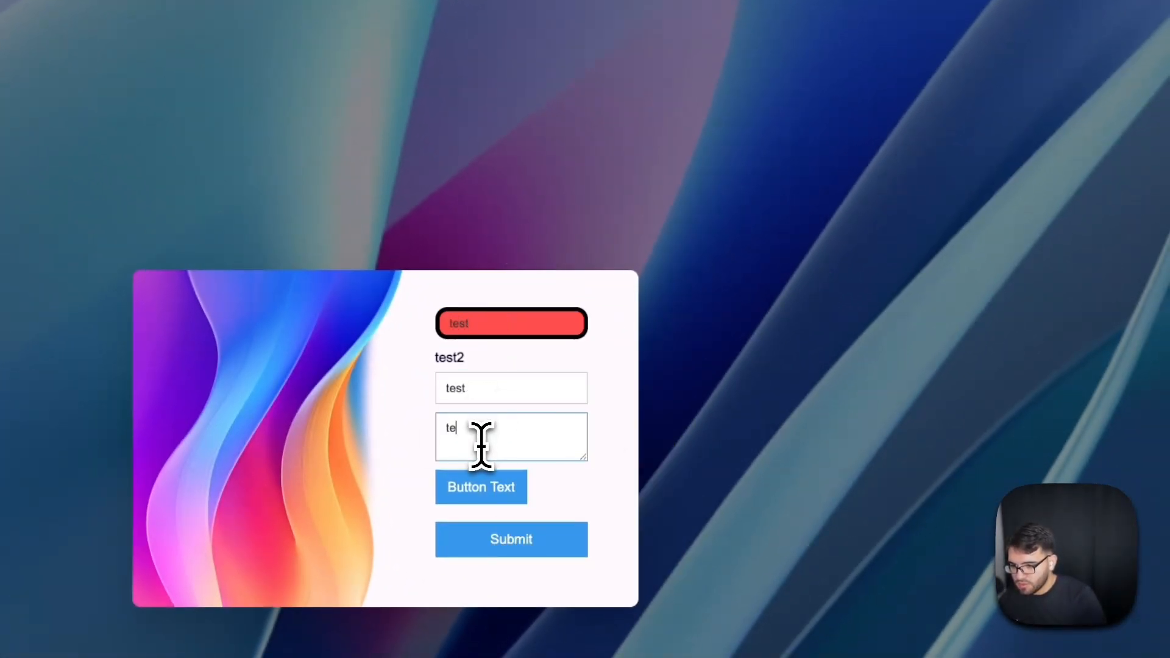
text(st)
right_click(495, 536)
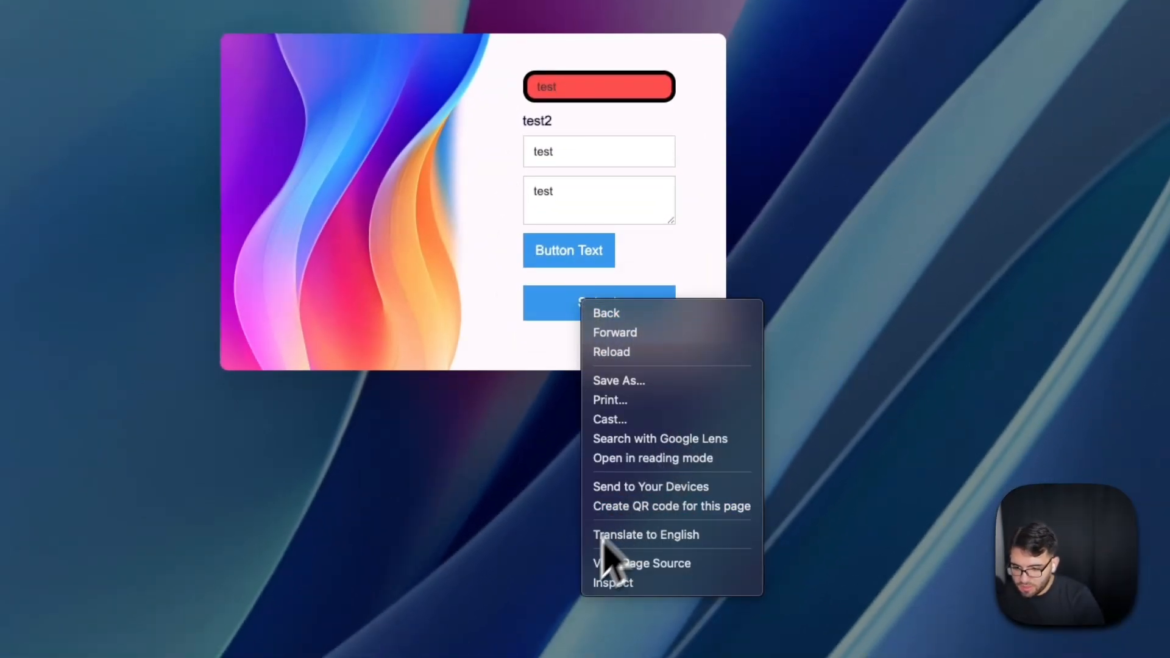
click(454, 469)
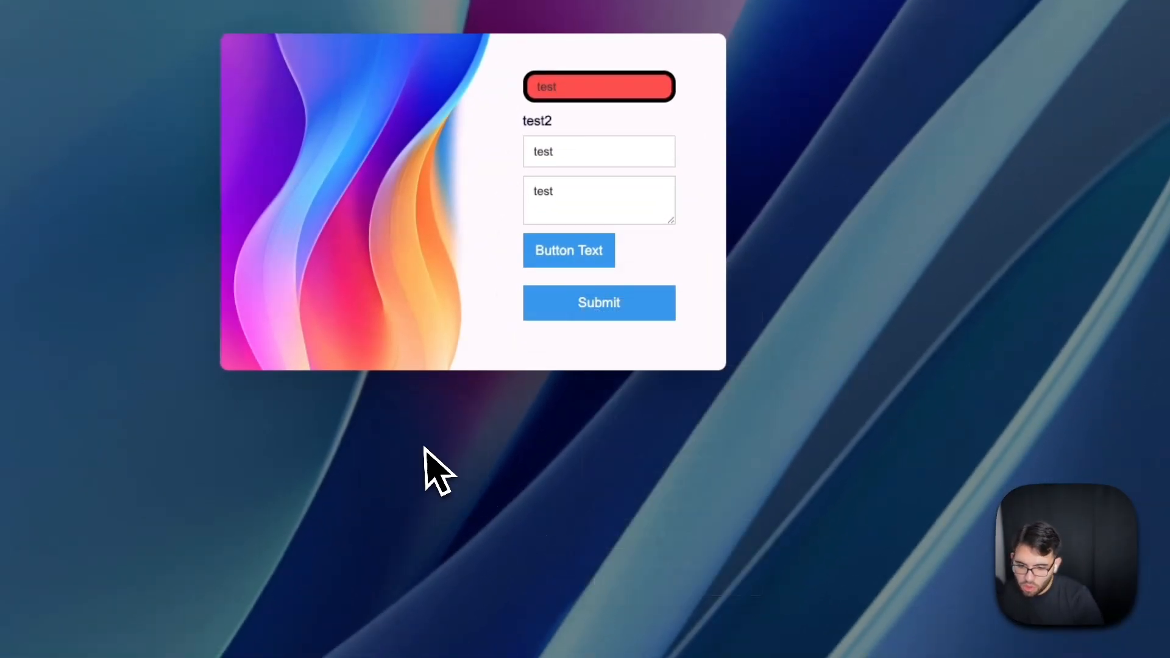
Step: Advance the published form past its first step and check which fields it displays
click(595, 263)
drag(537, 217, 684, 376)
click(684, 374)
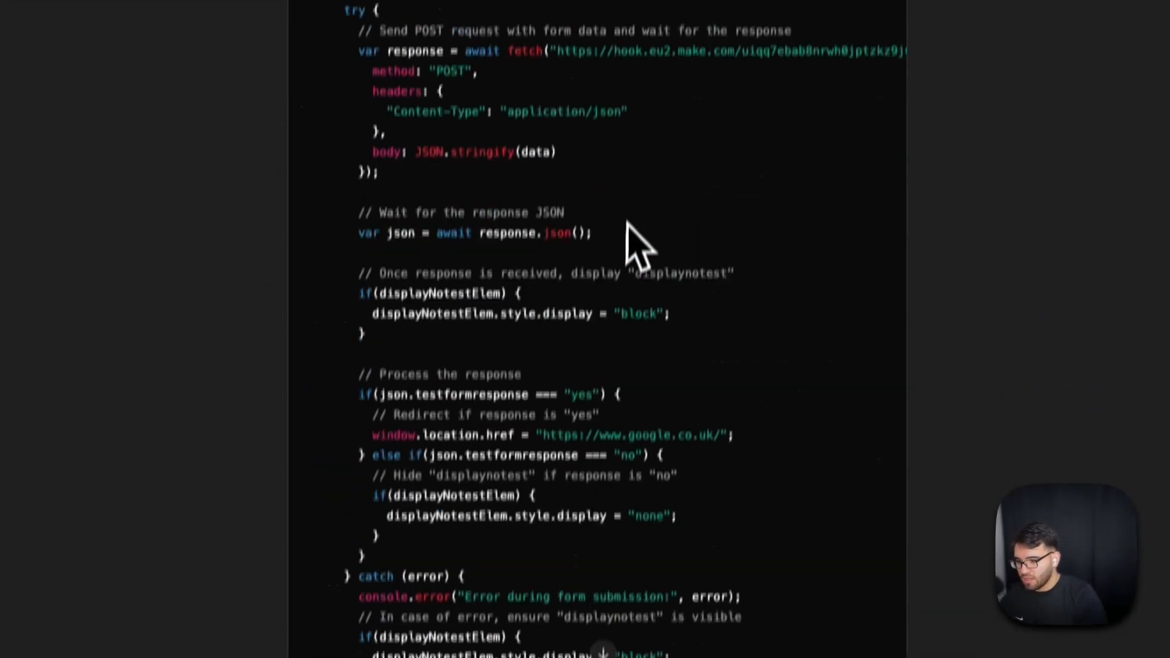
Step: Look up the first form block's ID in Webflow and ask ChatGPT to hide "step1" after form2 gets clicked
scroll(631, 244, down, 10)
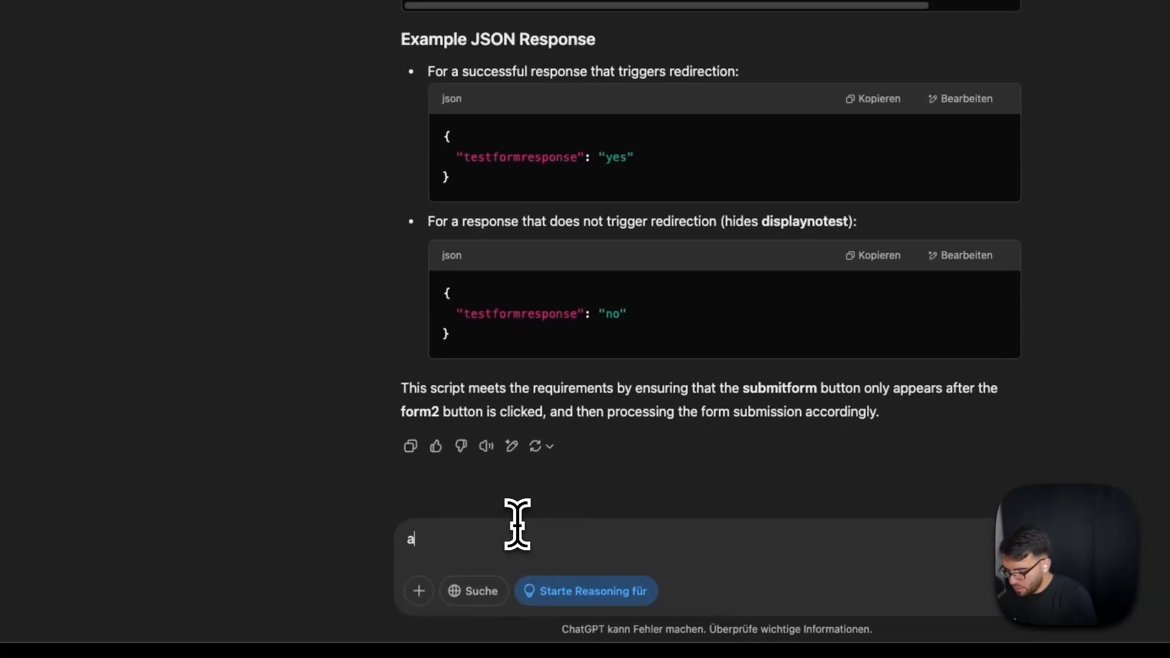
text(2 get)
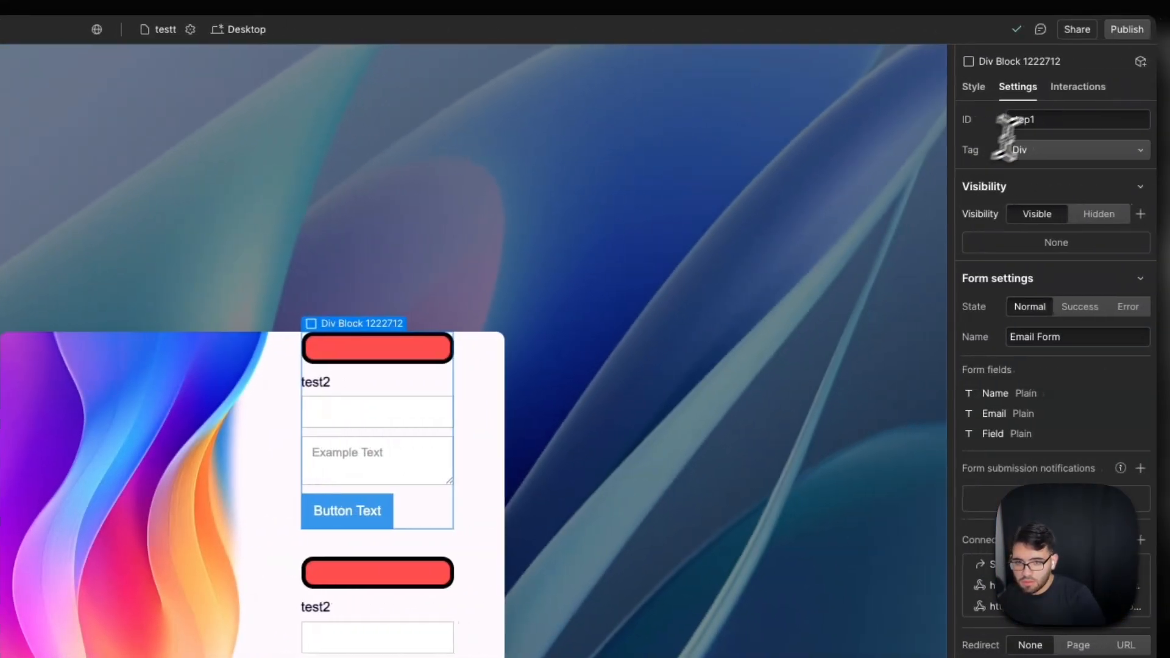
drag(1004, 122, 1059, 130)
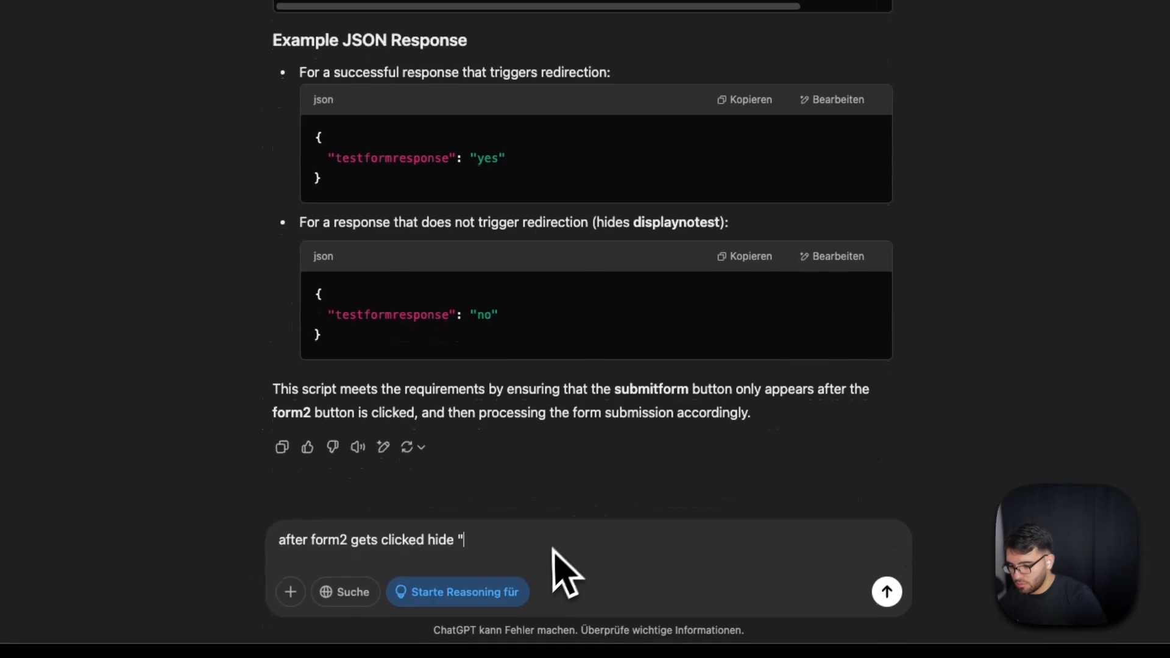
text(st)
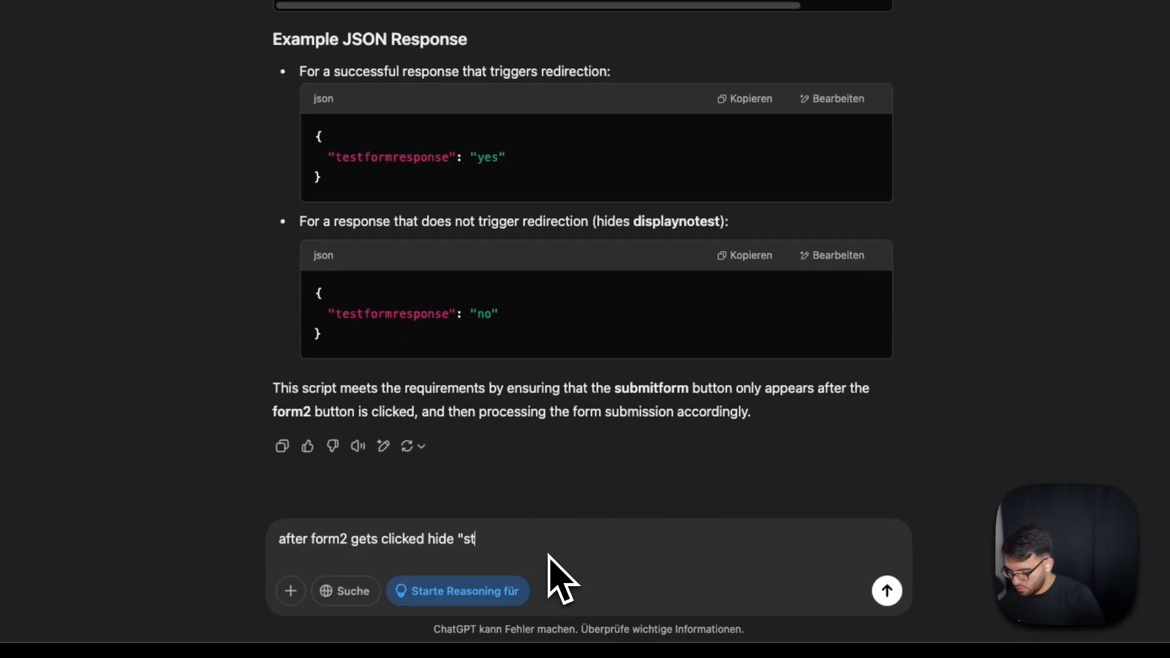
text(ep1".)
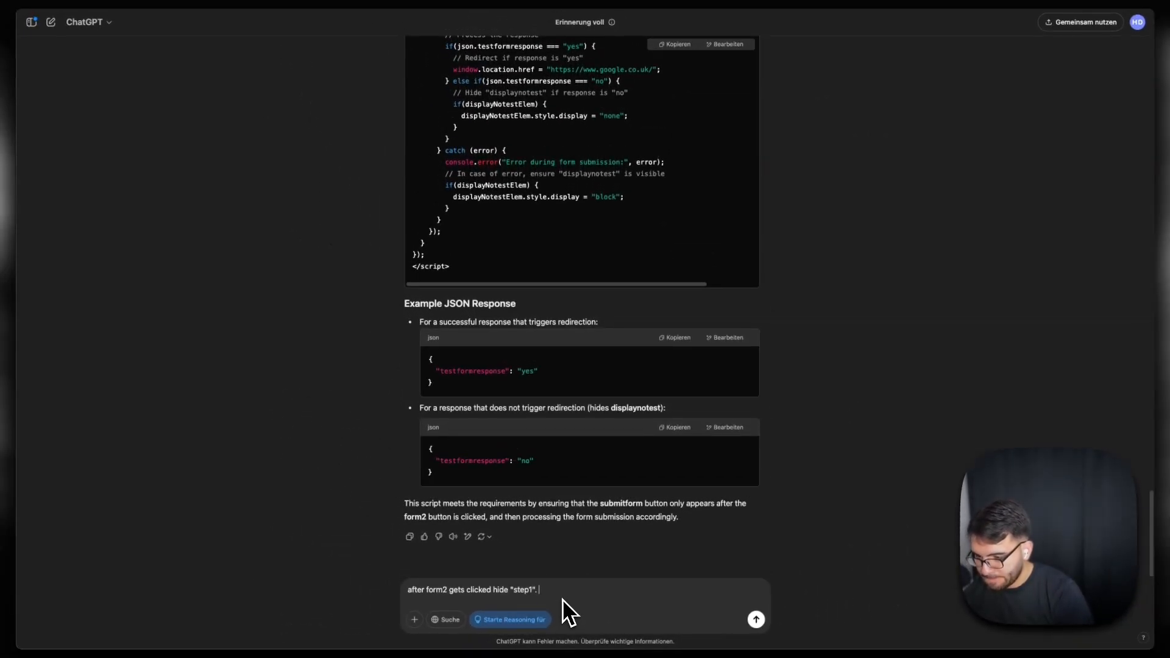
key(Return)
Step: Examine how the previous and updated ChatGPT scripts handle step1, step2 and the submitform button when form2 is clicked
scroll(532, 518, up, 7)
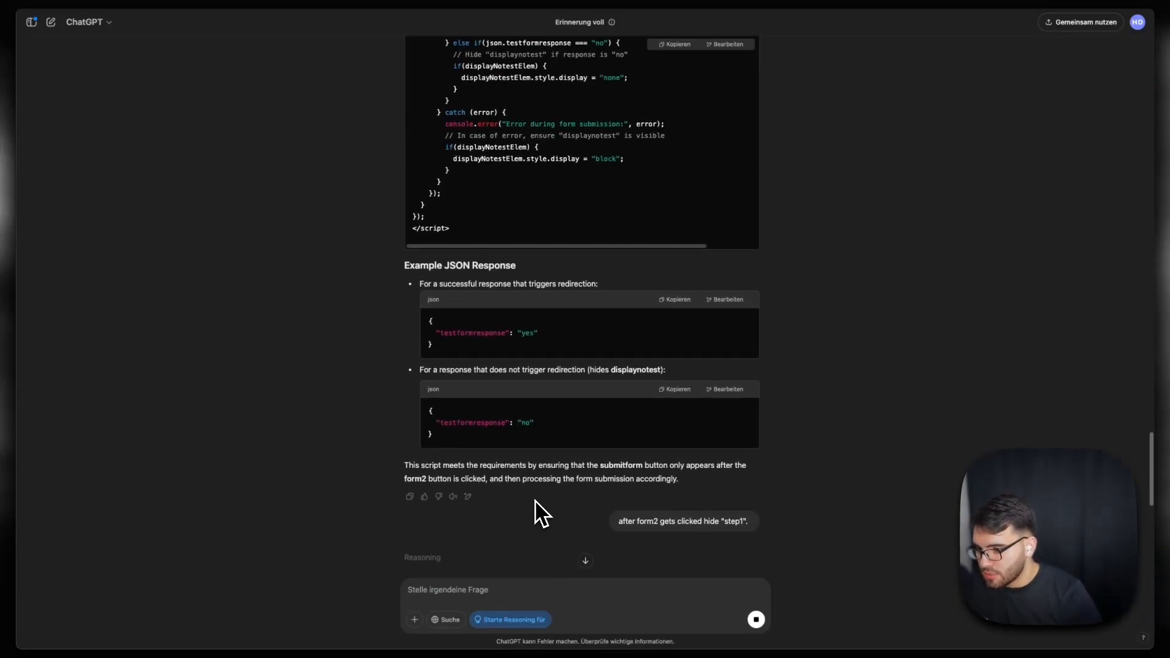
scroll(534, 501, up, 15)
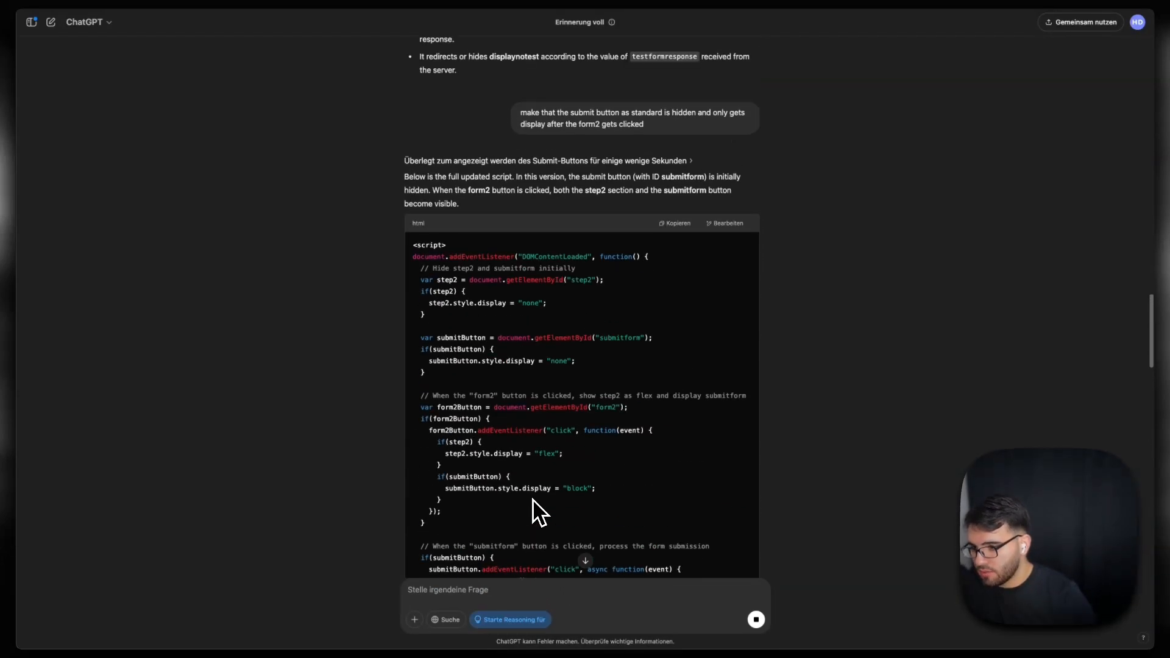
scroll(551, 313, down, 20)
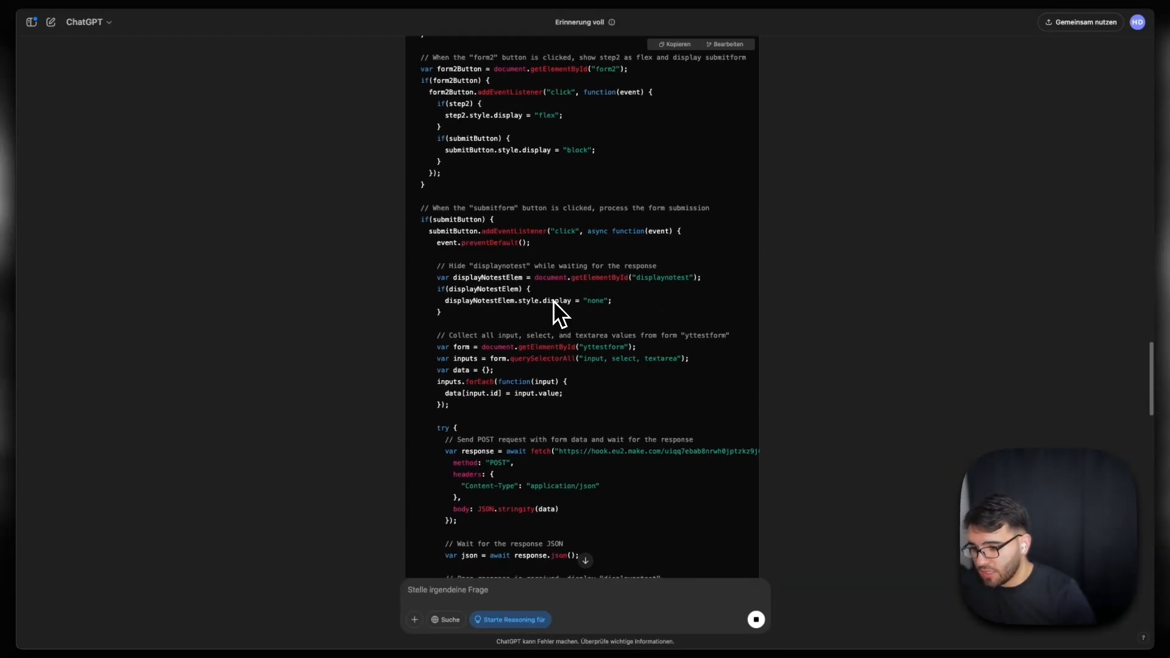
scroll(555, 314, up, 8)
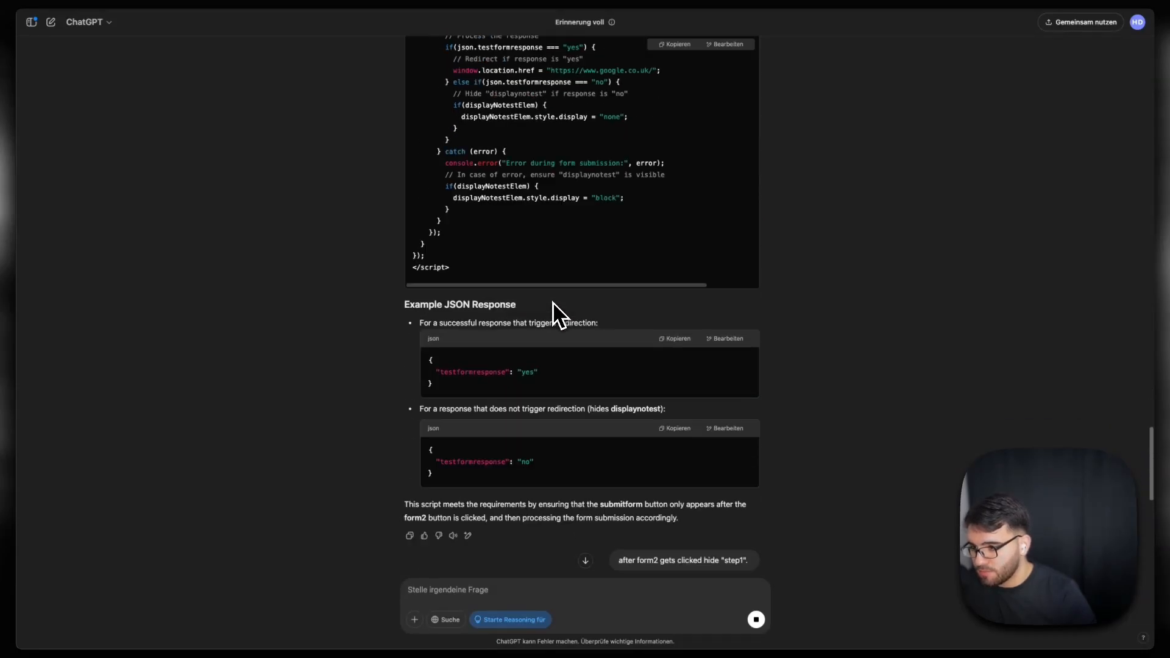
scroll(556, 314, down, 10)
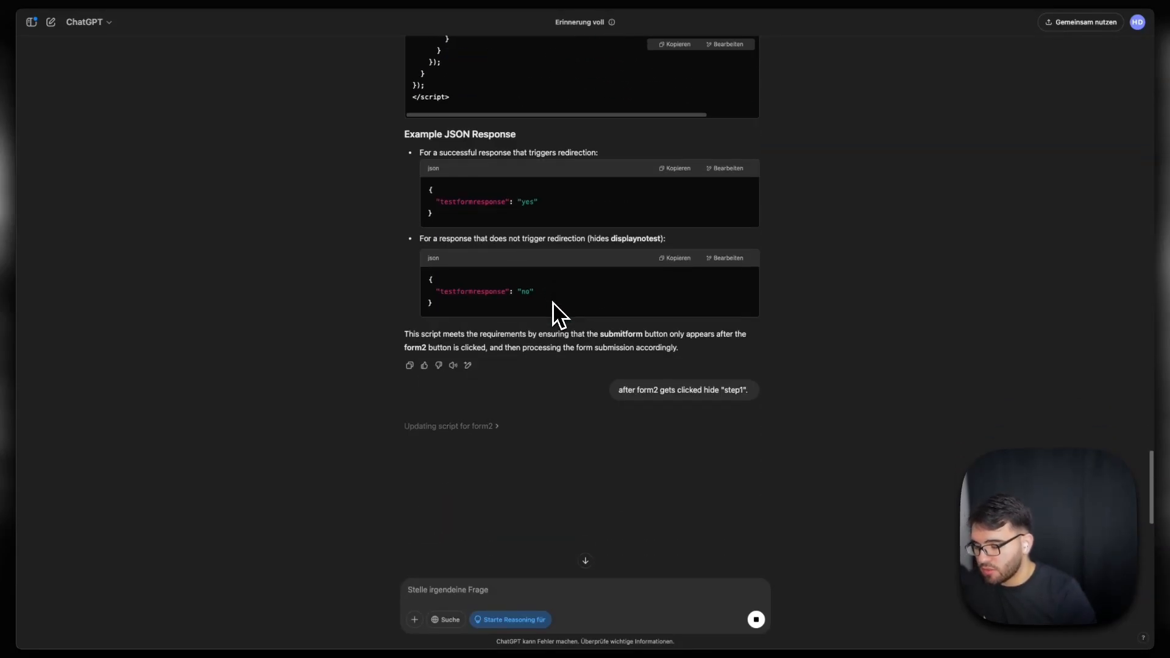
scroll(585, 378, down, 5)
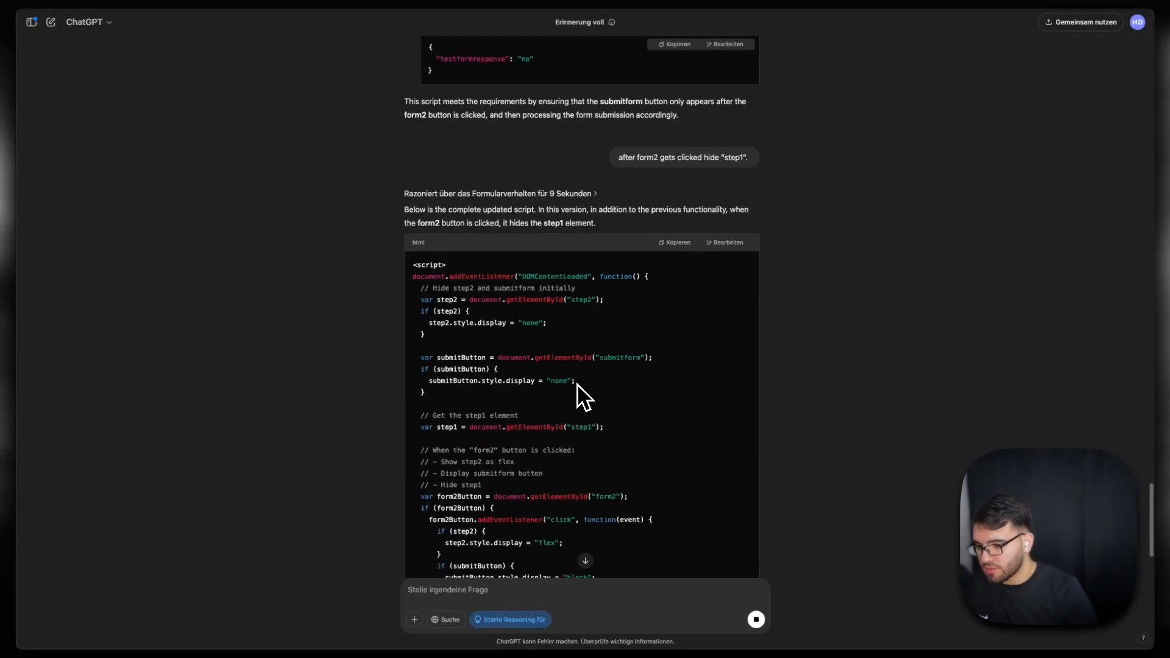
scroll(404, 165, down, 2)
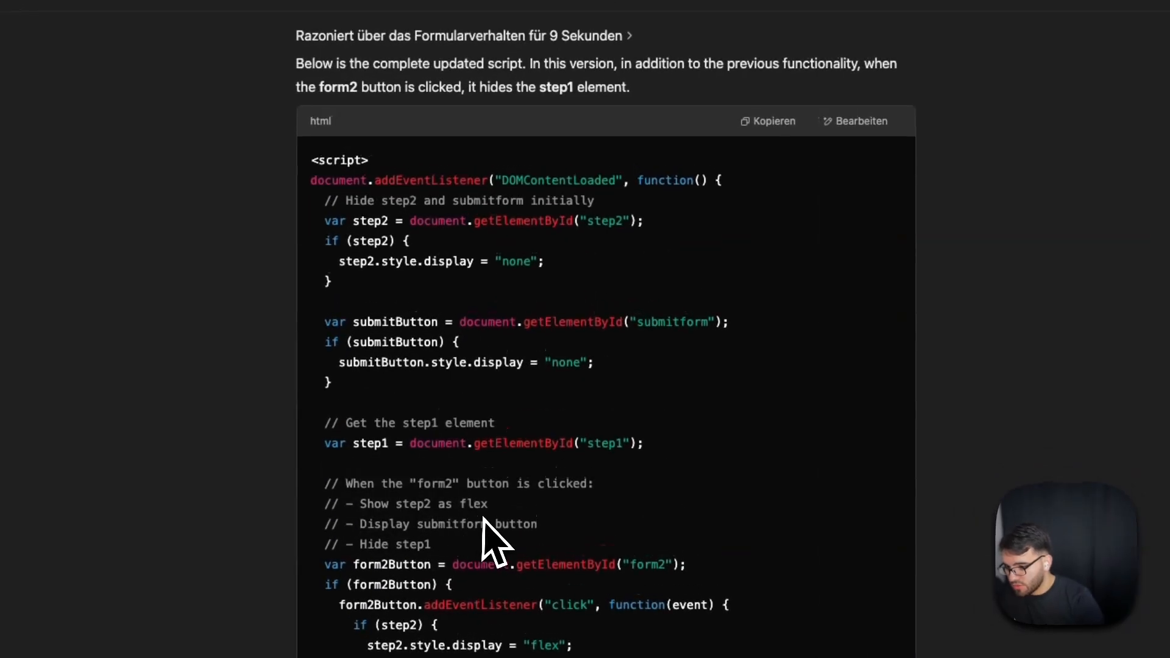
Step: Copy ChatGPT's updated script and replace the testt page's Before </body> tag code with it in Webflow
scroll(483, 518, down, 15)
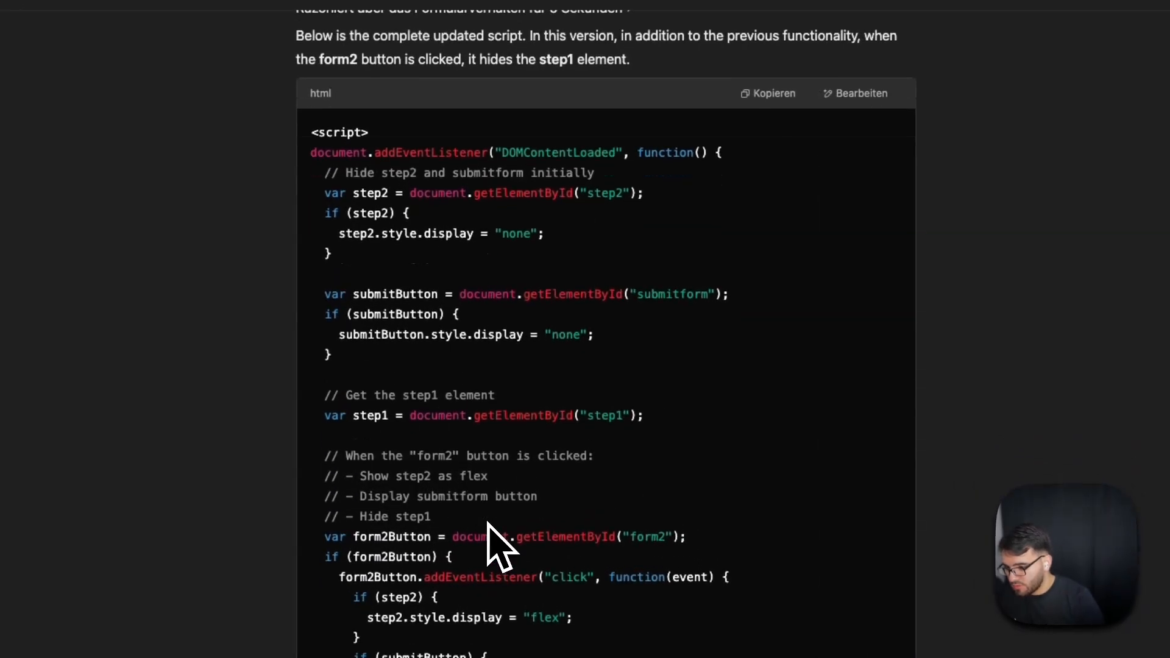
click(768, 62)
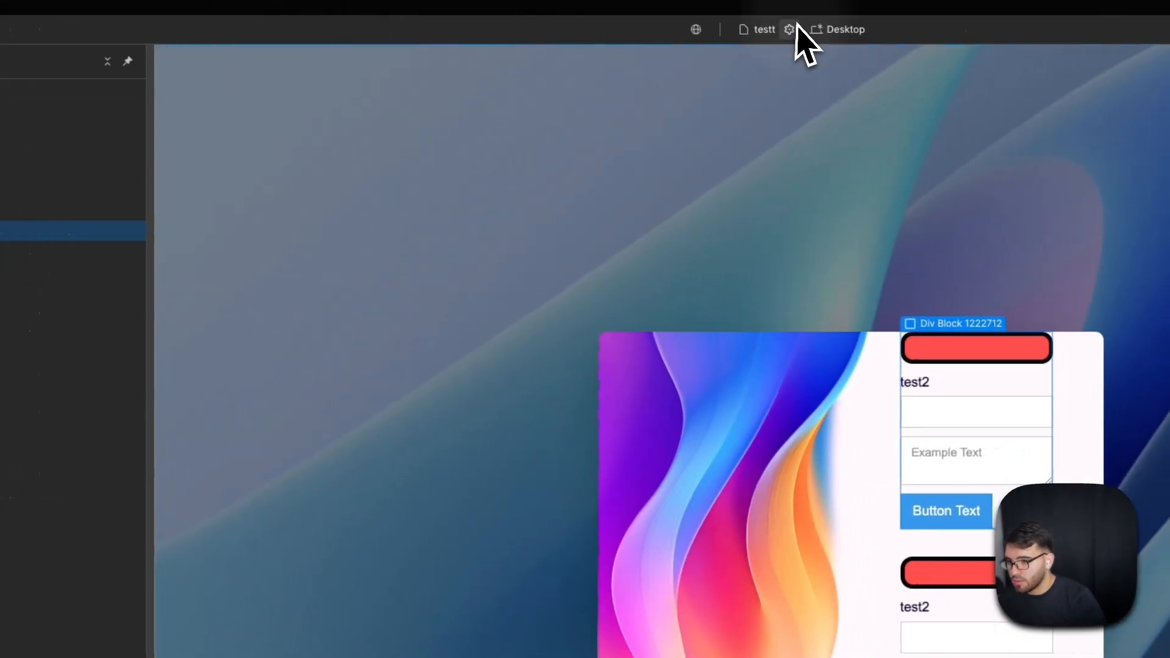
click(796, 25)
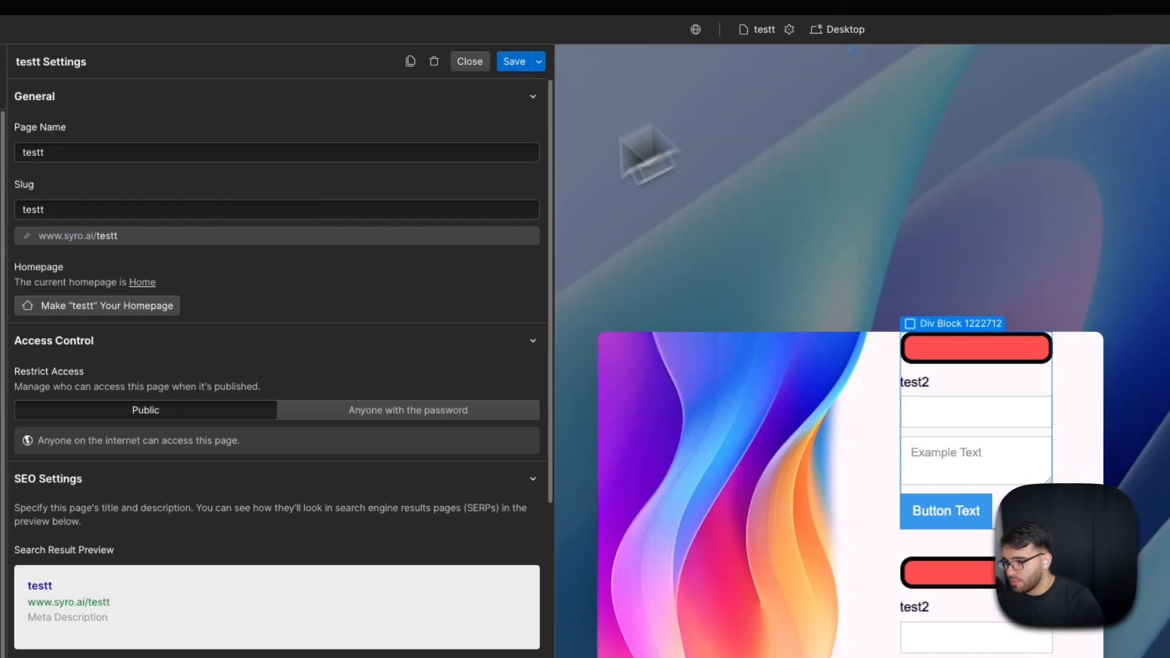
scroll(313, 286, down, 10)
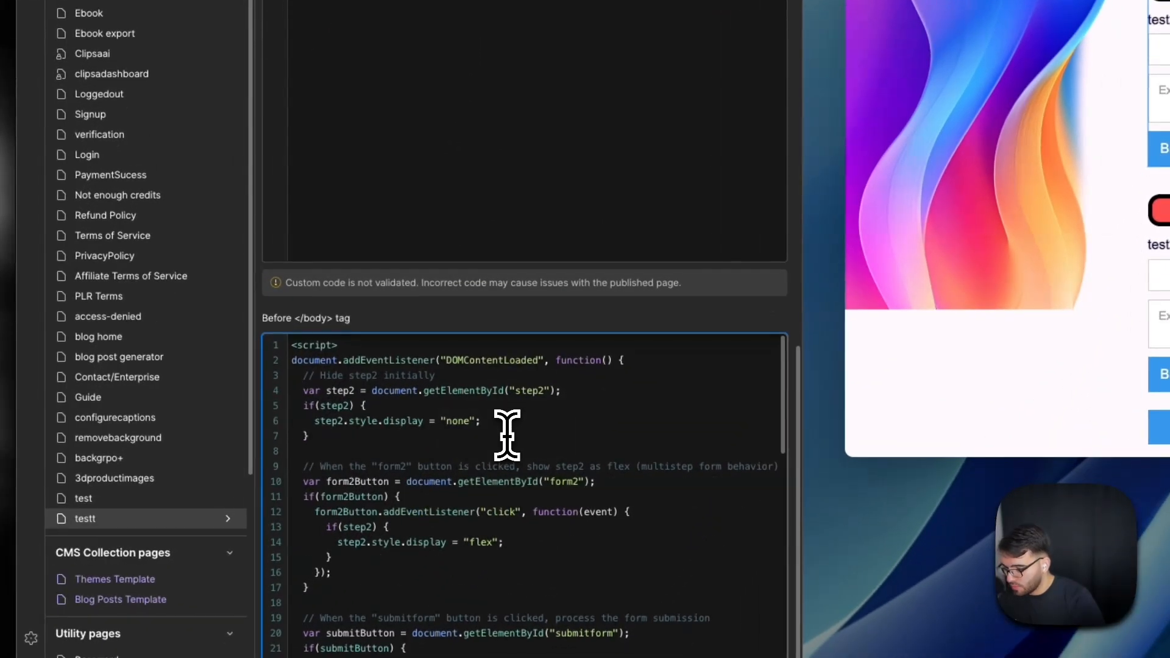
drag(292, 343, 500, 646)
key(BackSpace)
right_click(368, 419)
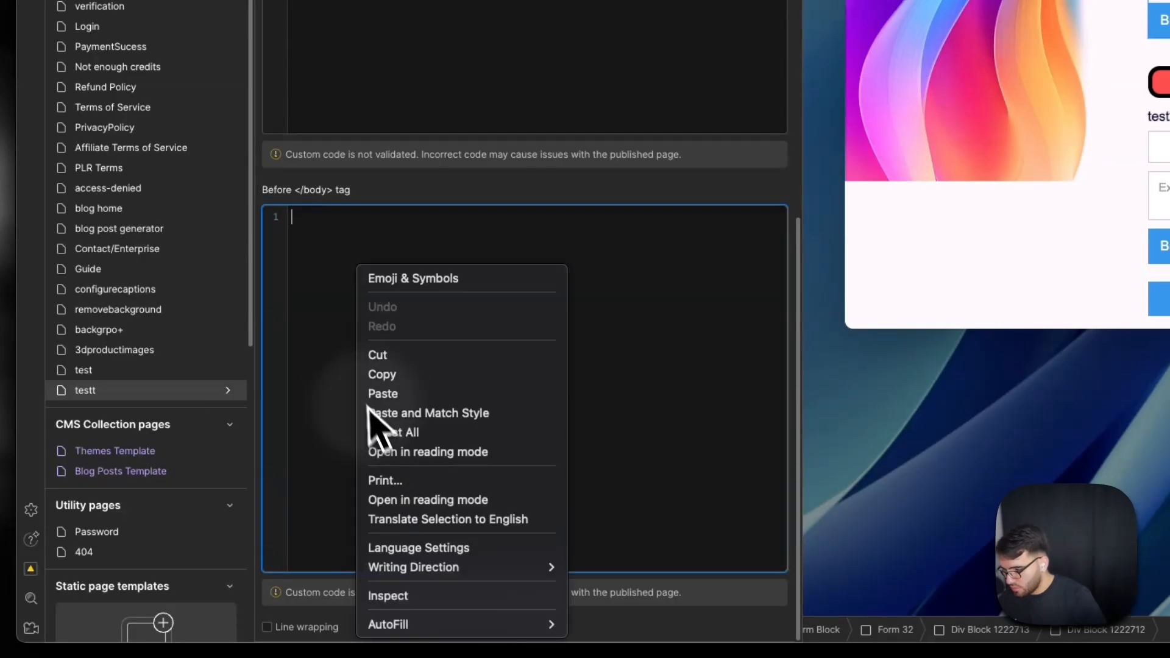
click(439, 393)
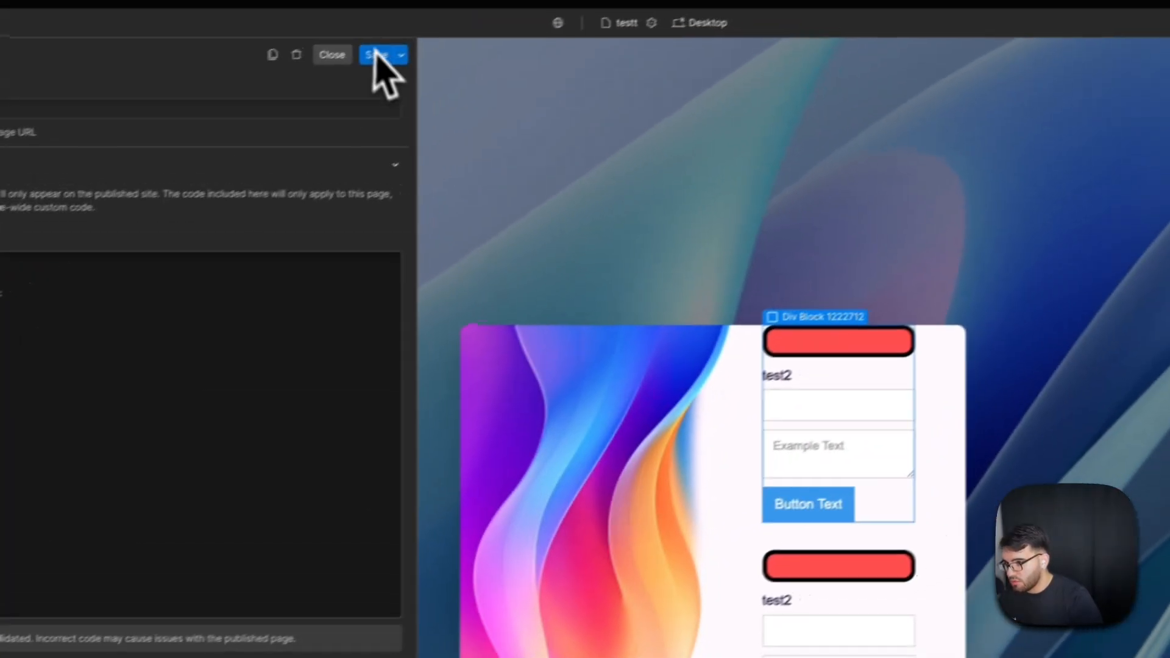
Step: Save the testt page settings and publish the site to its selected staging and production domains
click(378, 55)
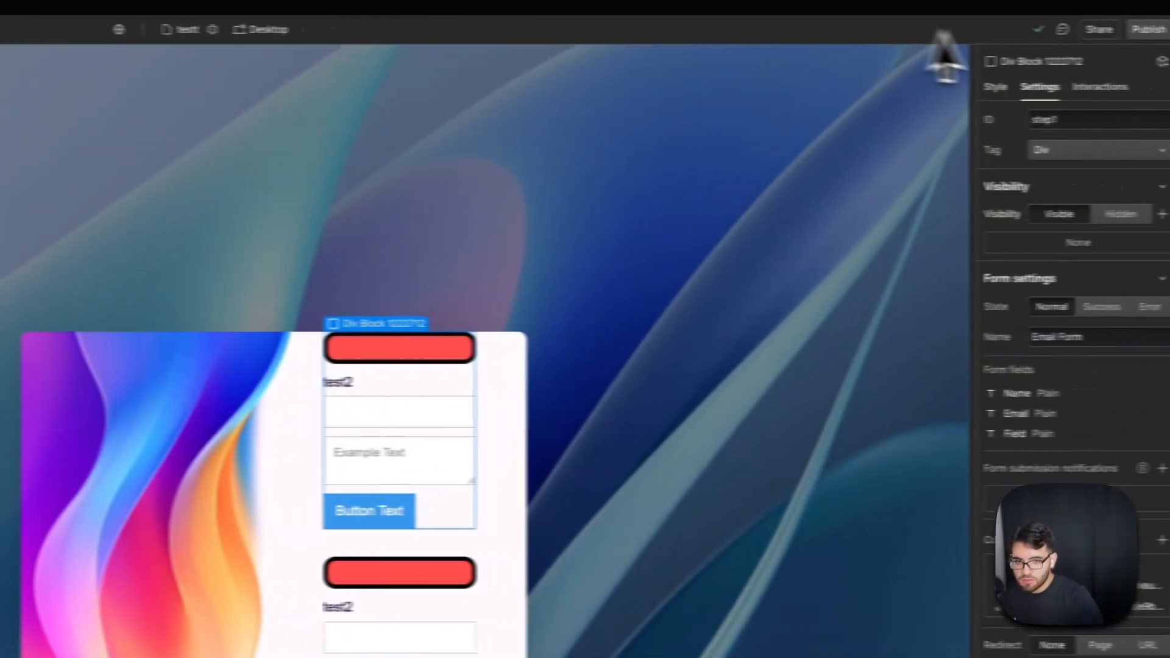
click(1125, 29)
click(1069, 294)
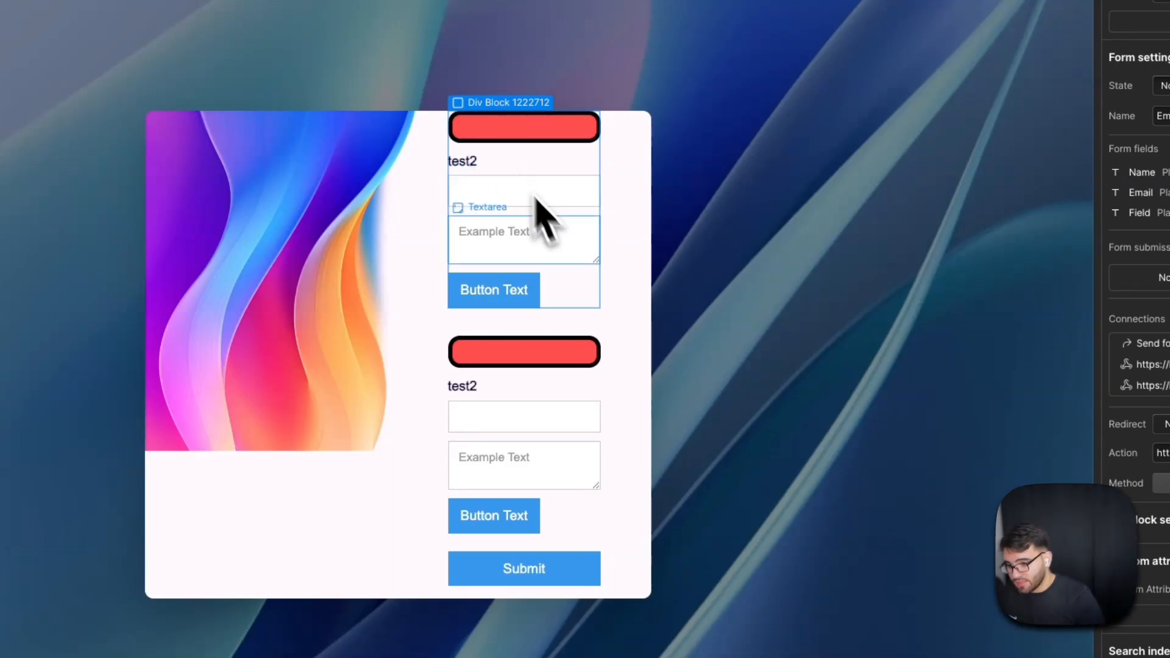
Step: Delete the second form step's Button Text button and republish the site to the selected domains
click(495, 400)
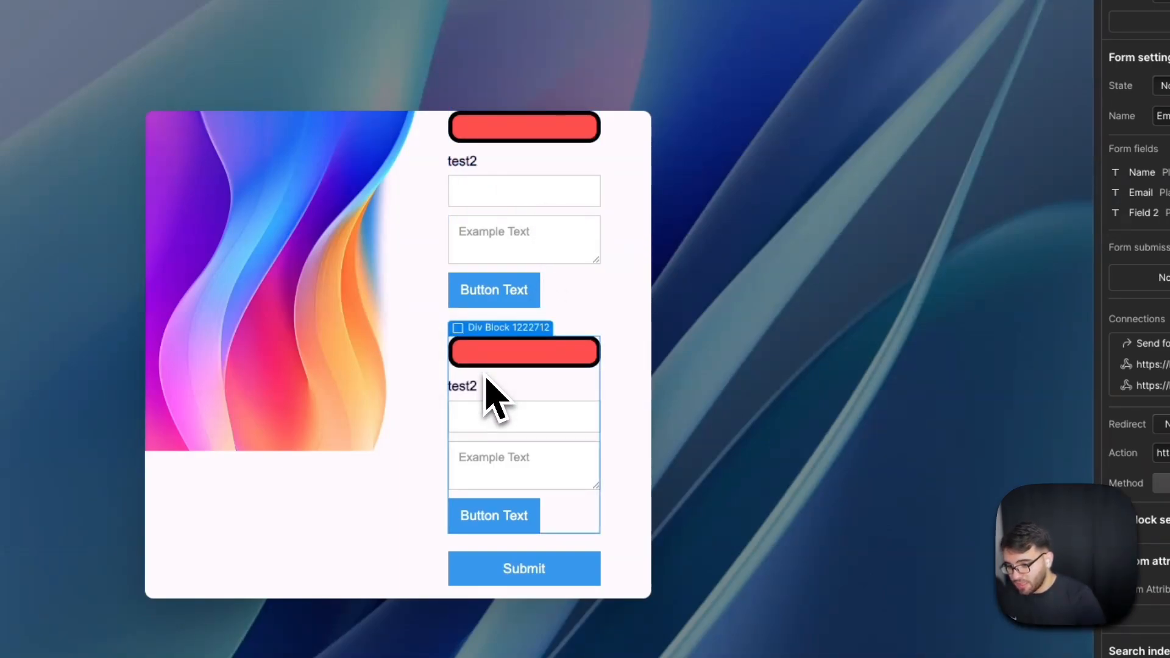
click(520, 524)
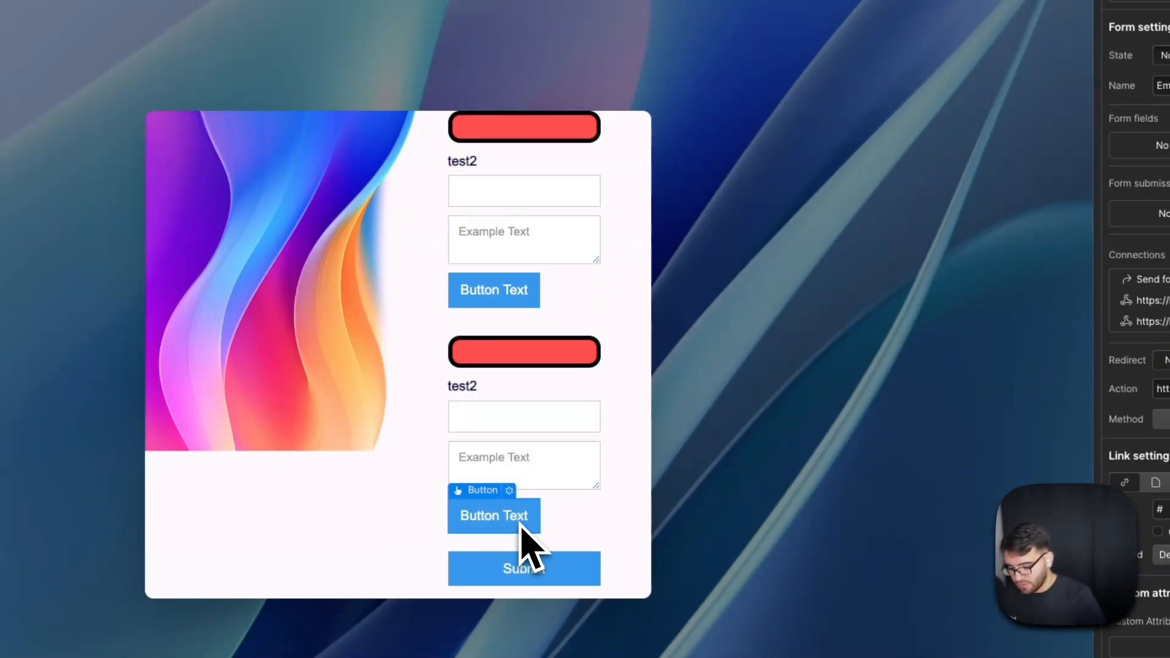
key(Delete)
click(505, 430)
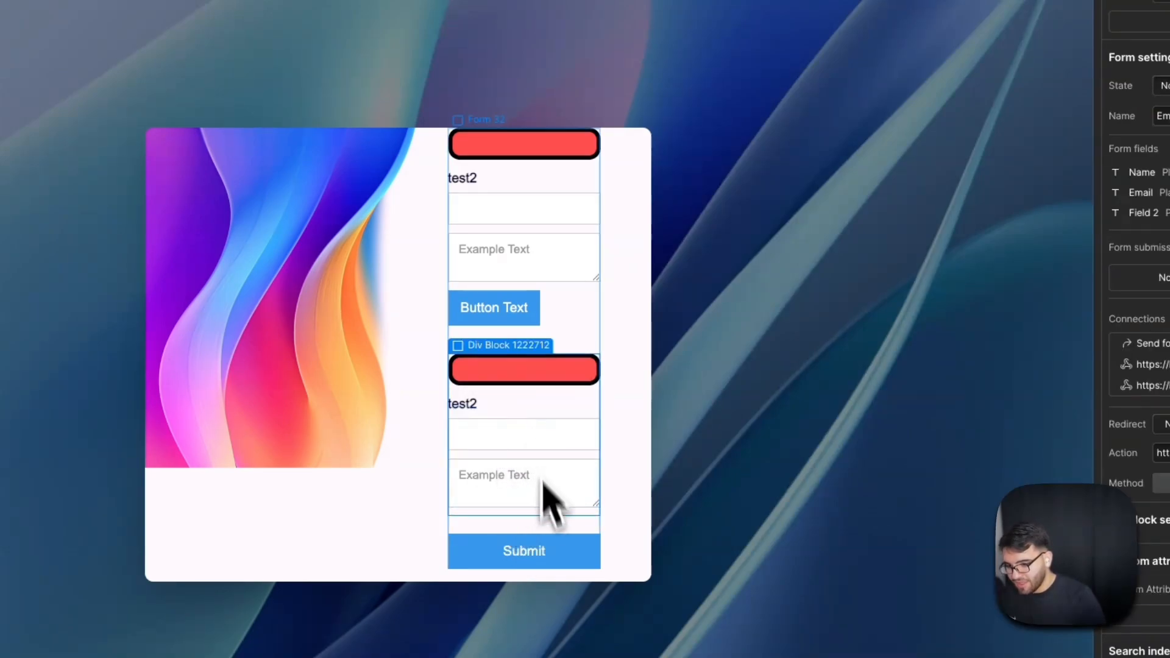
click(528, 549)
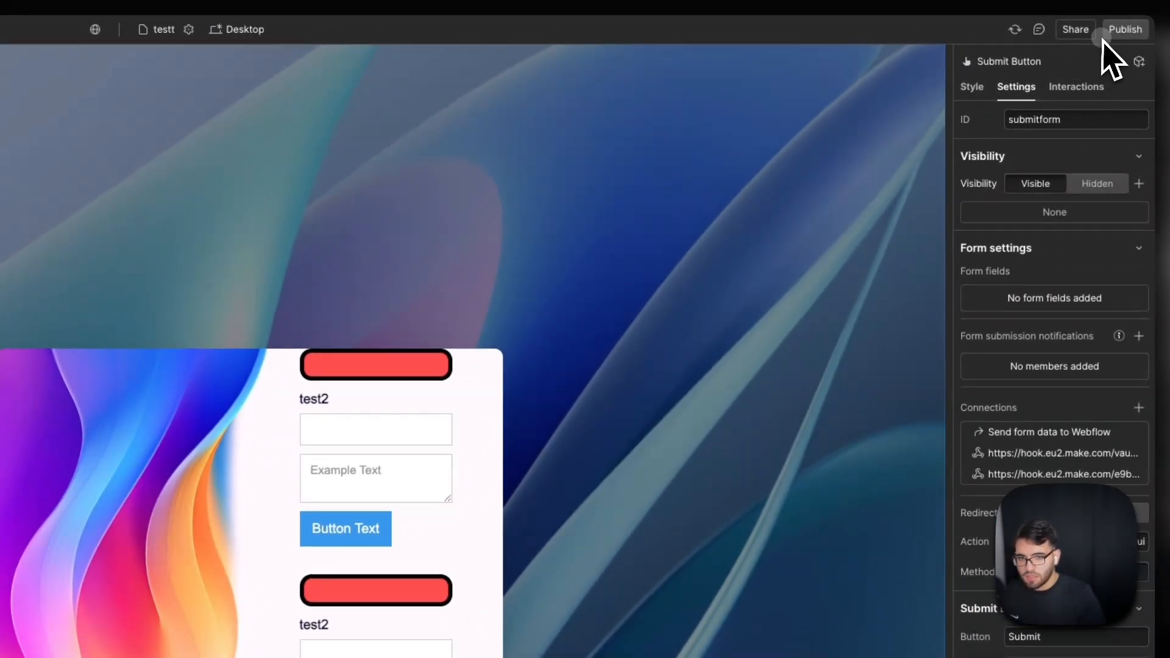
click(1125, 29)
click(1030, 269)
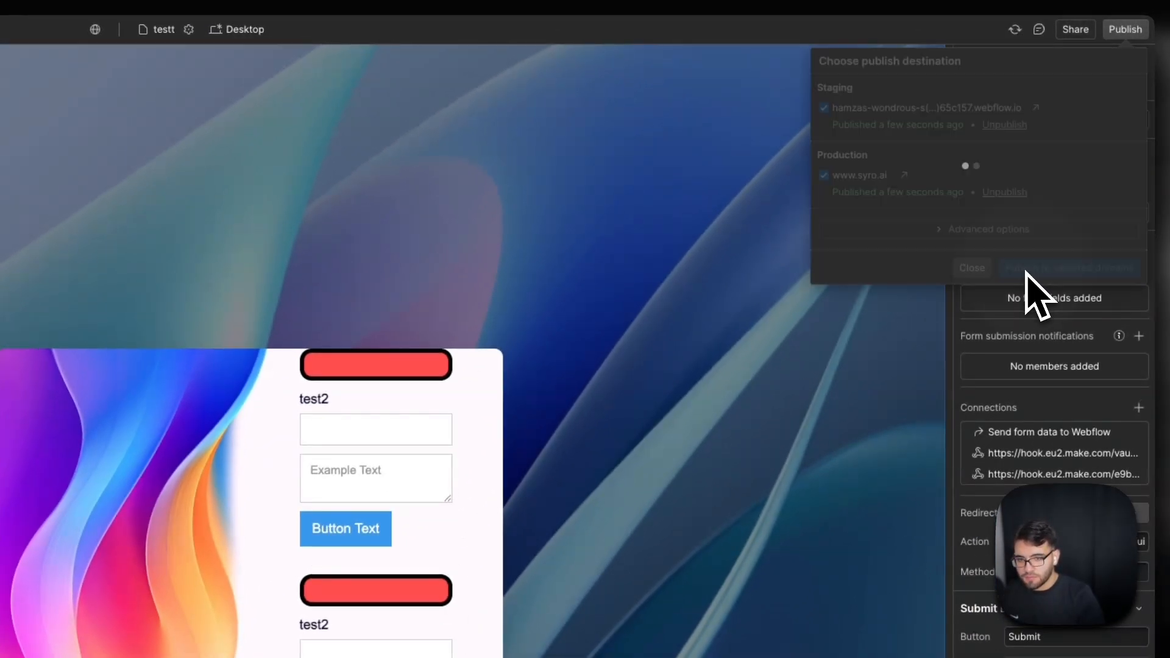
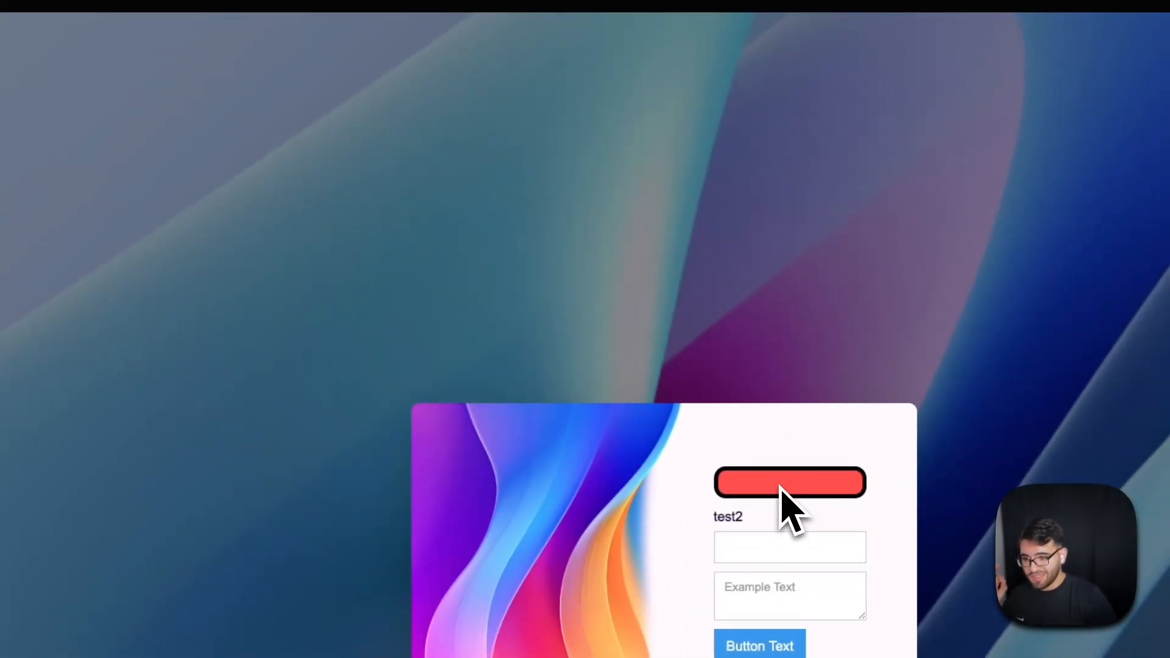
Step: Fill the published form's first step with test, a test e-mail address and test, and advance to the second step
click(765, 484)
text(test)
click(751, 543)
text(test)
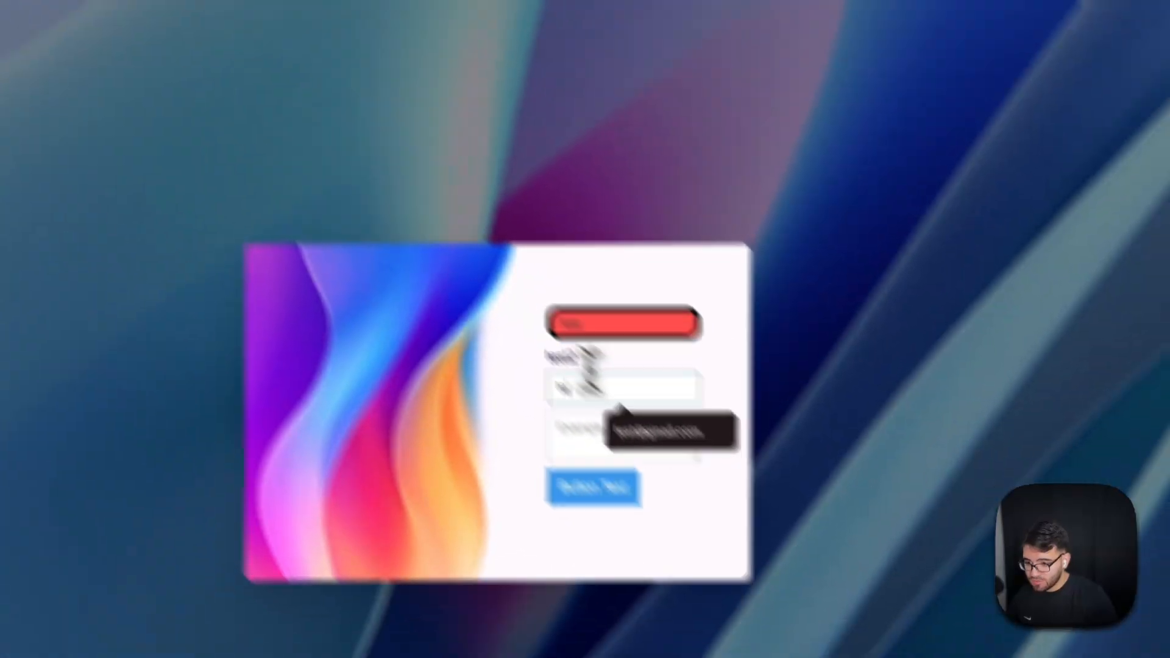
click(573, 372)
click(574, 384)
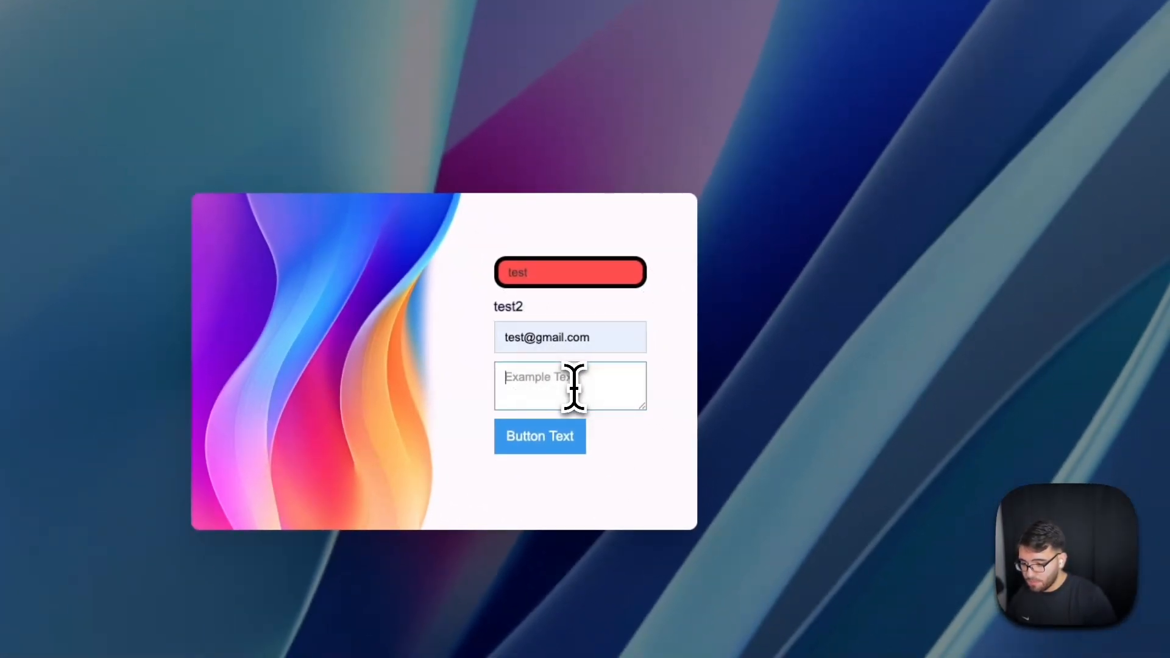
text(test)
click(519, 438)
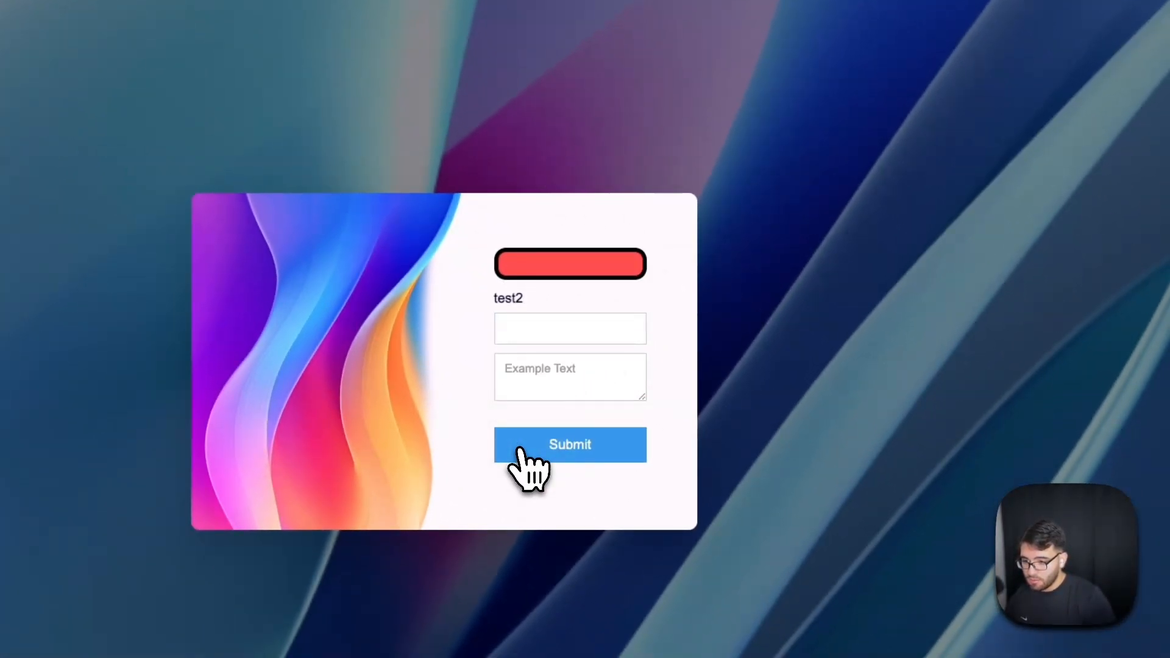
Step: Inspect the second form step in the developer tools to check the display styles of step1, step2 and the submit button
right_click(528, 299)
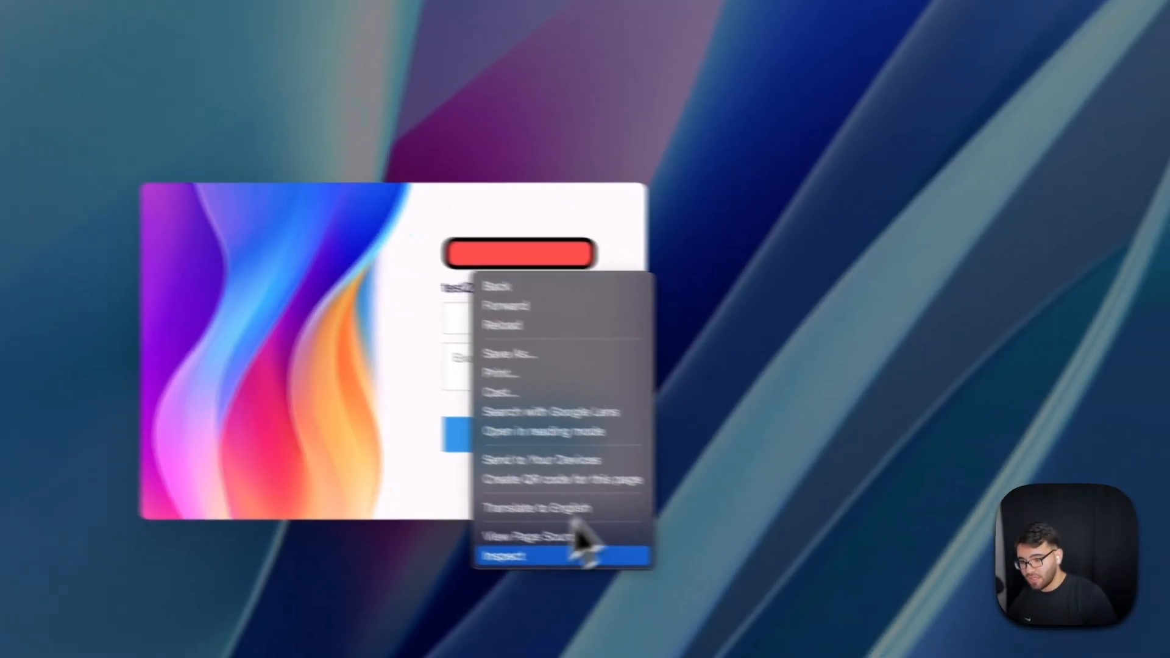
click(628, 561)
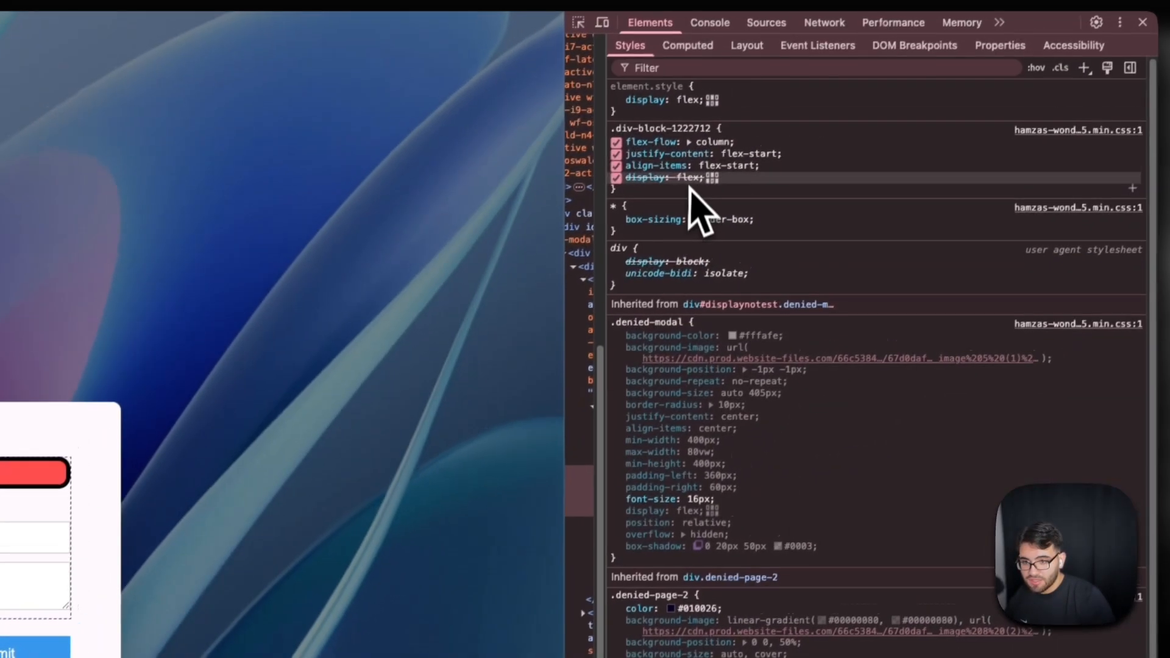
click(701, 27)
click(647, 26)
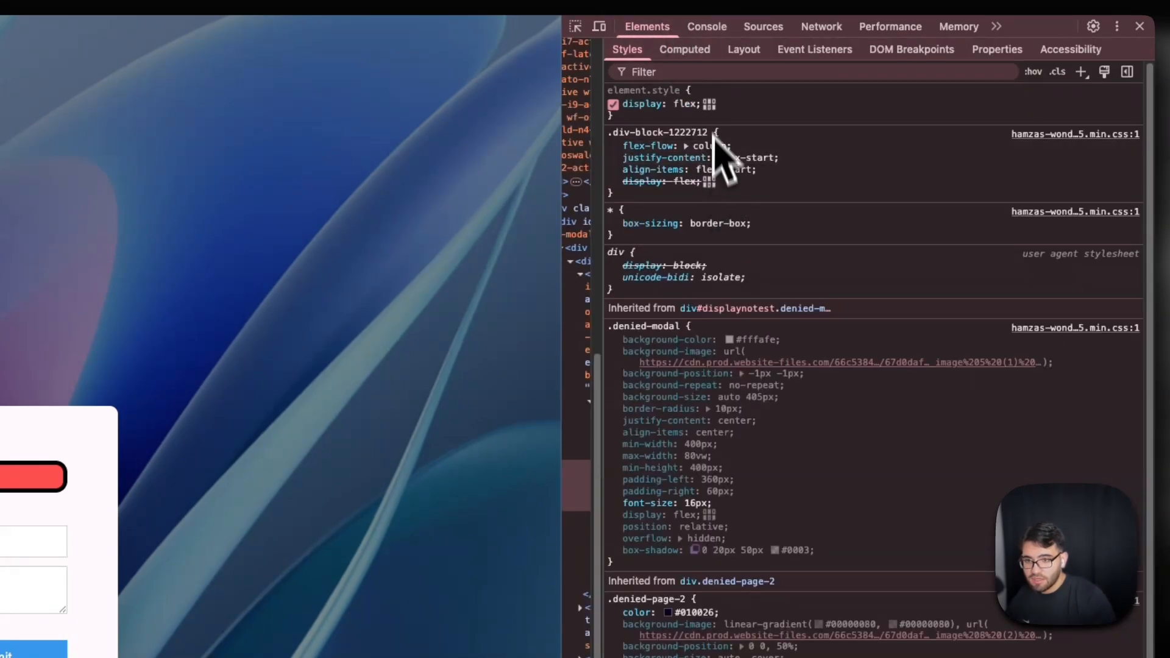
drag(595, 183, 869, 183)
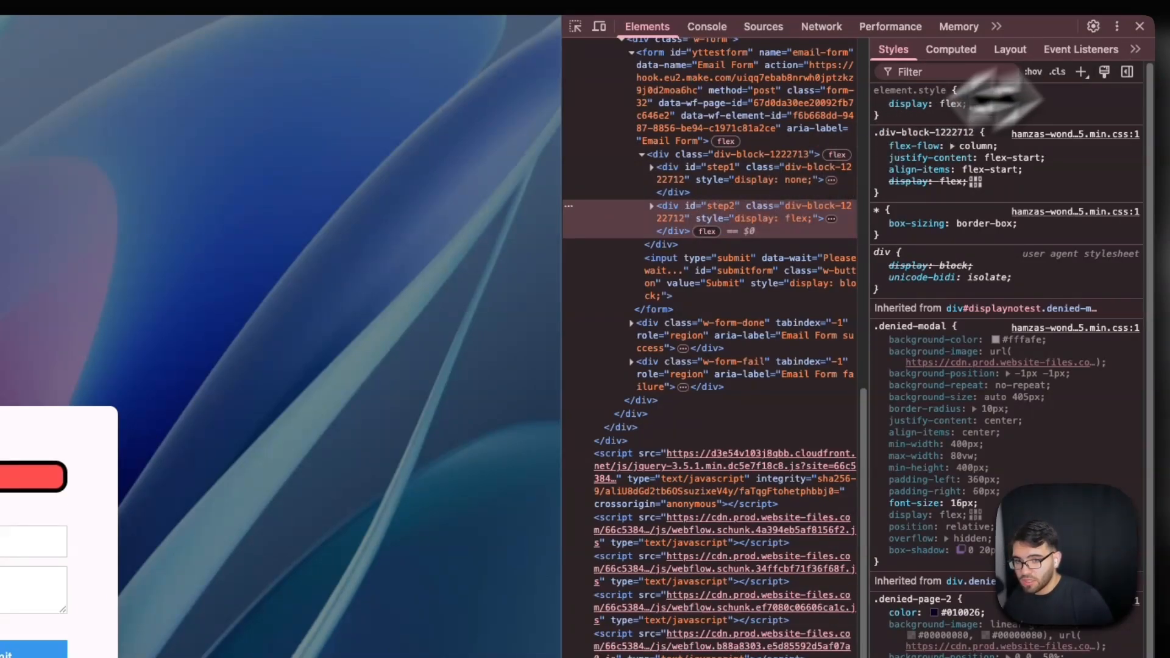
click(1140, 27)
Step: Fill the second form step with test, a test e-mail address and test, and submit the form
click(568, 373)
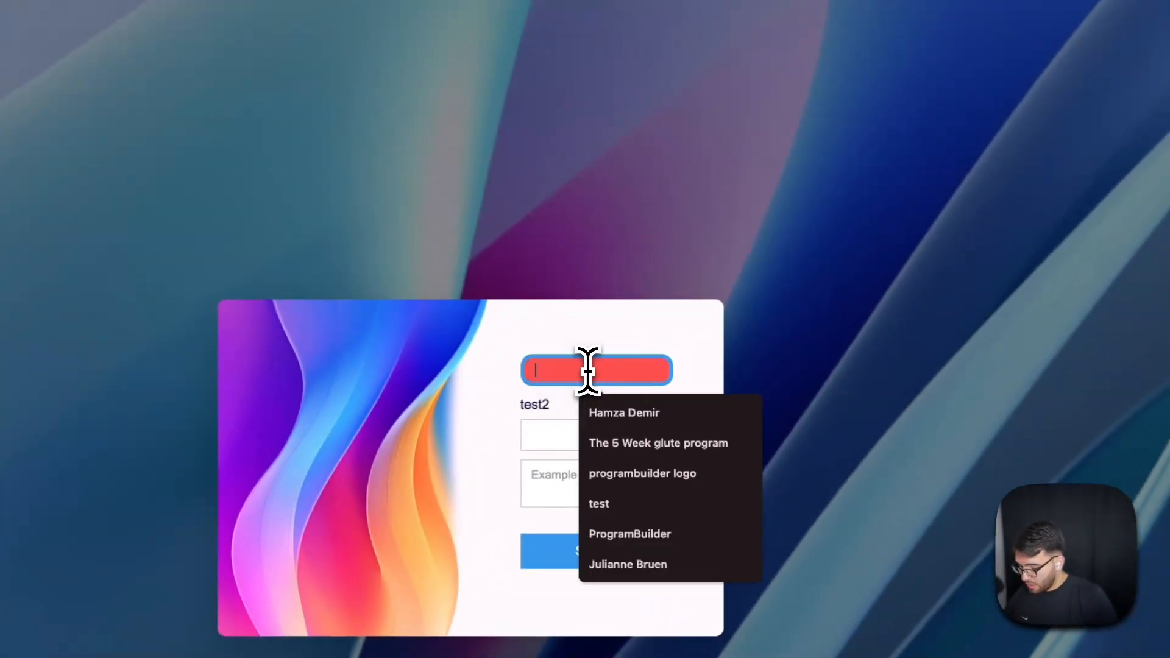
text(test)
click(570, 435)
text(test)
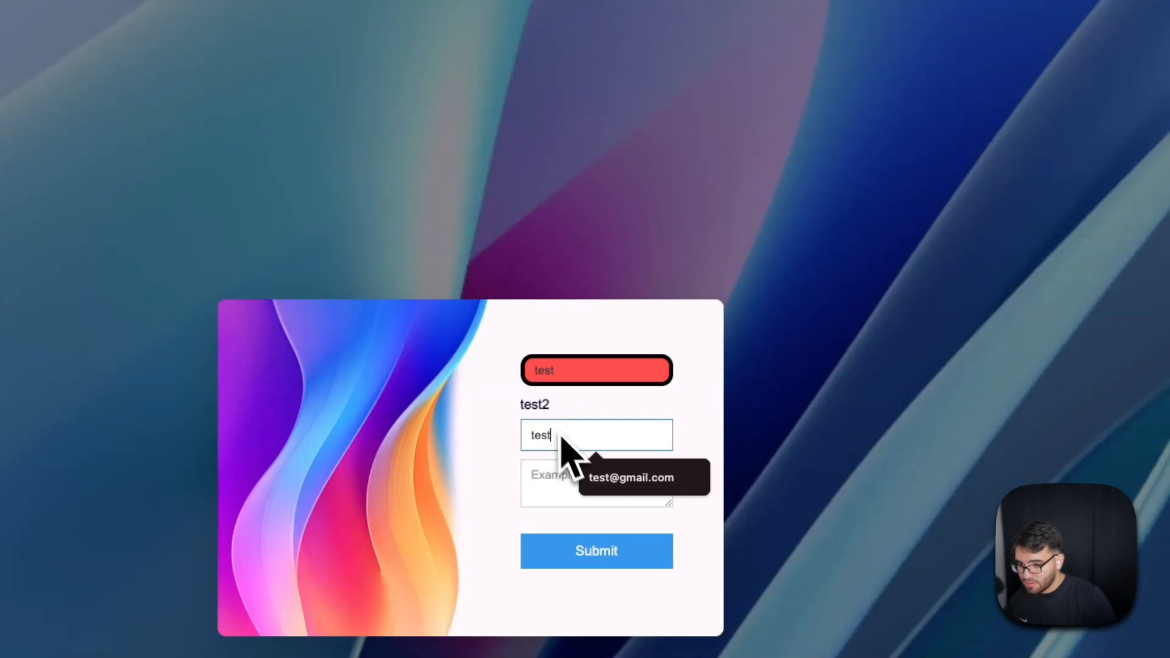
click(597, 484)
click(598, 492)
text(test)
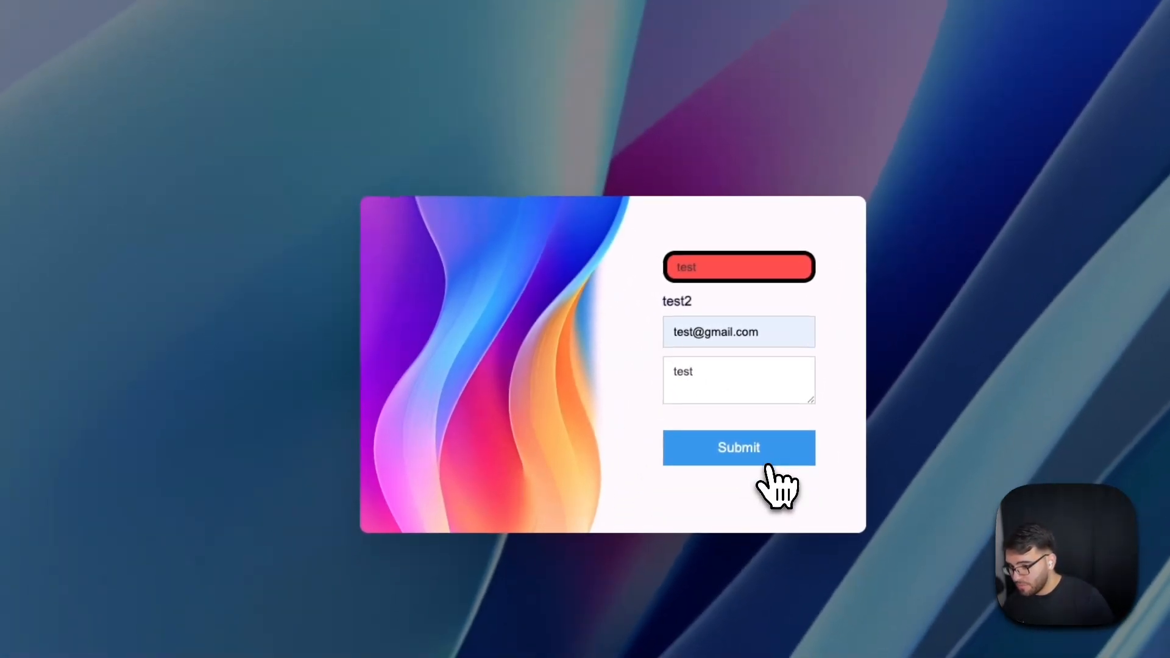
click(744, 551)
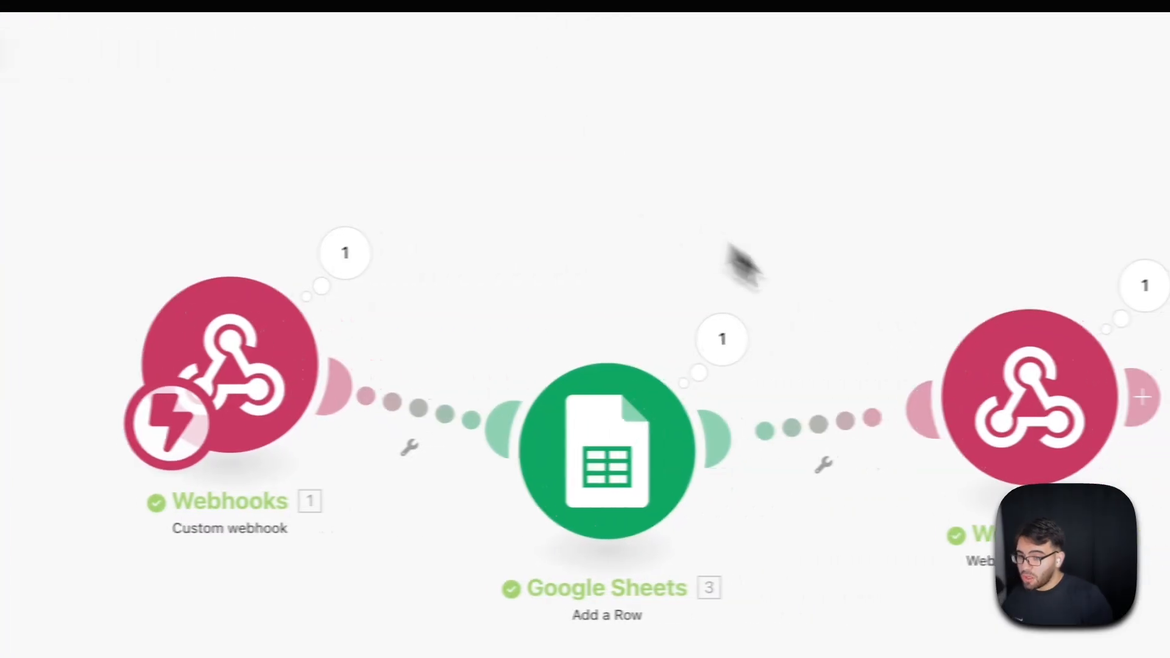
Step: In Make, edit the testformresponse value in the Webhook response body, save it and run the scenario once
drag(734, 251, 422, 220)
click(613, 366)
double_click(808, 392)
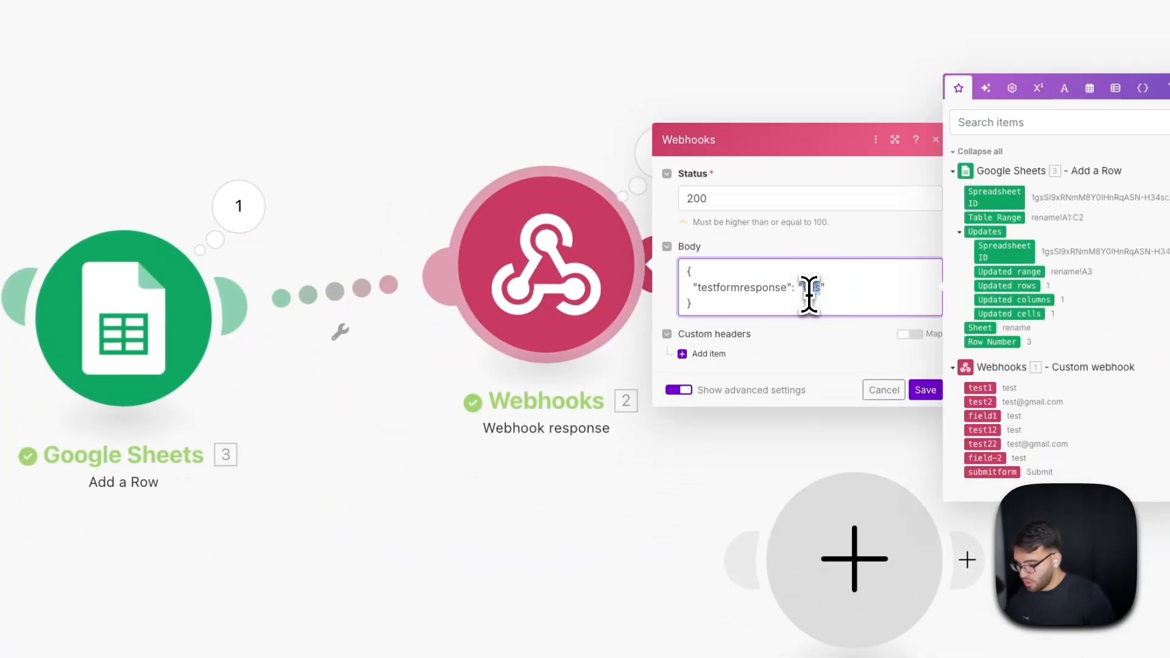
click(921, 392)
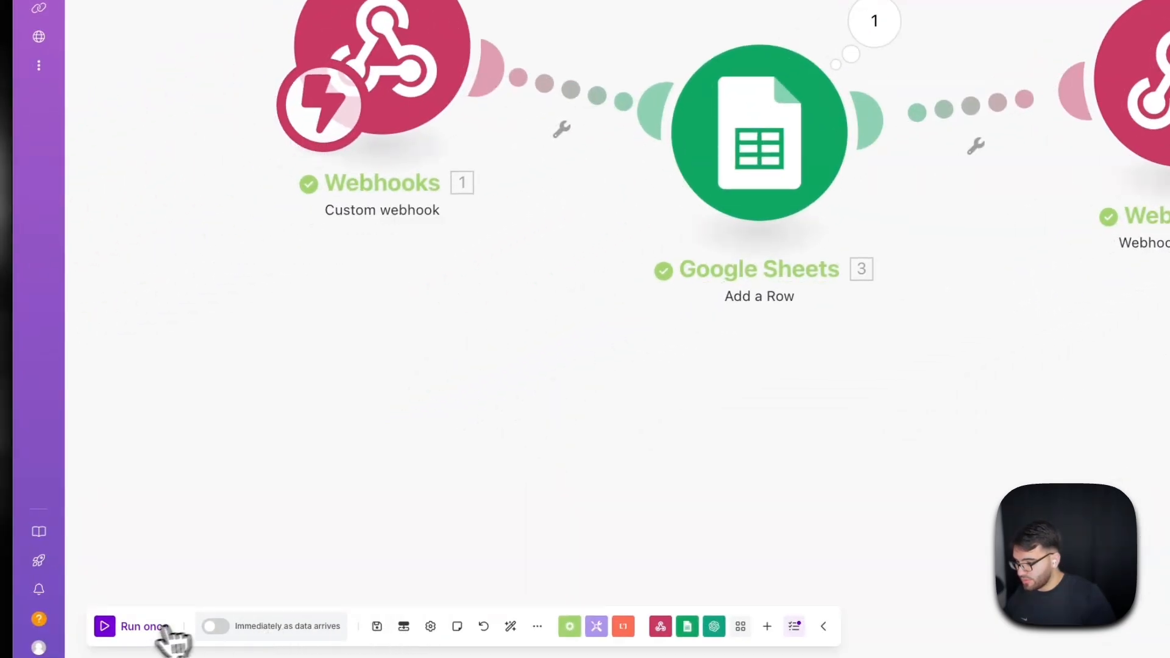
click(123, 628)
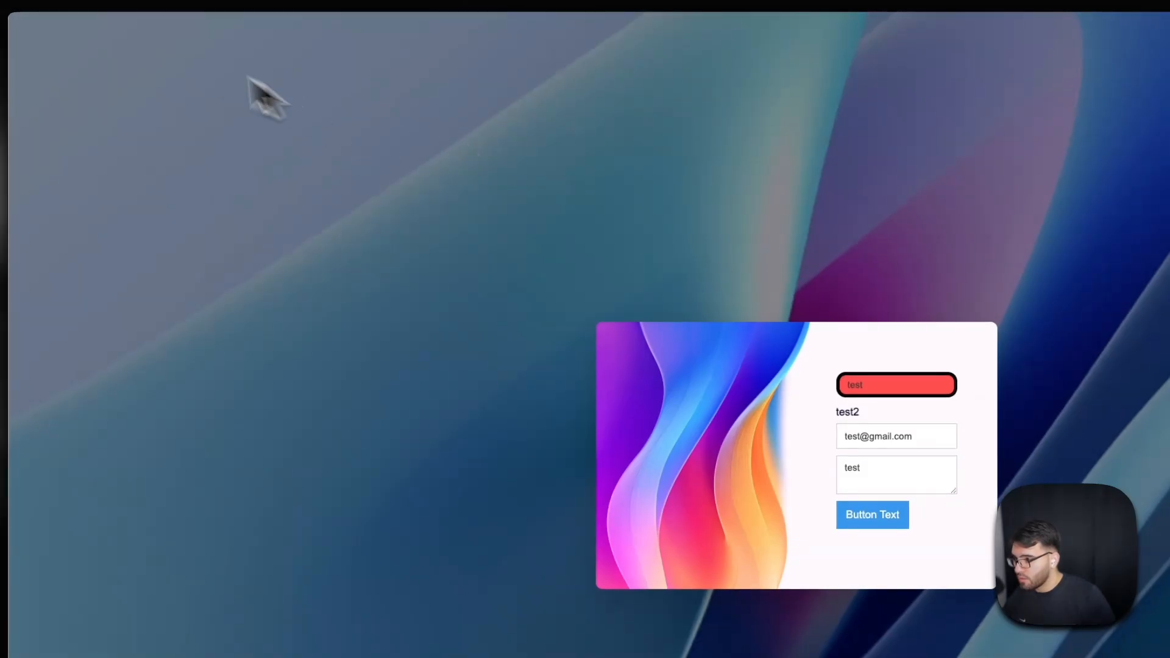
Step: Reload the published form, fill its first step with test and a test e-mail address, and advance to the second step
click(68, 2)
click(869, 383)
text(test)
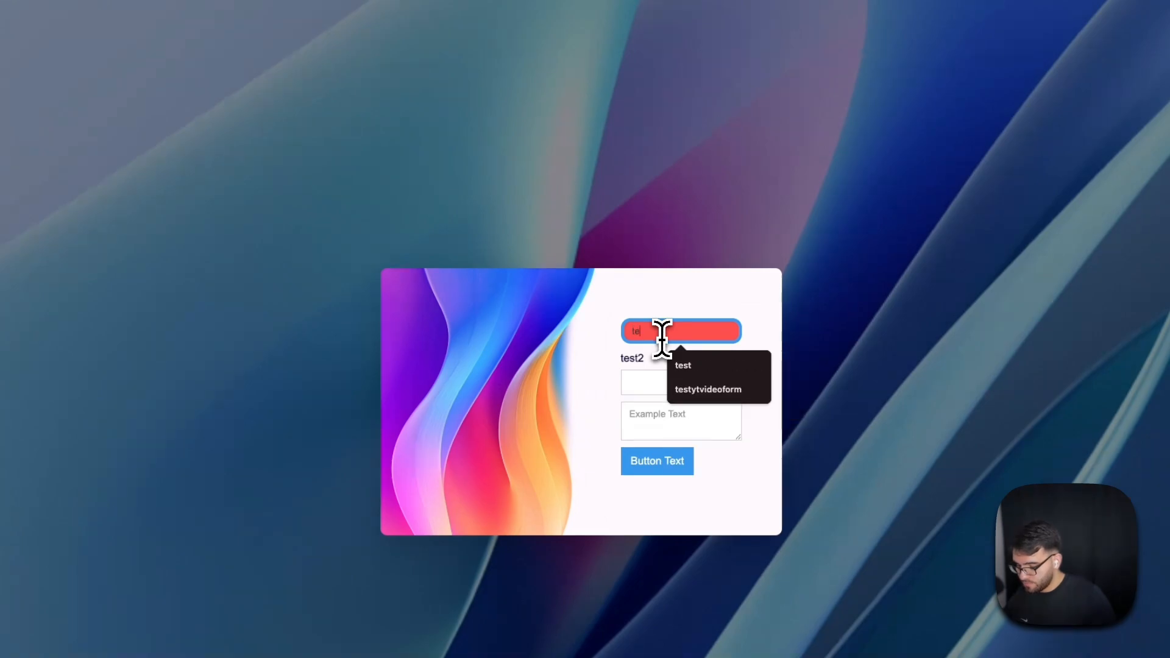
key(Tab)
text(tes)
click(701, 417)
click(674, 418)
text(test)
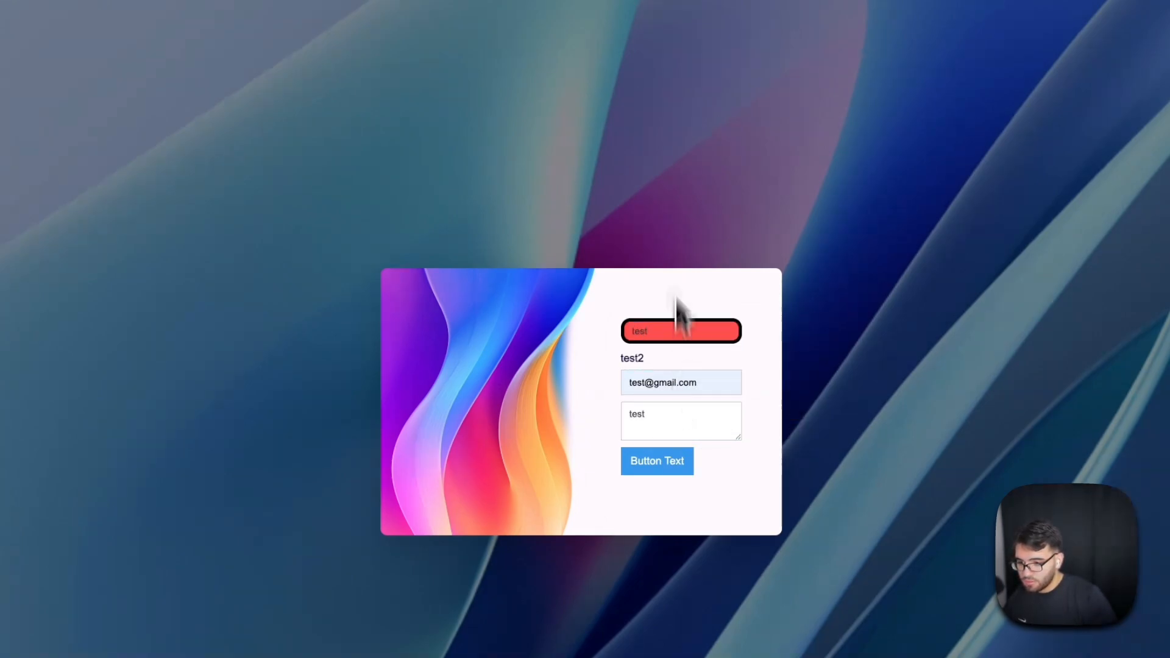
click(652, 464)
Step: Complete the reloaded form's second step with test entries and a test e-mail address, and submit it
click(663, 332)
text(test)
key(Tab)
text(te)
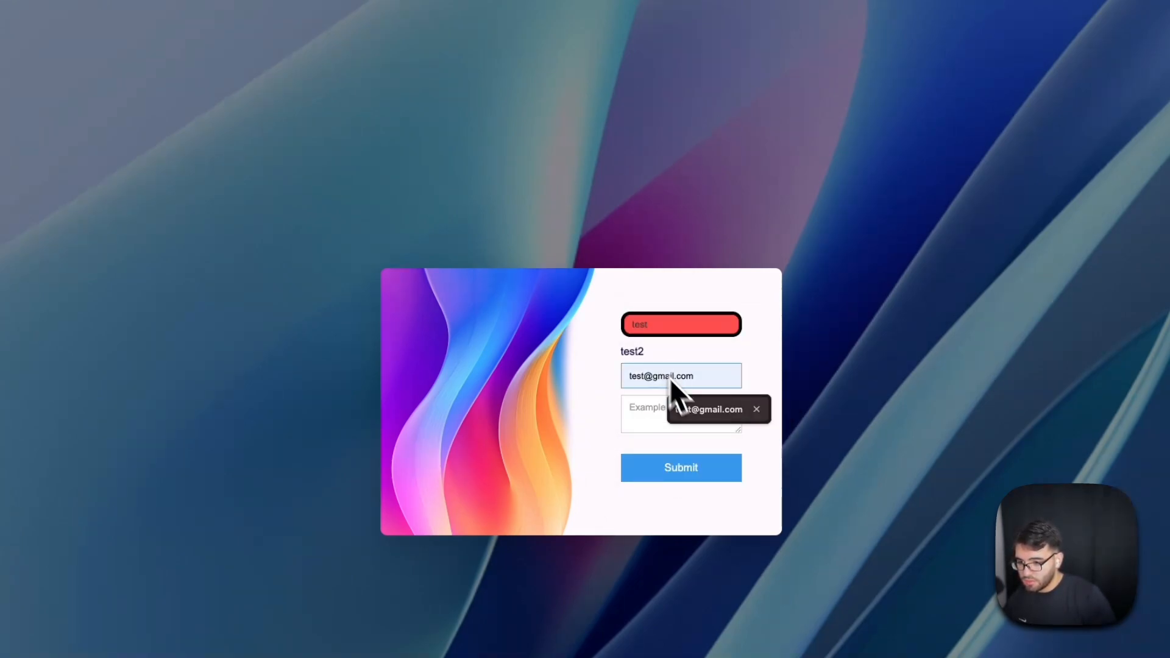
click(701, 413)
click(678, 422)
text(test)
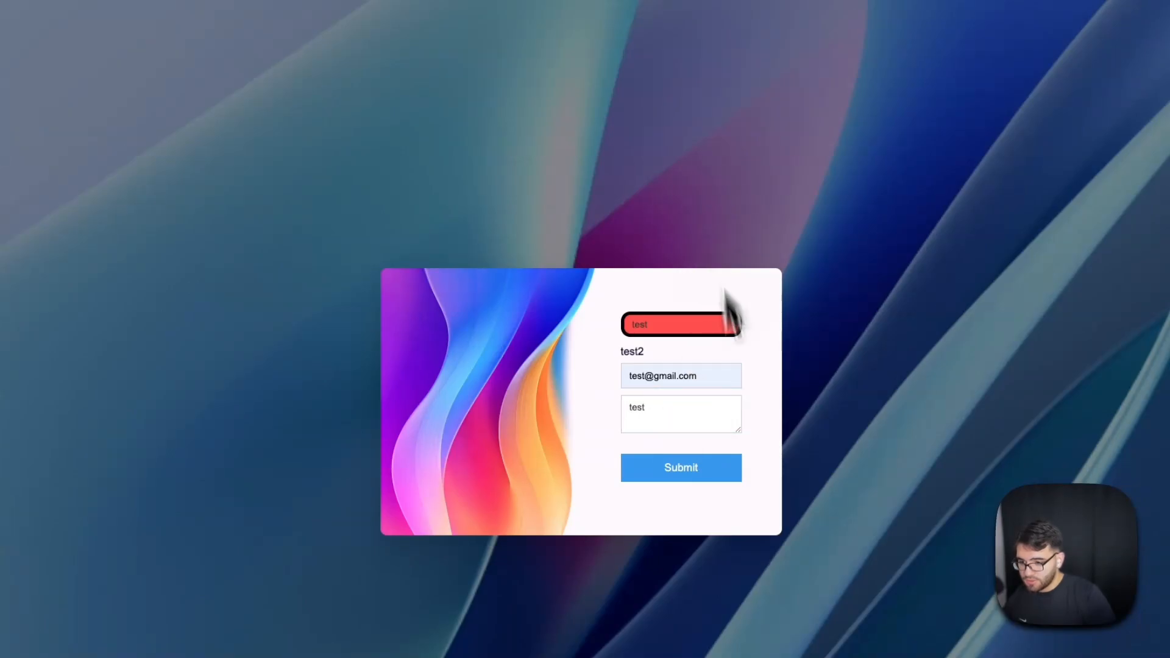
click(687, 478)
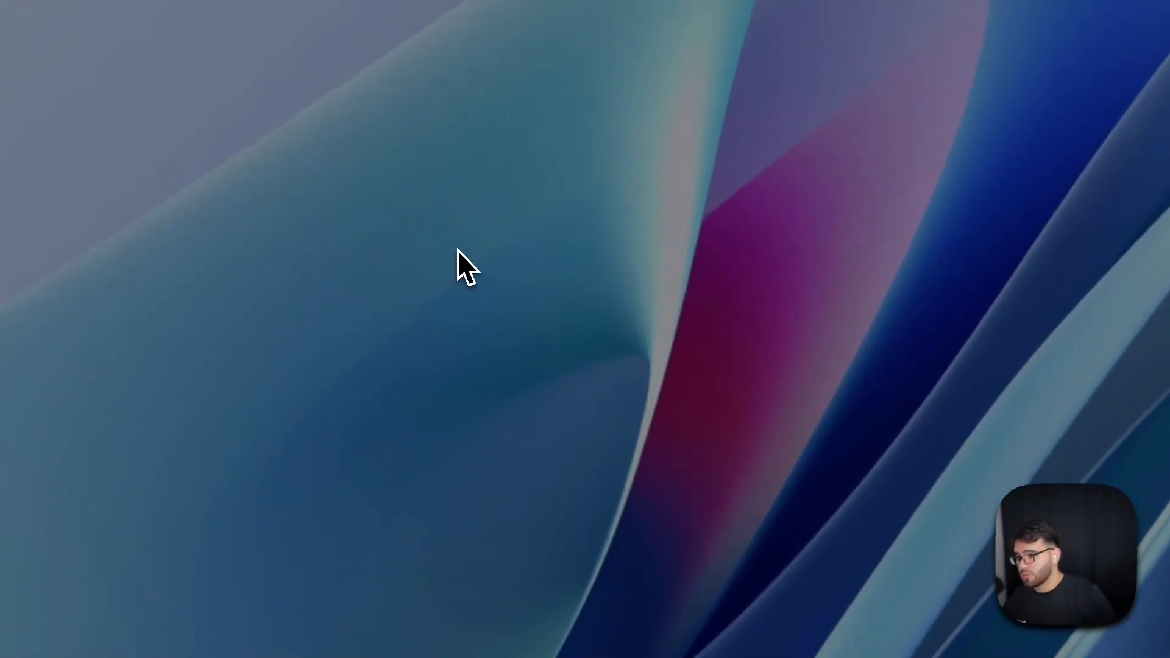
Step: Return to the Make scenario and review the Custom webhook module's settings
right_click(458, 243)
click(369, 407)
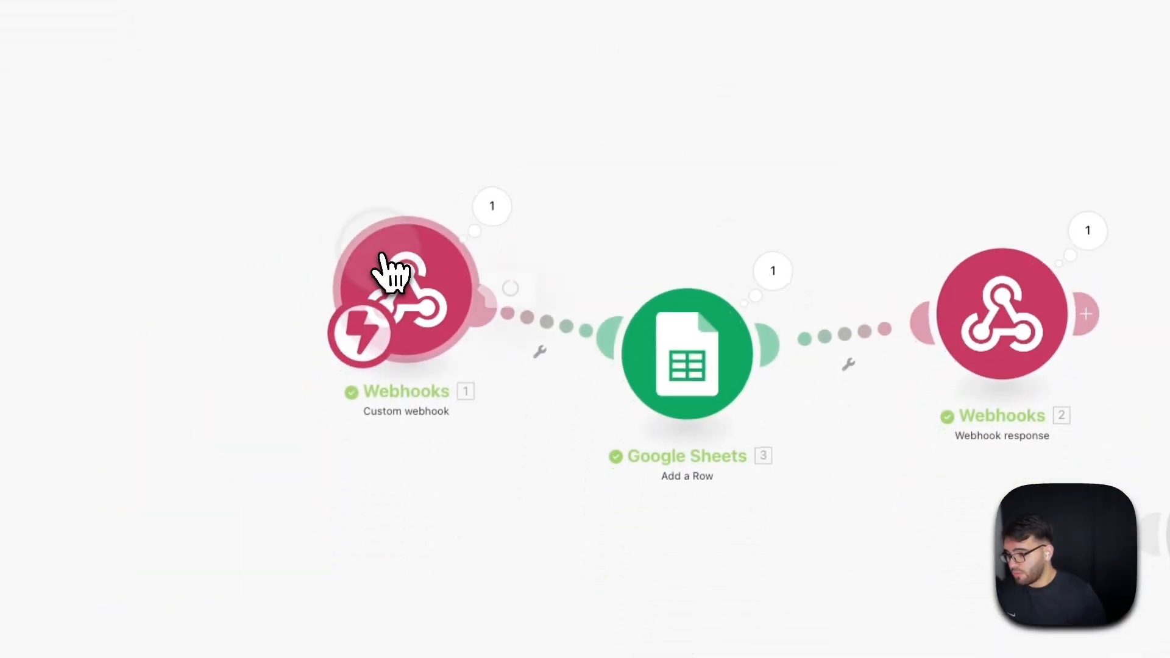
click(363, 278)
click(552, 406)
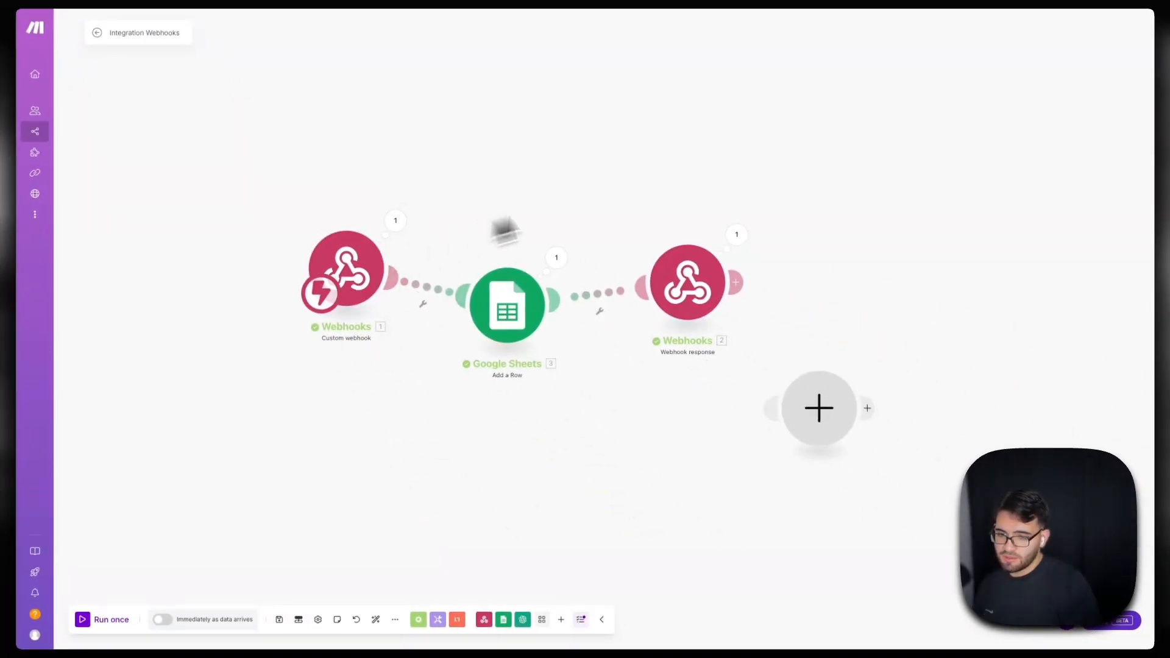
Step: Delete the empty, unconnected module from the Make scenario
right_click(820, 404)
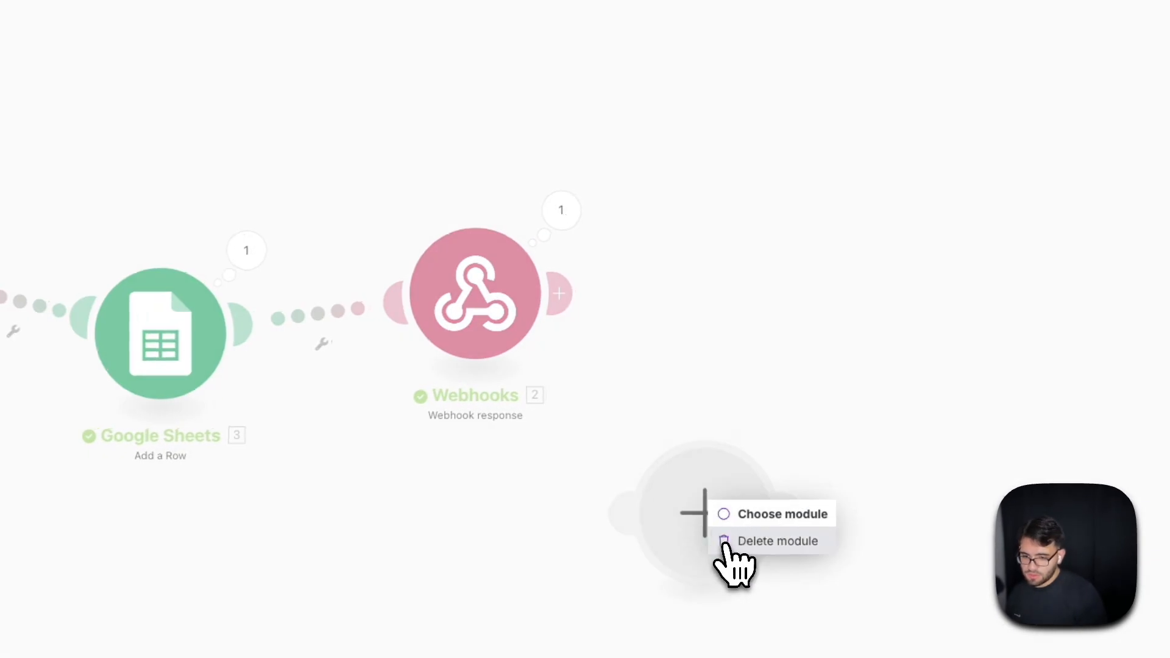
click(726, 544)
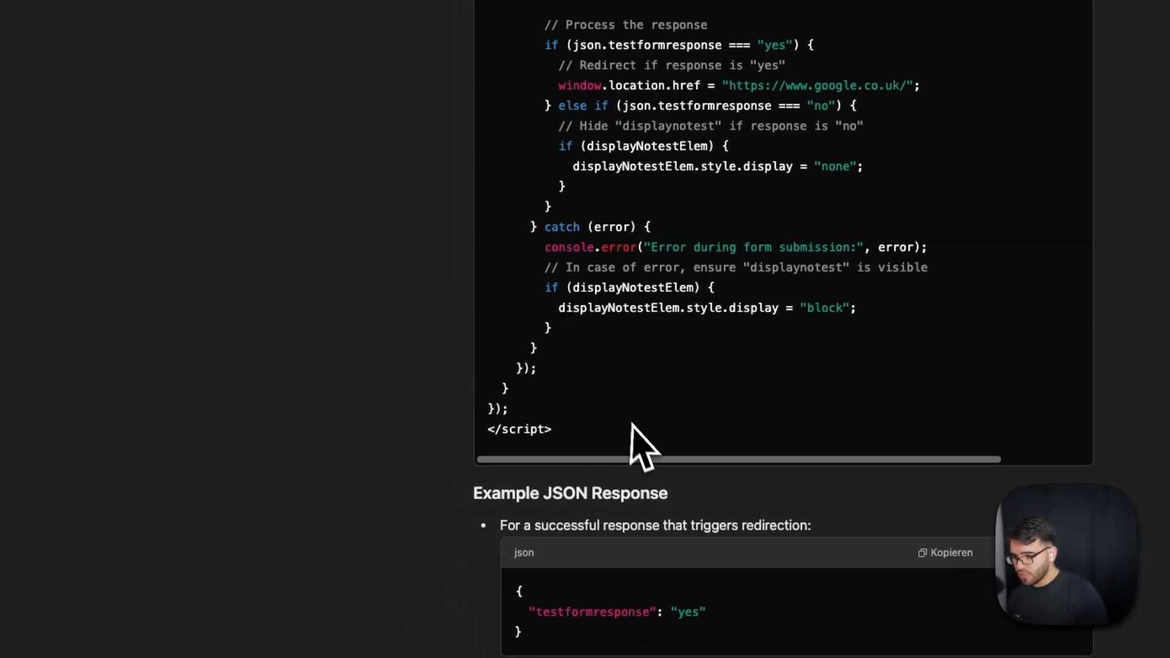
Step: Switch to ChatGPT and review the generated form script, from its submit handling through the yes/no response processing
drag(631, 425, 615, 285)
scroll(614, 287, up, 3)
scroll(614, 284, up, 6)
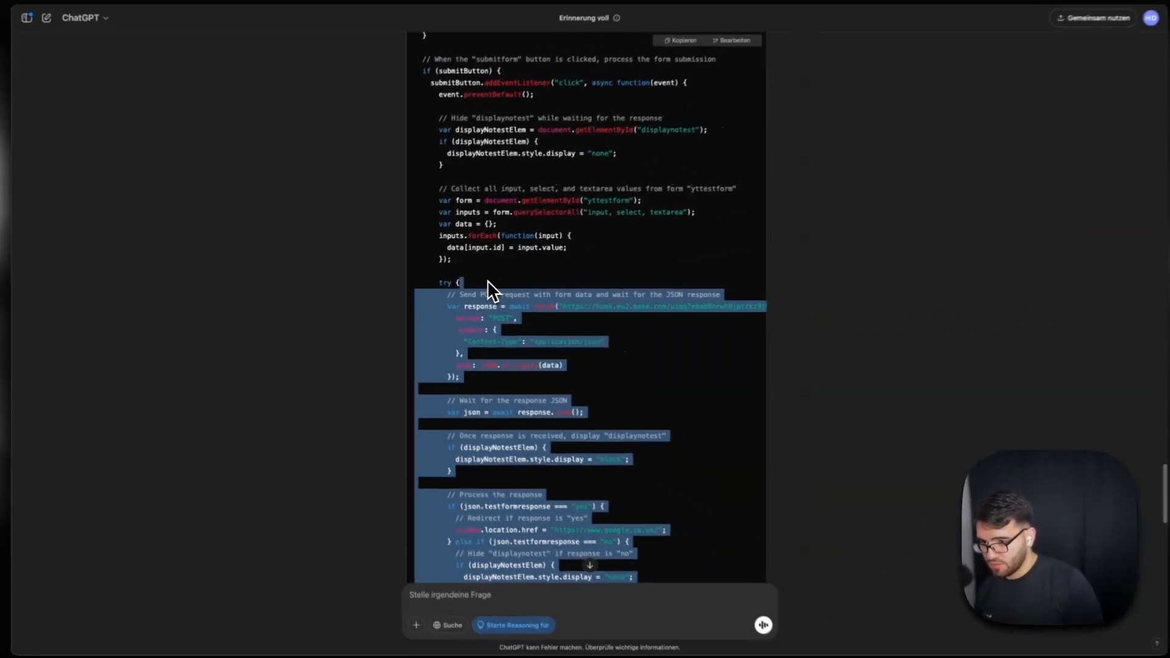
scroll(486, 280, up, 4)
drag(487, 280, 484, 282)
scroll(485, 279, up, 1)
click(348, 271)
scroll(344, 271, down, 15)
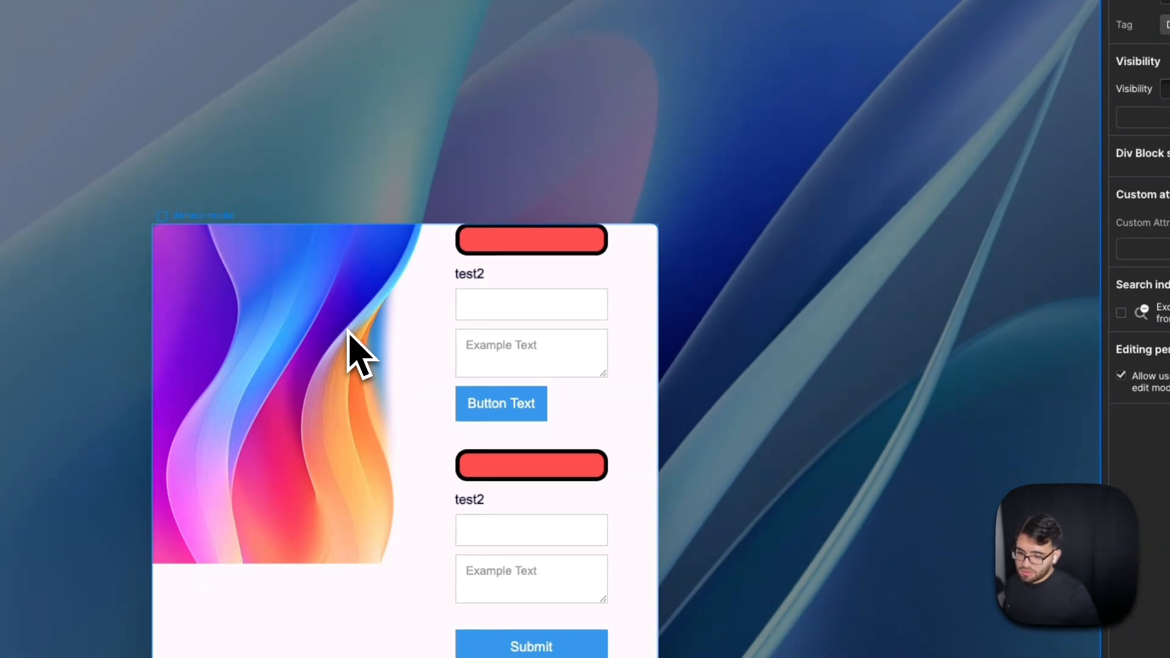
Step: In Webflow, inspect the ID of the form's first step block and the settings of its text field
click(562, 405)
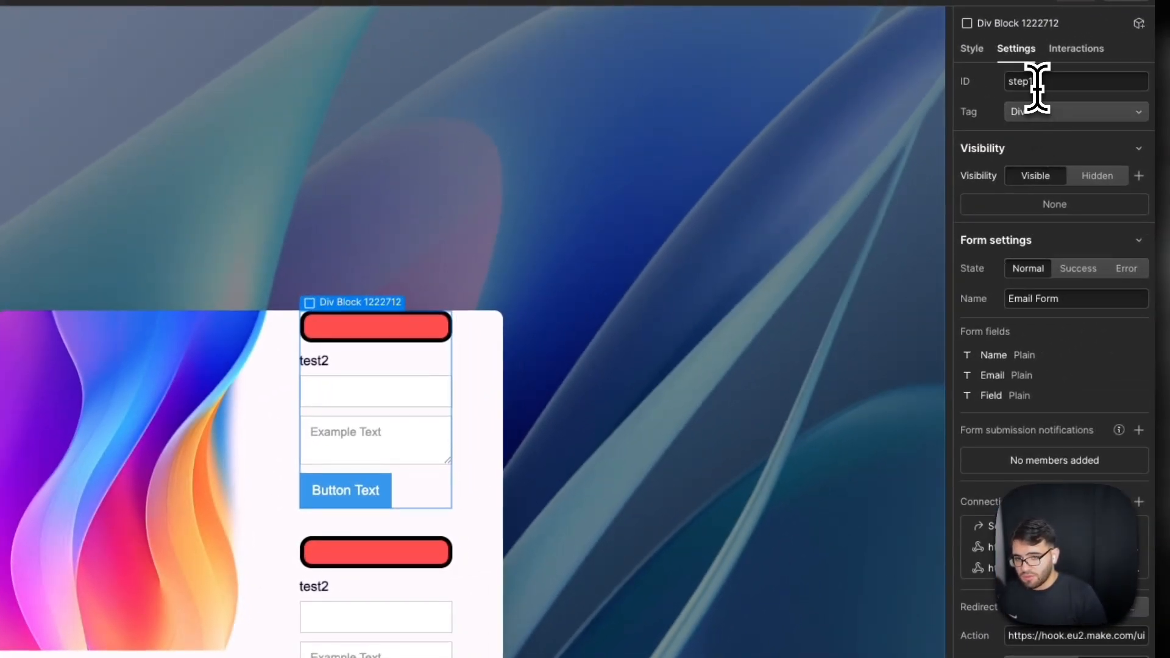
double_click(1025, 83)
click(994, 85)
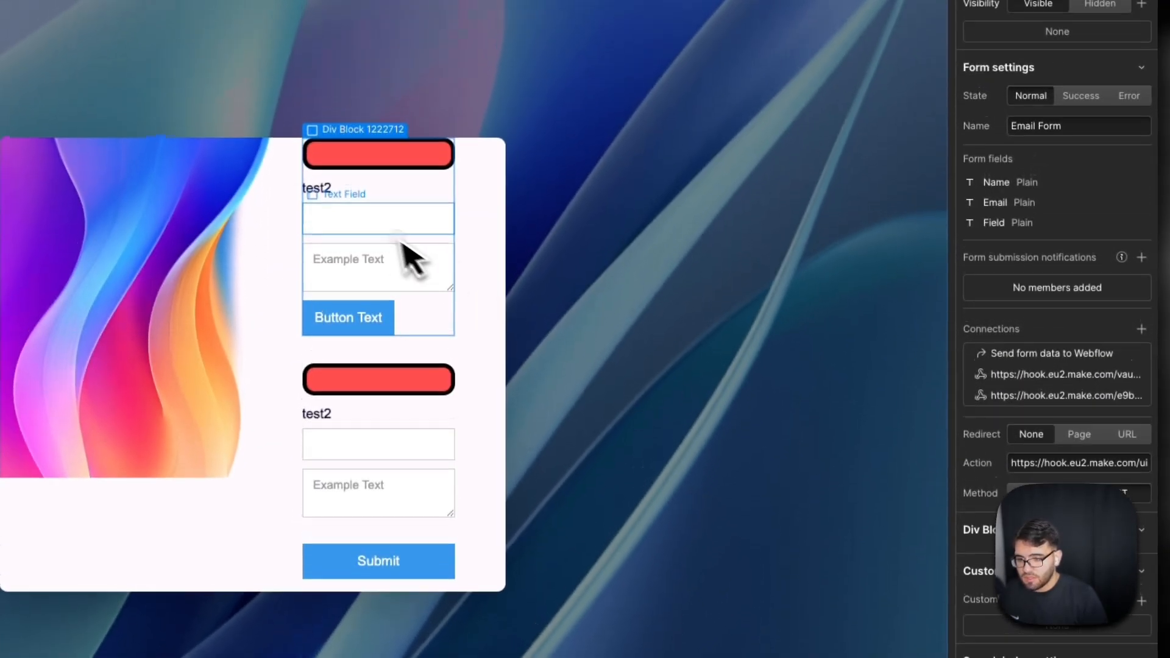
click(400, 231)
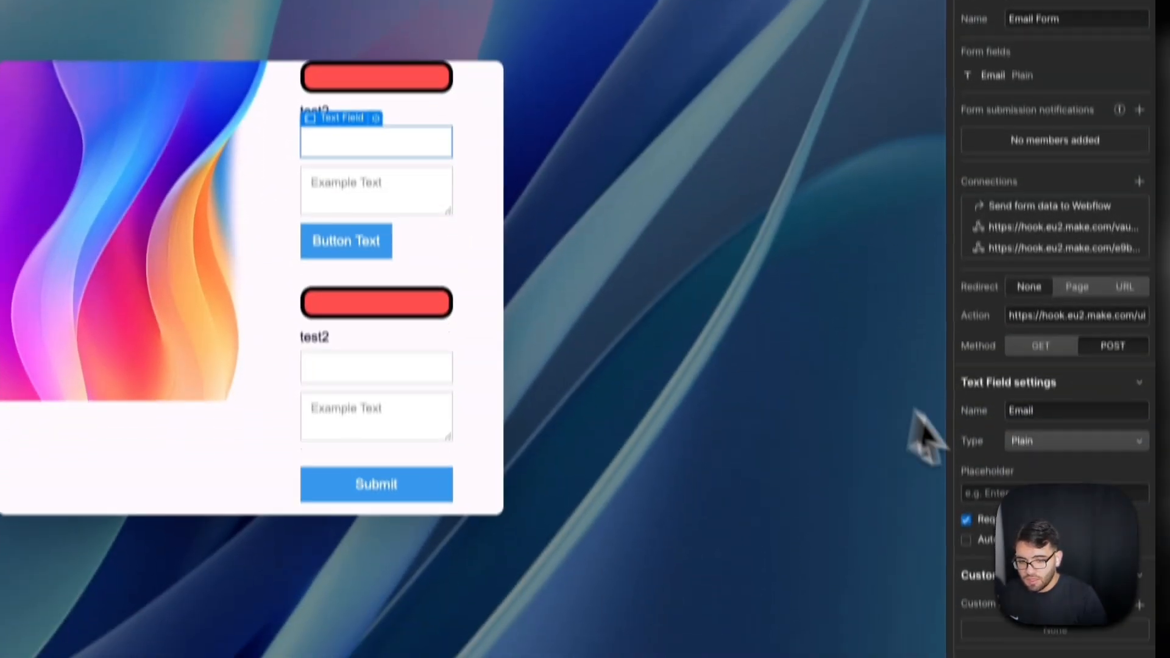